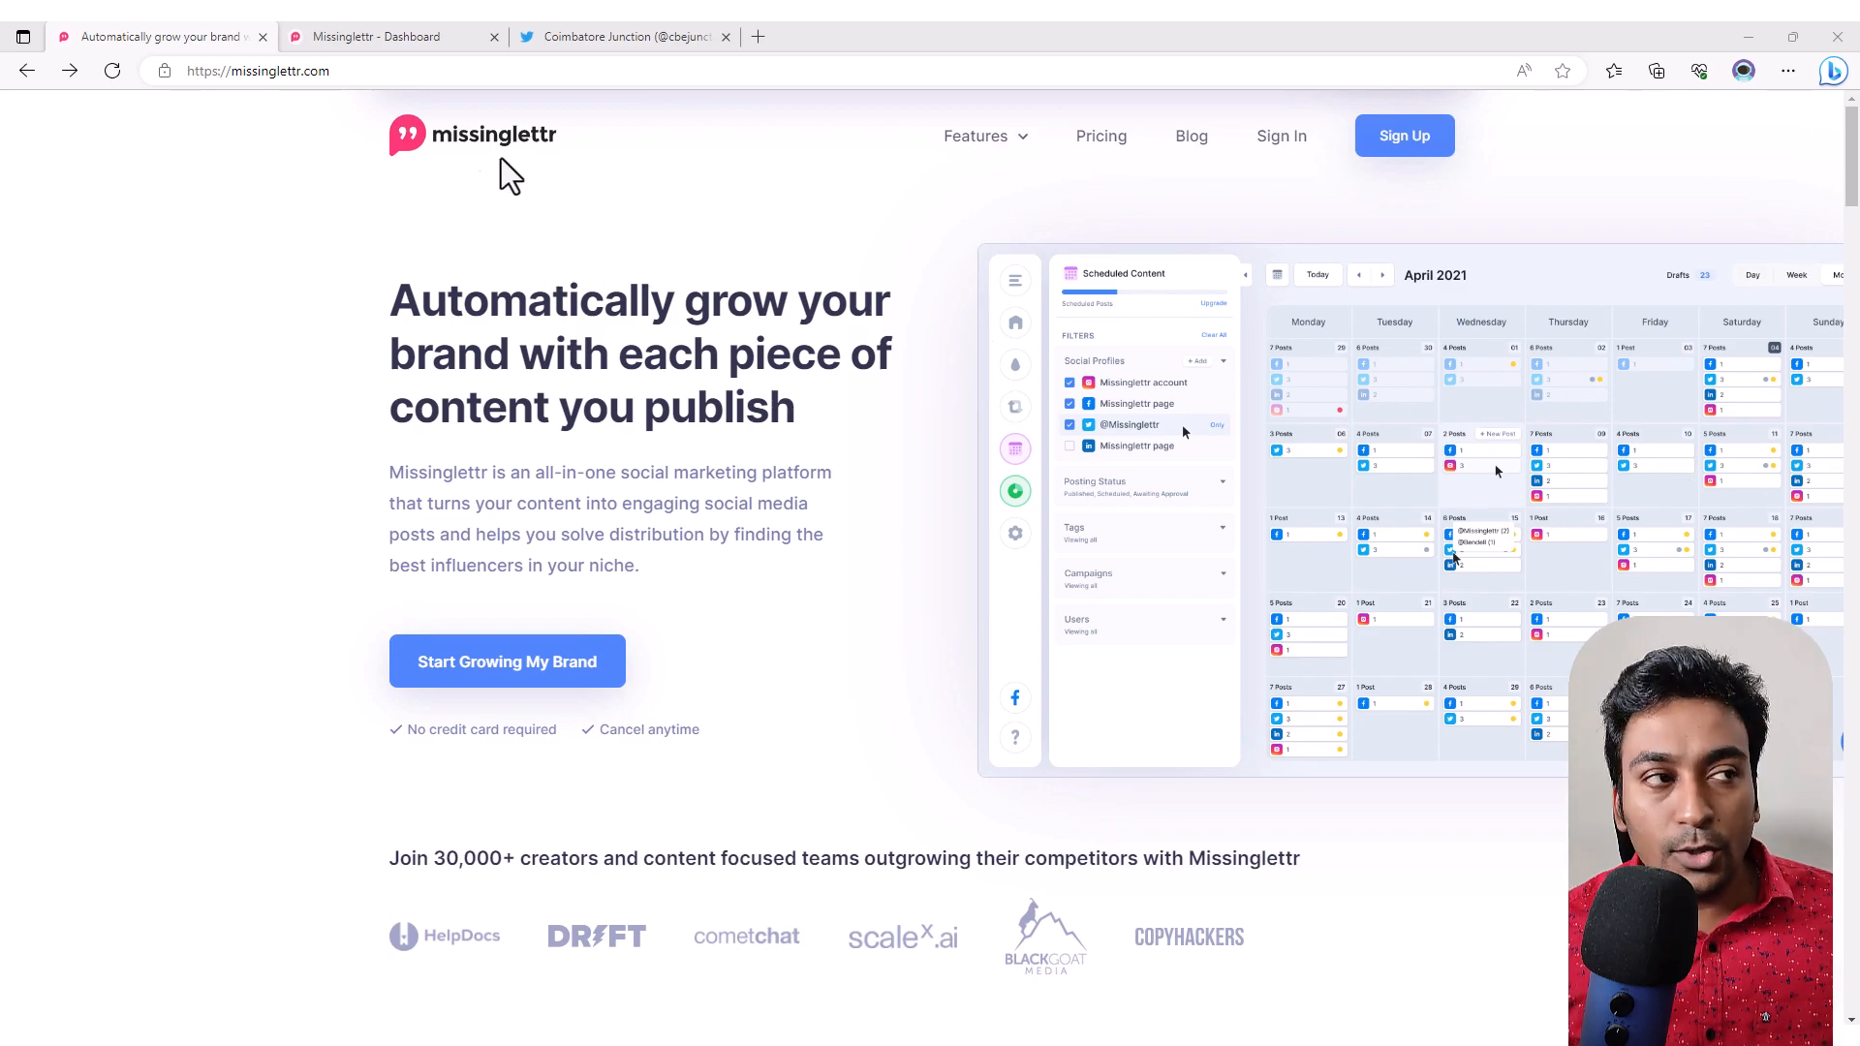
Step: Go to the open Missinglettr dashboard and switch to the Coimbatore Junction workspace
{"action": "left_click", "coordinate": [450, 41]}
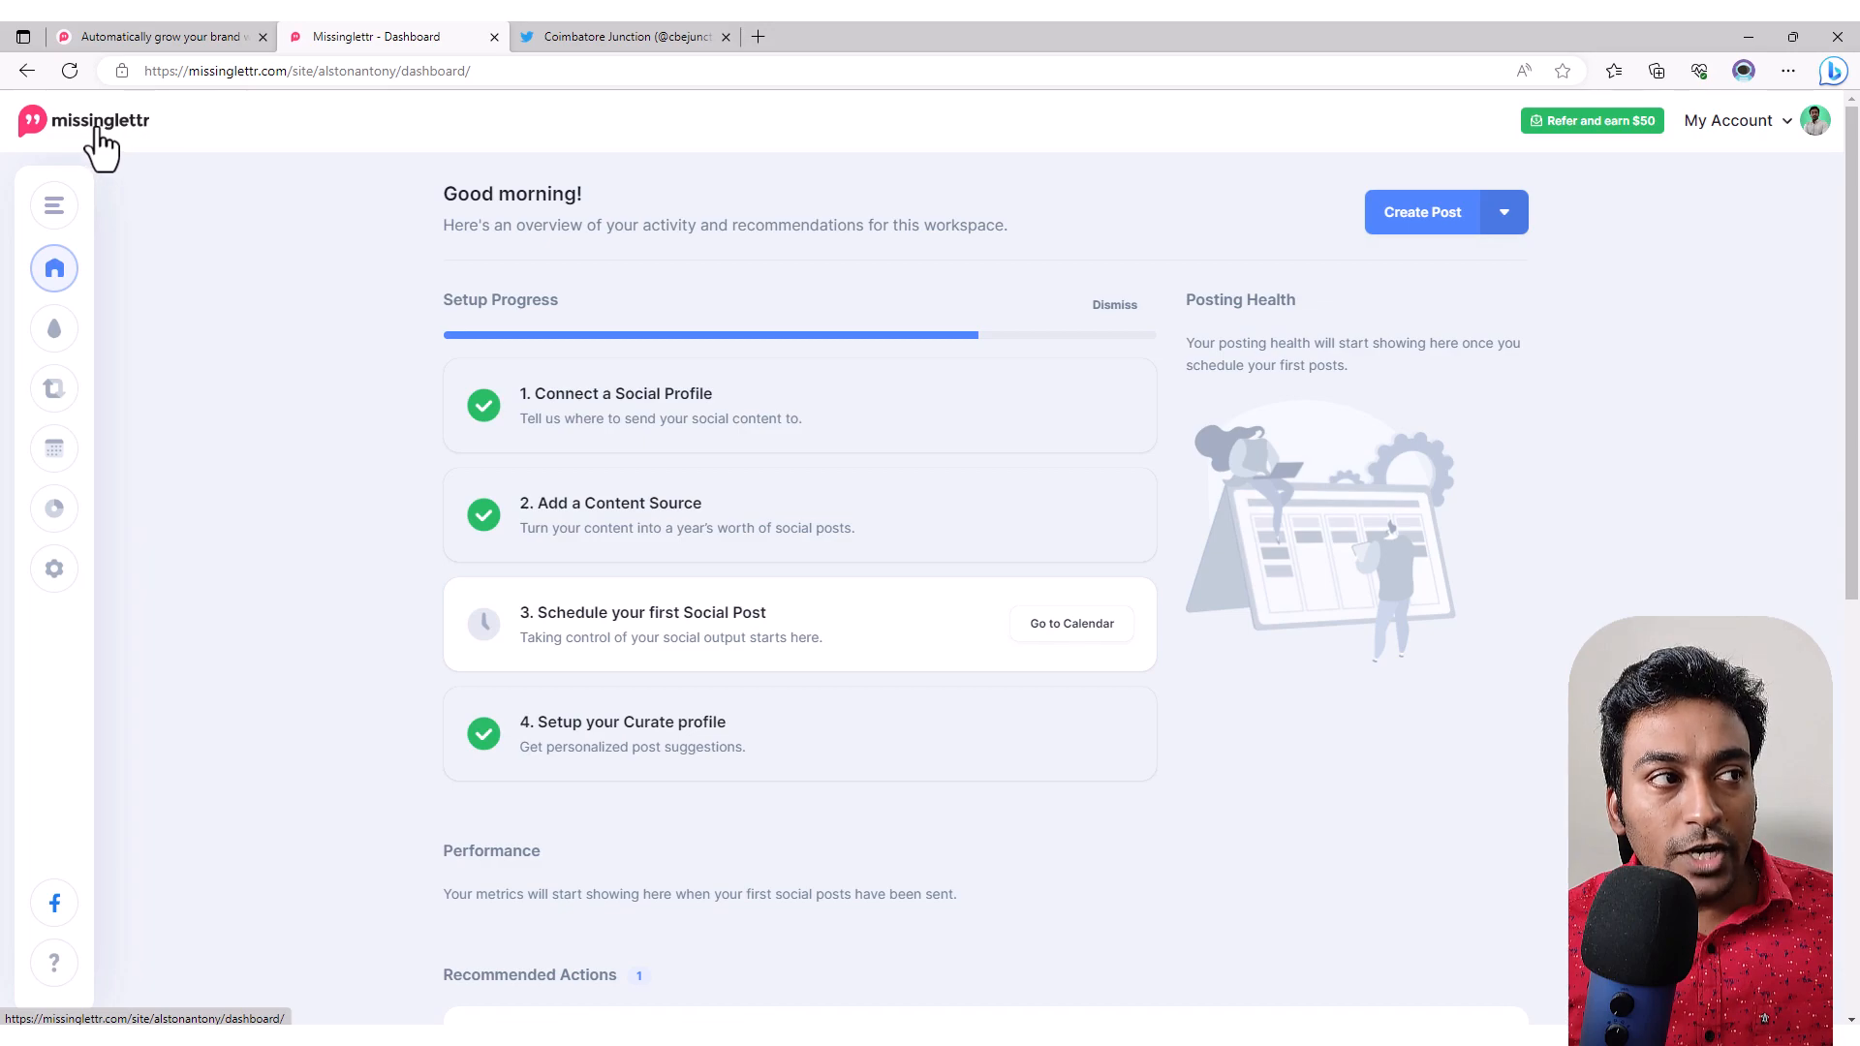
{"action": "left_click", "coordinate": [135, 145]}
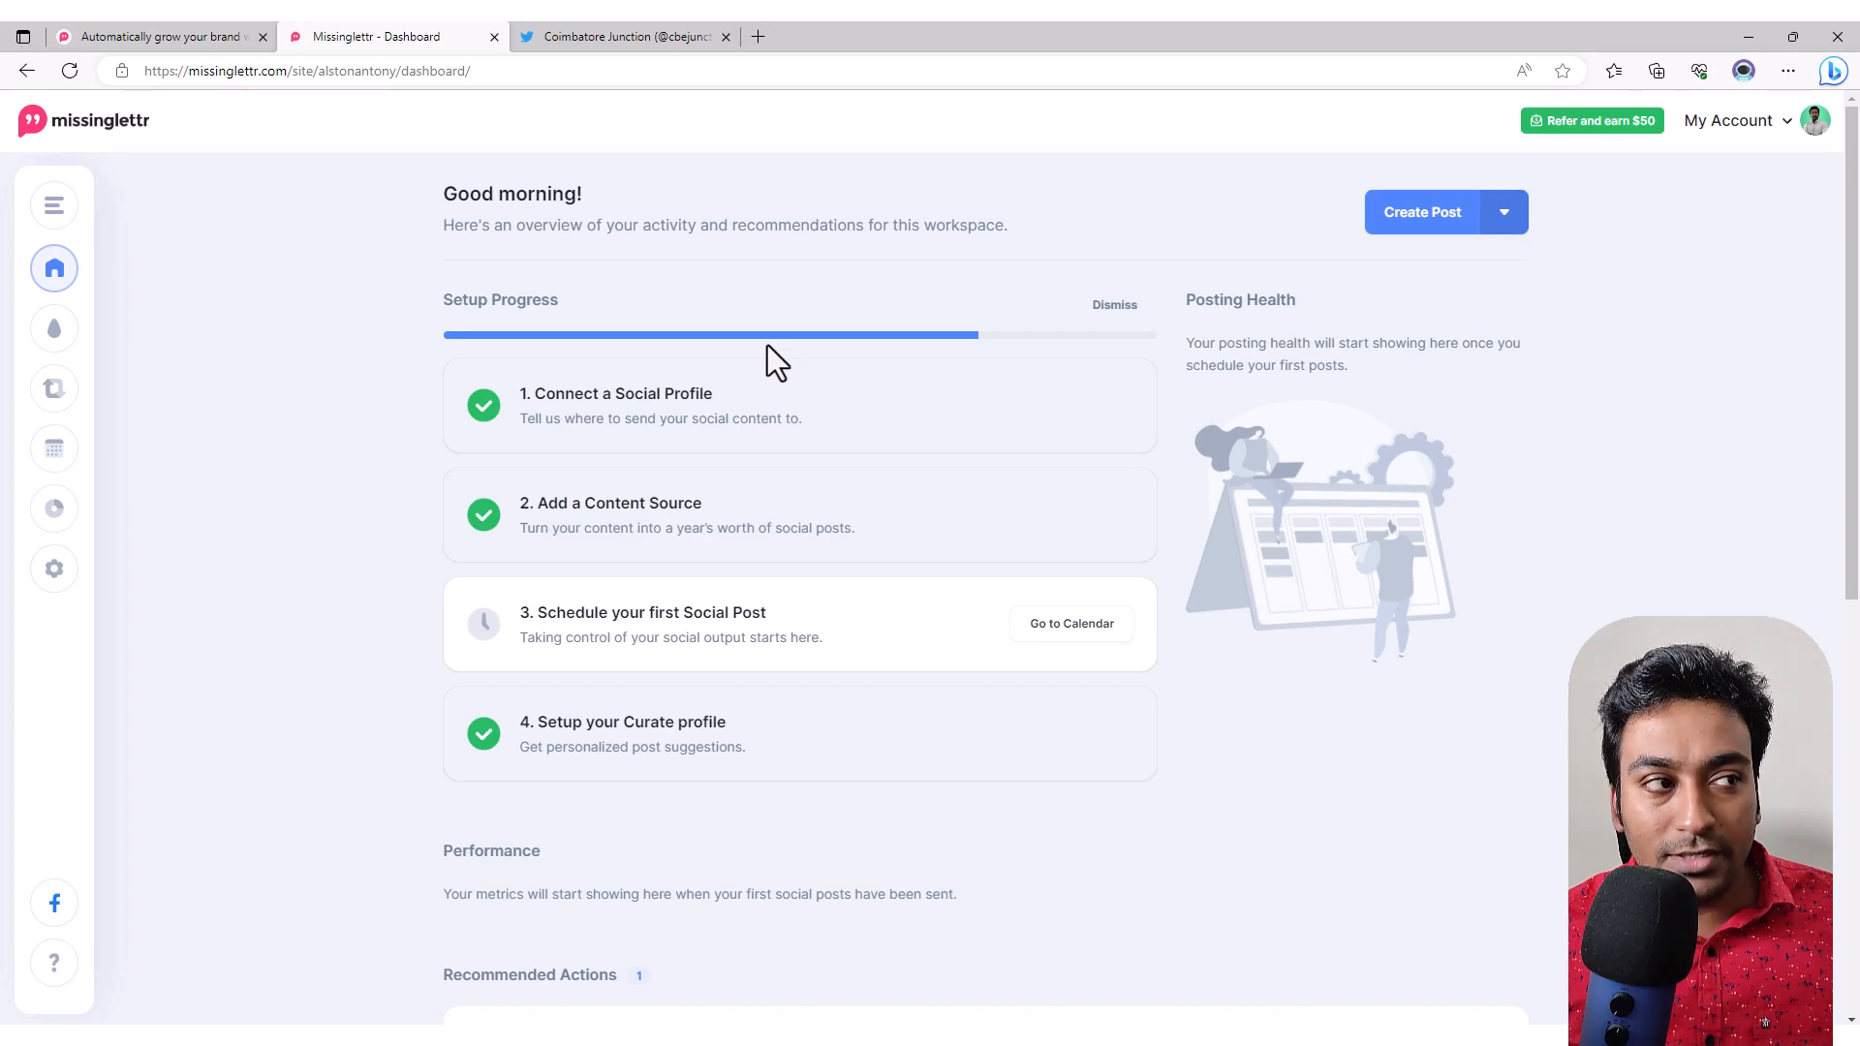
{"action": "mouse_move", "coordinate": [14, 229]}
{"action": "left_click", "coordinate": [78, 215]}
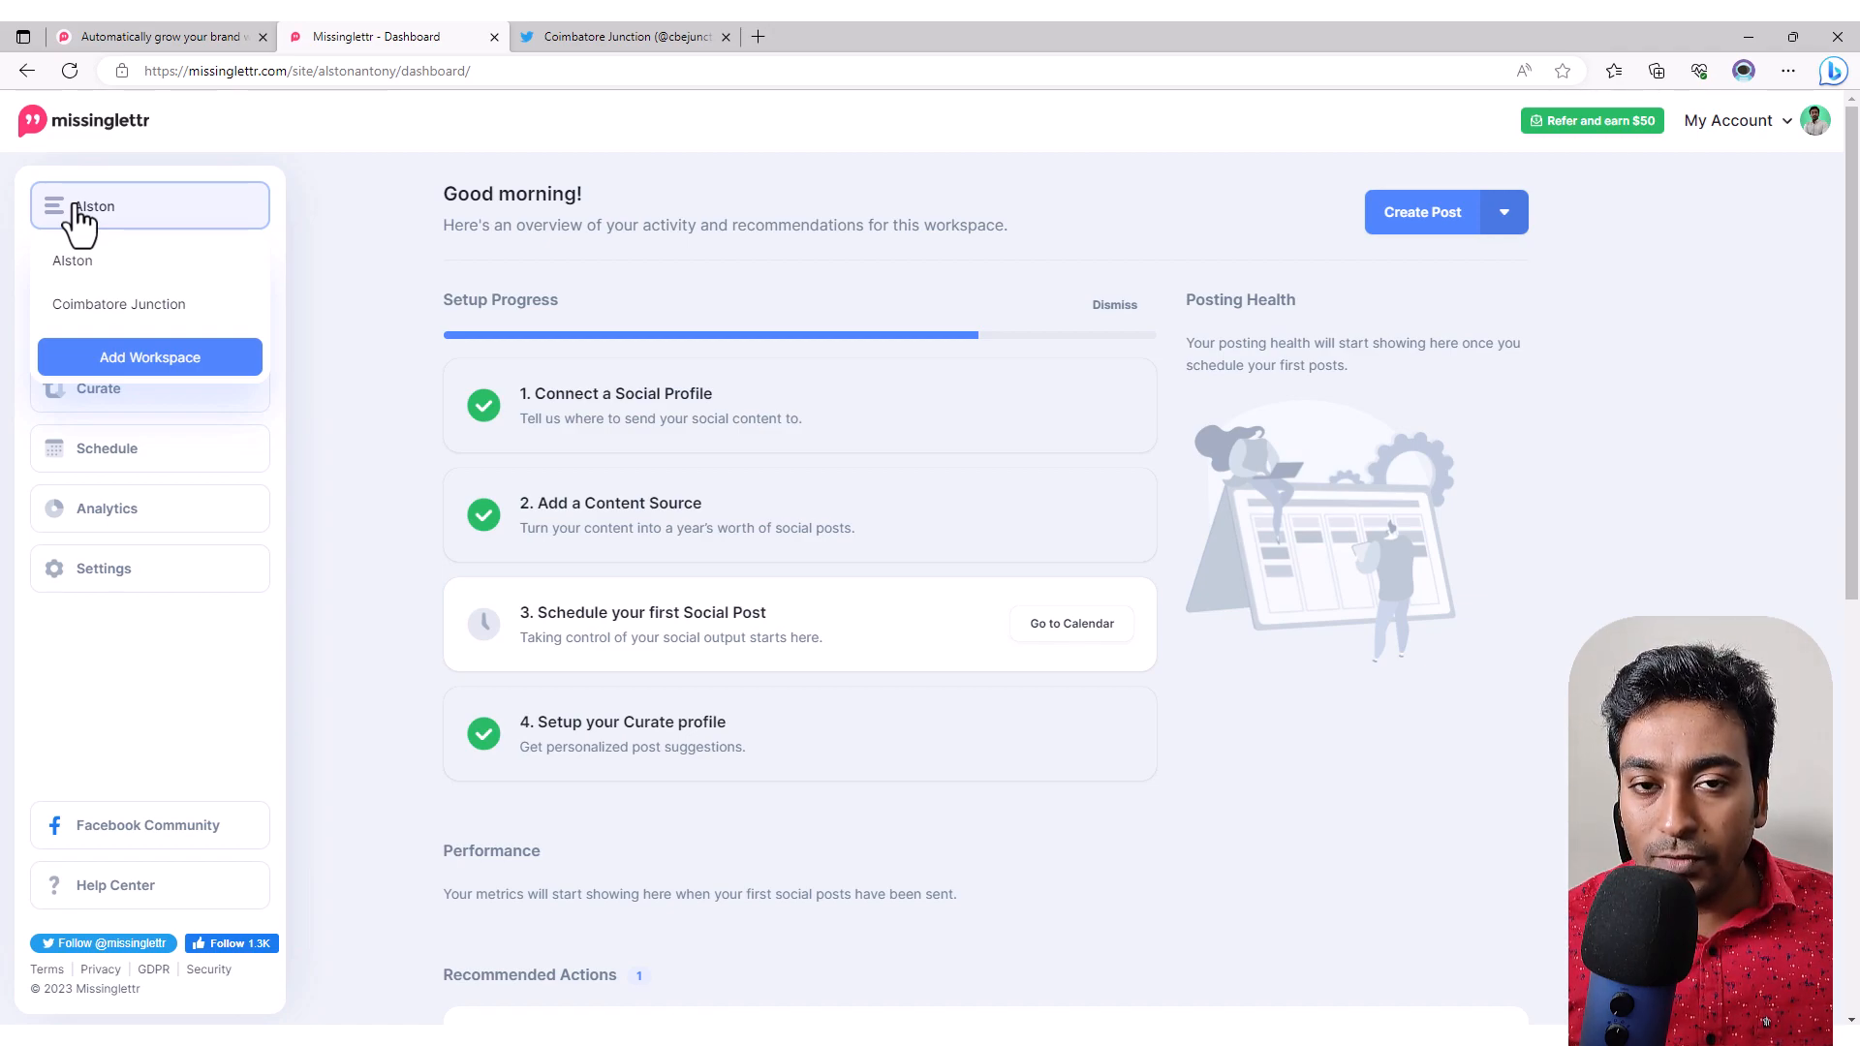
{"action": "left_click", "coordinate": [87, 306]}
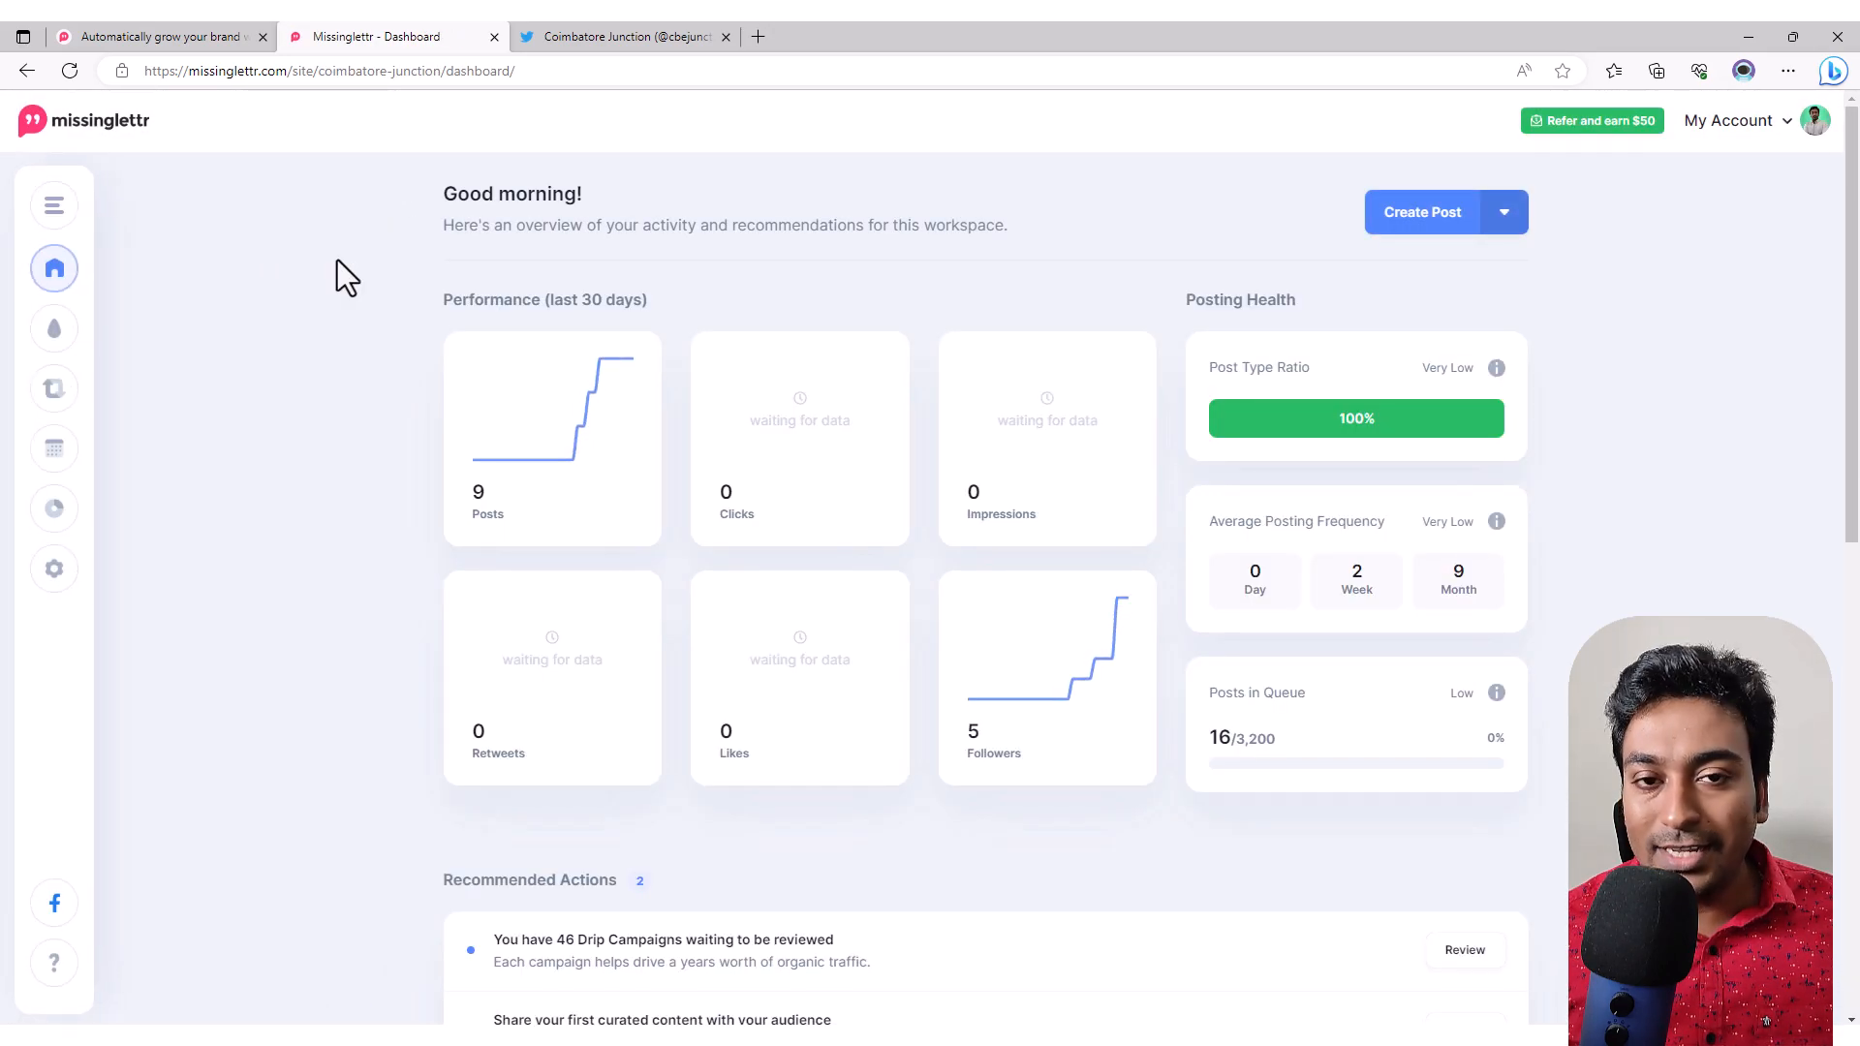
Step: Add a new workspace named Web Wonder Works
{"action": "left_click", "coordinate": [66, 207]}
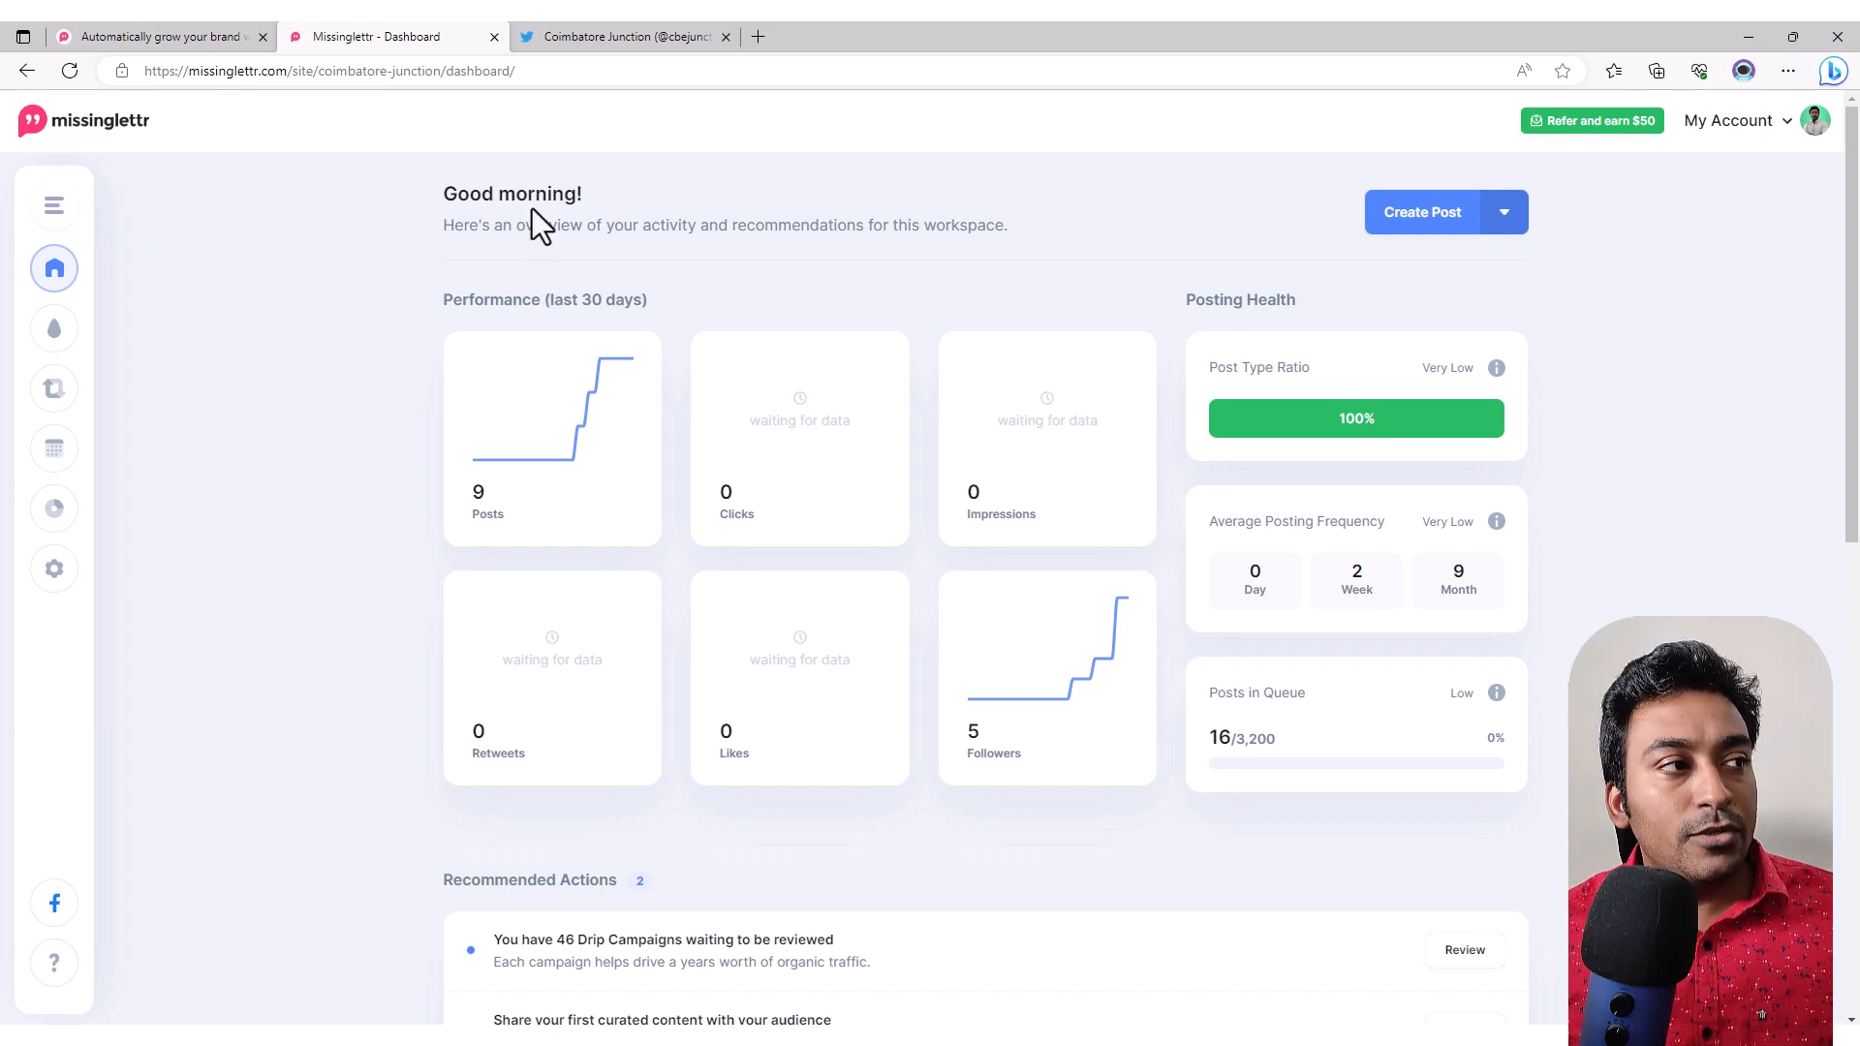
{"action": "left_click", "coordinate": [67, 218]}
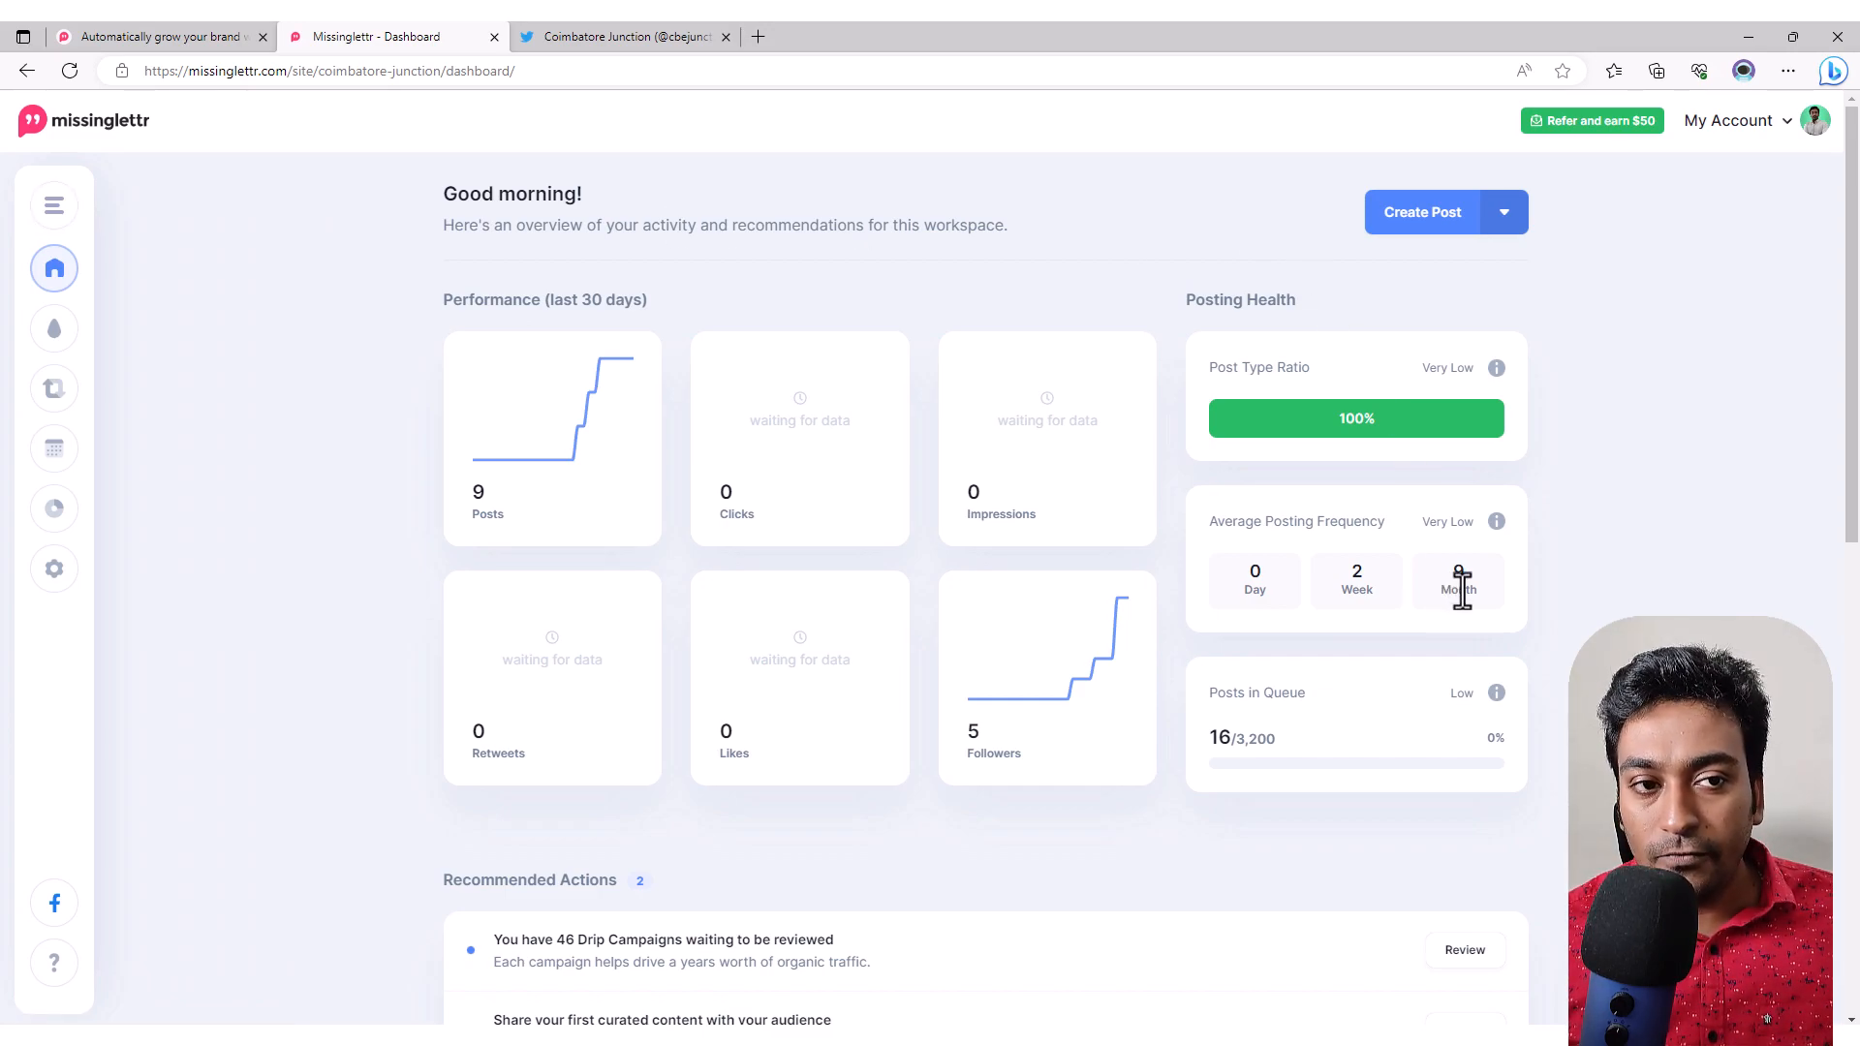
{"action": "left_click", "coordinate": [53, 215]}
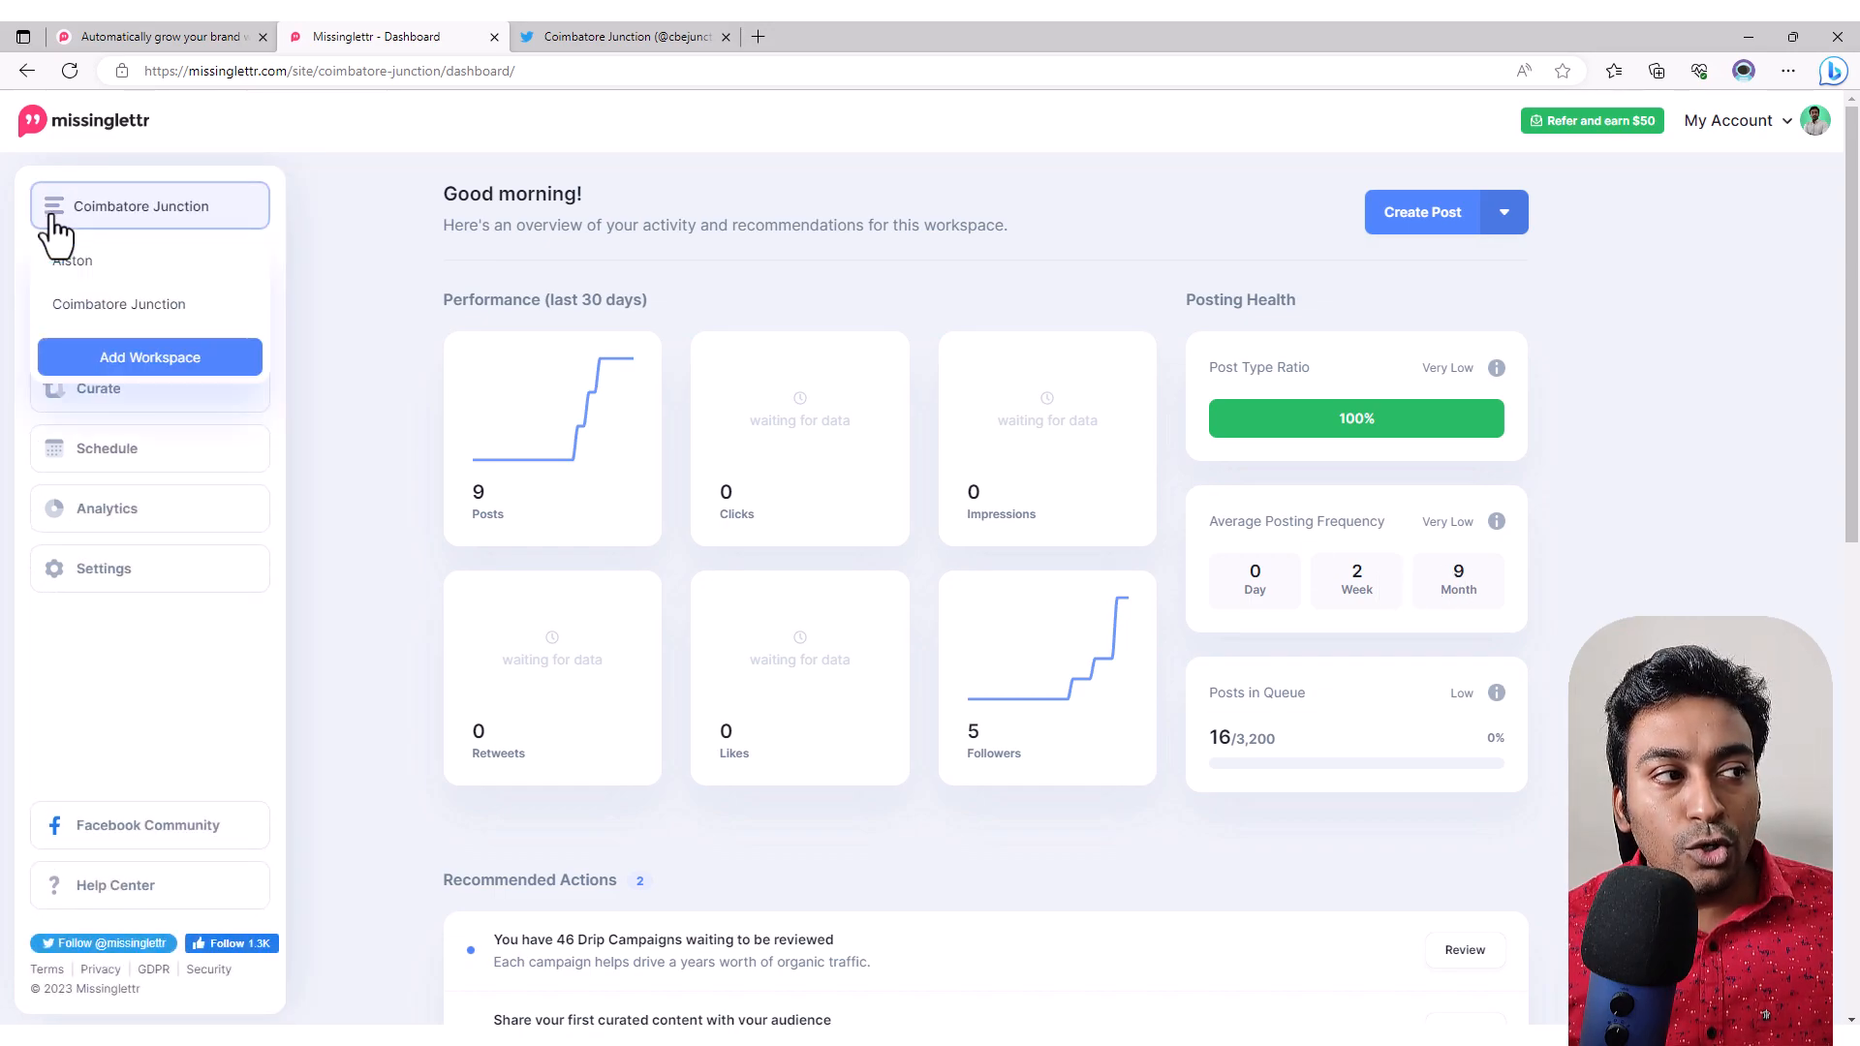
{"action": "left_click", "coordinate": [116, 366]}
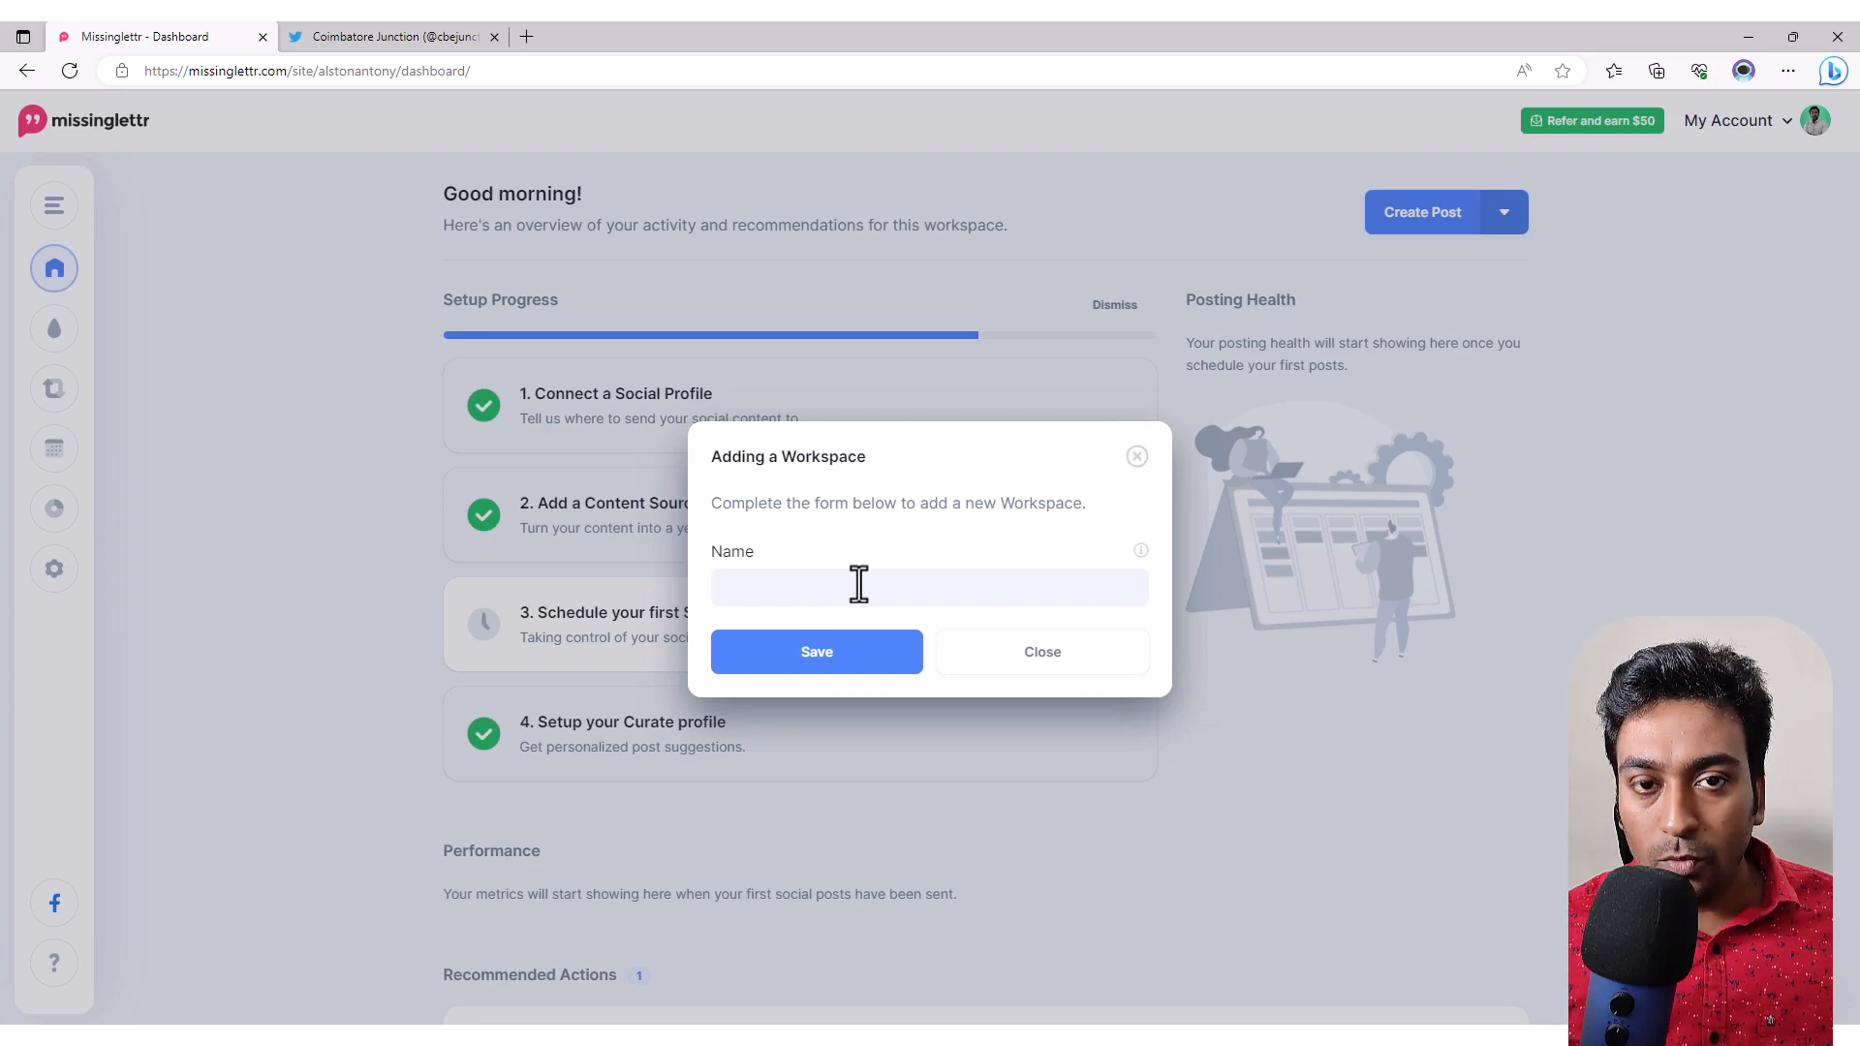
{"action": "type", "text": "Web Wonder Wo"}
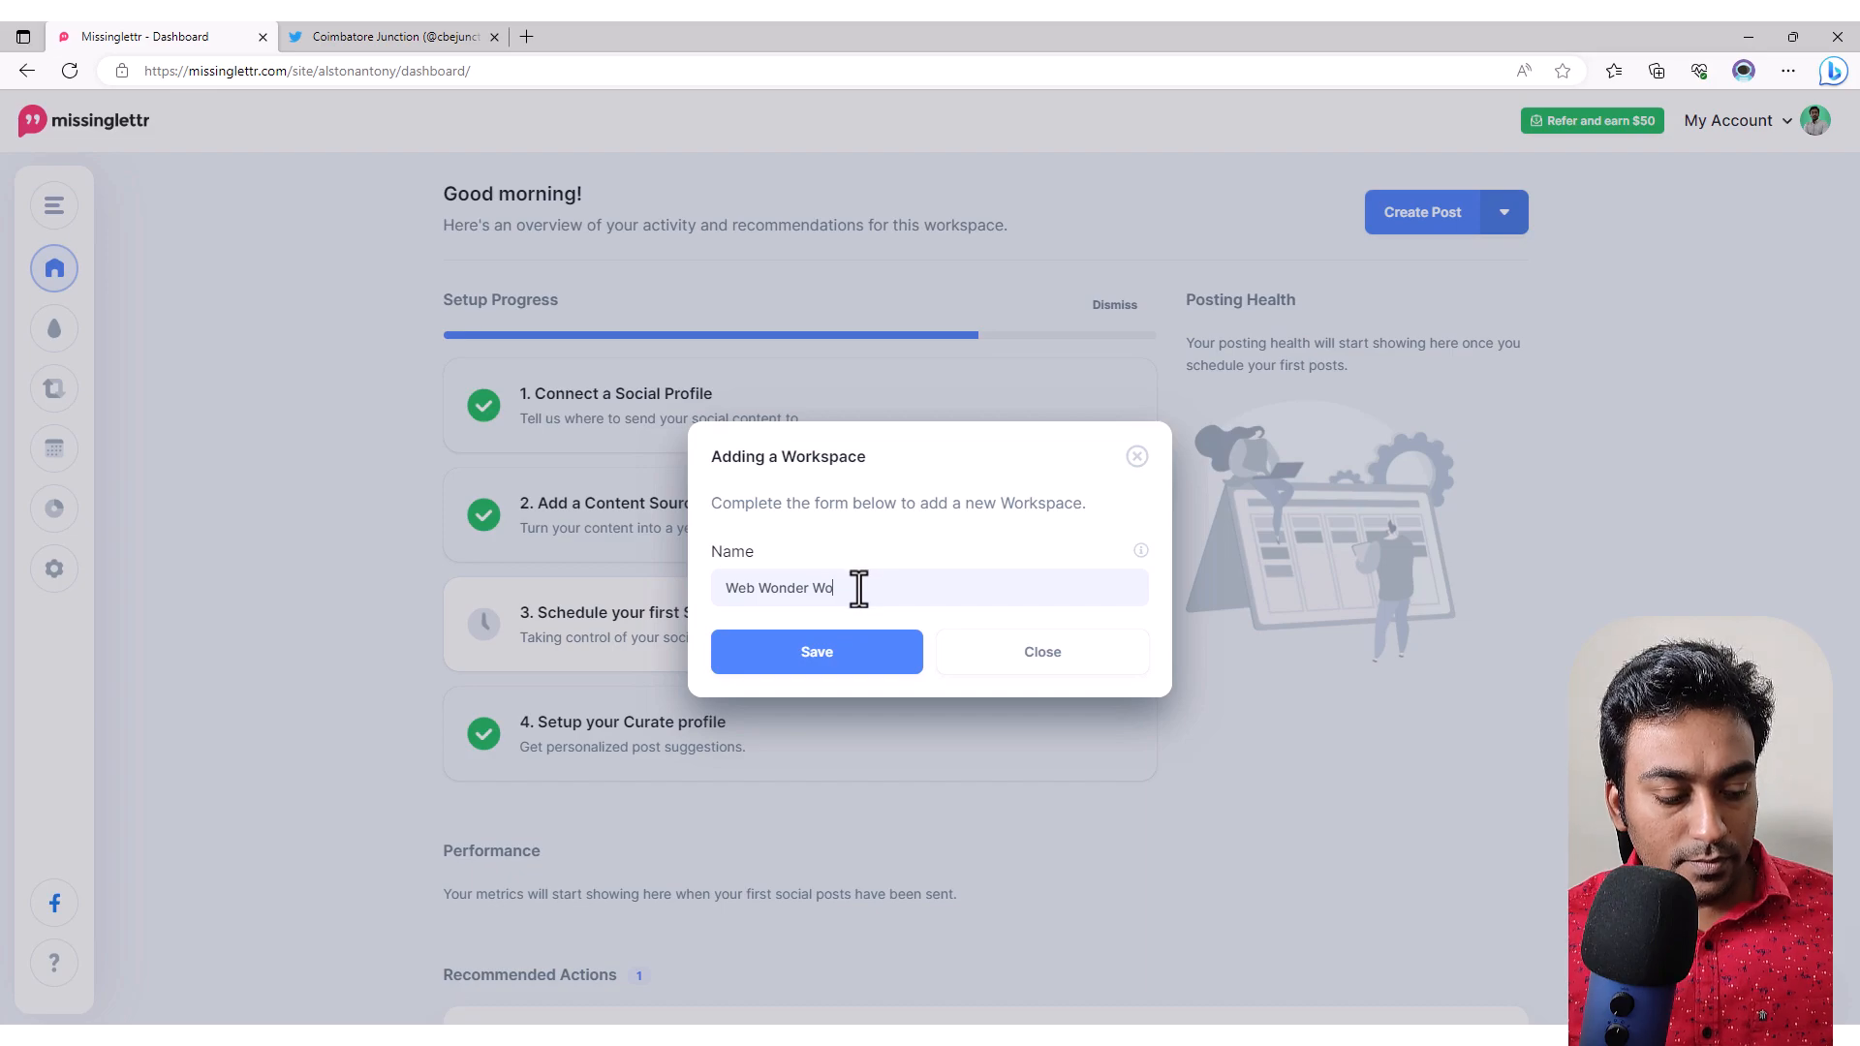
{"action": "type", "text": "rld"}
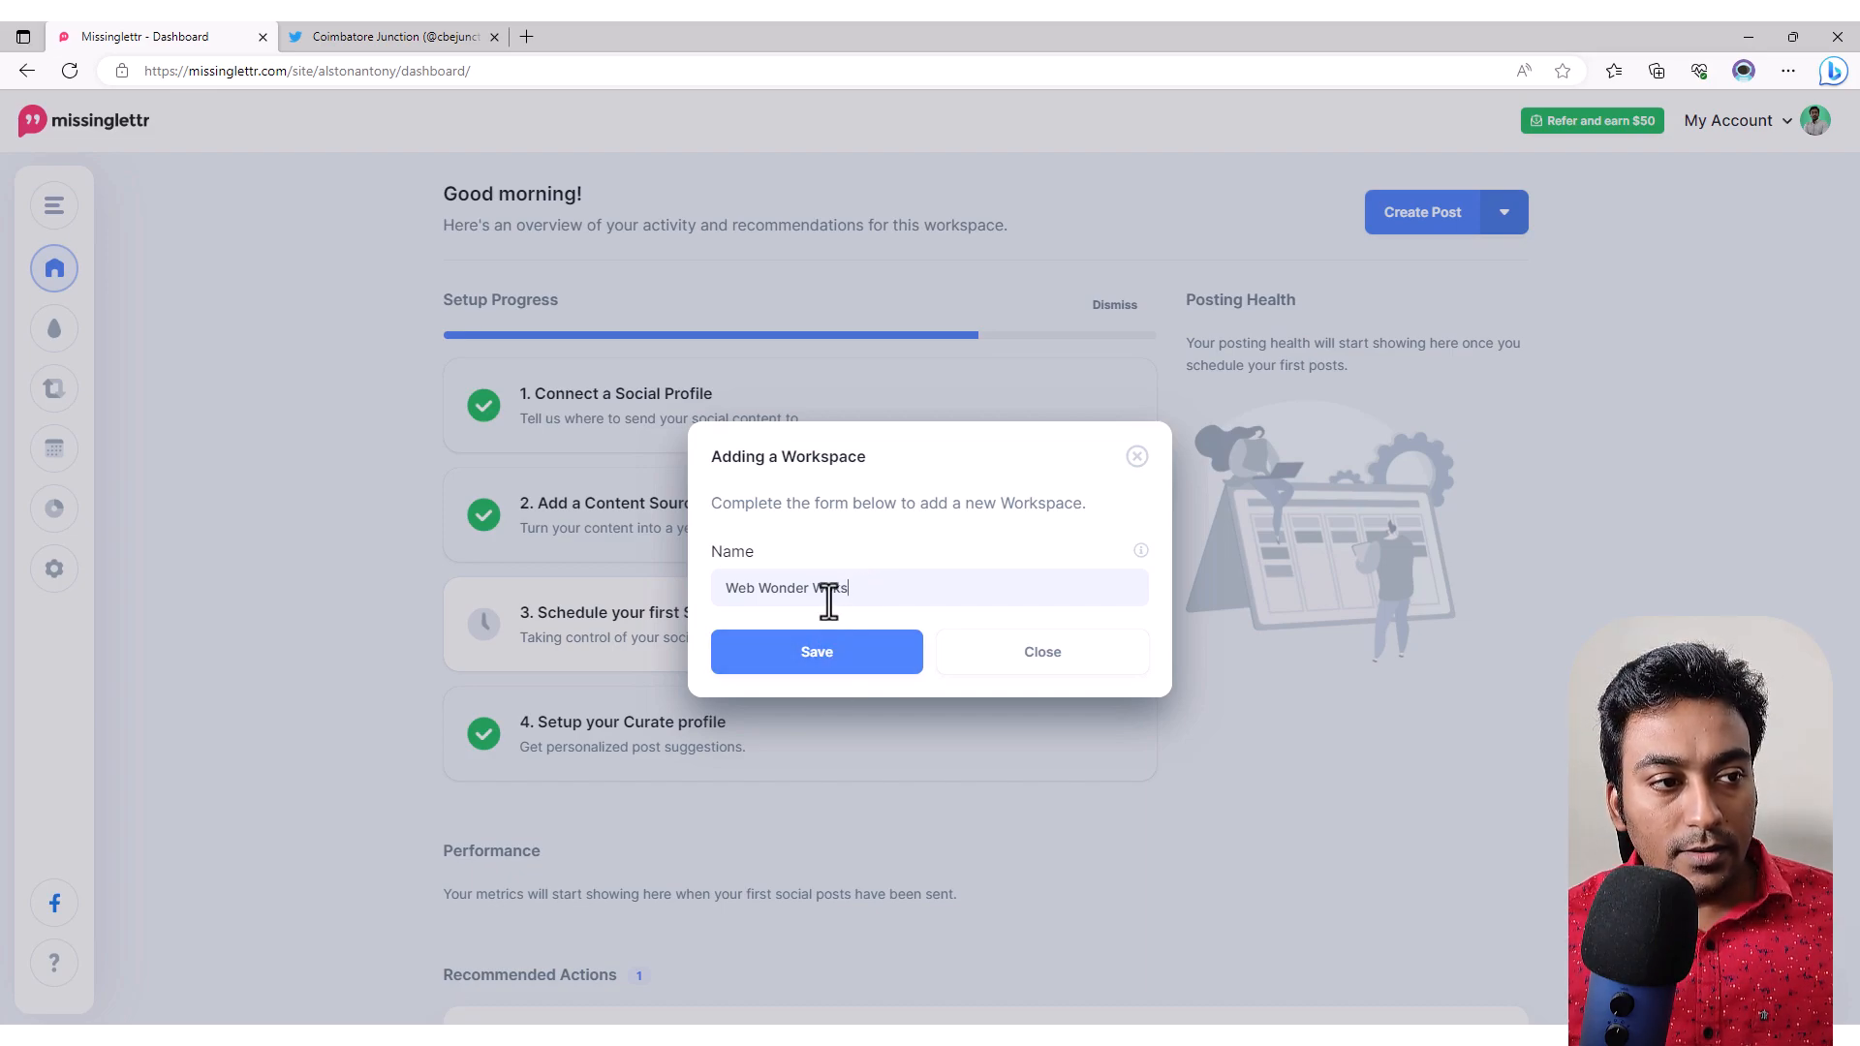
{"action": "left_click", "coordinate": [819, 662]}
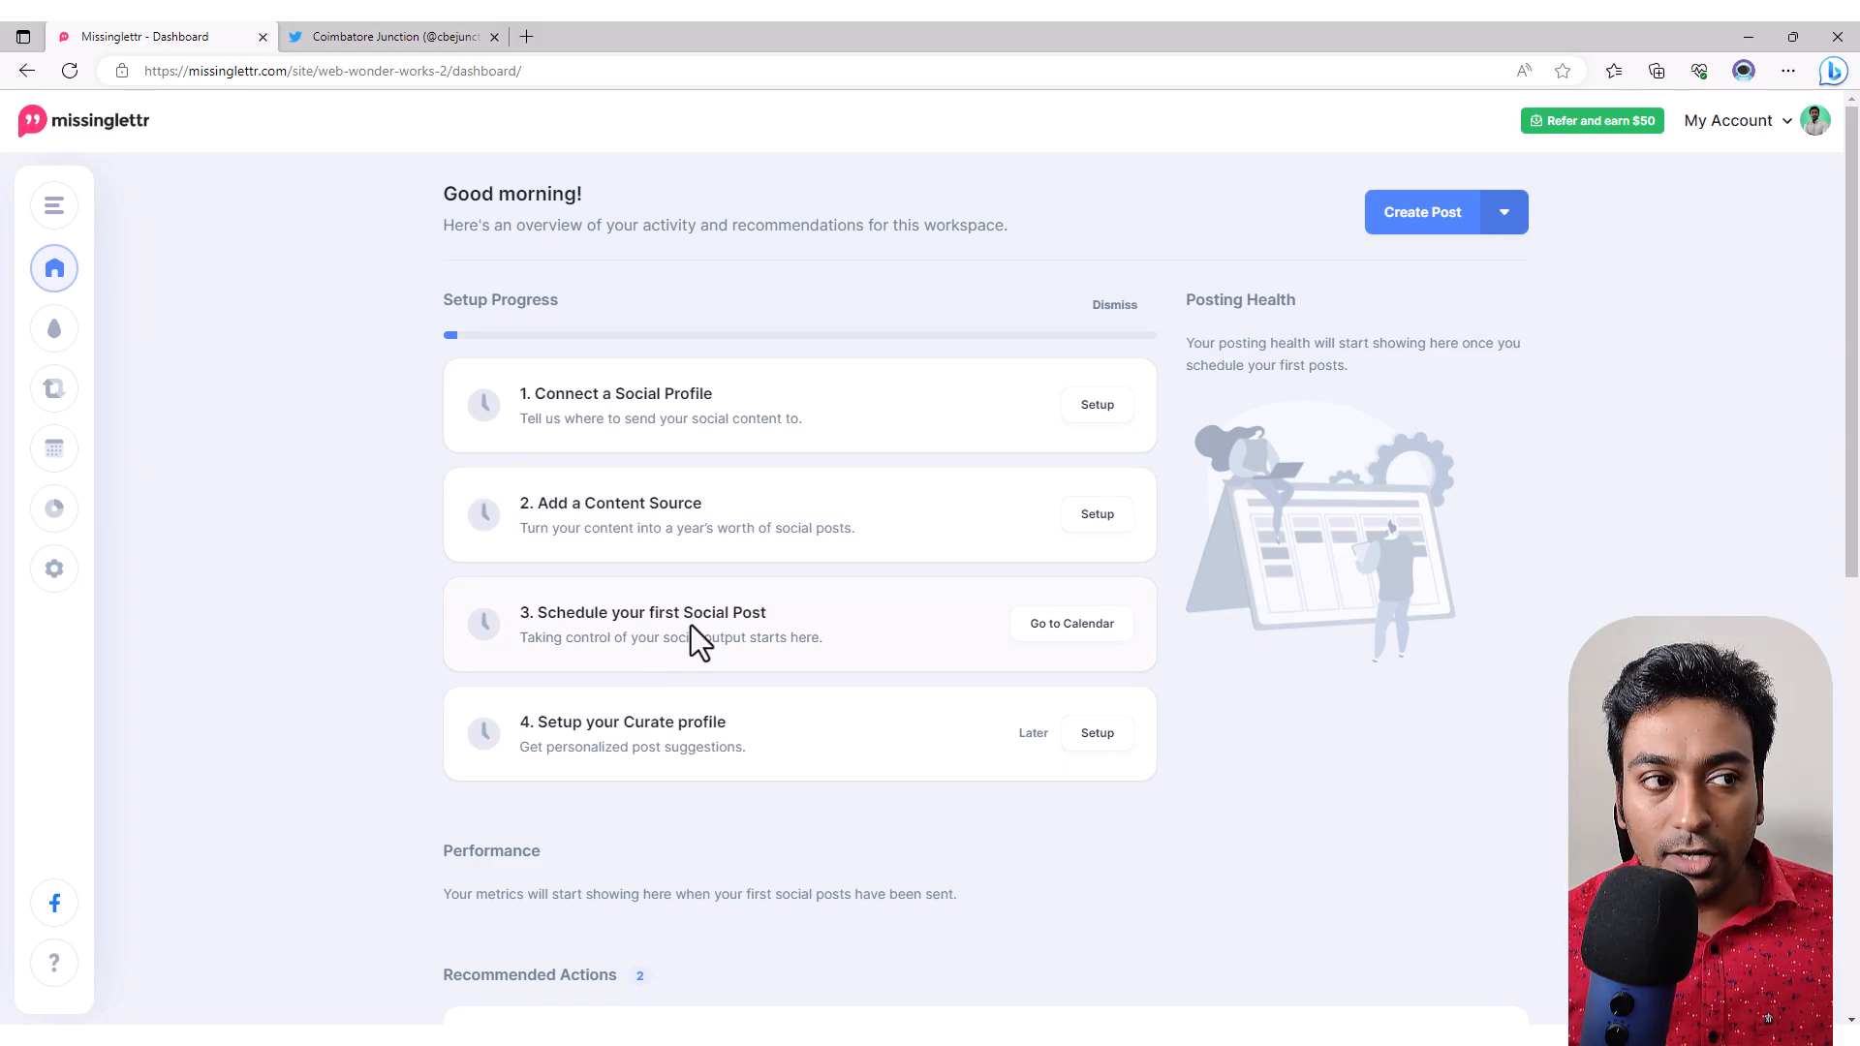
Step: Try to connect a Facebook Page as a social profile with syncing of past campaigns turned off
{"action": "left_click", "coordinate": [1096, 411]}
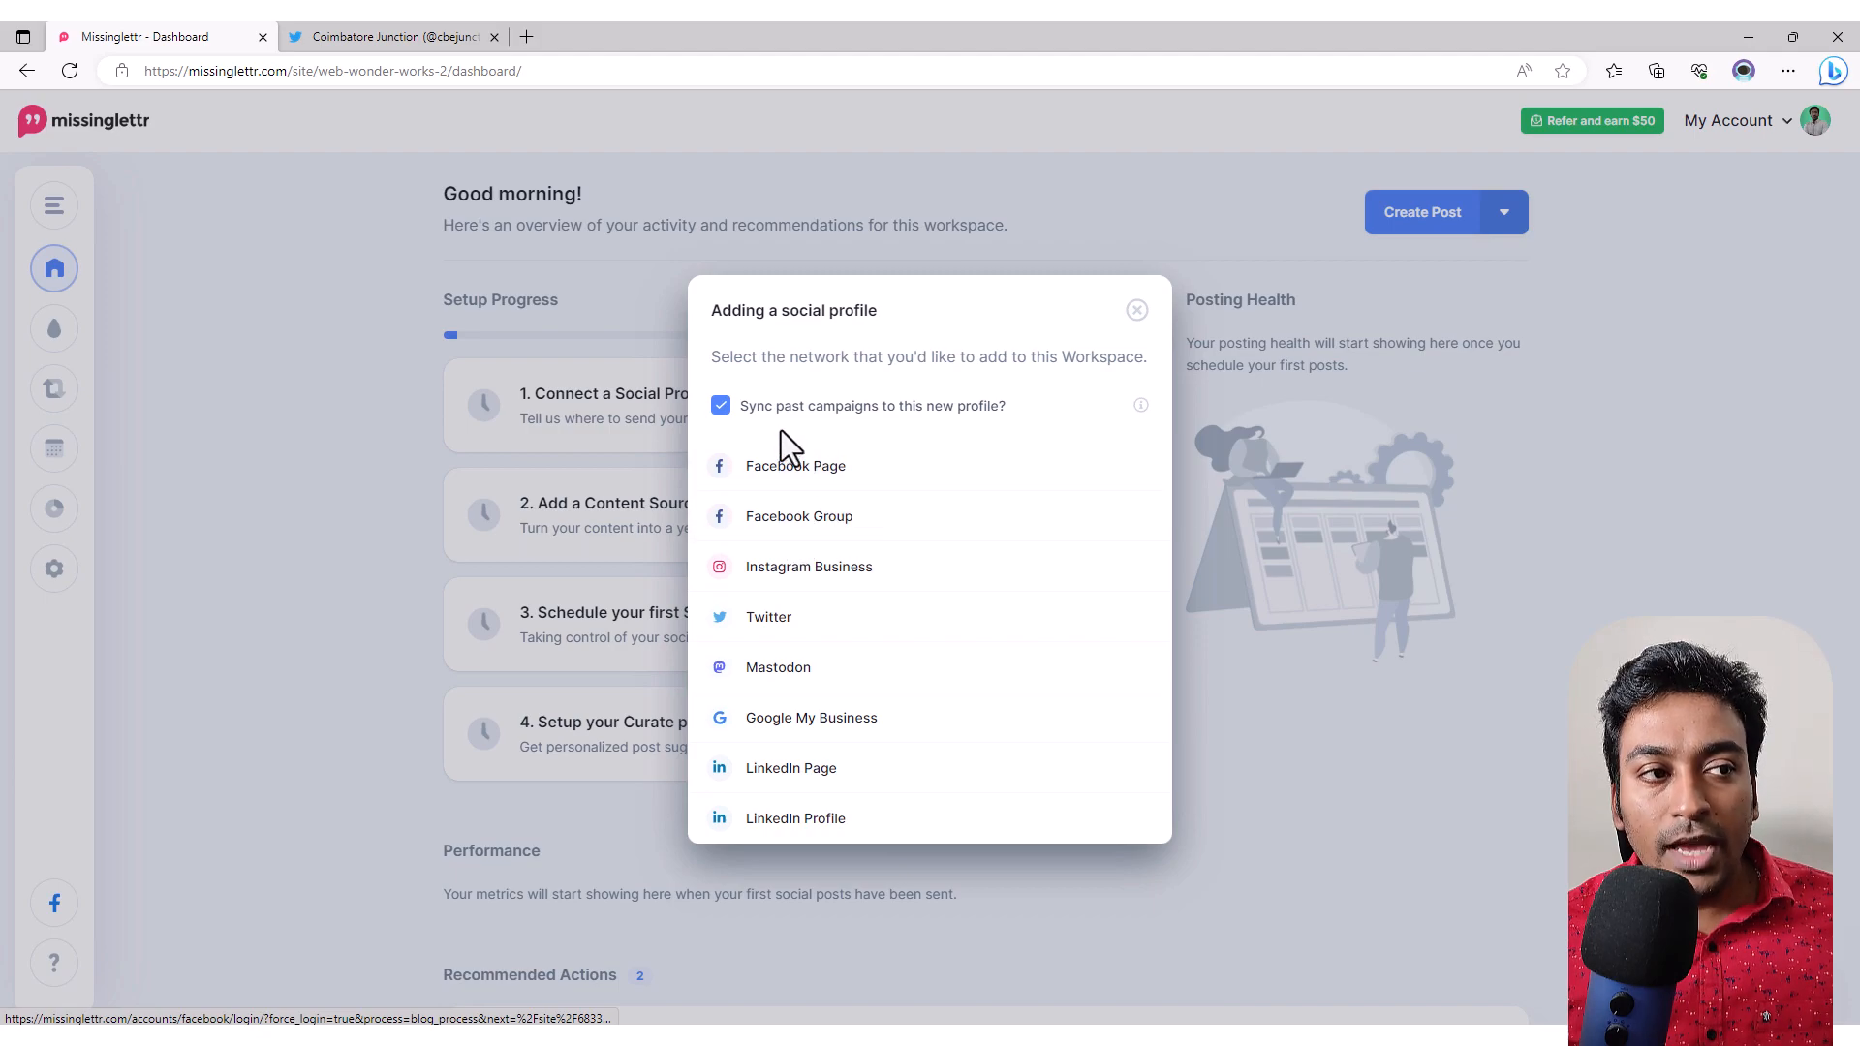
{"action": "mouse_move", "coordinate": [1143, 411]}
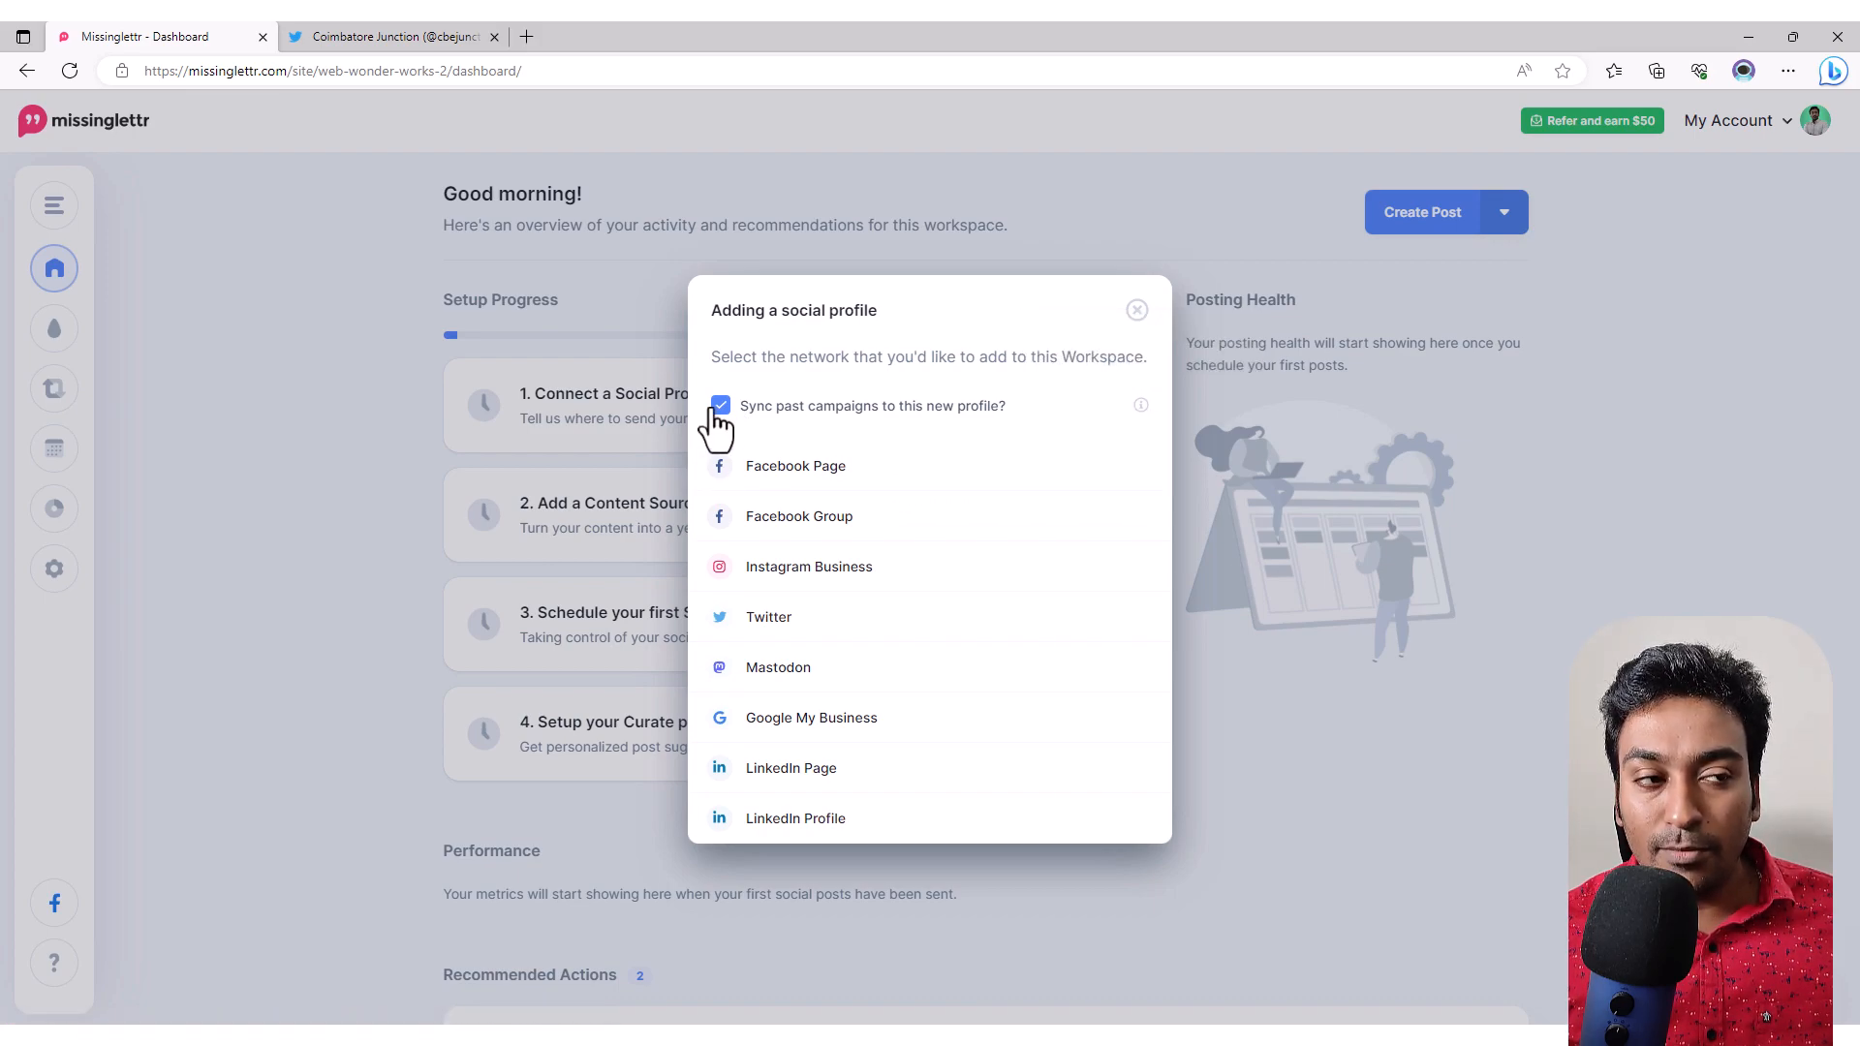
{"action": "left_click", "coordinate": [719, 407]}
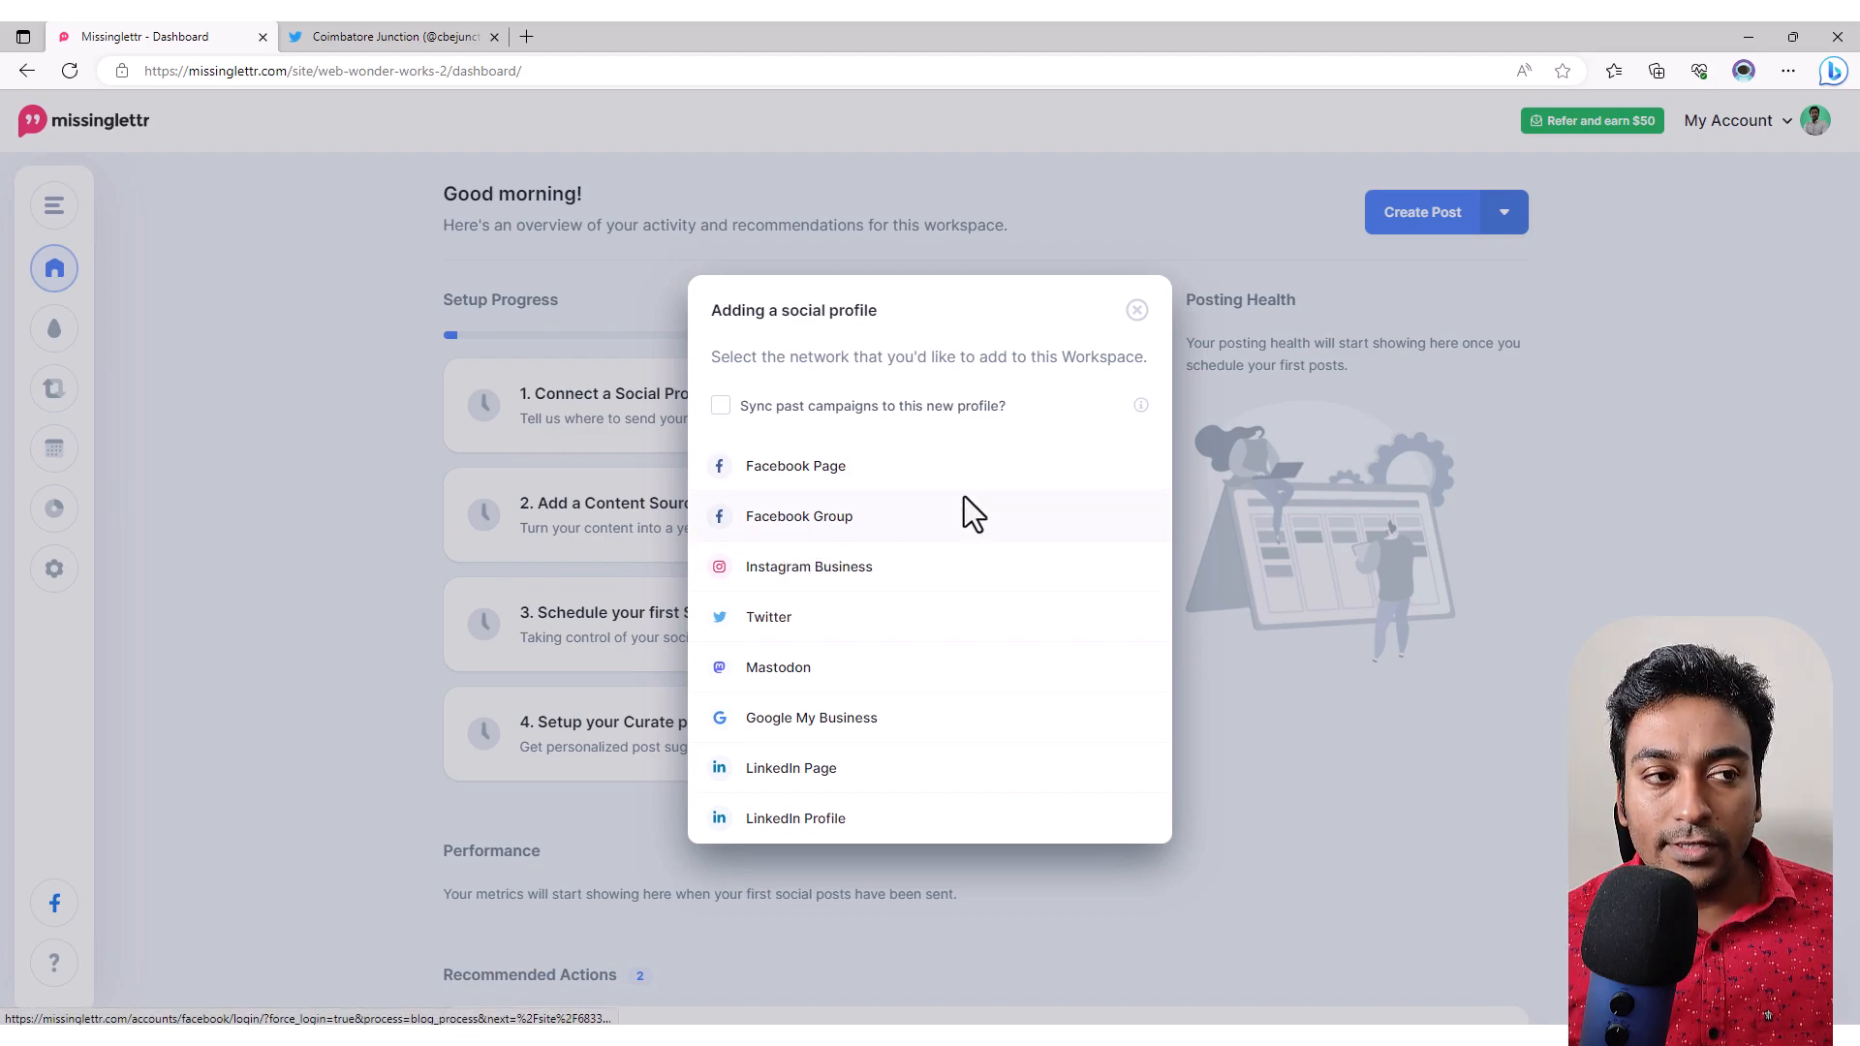
{"action": "left_click", "coordinate": [834, 475]}
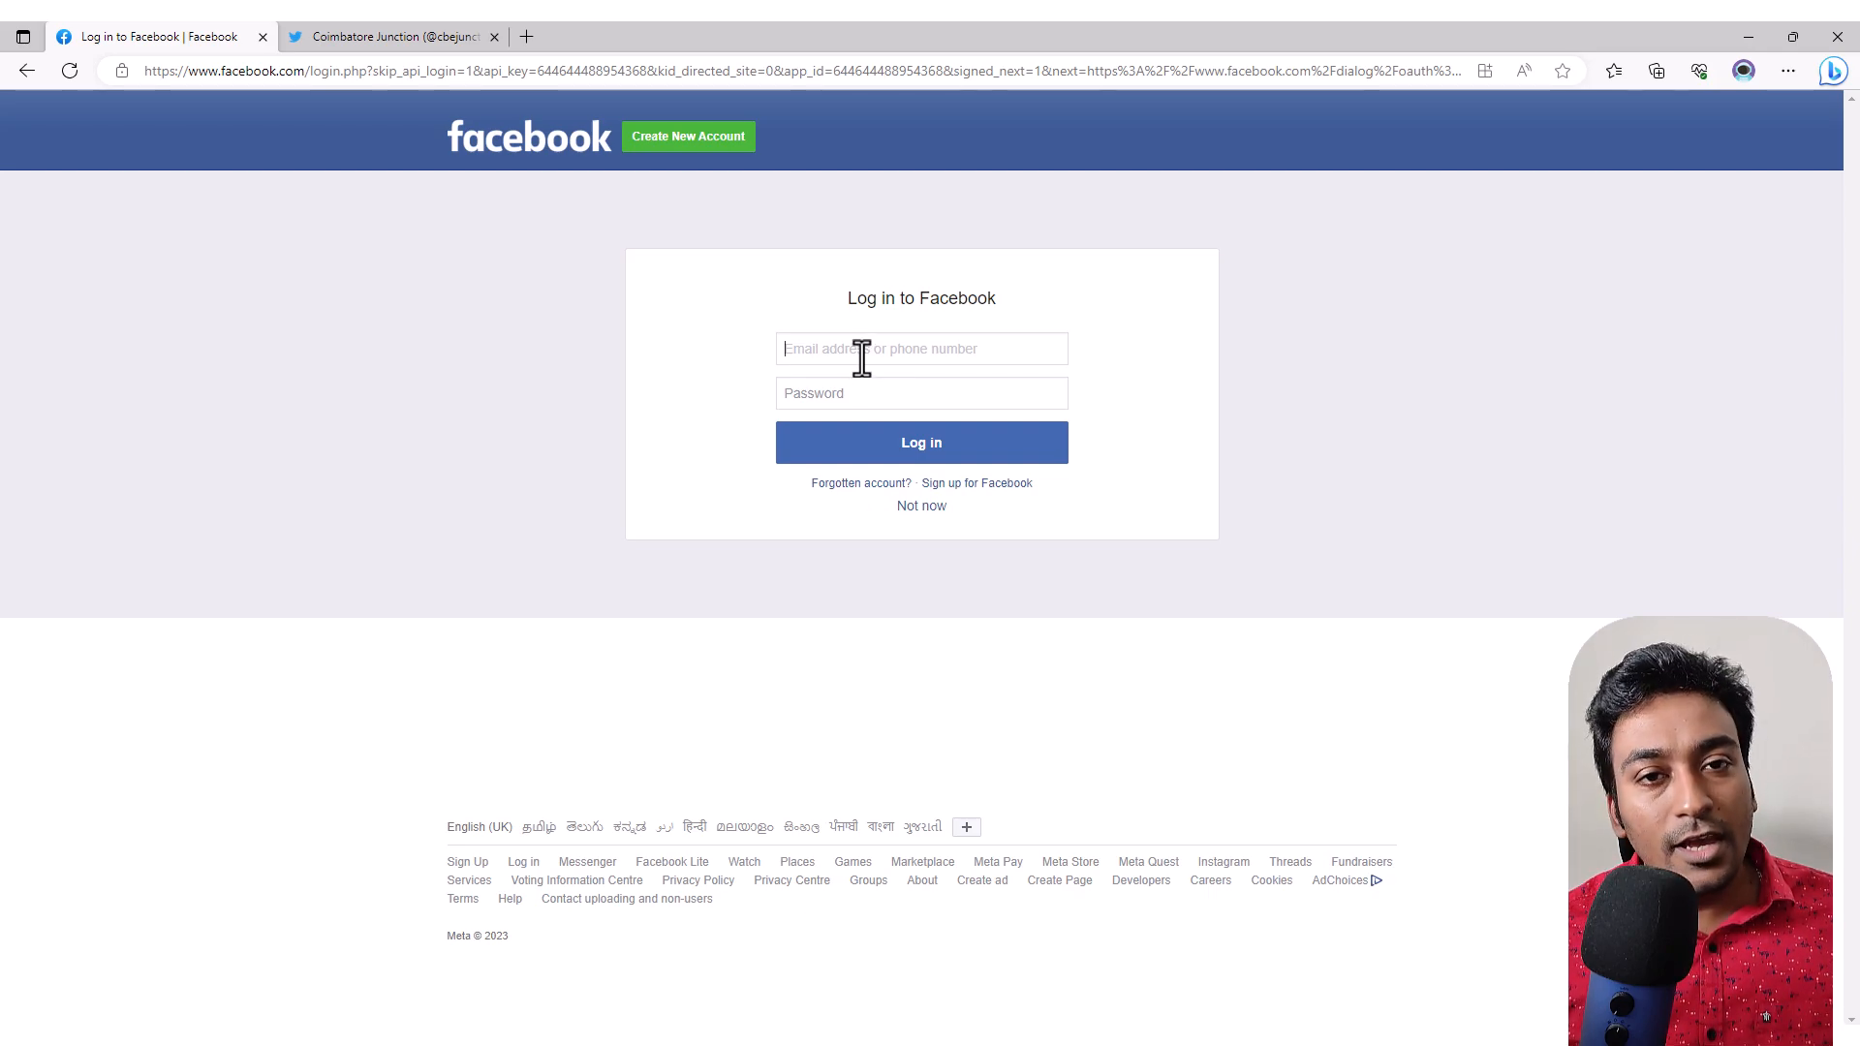
{"action": "left_click", "coordinate": [20, 70]}
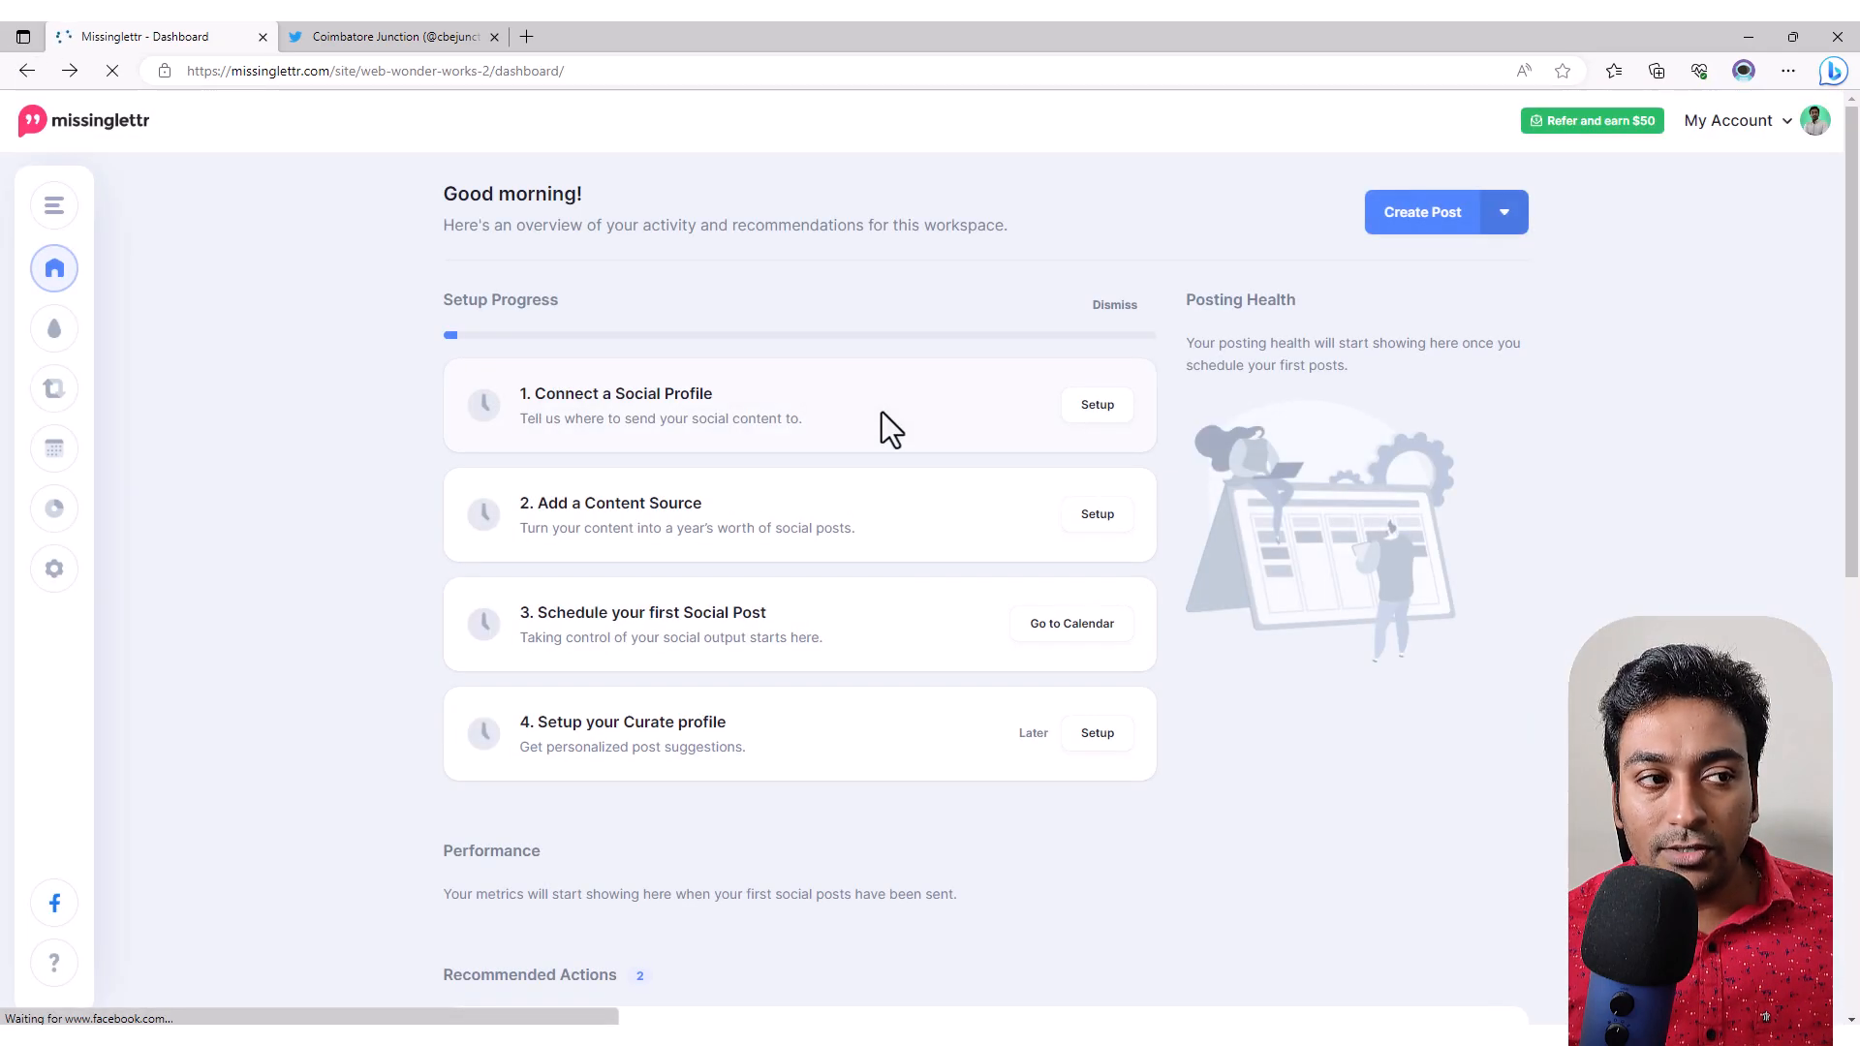
{"action": "left_click", "coordinate": [1098, 407]}
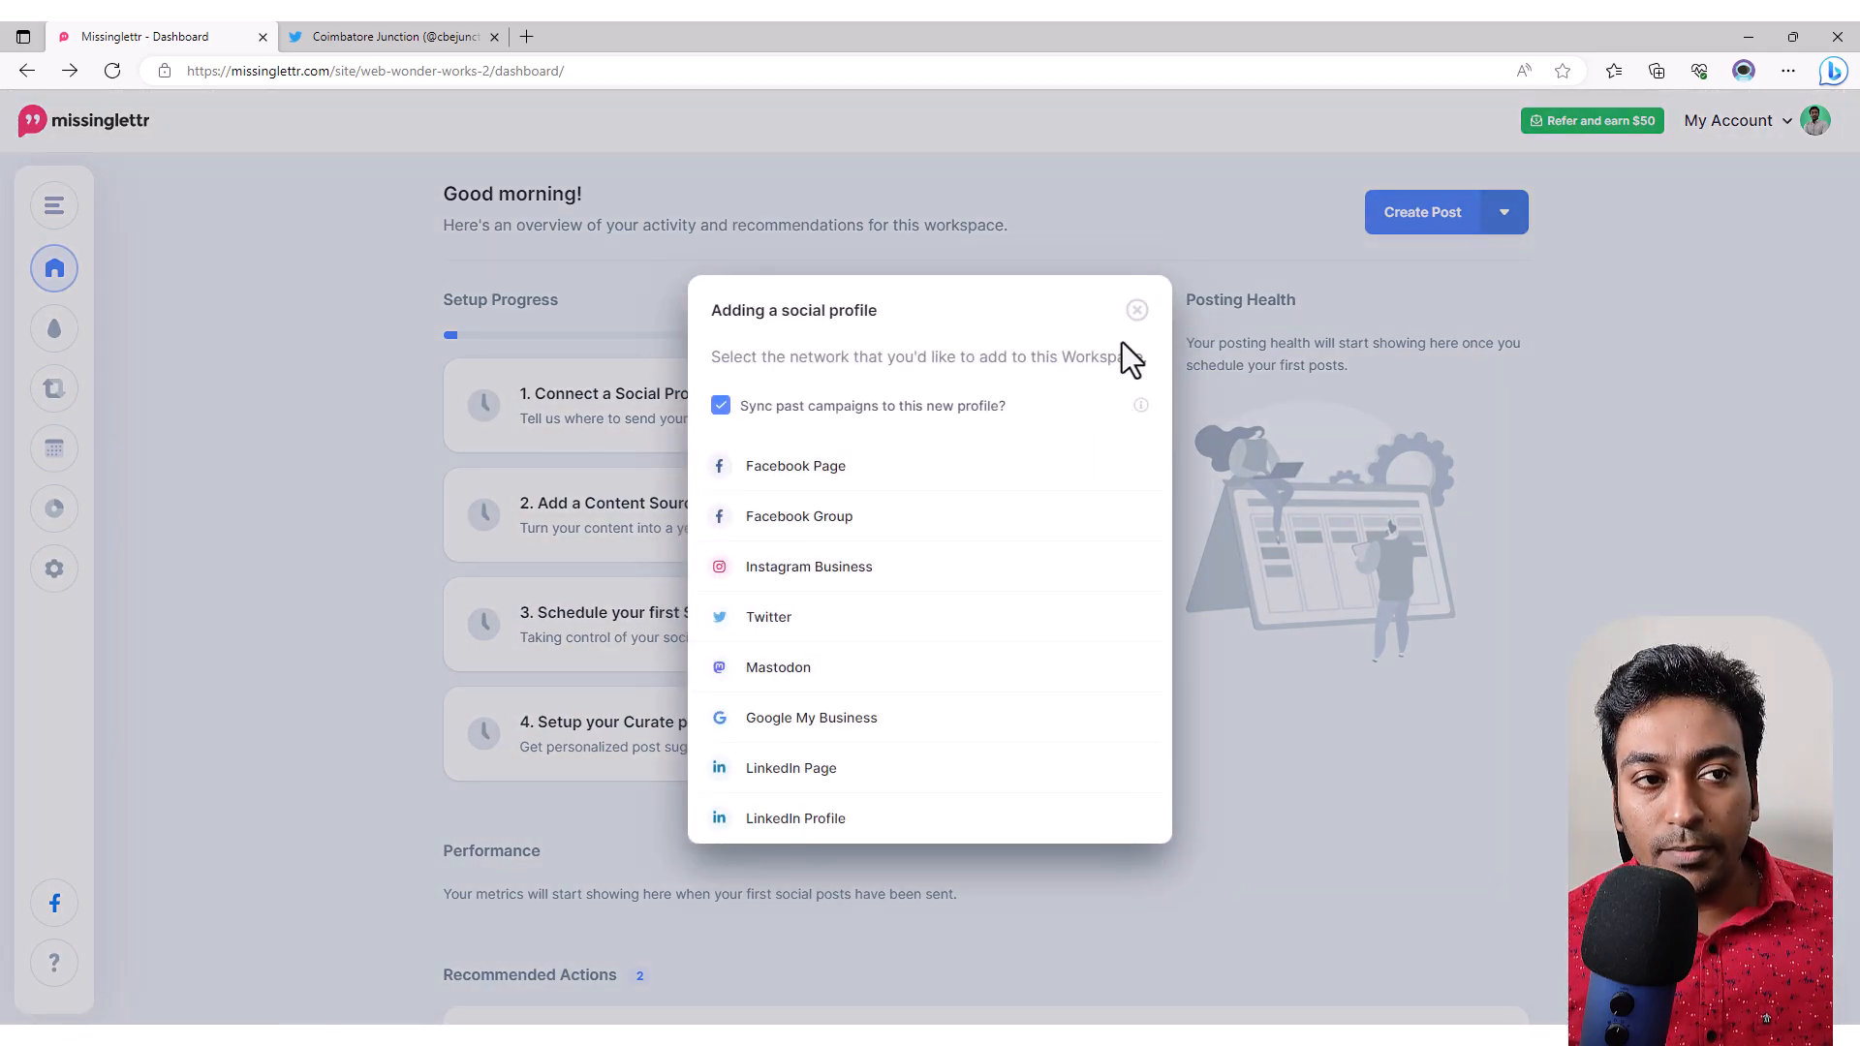
{"action": "left_click", "coordinate": [1135, 314]}
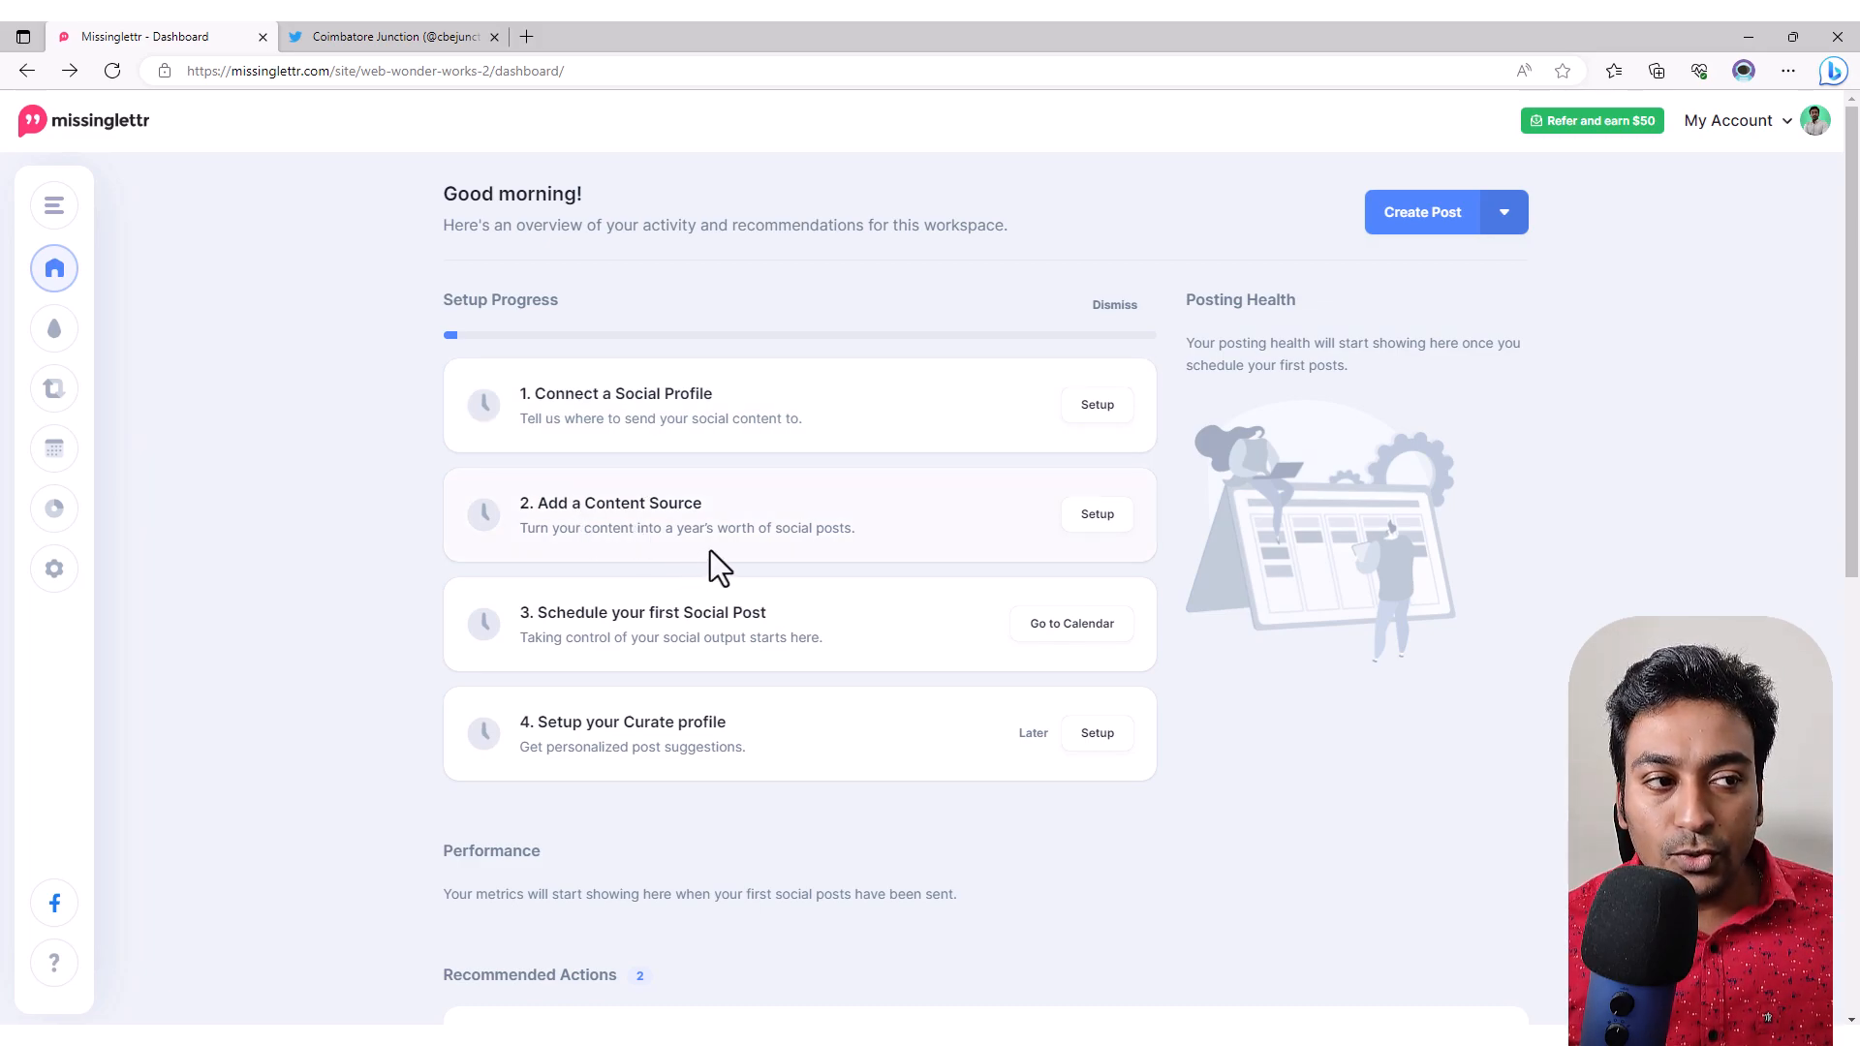
{"action": "left_click", "coordinate": [1103, 528]}
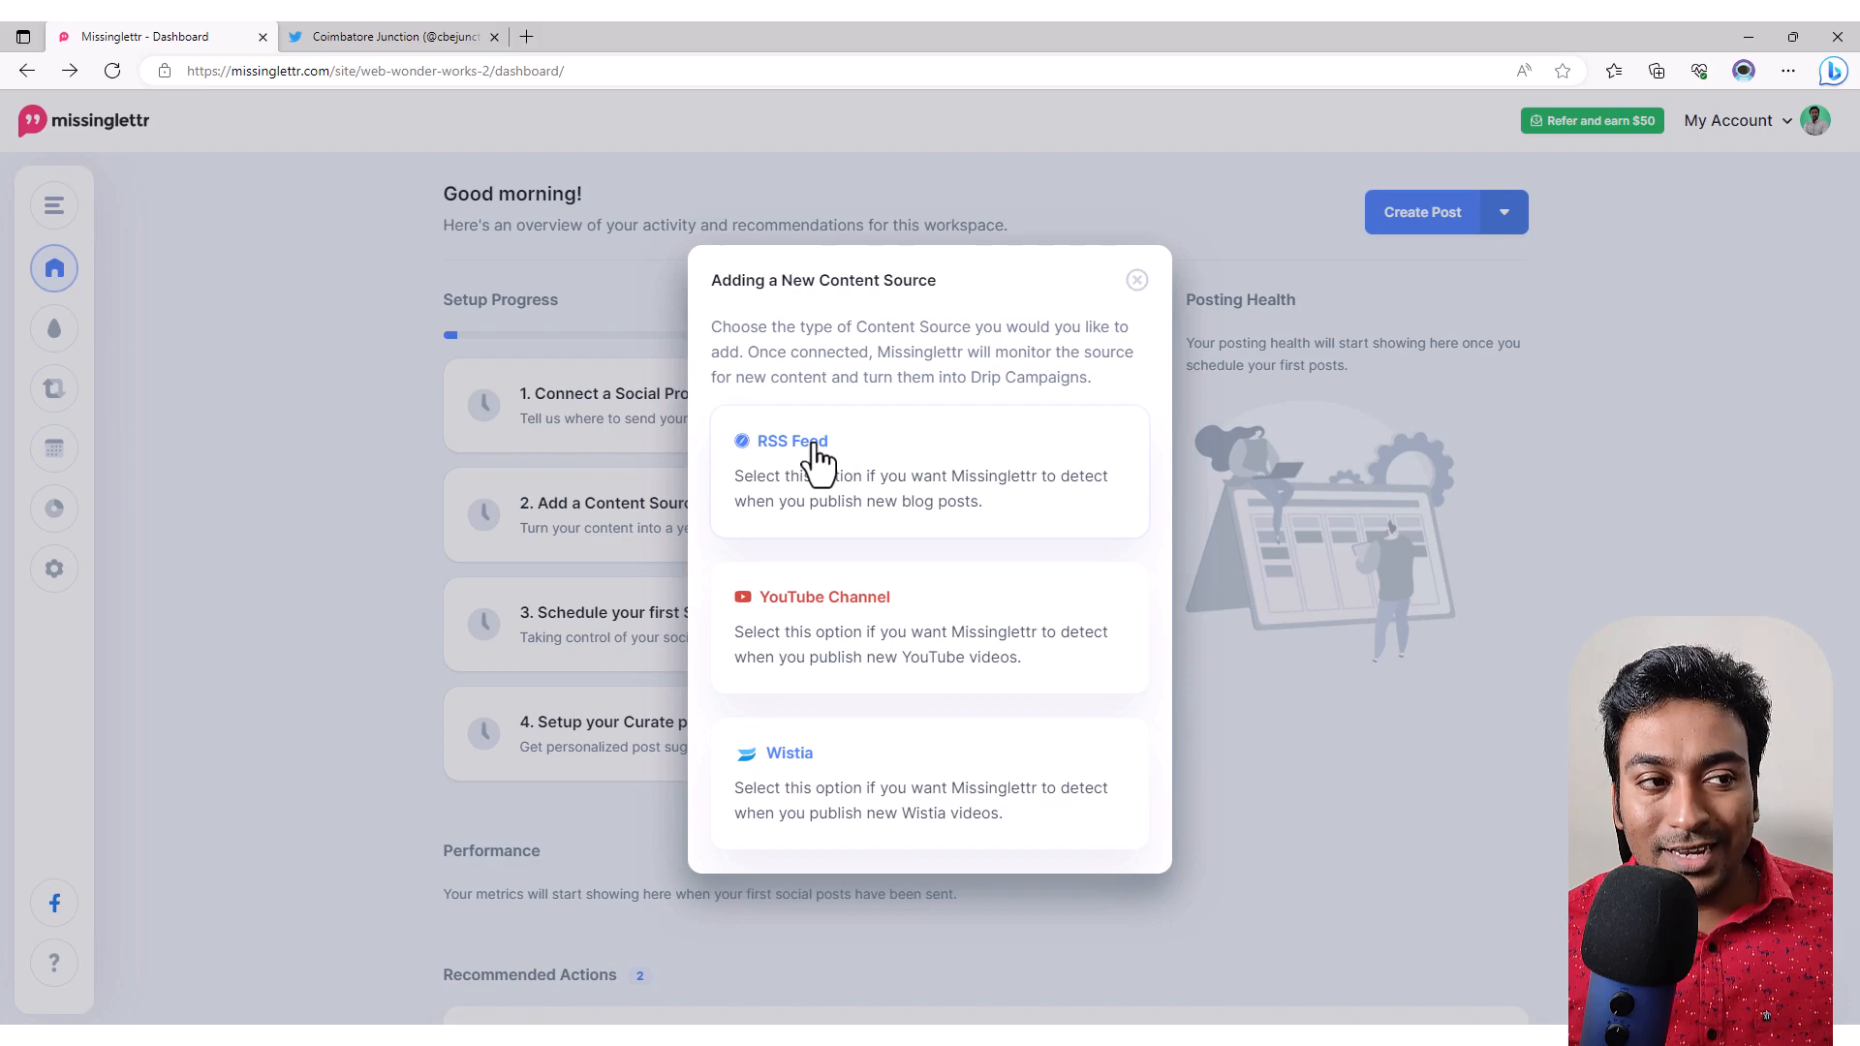
{"action": "left_click", "coordinate": [815, 446]}
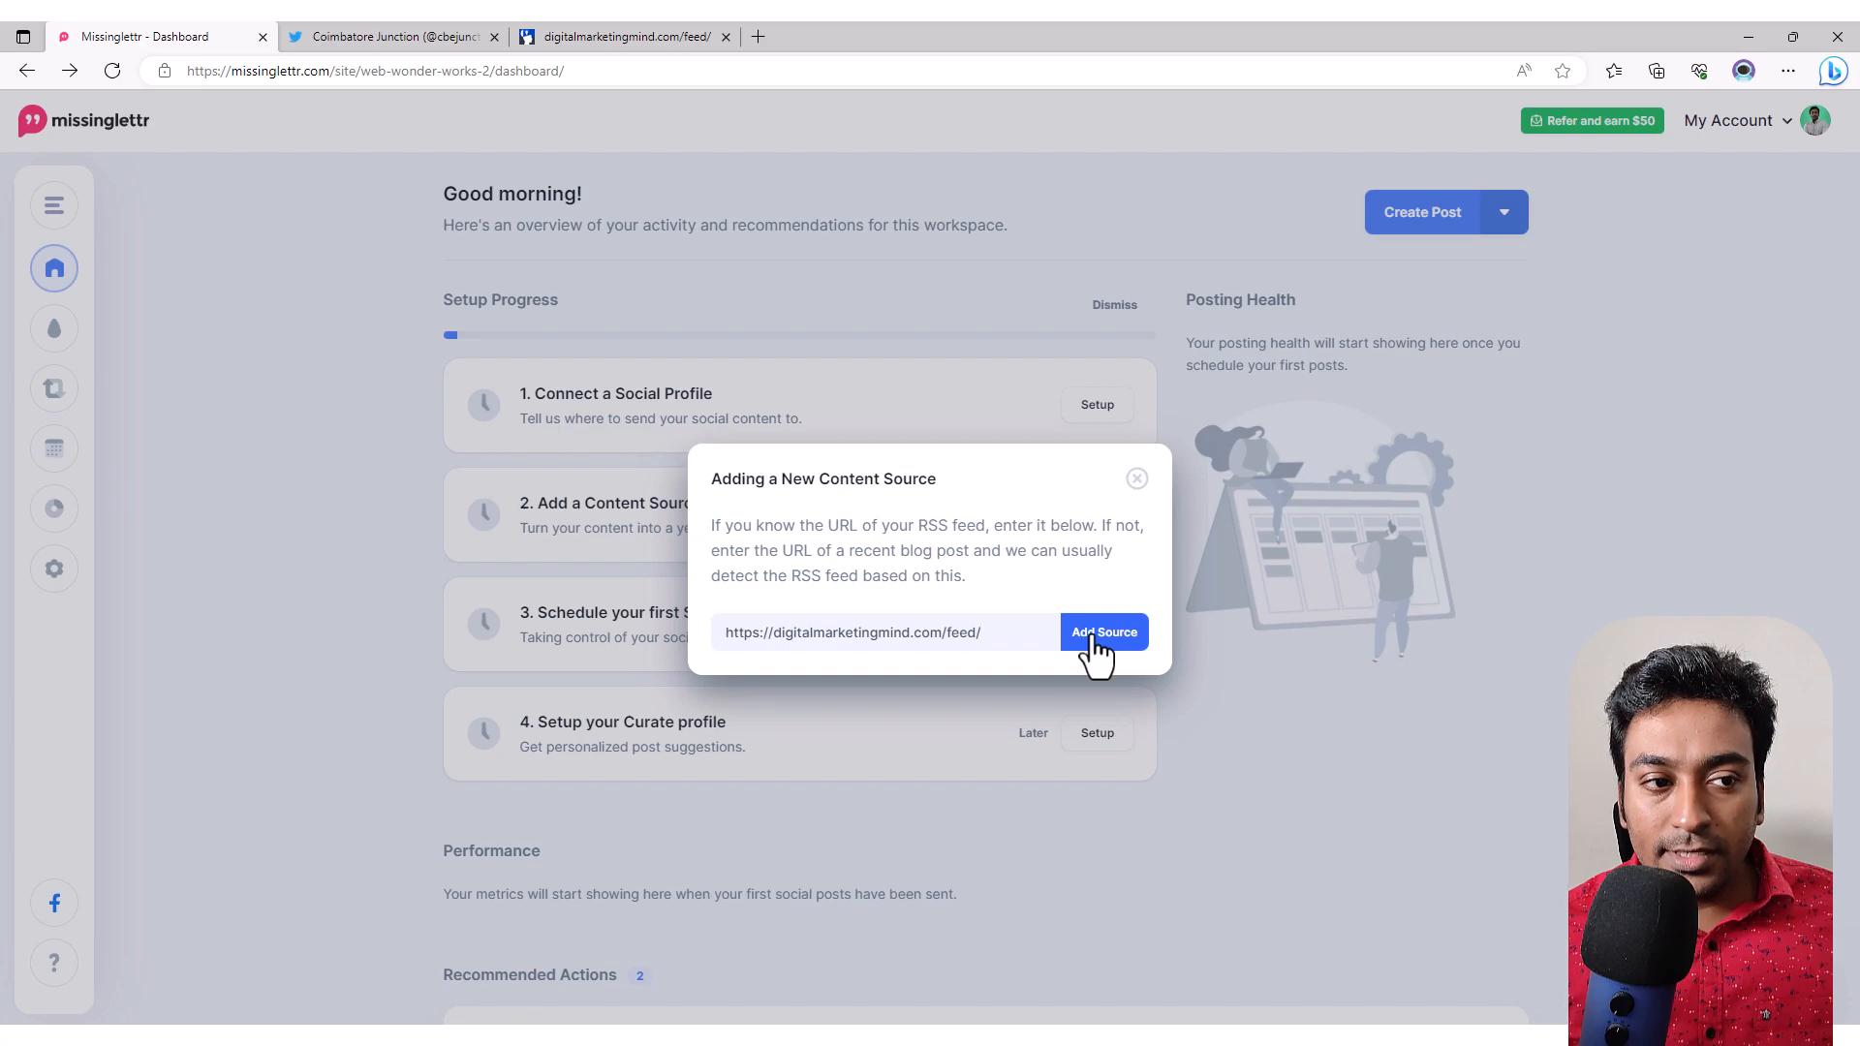
{"action": "left_click", "coordinate": [1093, 640]}
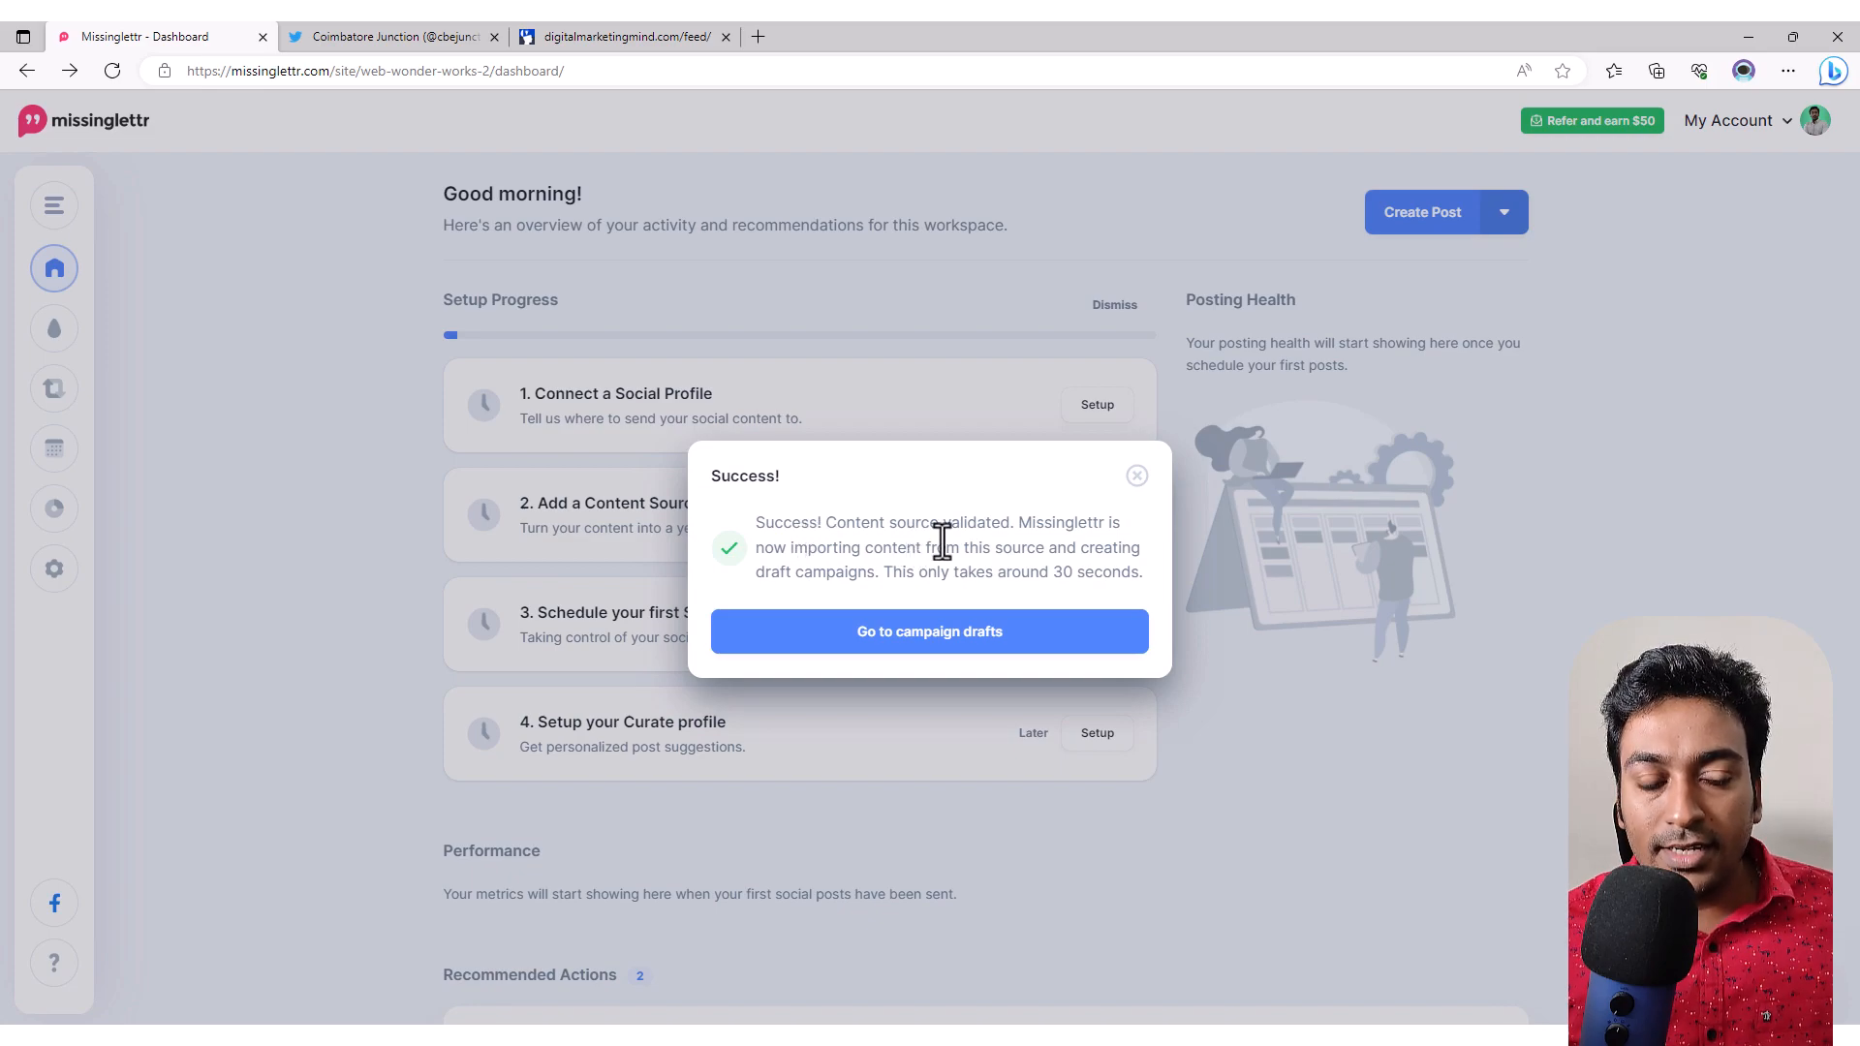
{"action": "left_click", "coordinate": [995, 650]}
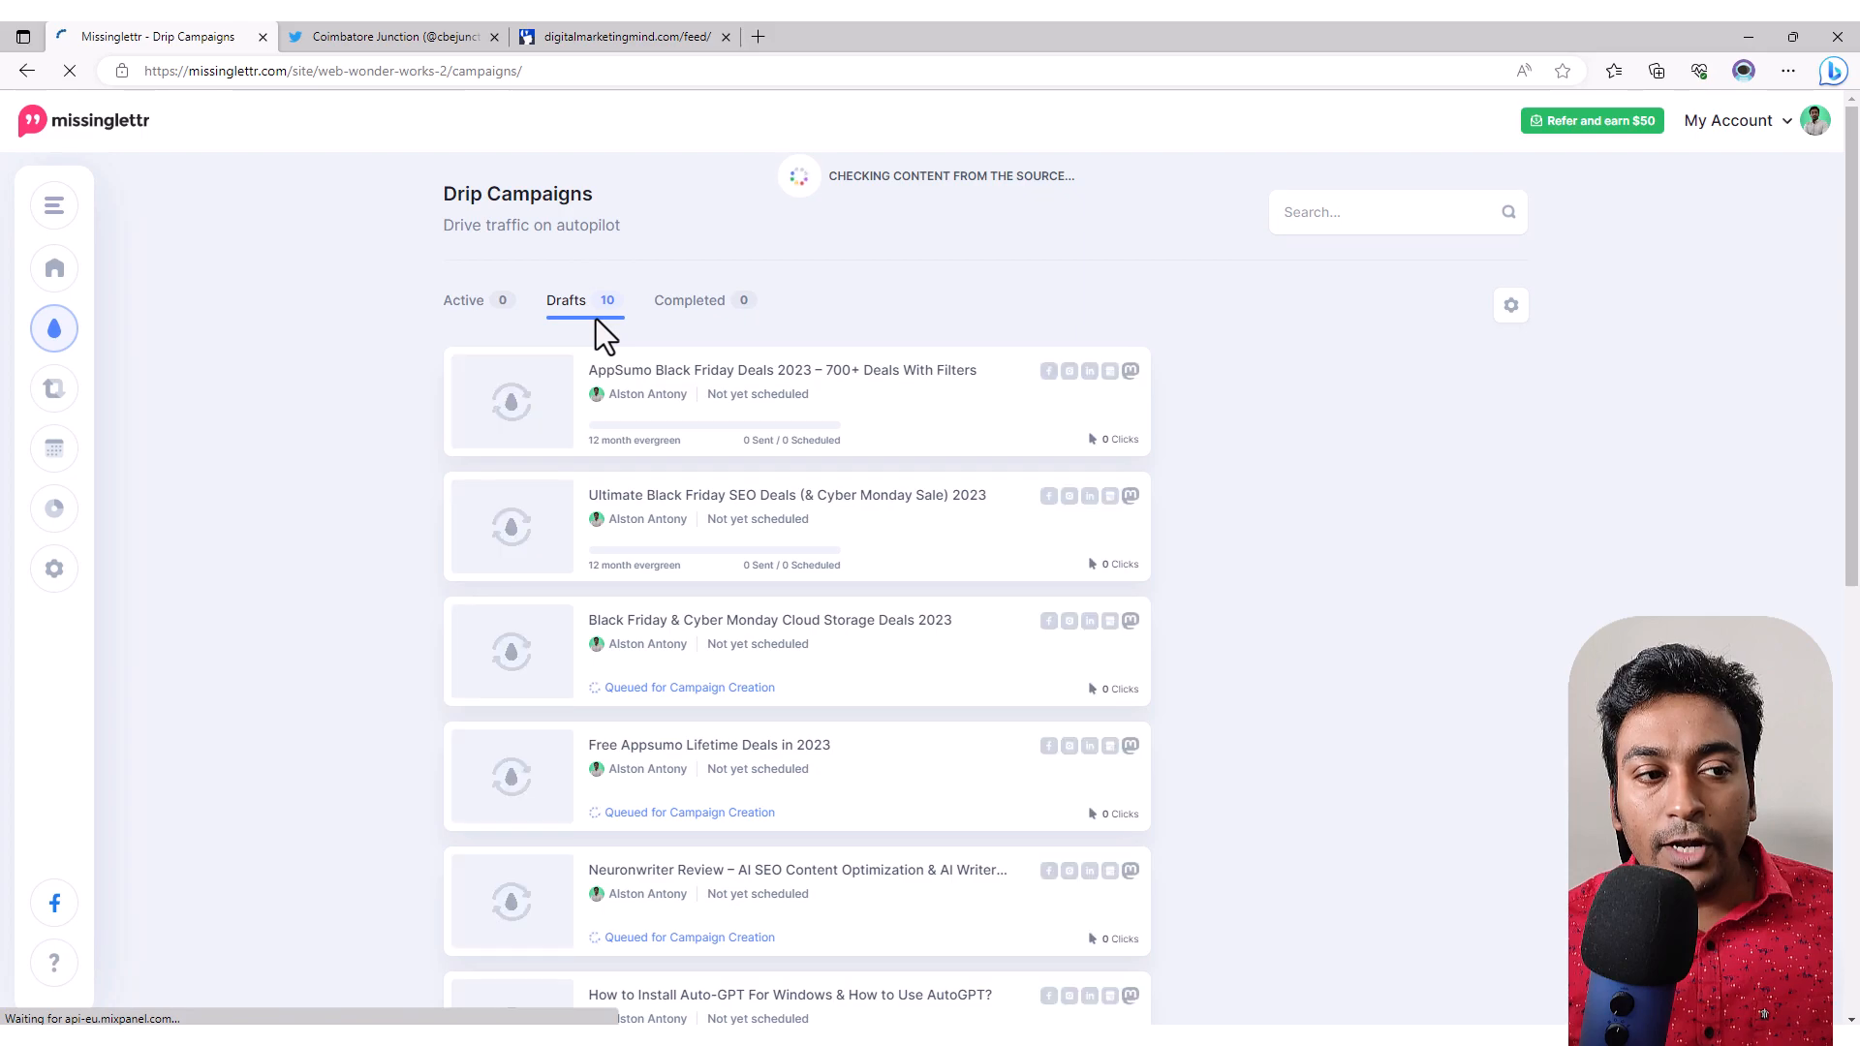
{"action": "mouse_move", "coordinate": [614, 354]}
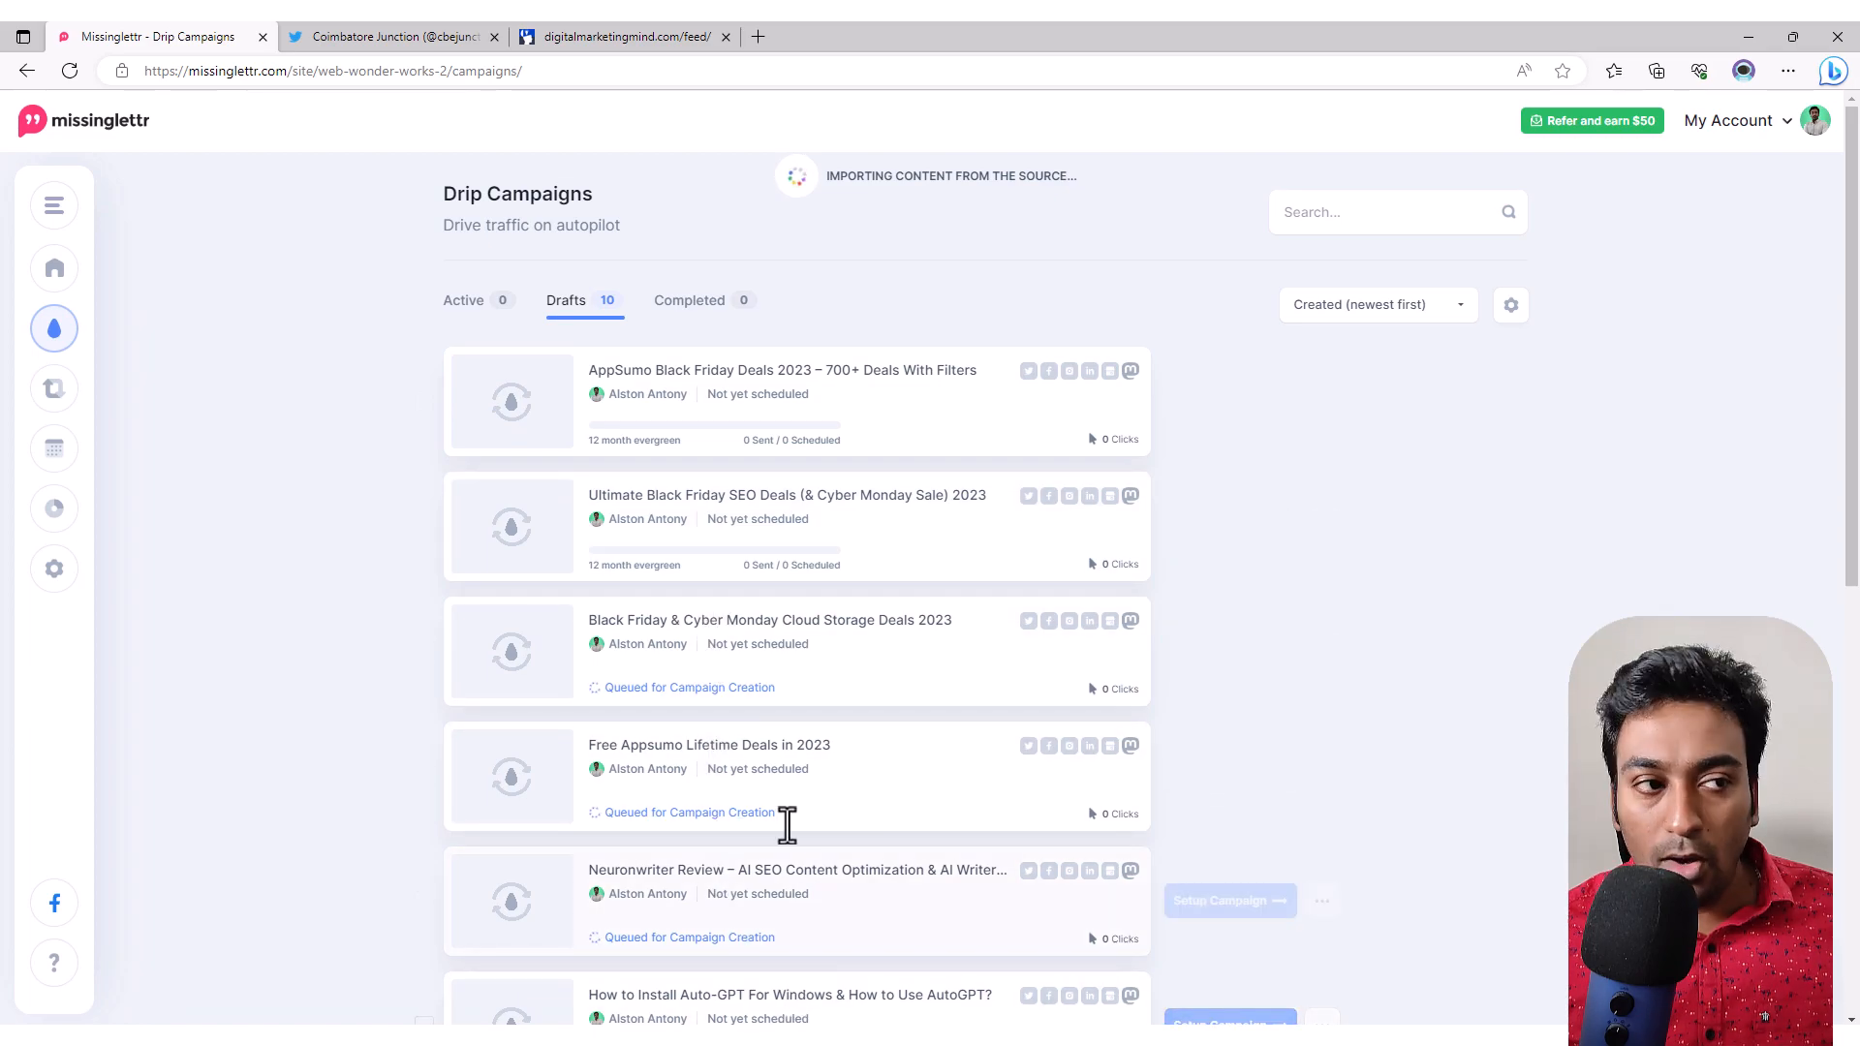
Step: Look at the workspace's scheduling calendar from the dashboard's setup checklist and return to the dashboard
{"action": "left_click", "coordinate": [26, 74]}
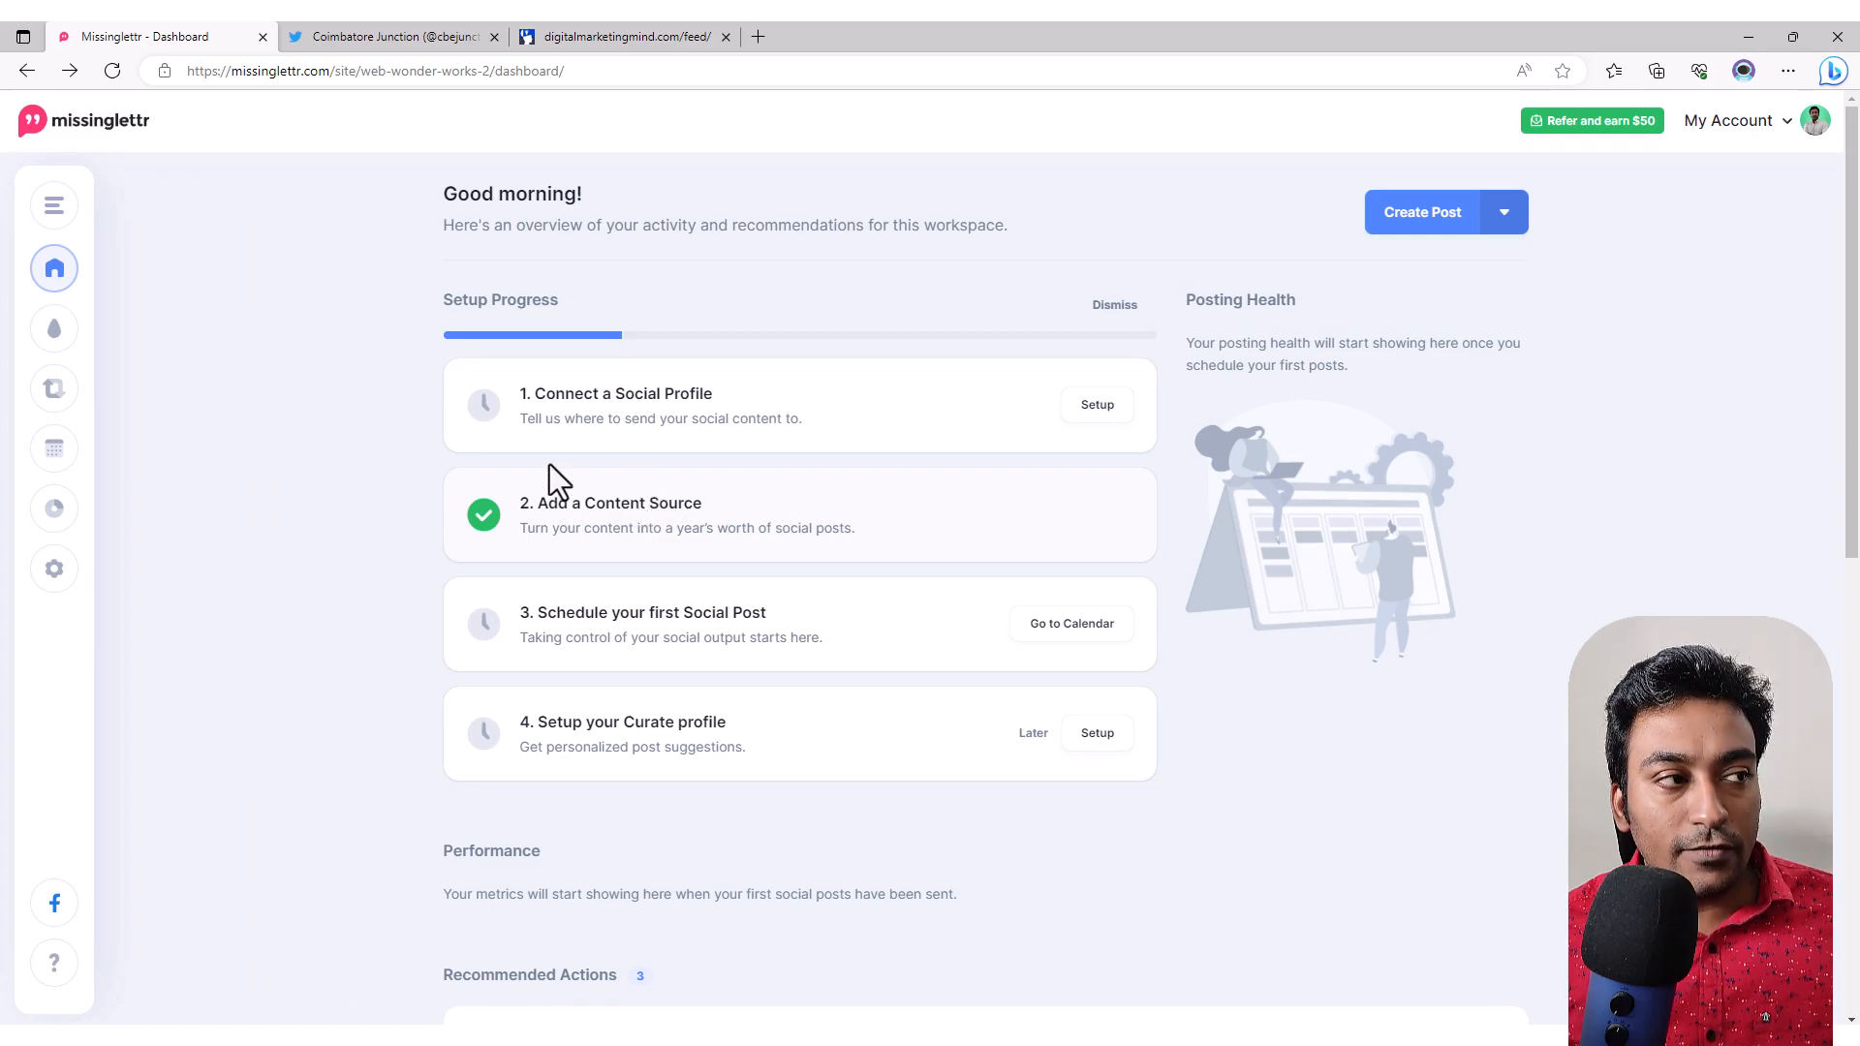
{"action": "mouse_move", "coordinate": [68, 469]}
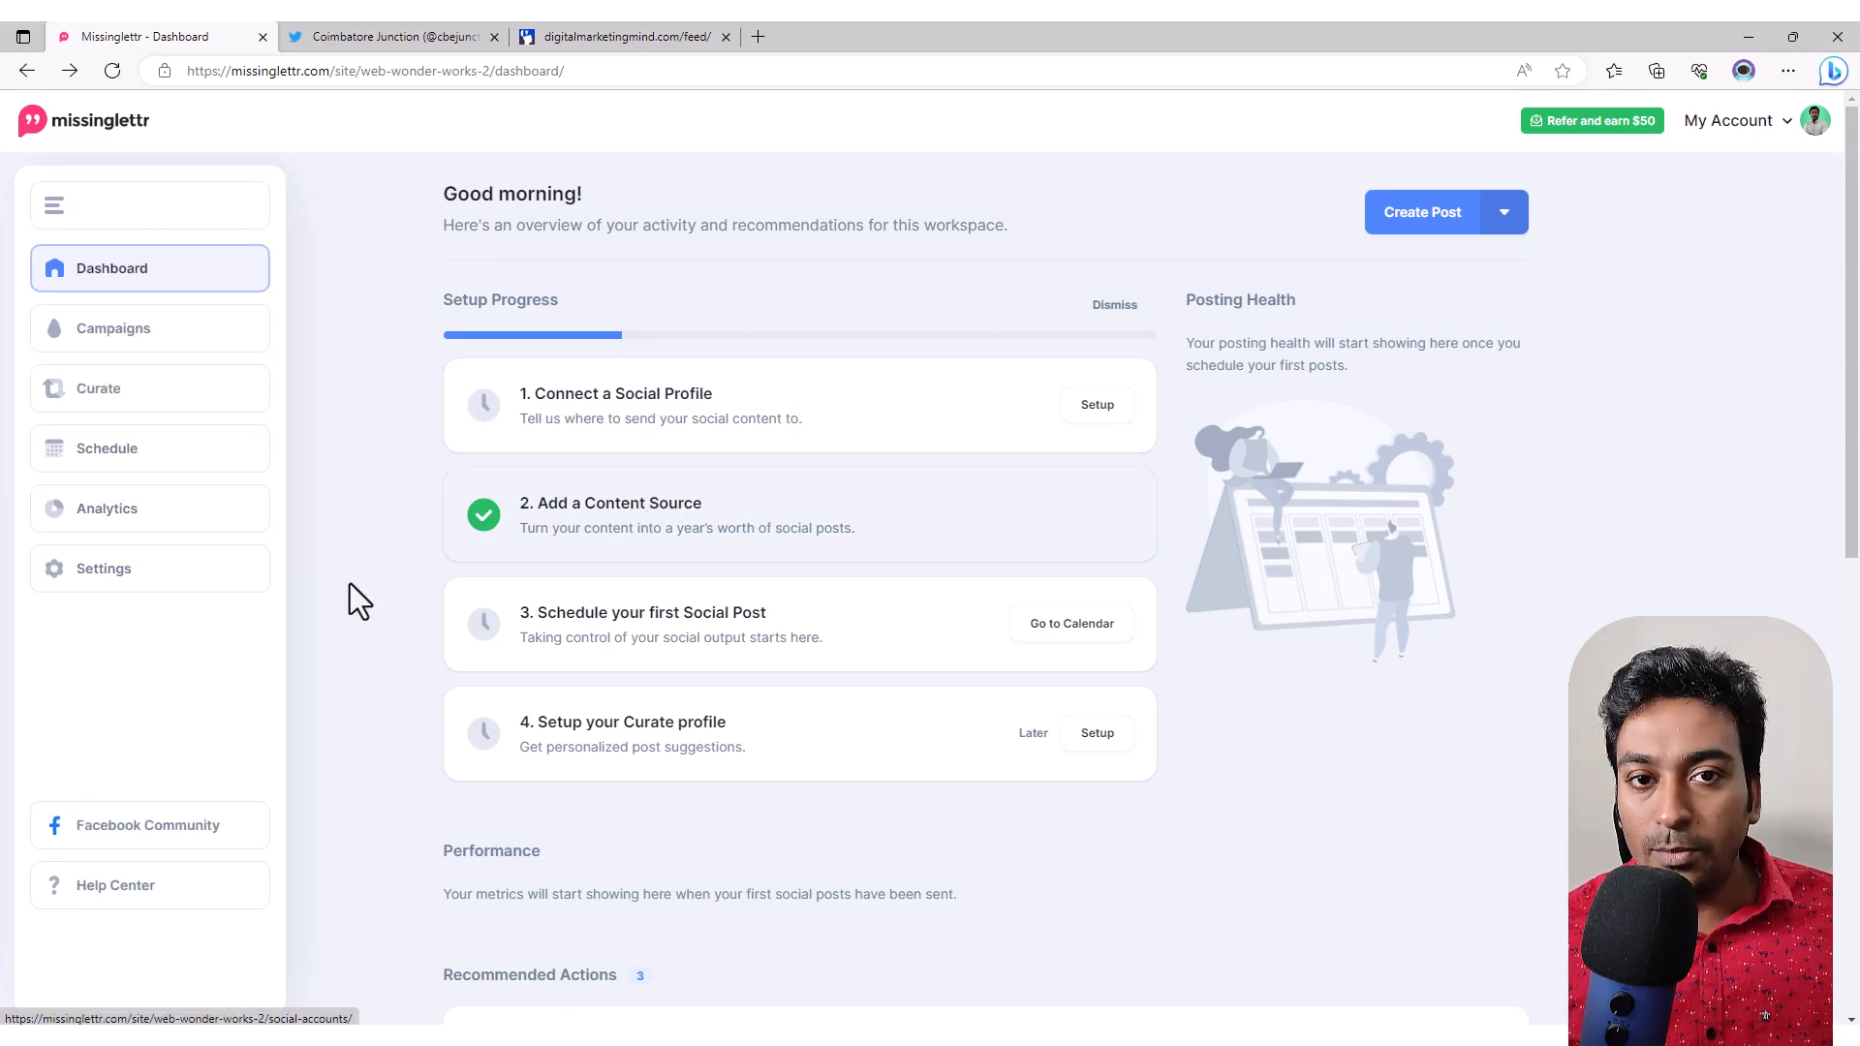
{"action": "left_click", "coordinate": [1029, 632]}
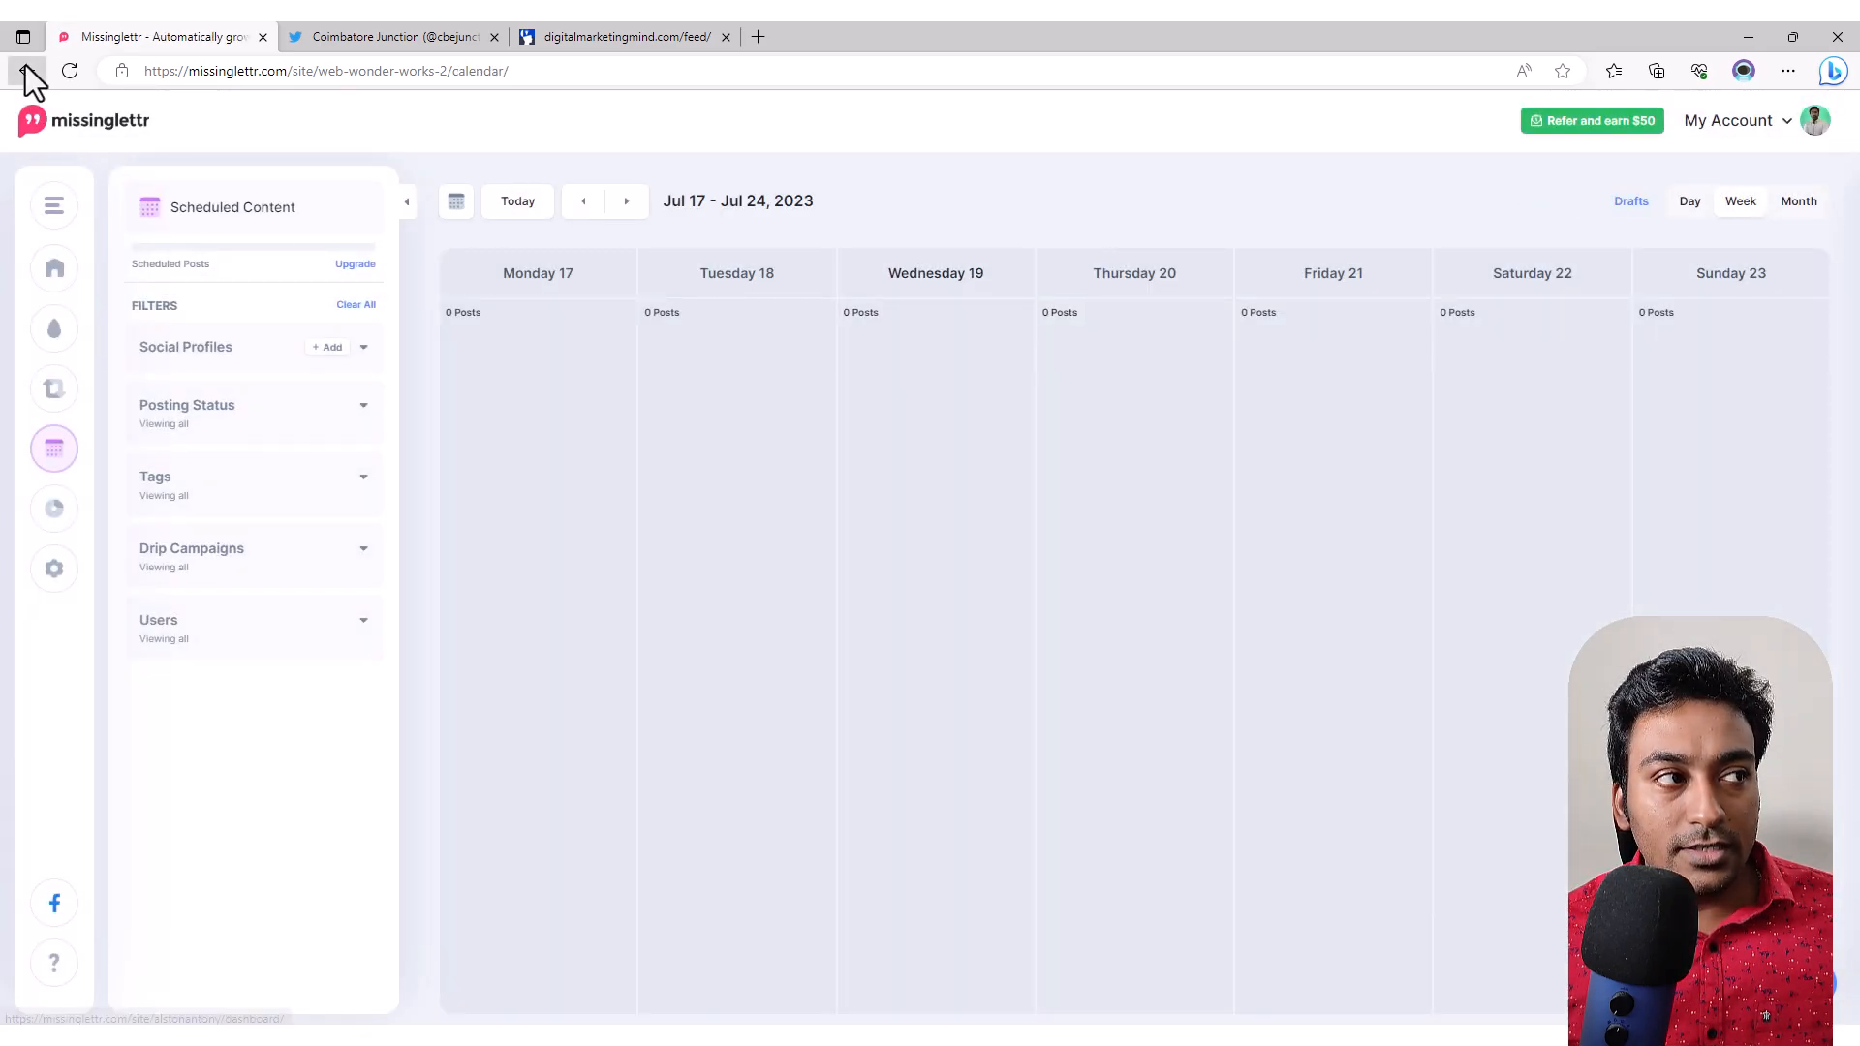
{"action": "left_click", "coordinate": [26, 71]}
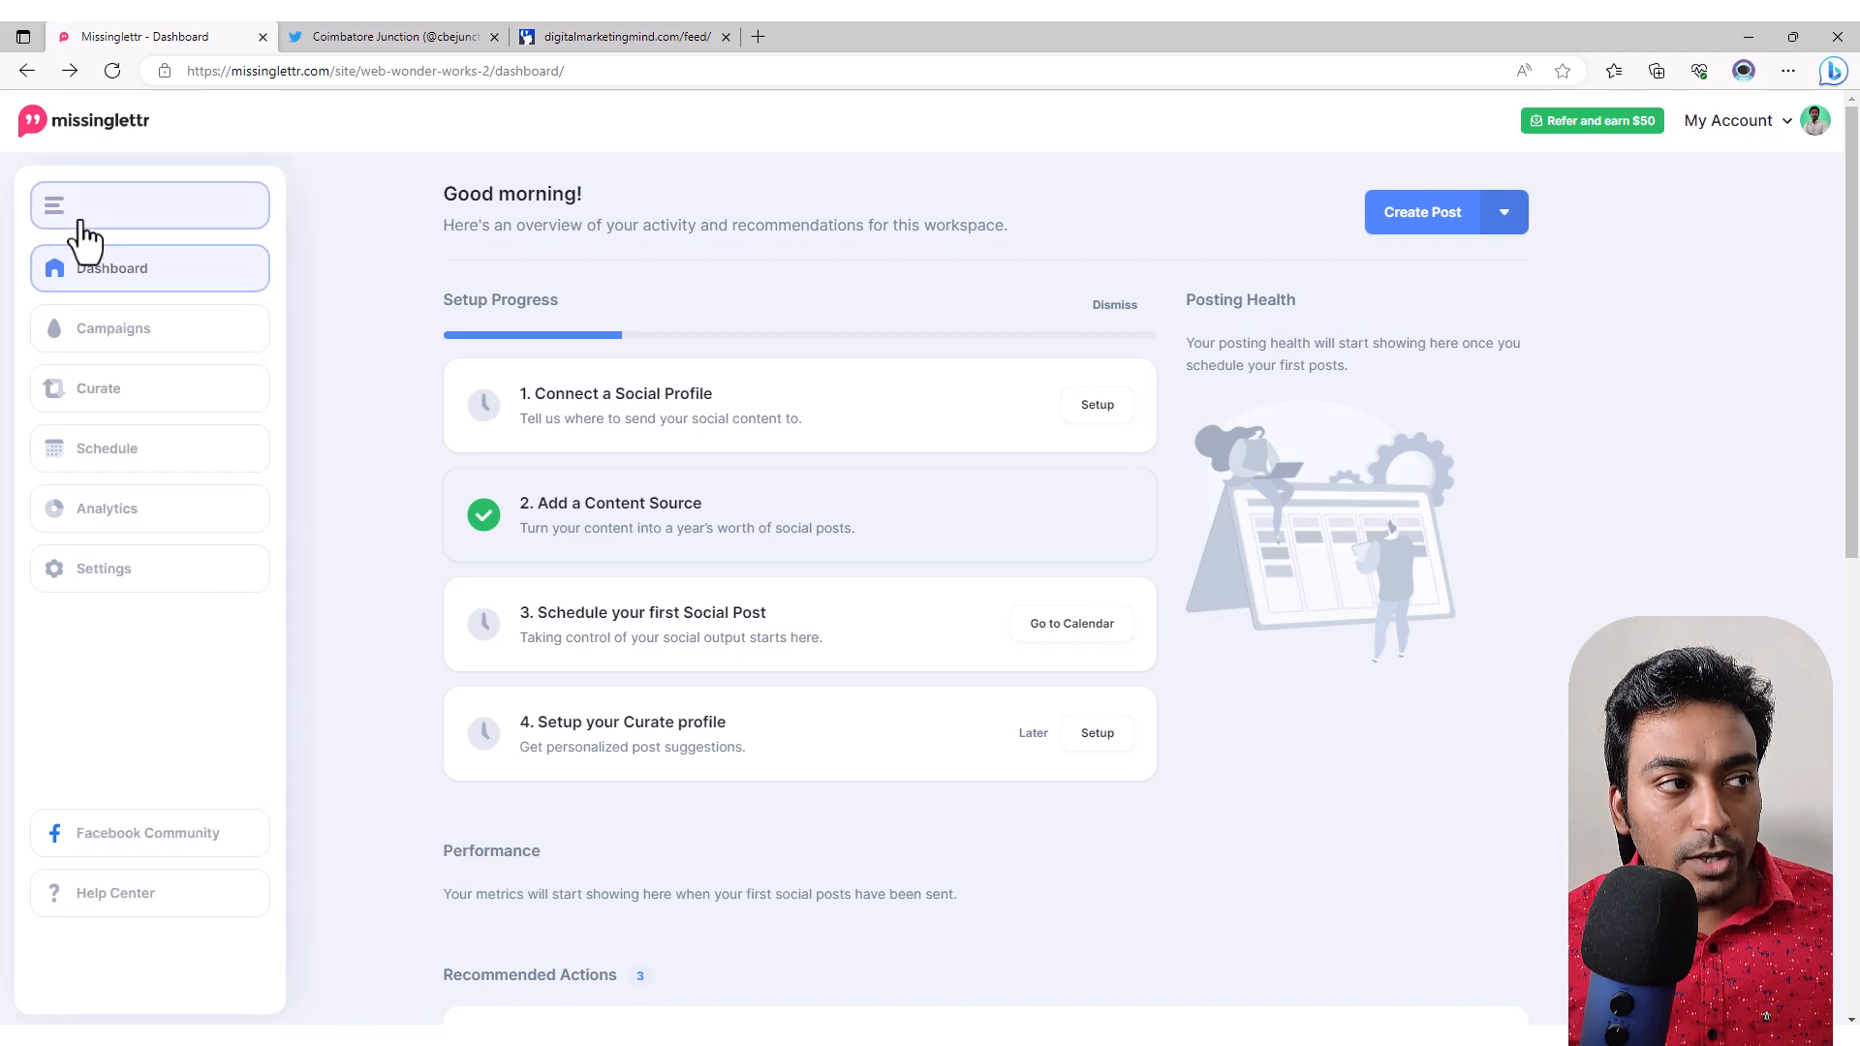
Step: Examine the Web Wonder Works dashboard's recommended actions, curated post suggestions and upcoming posts
{"action": "scroll", "coordinate": [416, 678], "scroll_direction": "down", "scroll_amount": 1}
{"action": "scroll", "coordinate": [465, 644], "scroll_direction": "up", "scroll_amount": 1}
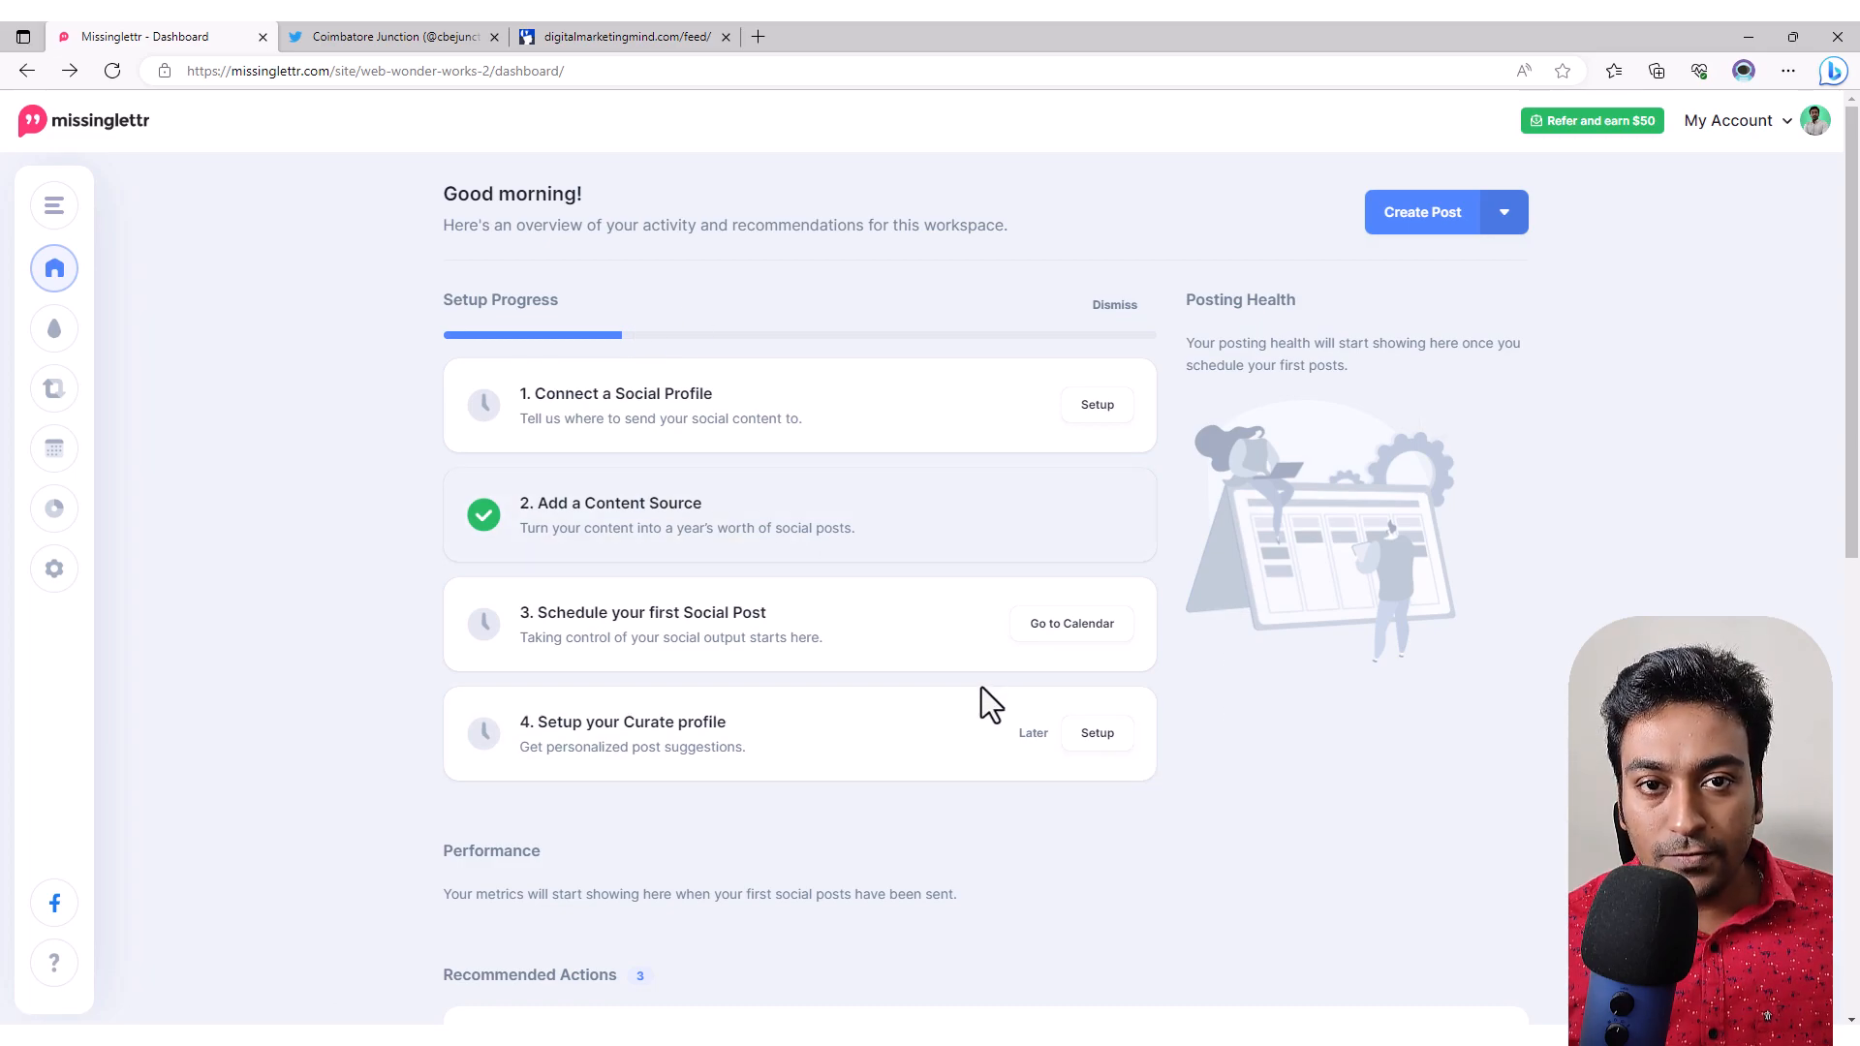
{"action": "scroll", "coordinate": [980, 688], "scroll_direction": "down", "scroll_amount": 5}
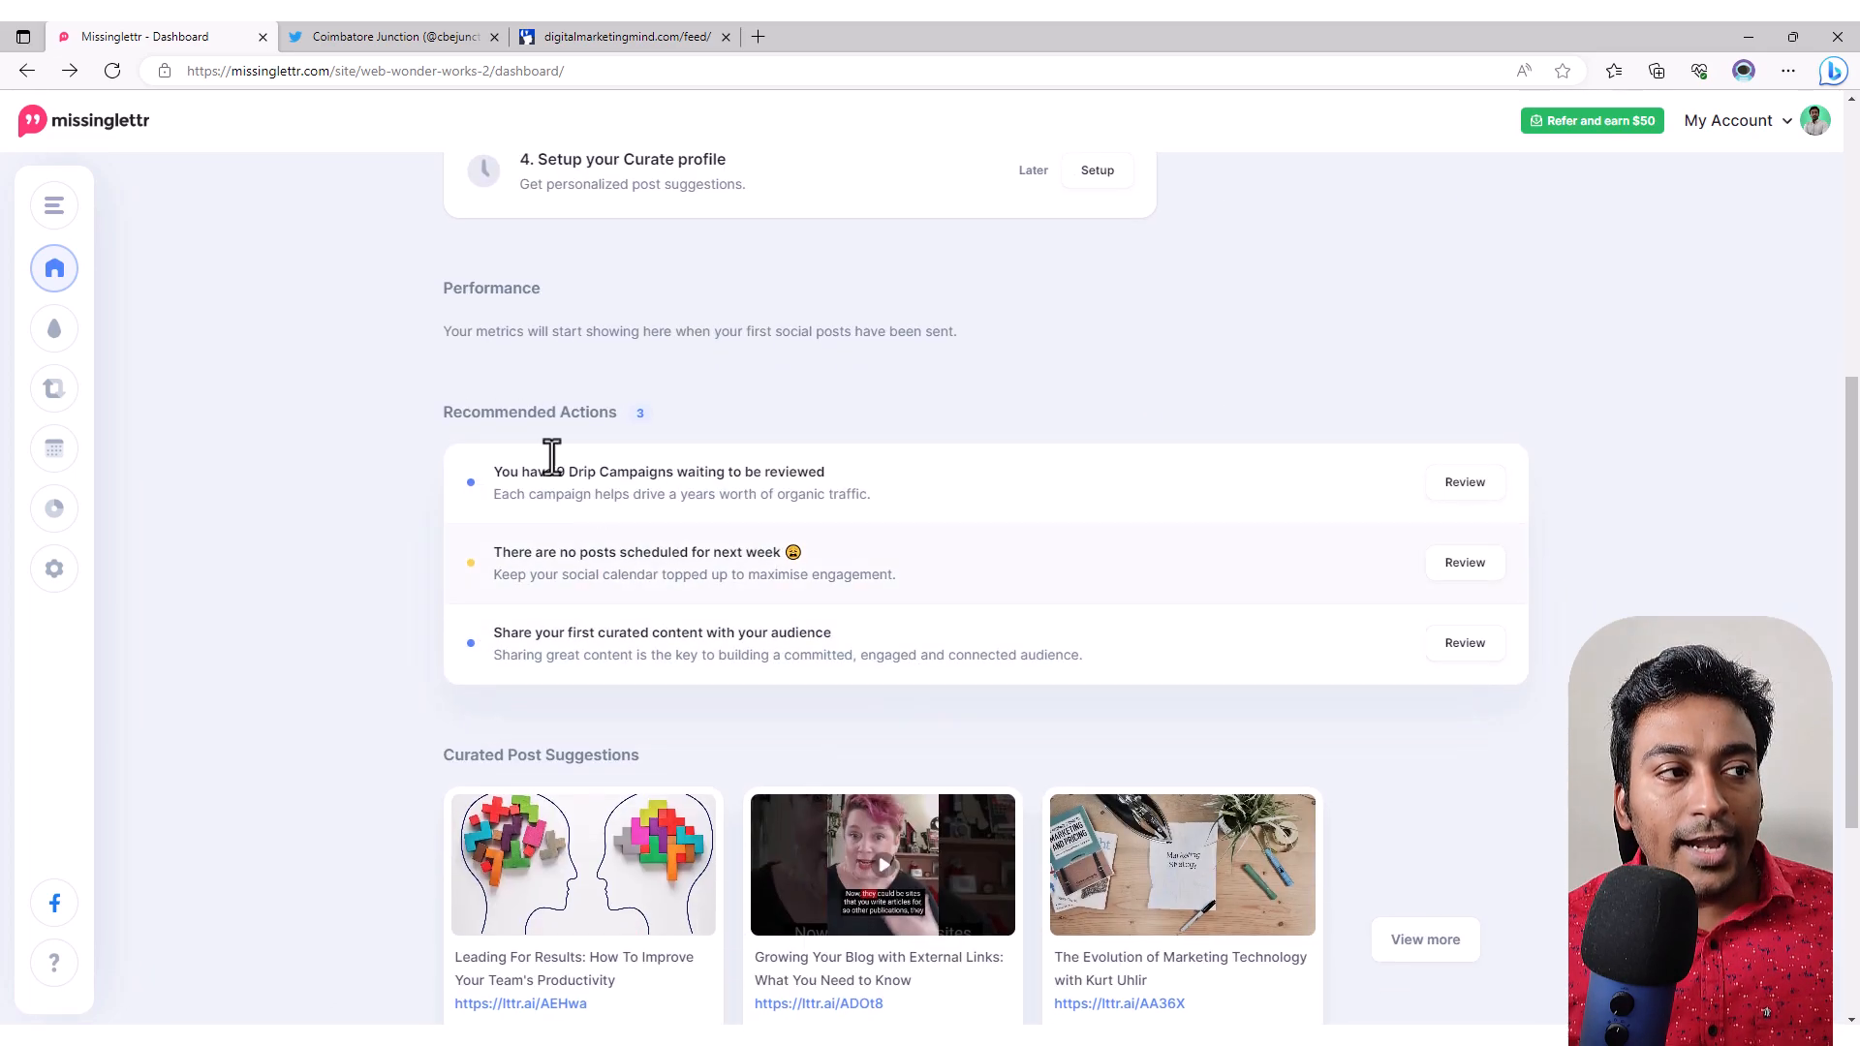
{"action": "scroll", "coordinate": [754, 416], "scroll_direction": "down", "scroll_amount": 3}
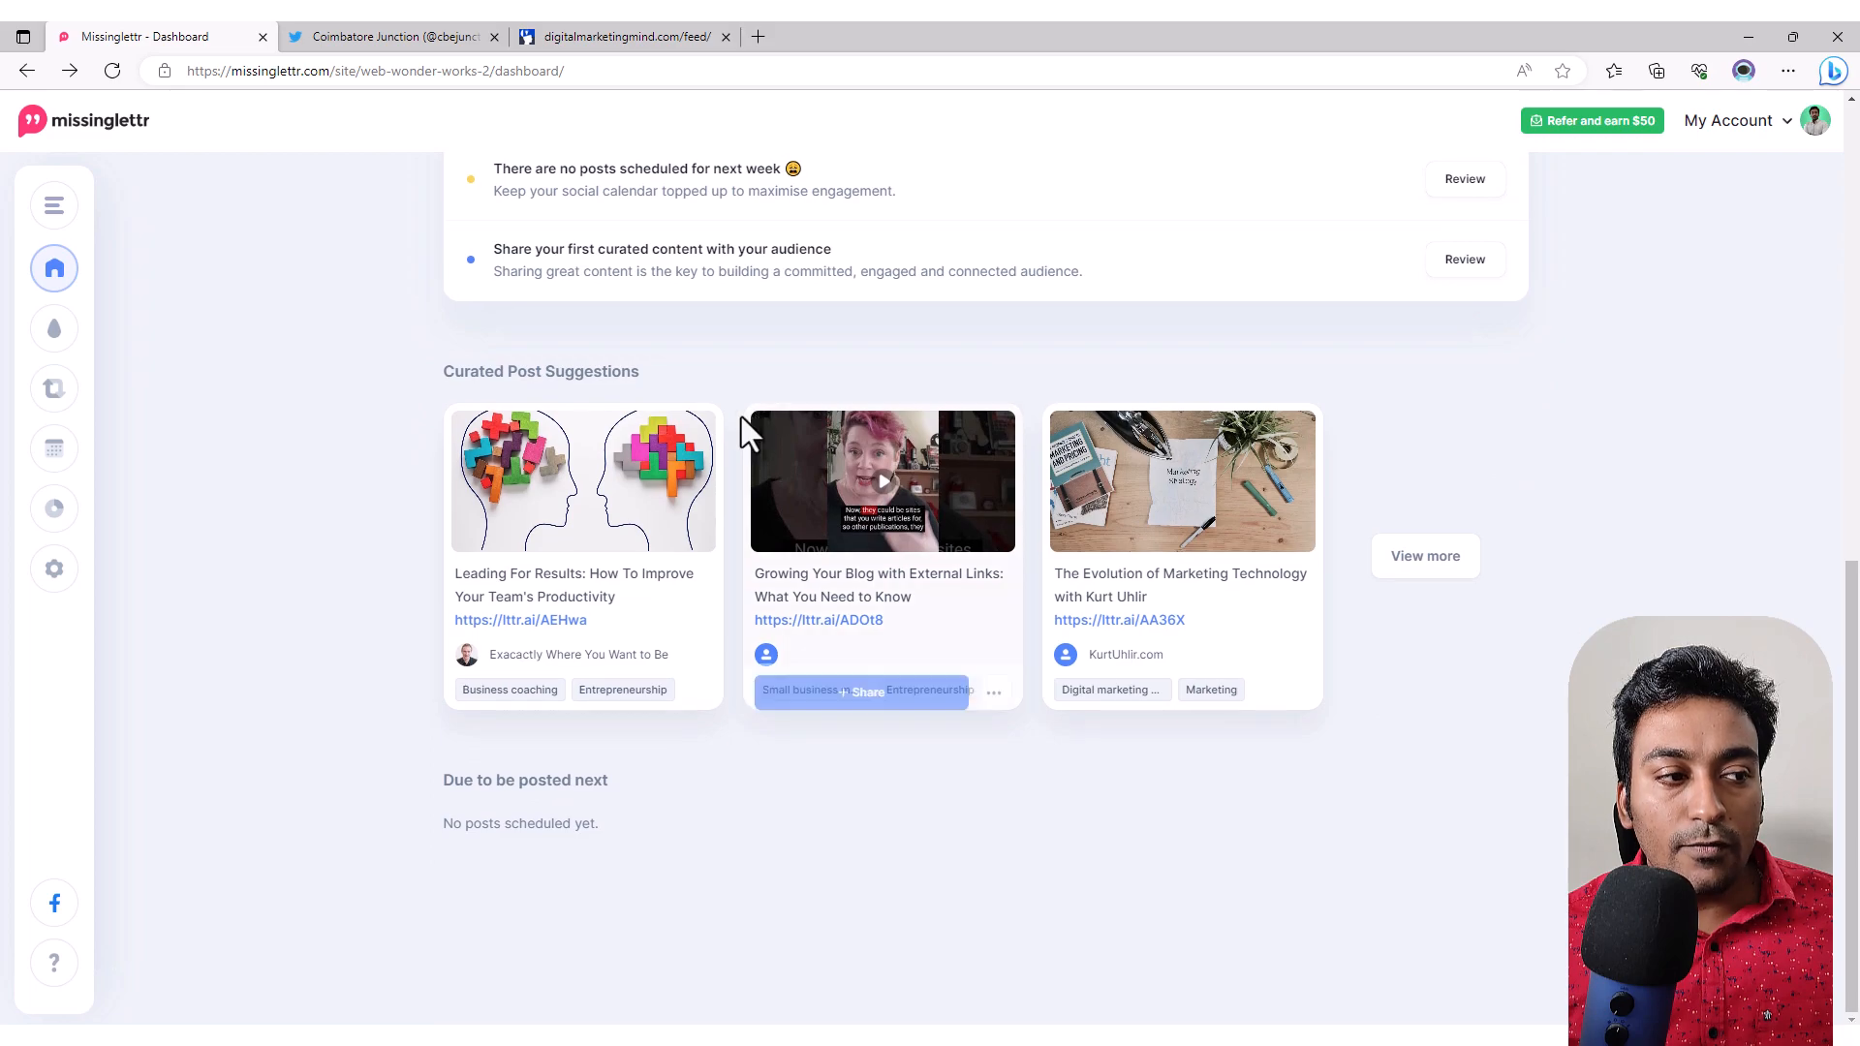
{"action": "scroll", "coordinate": [746, 426], "scroll_direction": "up", "scroll_amount": 1}
{"action": "scroll", "coordinate": [621, 402], "scroll_direction": "up", "scroll_amount": 7}
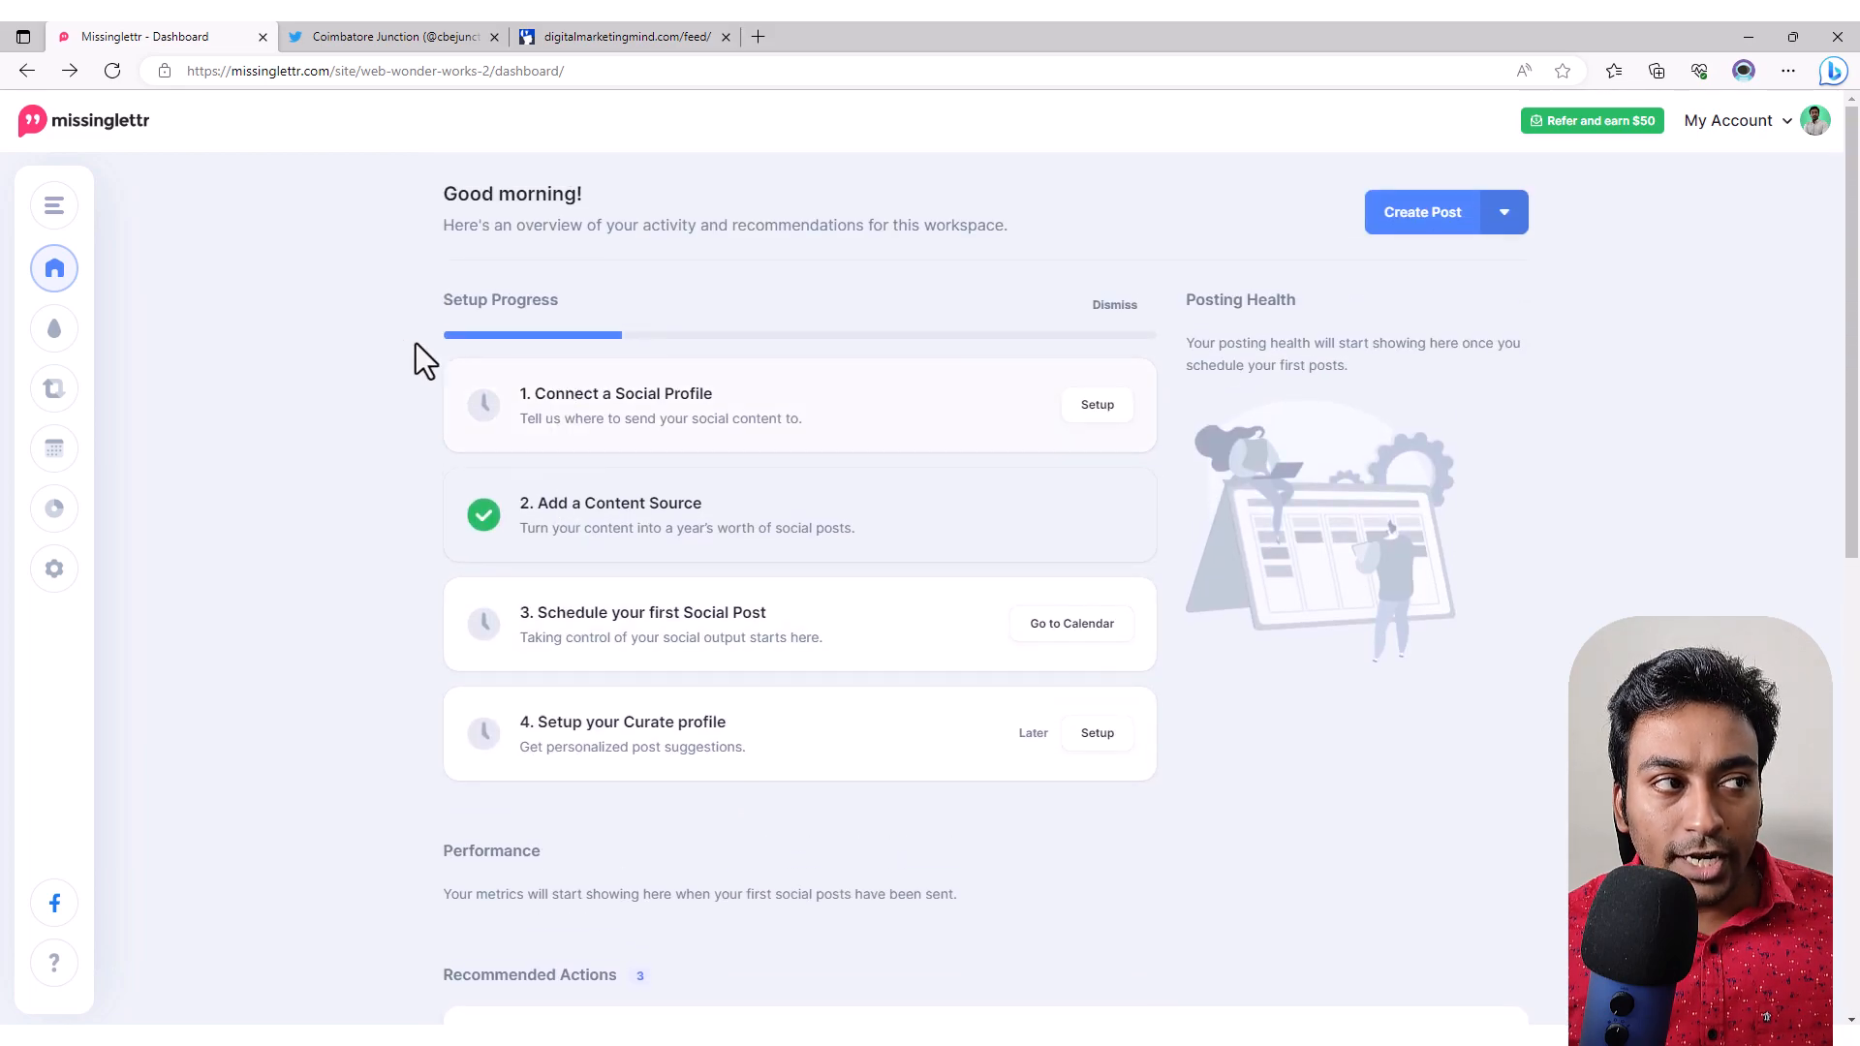
Step: Switch back to the Coimbatore Junction workspace and review its performance, recommended actions and curated post suggestions
{"action": "left_click", "coordinate": [58, 218]}
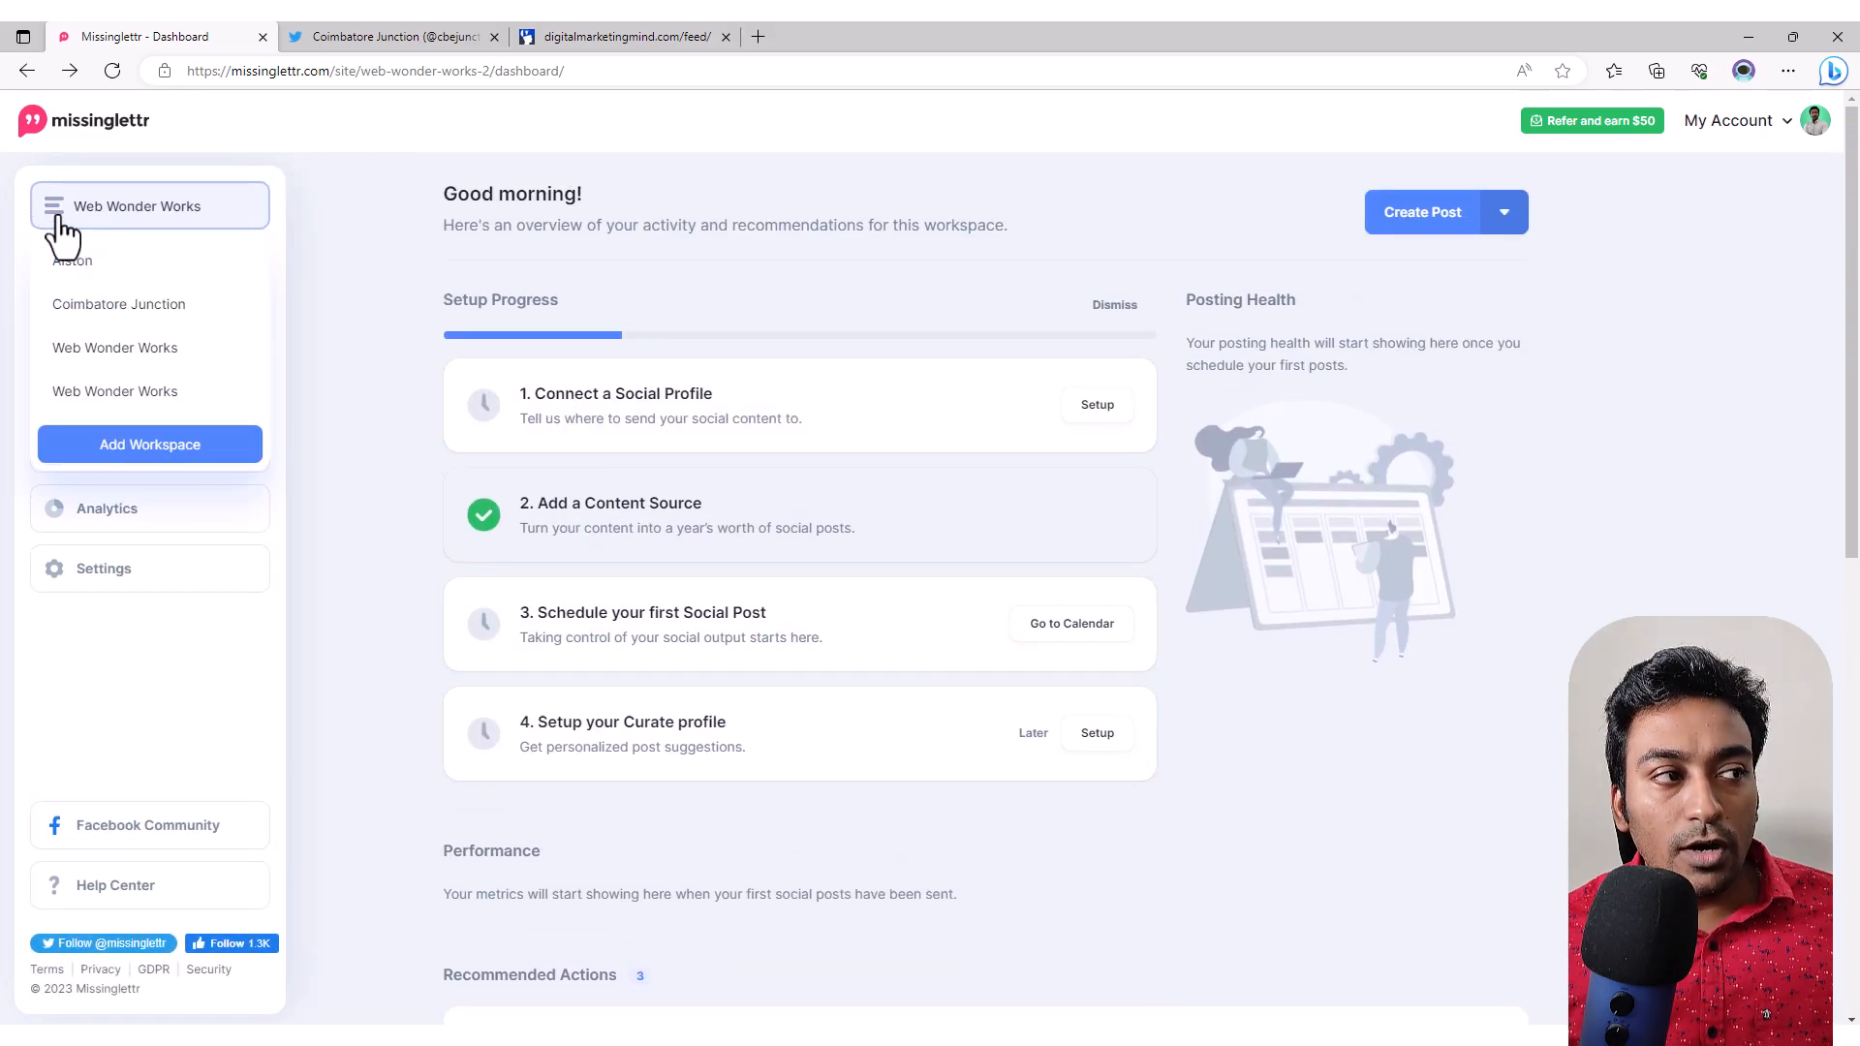
{"action": "left_click", "coordinate": [147, 309]}
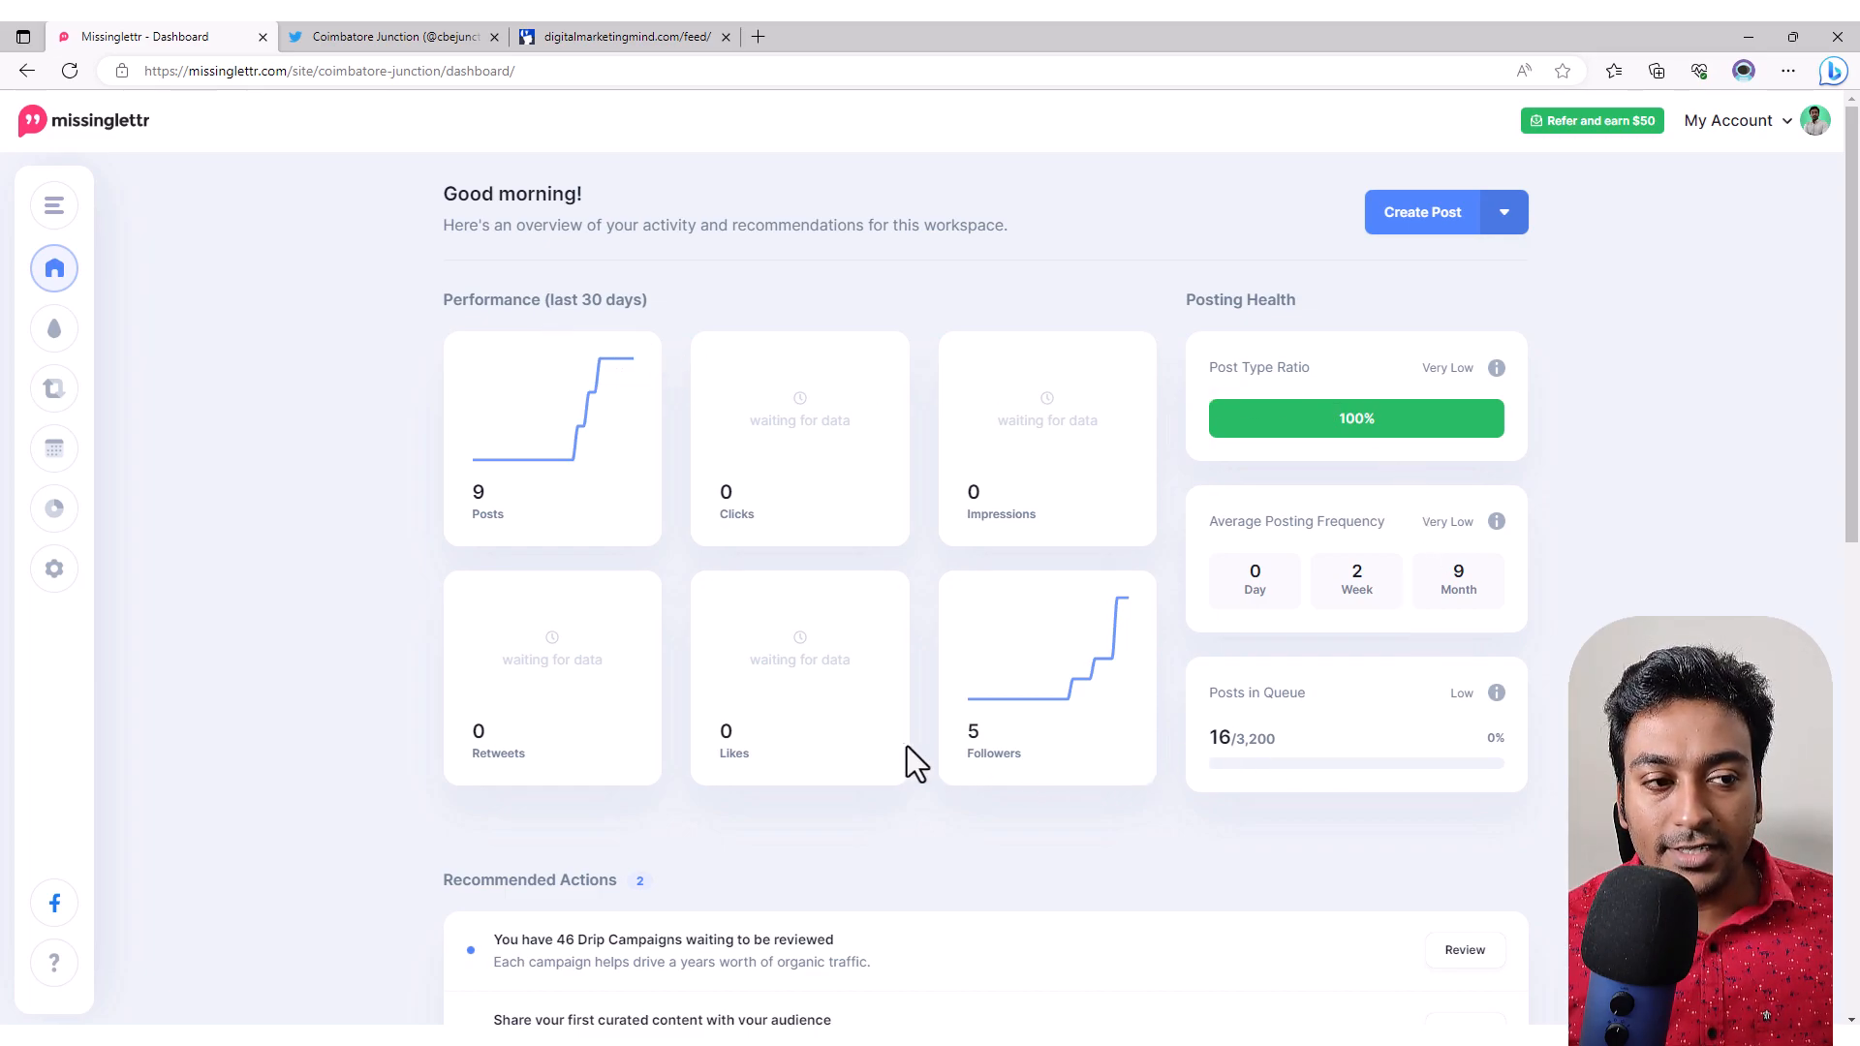
{"action": "scroll", "coordinate": [909, 746], "scroll_direction": "down", "scroll_amount": 3}
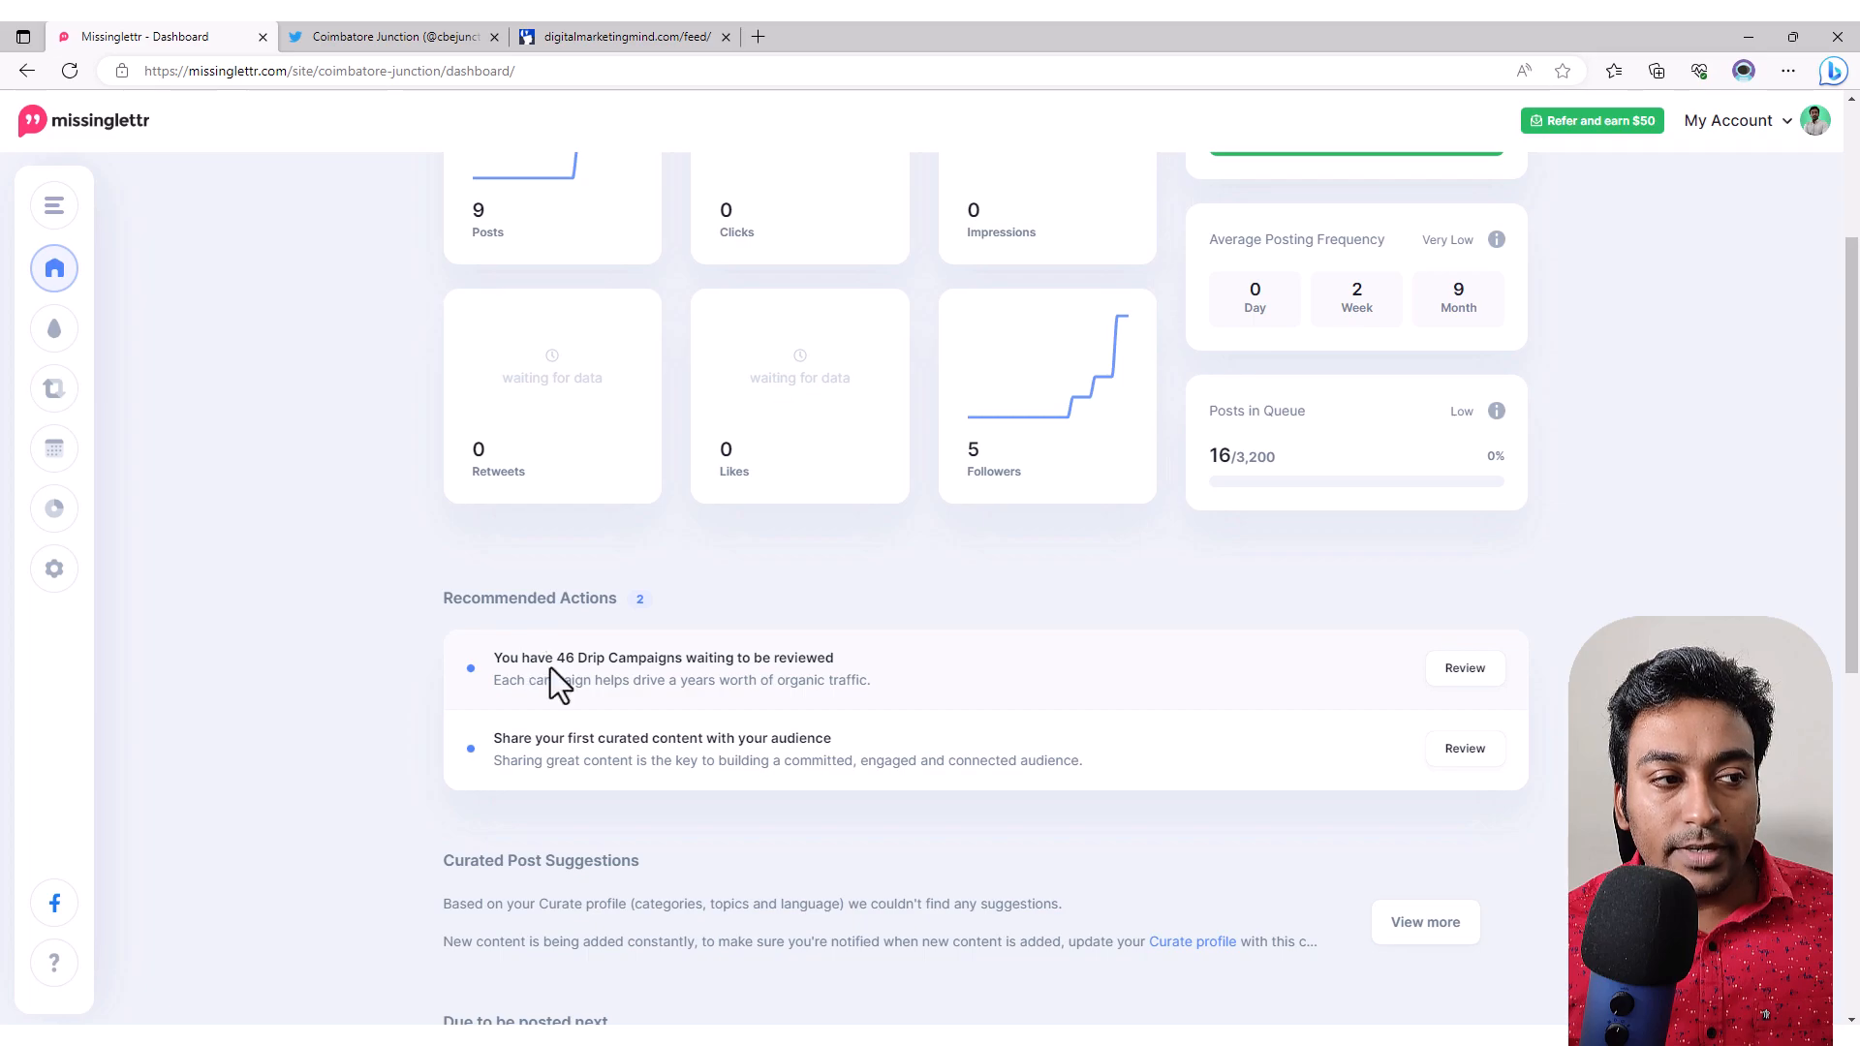
{"action": "scroll", "coordinate": [688, 735], "scroll_direction": "down", "scroll_amount": 2}
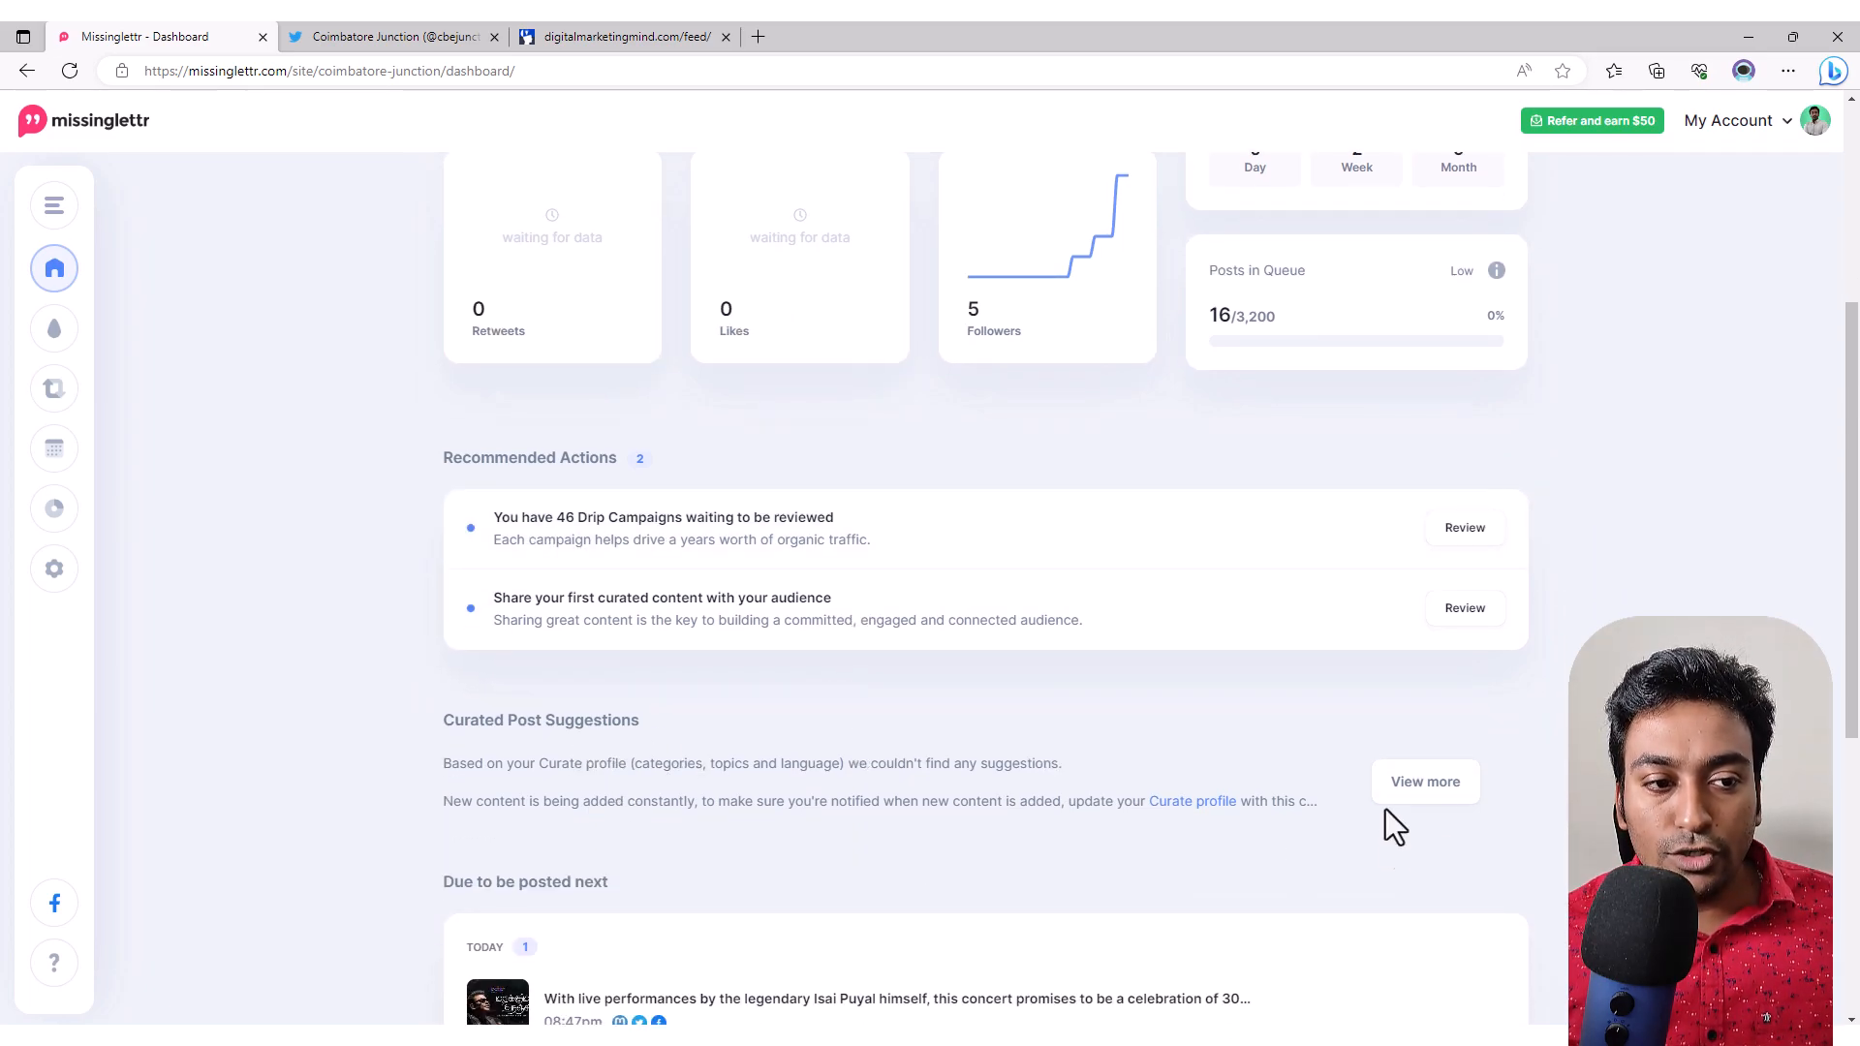
Step: Review the Coimbatore Junction posts due to be posted next and its active drip campaigns, and return to the dashboard
{"action": "scroll", "coordinate": [1432, 819], "scroll_direction": "down", "scroll_amount": 4}
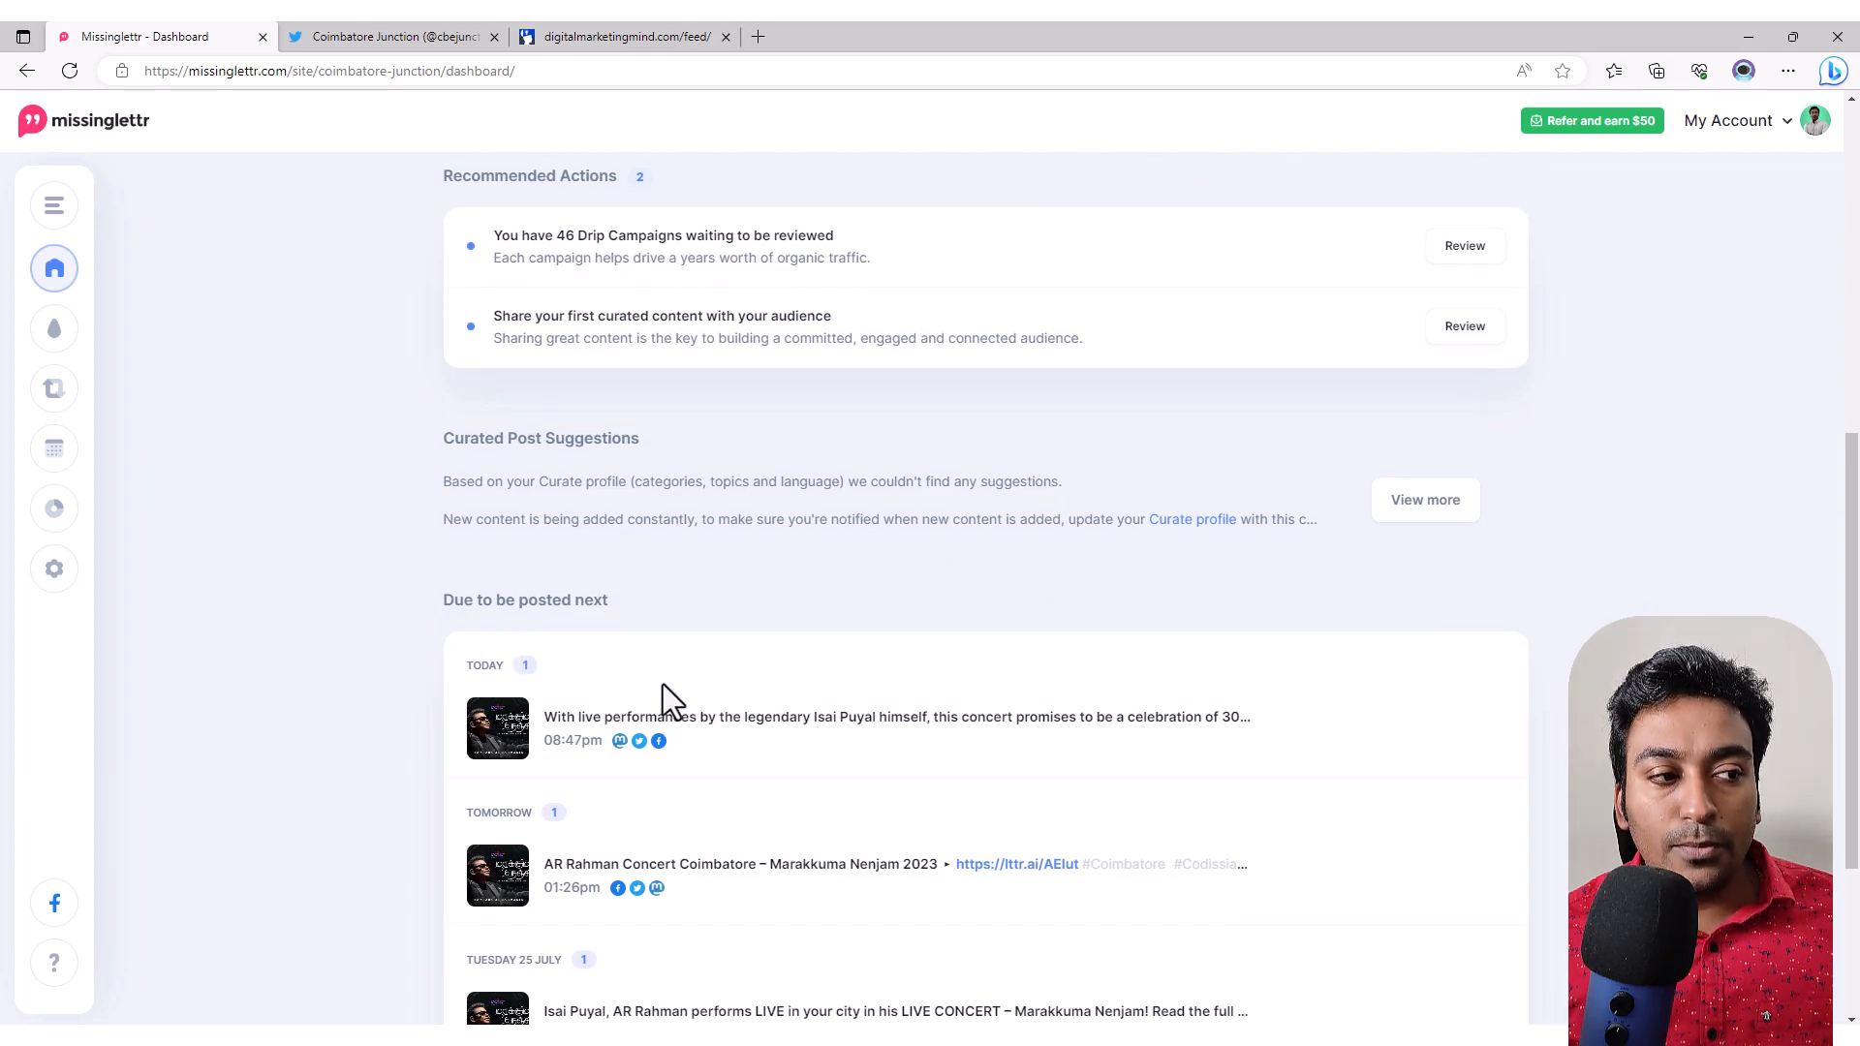
{"action": "scroll", "coordinate": [668, 690], "scroll_direction": "down", "scroll_amount": 4}
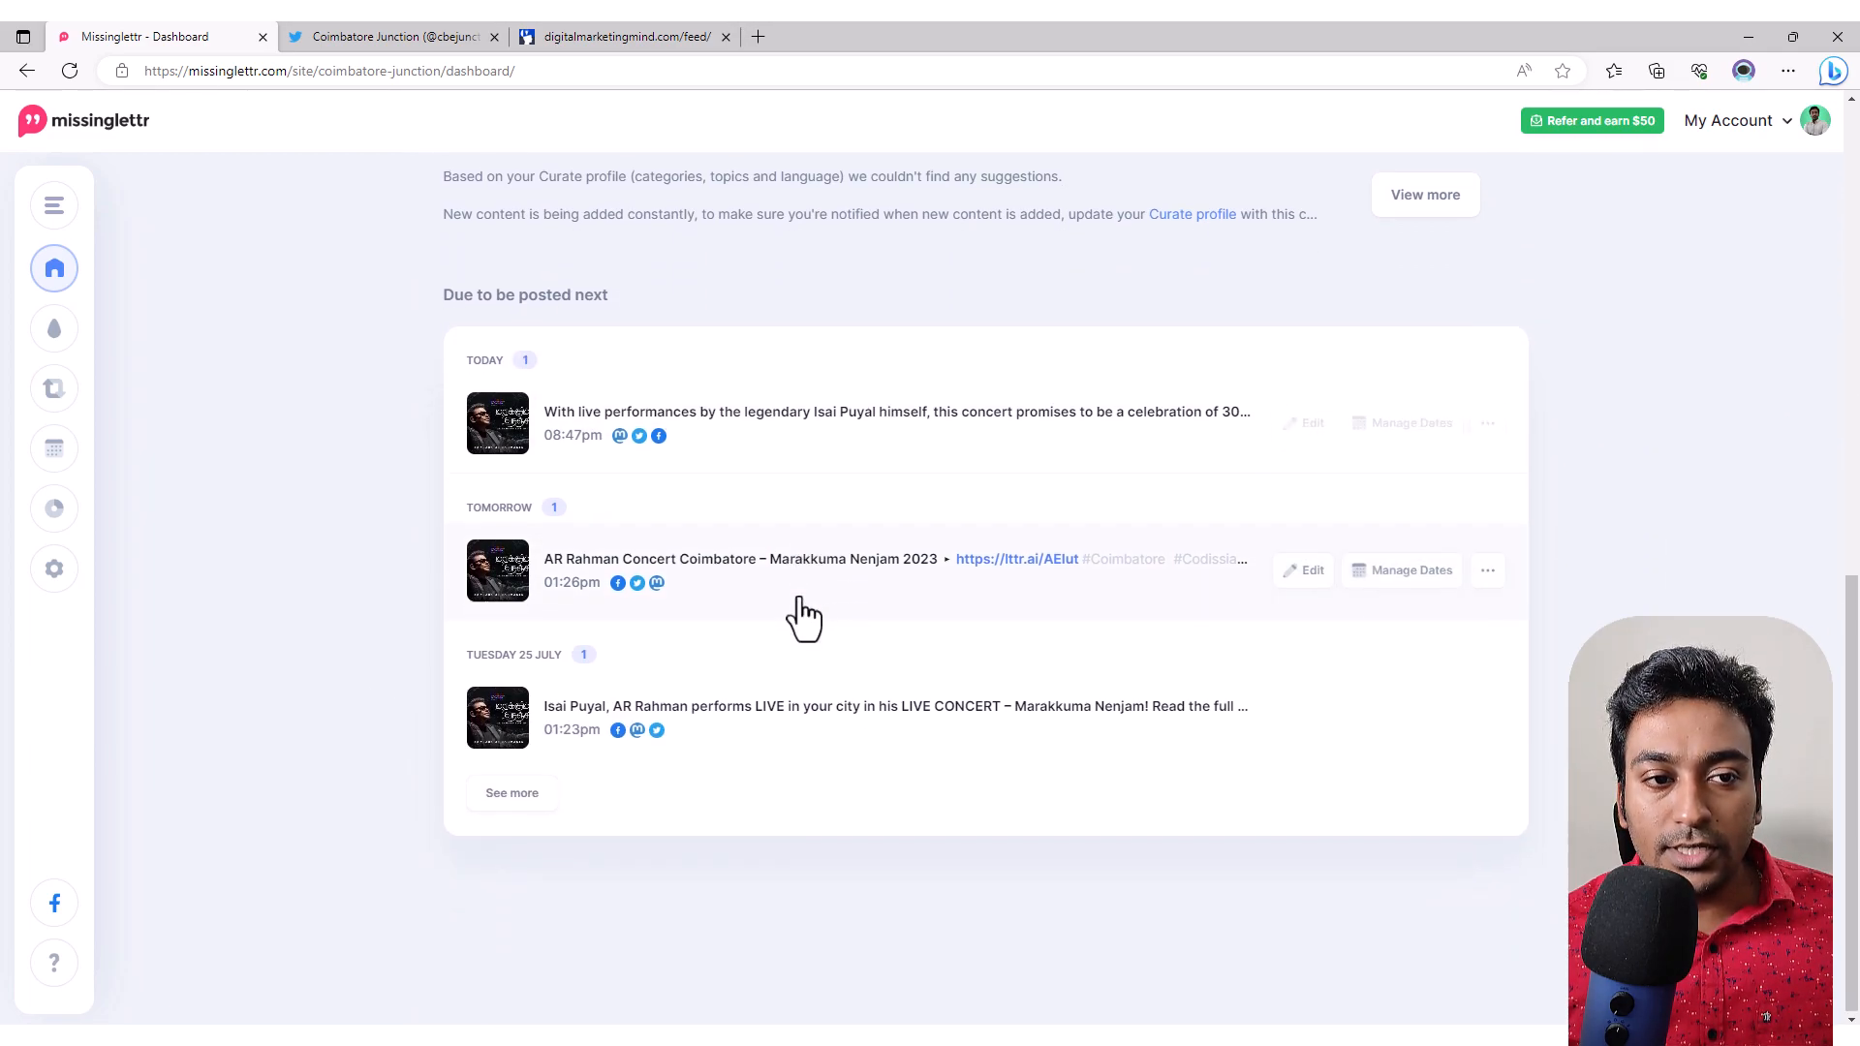
{"action": "scroll", "coordinate": [818, 615], "scroll_direction": "up", "scroll_amount": 6}
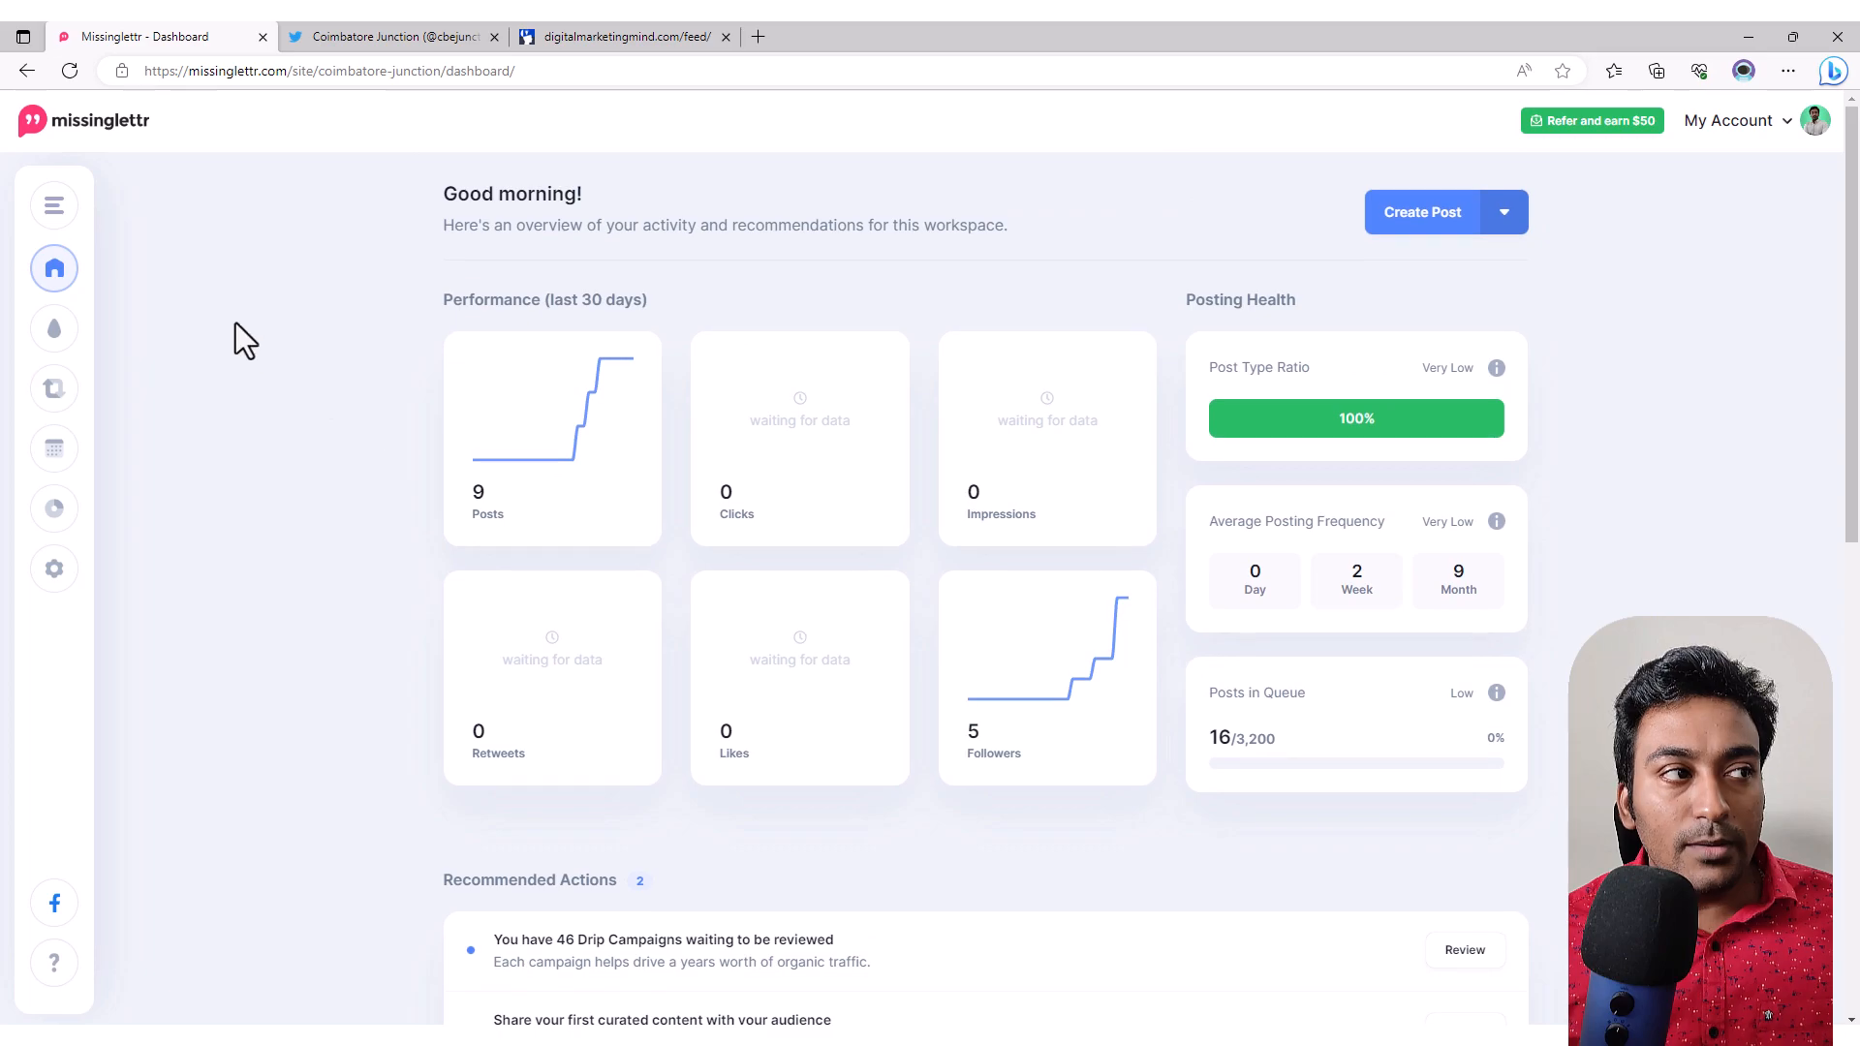
{"action": "mouse_move", "coordinate": [74, 282]}
{"action": "left_click", "coordinate": [54, 325]}
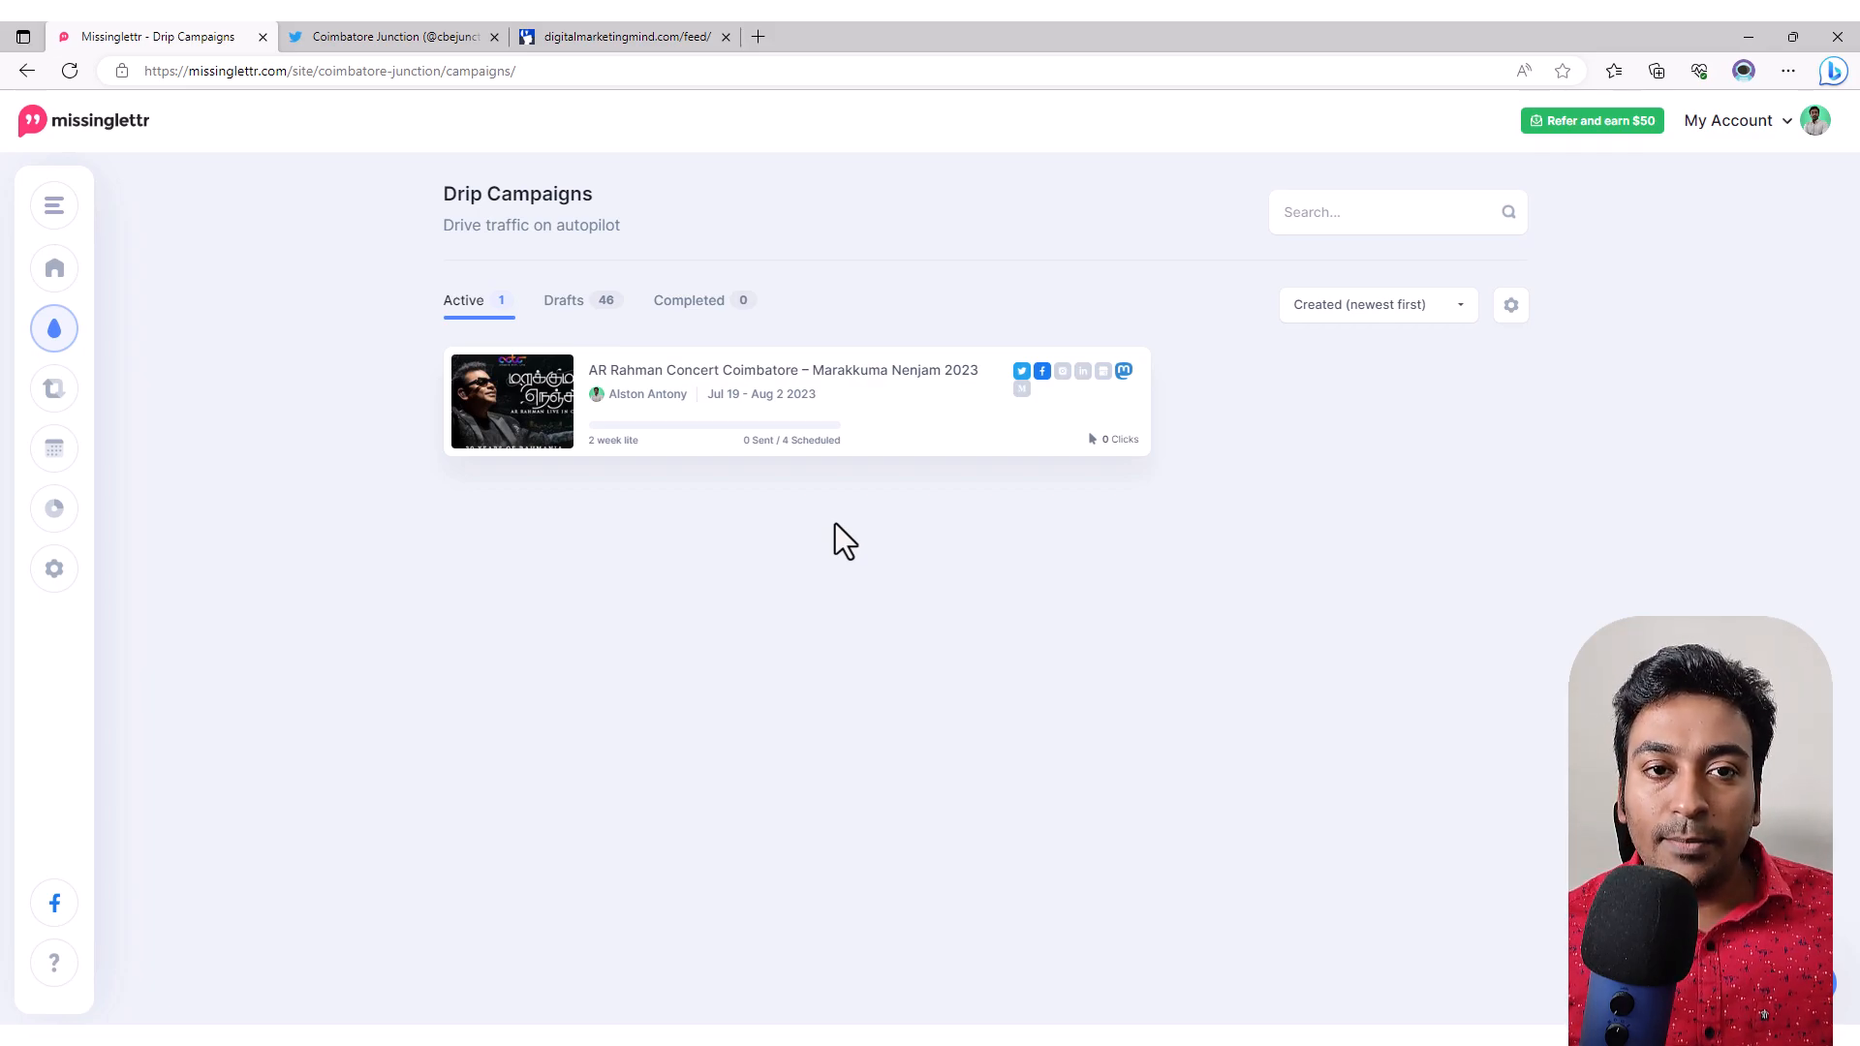
{"action": "left_click", "coordinate": [72, 283]}
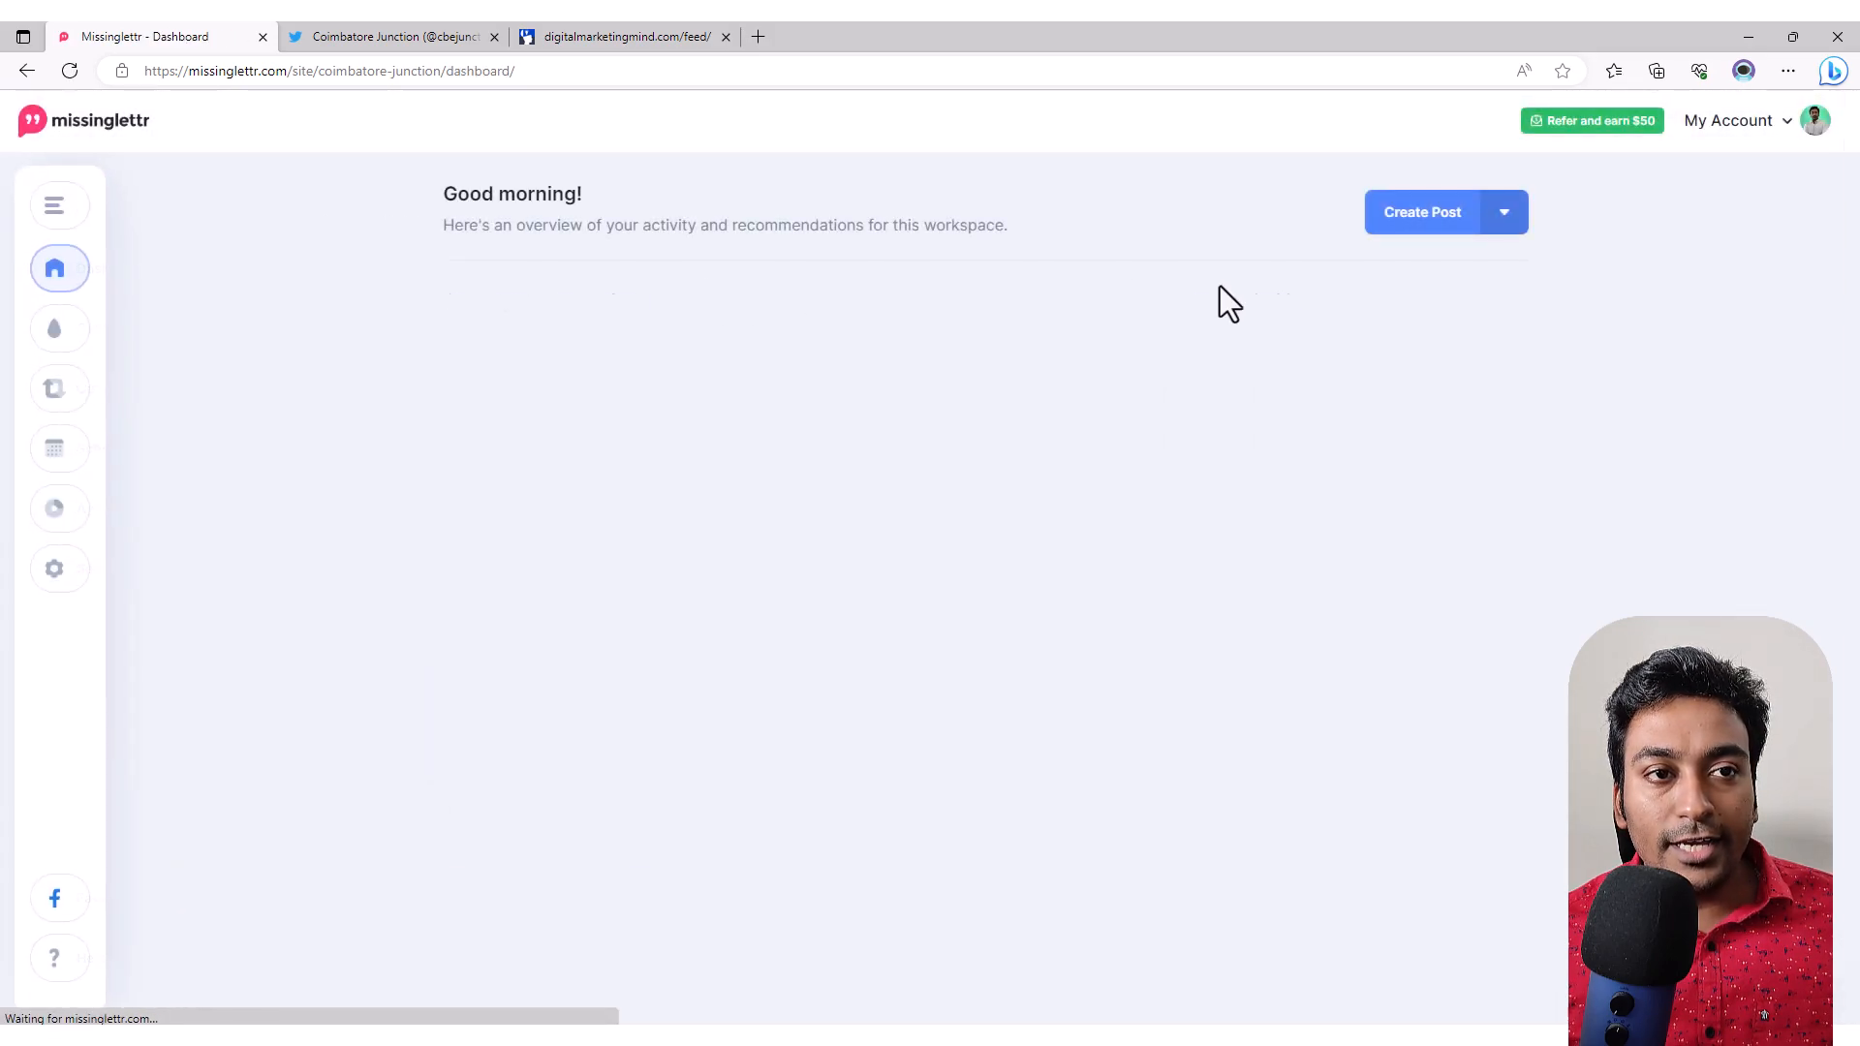
Step: Start a new post from scratch in the Coimbatore Junction content calendar
{"action": "left_click", "coordinate": [1402, 231]}
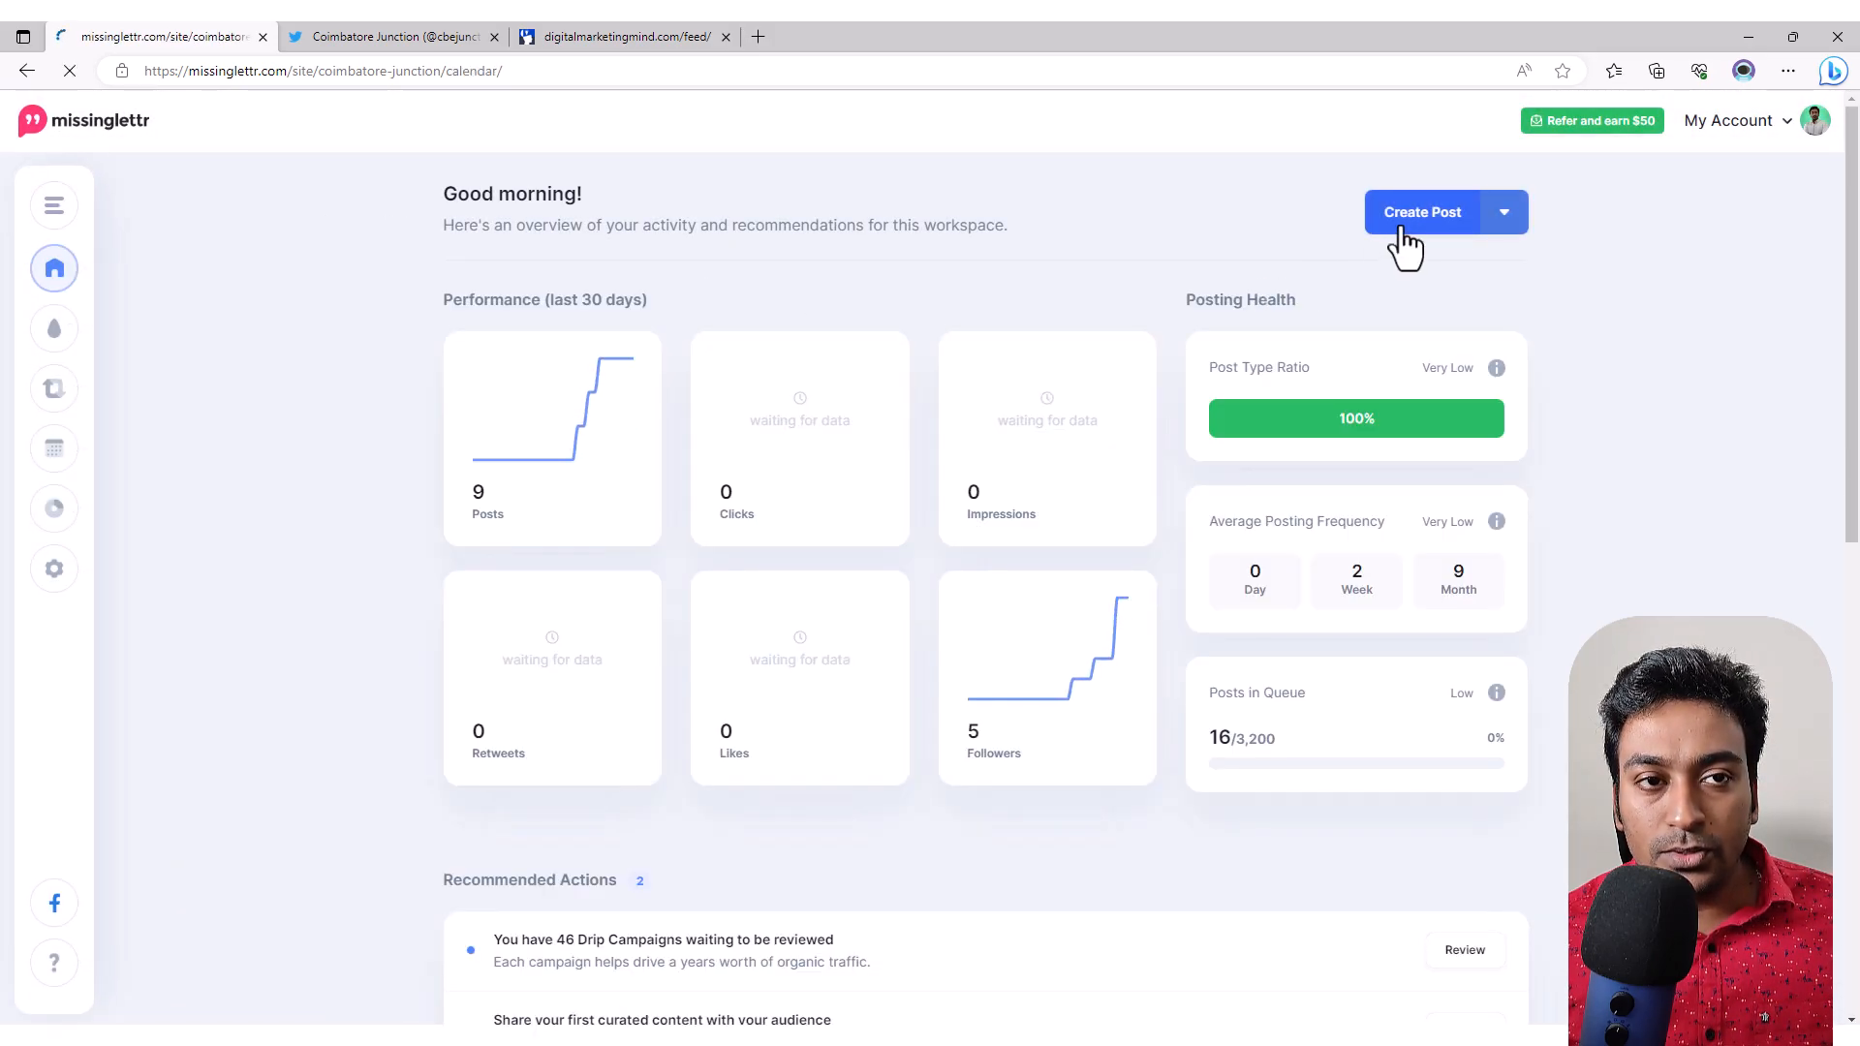
{"action": "mouse_move", "coordinate": [1815, 1001]}
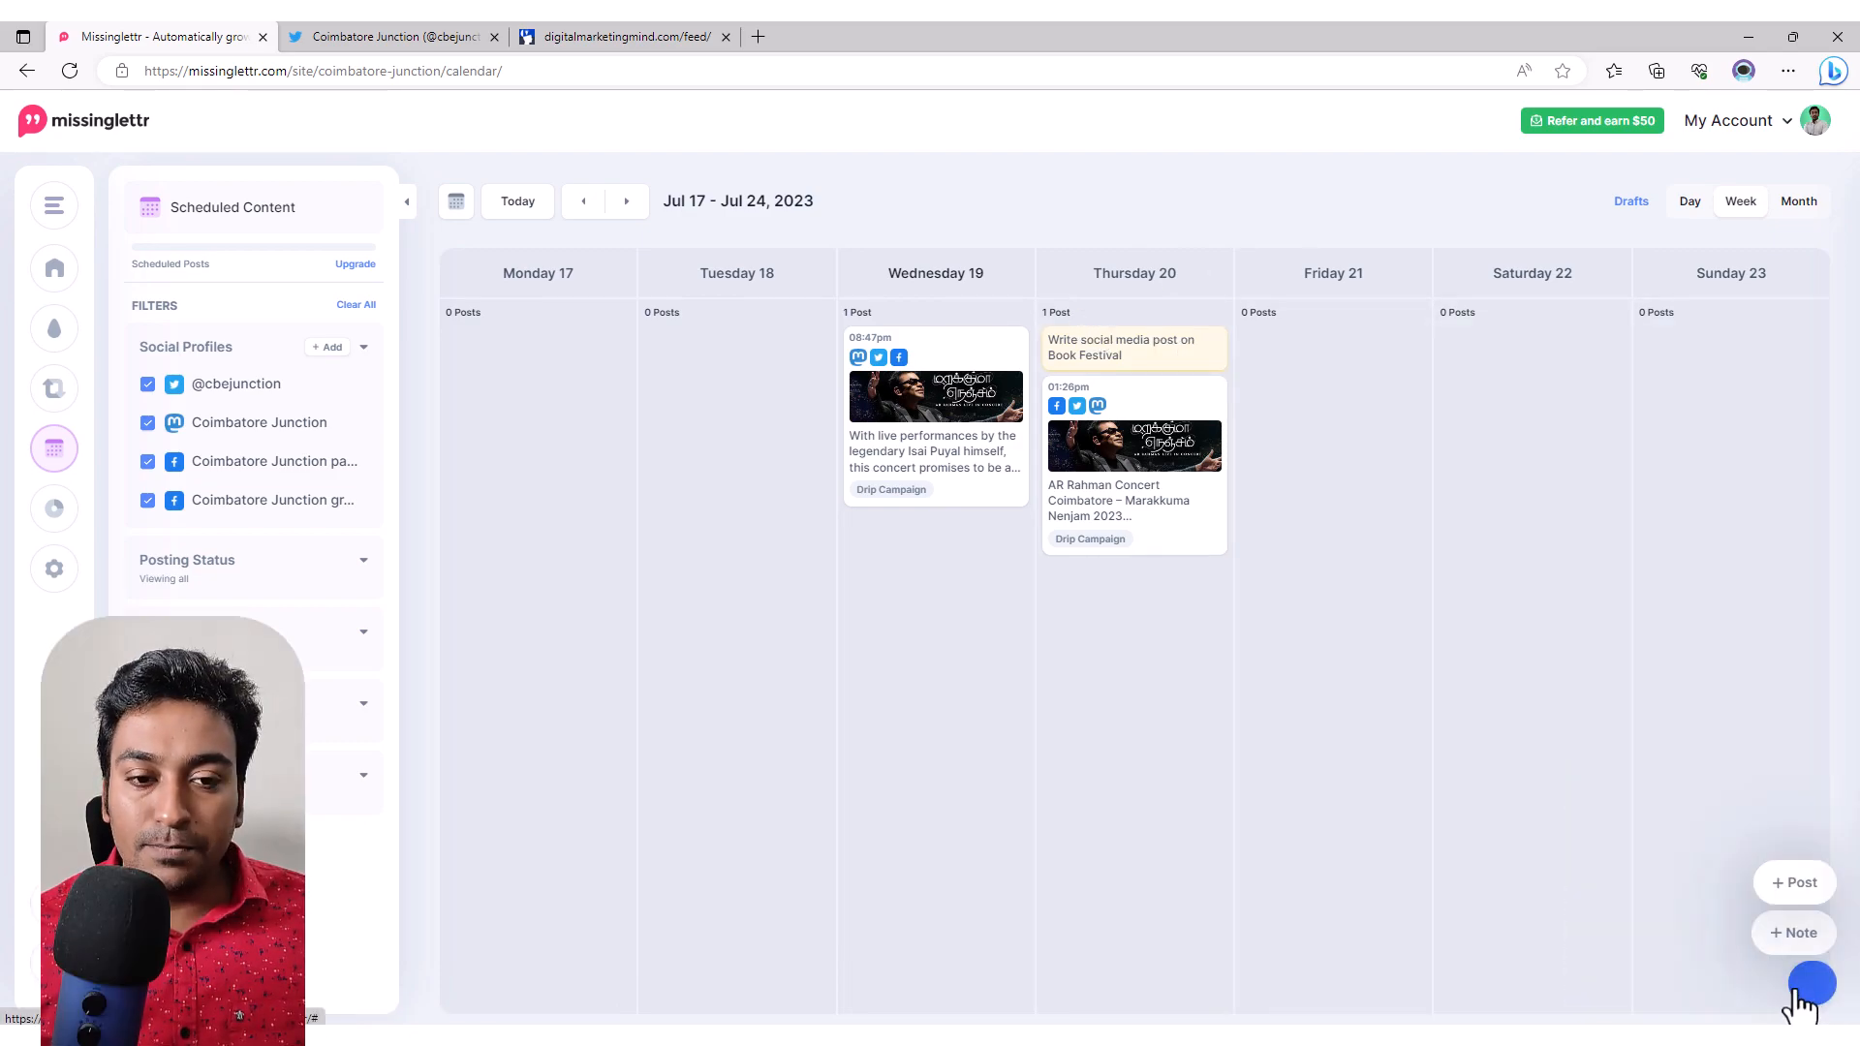
{"action": "left_click", "coordinate": [1788, 889]}
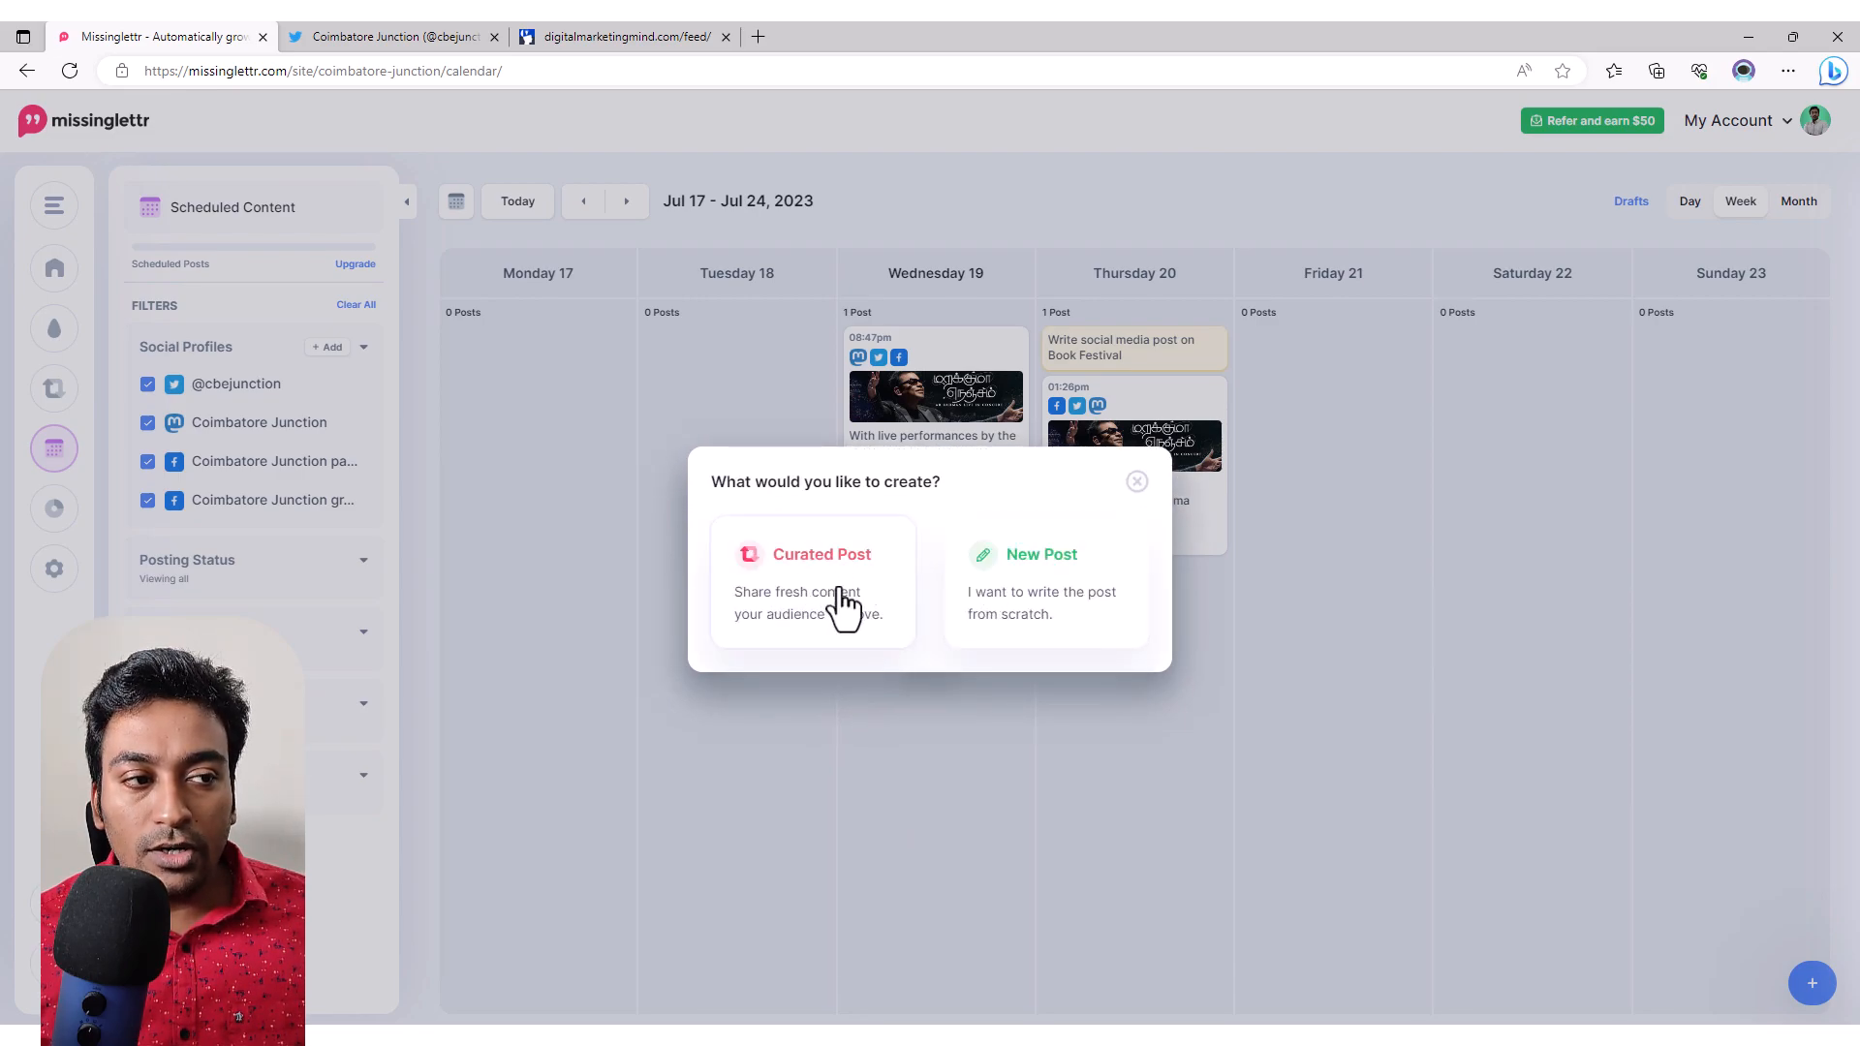
{"action": "left_click", "coordinate": [1053, 596]}
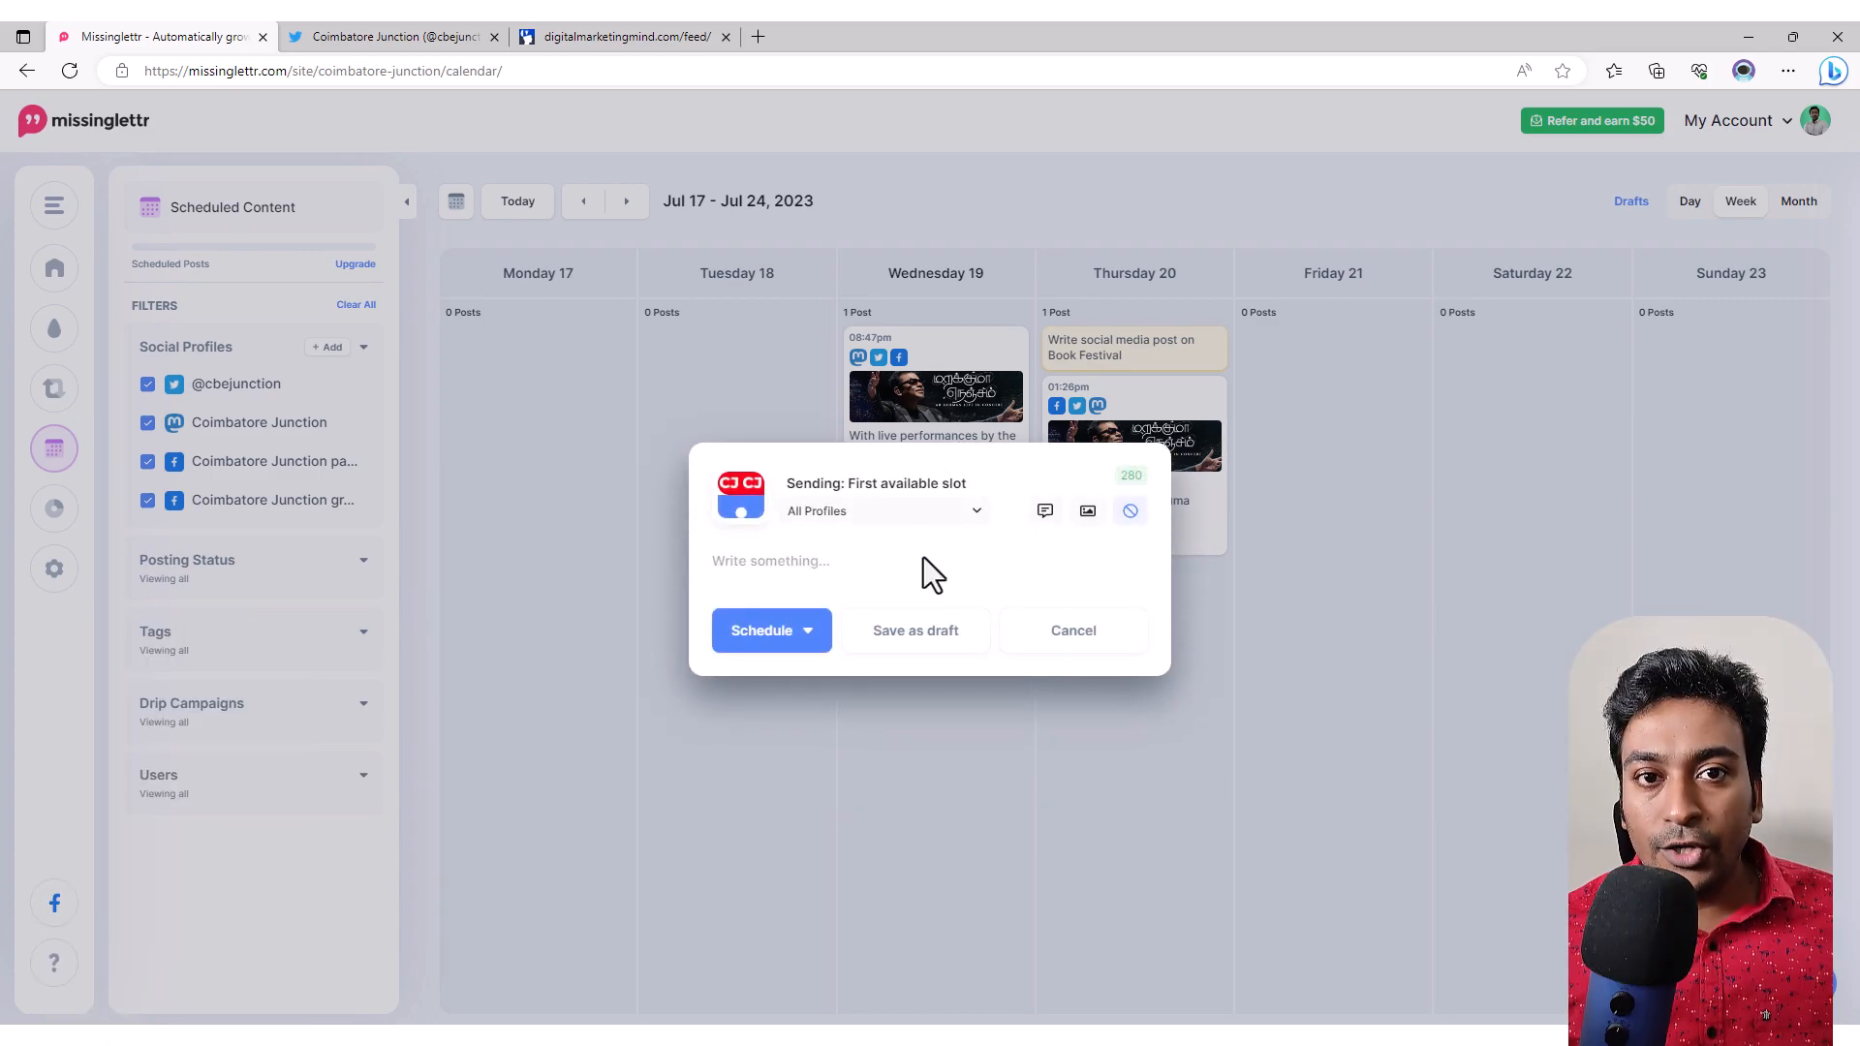
Step: Exclude the Coimbatore Junction Mastodon profile from the new post's target profiles
{"action": "left_click", "coordinate": [863, 564]}
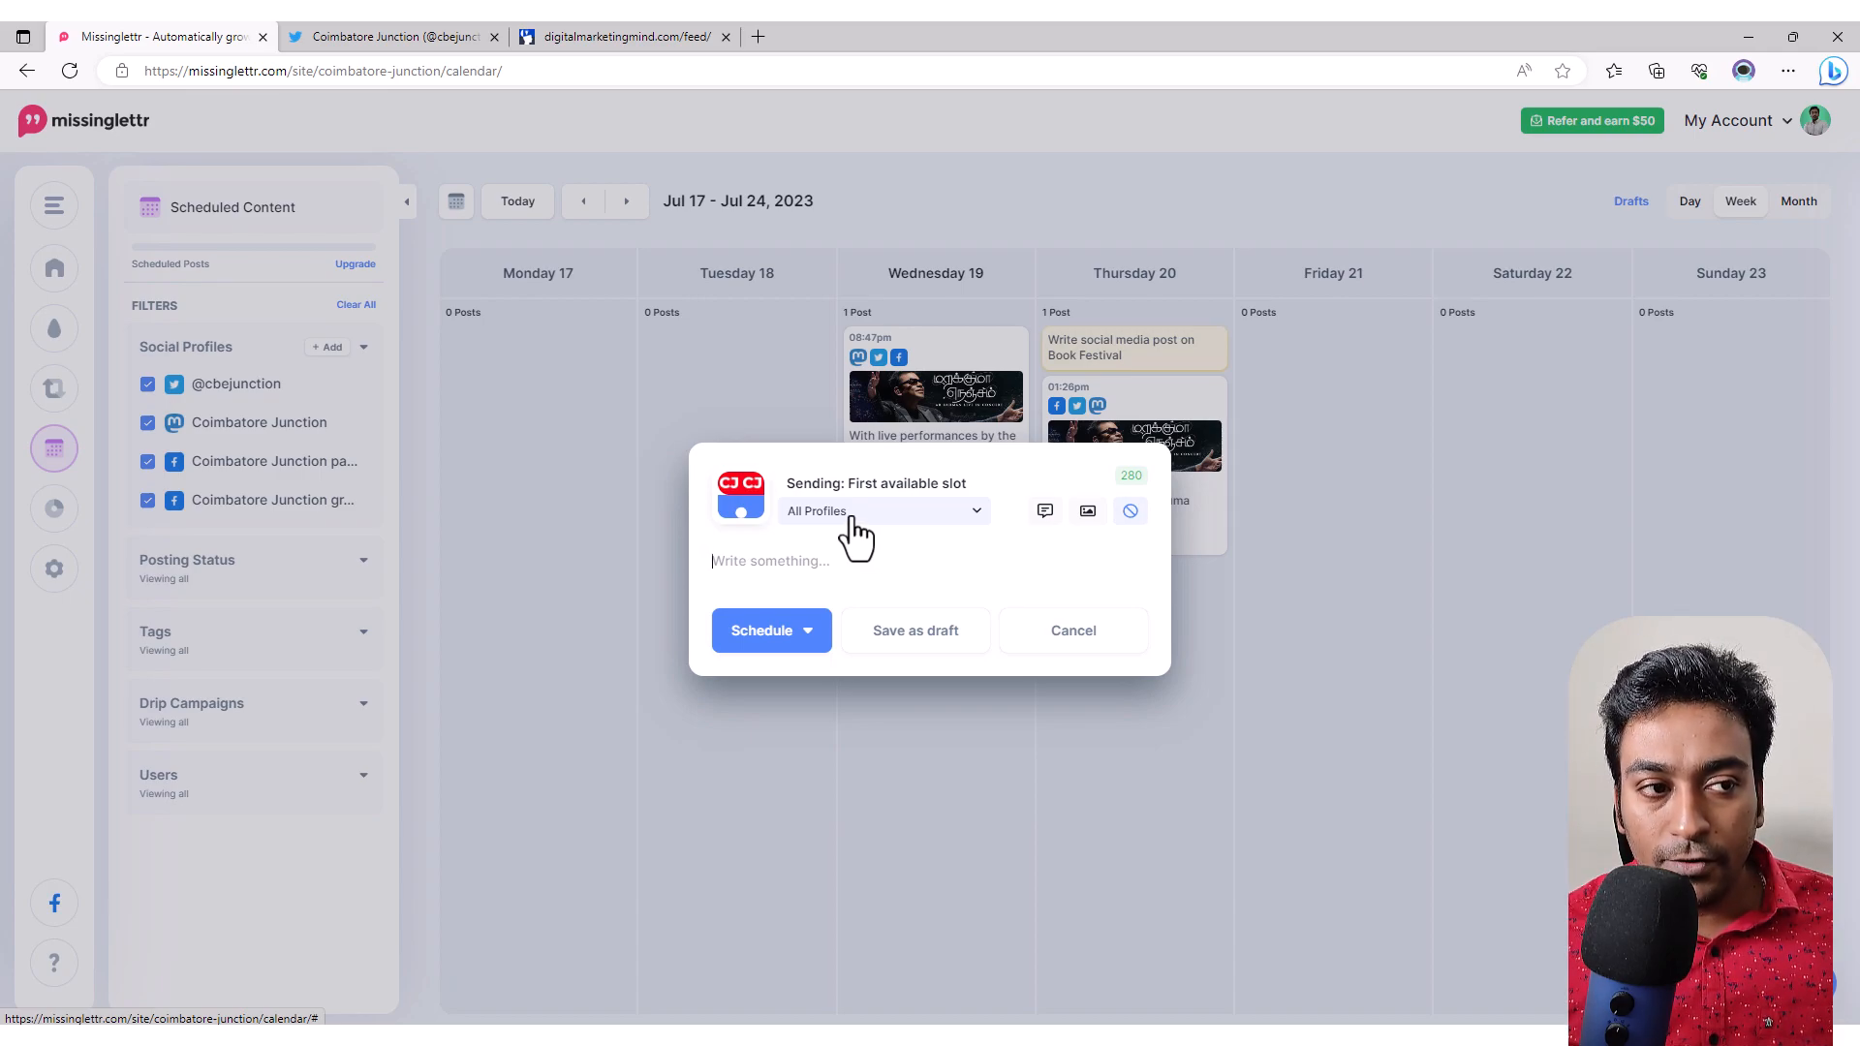
{"action": "left_click", "coordinate": [852, 523]}
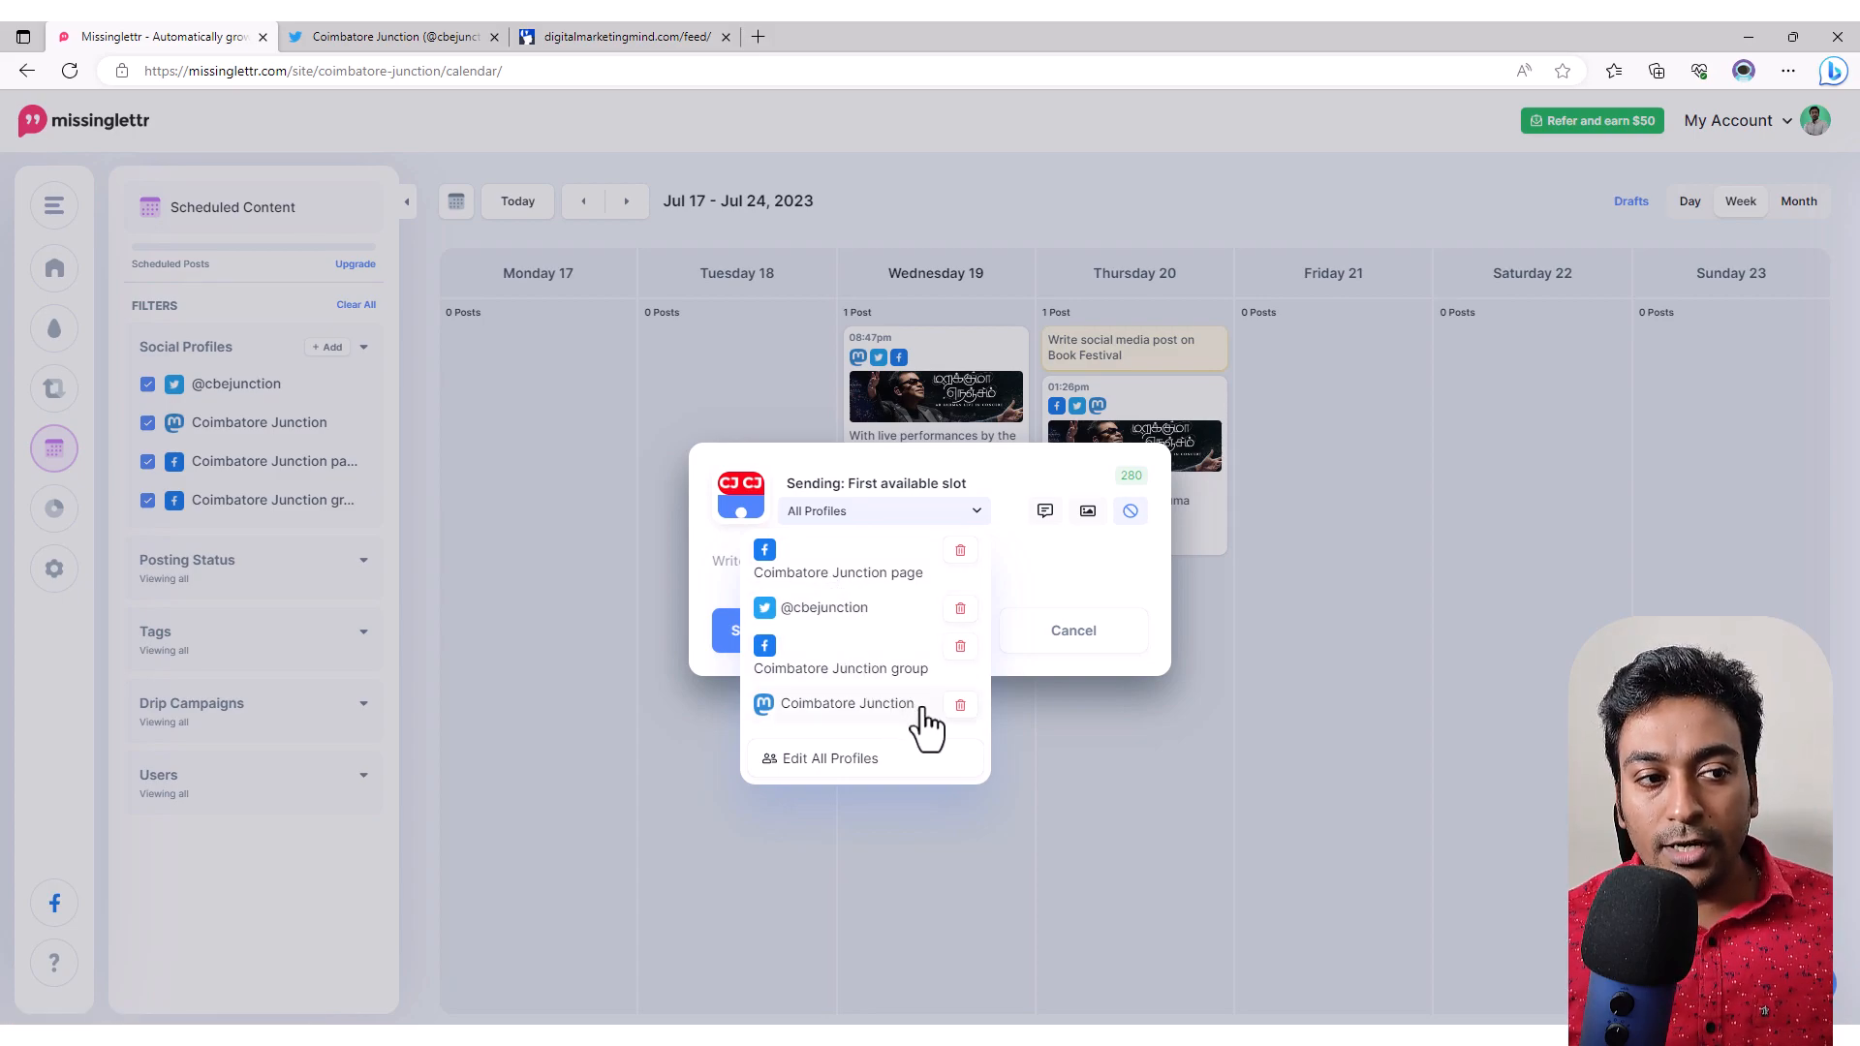
{"action": "left_click", "coordinate": [959, 714]}
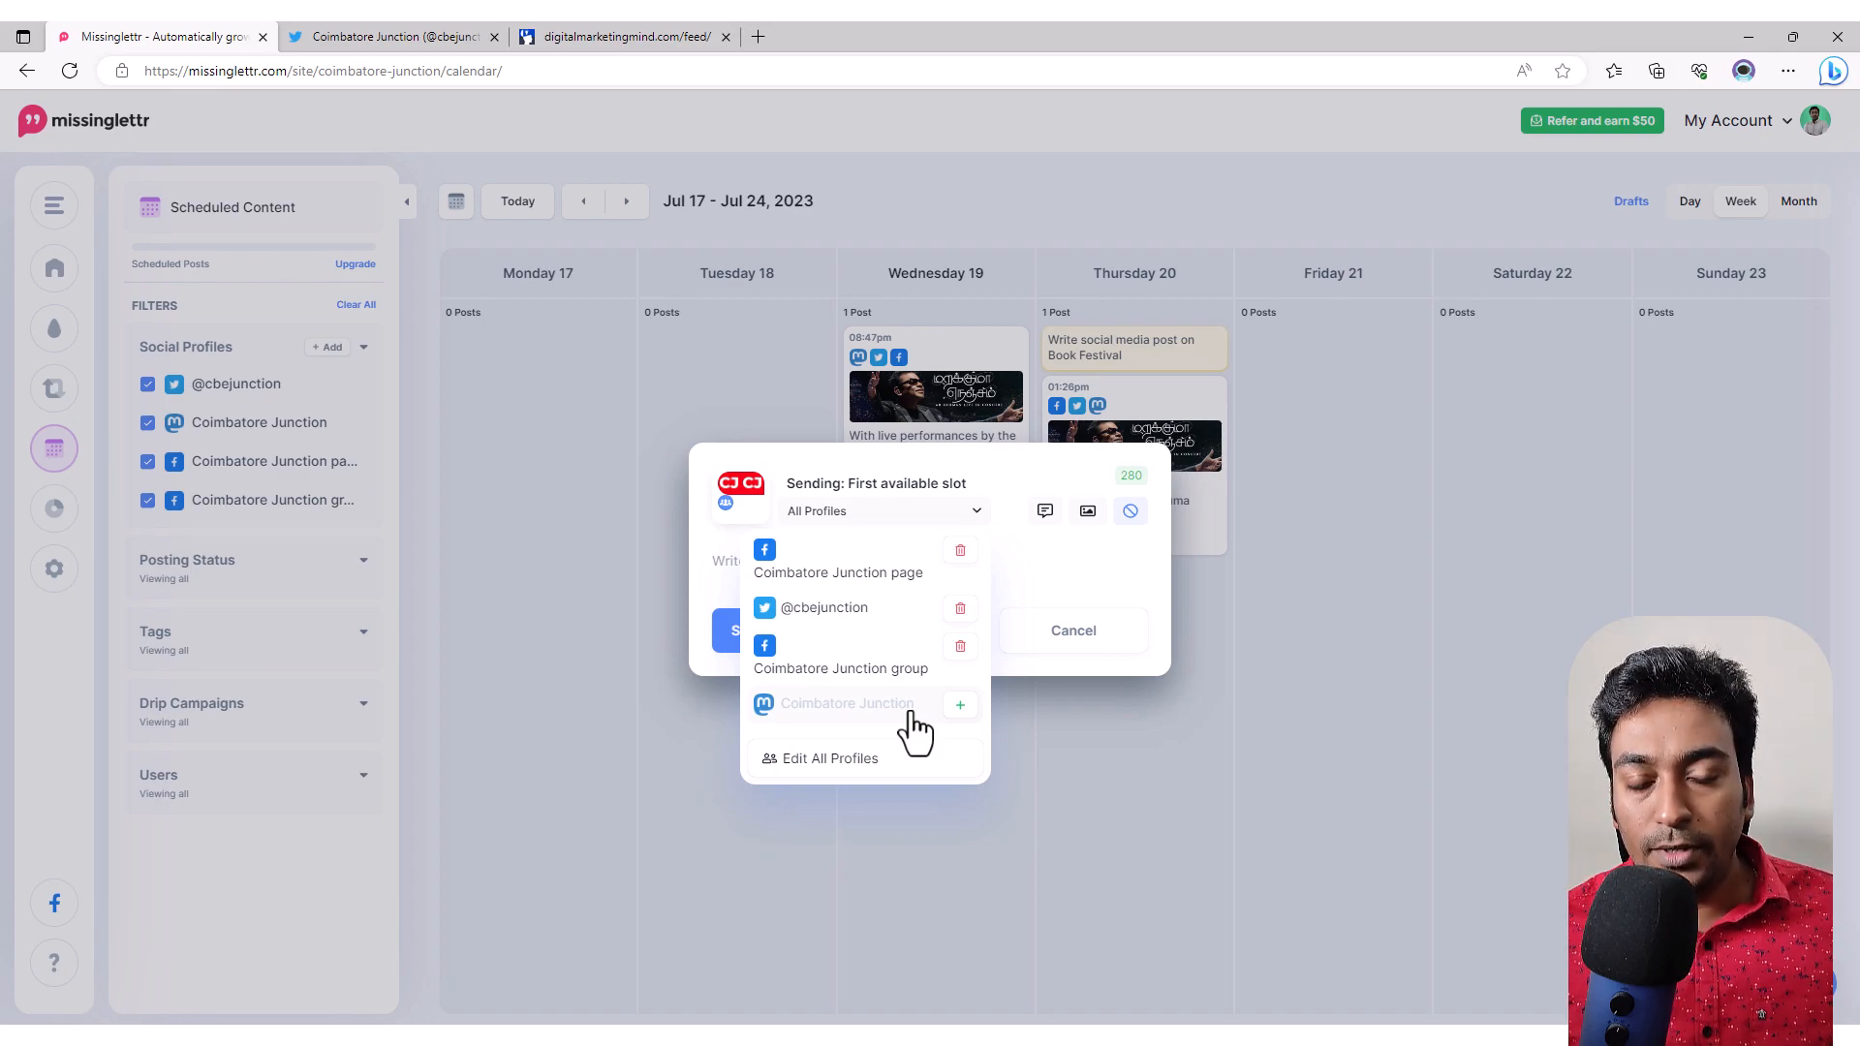
{"action": "left_click", "coordinate": [1050, 557]}
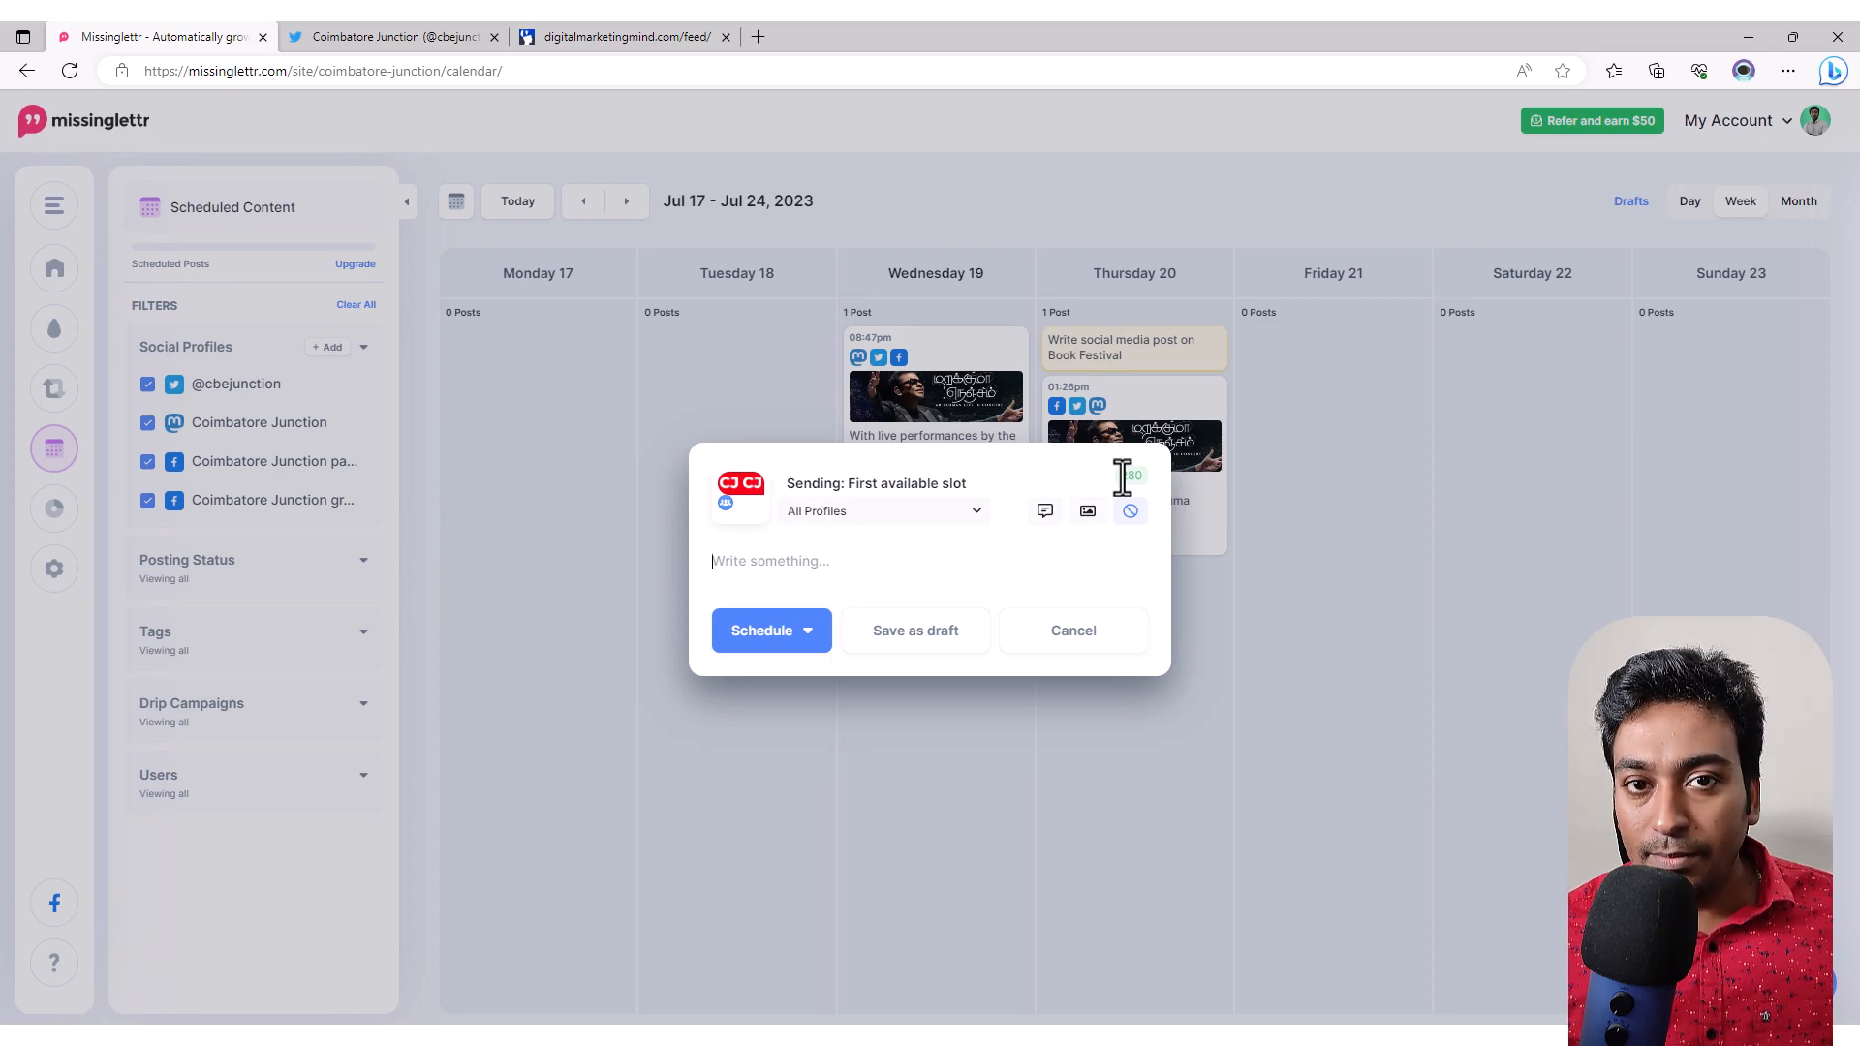
Step: Try the quote bubble option, search Unsplash for "coimbatore", and add the statue photo as the post's media with the usage confirmation
{"action": "left_click", "coordinate": [1045, 510]}
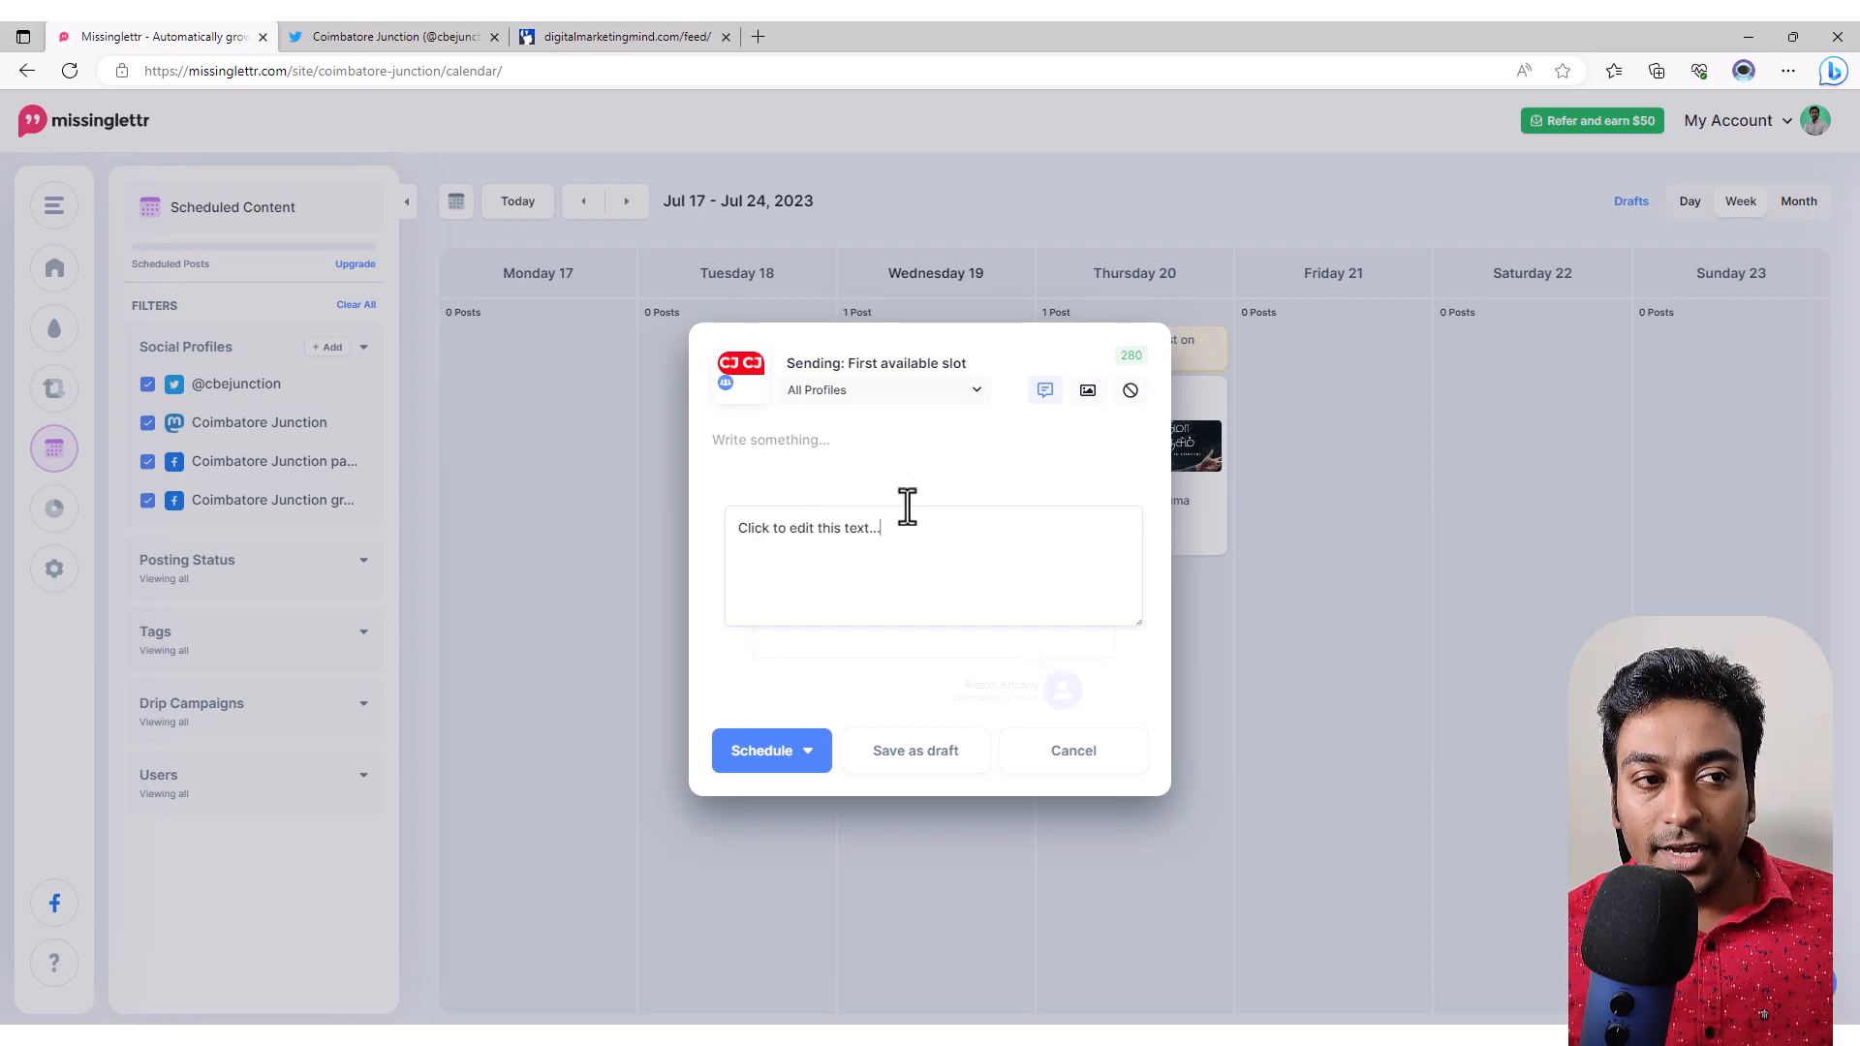
{"action": "left_click", "coordinate": [1046, 397]}
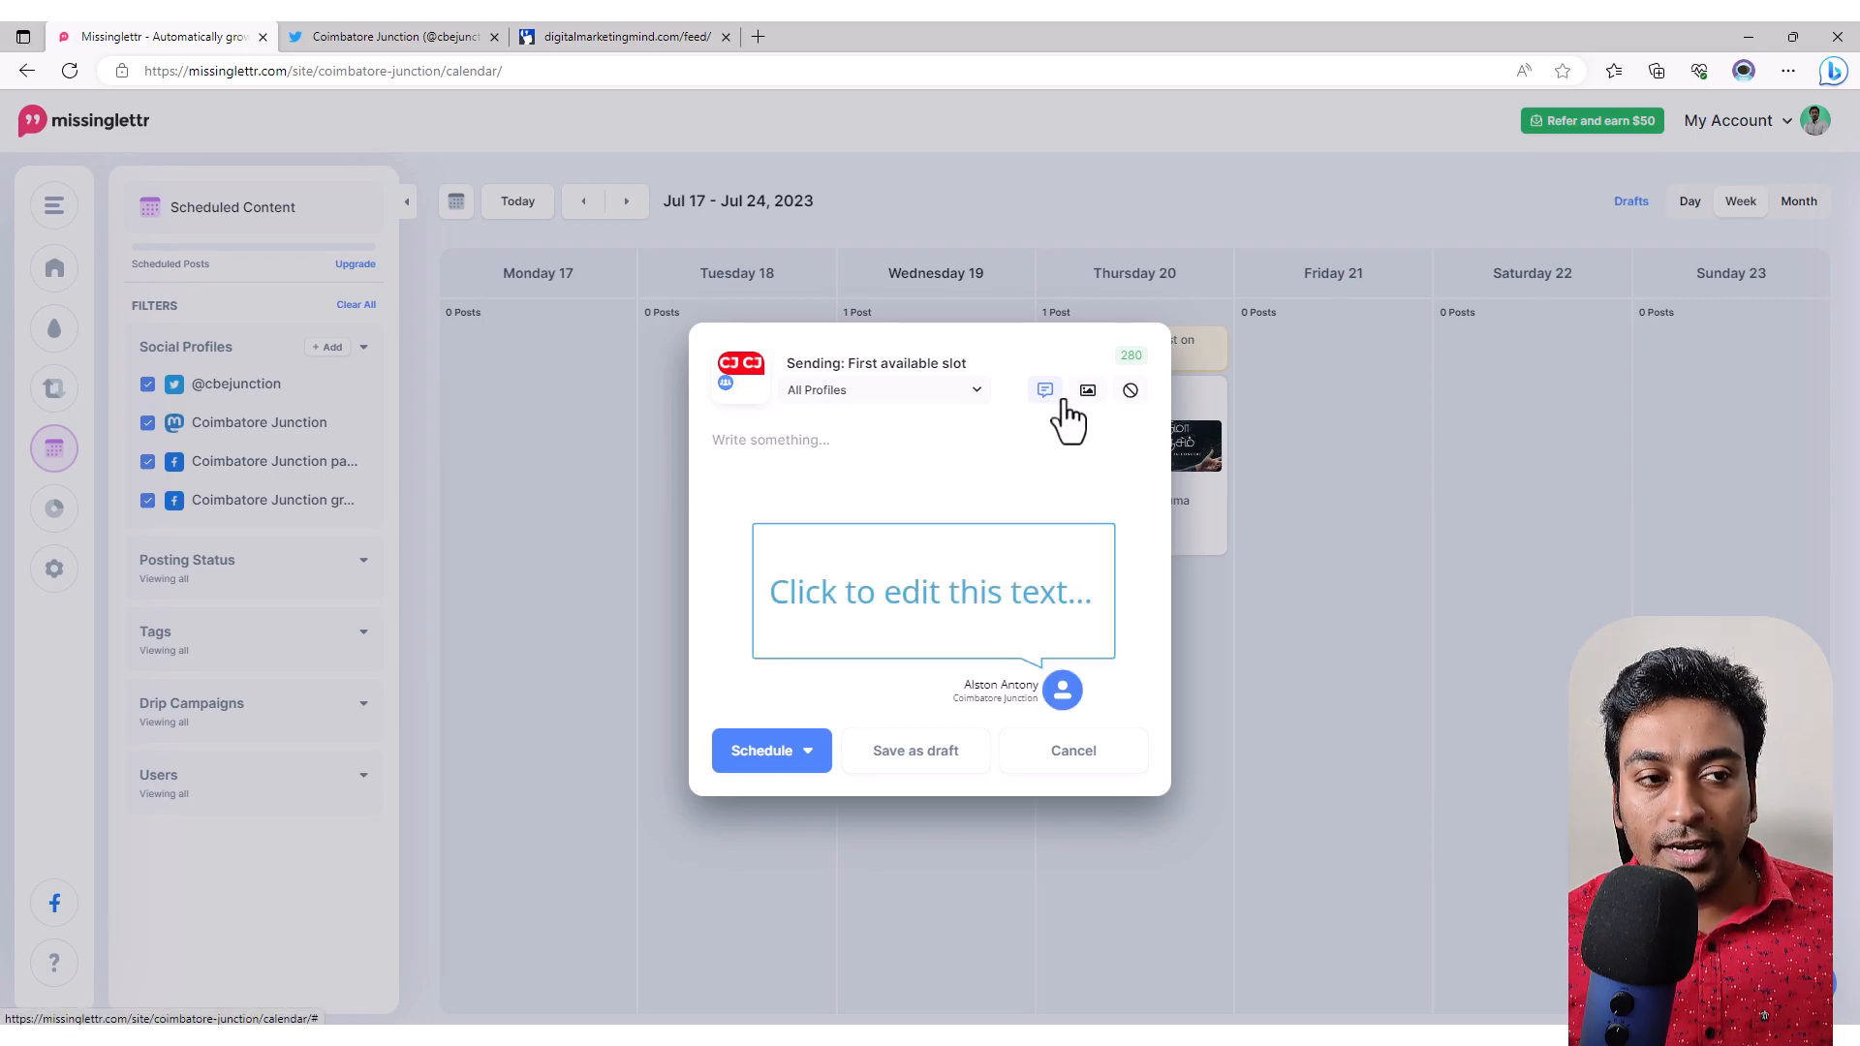
{"action": "left_click", "coordinate": [1093, 399]}
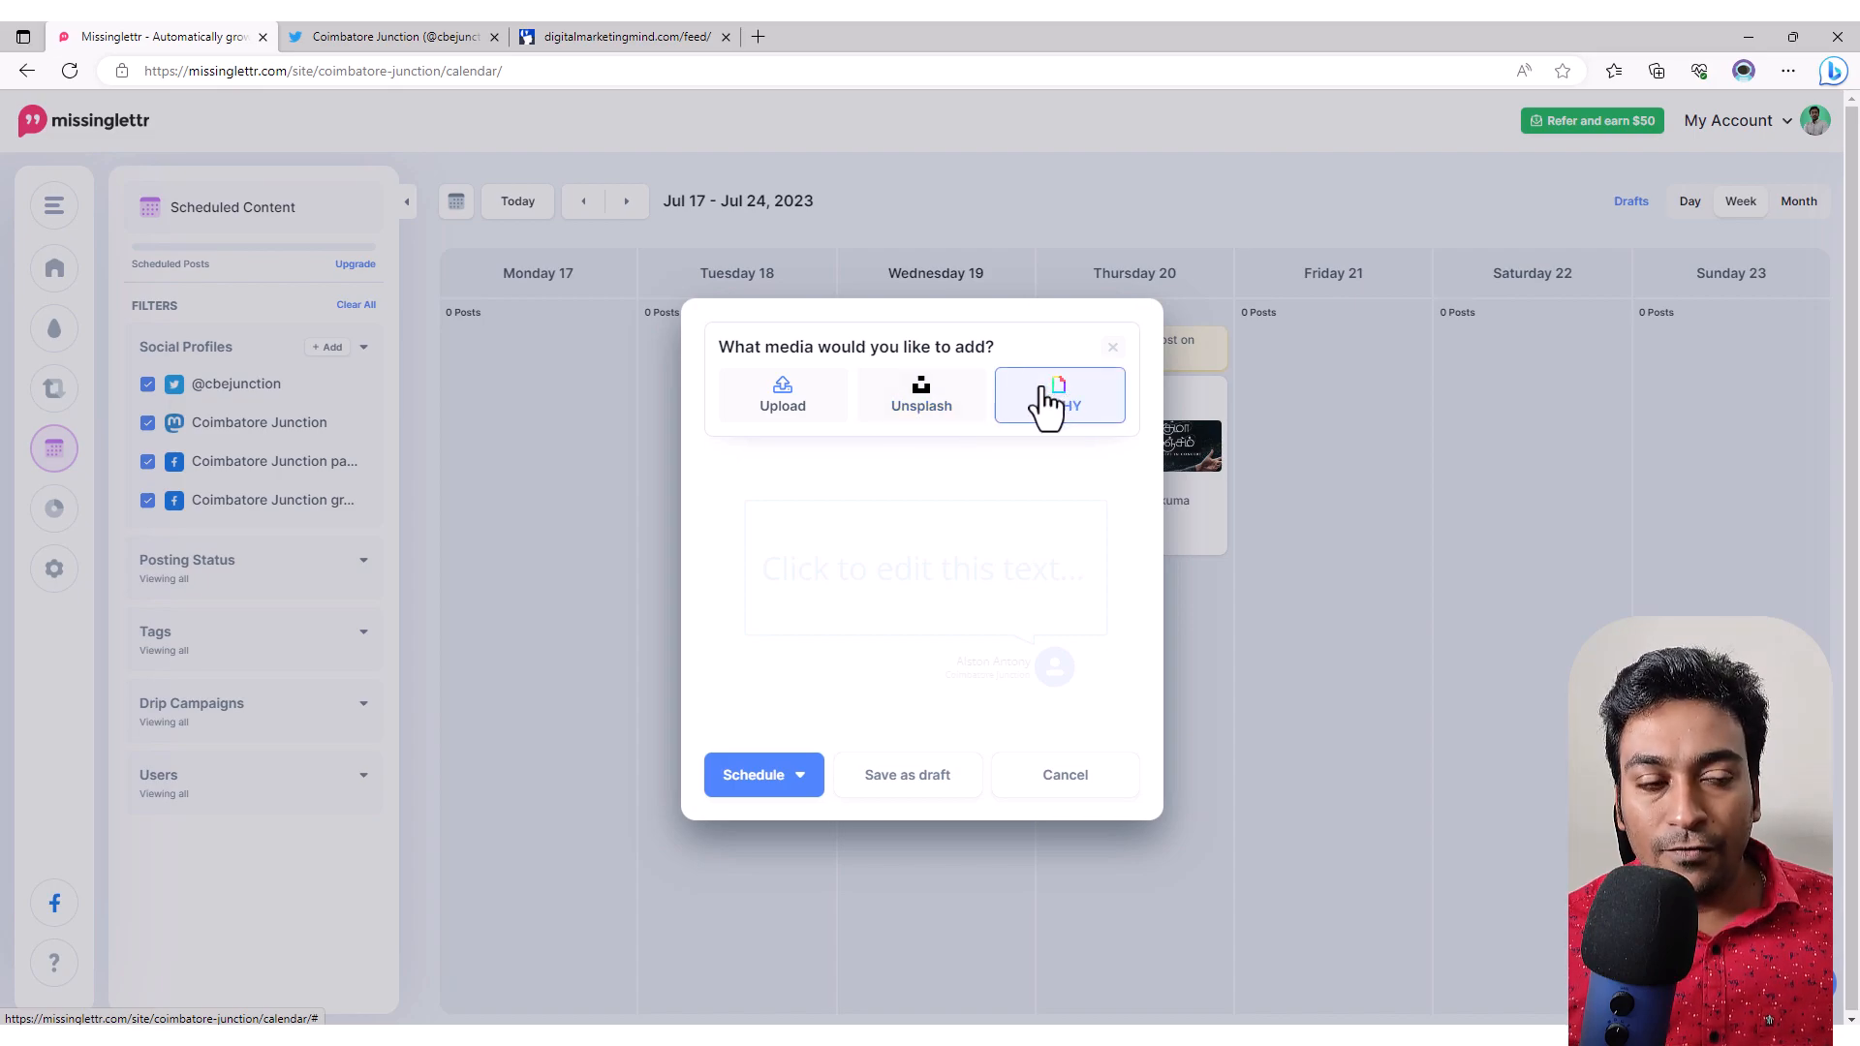
{"action": "left_click", "coordinate": [938, 411]}
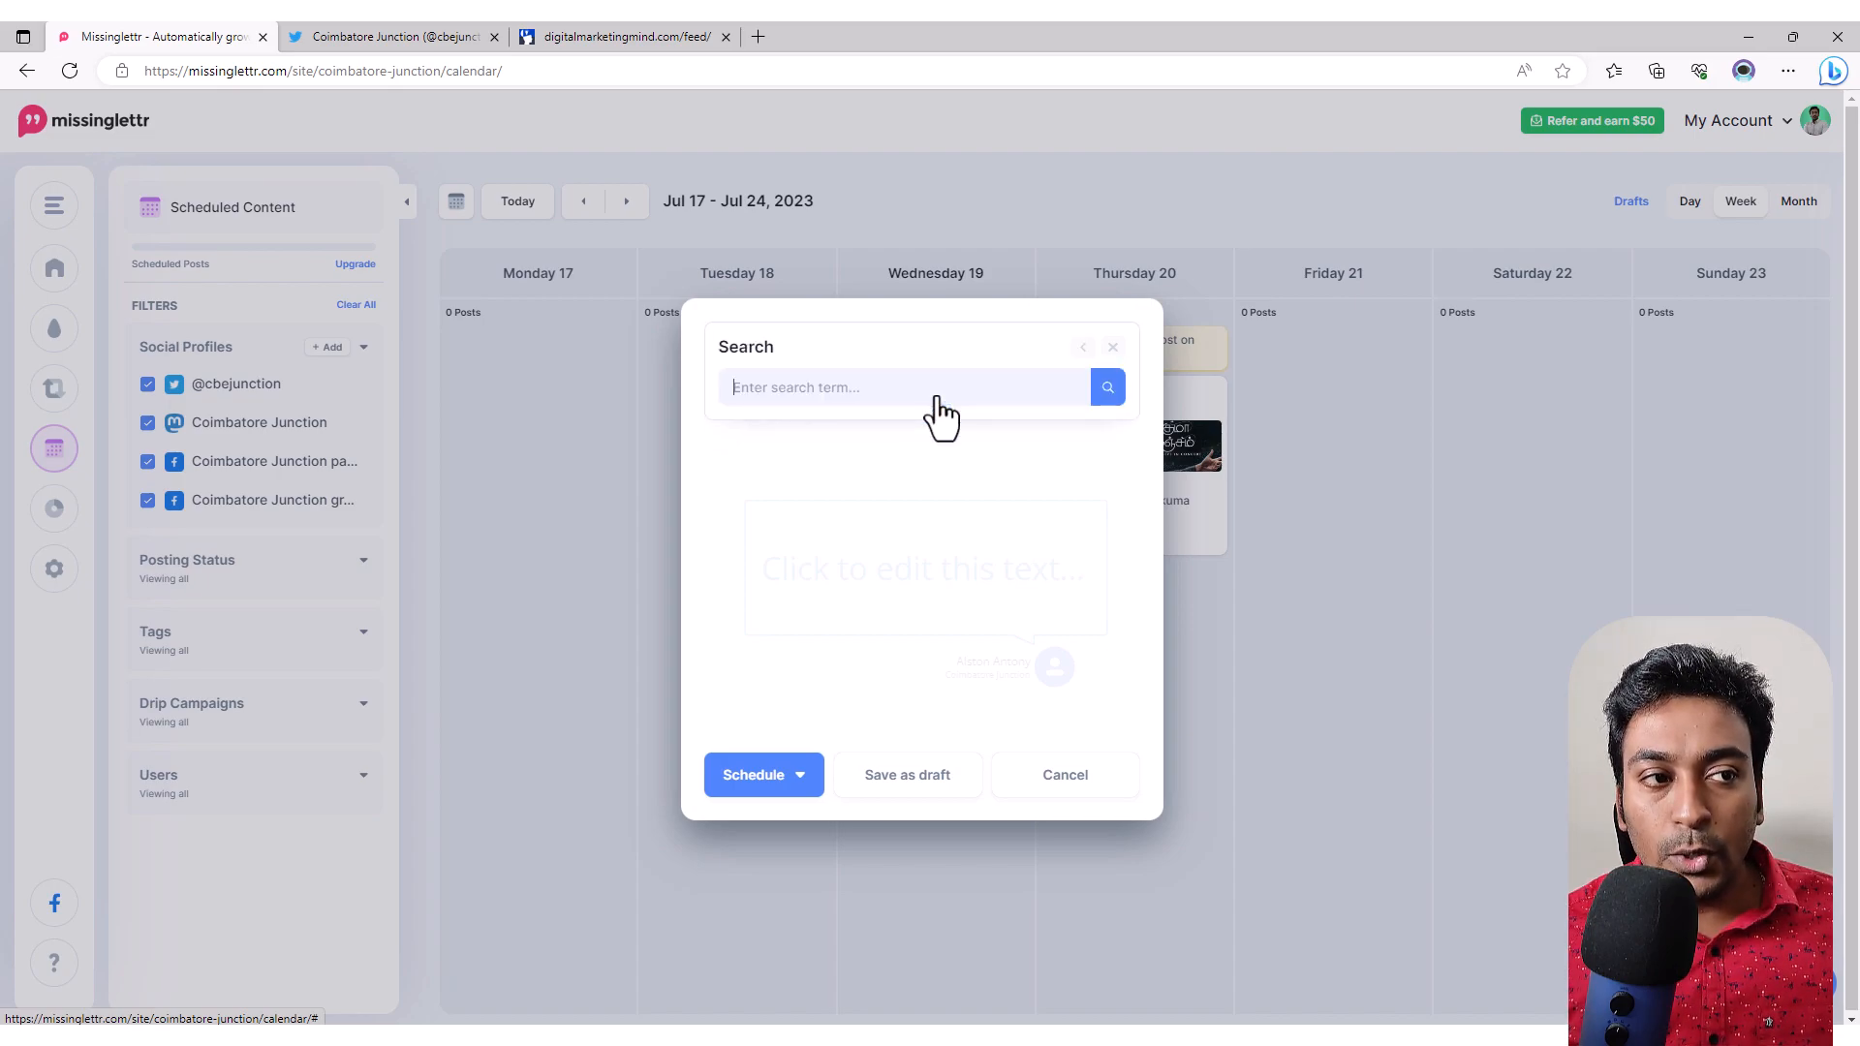
{"action": "type", "text": "c"}
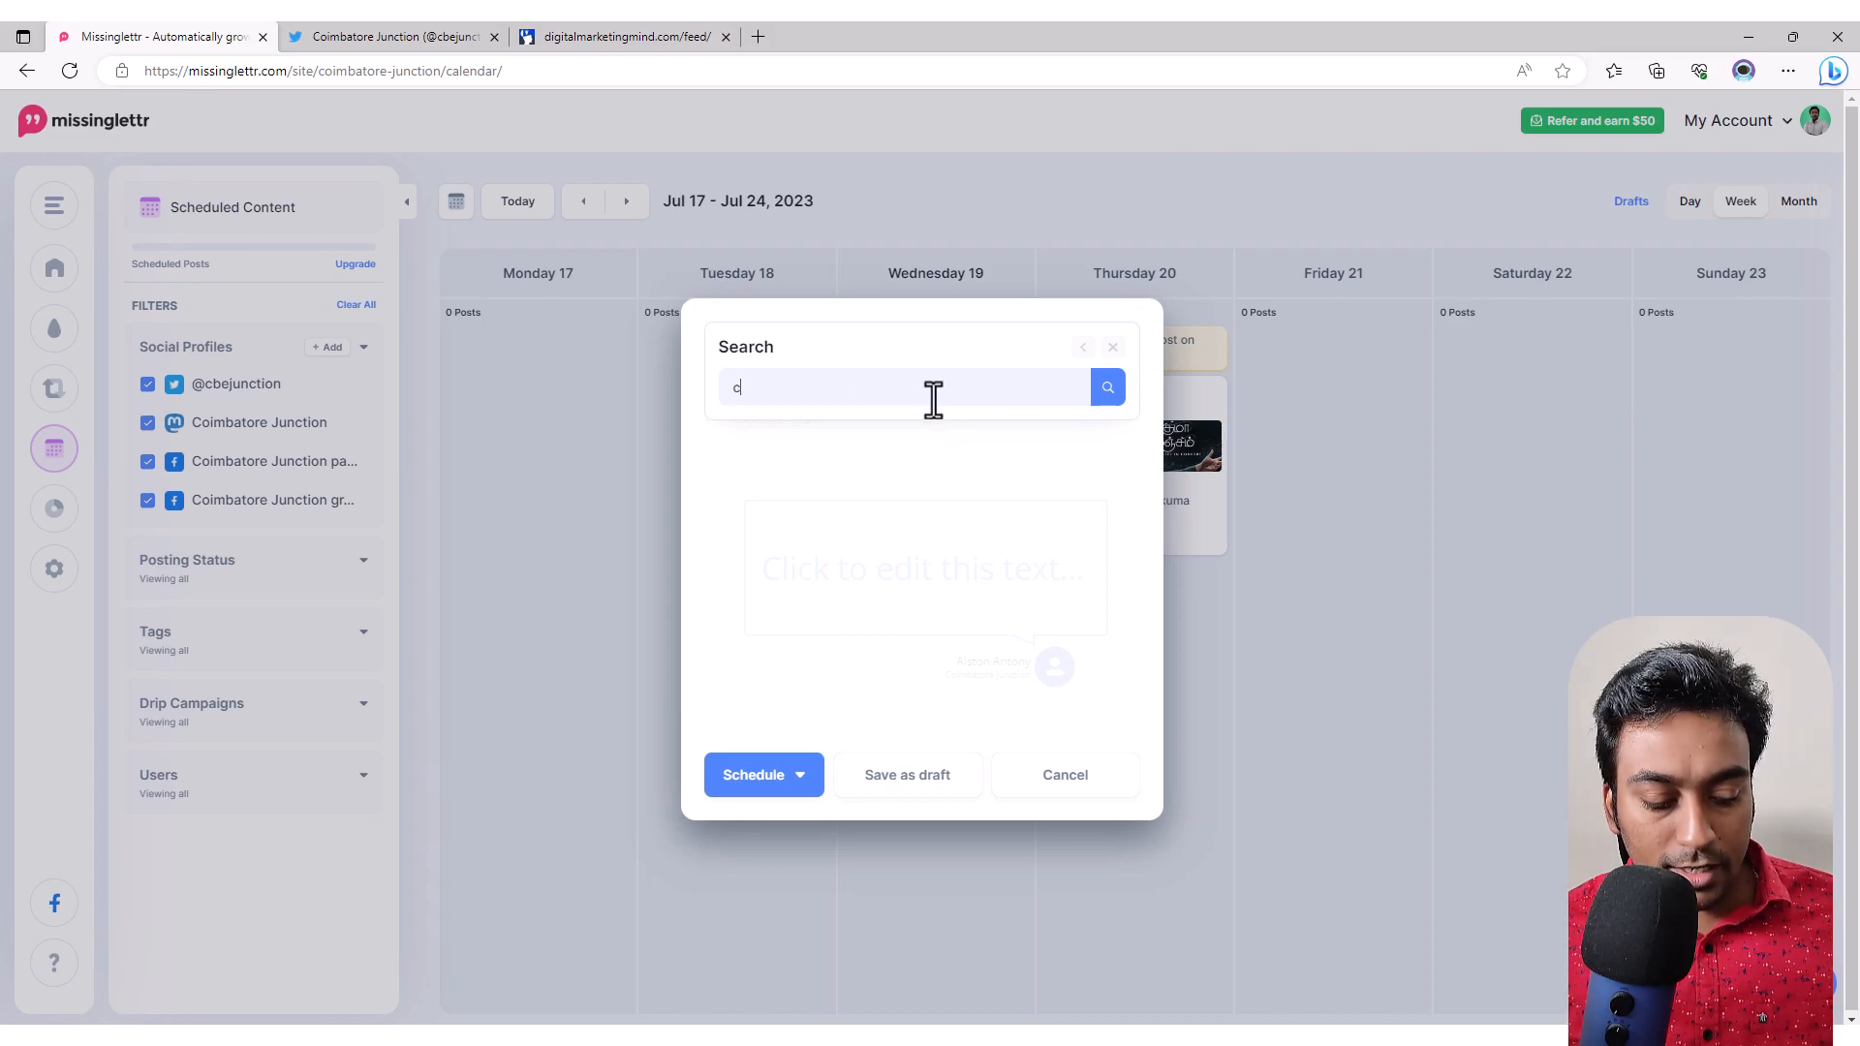
{"action": "type", "text": "oimbatore"}
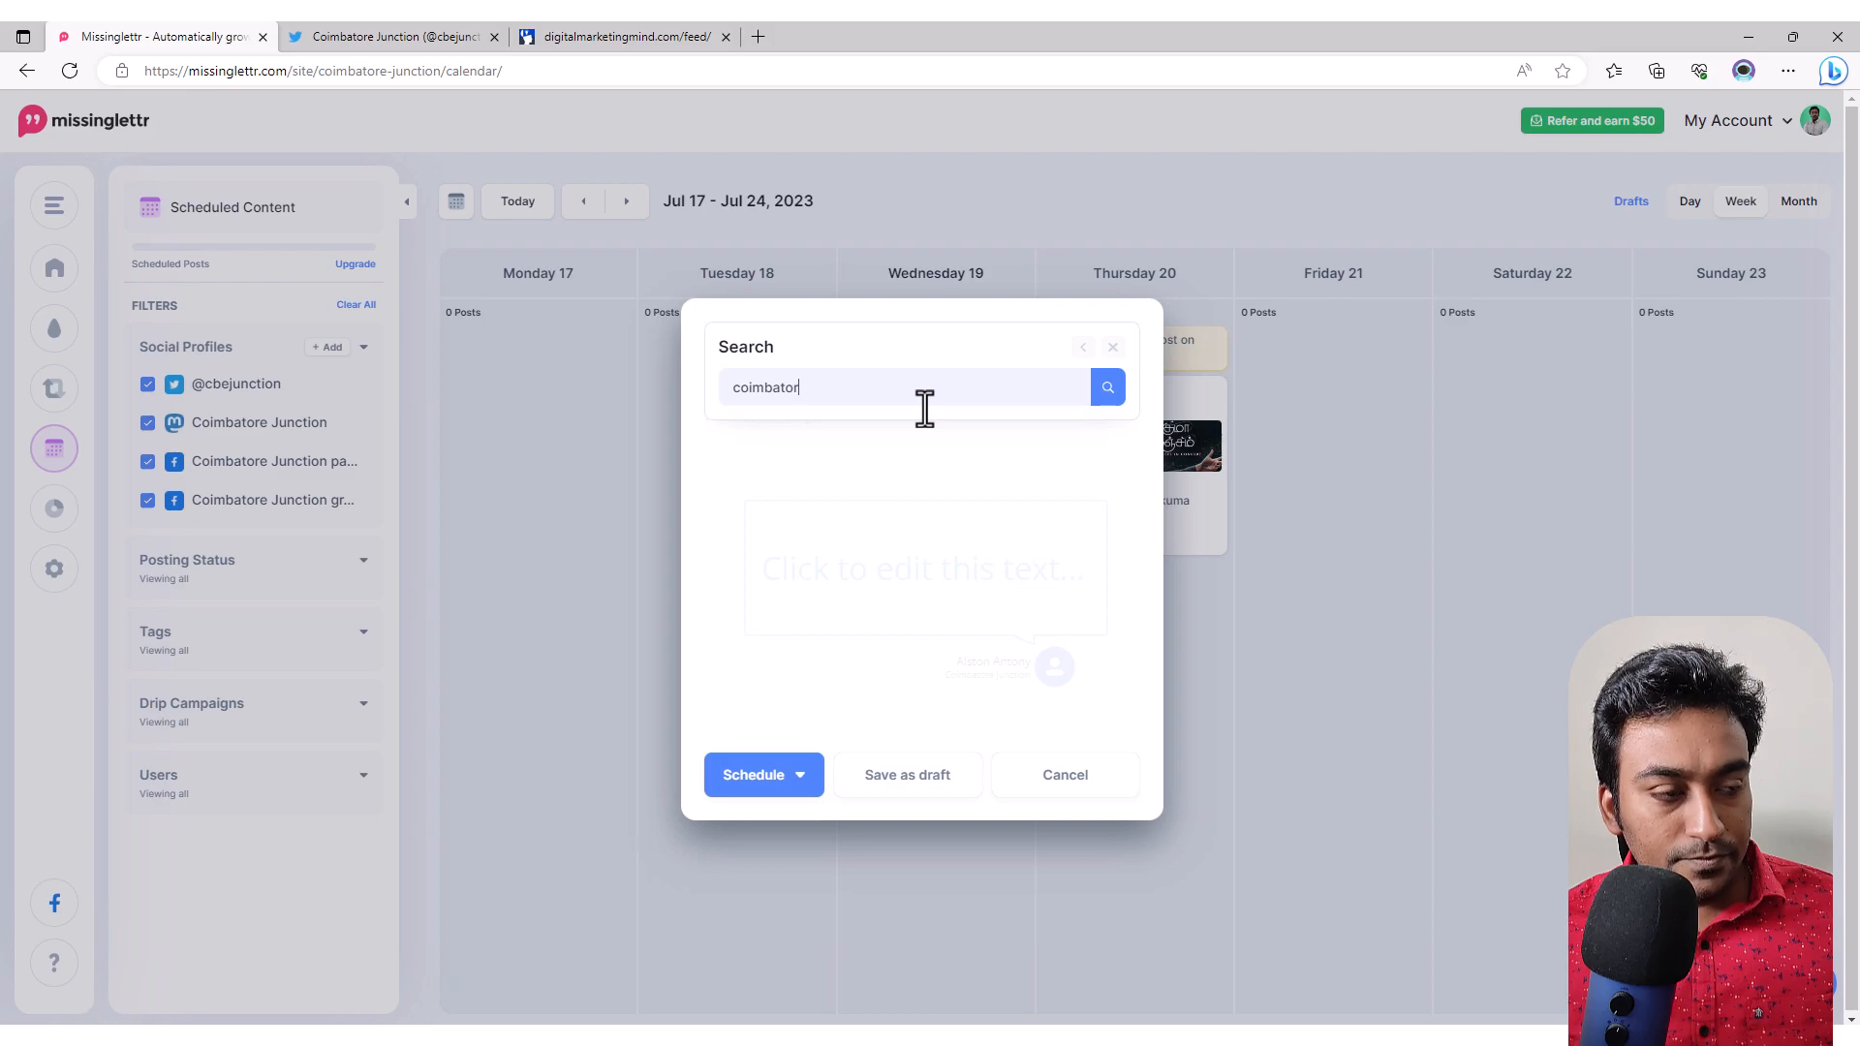
{"action": "left_click", "coordinate": [1097, 401]}
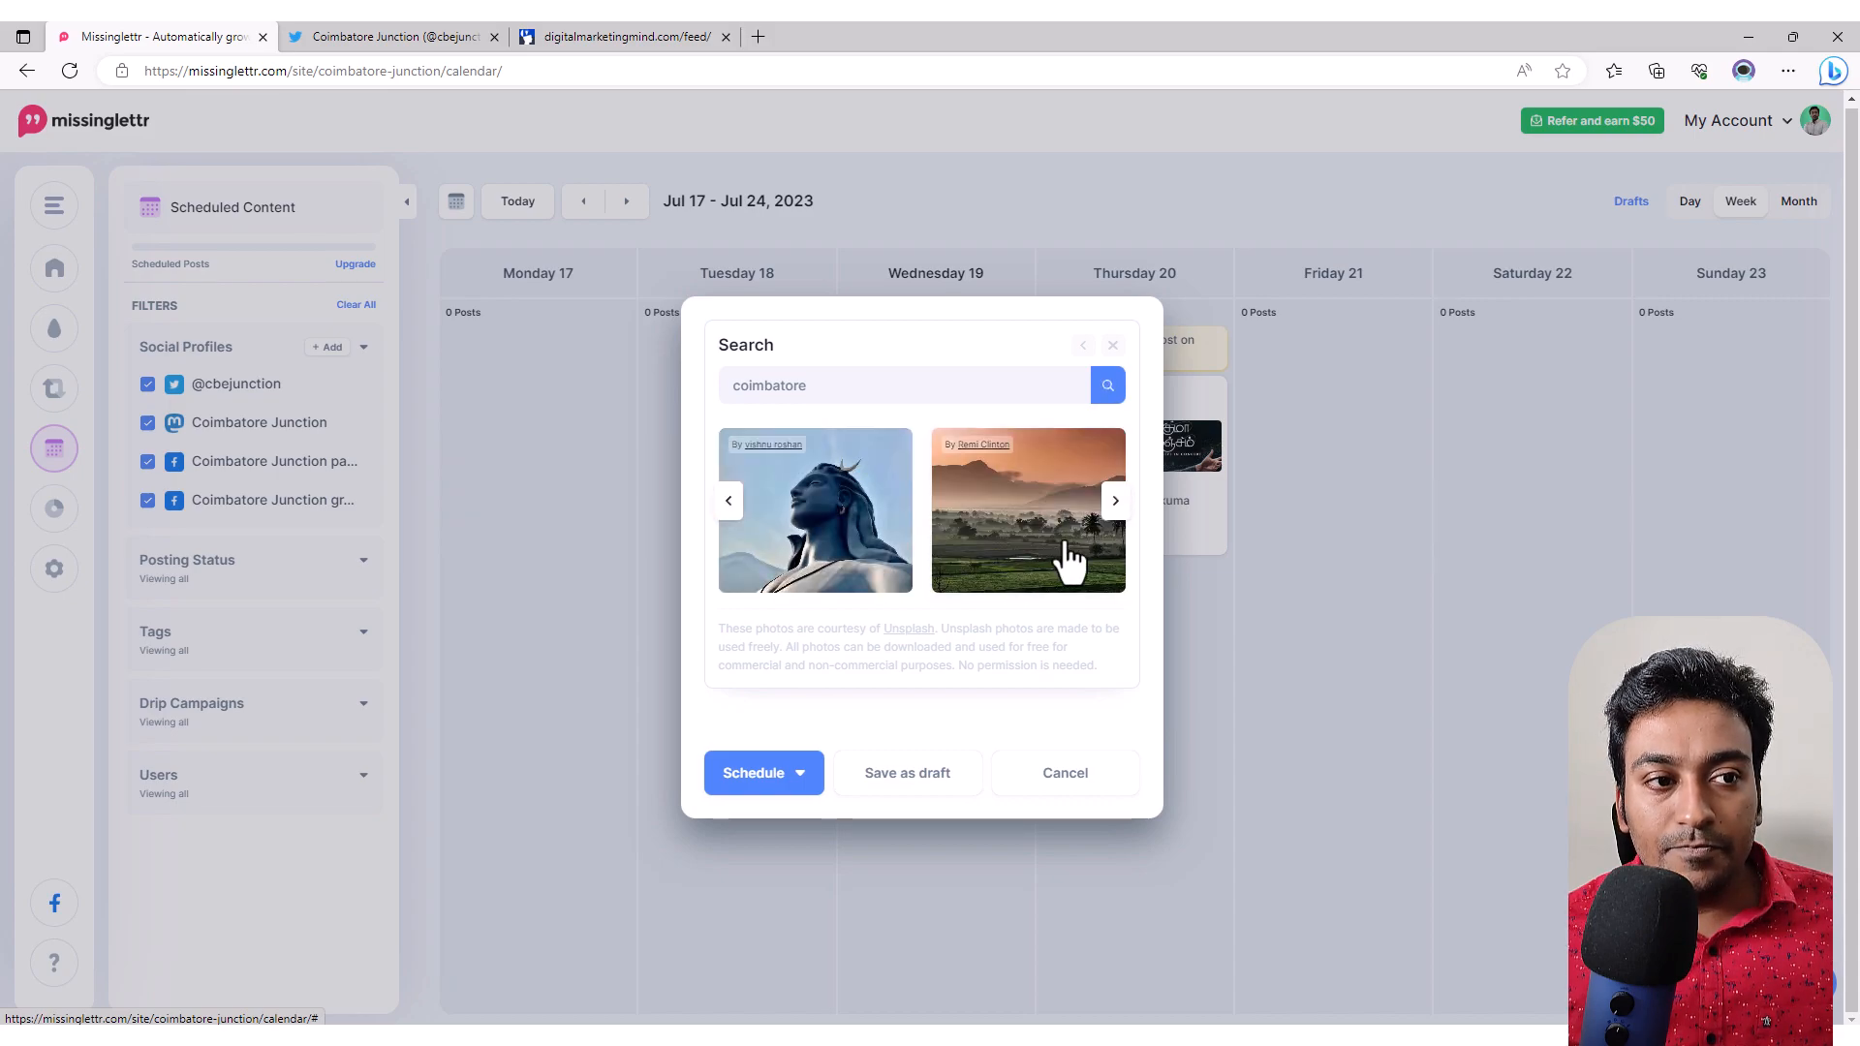
{"action": "left_click", "coordinate": [859, 554]}
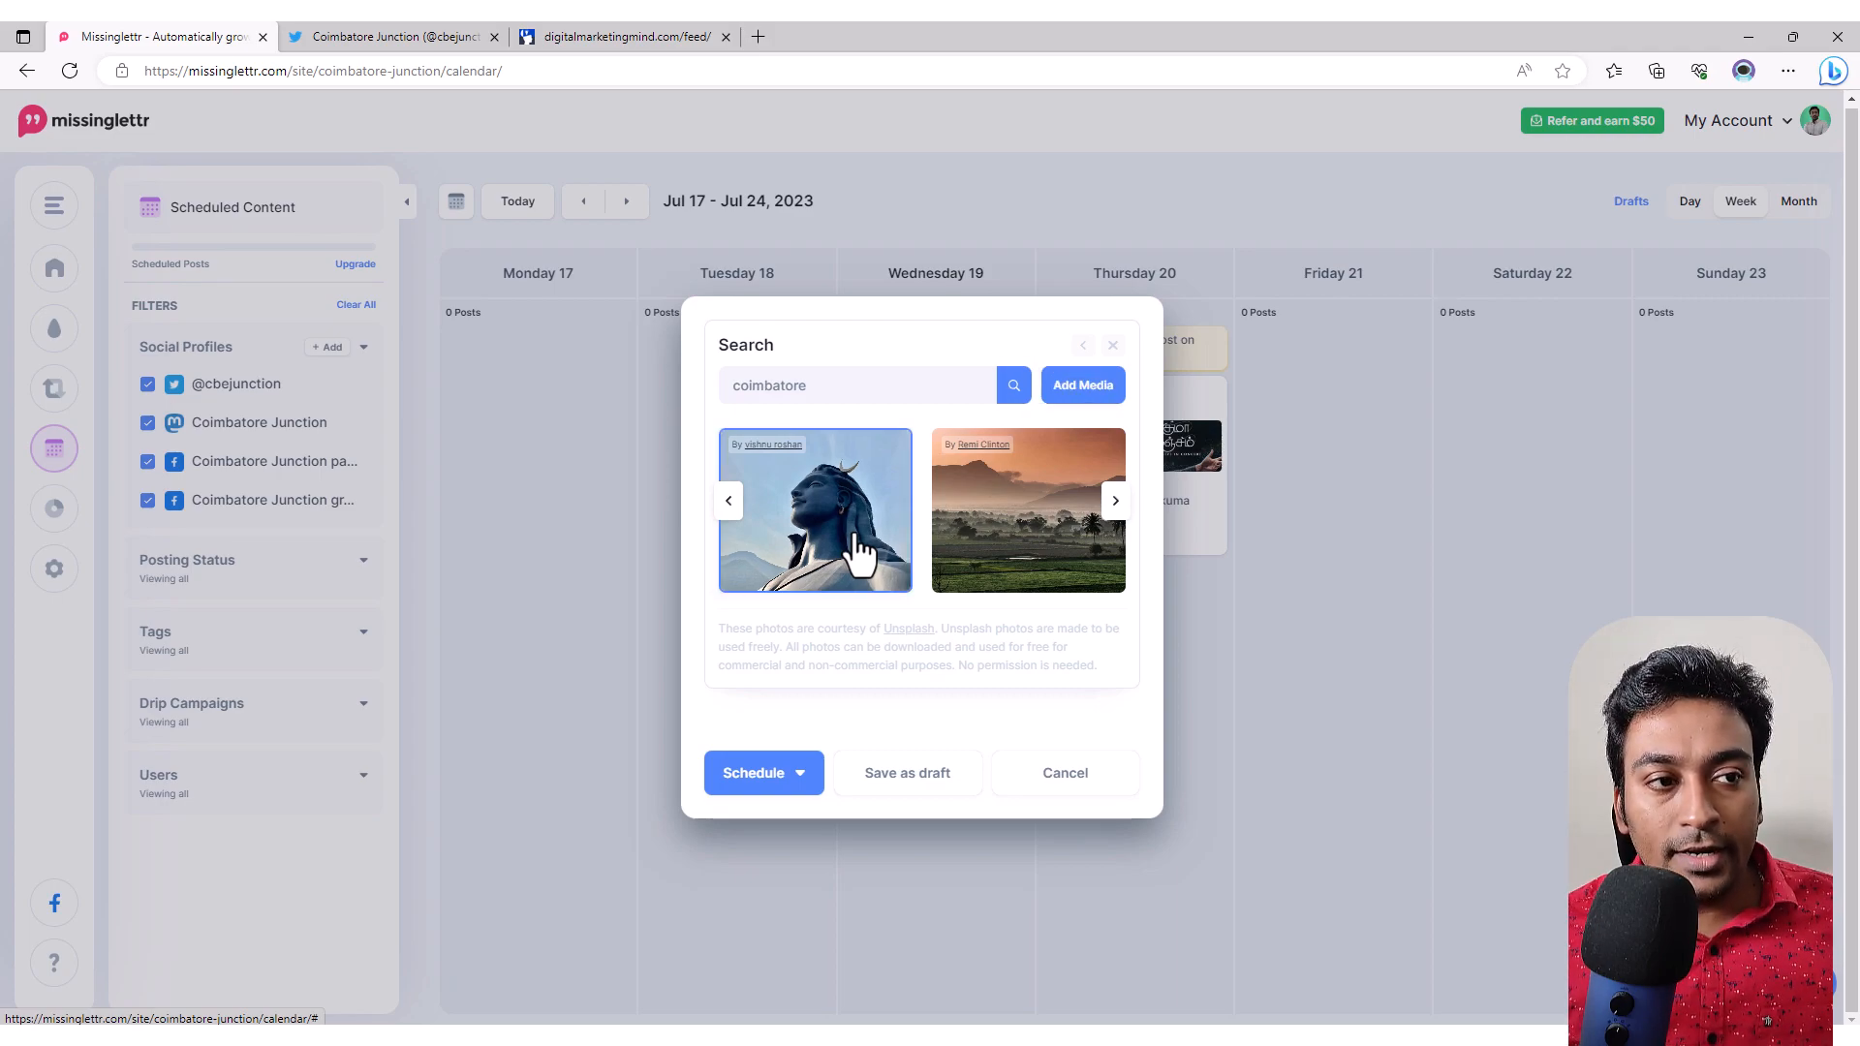
{"action": "left_click", "coordinate": [1102, 393]}
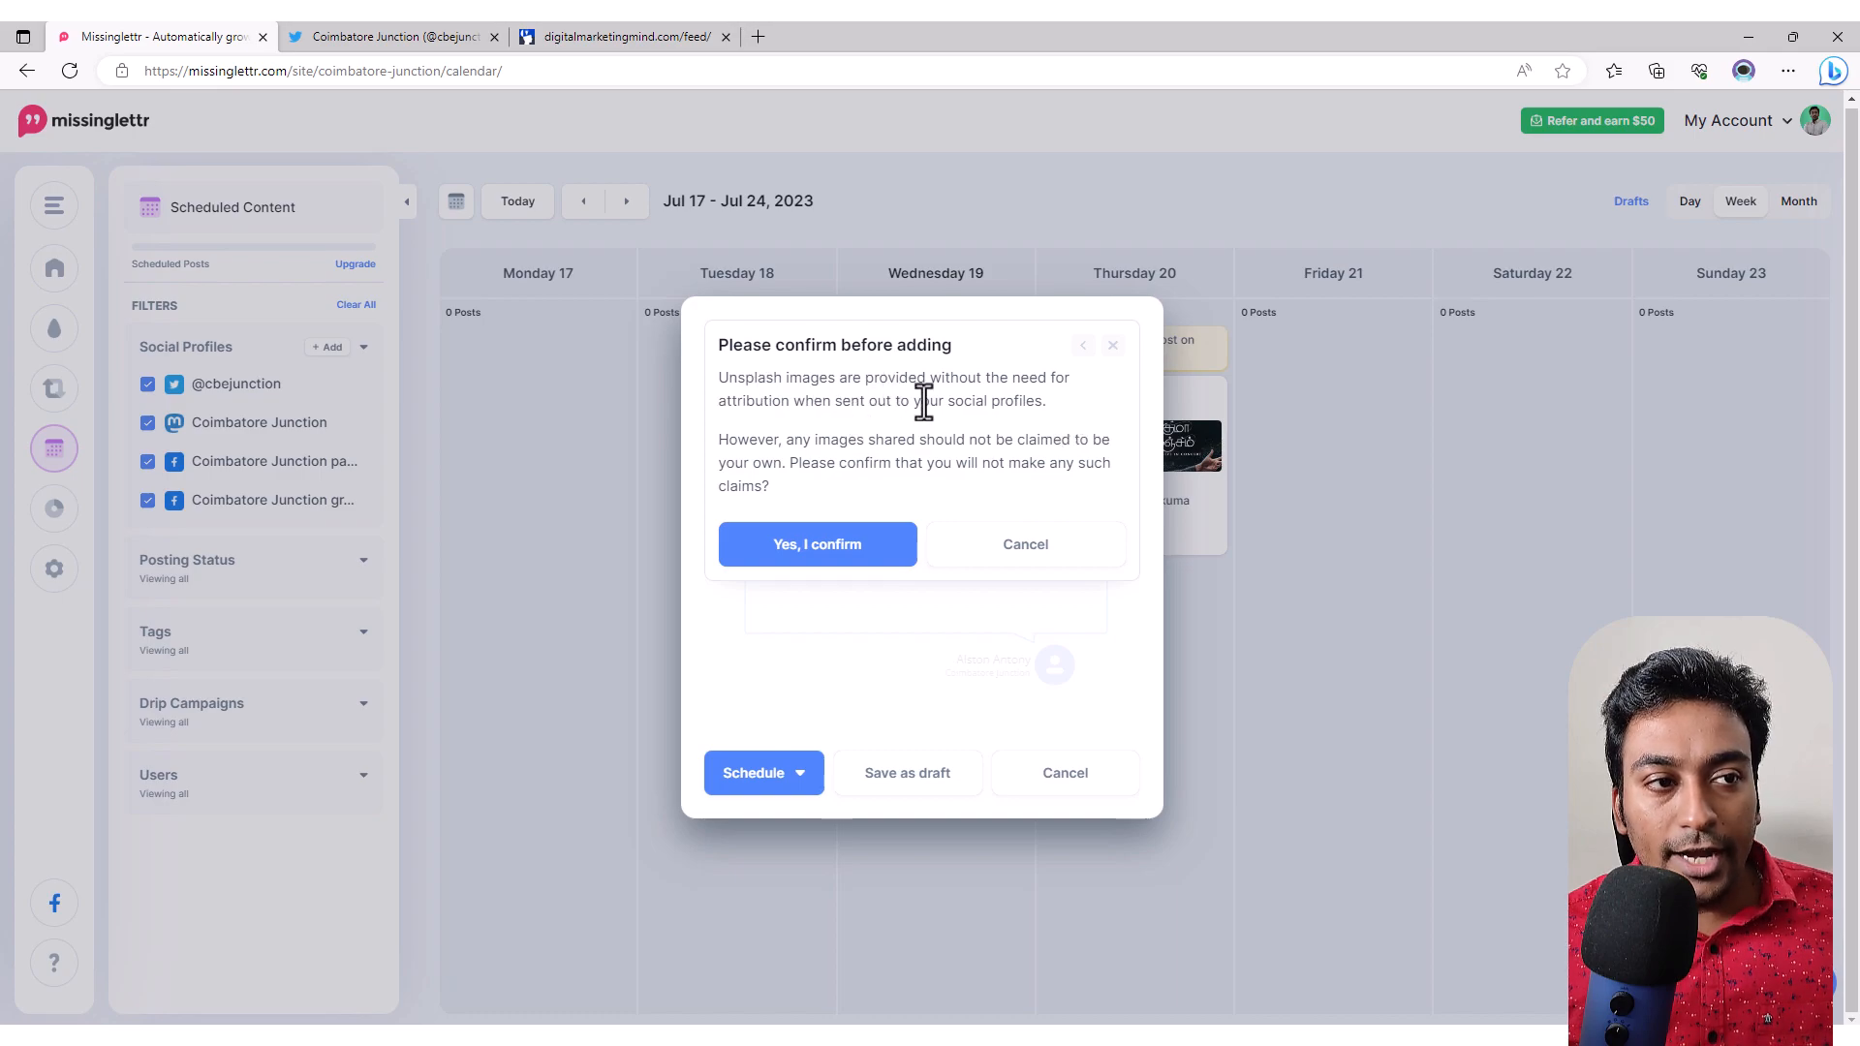
{"action": "left_click", "coordinate": [801, 547]}
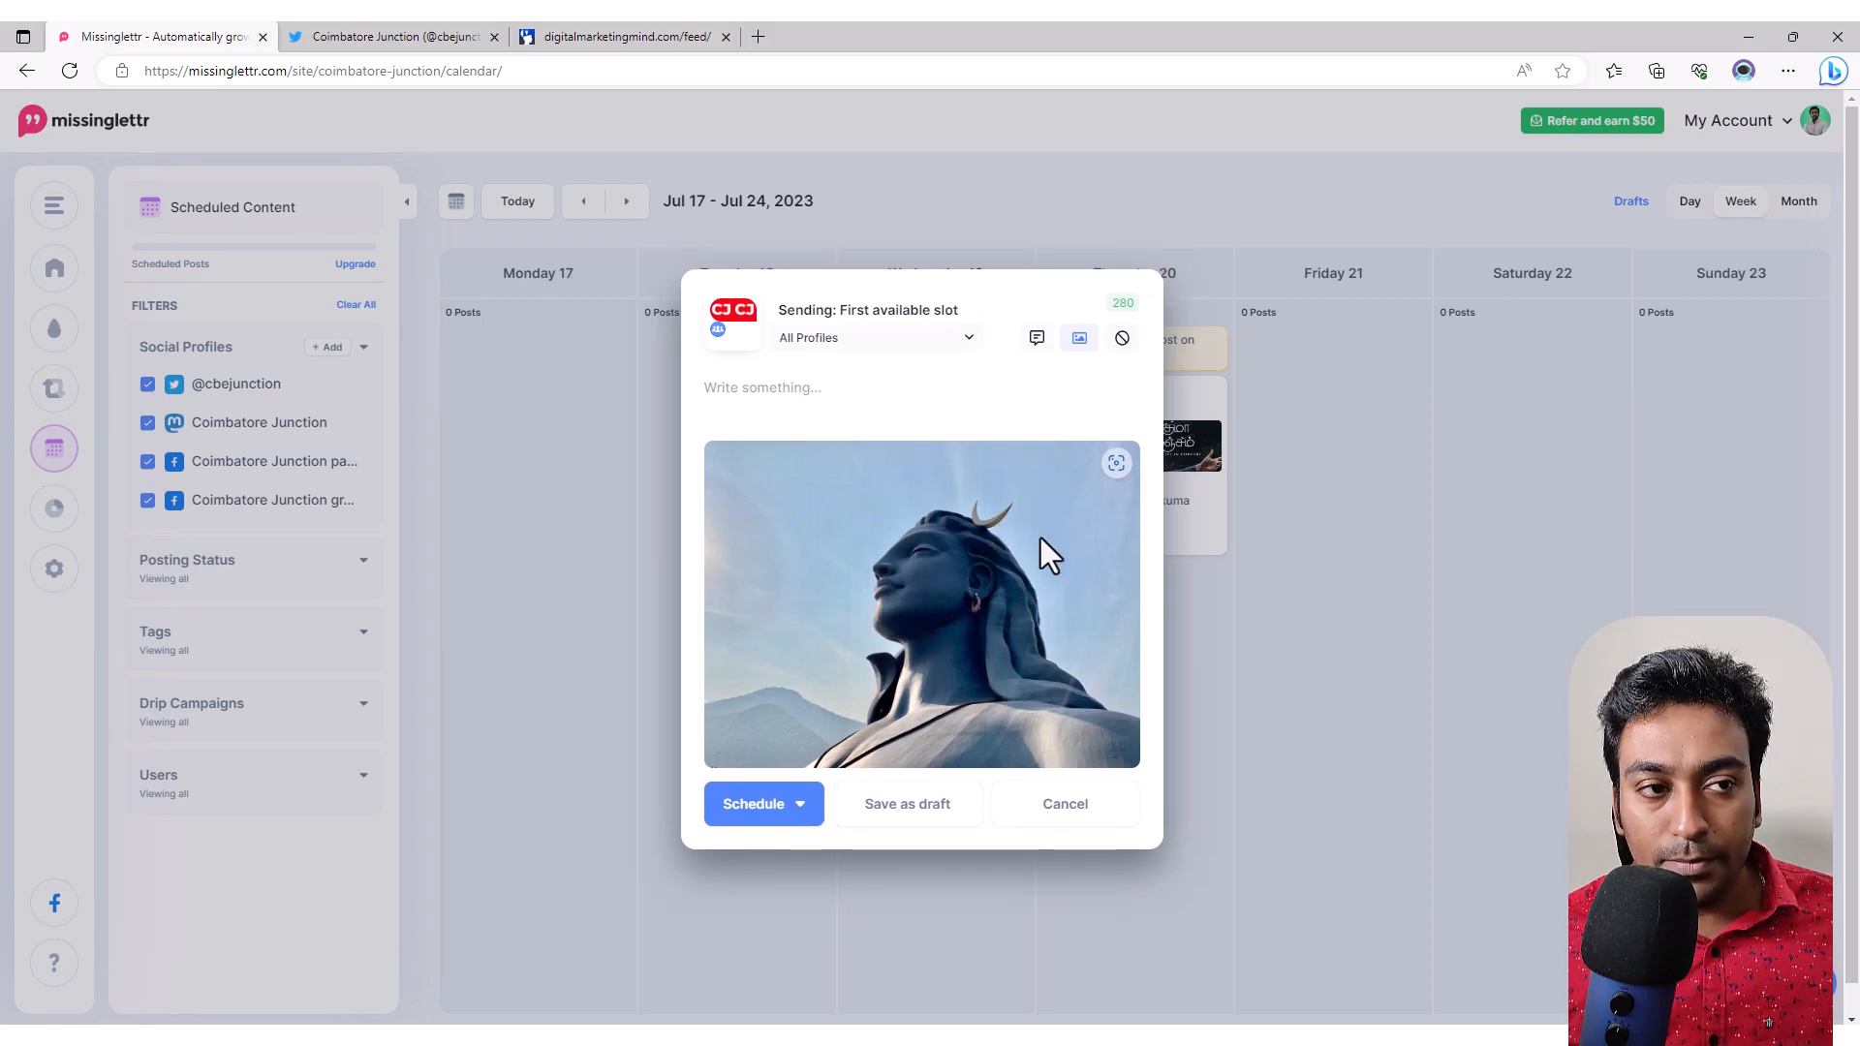
Step: Write the post text "What is your favorite place to visit in Coimbatore? Let's us know in comments. #coimbatore" and save it as a draft
{"action": "left_click", "coordinate": [957, 399]}
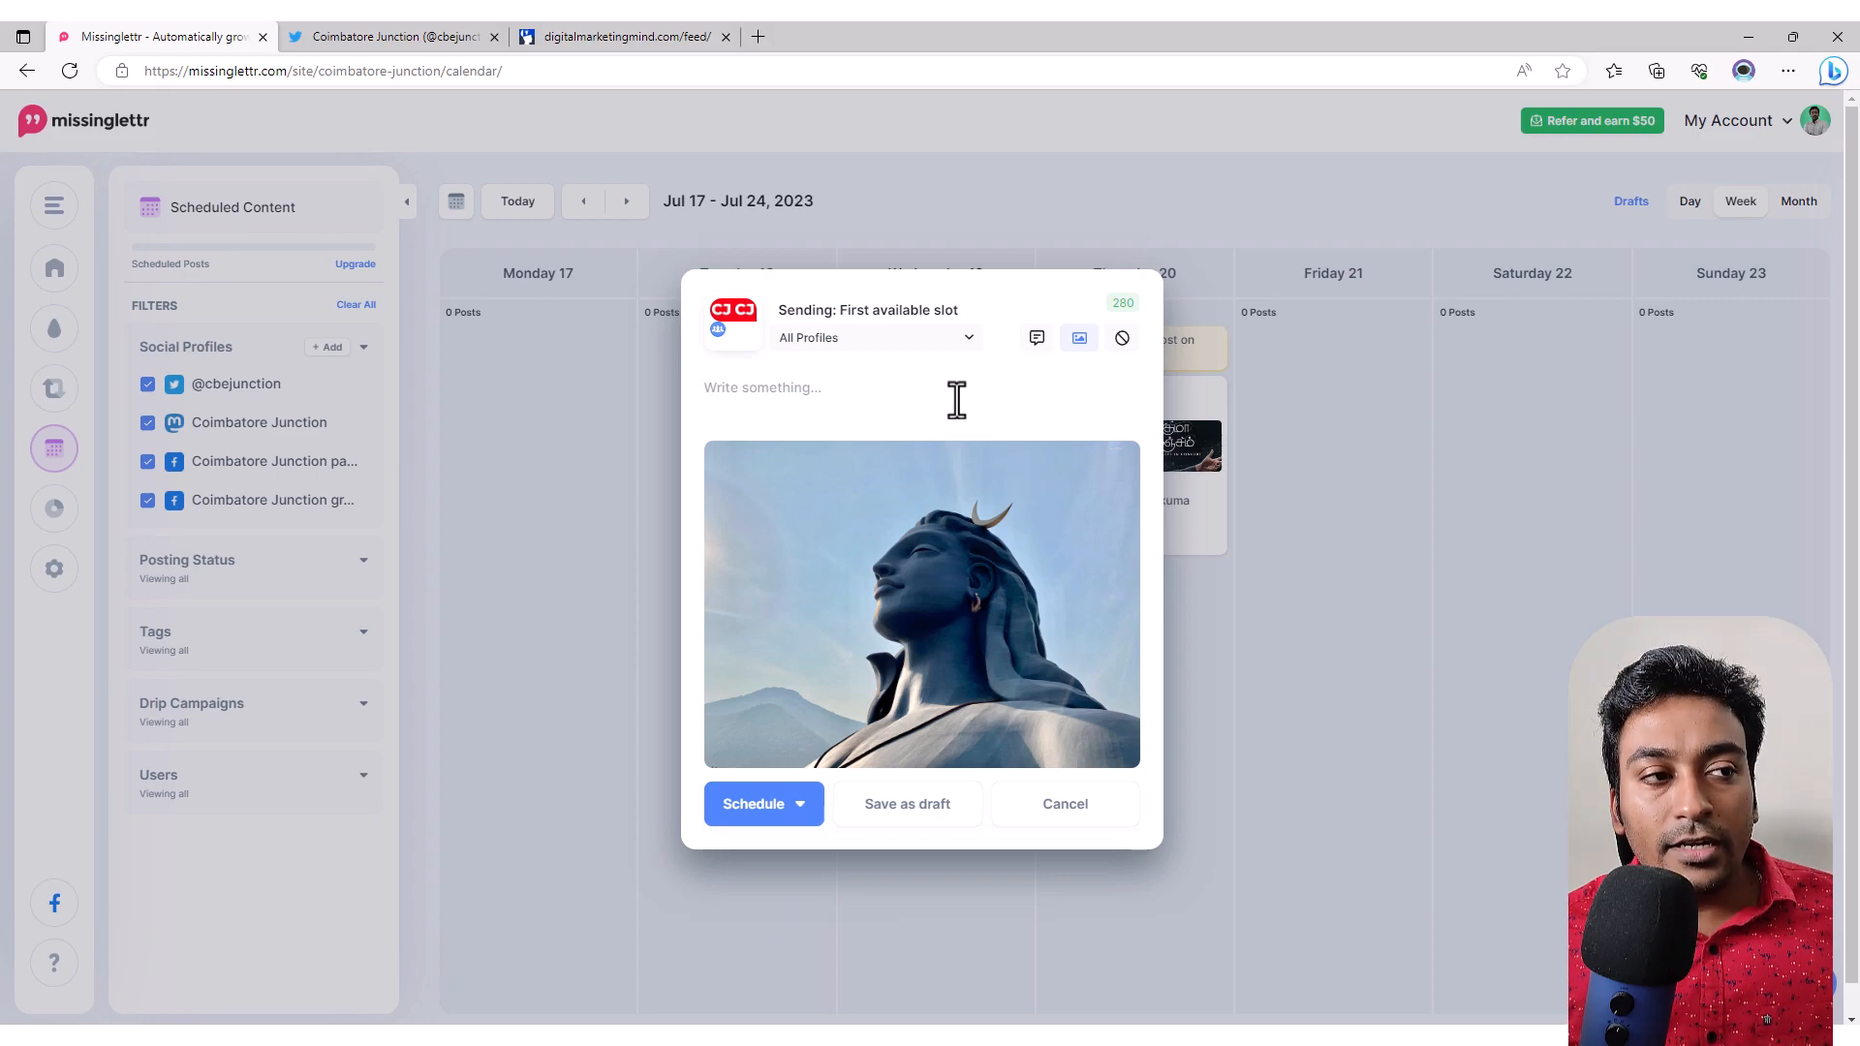
{"action": "type", "text": "What is your favorite place to visit in Coimbatore? Let's us know in comments. #coimbatore"}
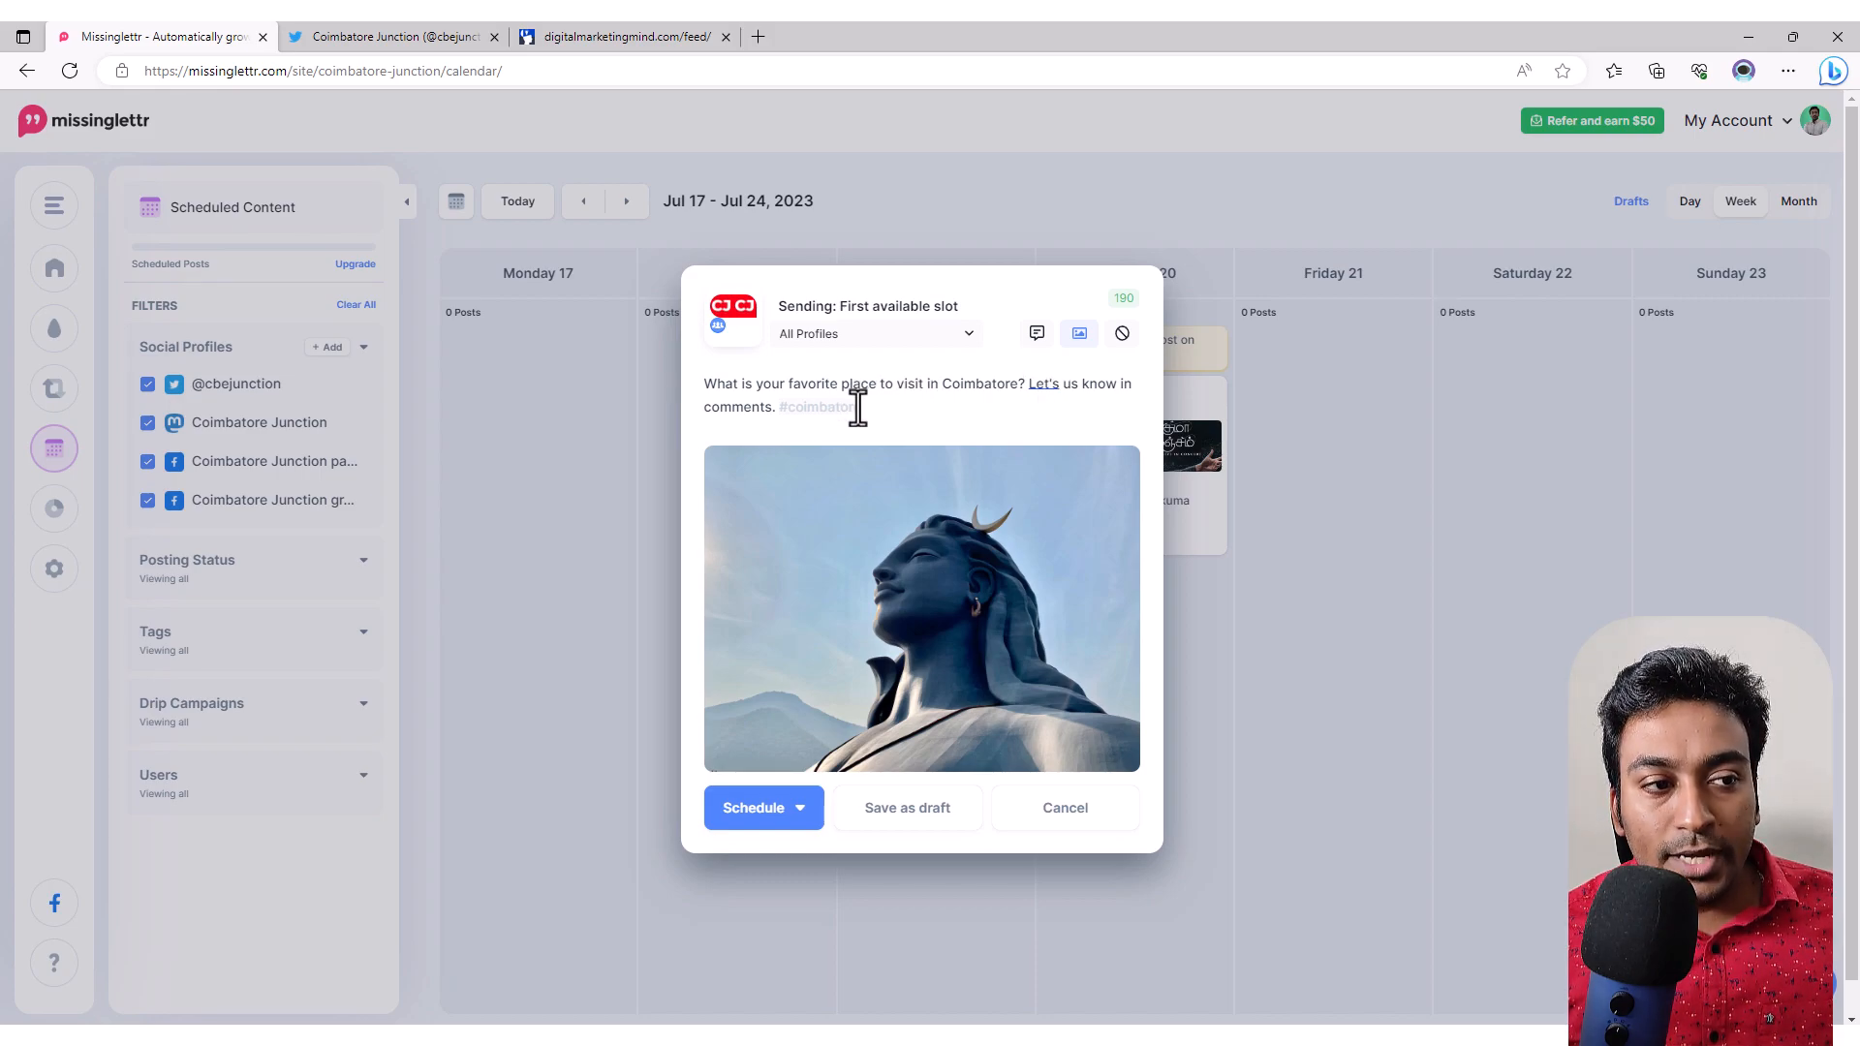
{"action": "left_click", "coordinate": [800, 813]}
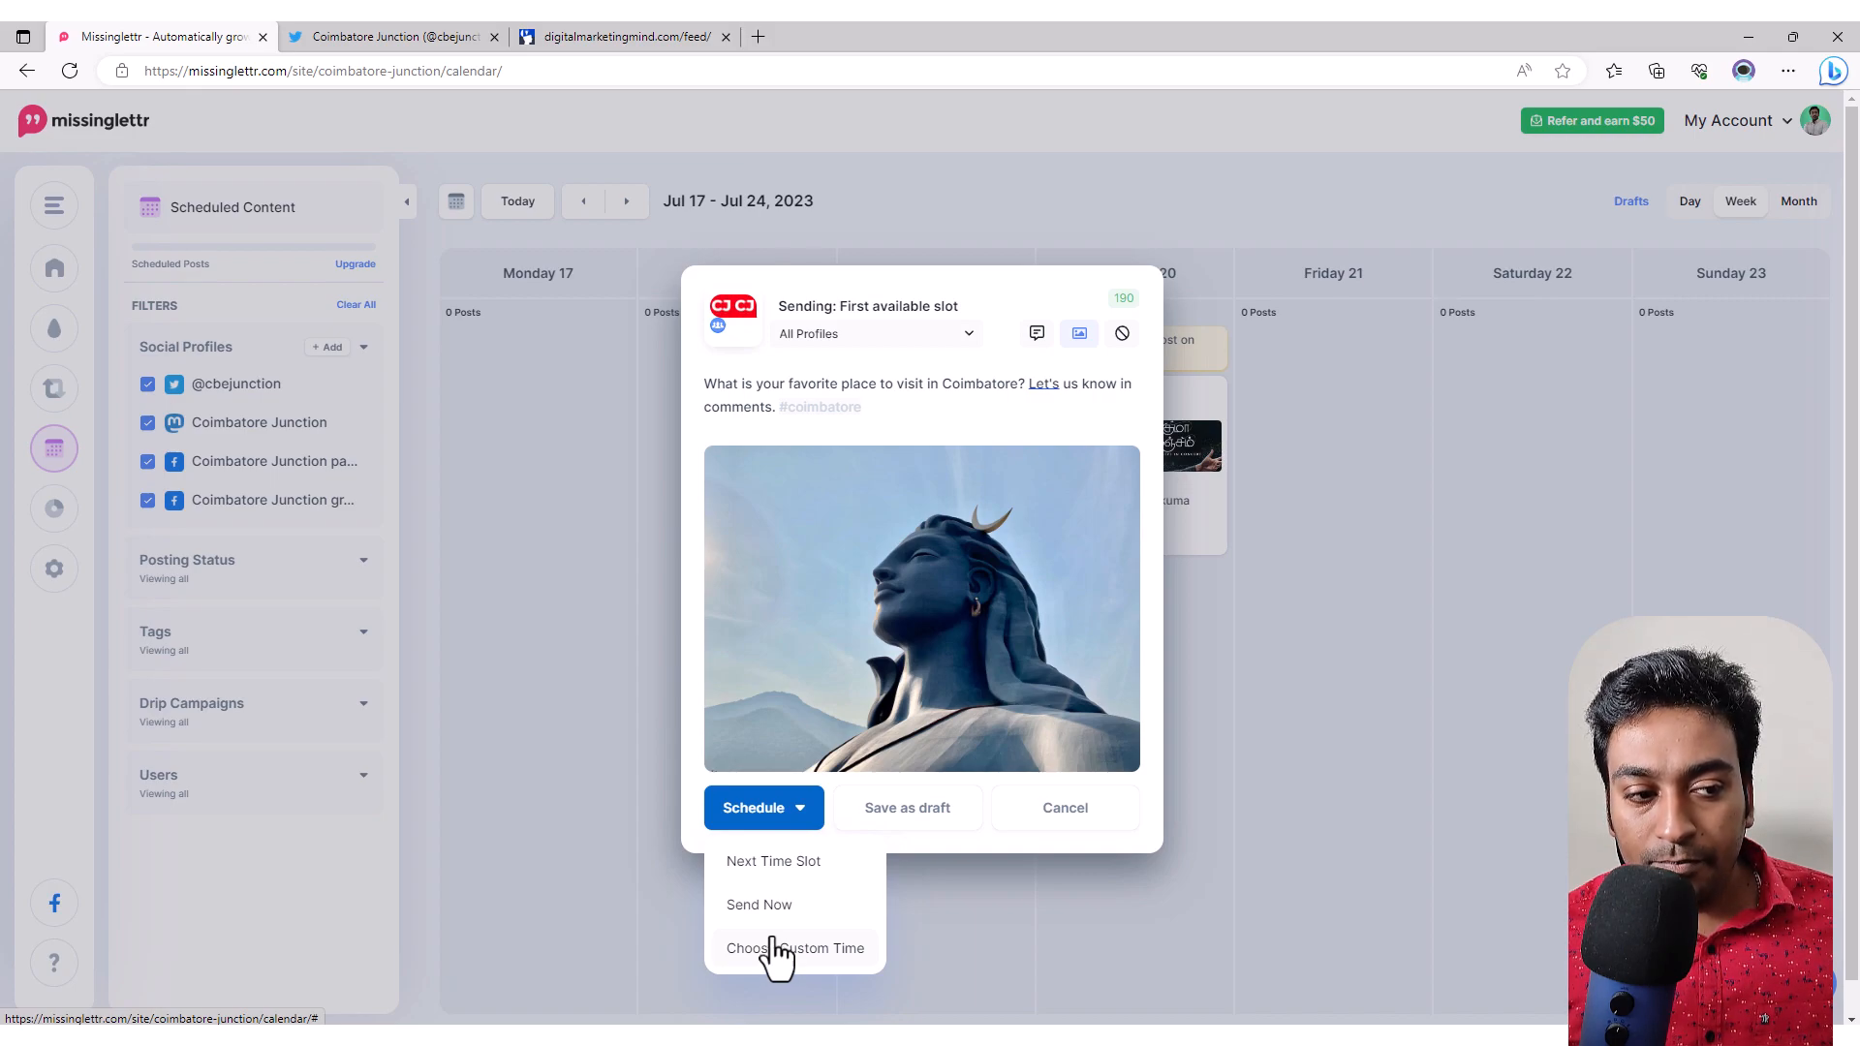
{"action": "left_click", "coordinate": [913, 821]}
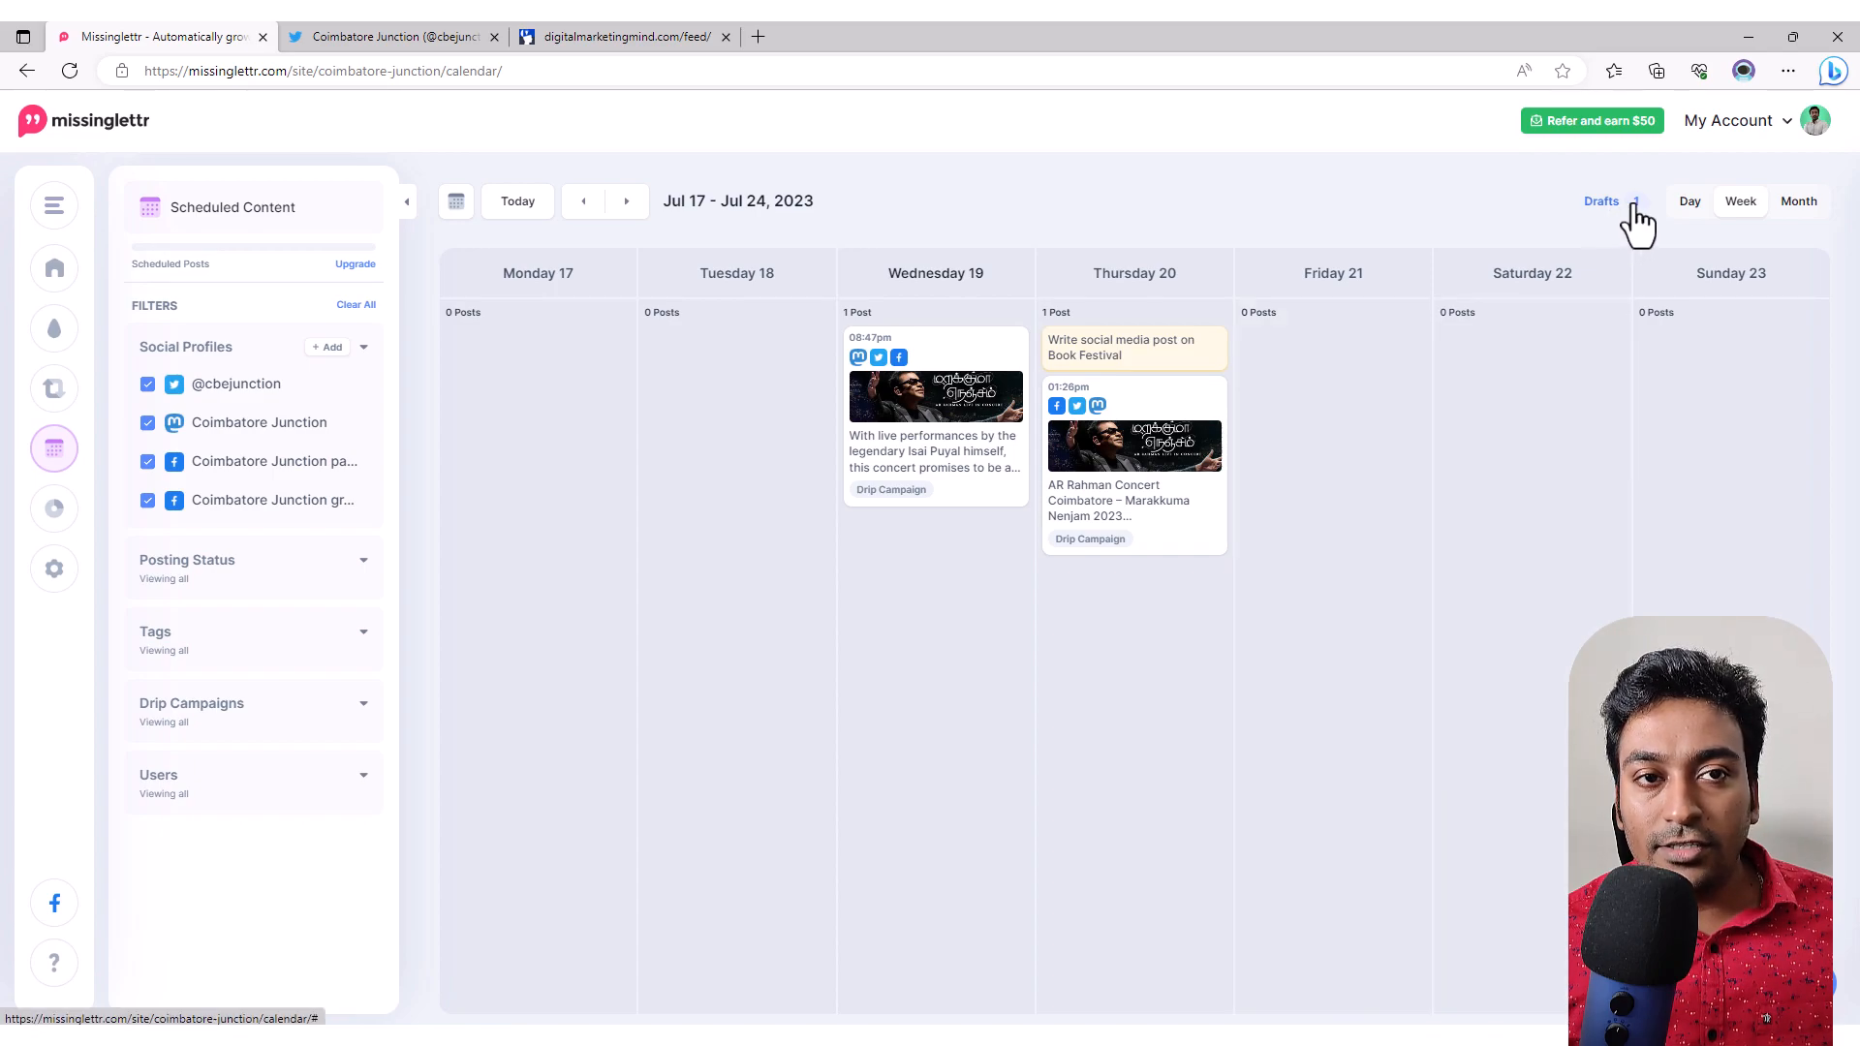
Step: Open the favorite-place post from the calendar's drafts for editing and schedule it on Wednesday 19 July
{"action": "left_click", "coordinate": [1635, 207]}
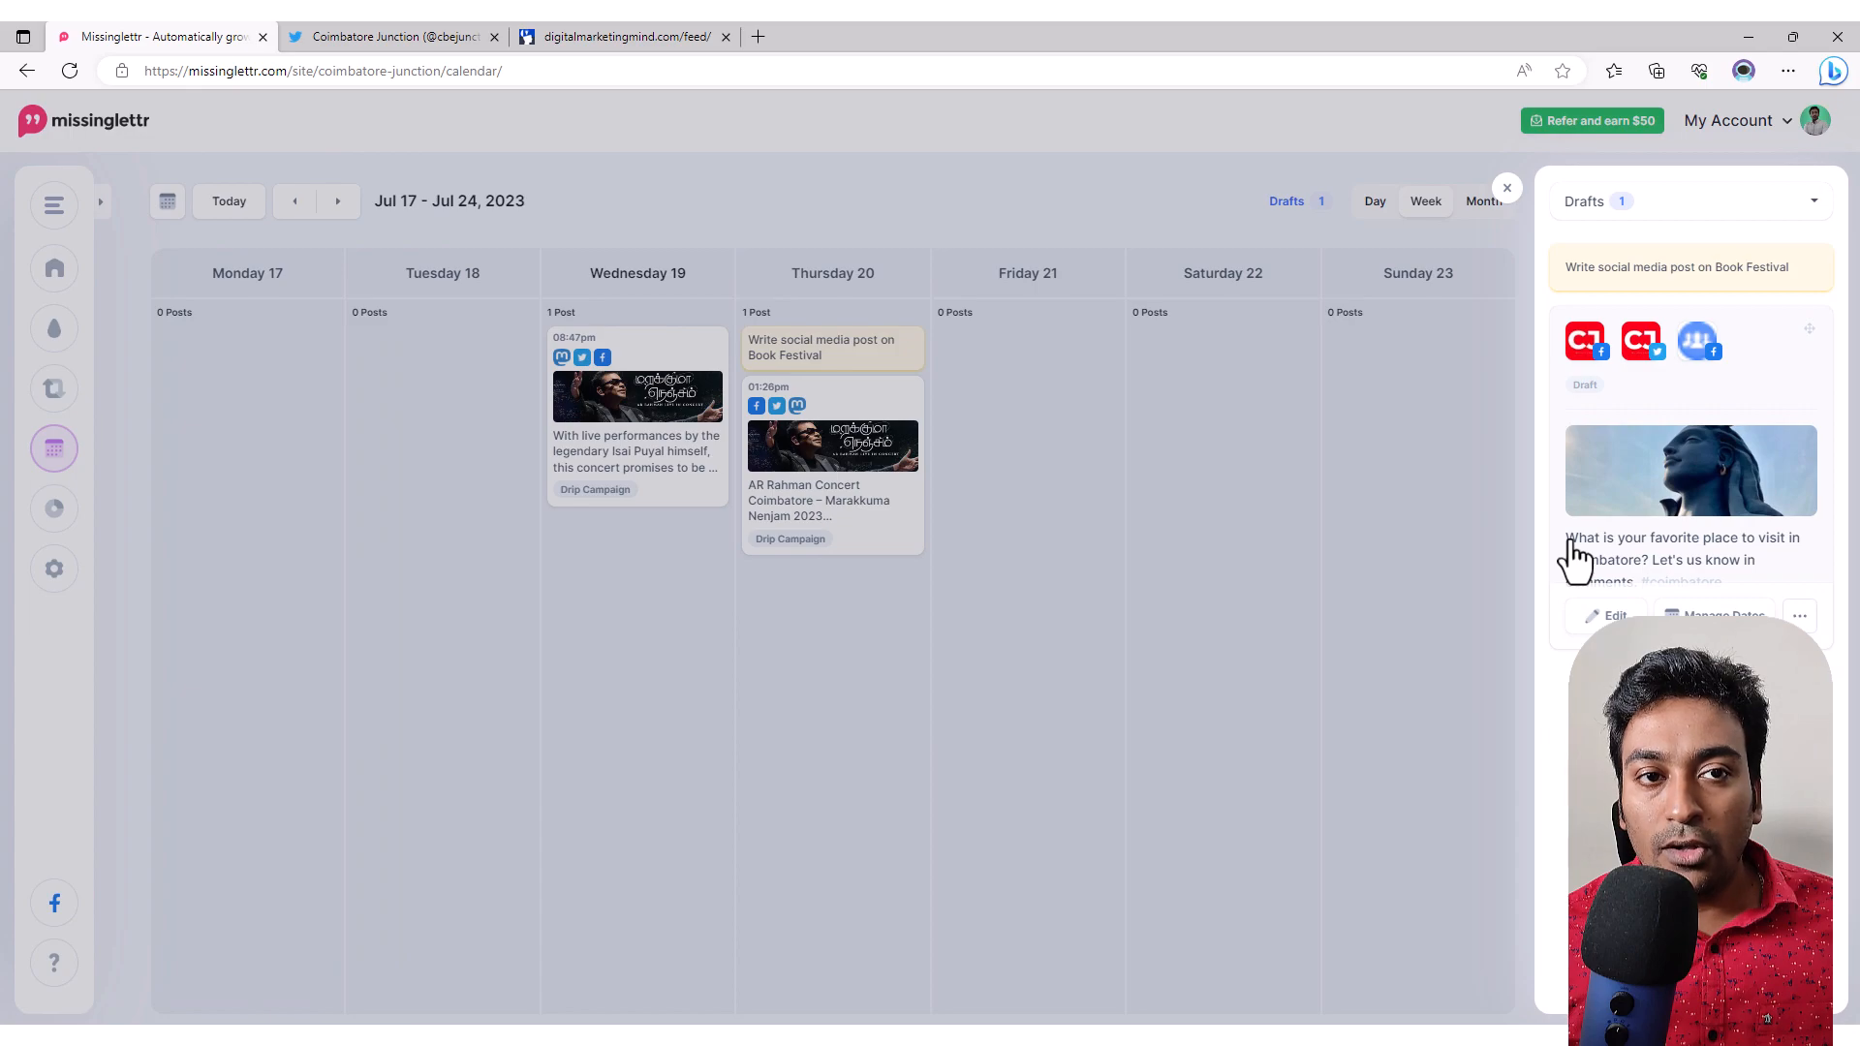
{"action": "left_click", "coordinate": [1590, 625]}
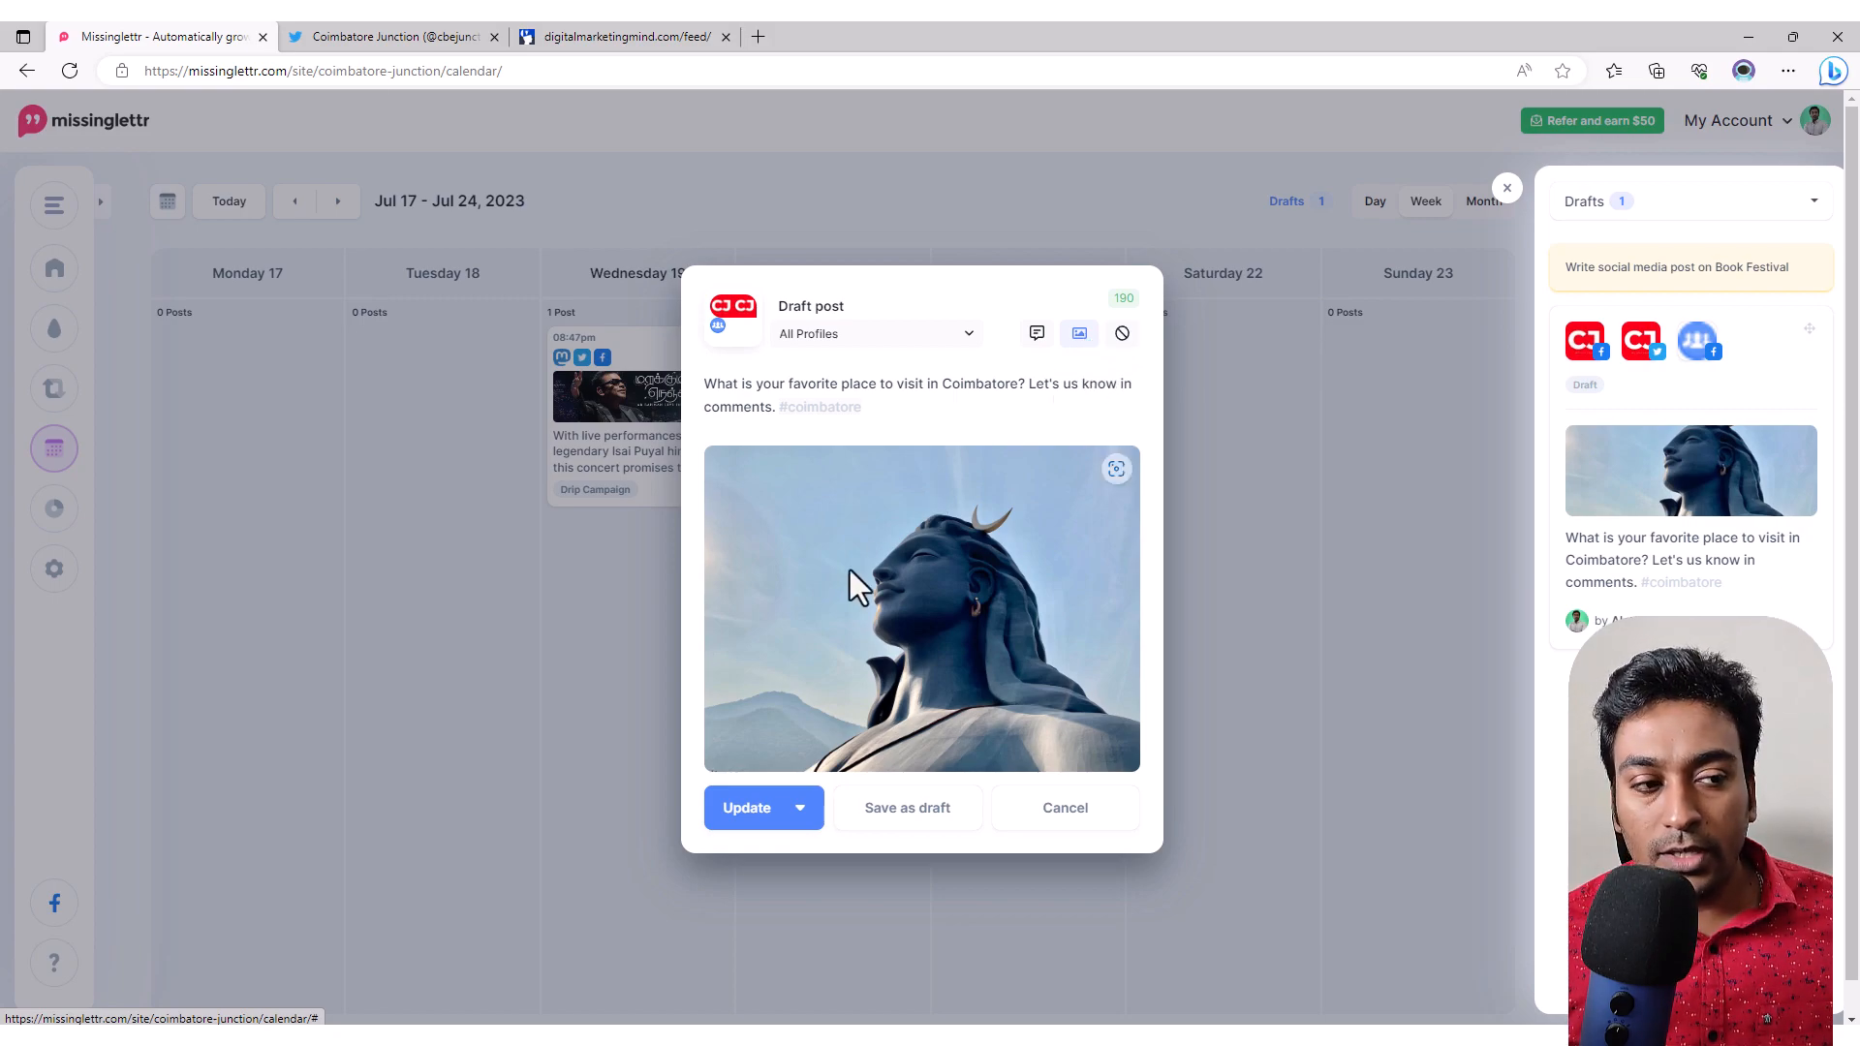
{"action": "left_click", "coordinate": [760, 814]}
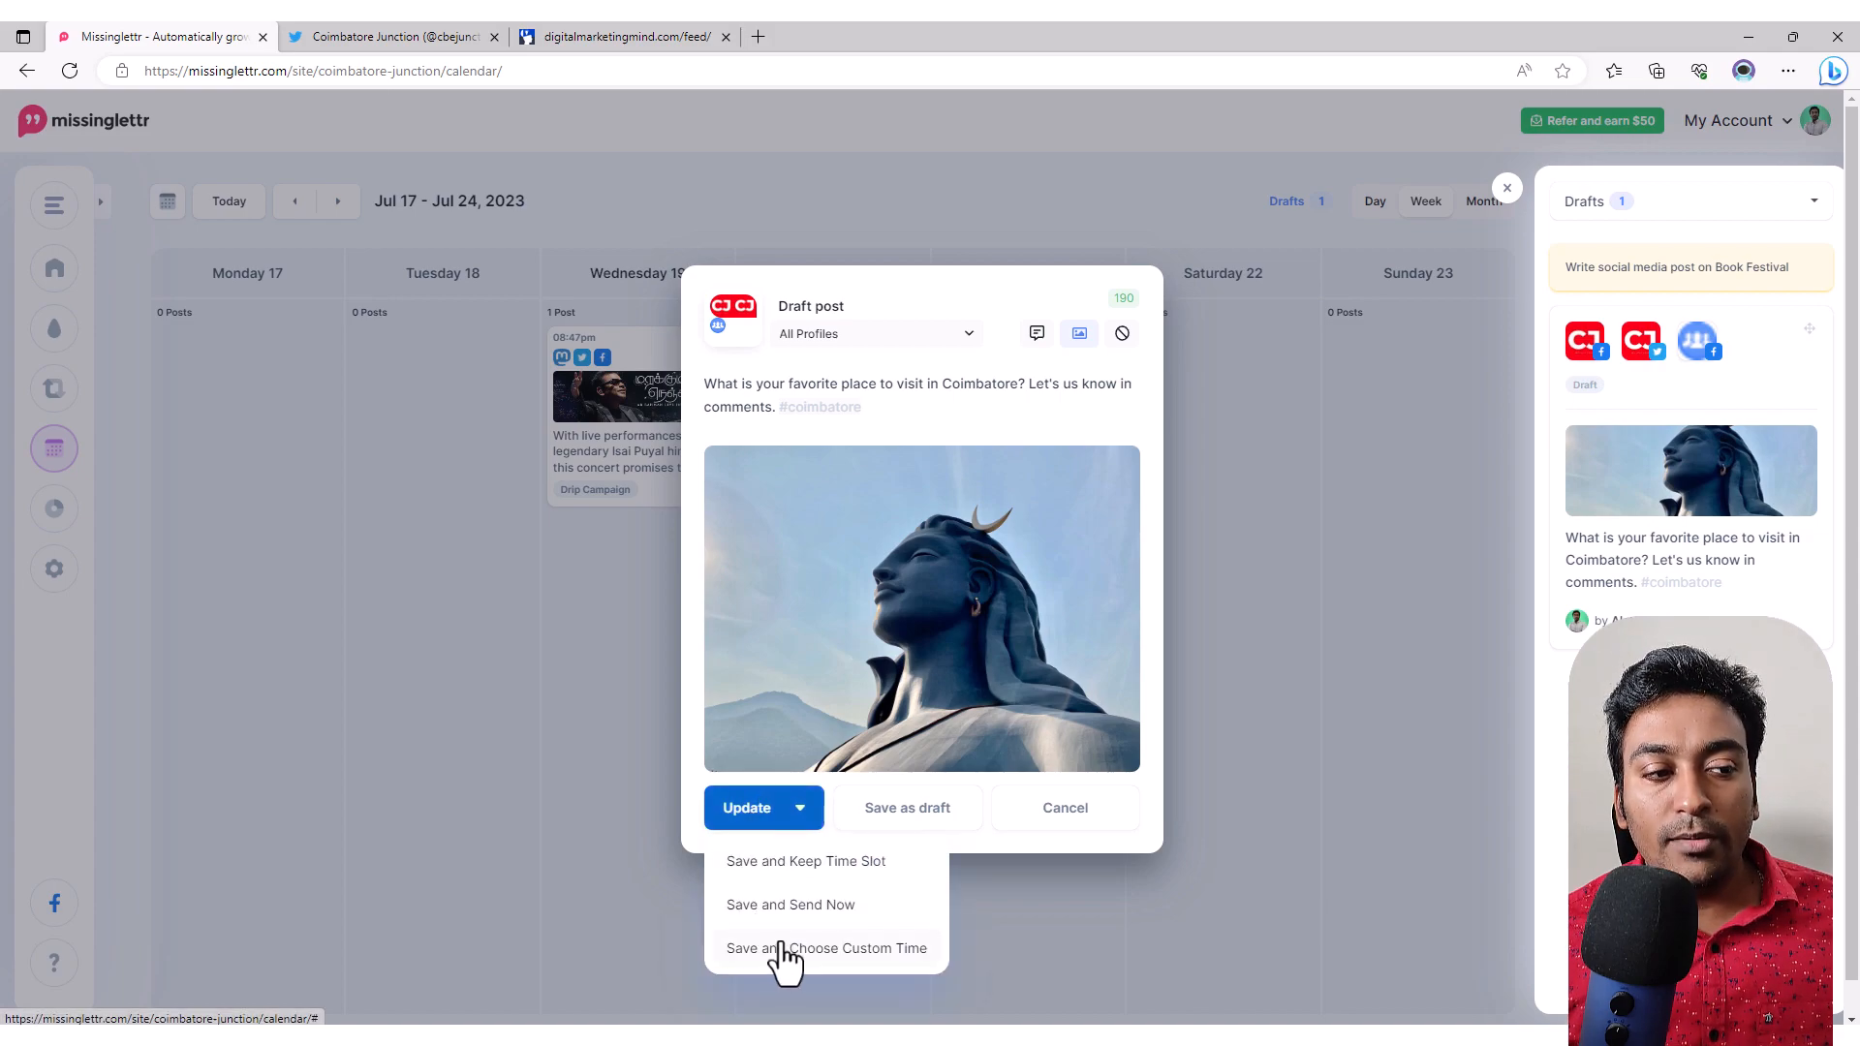
{"action": "left_click", "coordinate": [787, 911]}
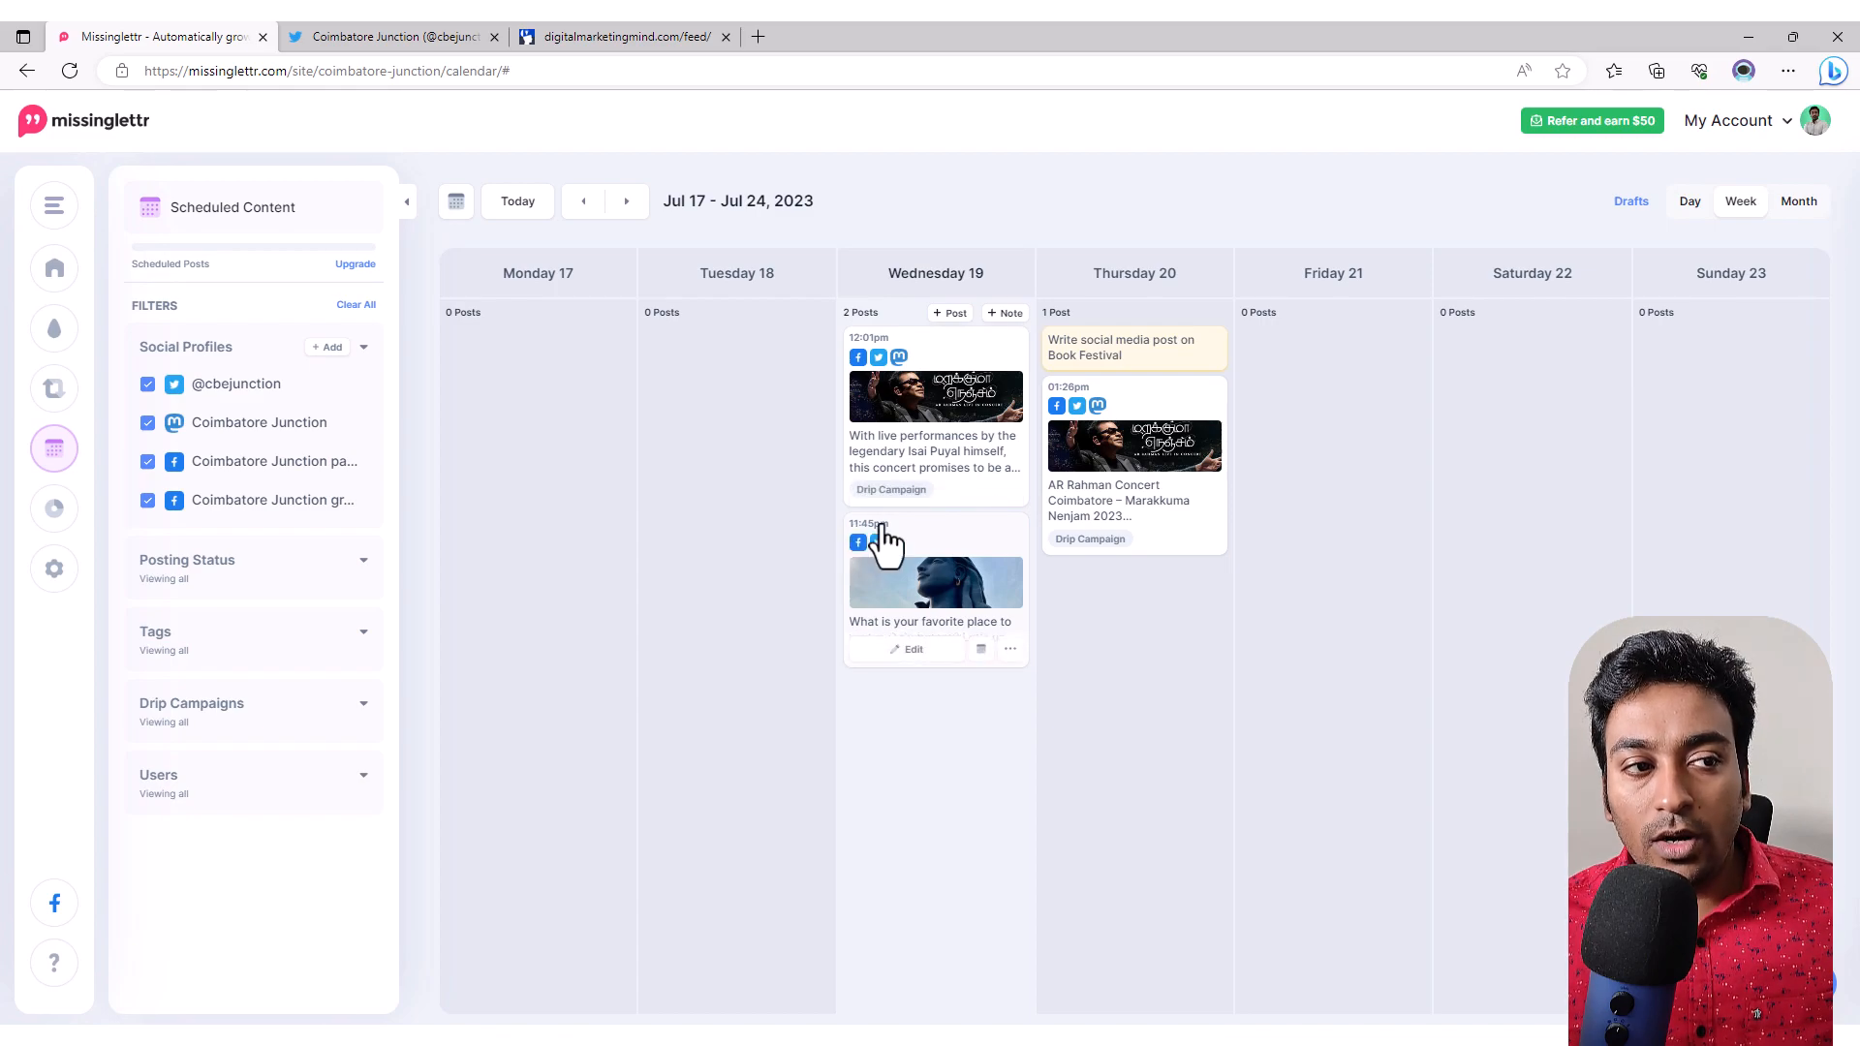
Step: Examine the favorite-place post's sending date and time for each social profile, and return to the calendar
{"action": "left_click", "coordinate": [983, 661]}
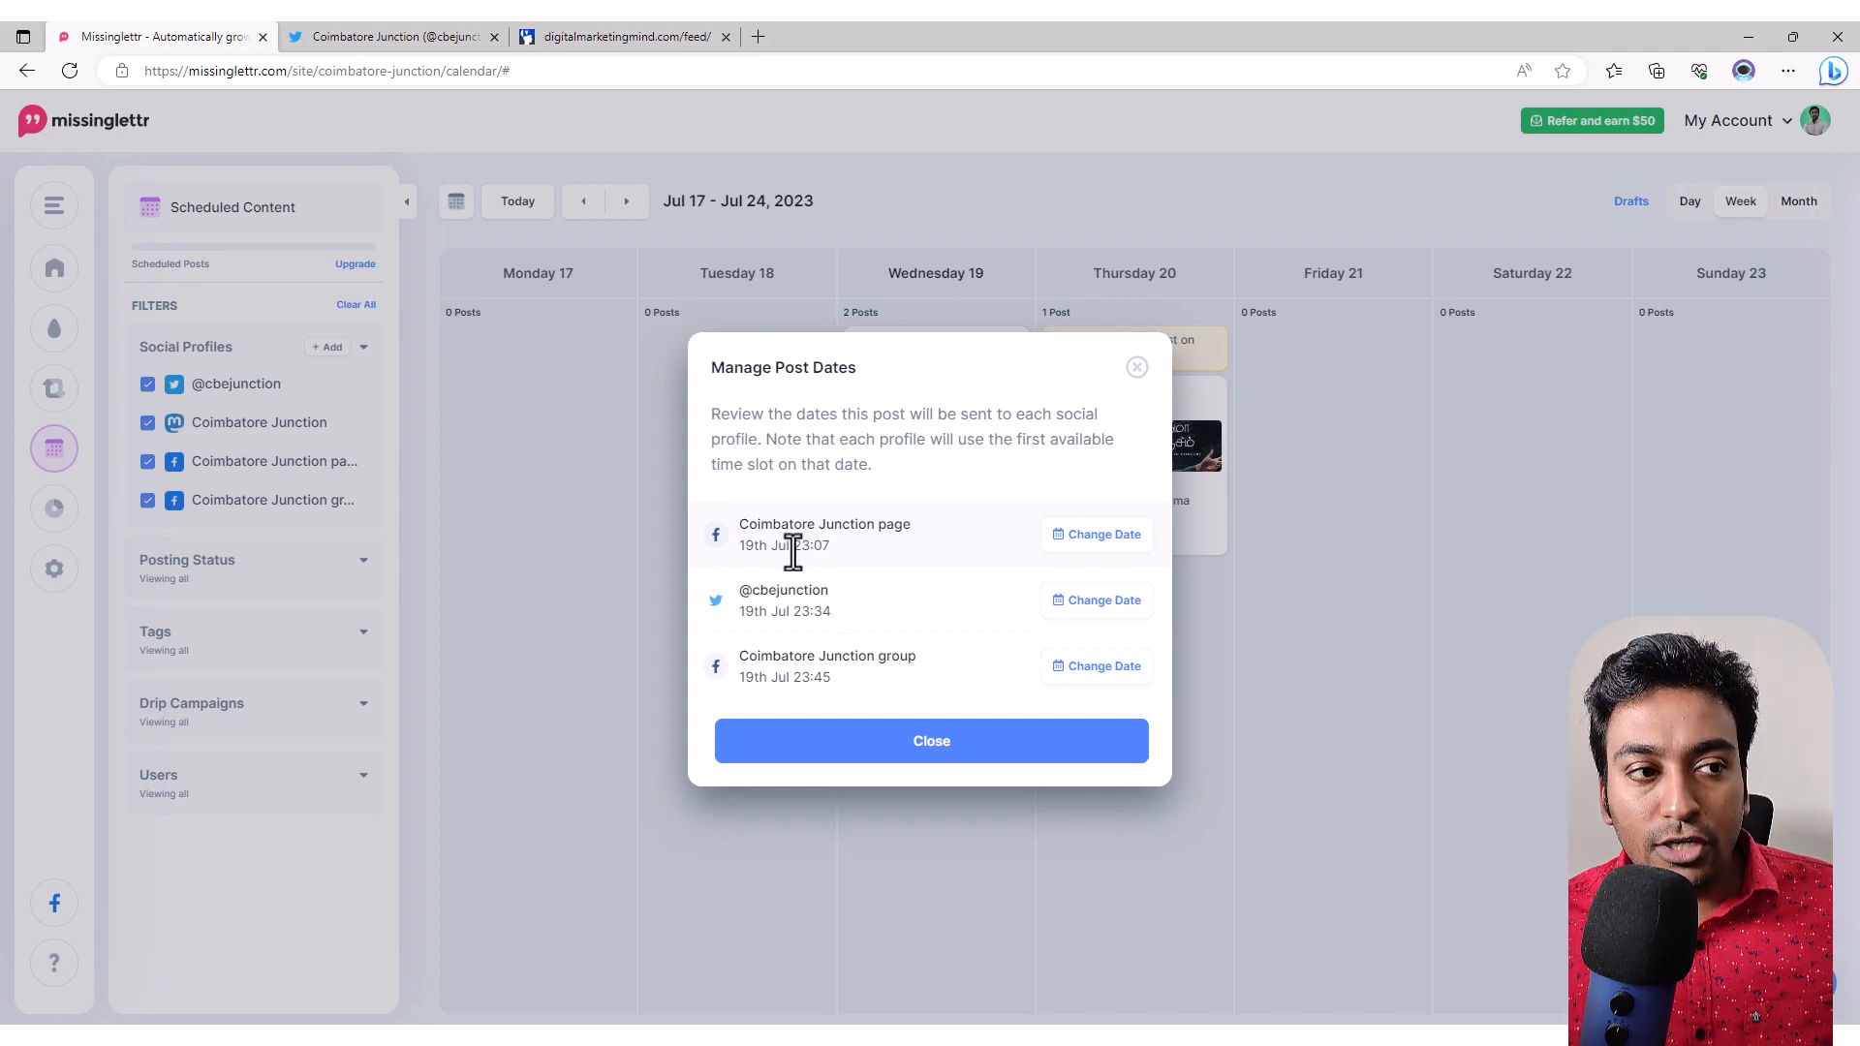
{"action": "left_click_drag", "start_coordinate": [793, 545], "coordinate": [831, 549]}
{"action": "left_click_drag", "start_coordinate": [832, 612], "coordinate": [794, 612]}
{"action": "left_click", "coordinate": [794, 678]}
{"action": "left_click_drag", "start_coordinate": [795, 678], "coordinate": [833, 682]}
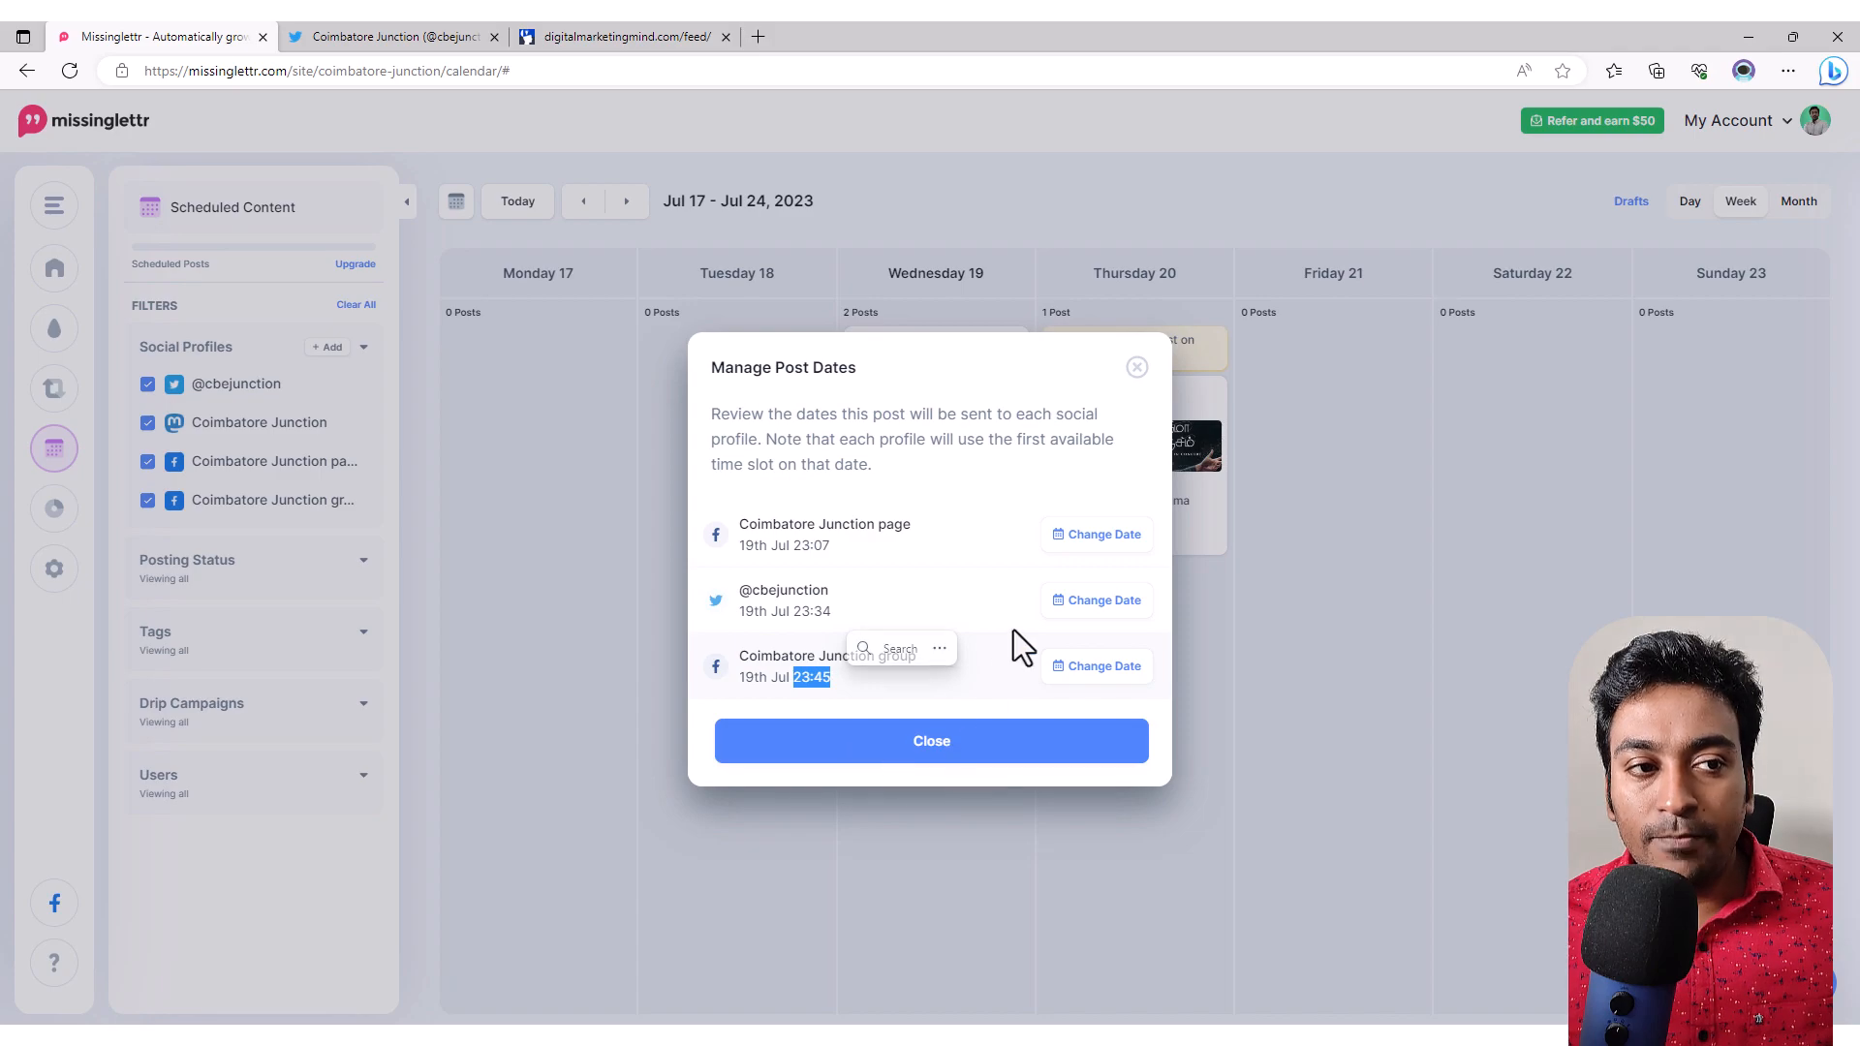
{"action": "left_click", "coordinate": [1137, 370]}
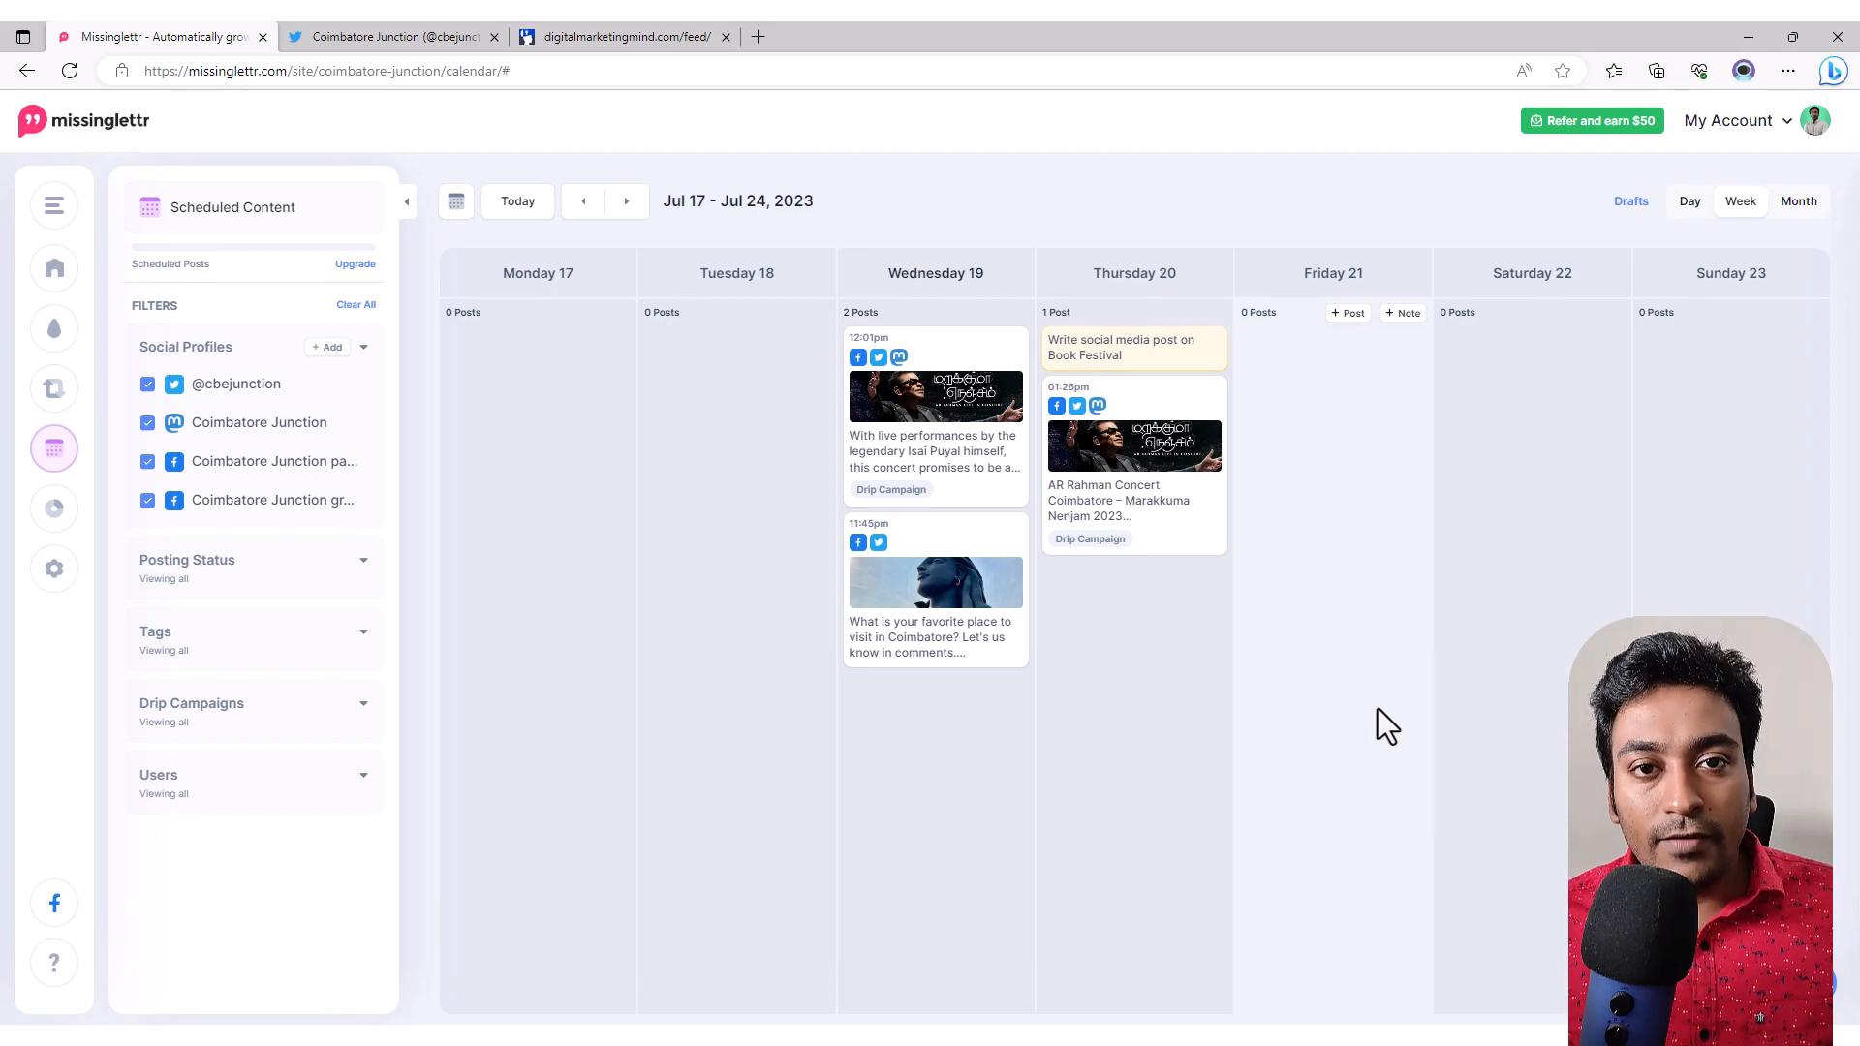
{"action": "mouse_move", "coordinate": [944, 465]}
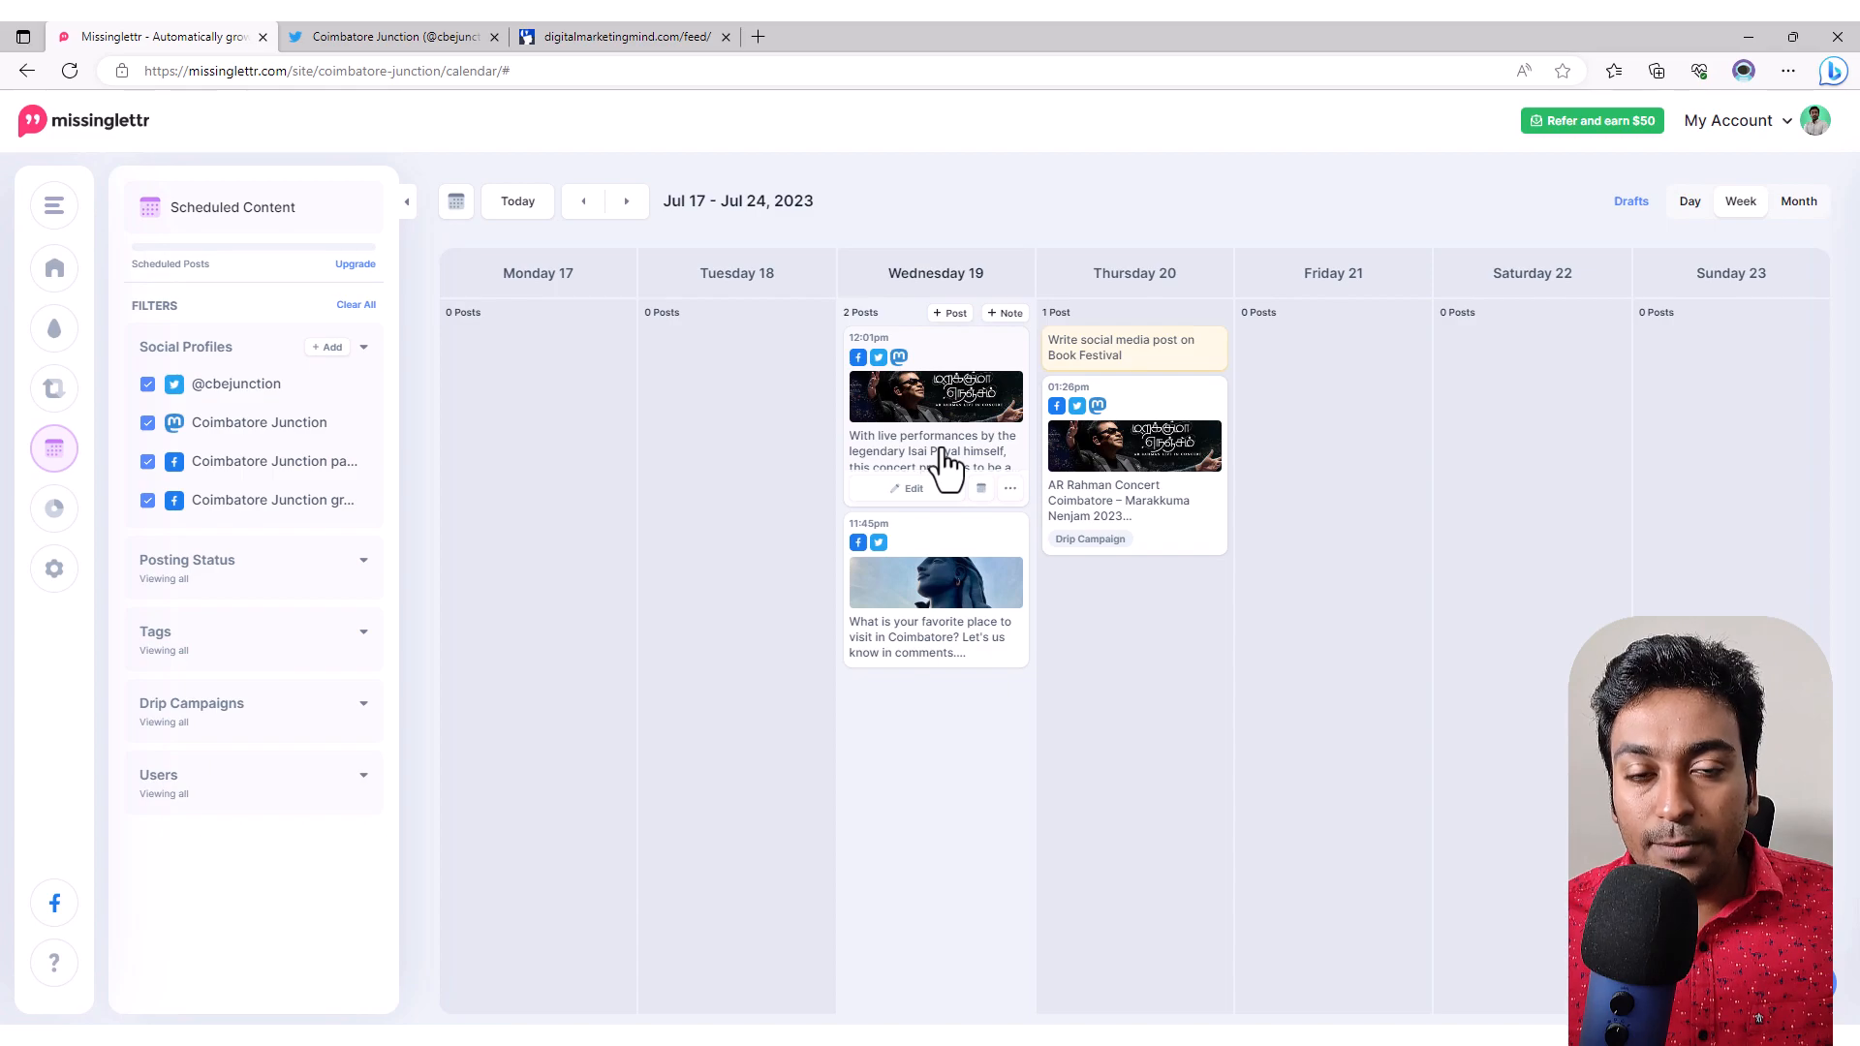
Step: Open the active AR Rahman Concert drip campaign, examine its statistics and scheduled posts, and return to the campaign list
{"action": "mouse_move", "coordinate": [83, 333]}
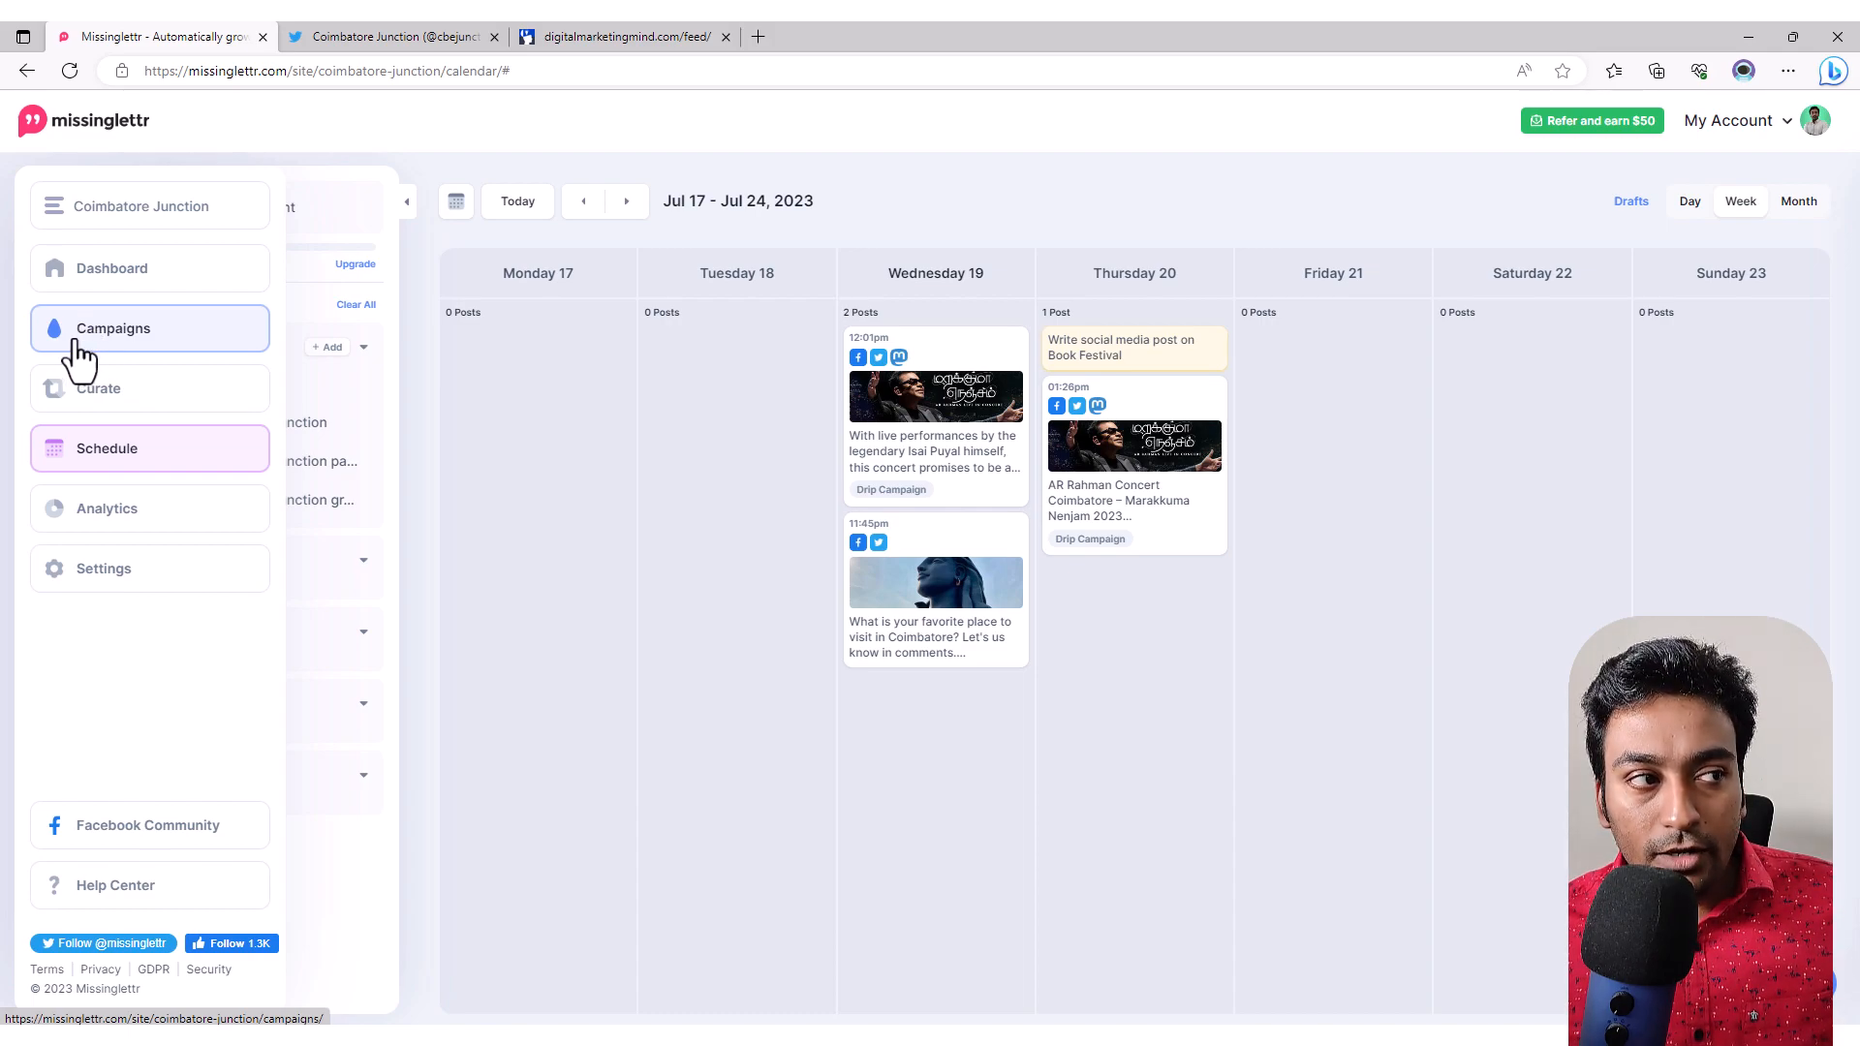
{"action": "left_click", "coordinate": [88, 334]}
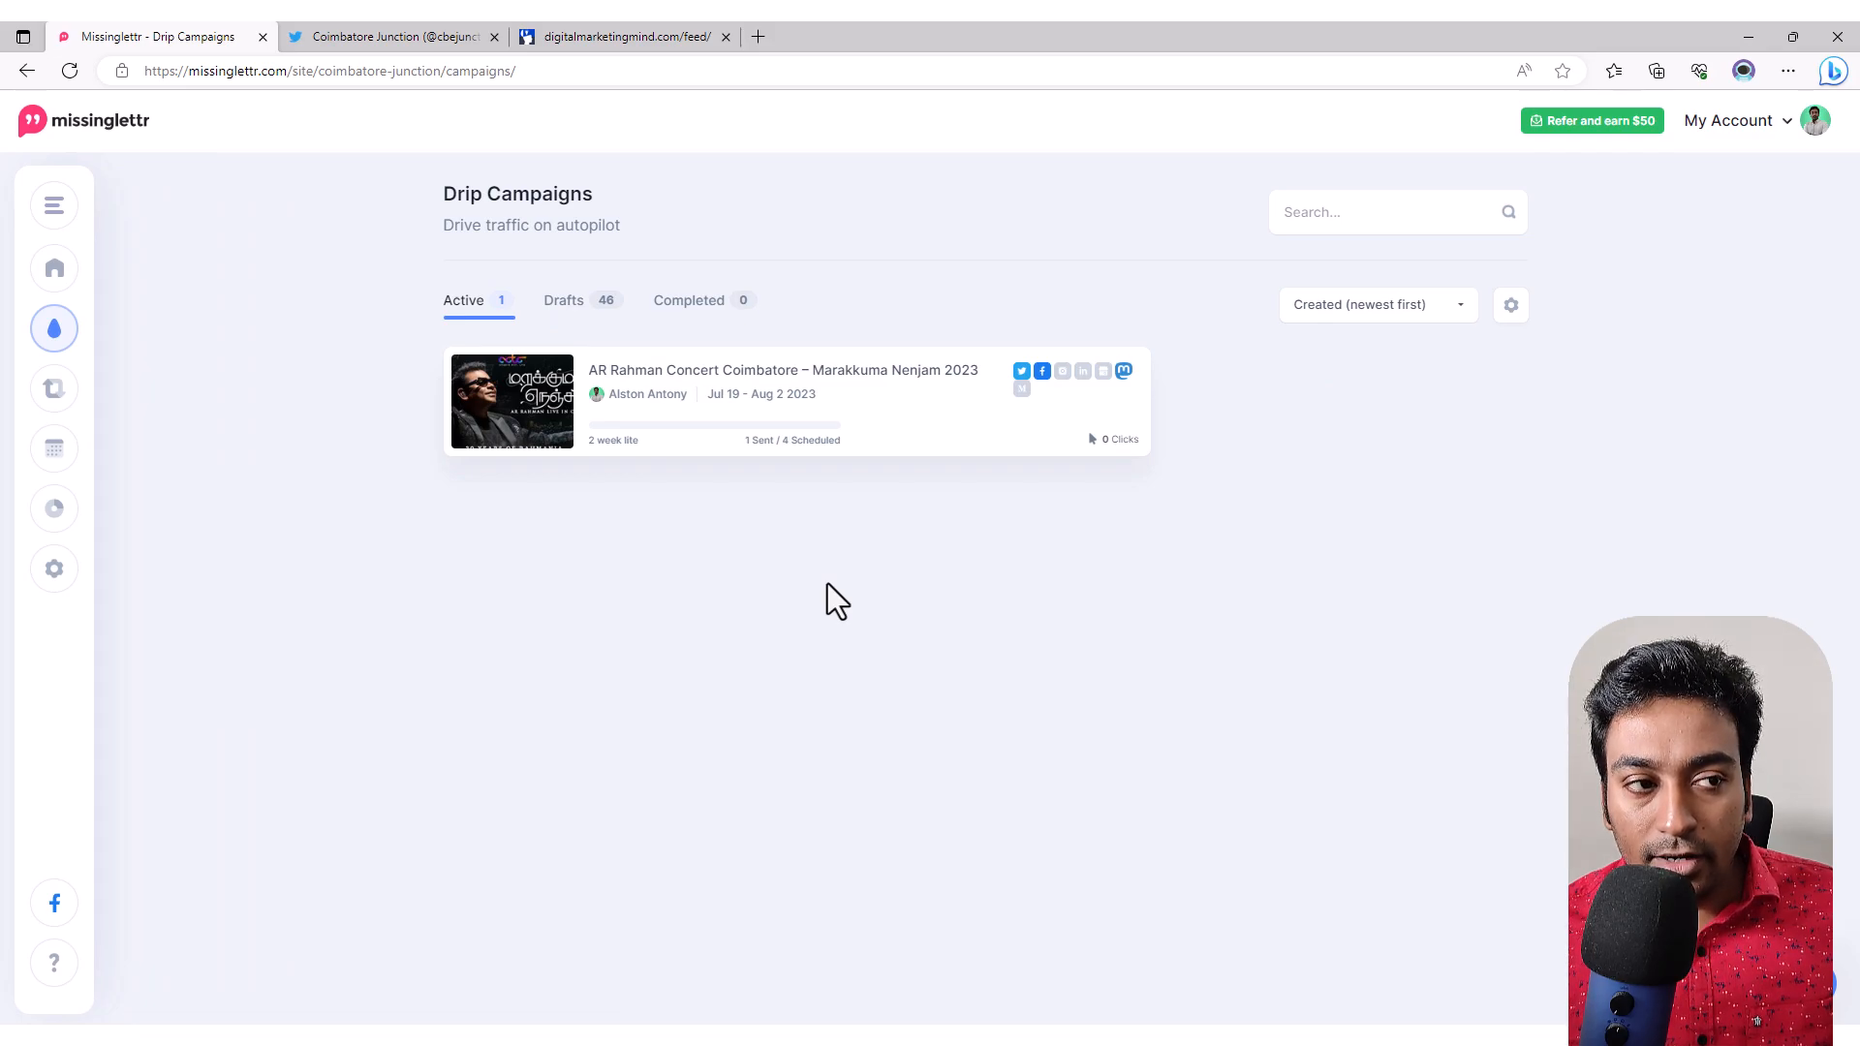
{"action": "mouse_move", "coordinate": [602, 445]}
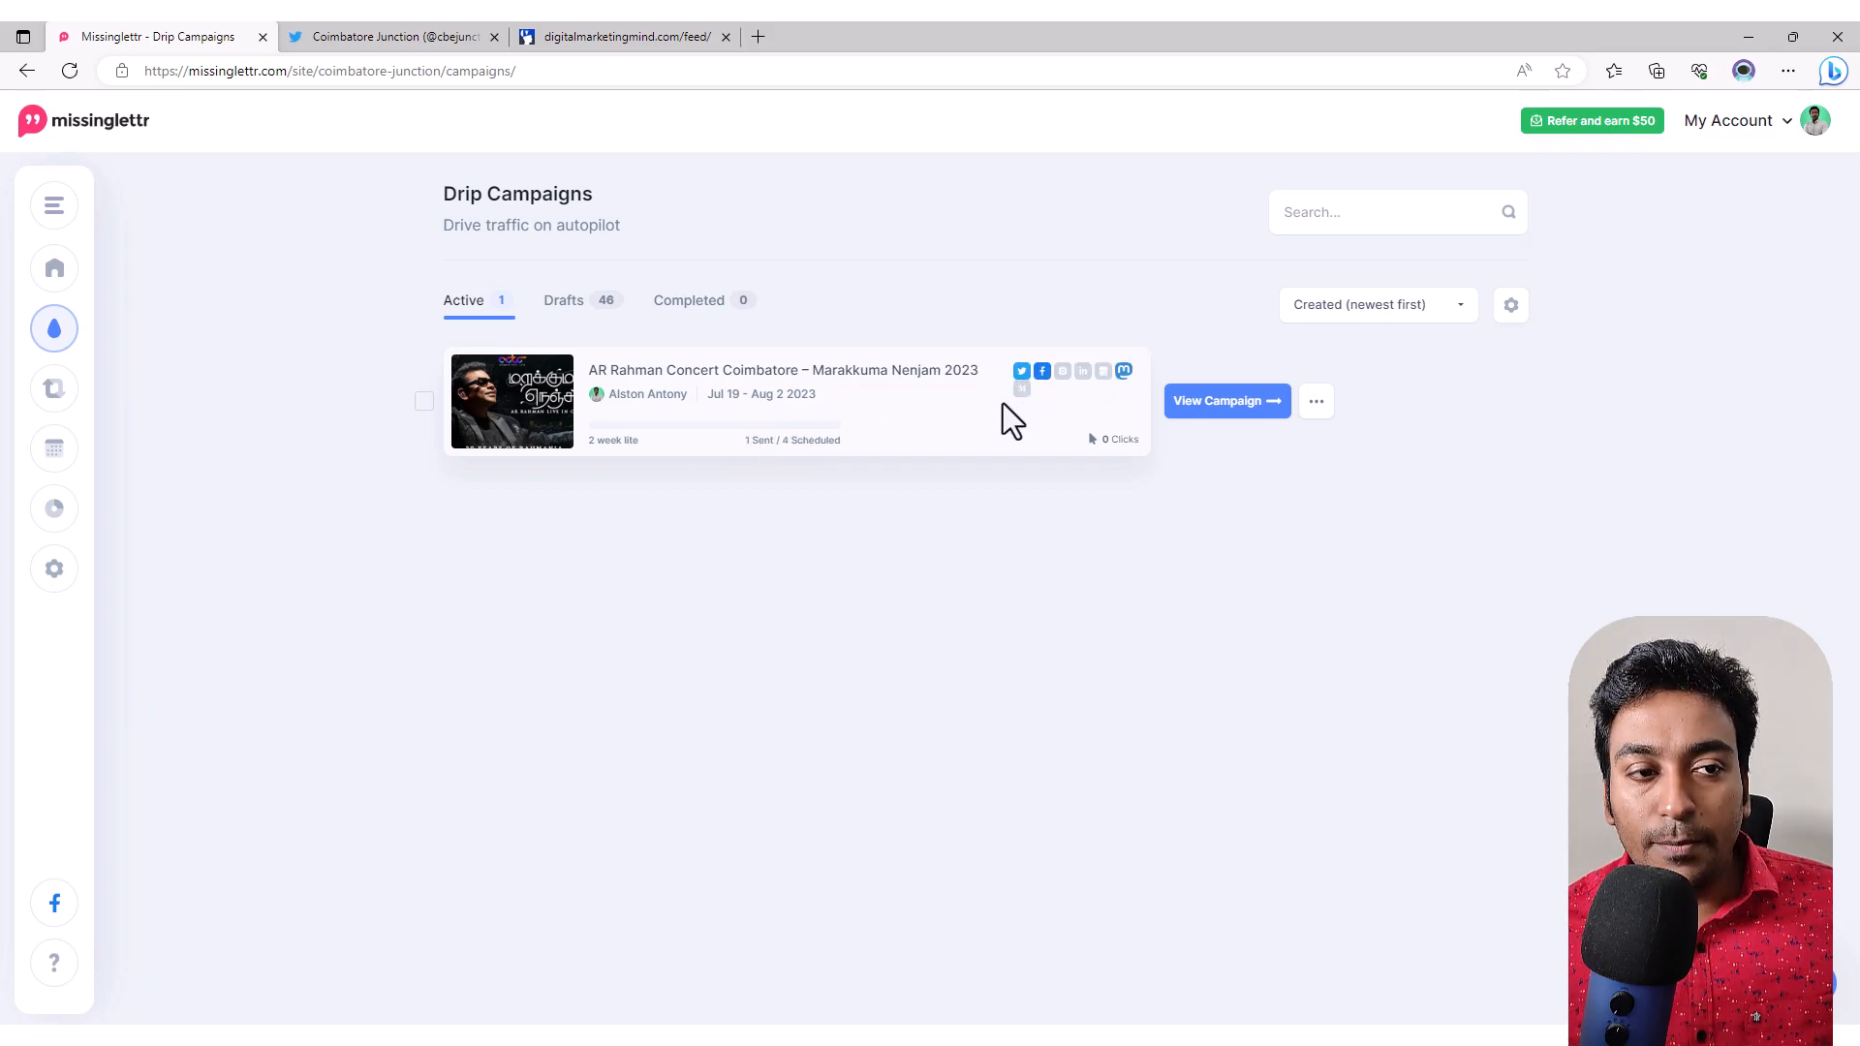
{"action": "left_click", "coordinate": [1256, 415]}
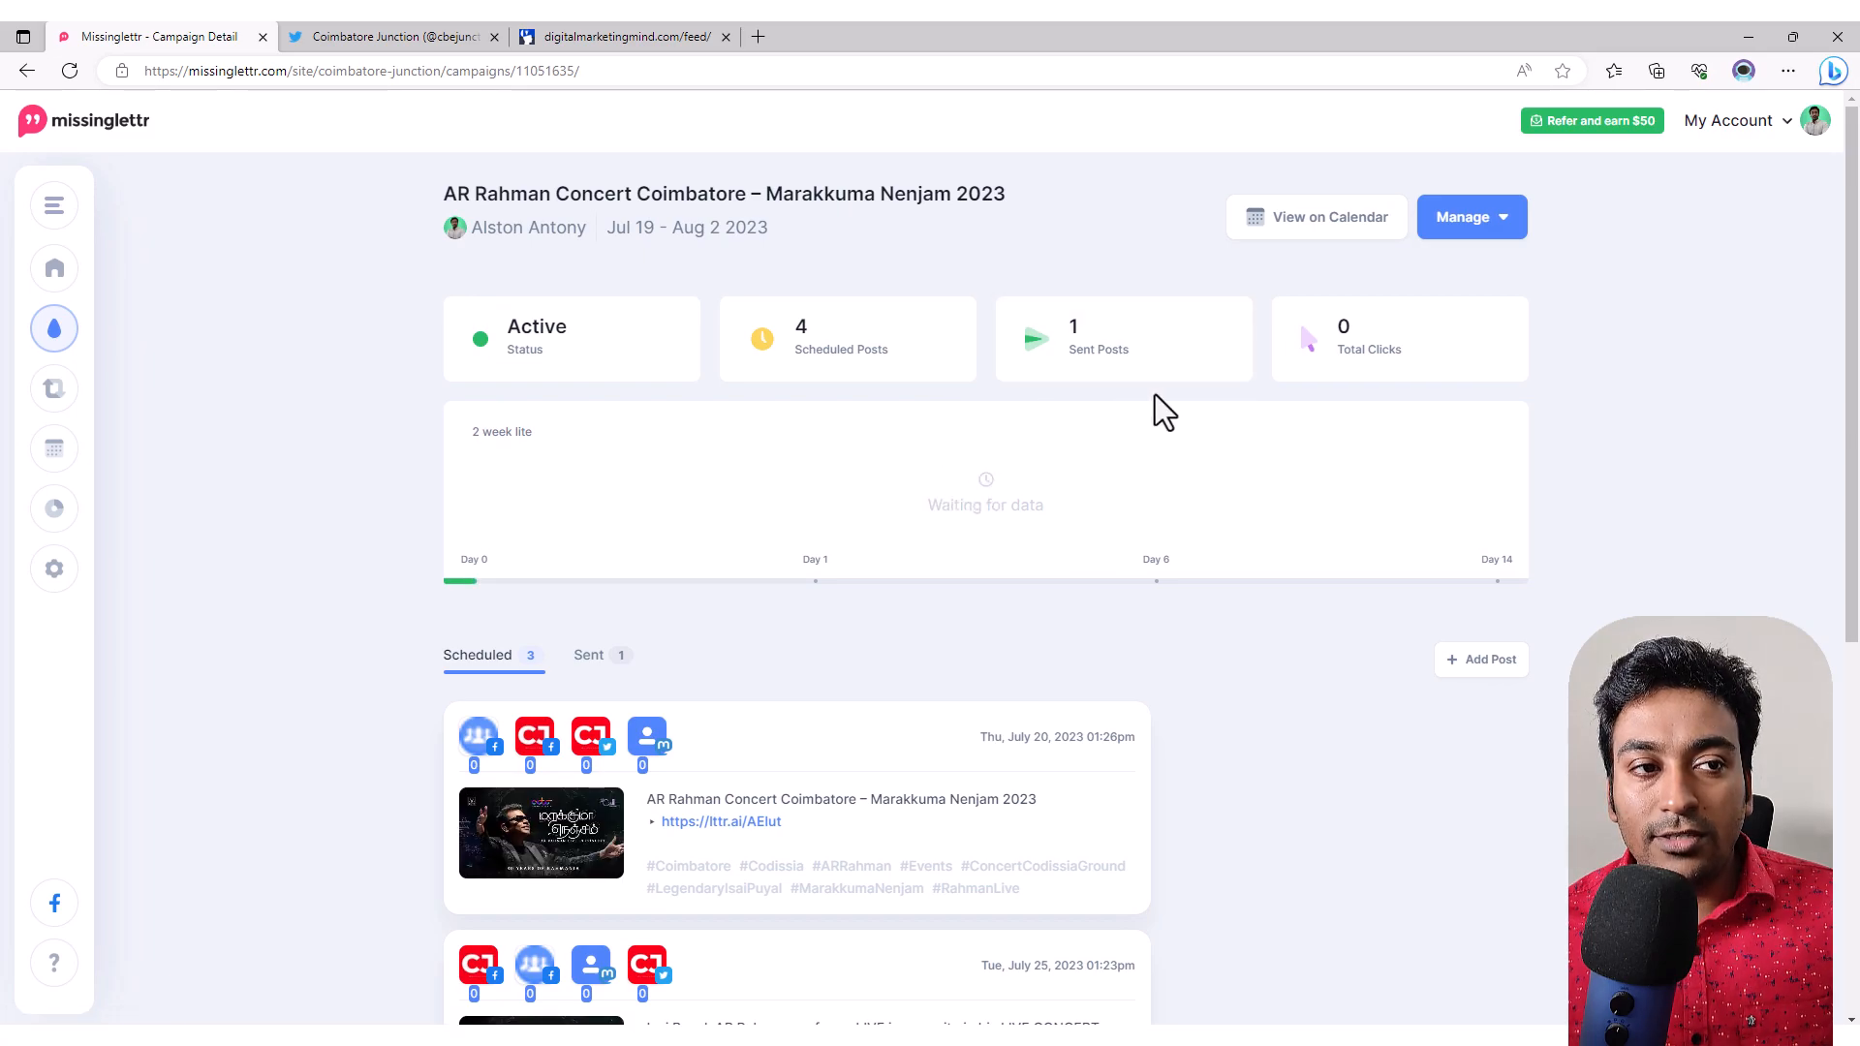
{"action": "scroll", "coordinate": [1397, 708], "scroll_direction": "down", "scroll_amount": 5}
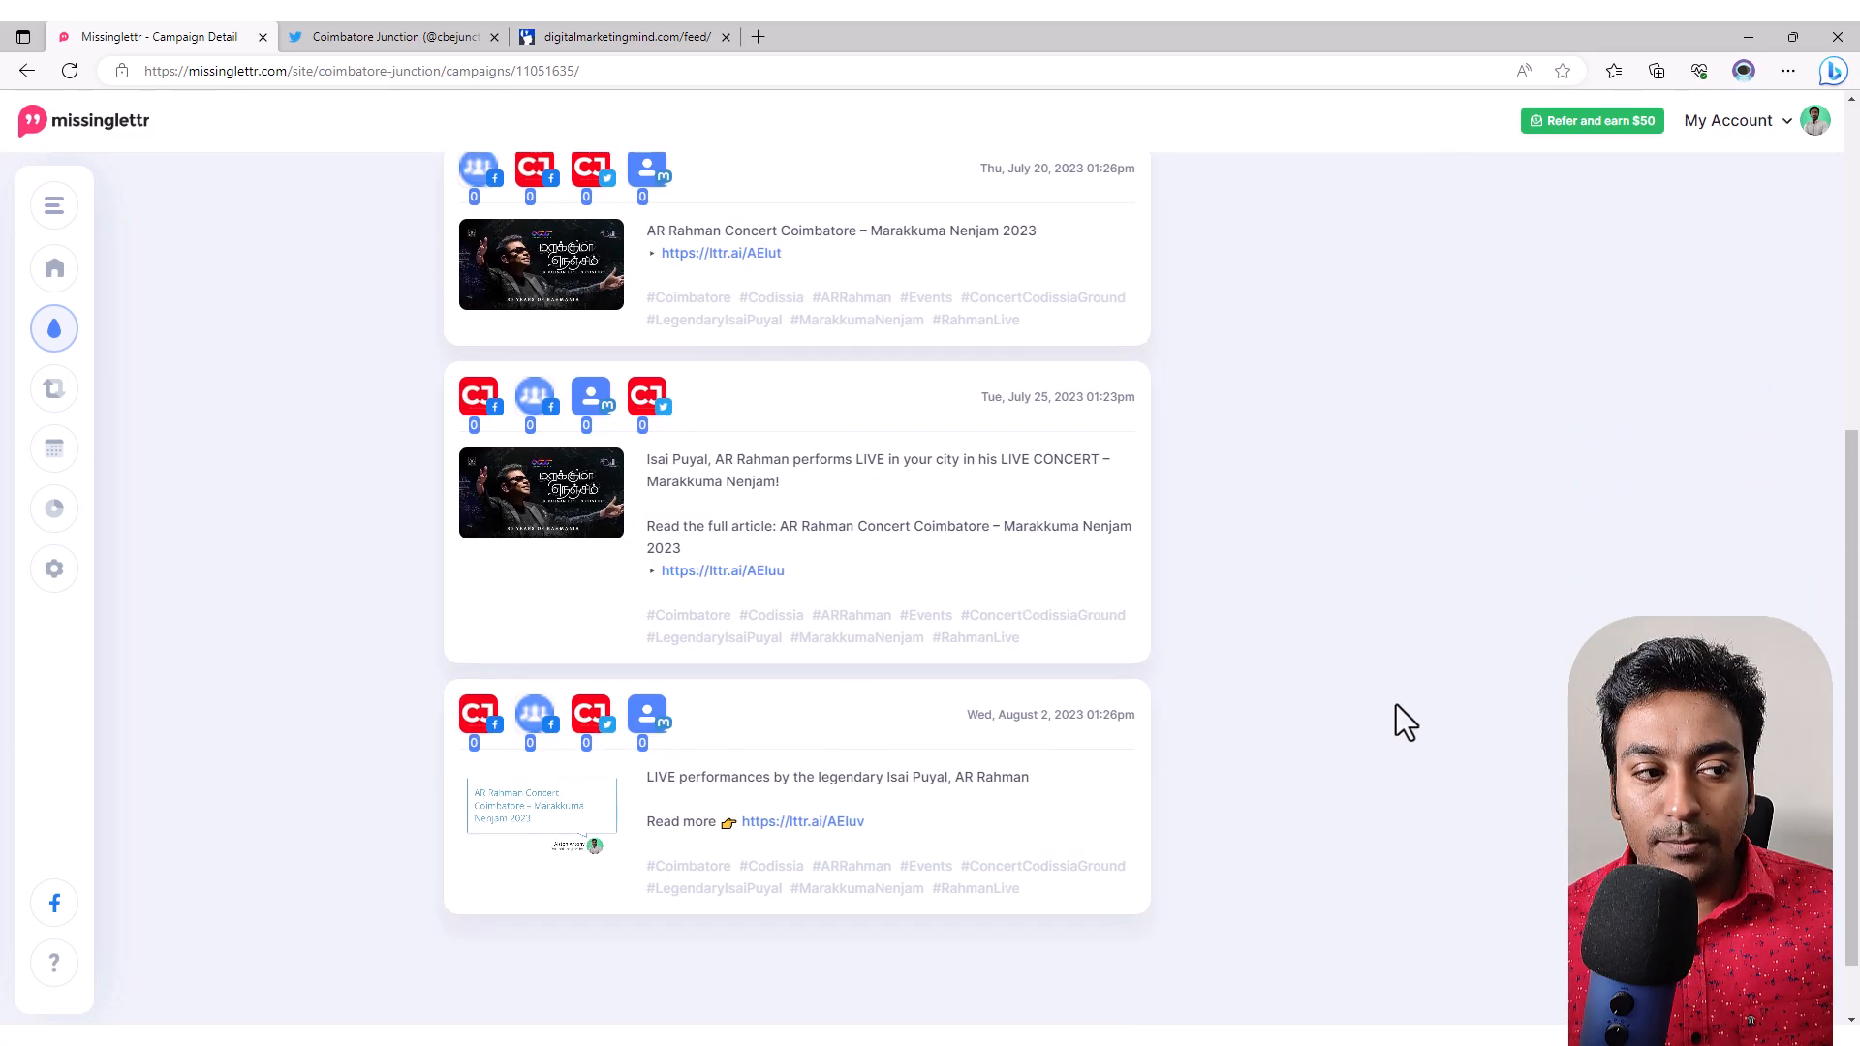
{"action": "scroll", "coordinate": [1397, 722], "scroll_direction": "up", "scroll_amount": 5}
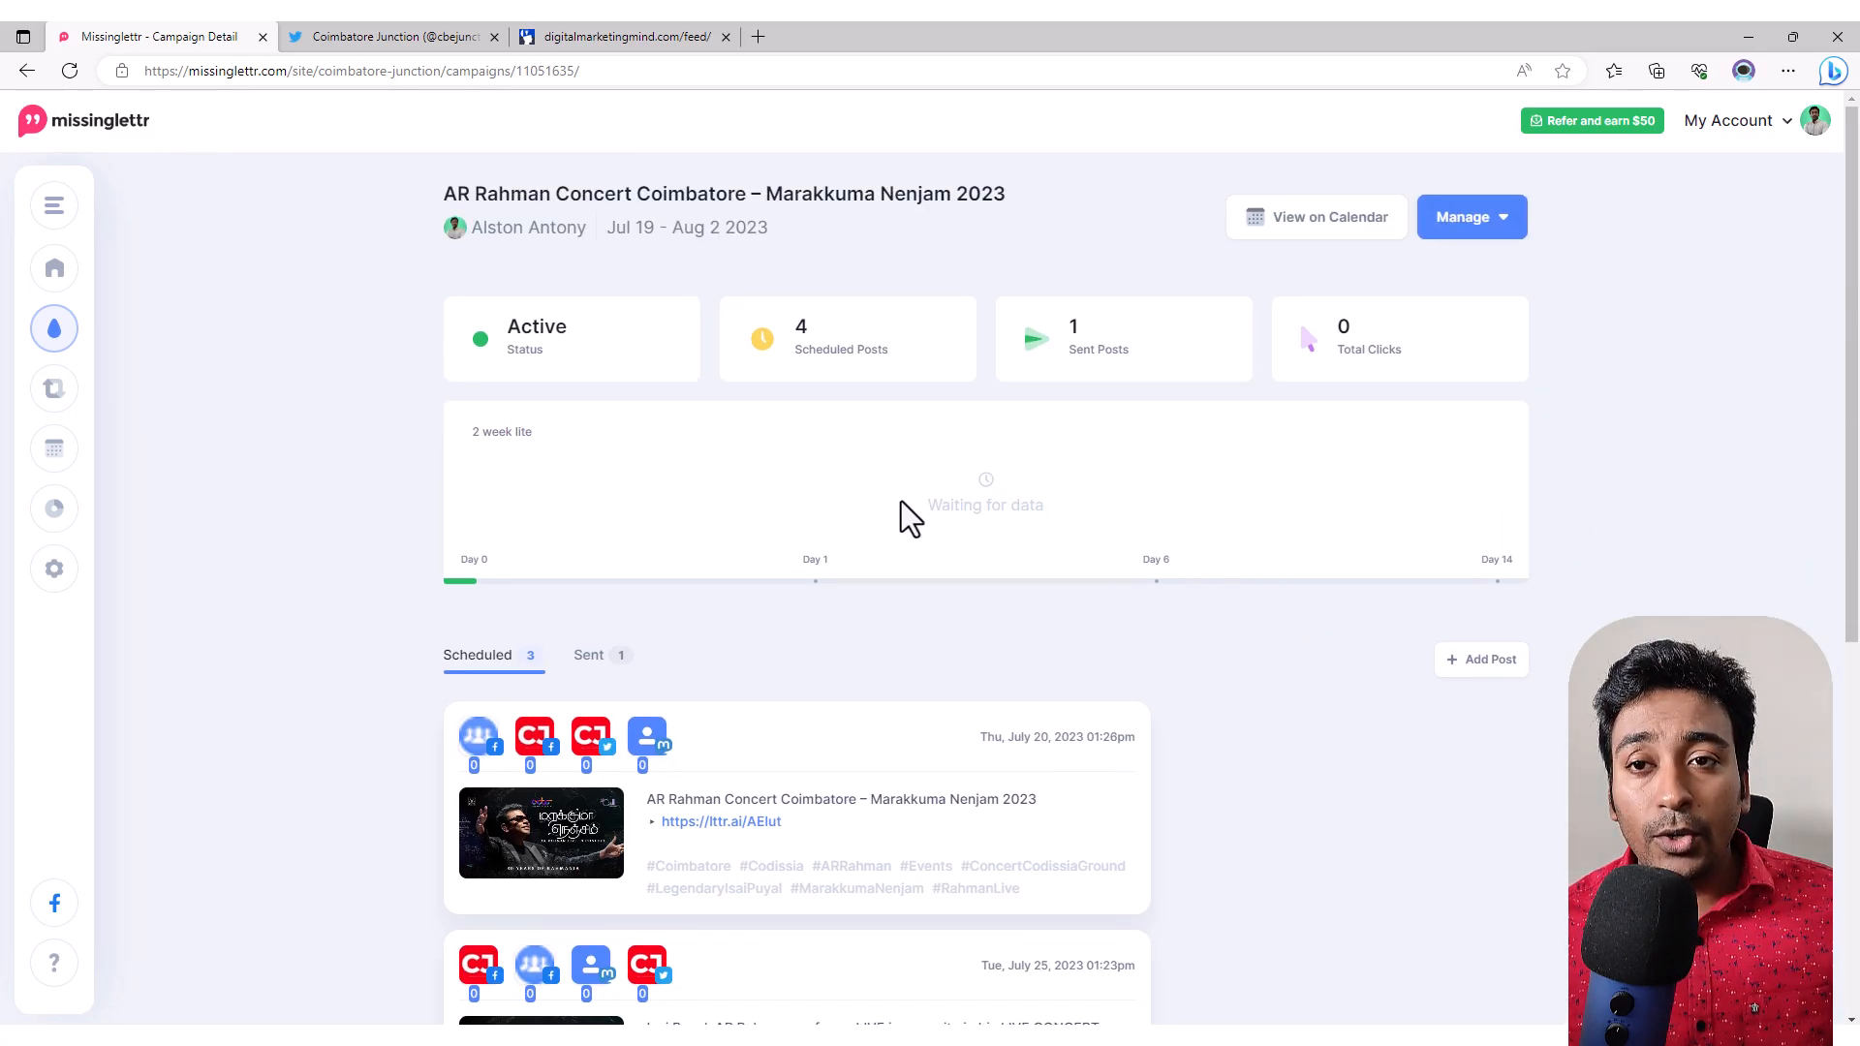
{"action": "left_click", "coordinate": [26, 71]}
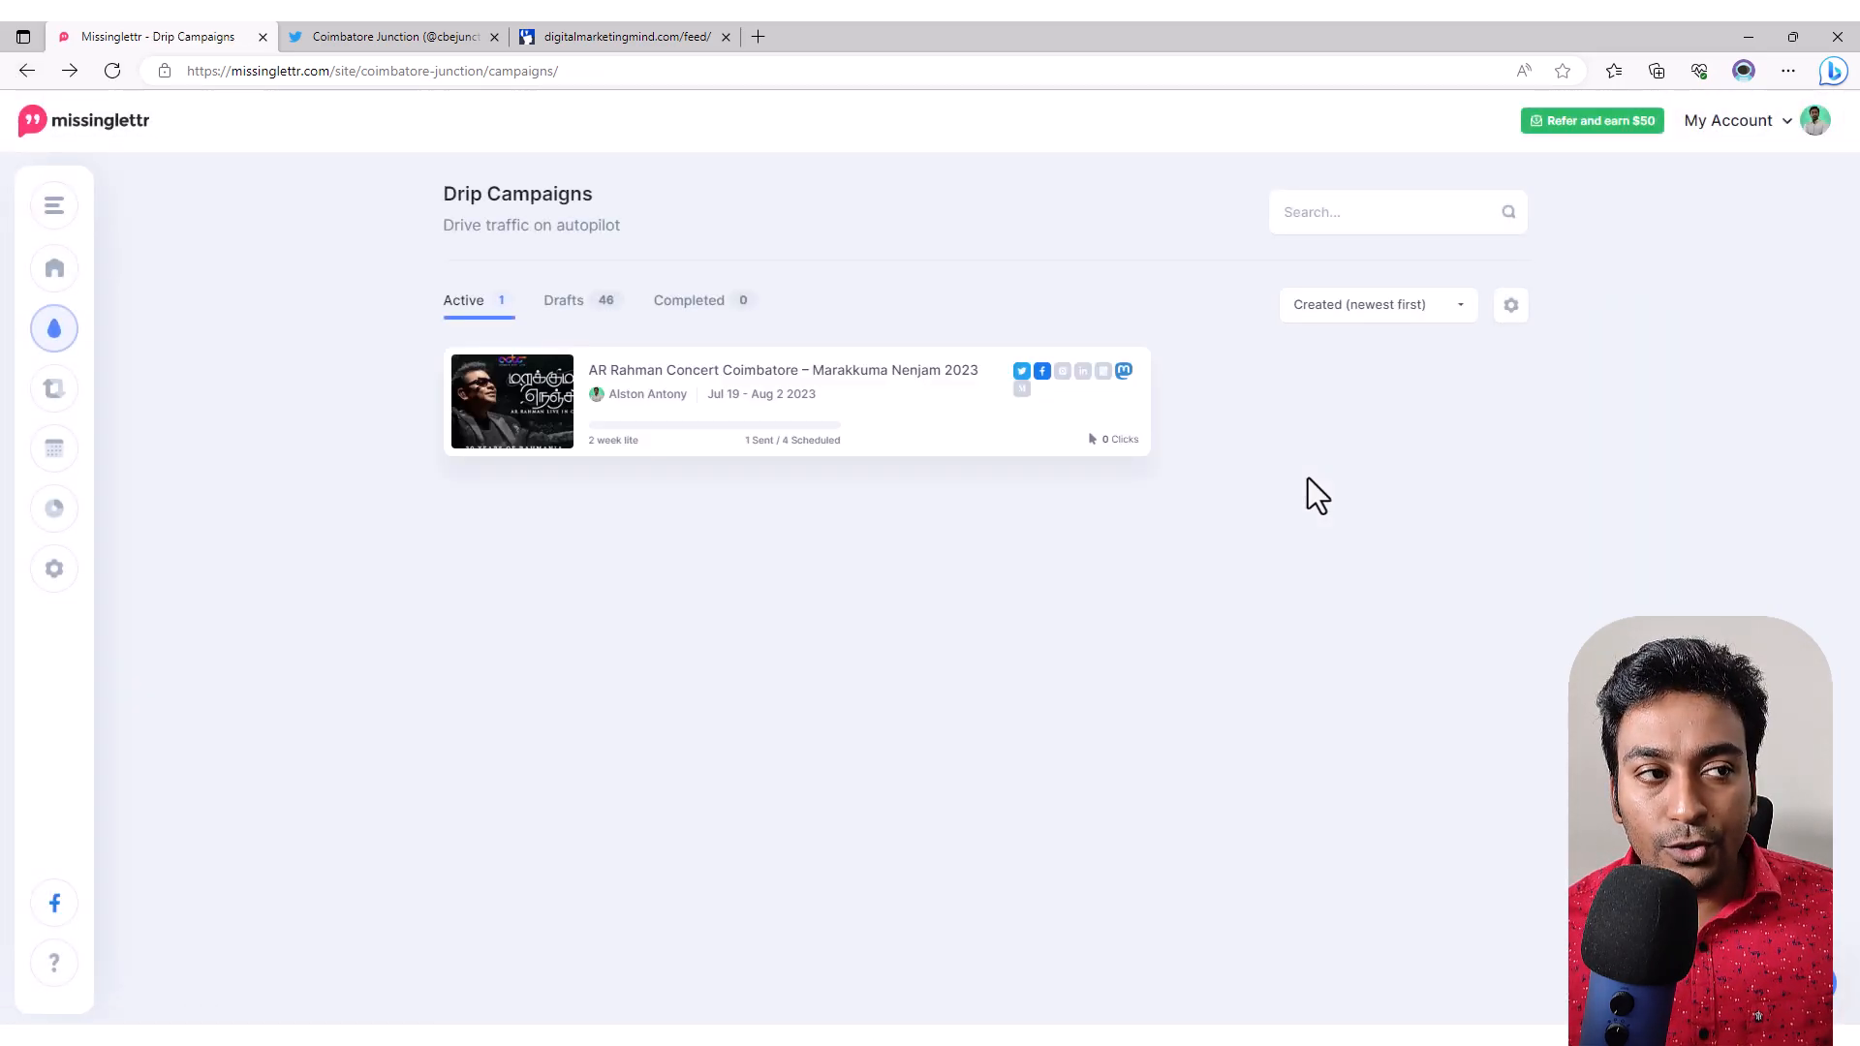
Step: Browse the draft drip campaigns, go to the second page of drafts, and check the available sort orders
{"action": "left_click", "coordinate": [561, 302]}
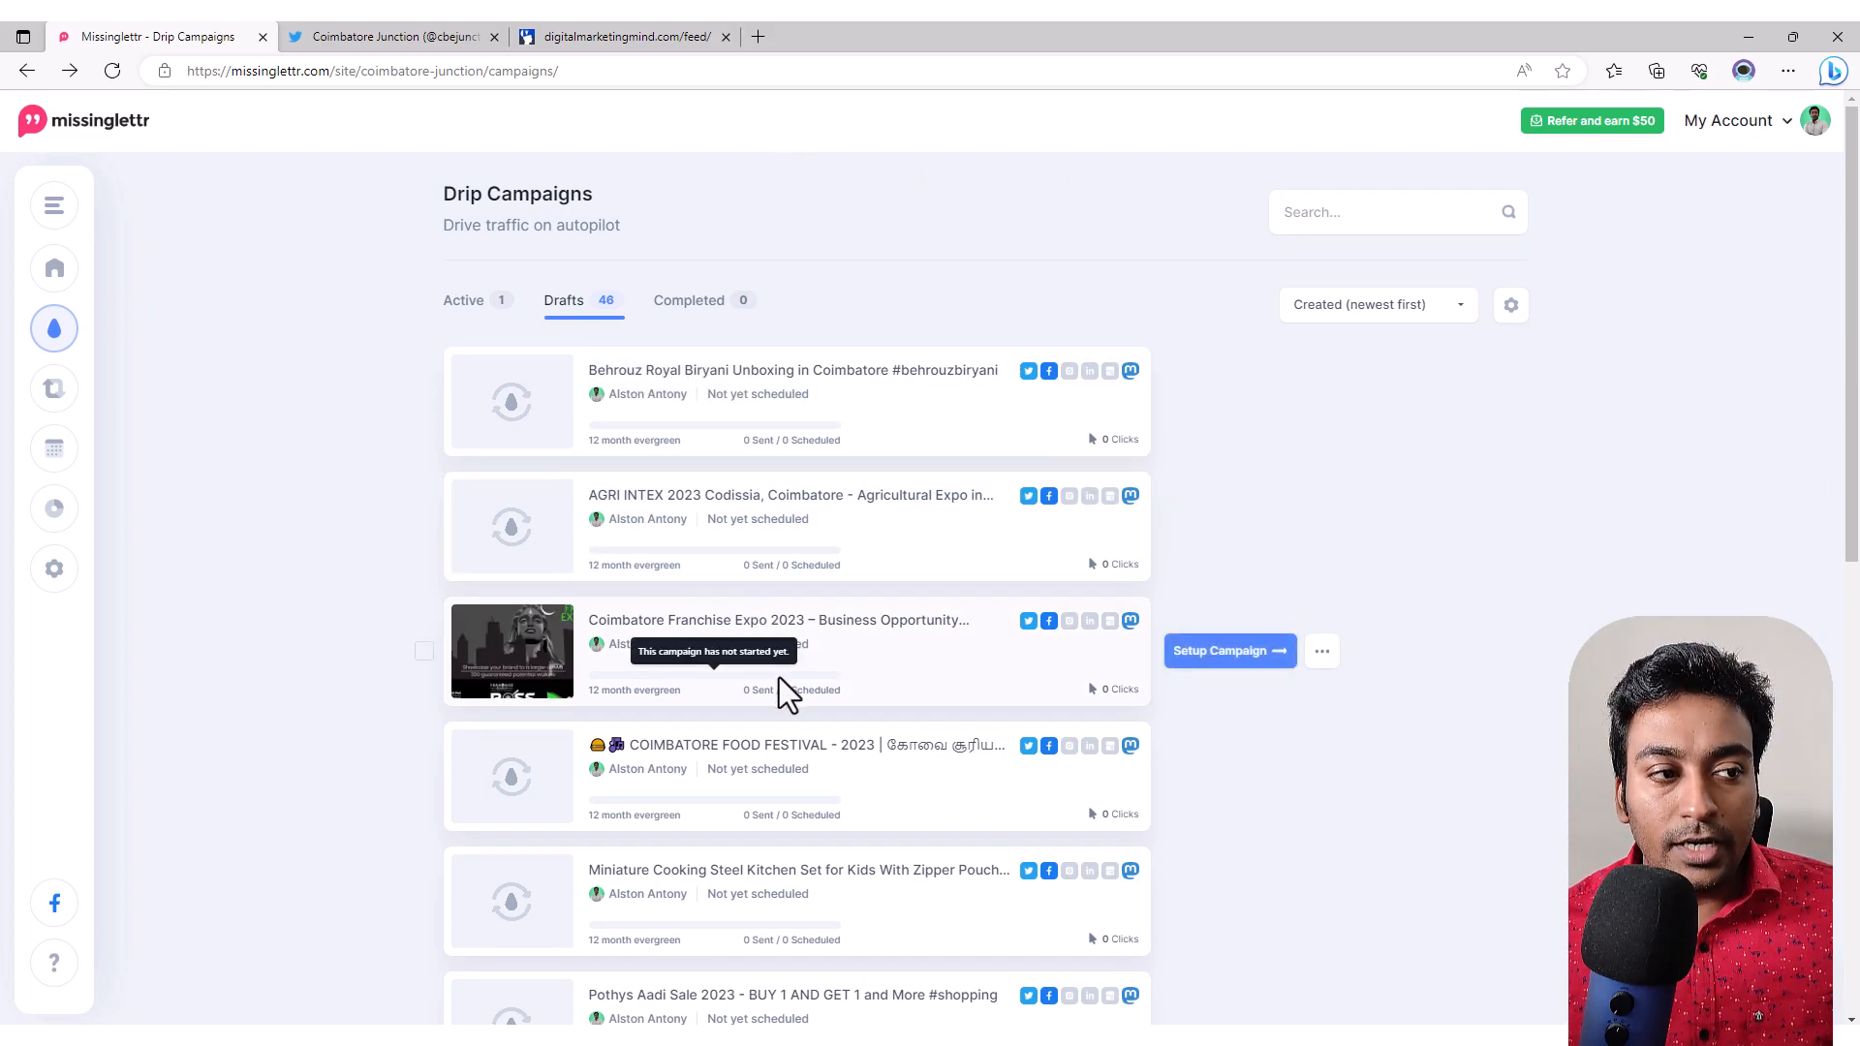
{"action": "scroll", "coordinate": [787, 693], "scroll_direction": "down", "scroll_amount": 7}
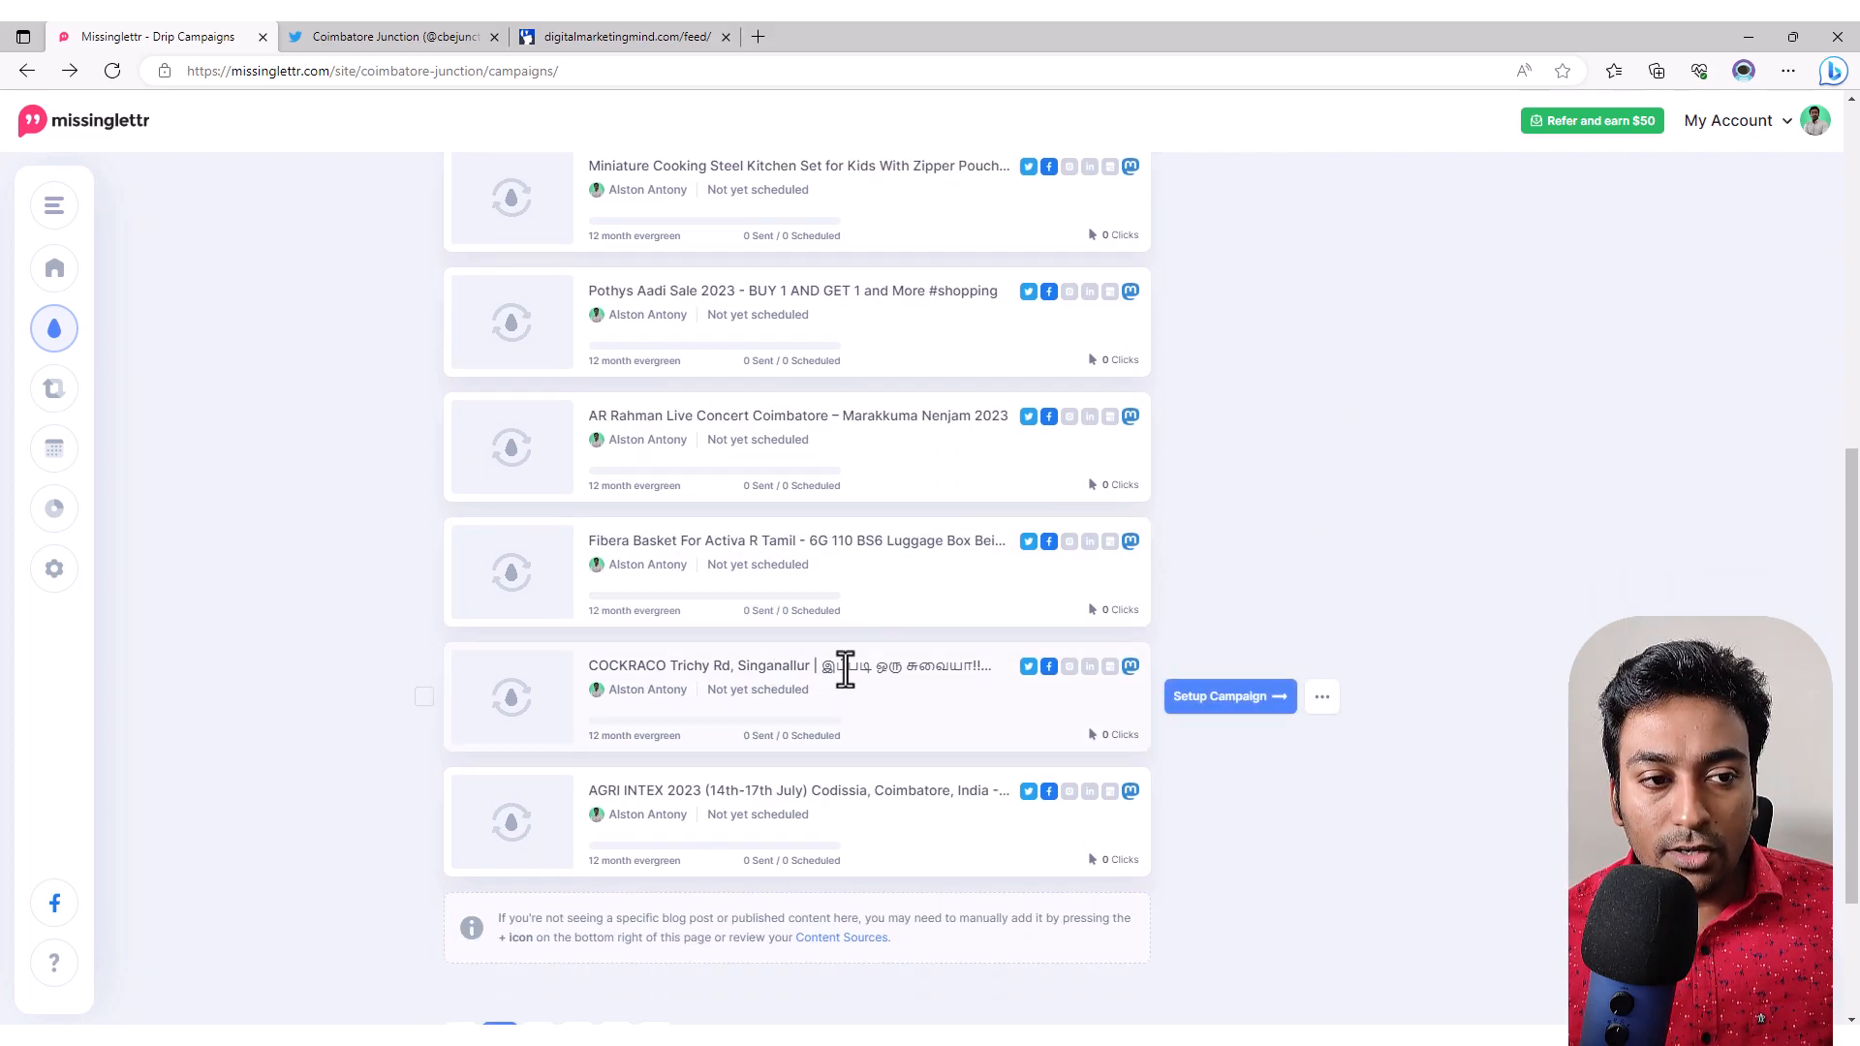
{"action": "scroll", "coordinate": [845, 669], "scroll_direction": "up", "scroll_amount": 7}
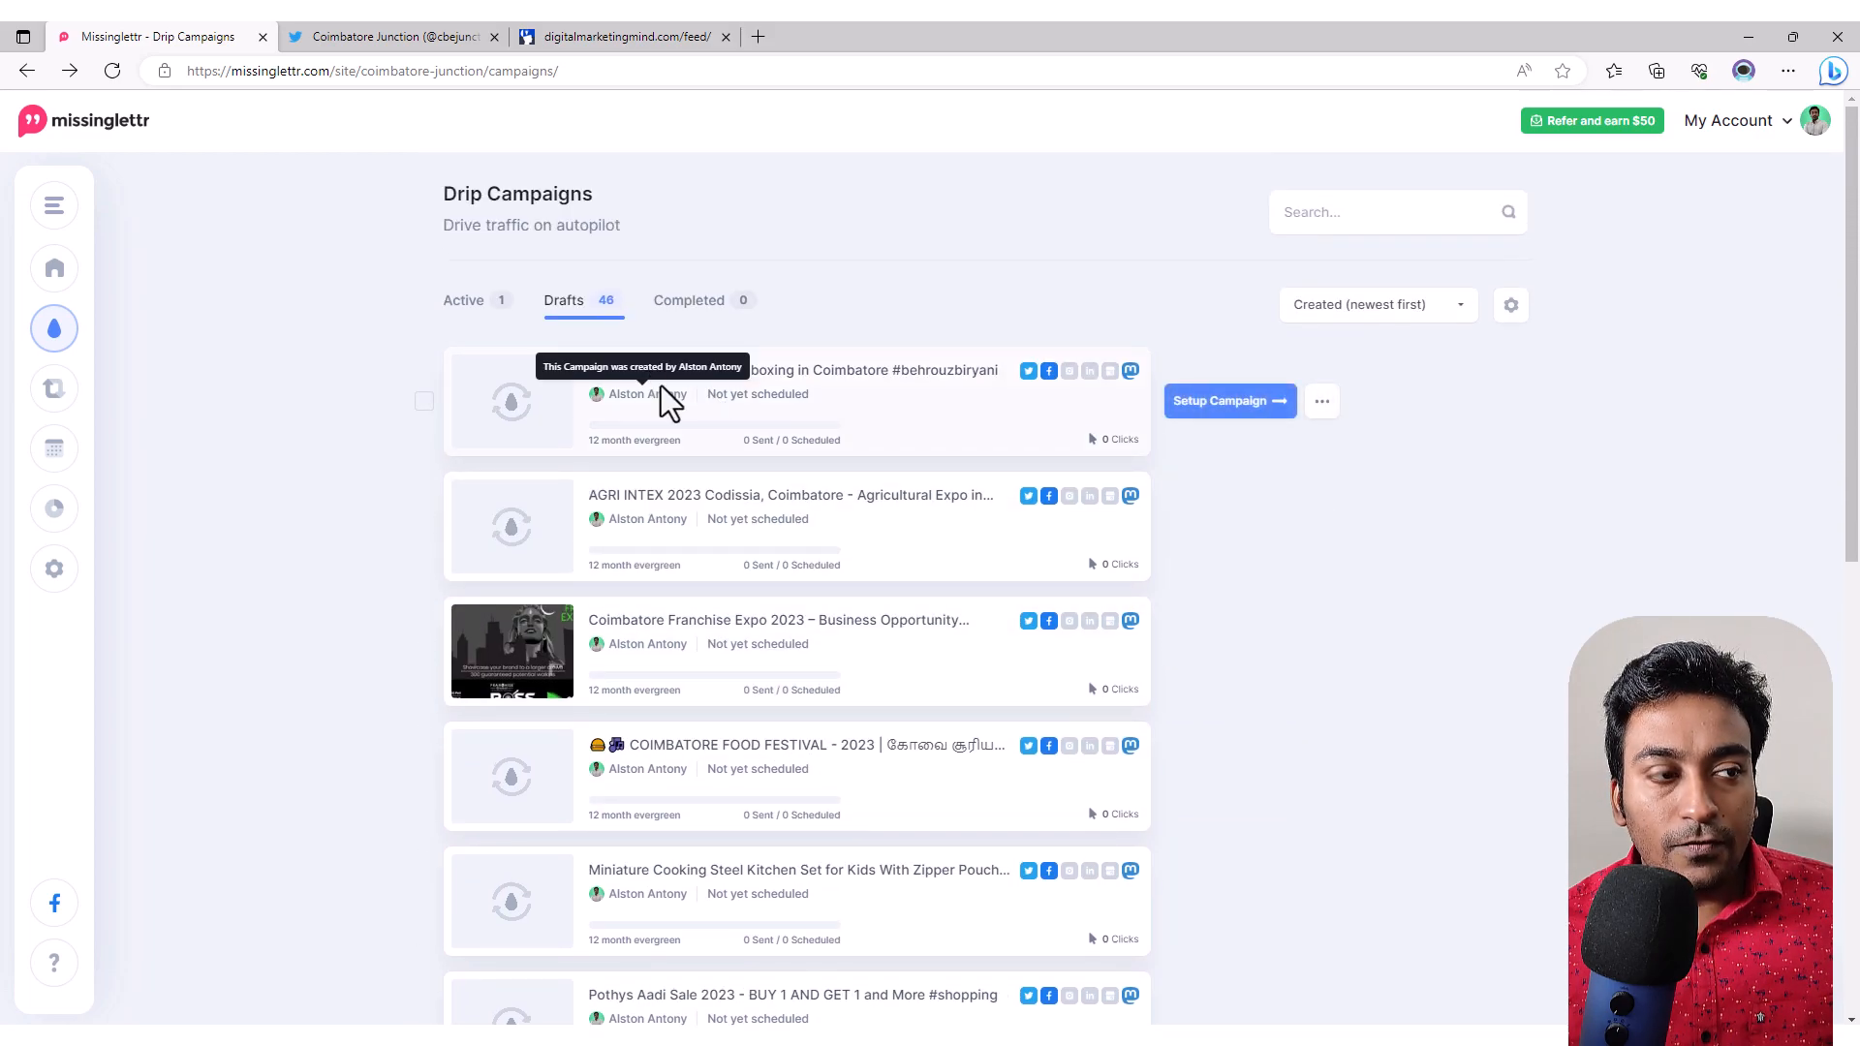
{"action": "scroll", "coordinate": [829, 572], "scroll_direction": "down", "scroll_amount": 10}
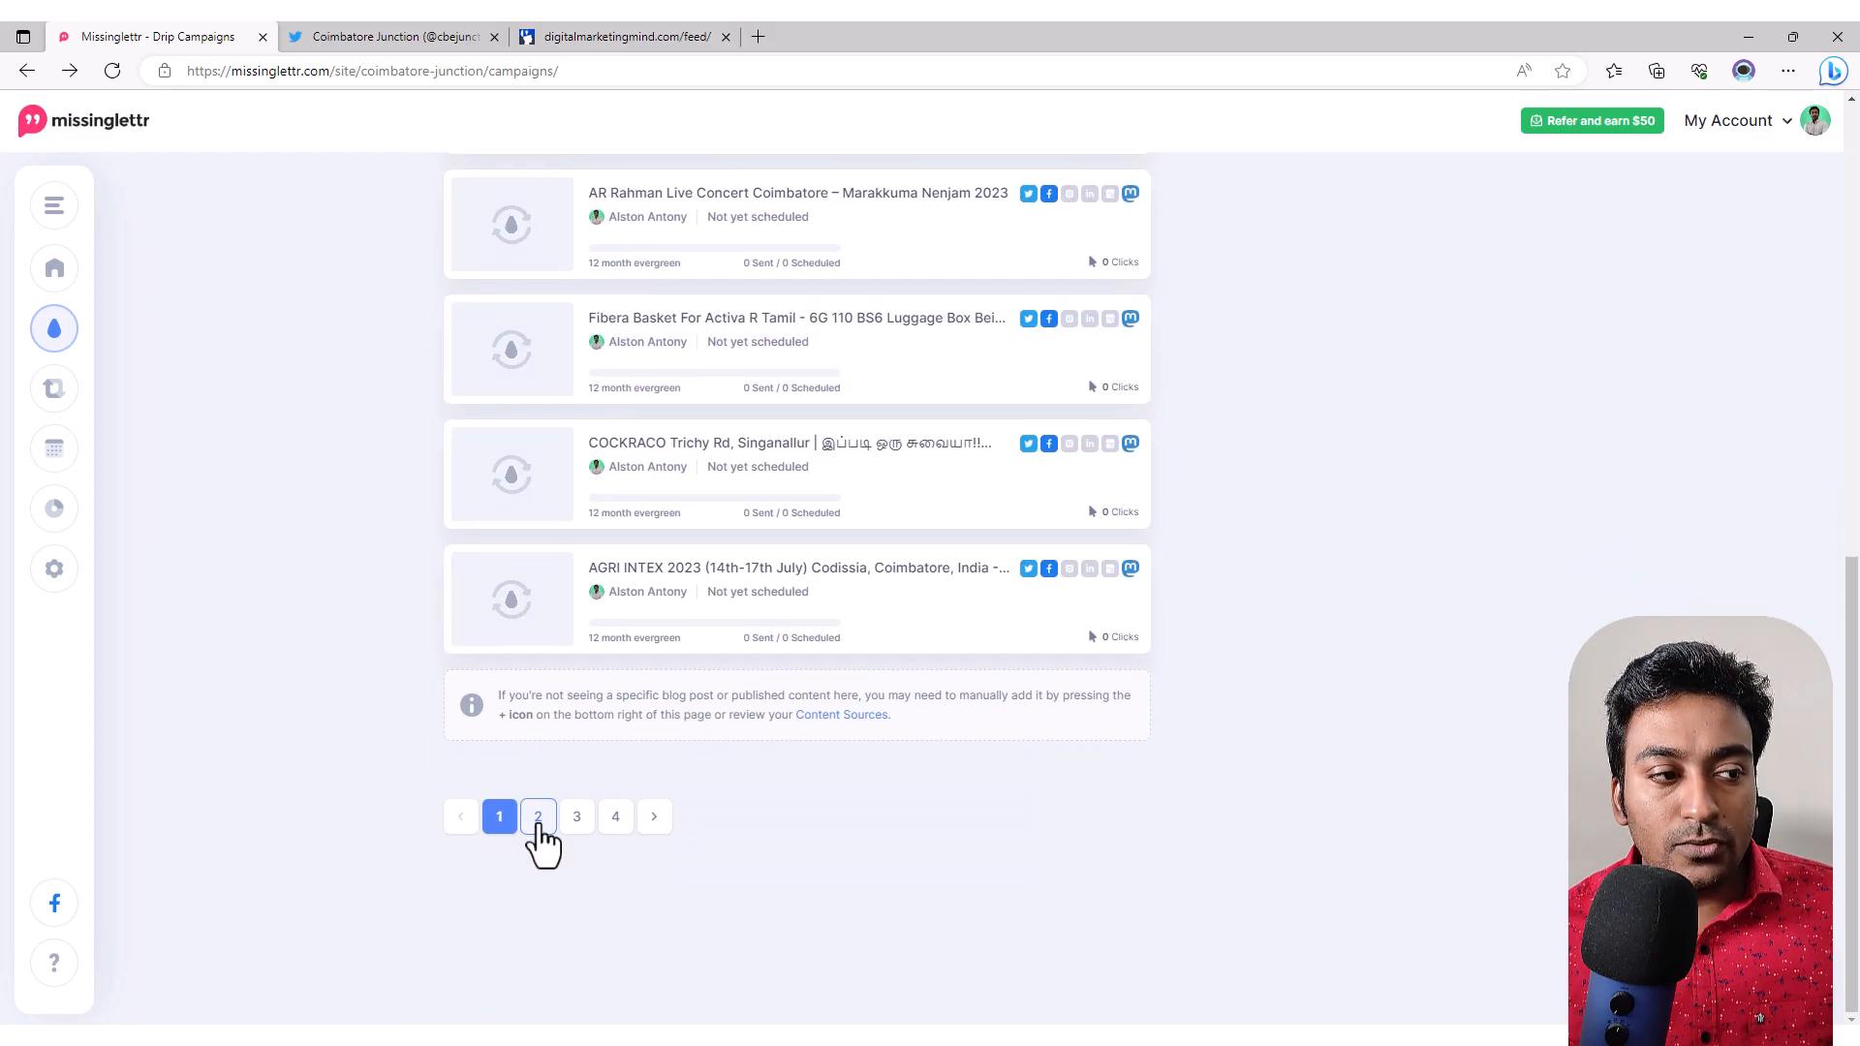
{"action": "left_click", "coordinate": [537, 817]}
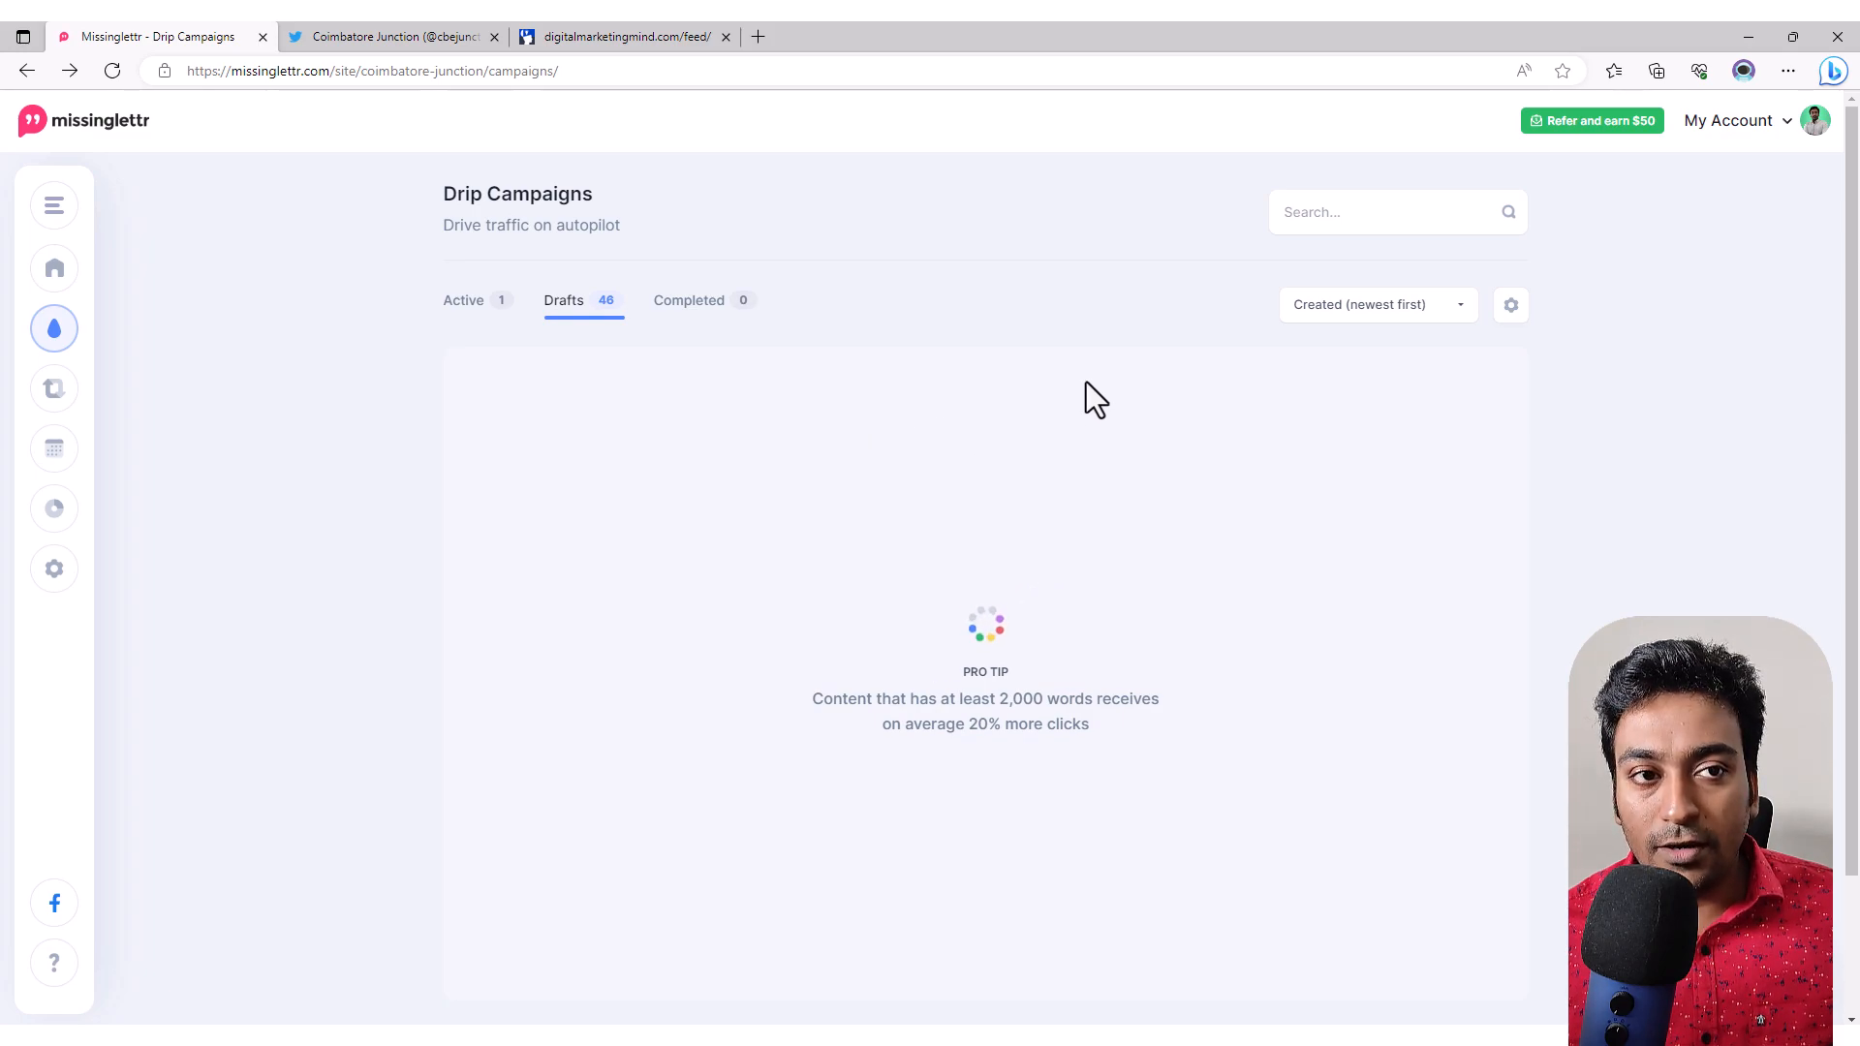
{"action": "left_click", "coordinate": [1453, 308]}
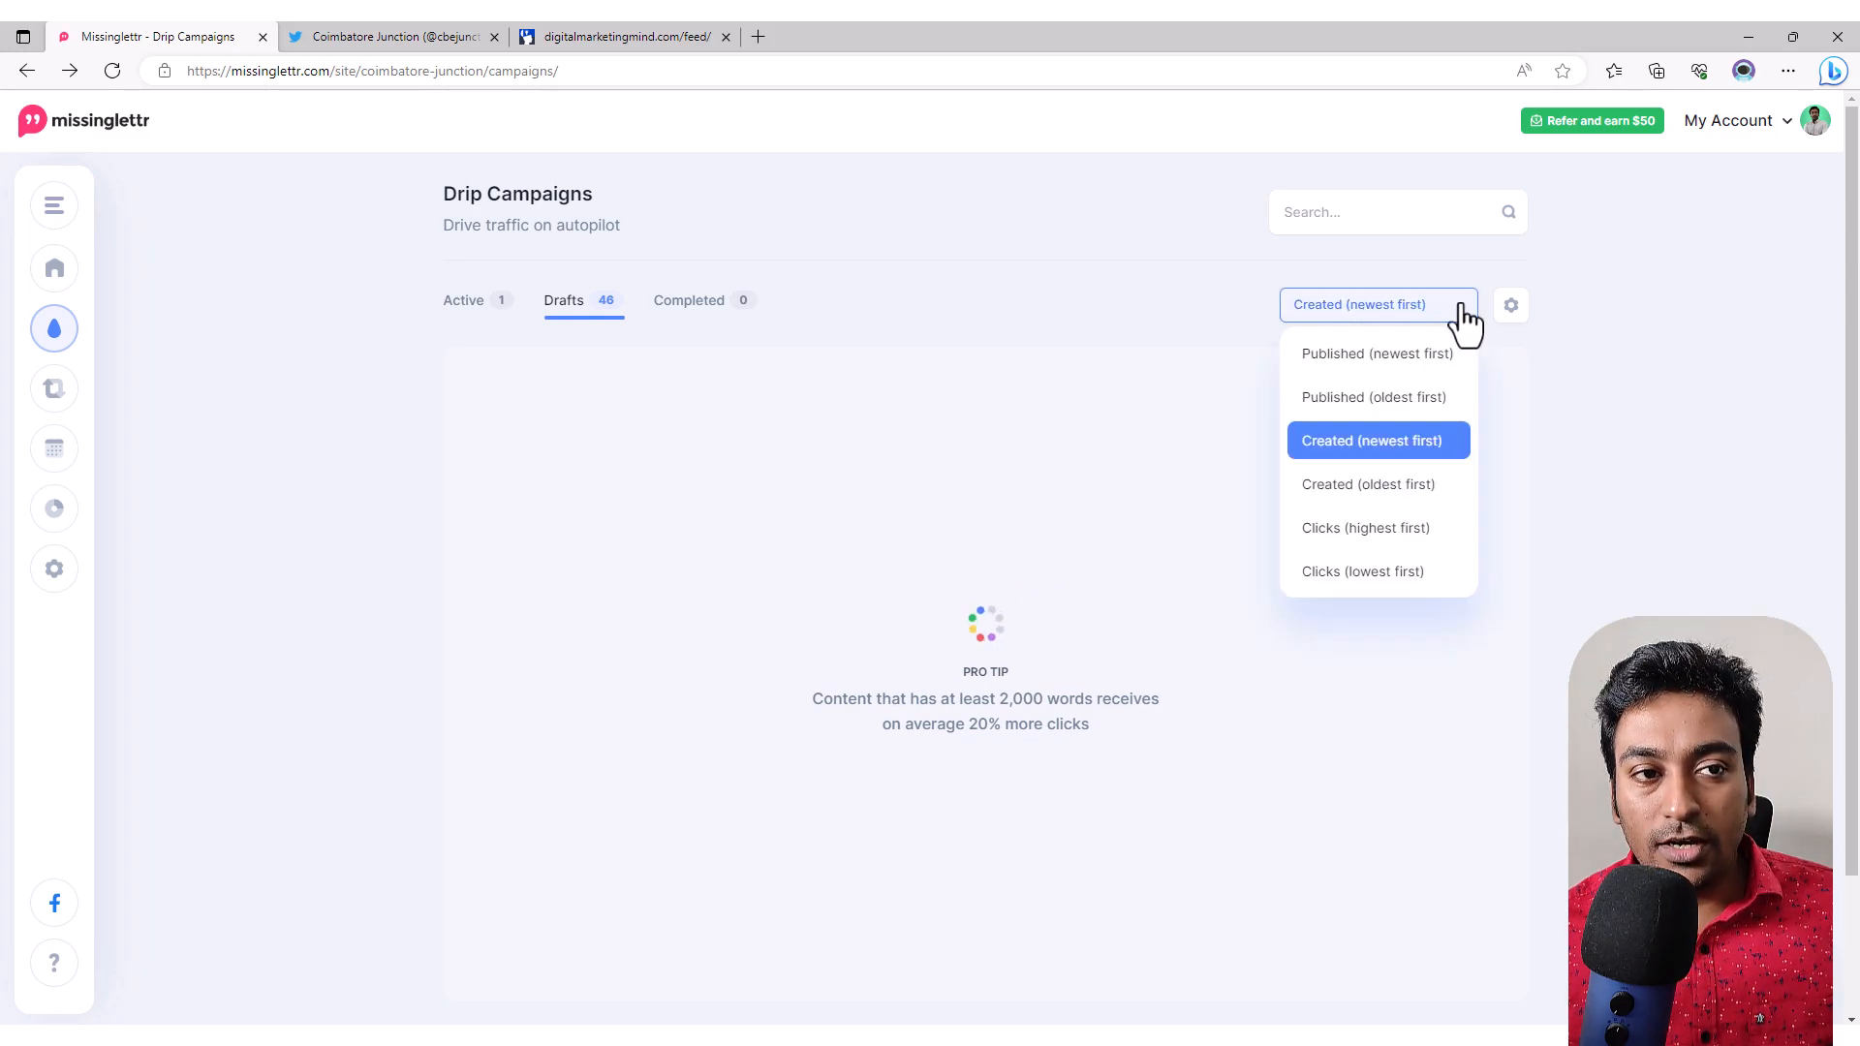
{"action": "left_click", "coordinate": [1589, 304]}
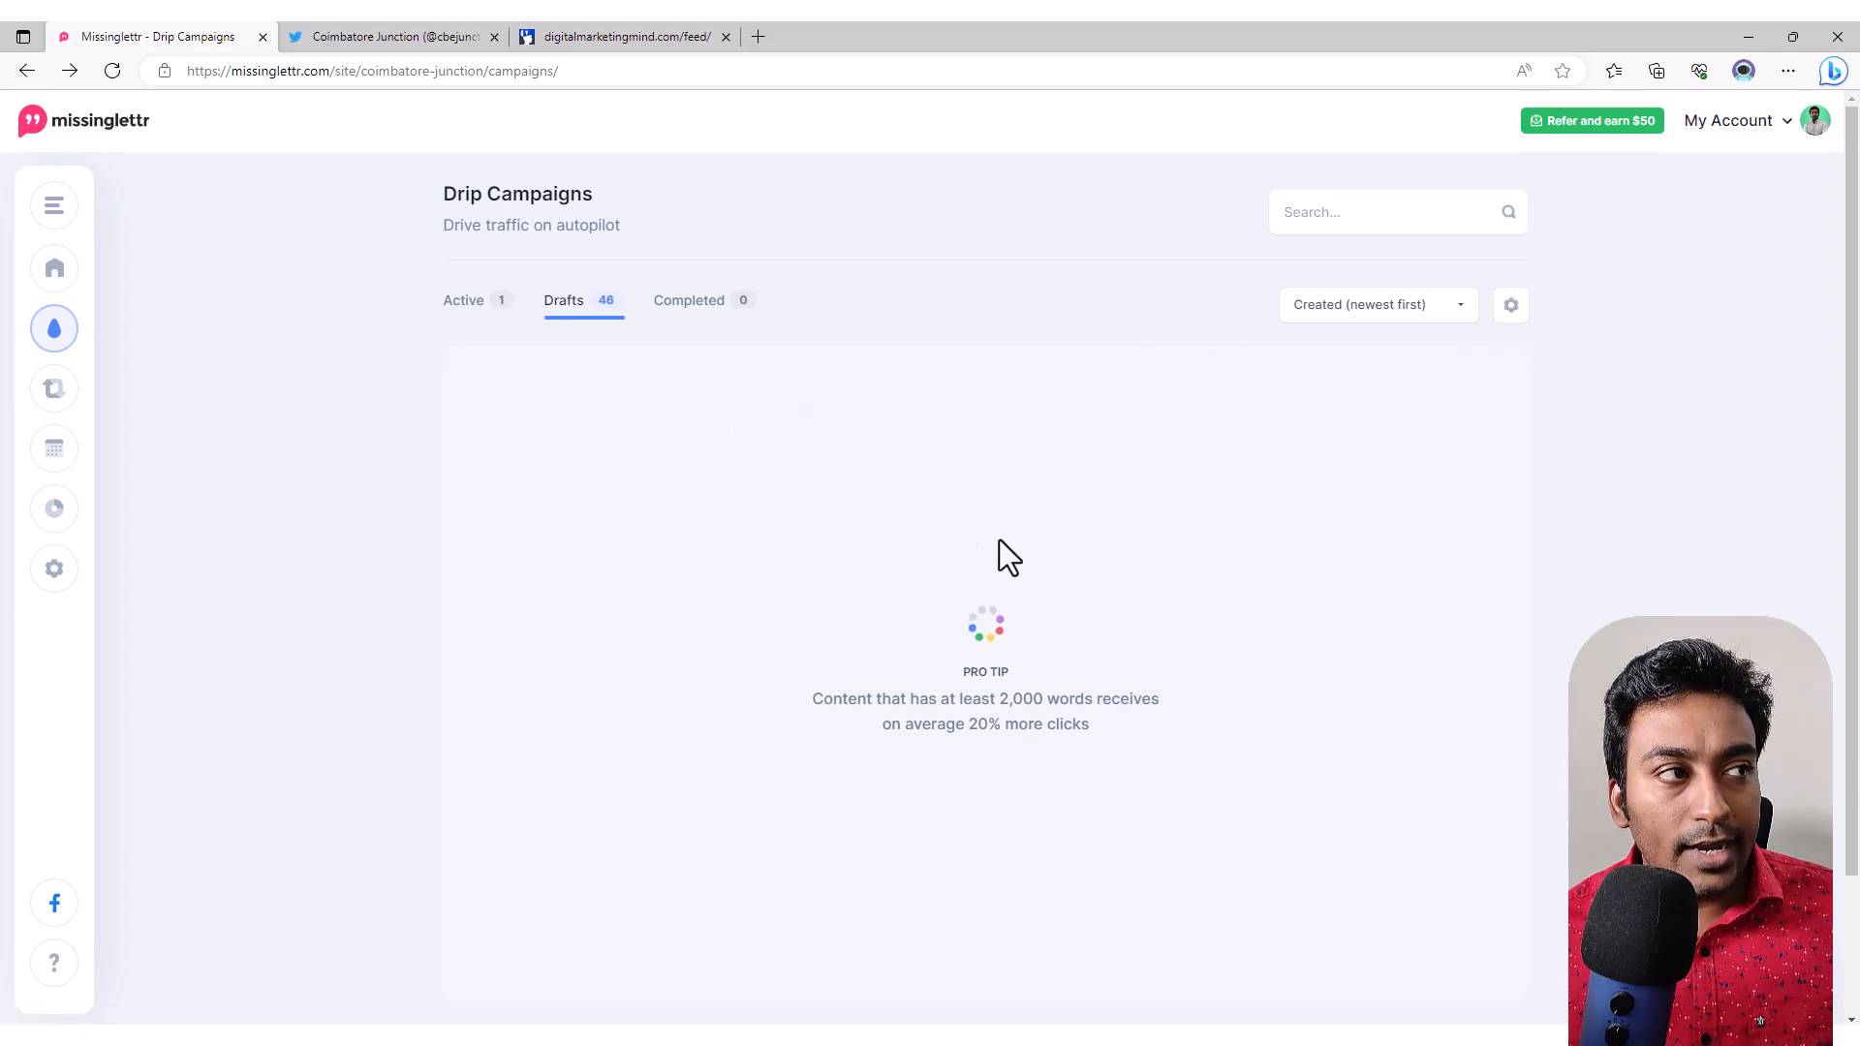
Step: Open the campaign setup for the draft "Coimbatore Lulu Mall HyperMarket" on the second page of drafts
{"action": "scroll", "coordinate": [1323, 659], "scroll_direction": "down", "scroll_amount": 1}
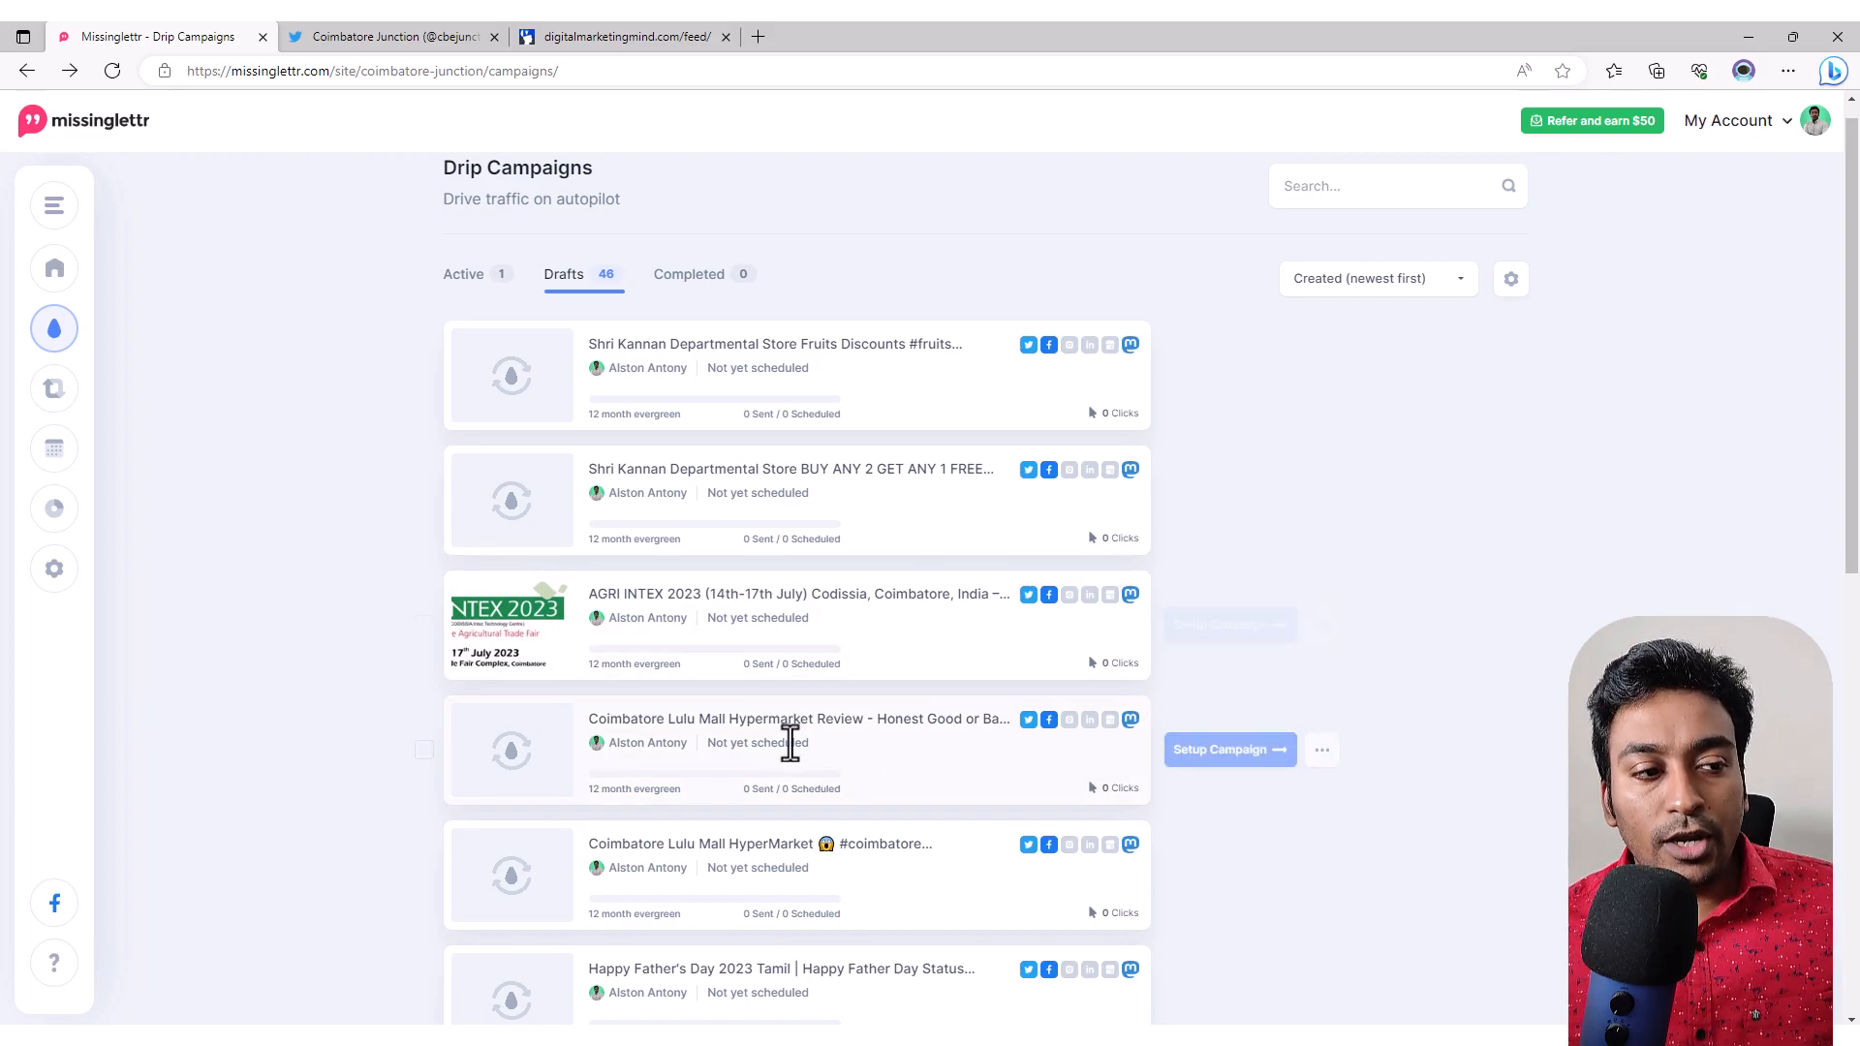
{"action": "scroll", "coordinate": [552, 756], "scroll_direction": "down", "scroll_amount": 2}
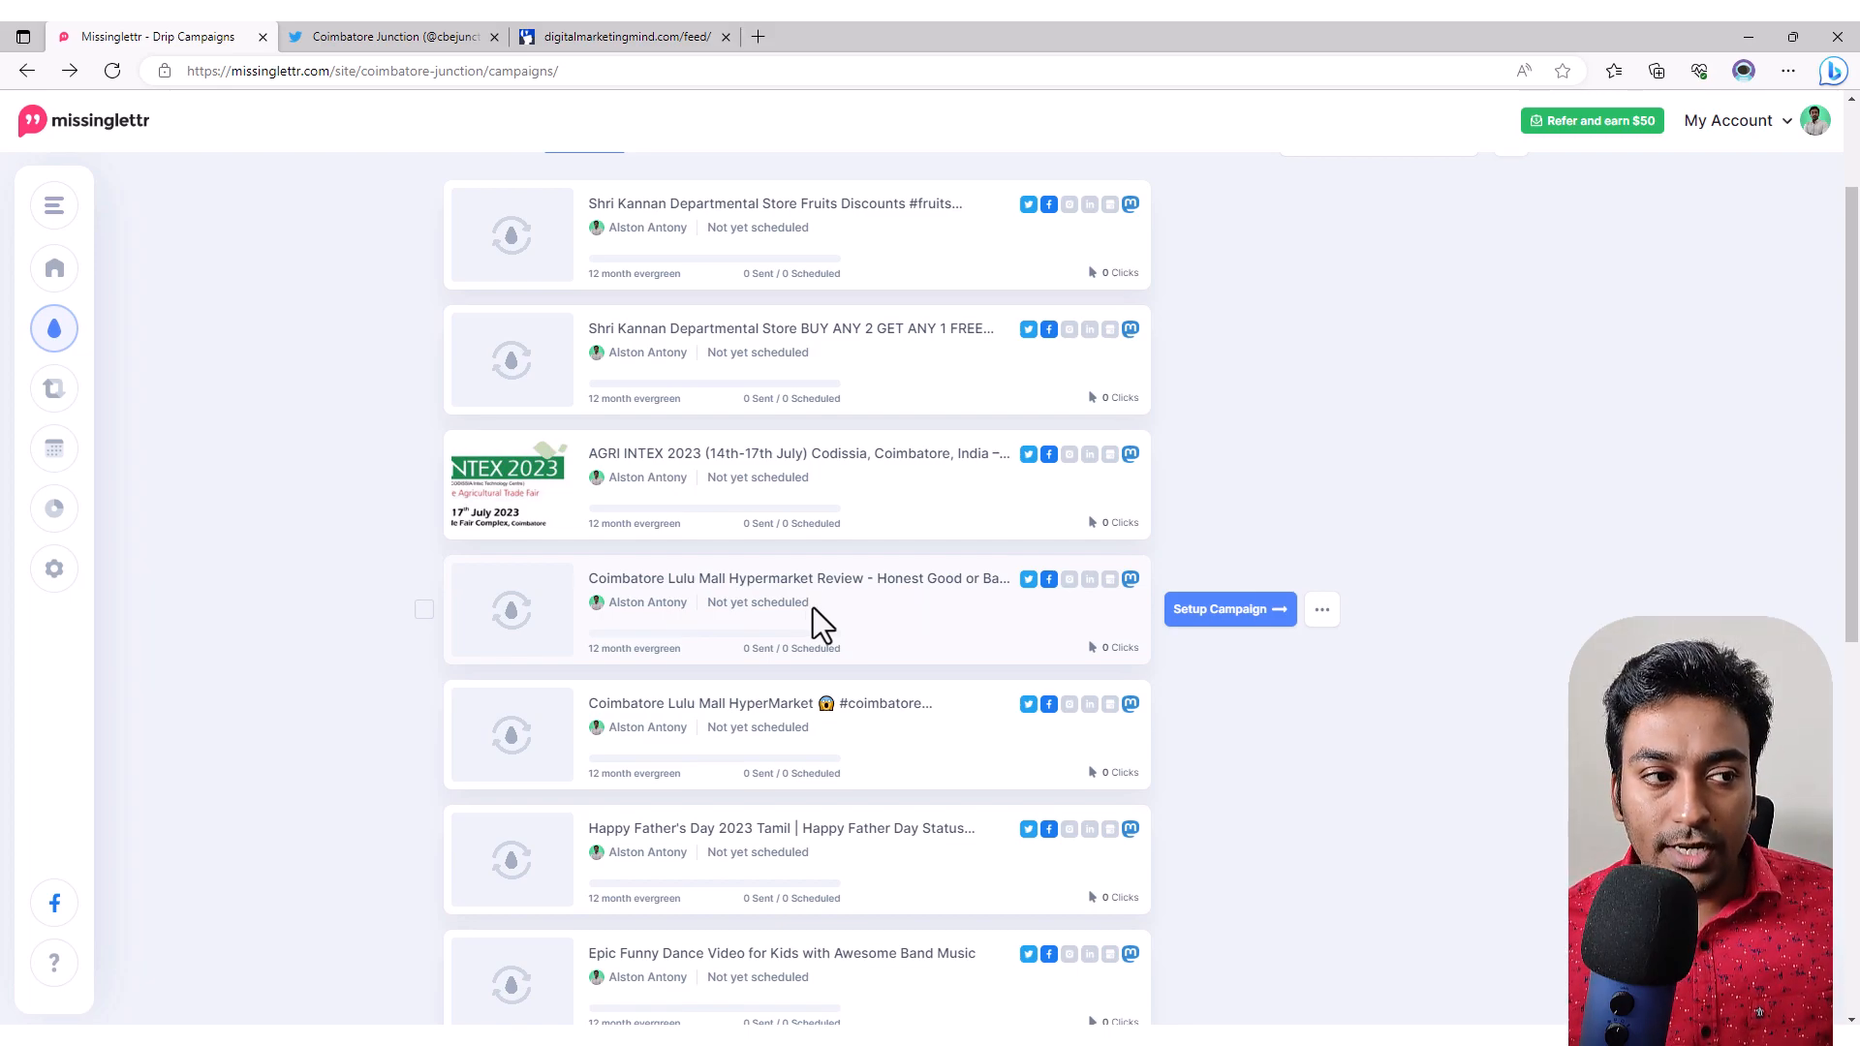
{"action": "left_click", "coordinate": [1182, 618]}
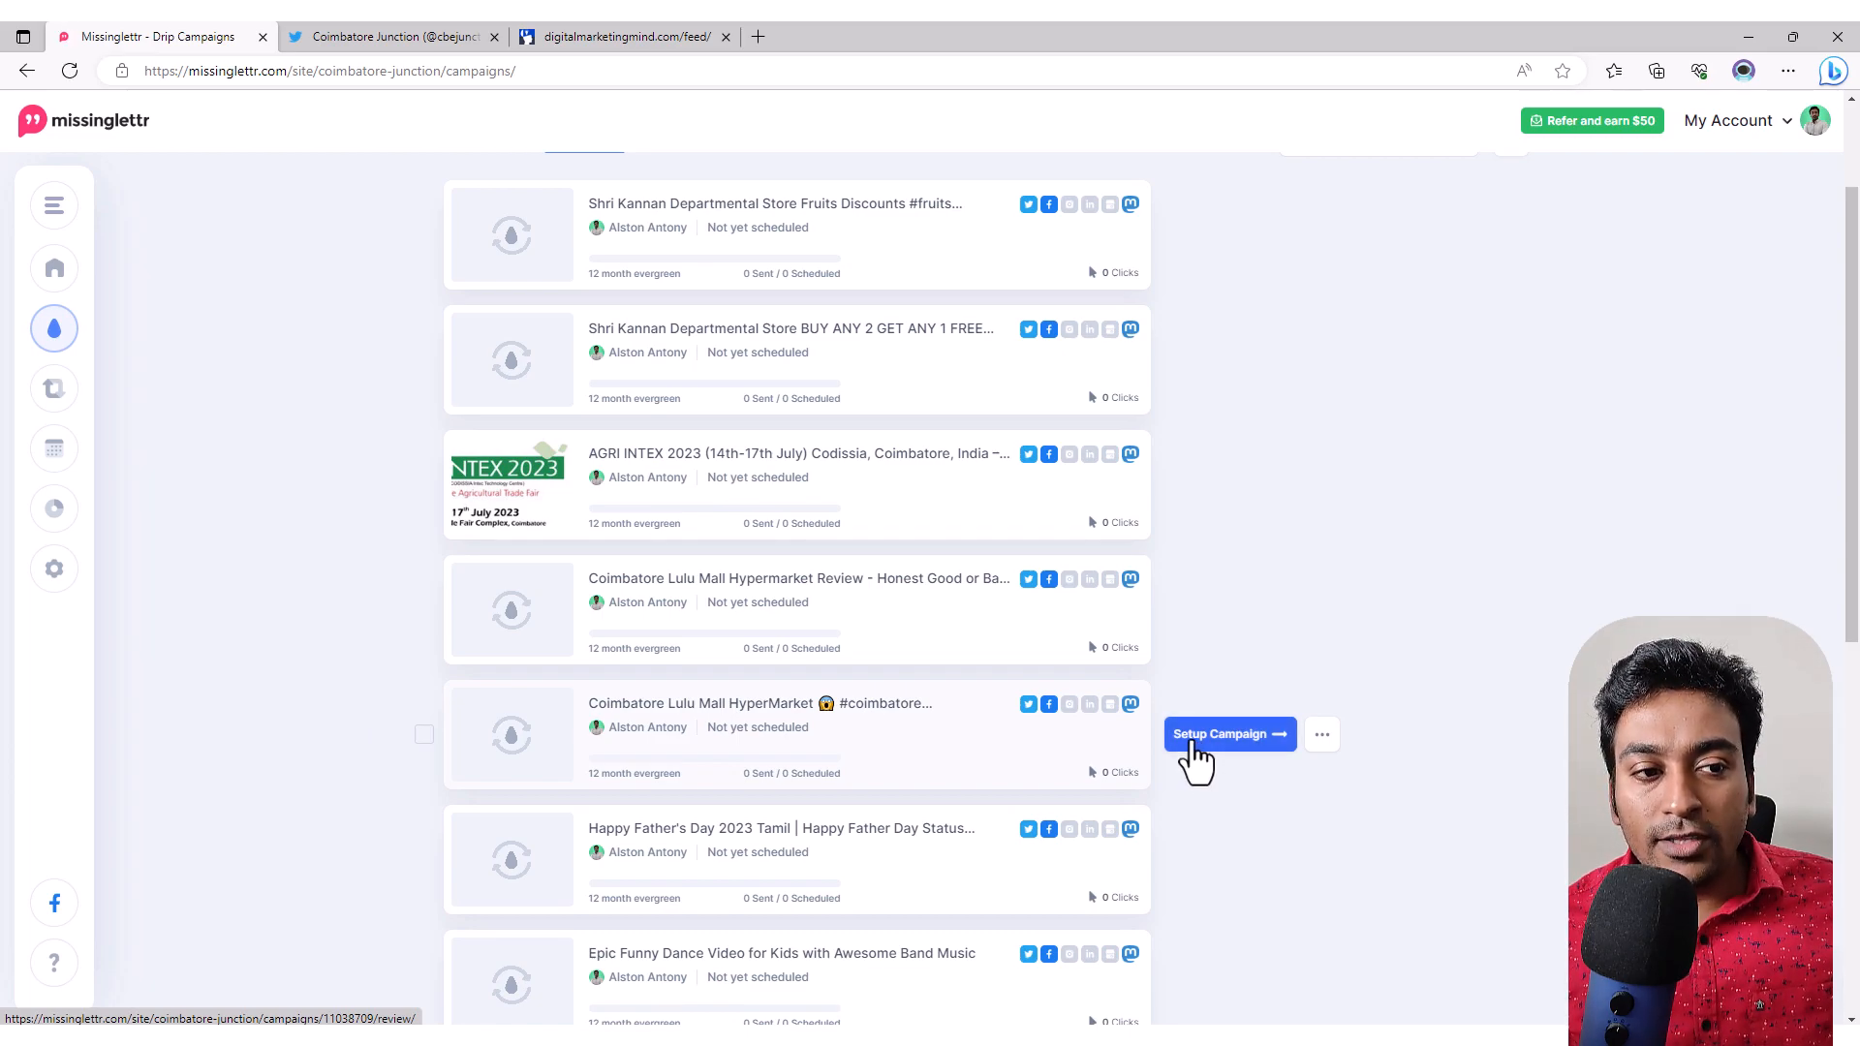
{"action": "left_click", "coordinate": [1191, 745]}
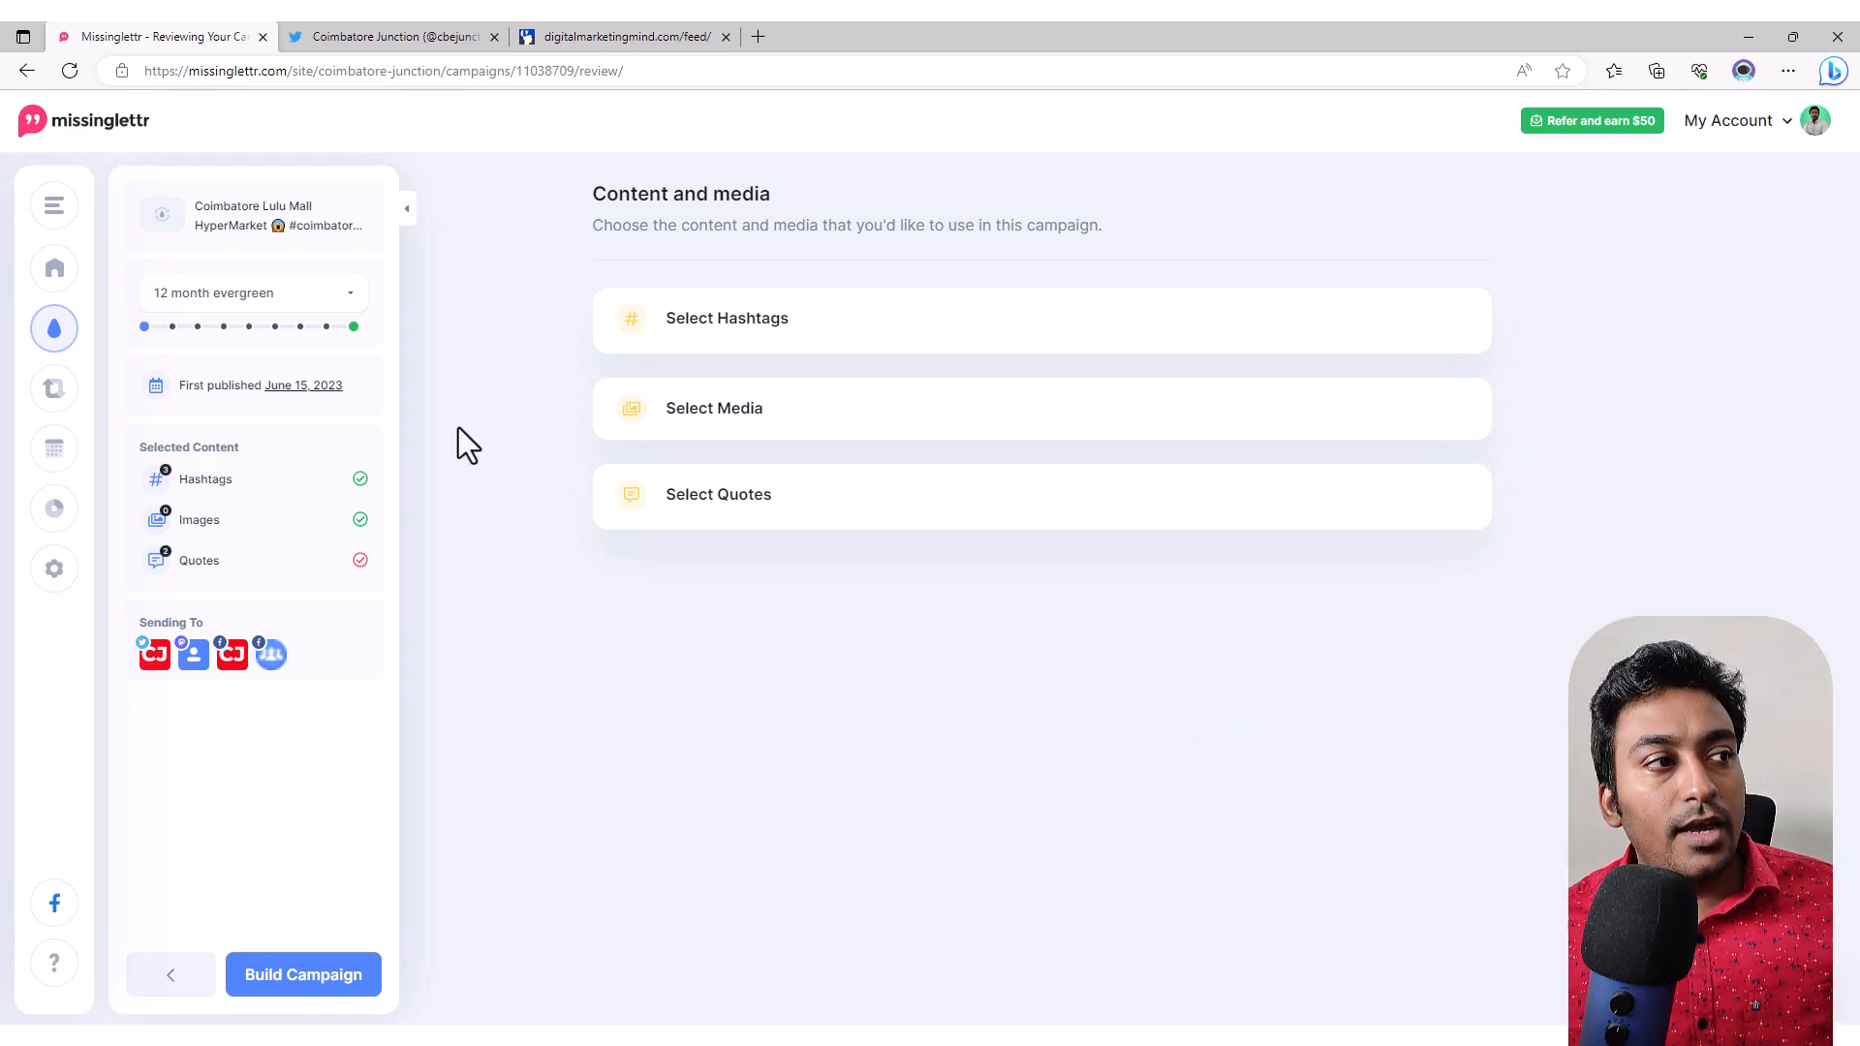
Step: Try the 2 week blast schedule for the Lulu Mall campaign and set it back to 12 month evergreen
{"action": "left_click", "coordinate": [278, 296]}
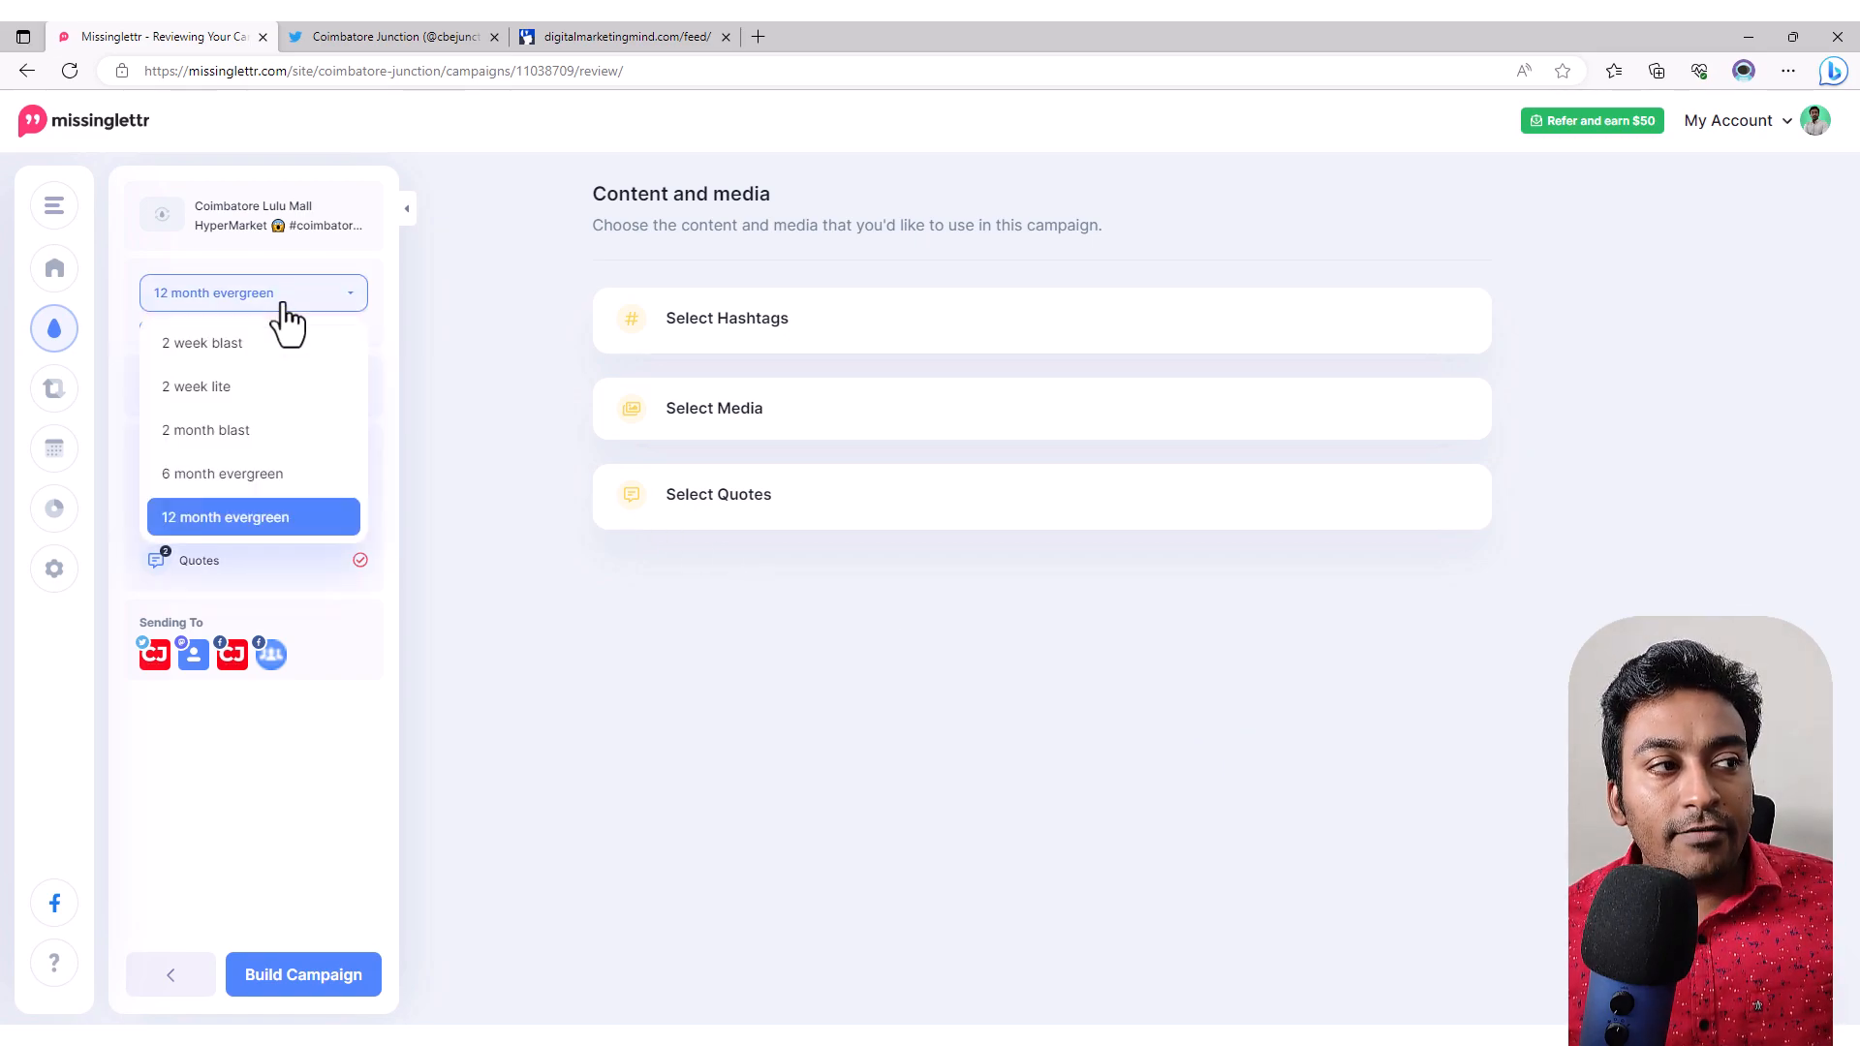
{"action": "left_click", "coordinate": [235, 346]}
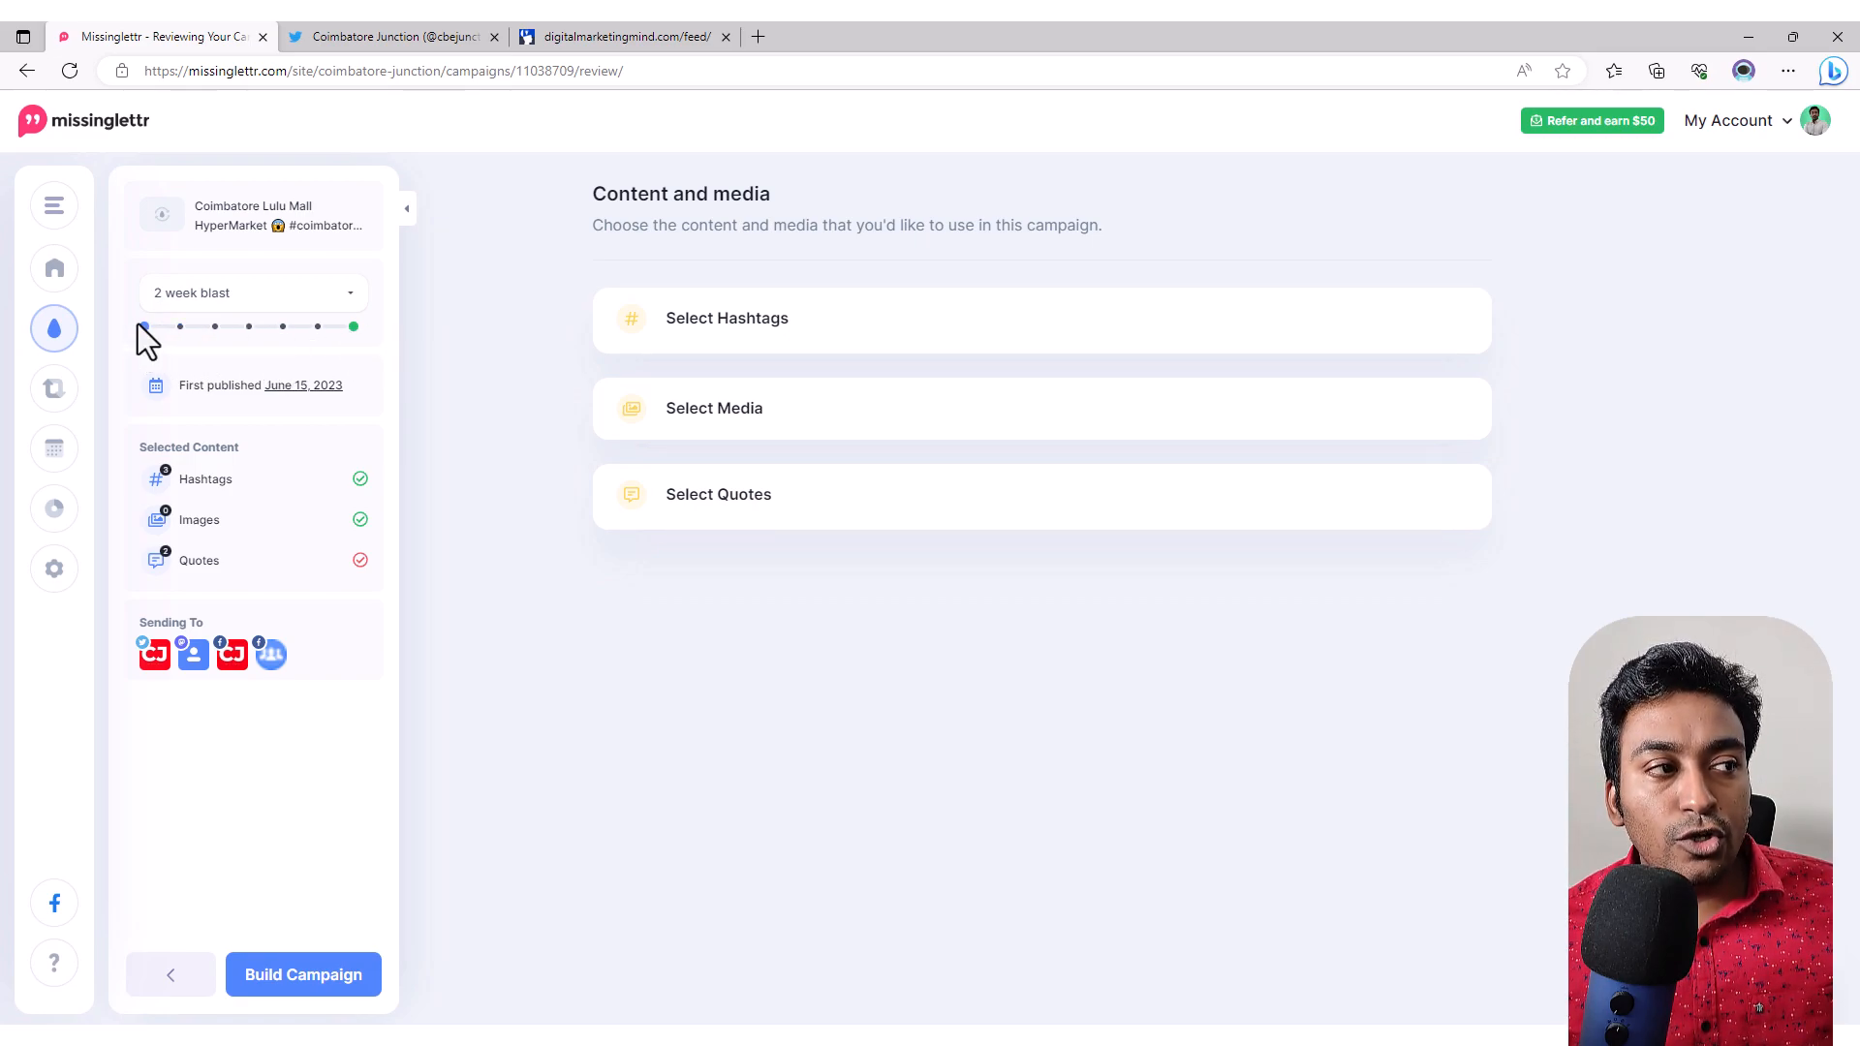
{"action": "mouse_move", "coordinate": [145, 330]}
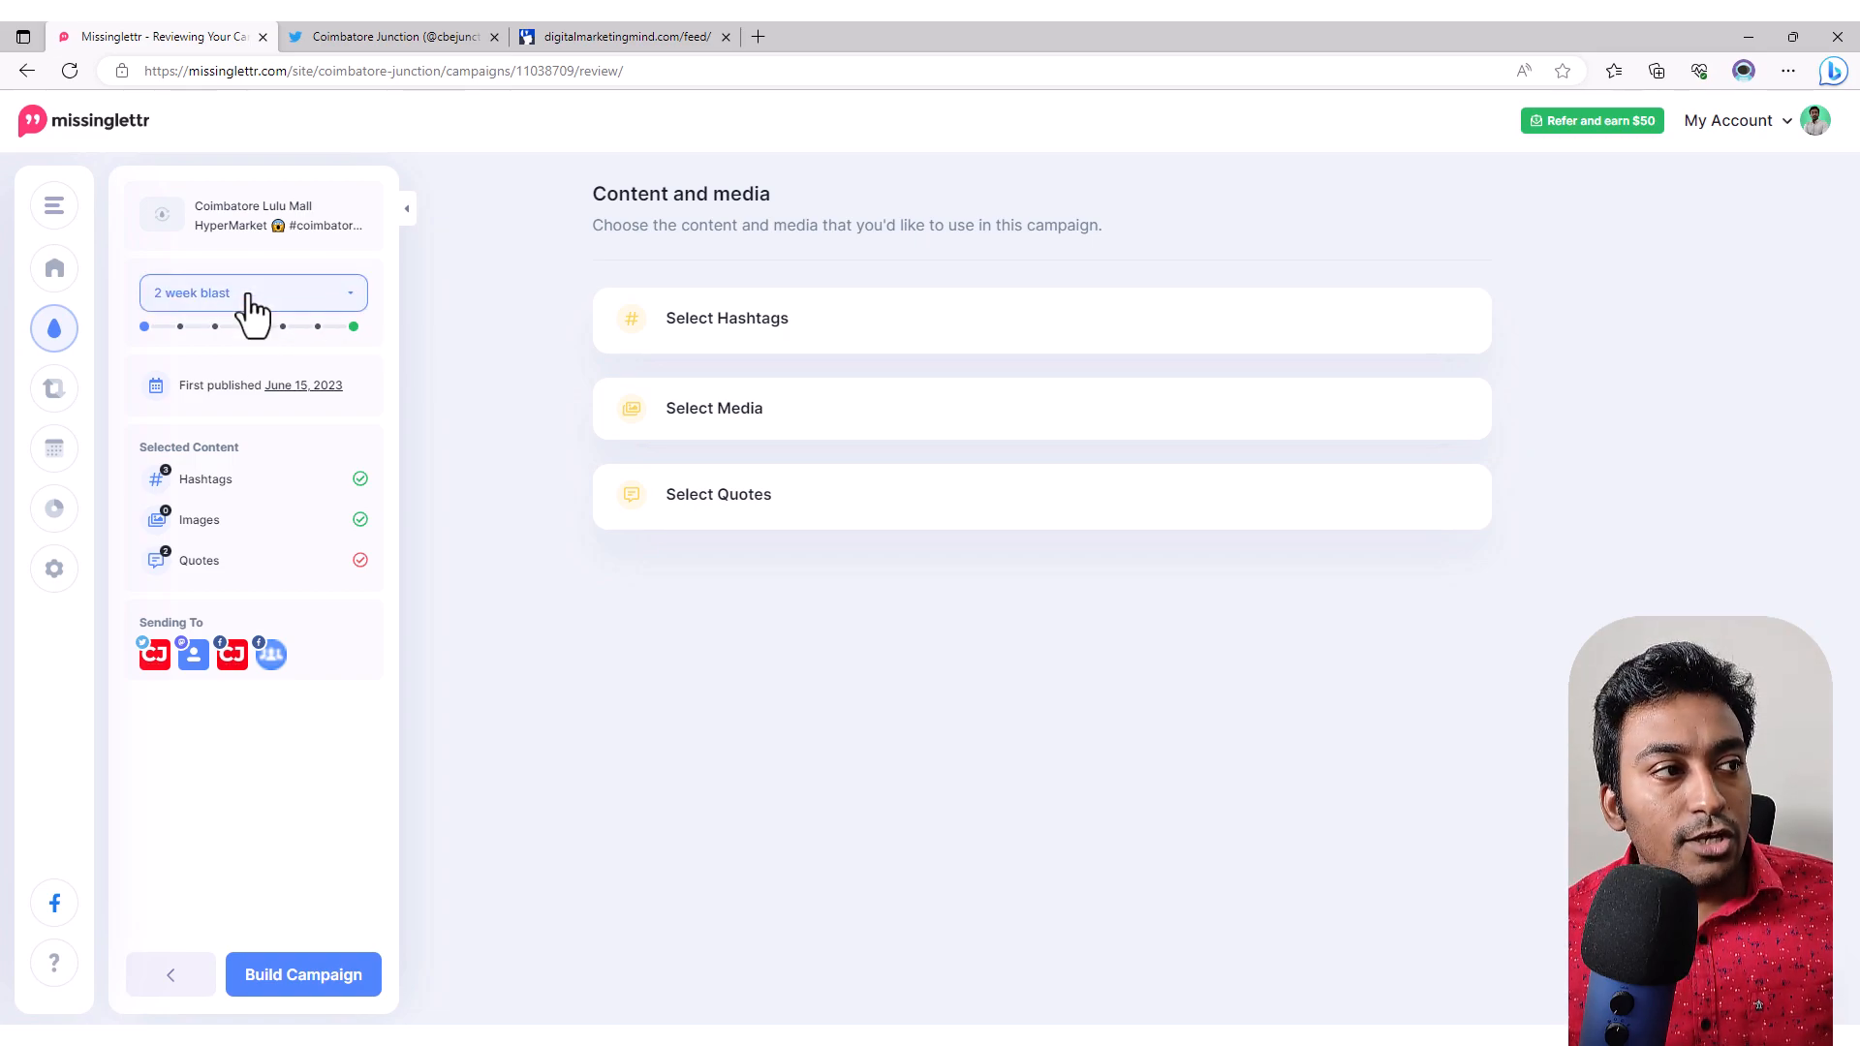
{"action": "left_click", "coordinate": [195, 299]}
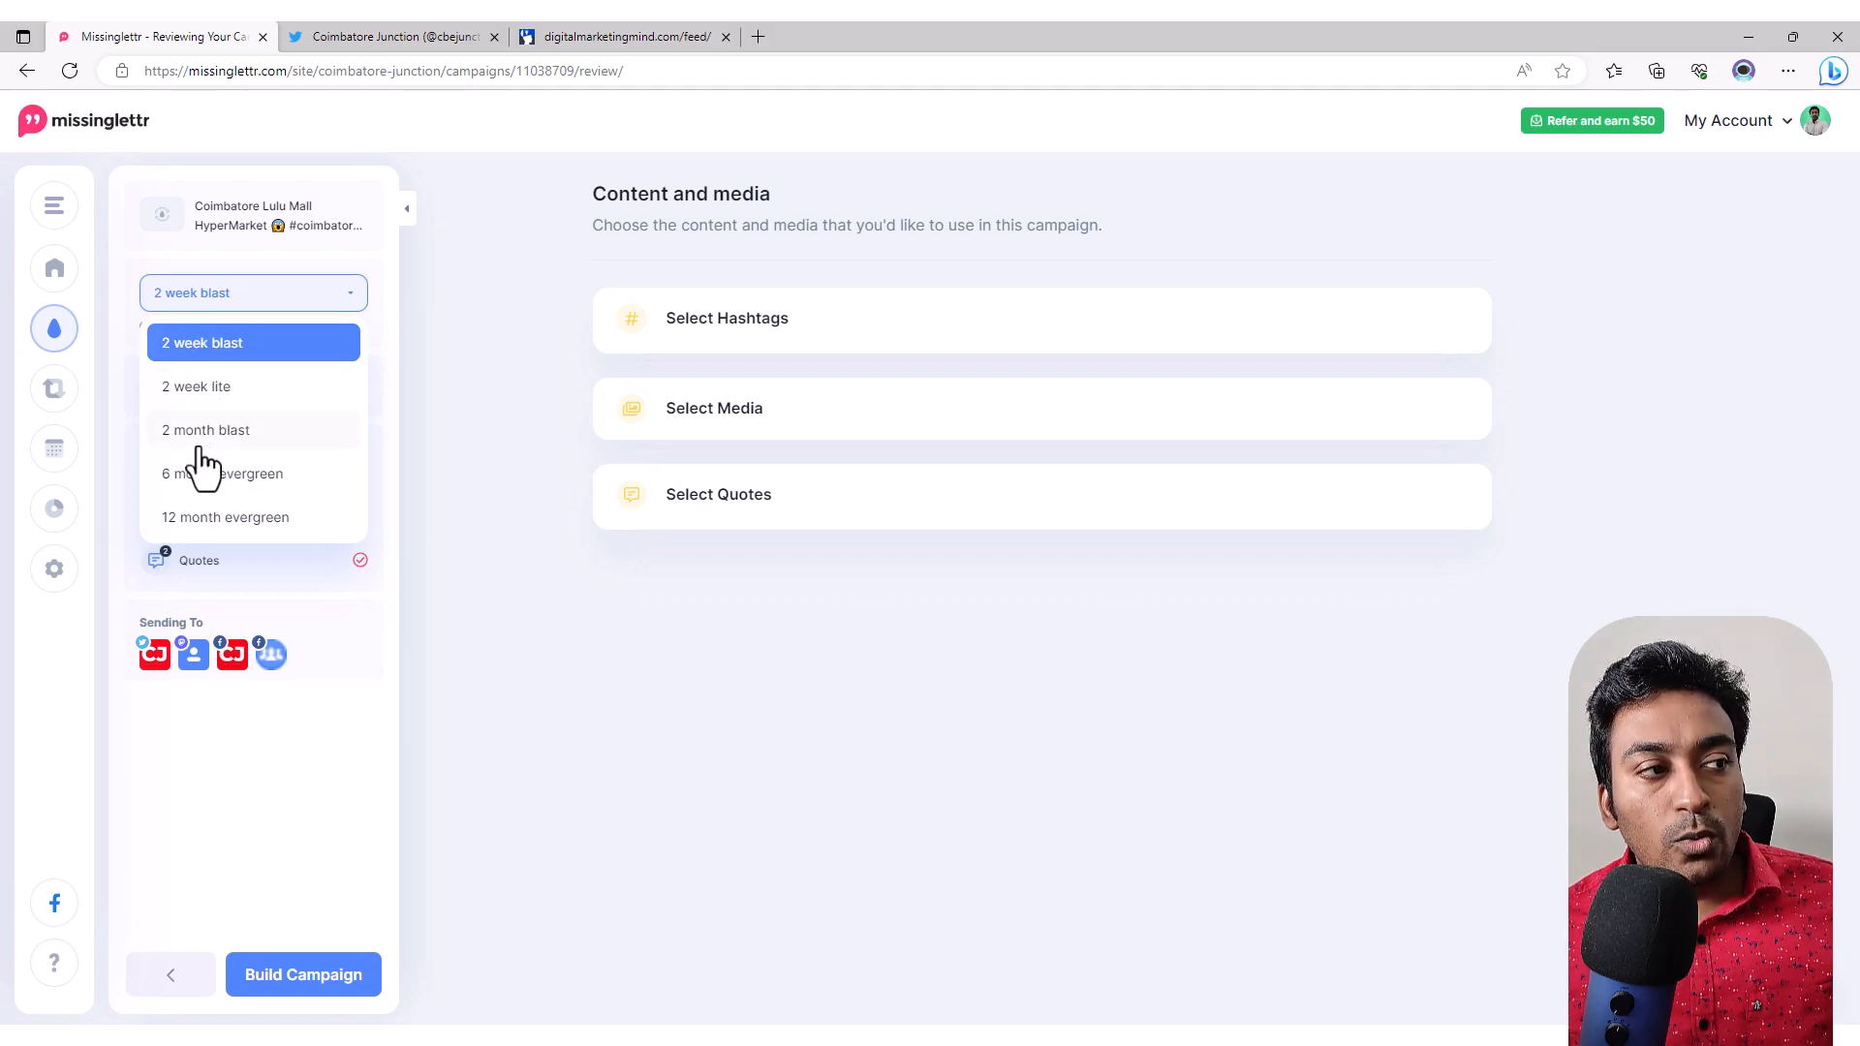
{"action": "left_click", "coordinate": [236, 517]}
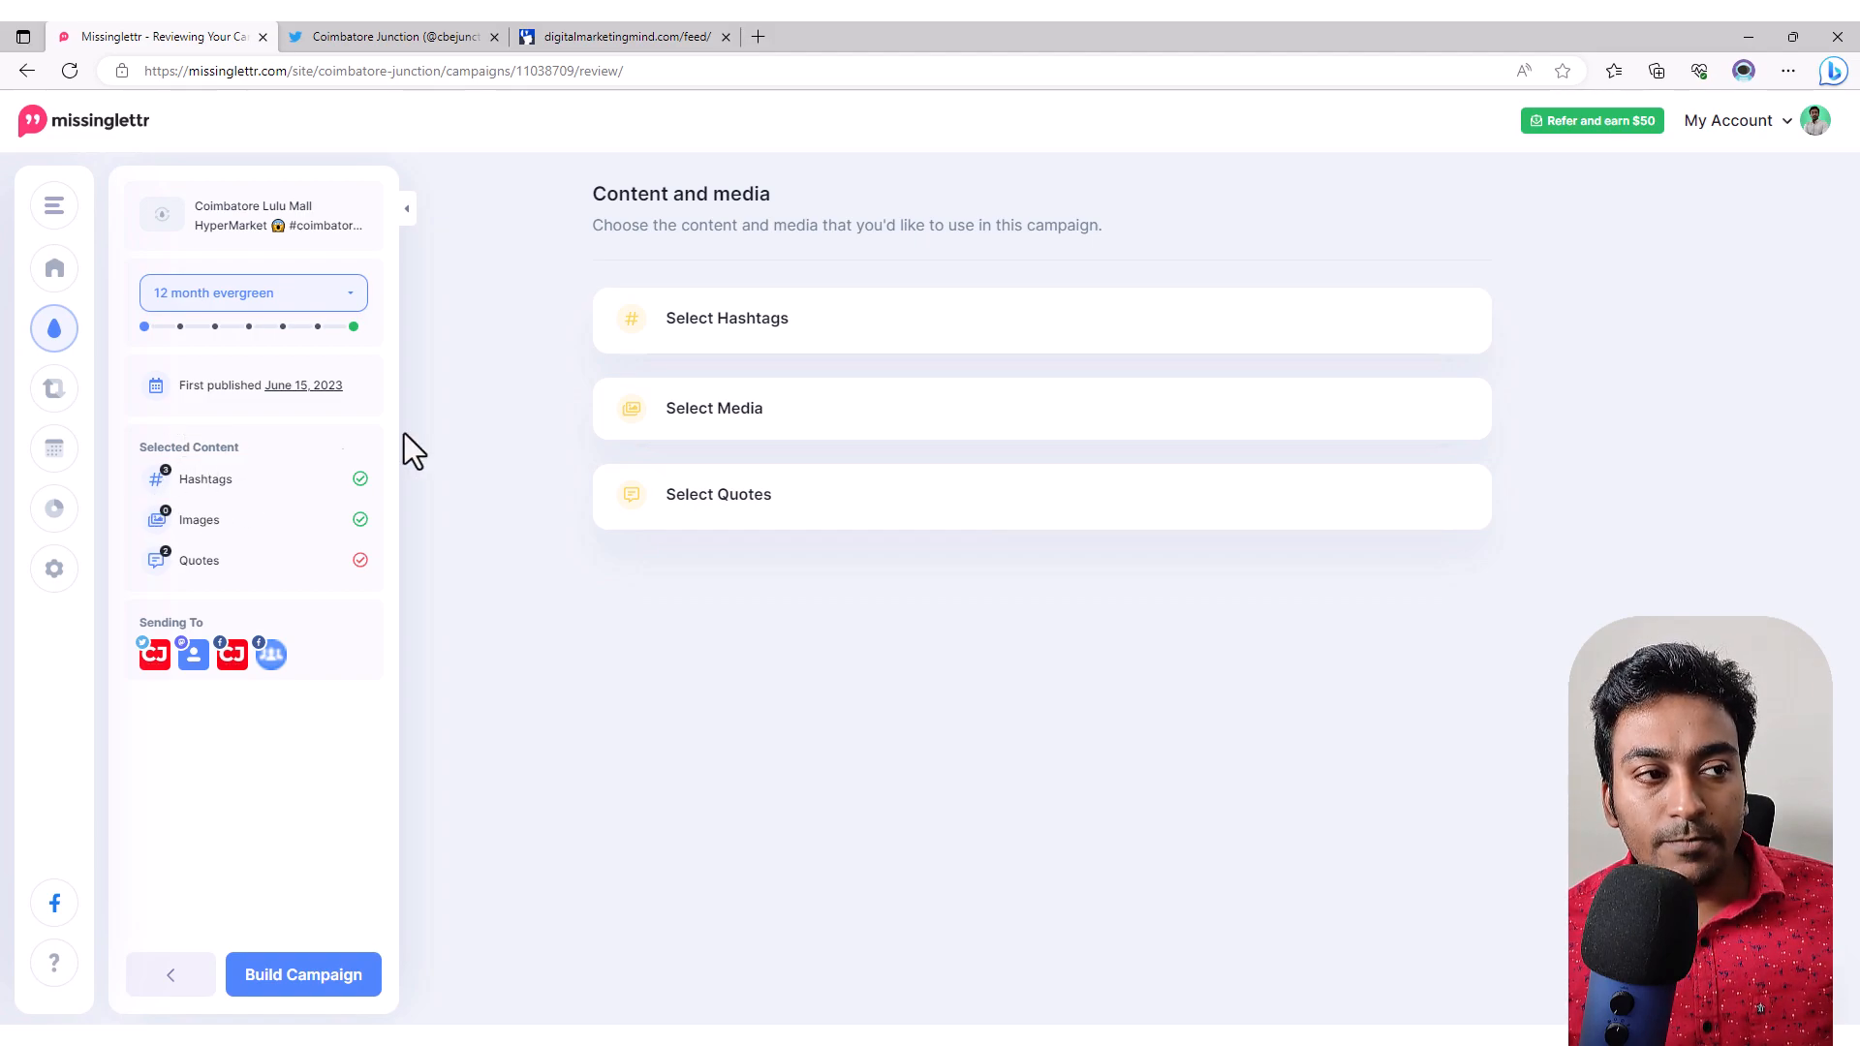
Step: Add the suggested hashtag #Coimbatore to the campaign's hashtag selection
{"action": "left_click", "coordinate": [749, 344]}
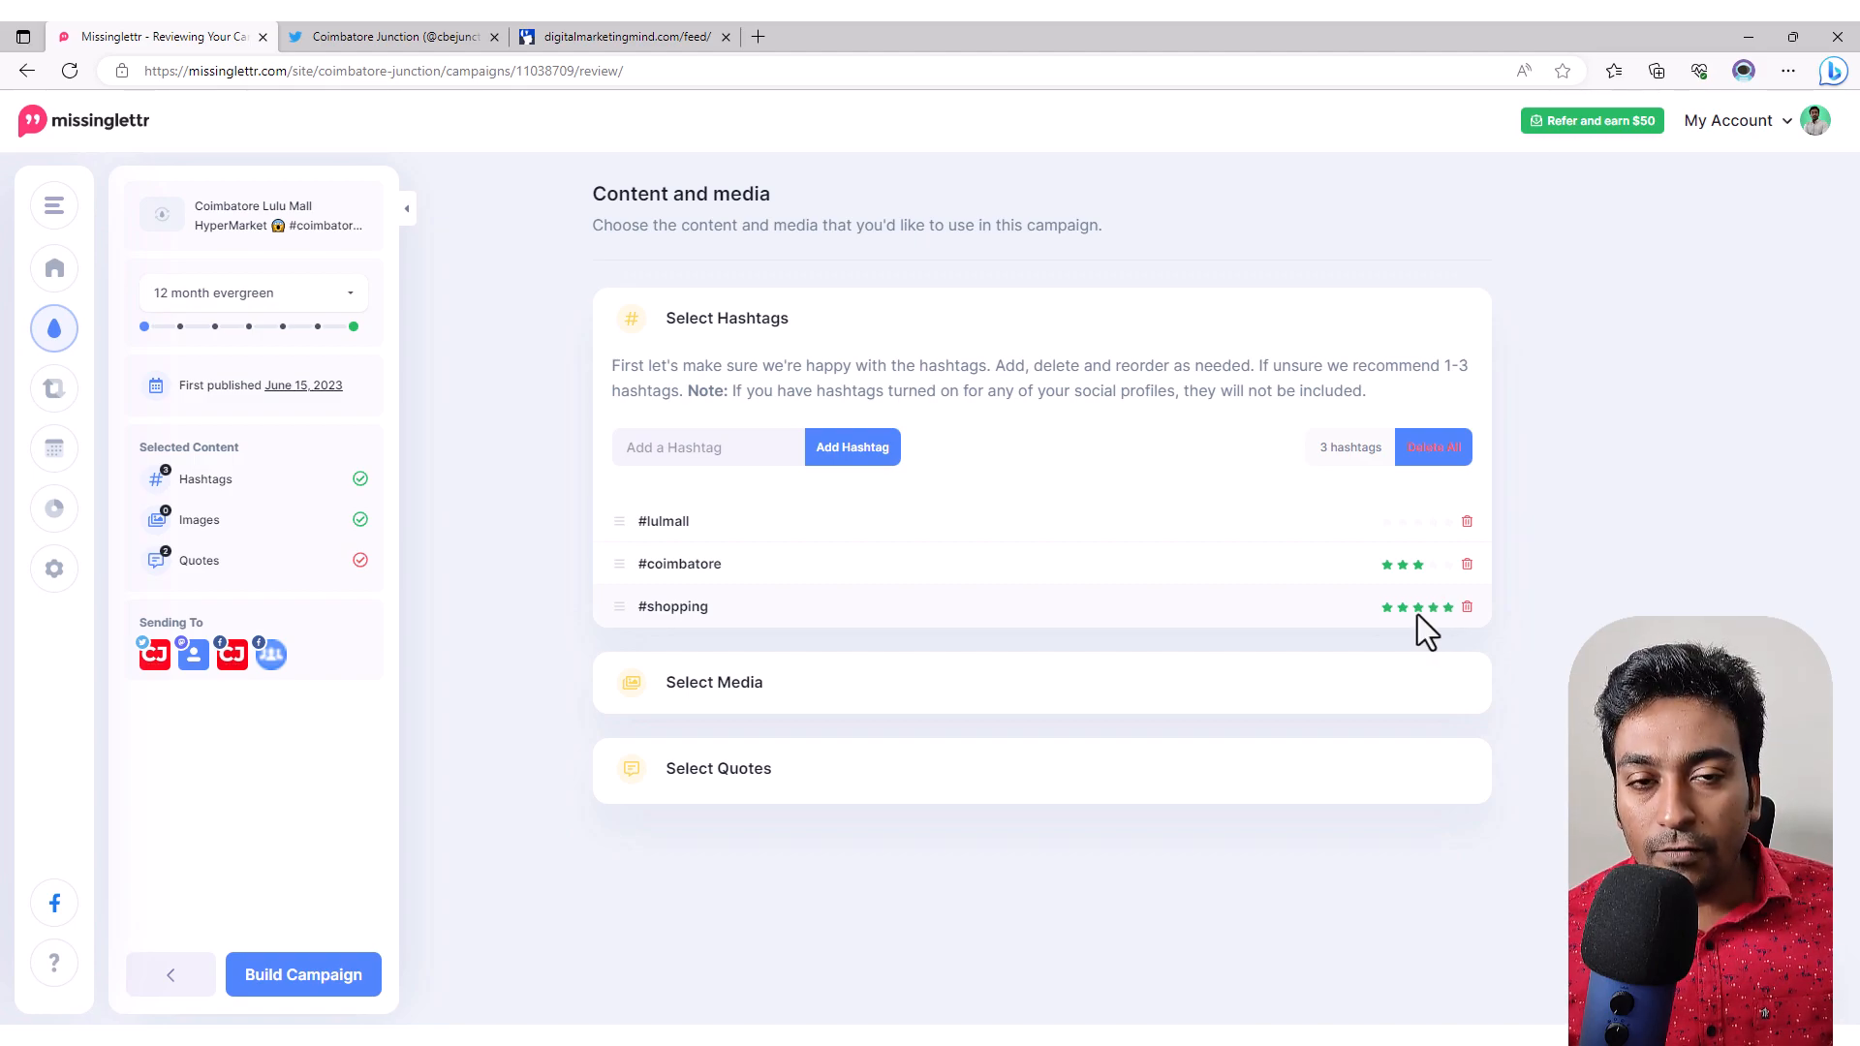
{"action": "left_click", "coordinate": [662, 456]}
{"action": "type", "text": "coimbatore"}
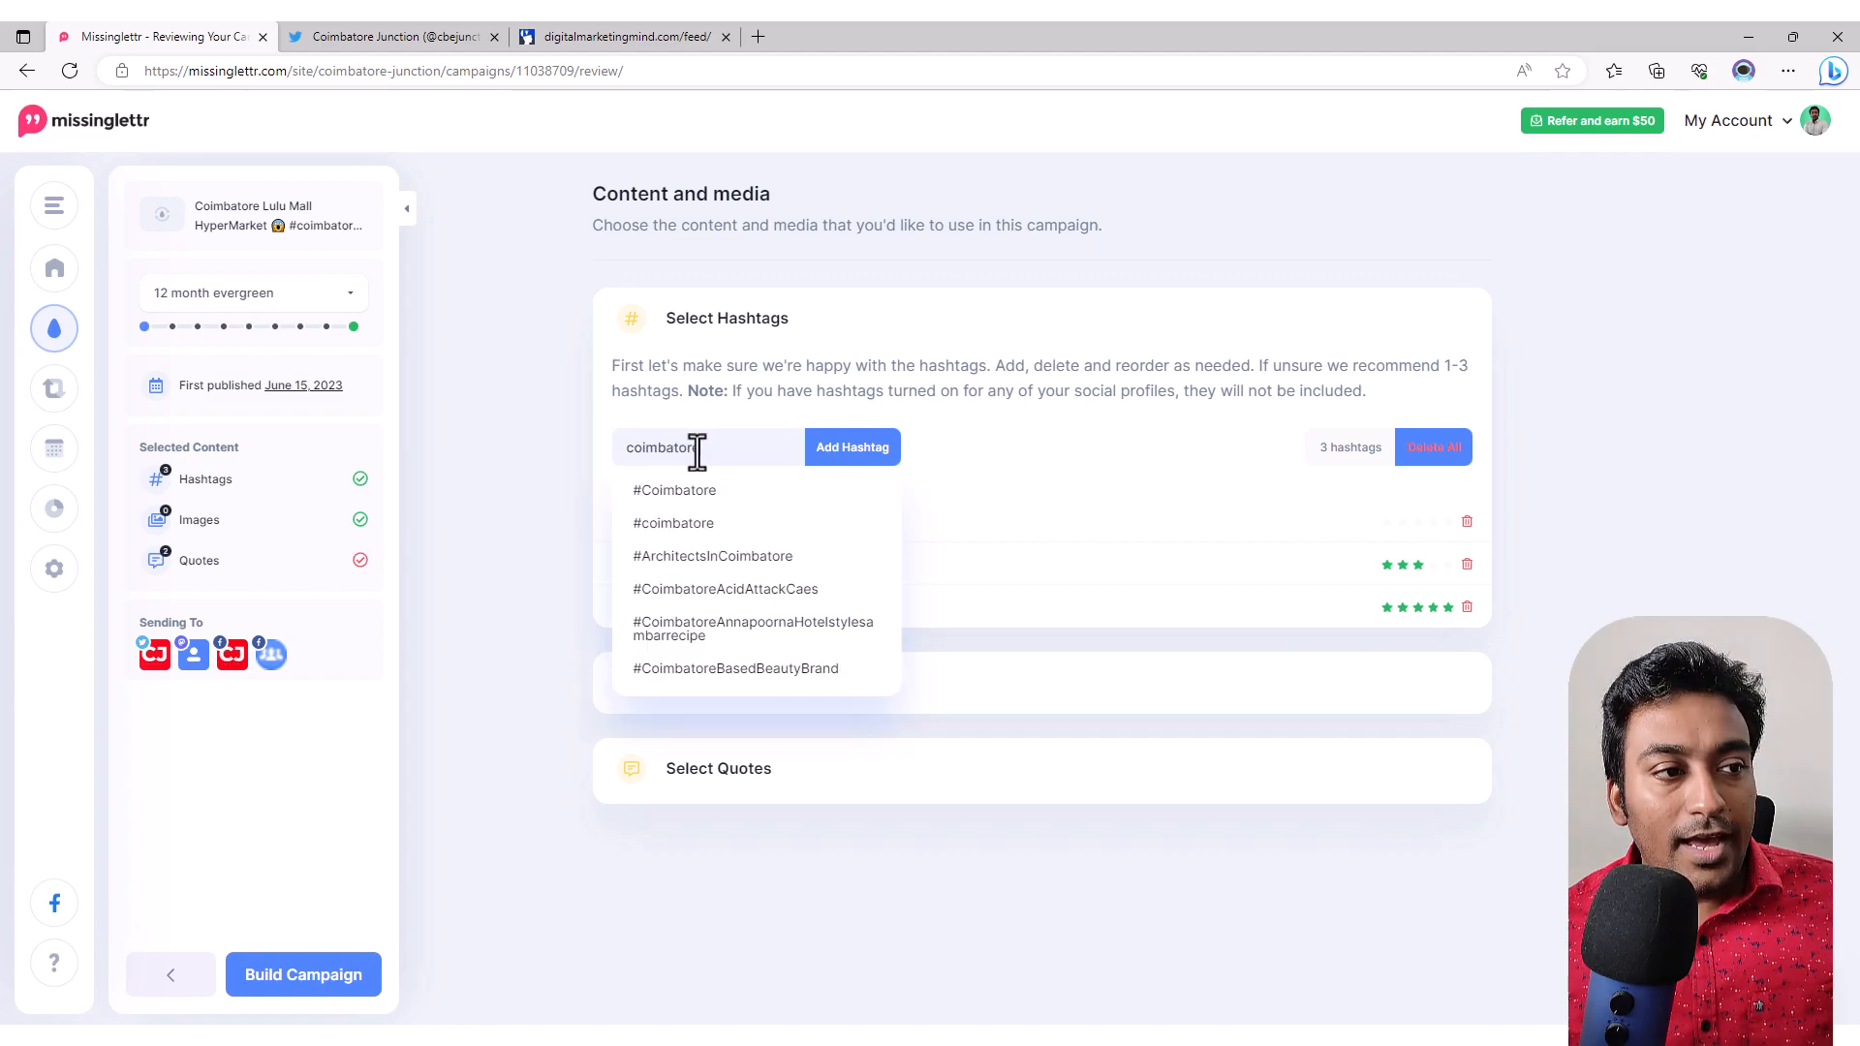
{"action": "left_click", "coordinate": [731, 502]}
{"action": "left_click", "coordinate": [858, 465]}
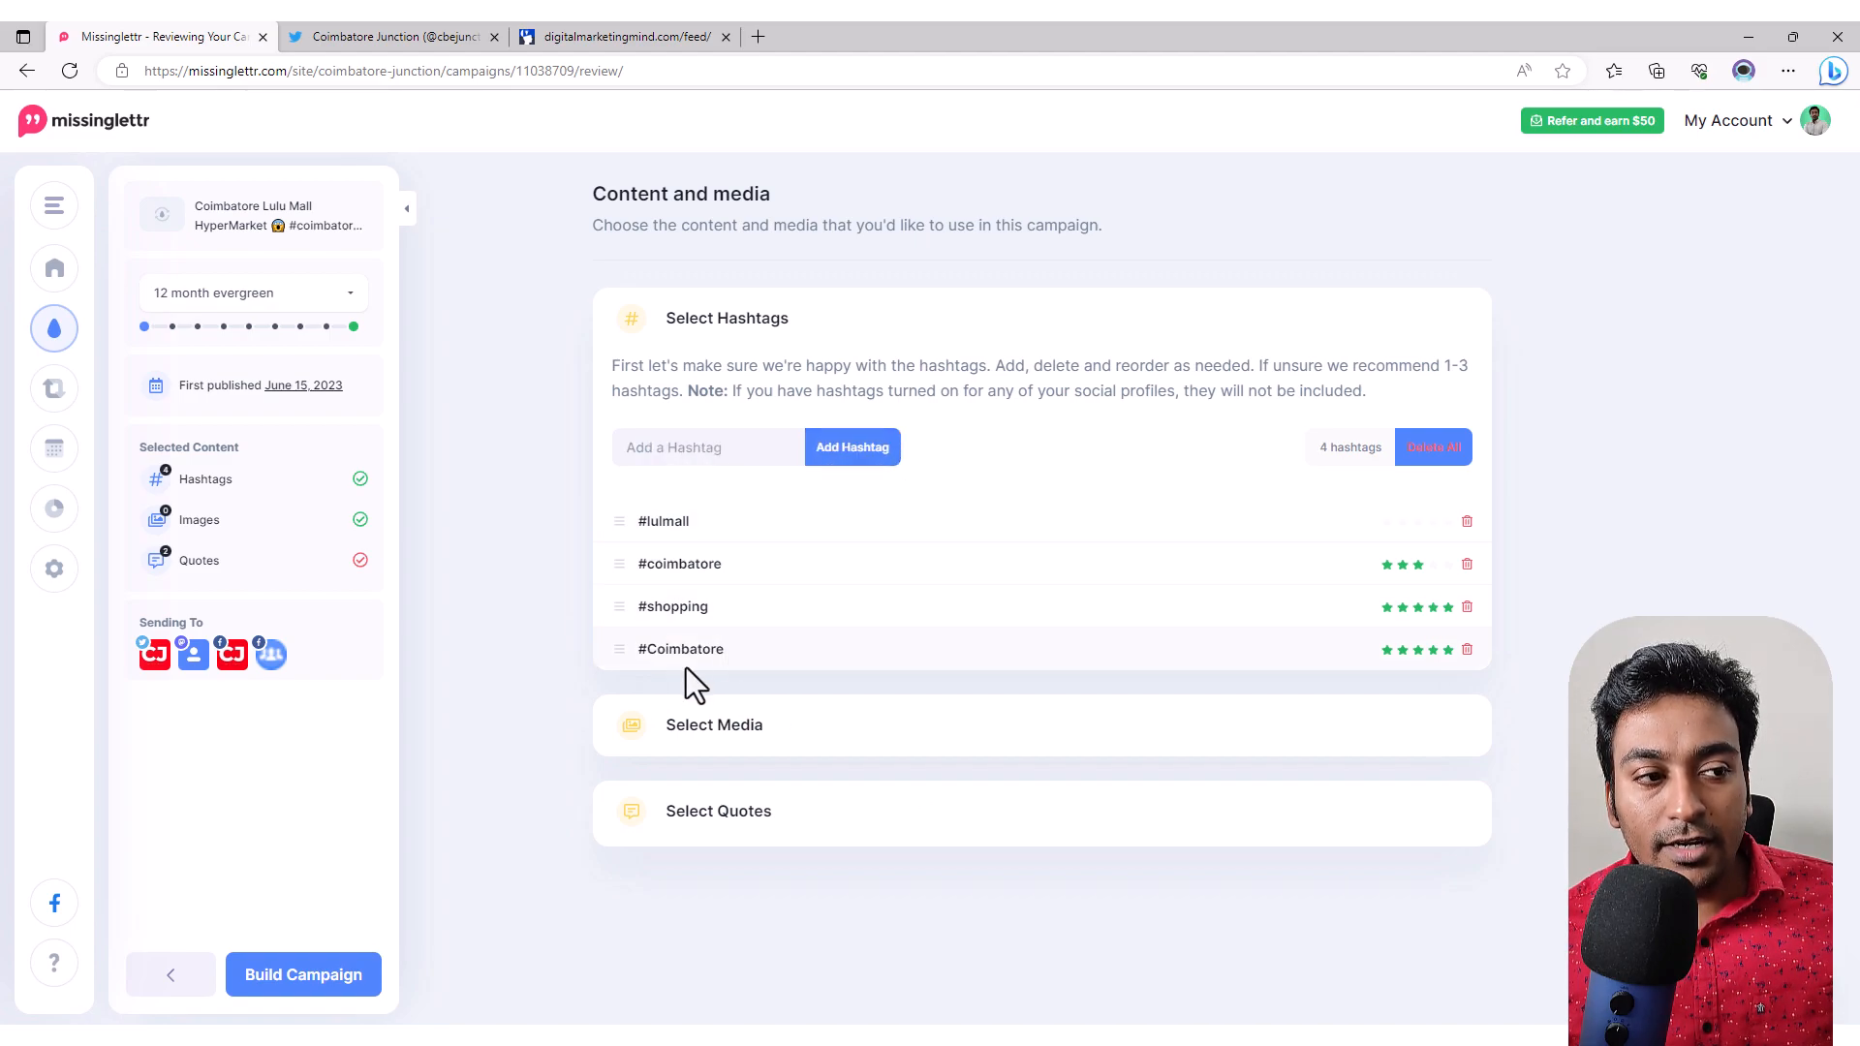
Step: Look up hashtag suggestions for "shopping" and clear the entry
{"action": "left_click", "coordinate": [693, 446]}
{"action": "type", "text": "shop"}
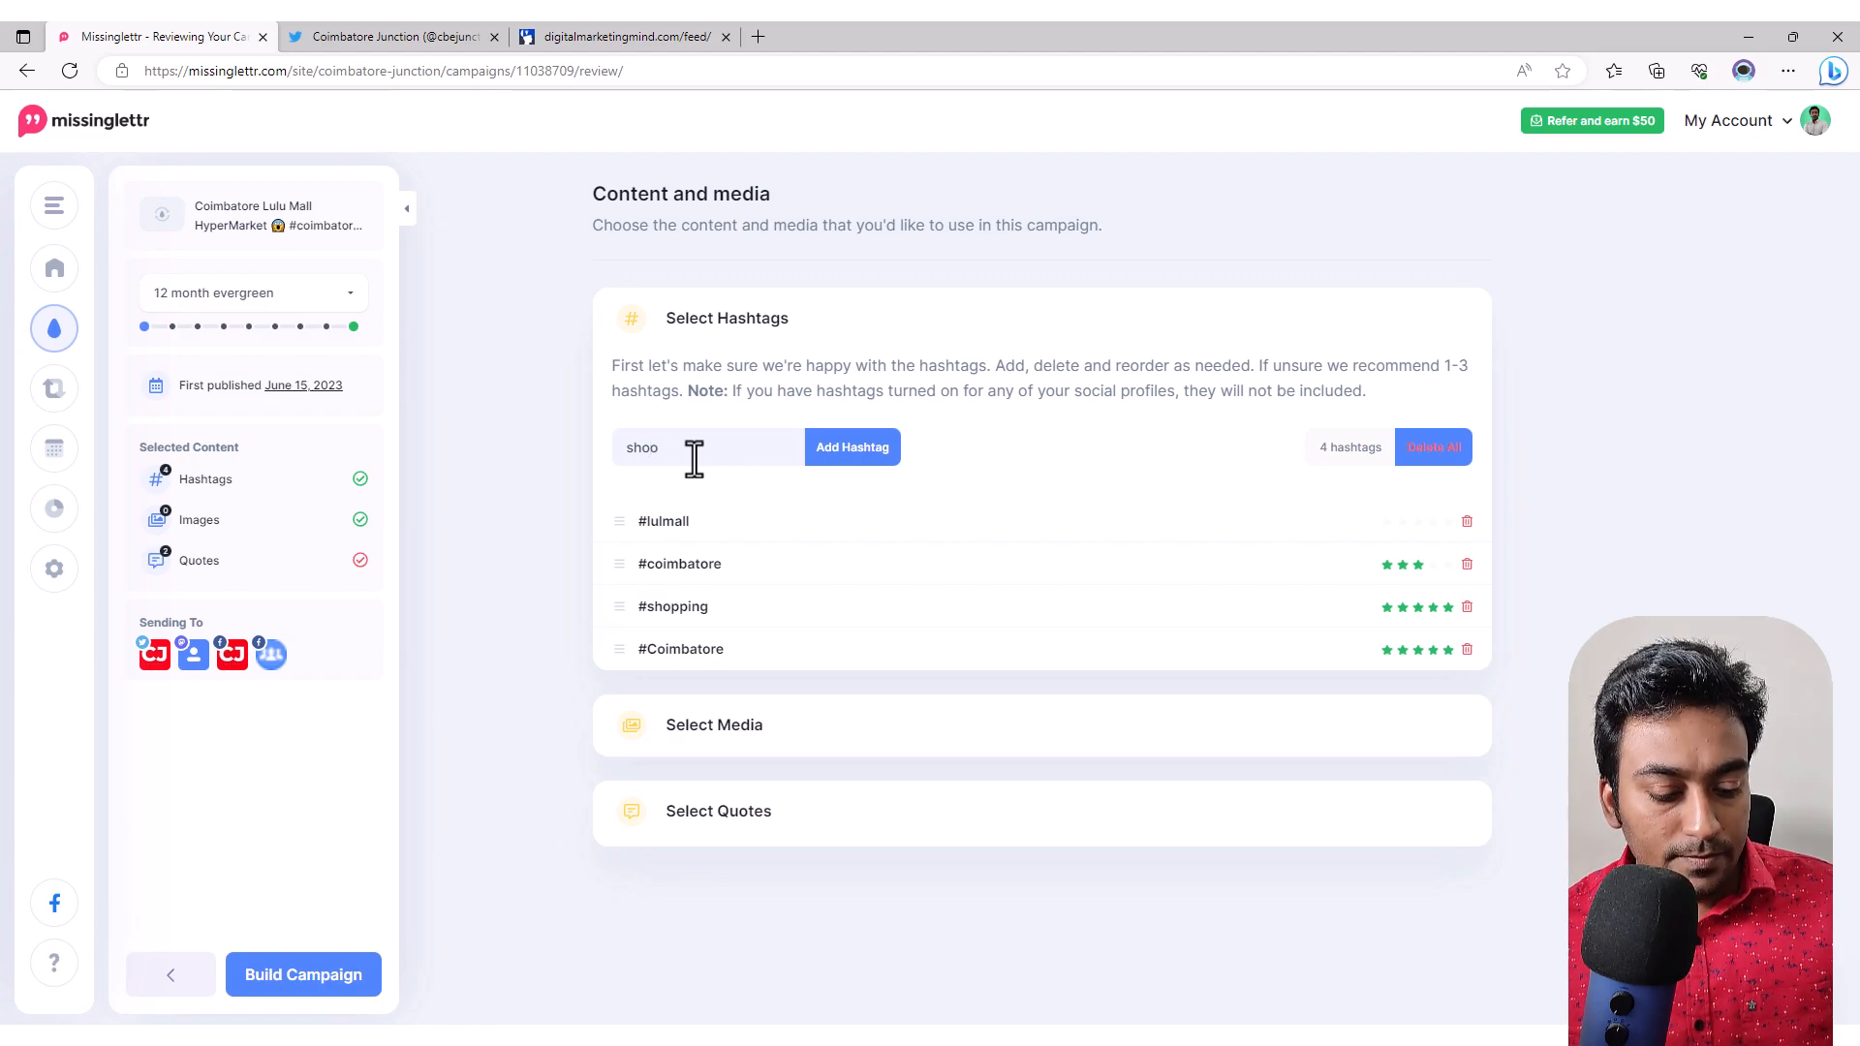
{"action": "type", "text": "ping"}
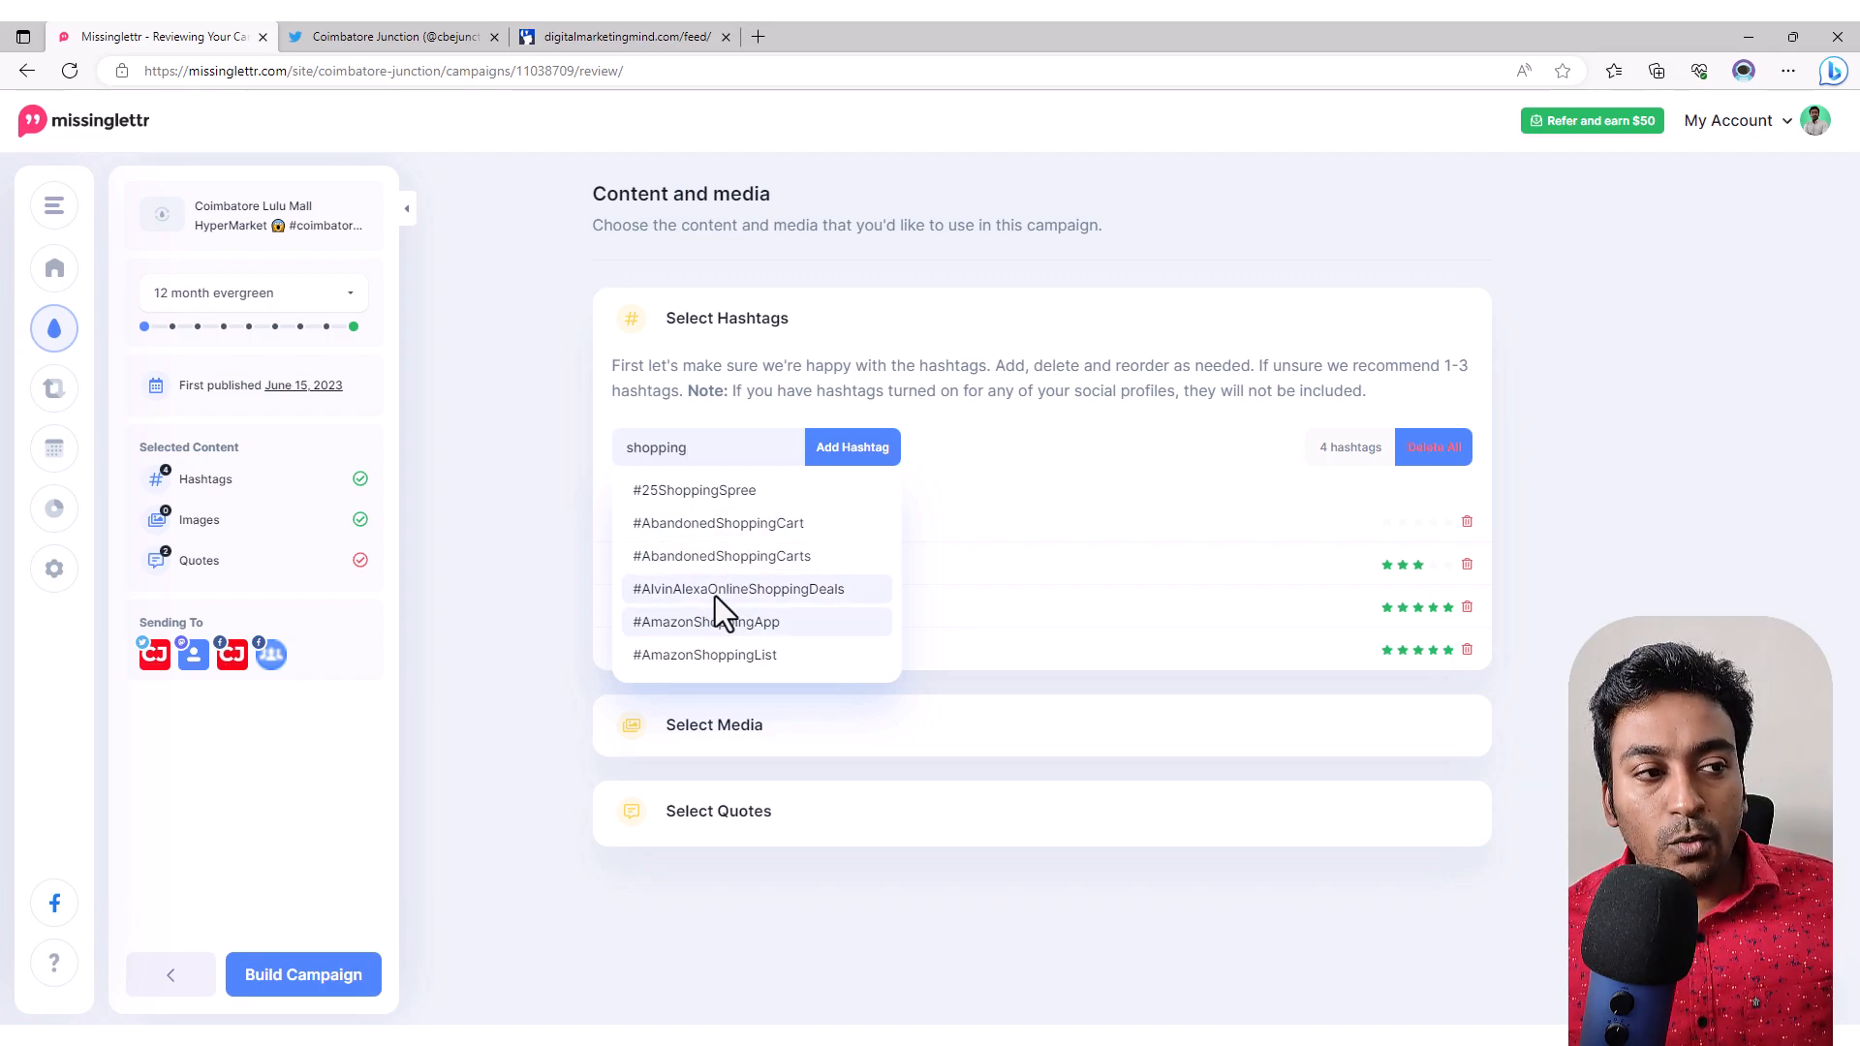
{"action": "double_click", "coordinate": [735, 450]}
{"action": "key", "text": "BackSpace"}
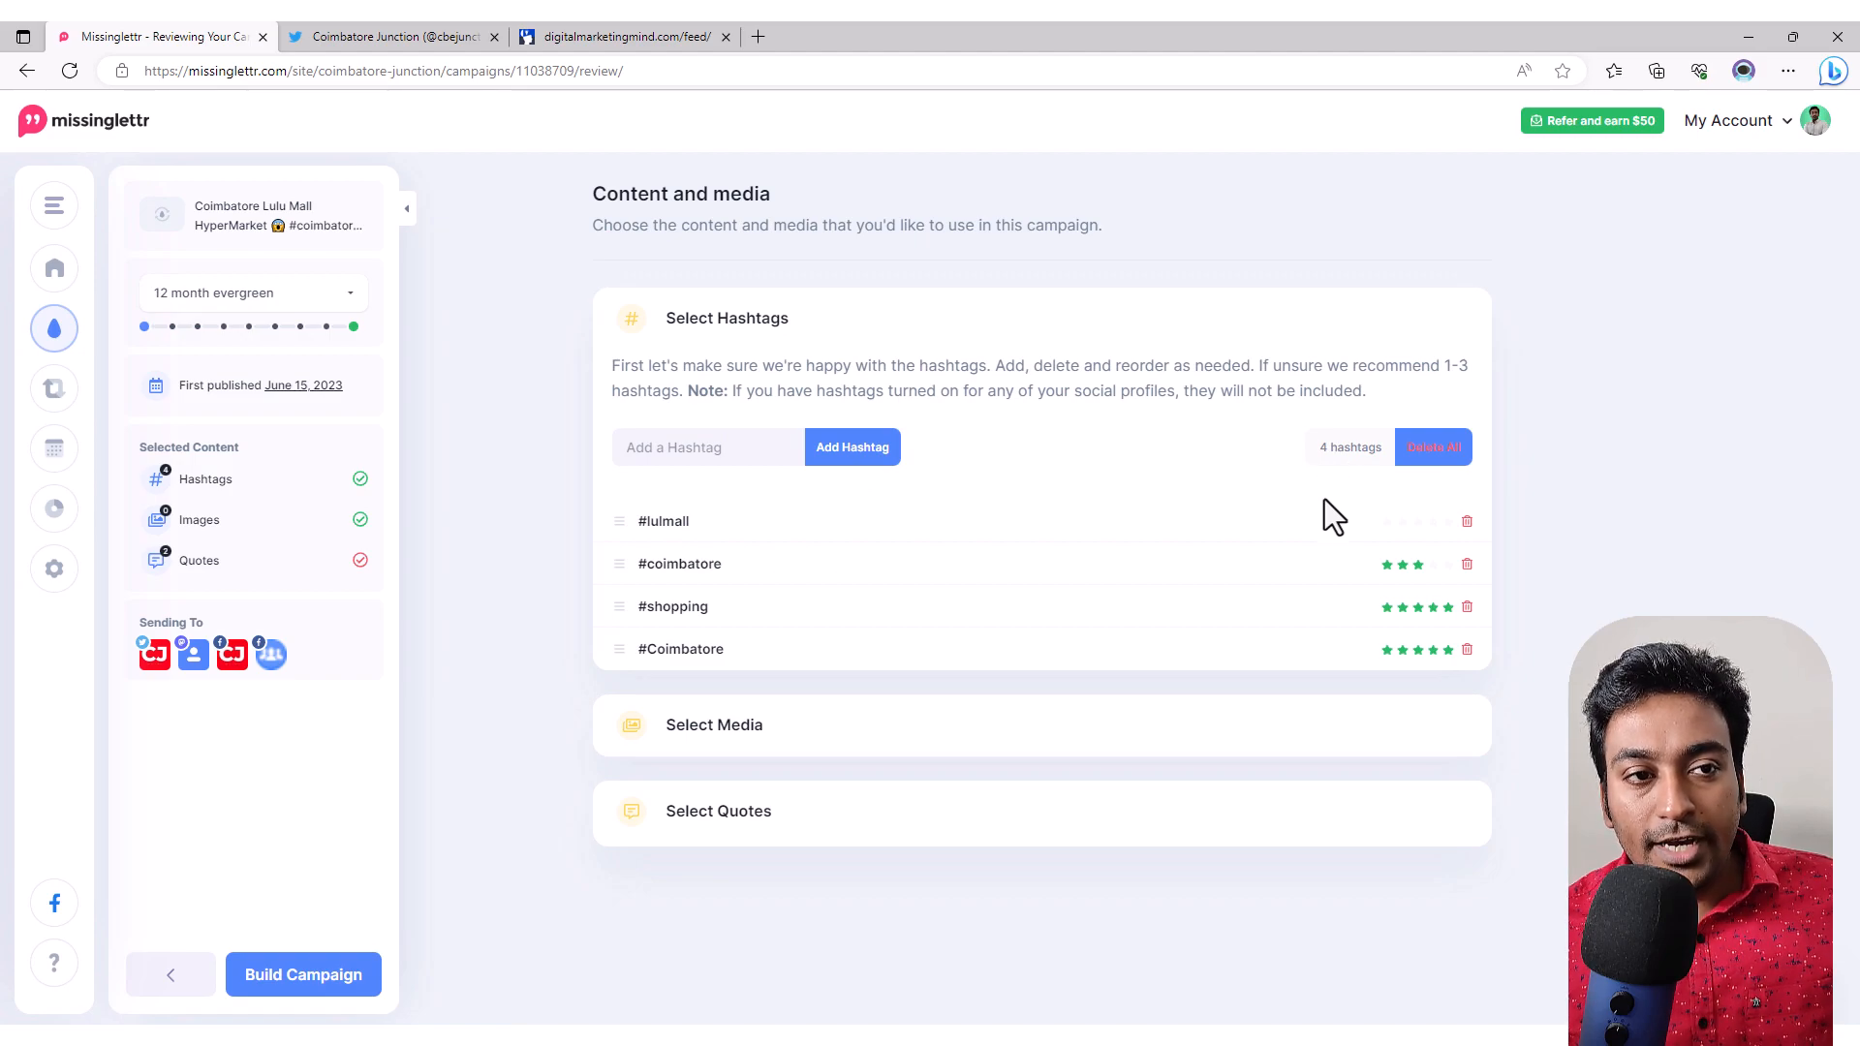
Step: Check the campaign's media options and select the suggested quote "Coimbatore Lulu Mall HyperMarket #coimbatore #luluhypermarket #lulumall"
{"action": "left_click", "coordinate": [827, 723]}
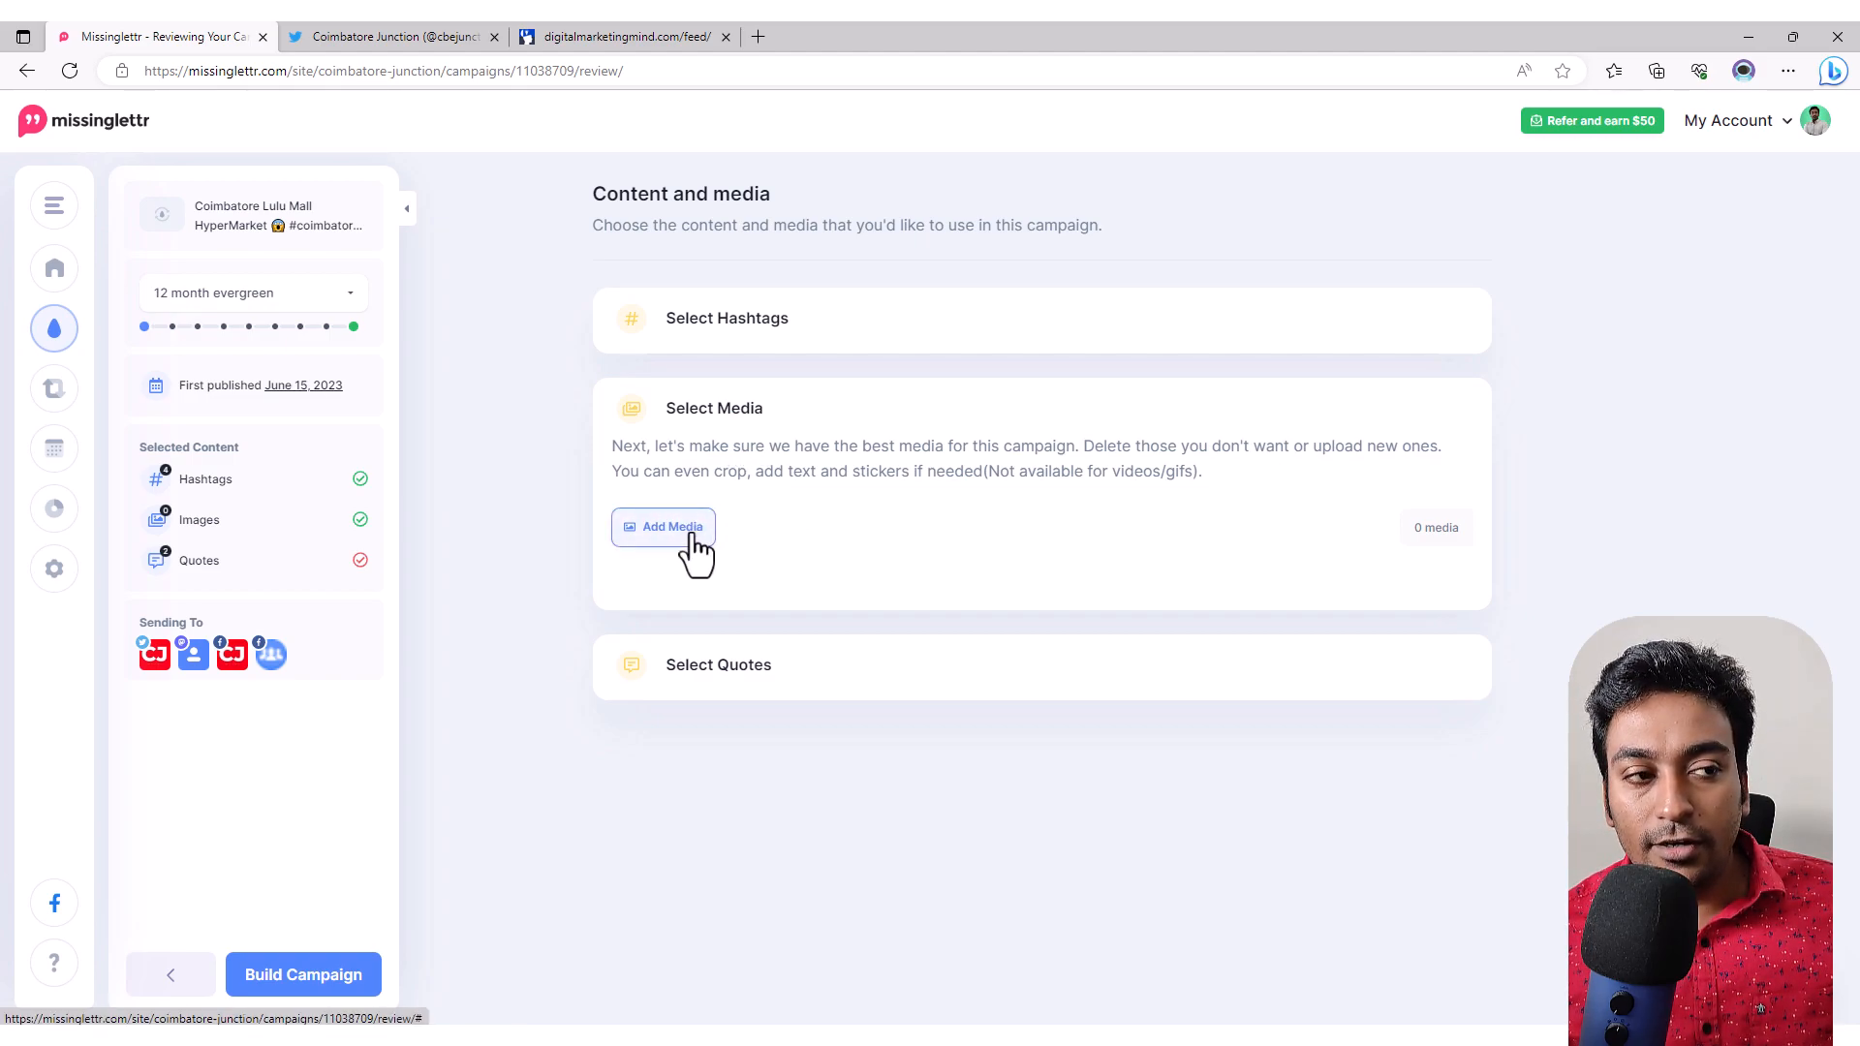
{"action": "left_click", "coordinate": [702, 667]}
{"action": "scroll", "coordinate": [770, 645], "scroll_direction": "down", "scroll_amount": 1}
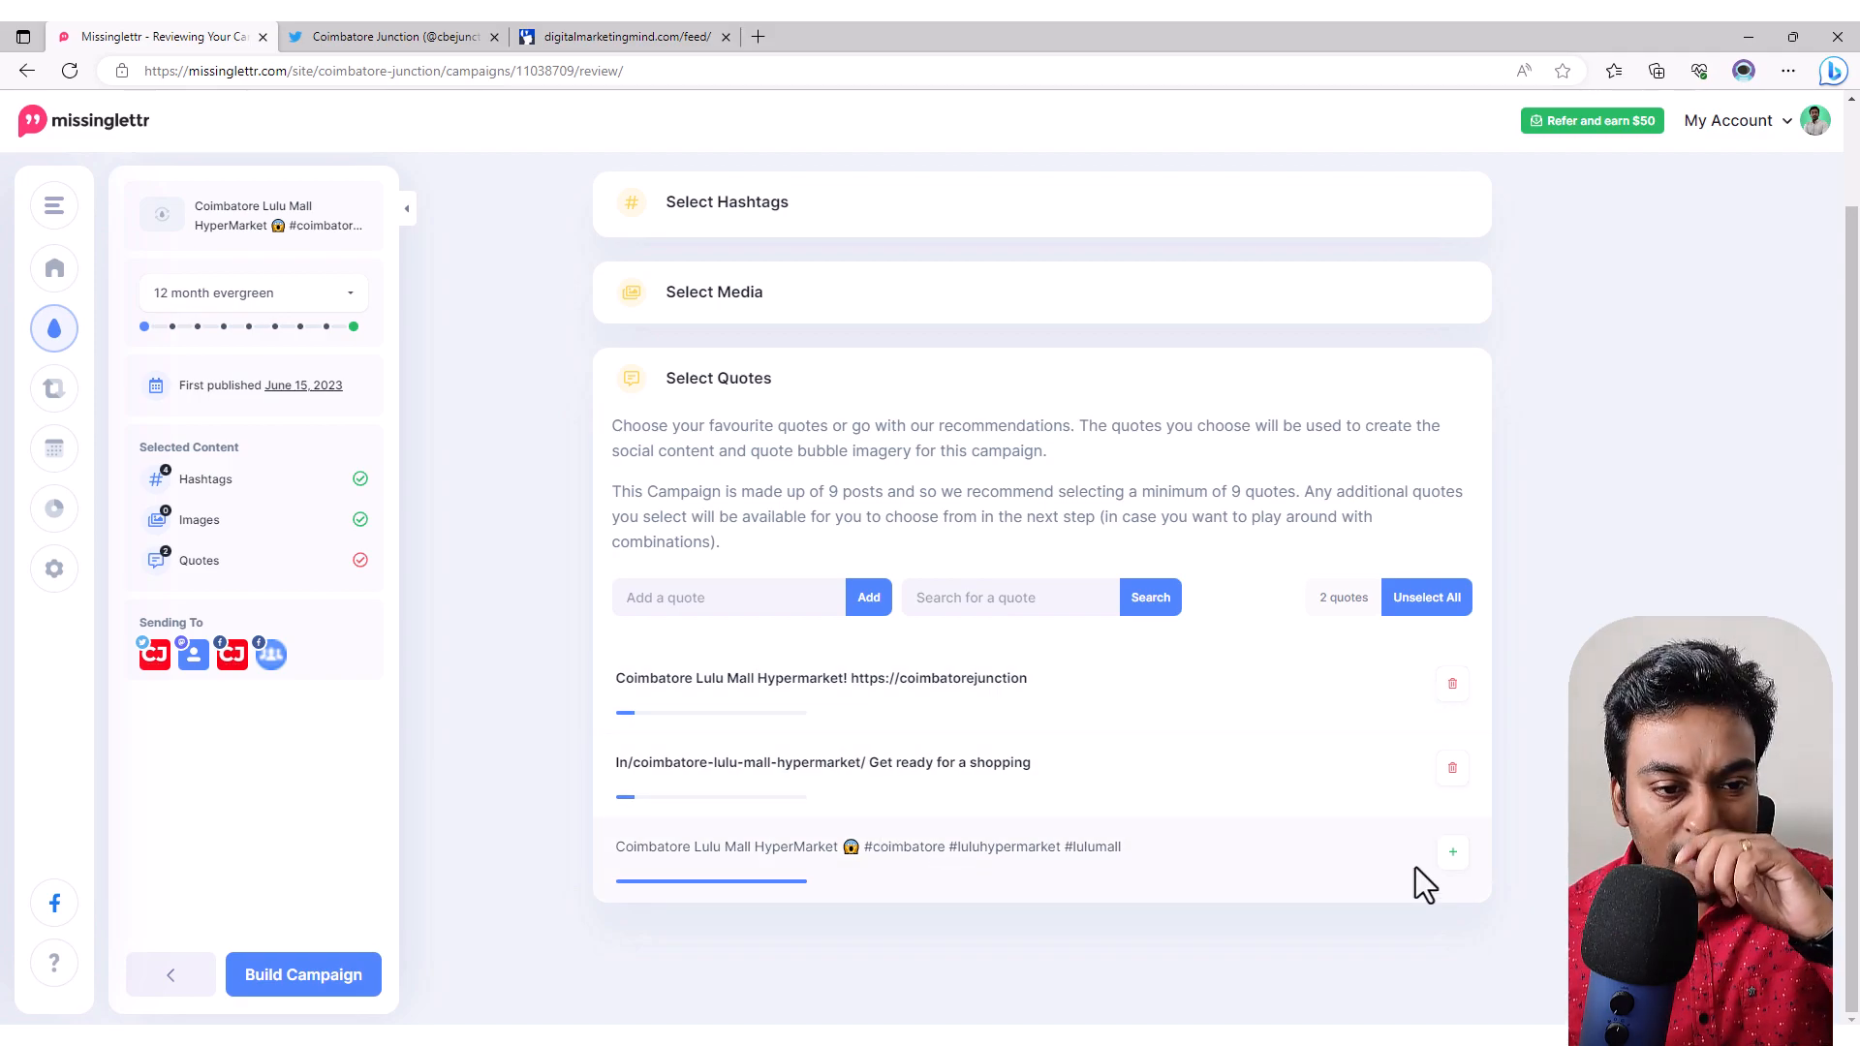
{"action": "left_click", "coordinate": [1452, 853]}
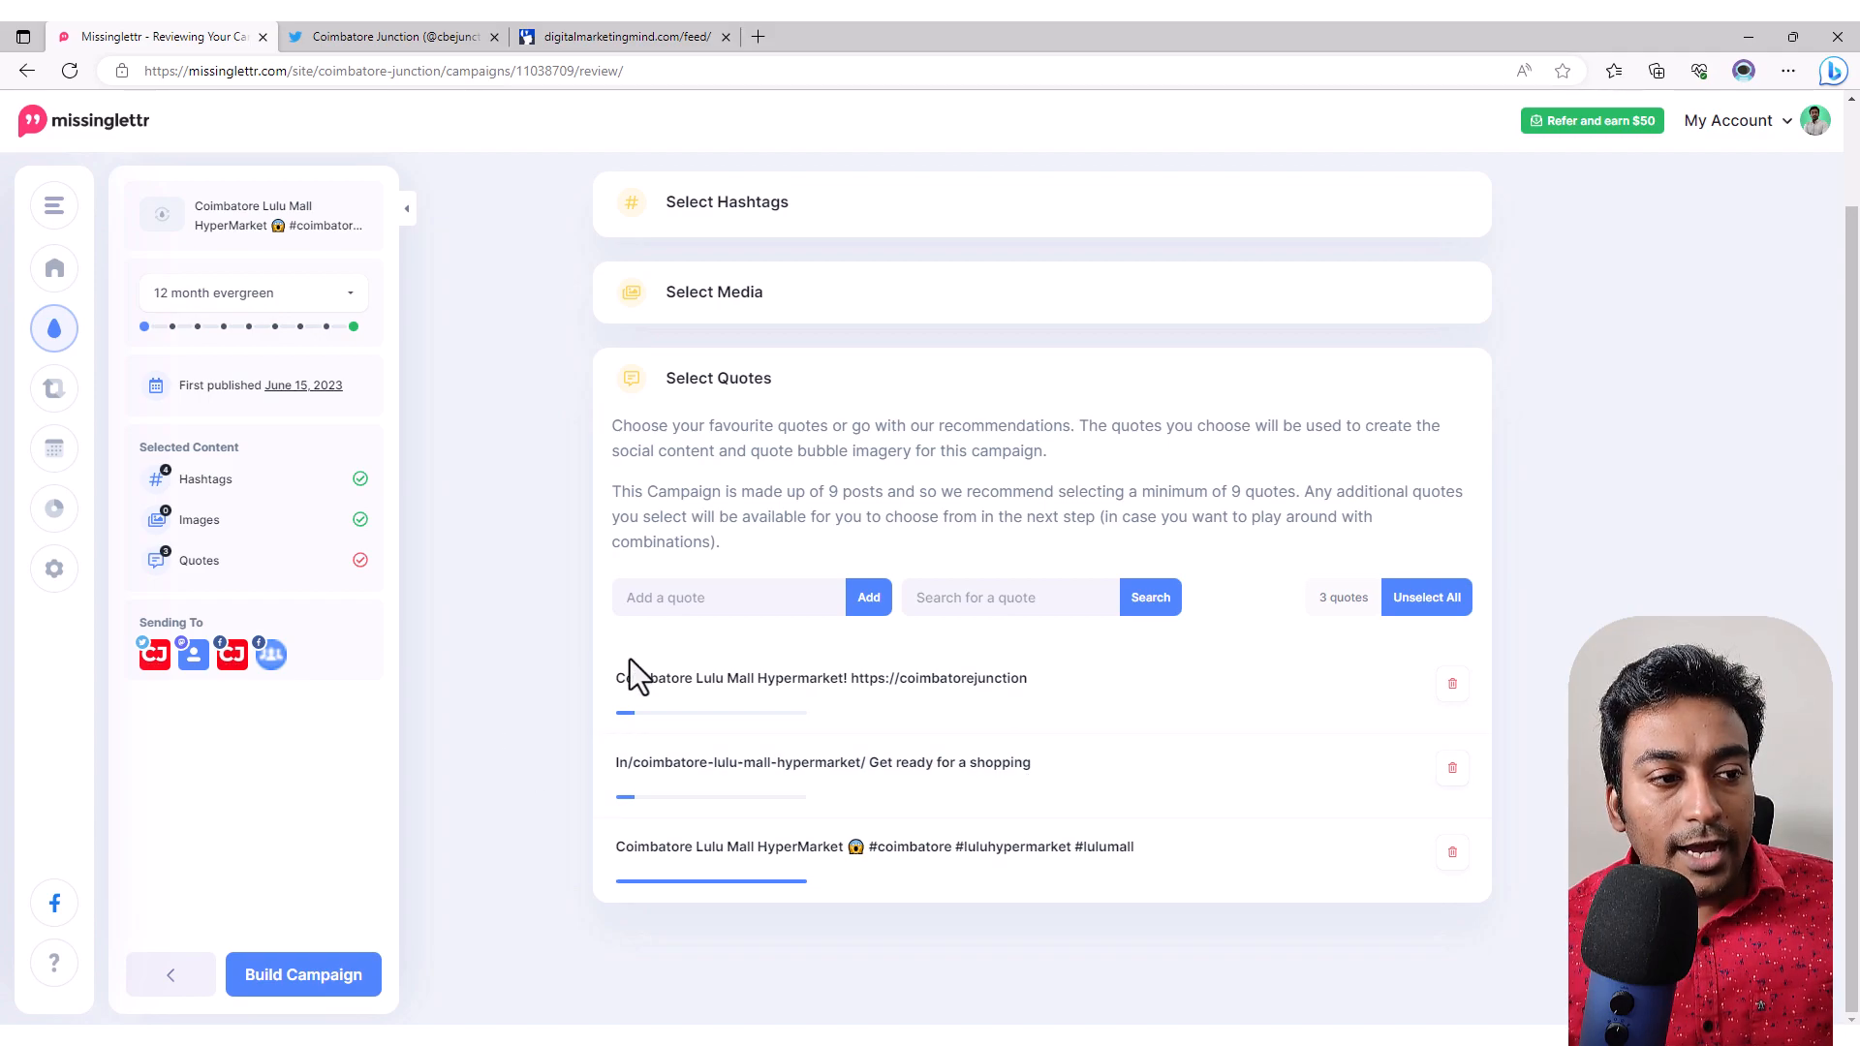
Step: Add the custom quote "Coimbatore Lulu Mall is Awesome" to the campaign's quotes
{"action": "left_click", "coordinate": [762, 608]}
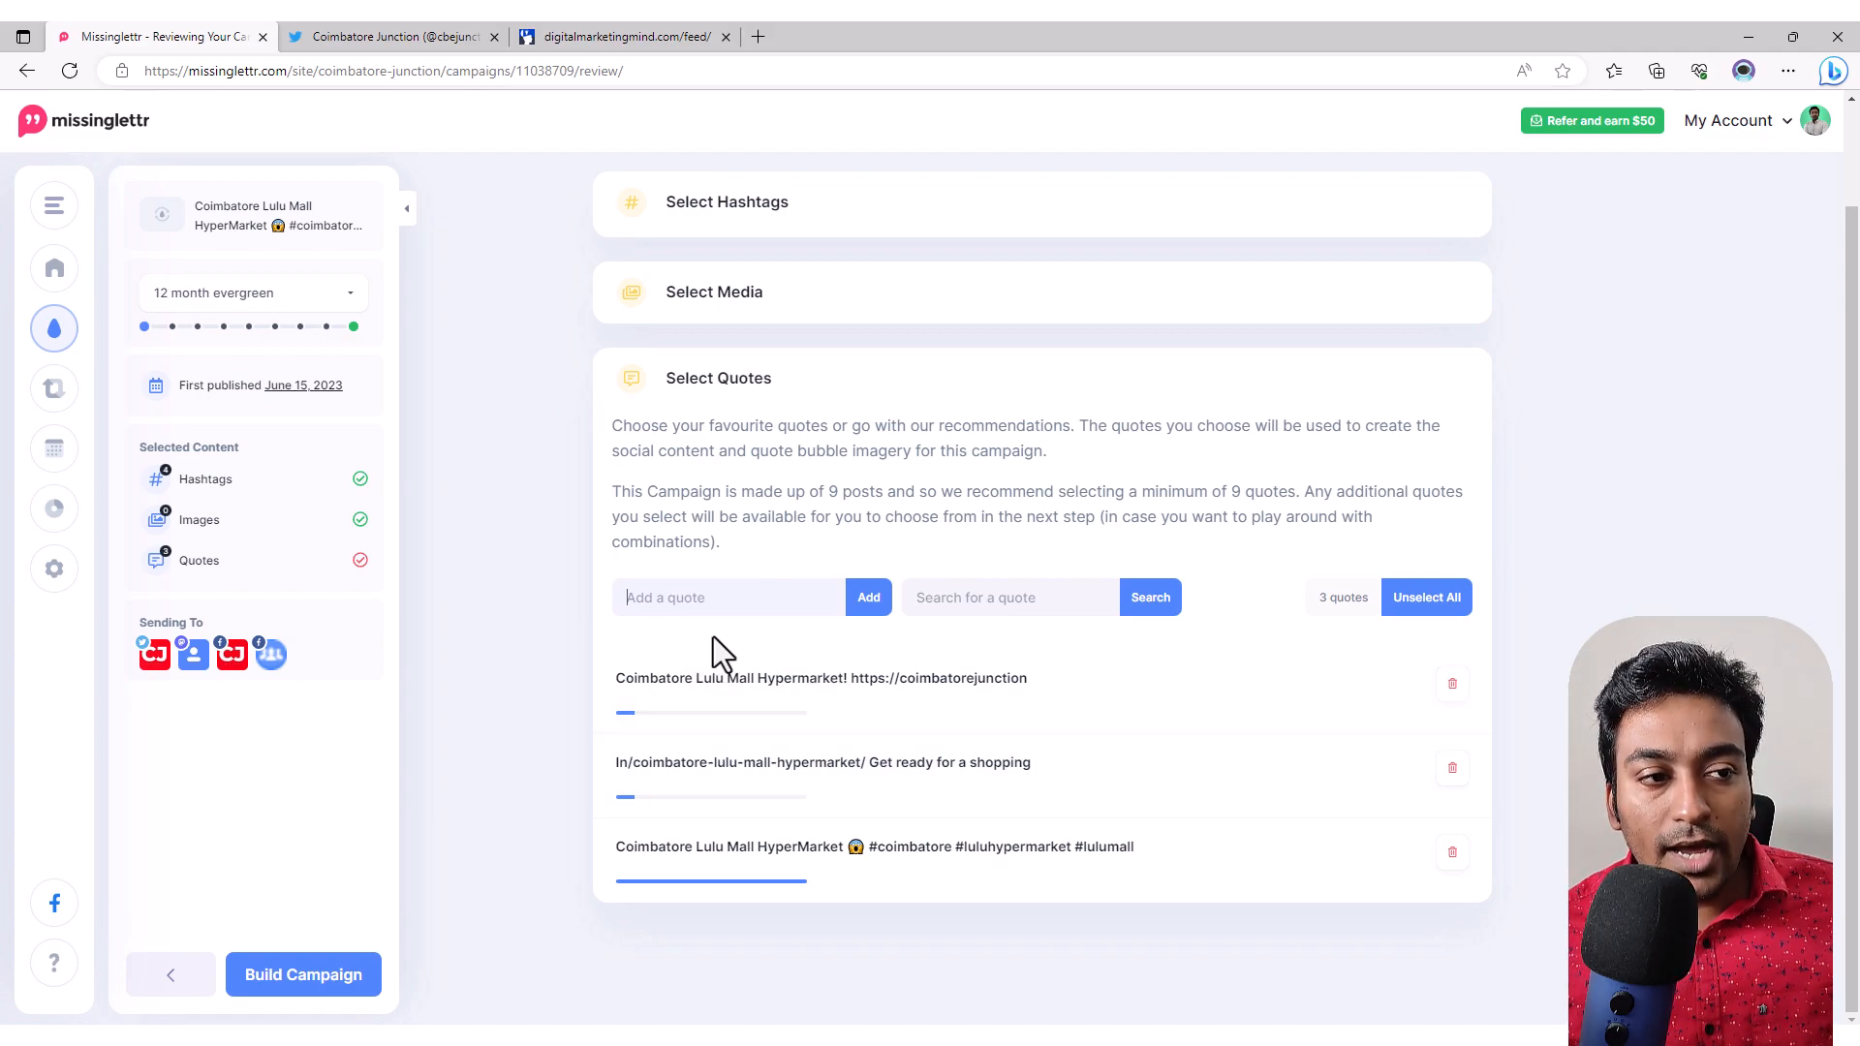
{"action": "type", "text": "Coimbatore Lulu Mall is Awesome"}
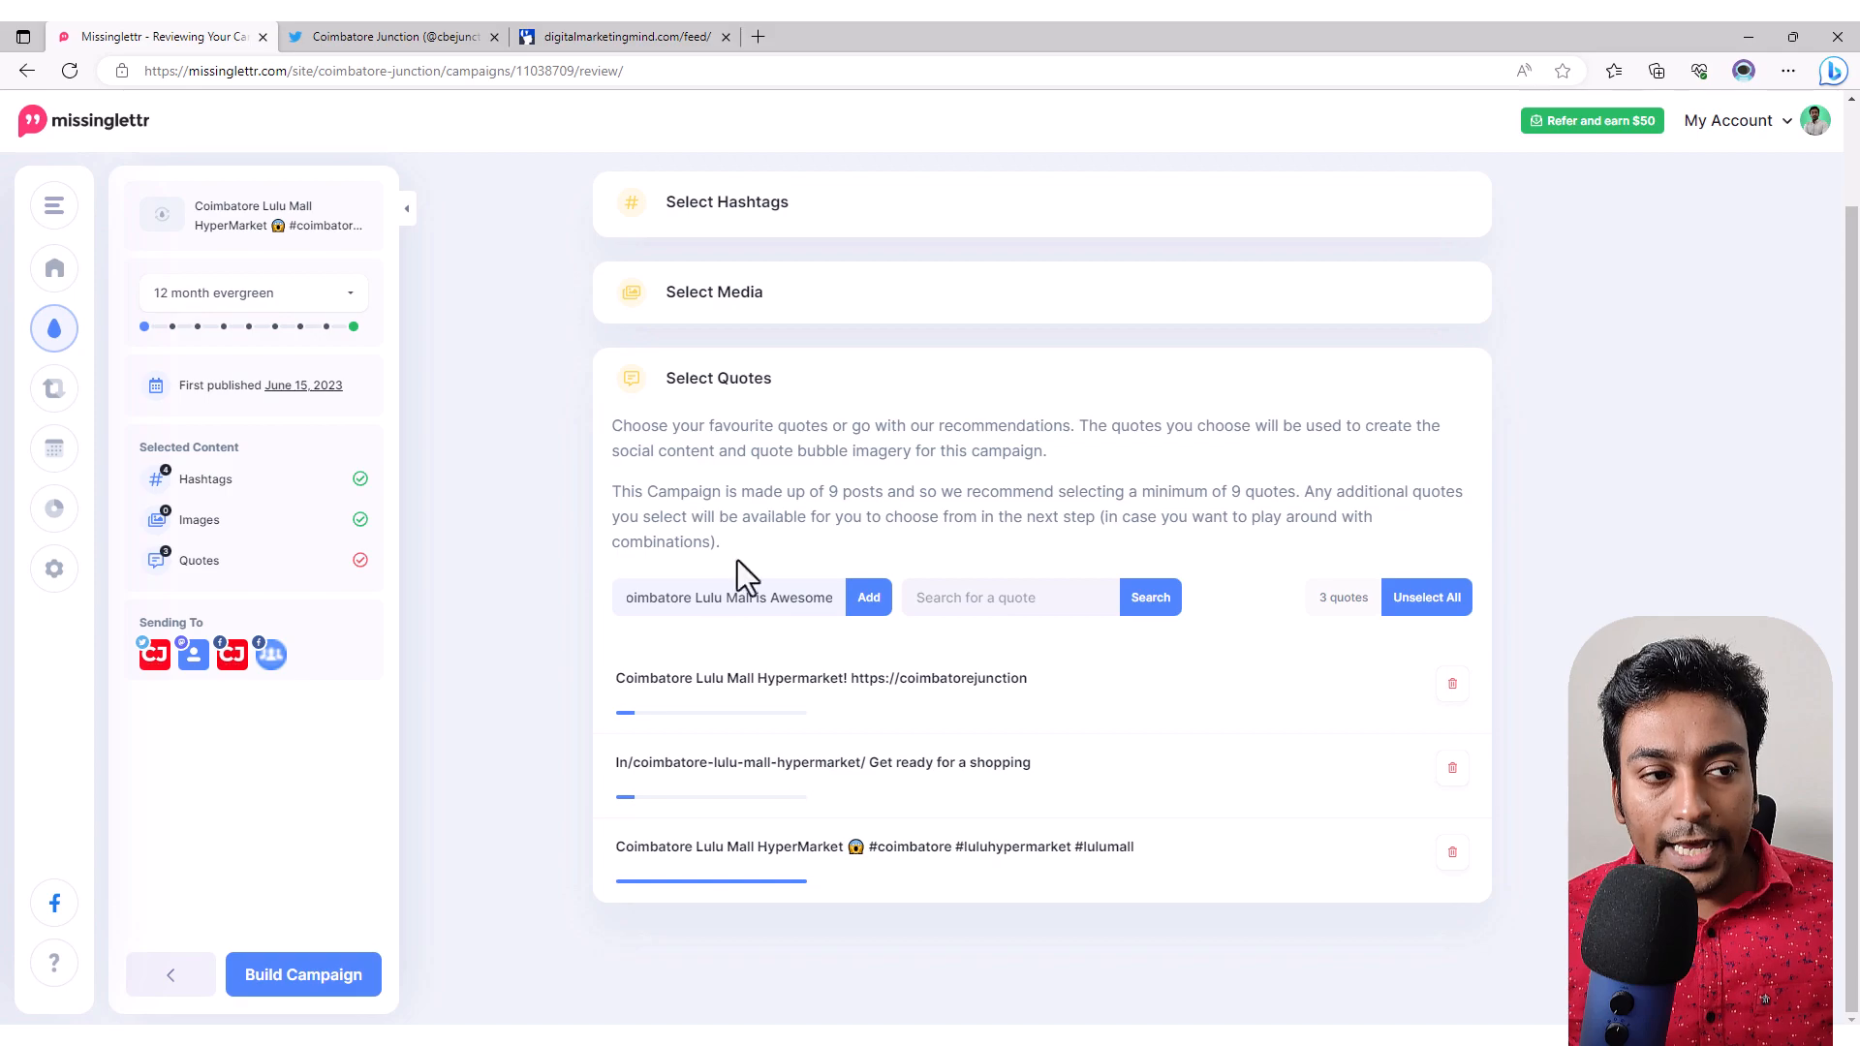
{"action": "left_click", "coordinate": [868, 600]}
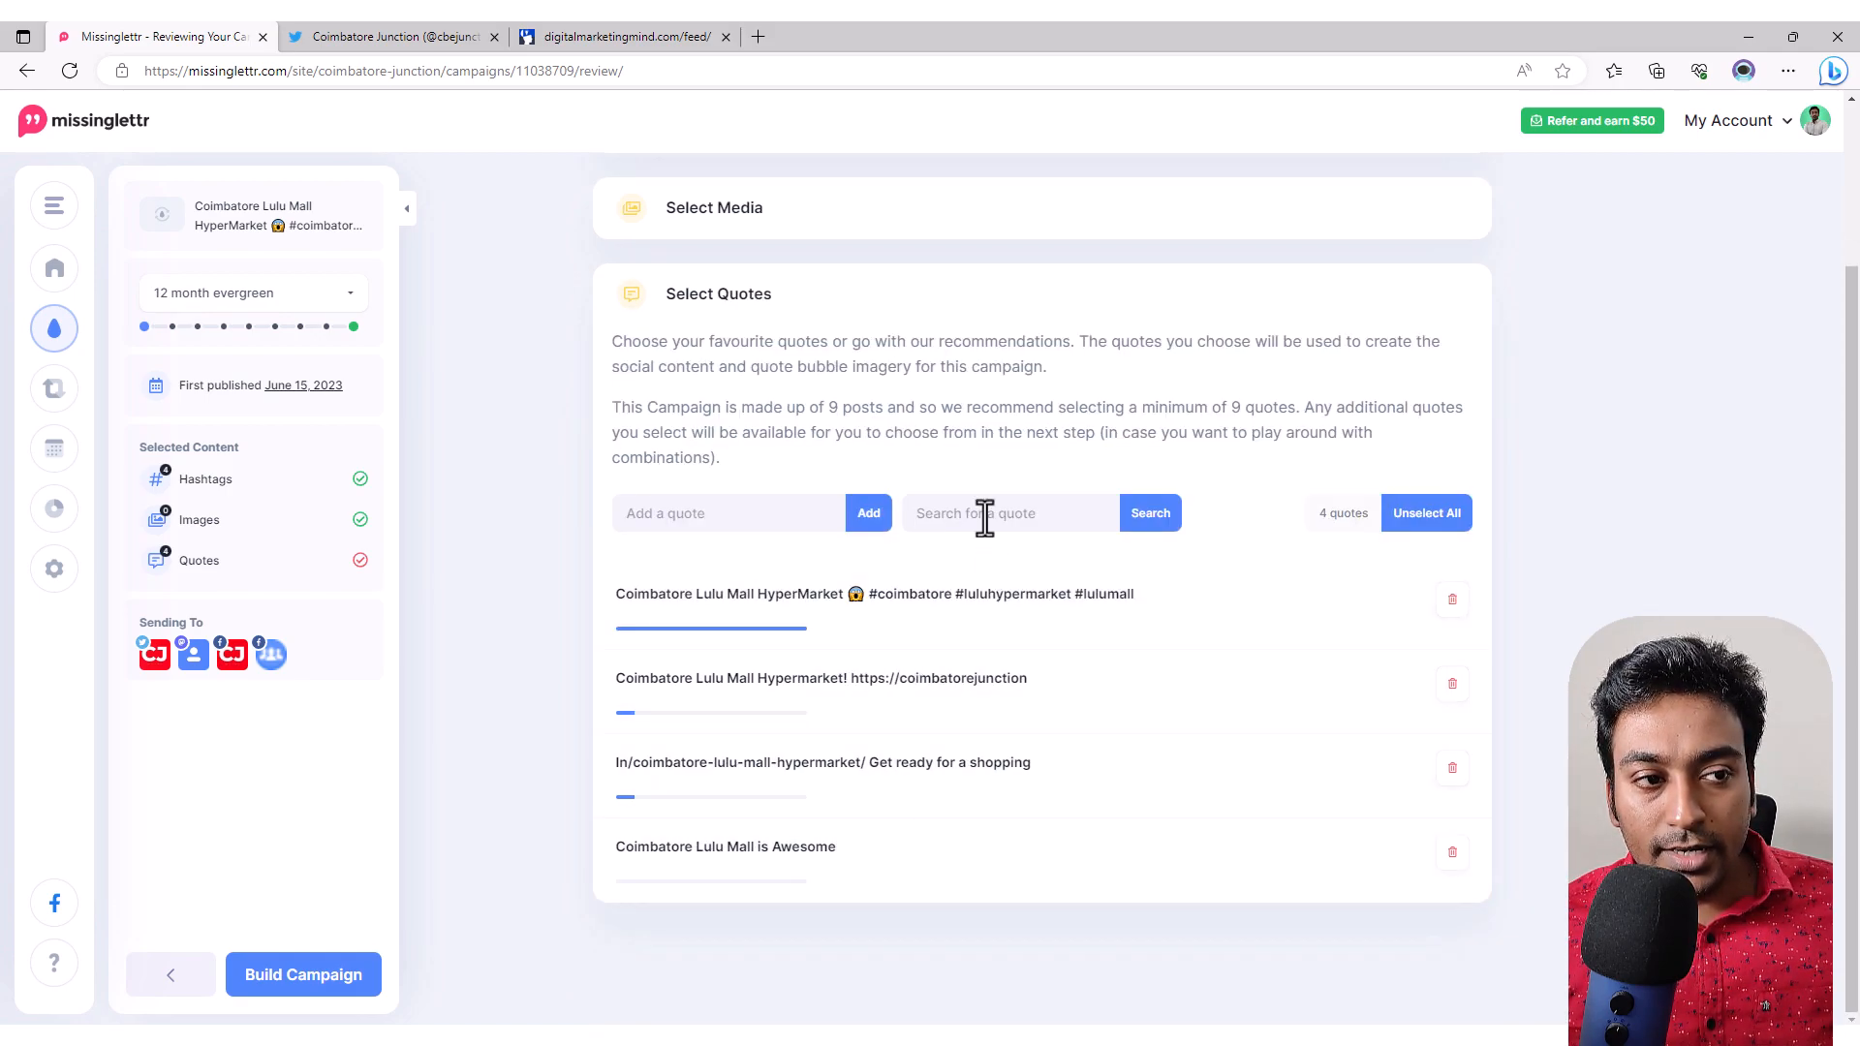
{"action": "scroll", "coordinate": [234, 566], "scroll_direction": "up", "scroll_amount": 1}
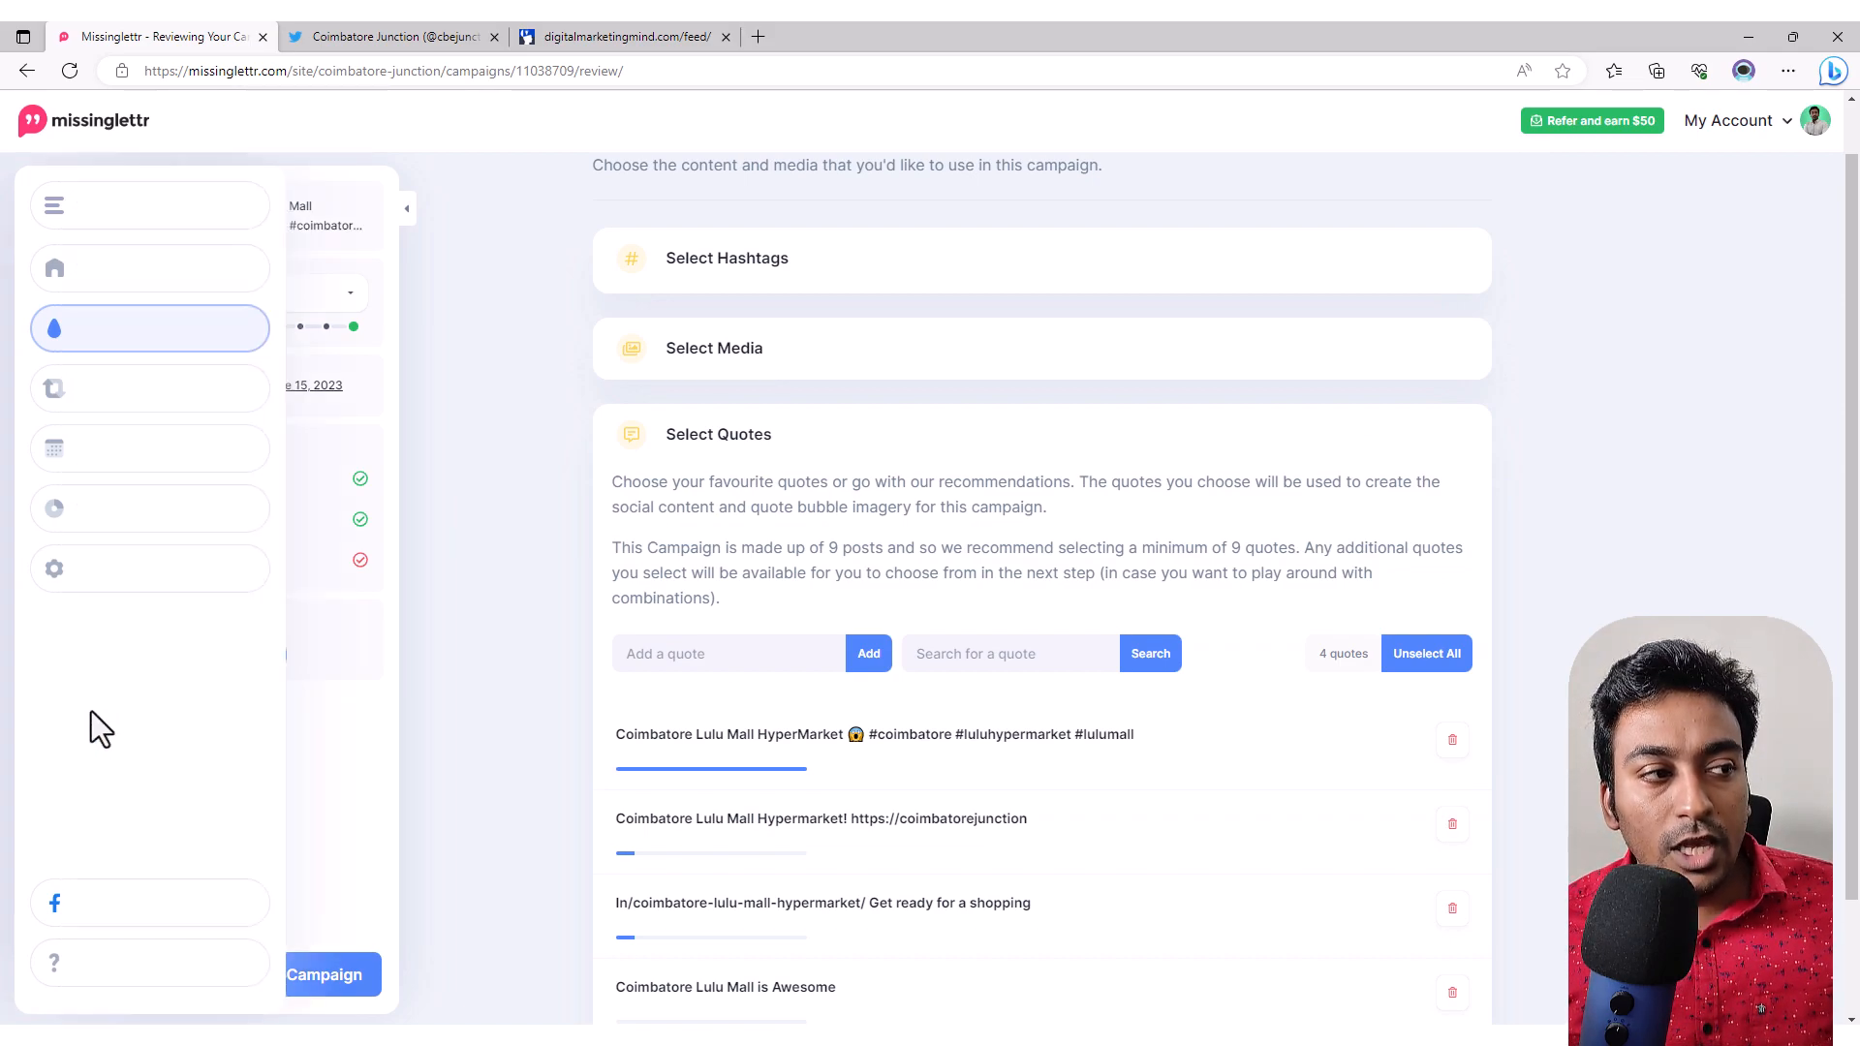
{"action": "left_click", "coordinate": [328, 992]}
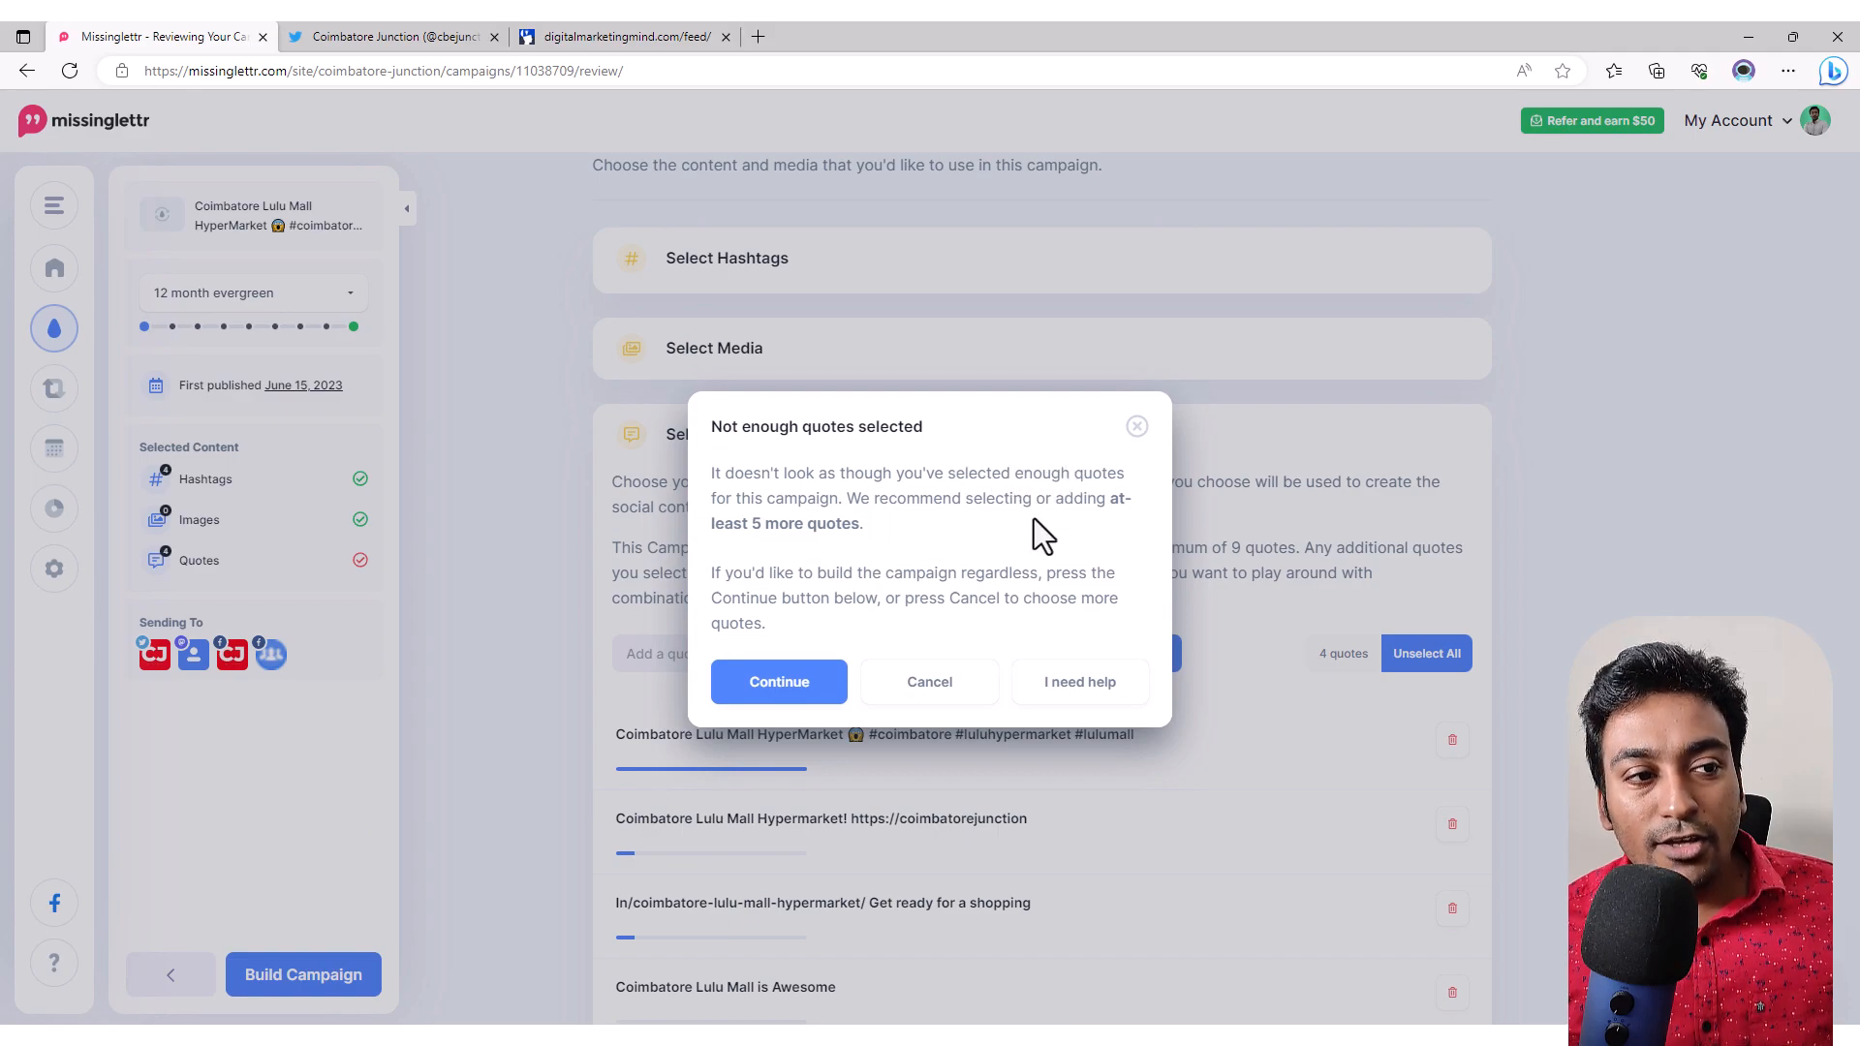
{"action": "left_click", "coordinate": [1138, 432]}
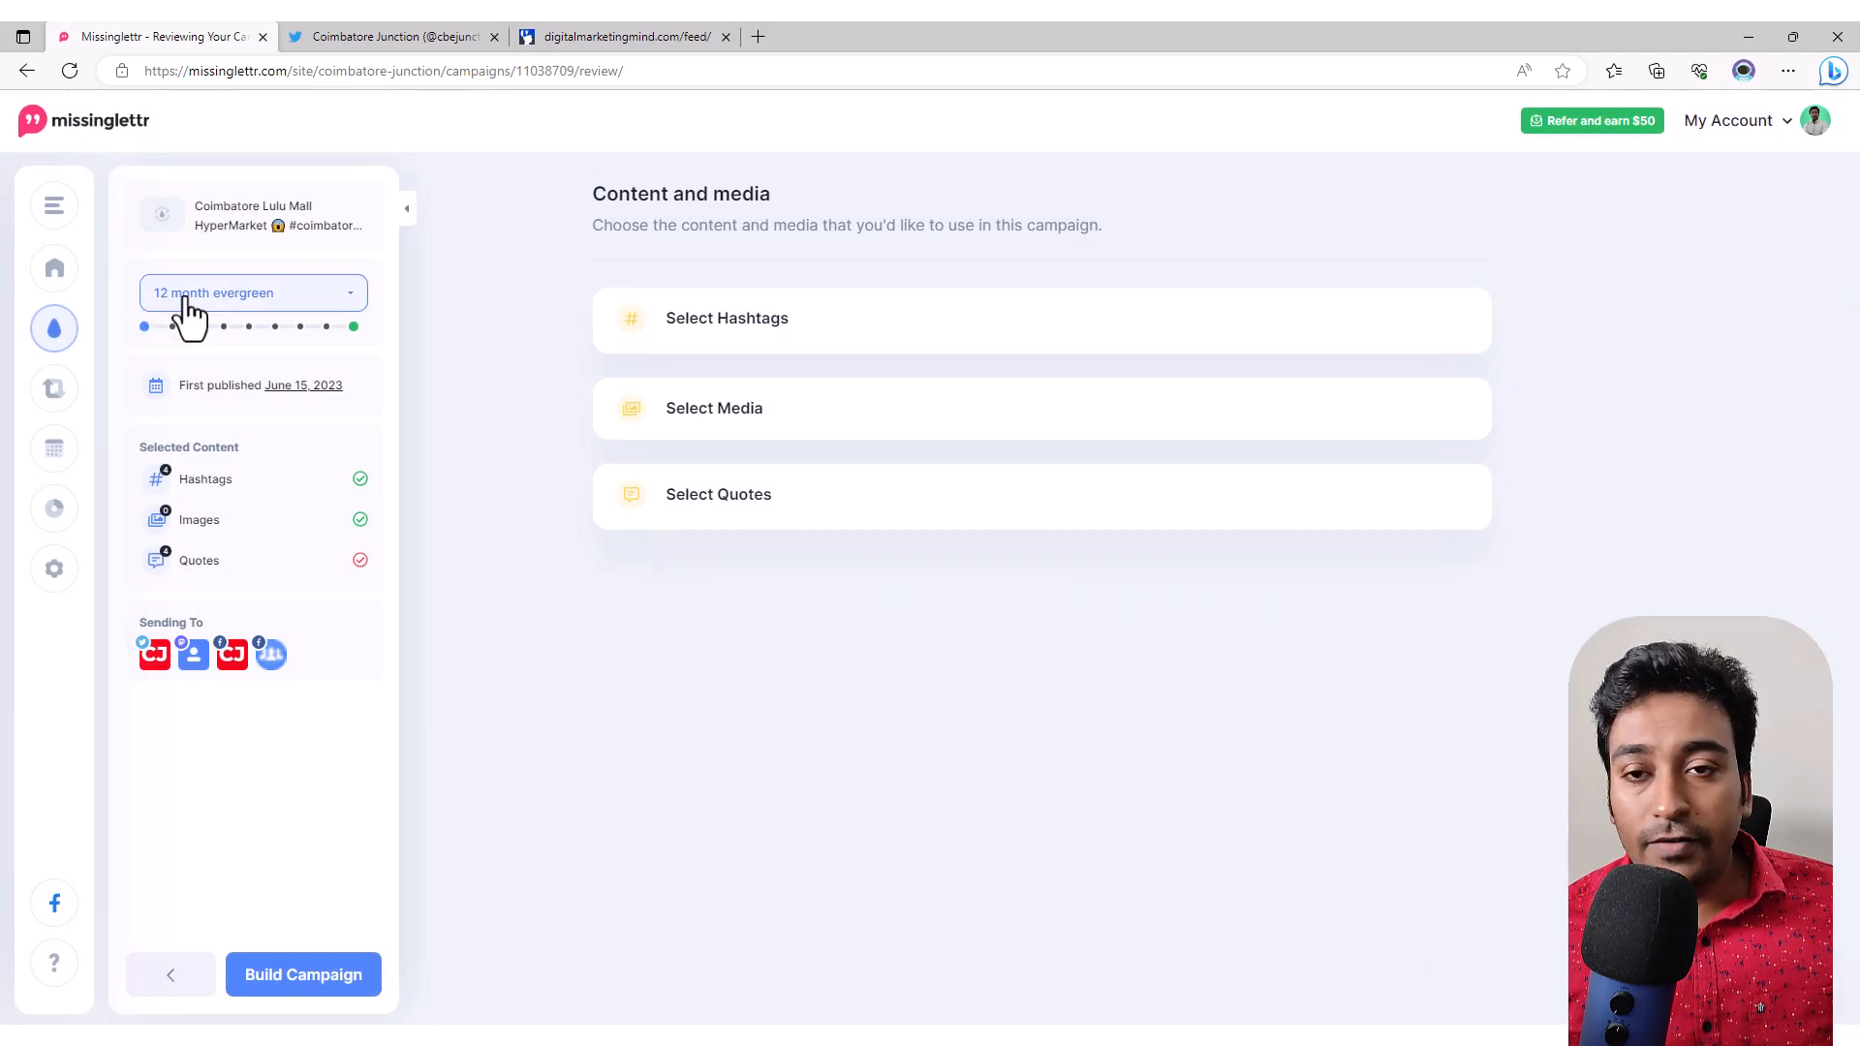
Step: Change the campaign's schedule to 2 week lite and build the campaign
{"action": "left_click", "coordinate": [188, 302]}
{"action": "left_click", "coordinate": [195, 386]}
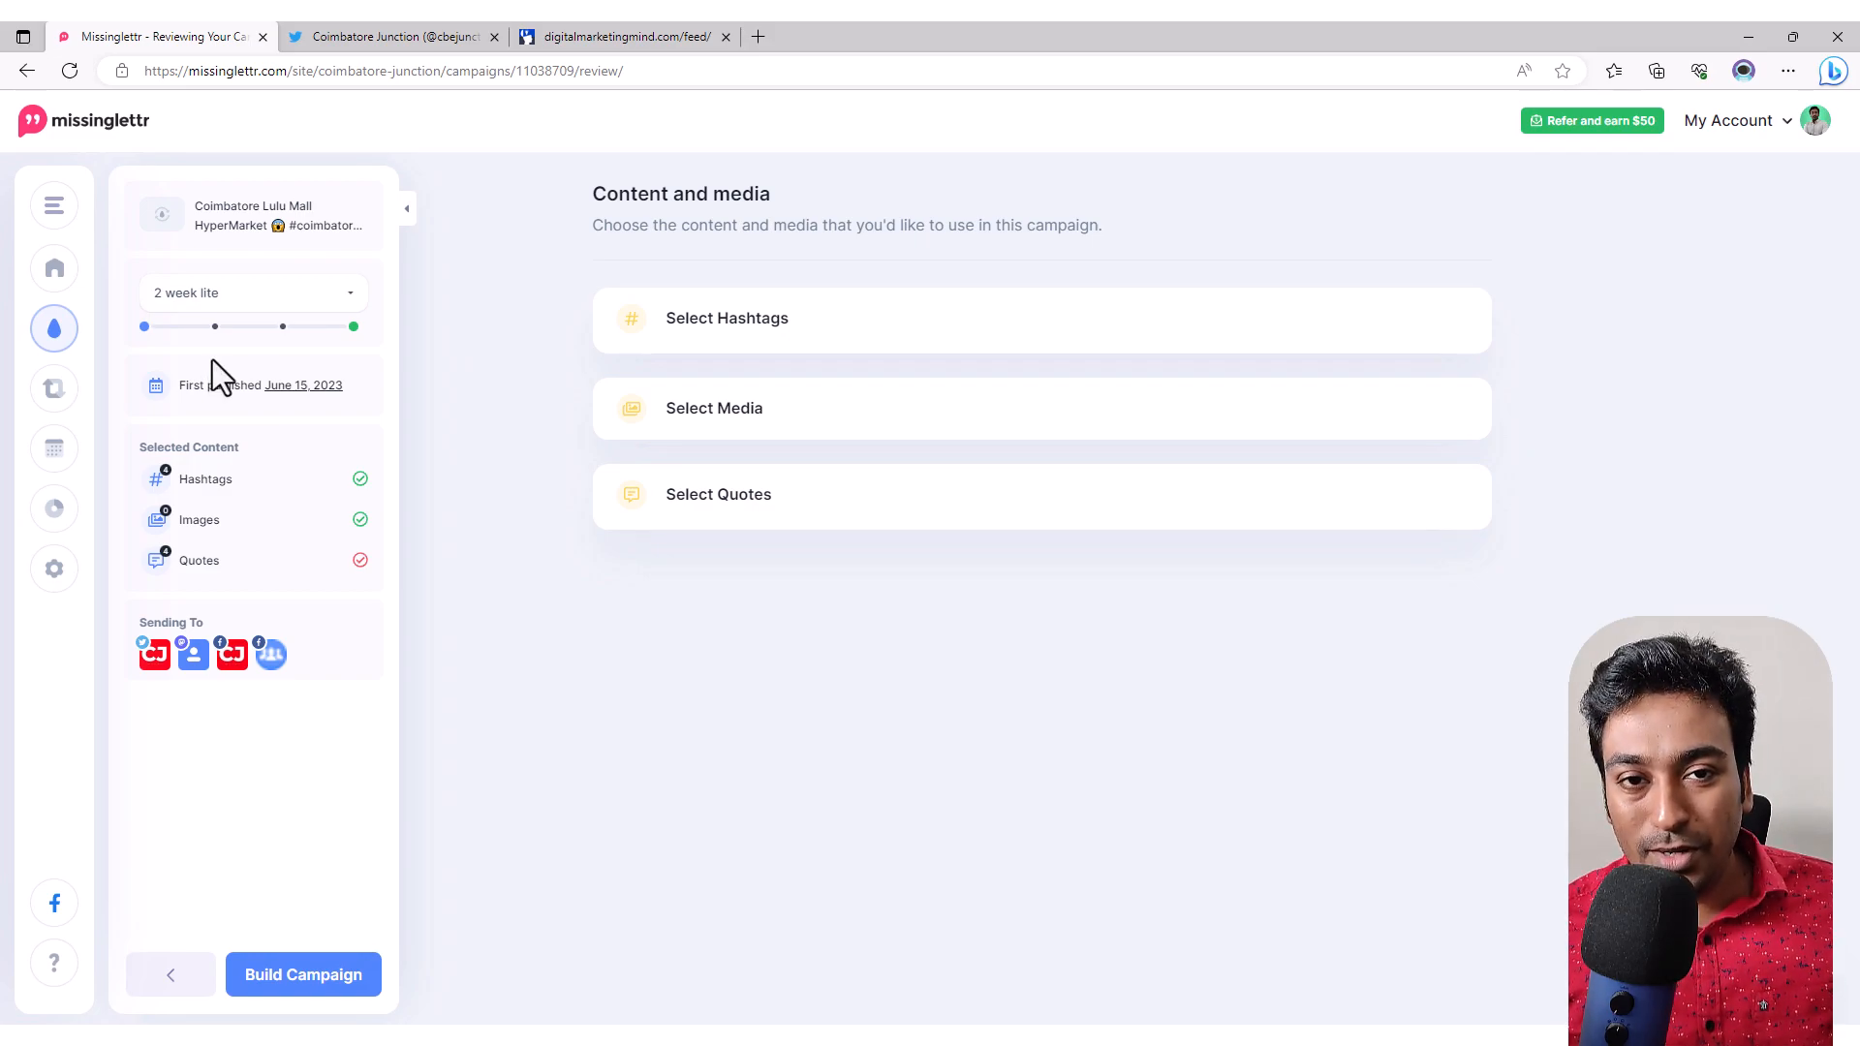
{"action": "left_click", "coordinate": [315, 977]}
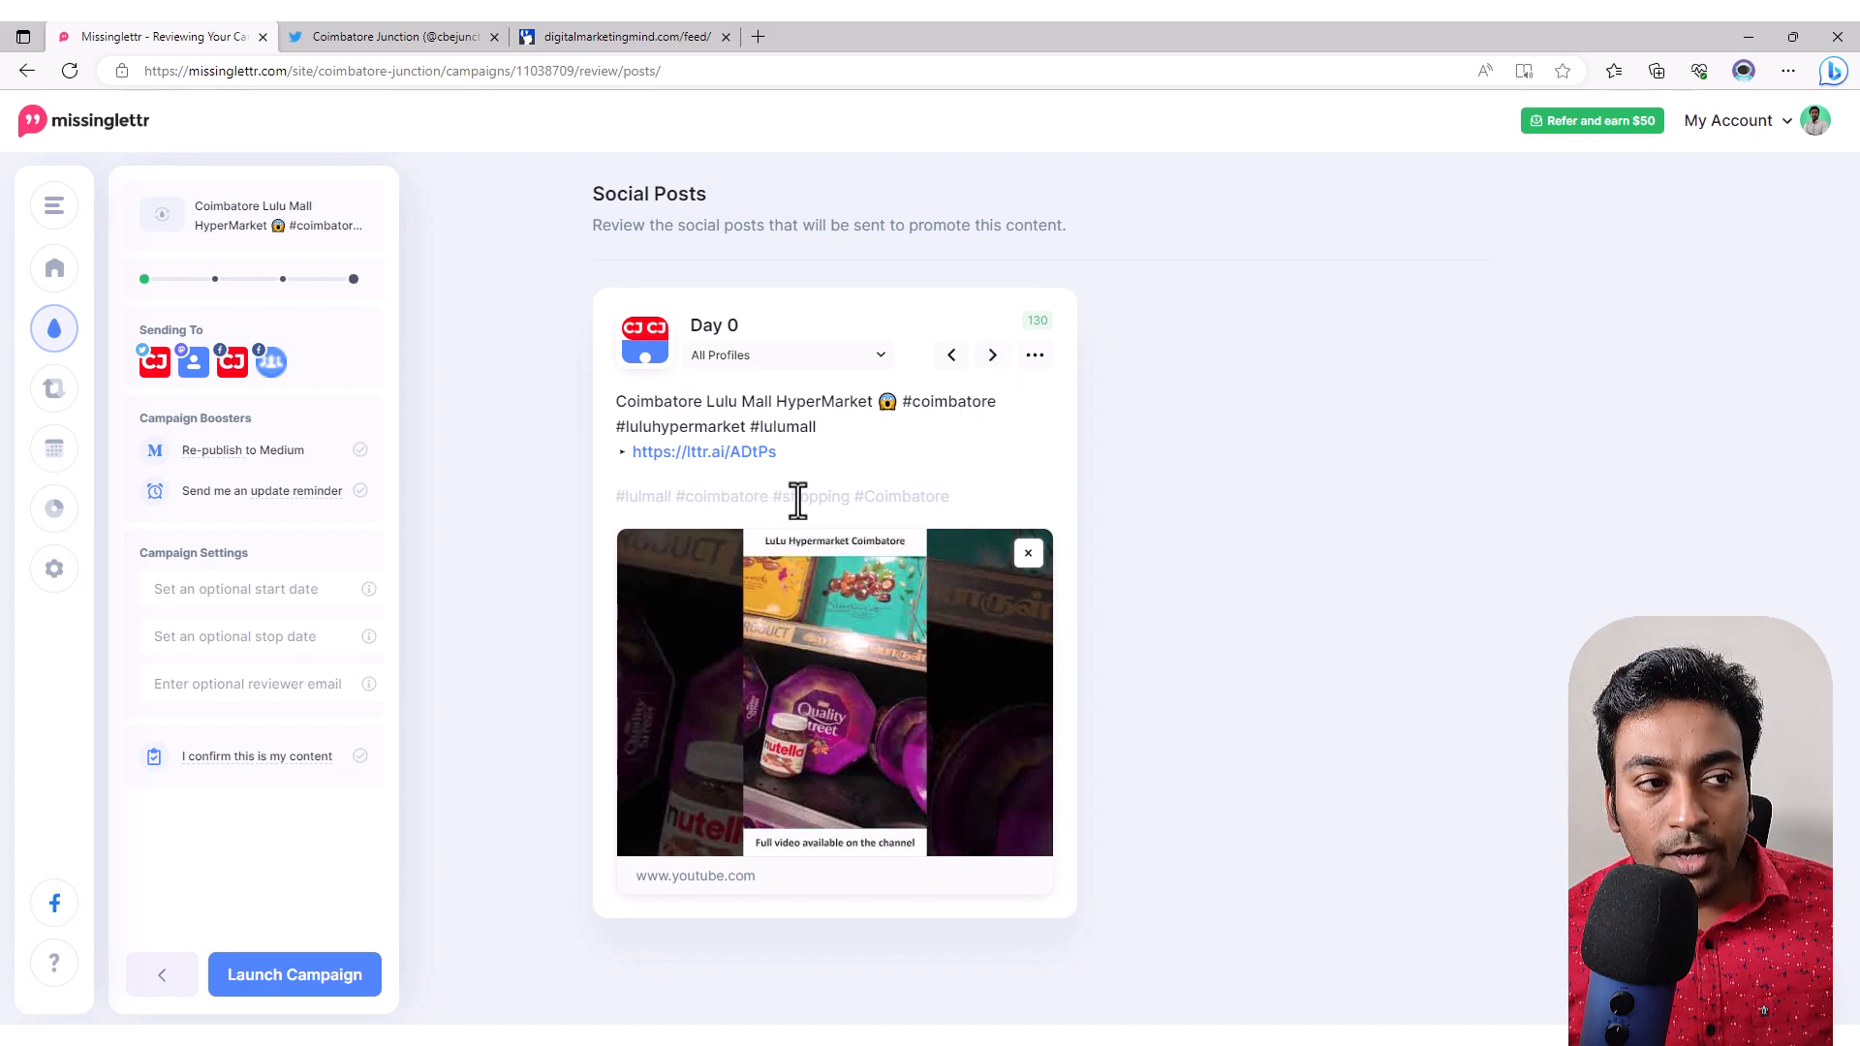
Step: Review the campaign's generated social posts for Day 0, Day 1, Day 6 and Day 14
{"action": "left_click", "coordinate": [992, 360]}
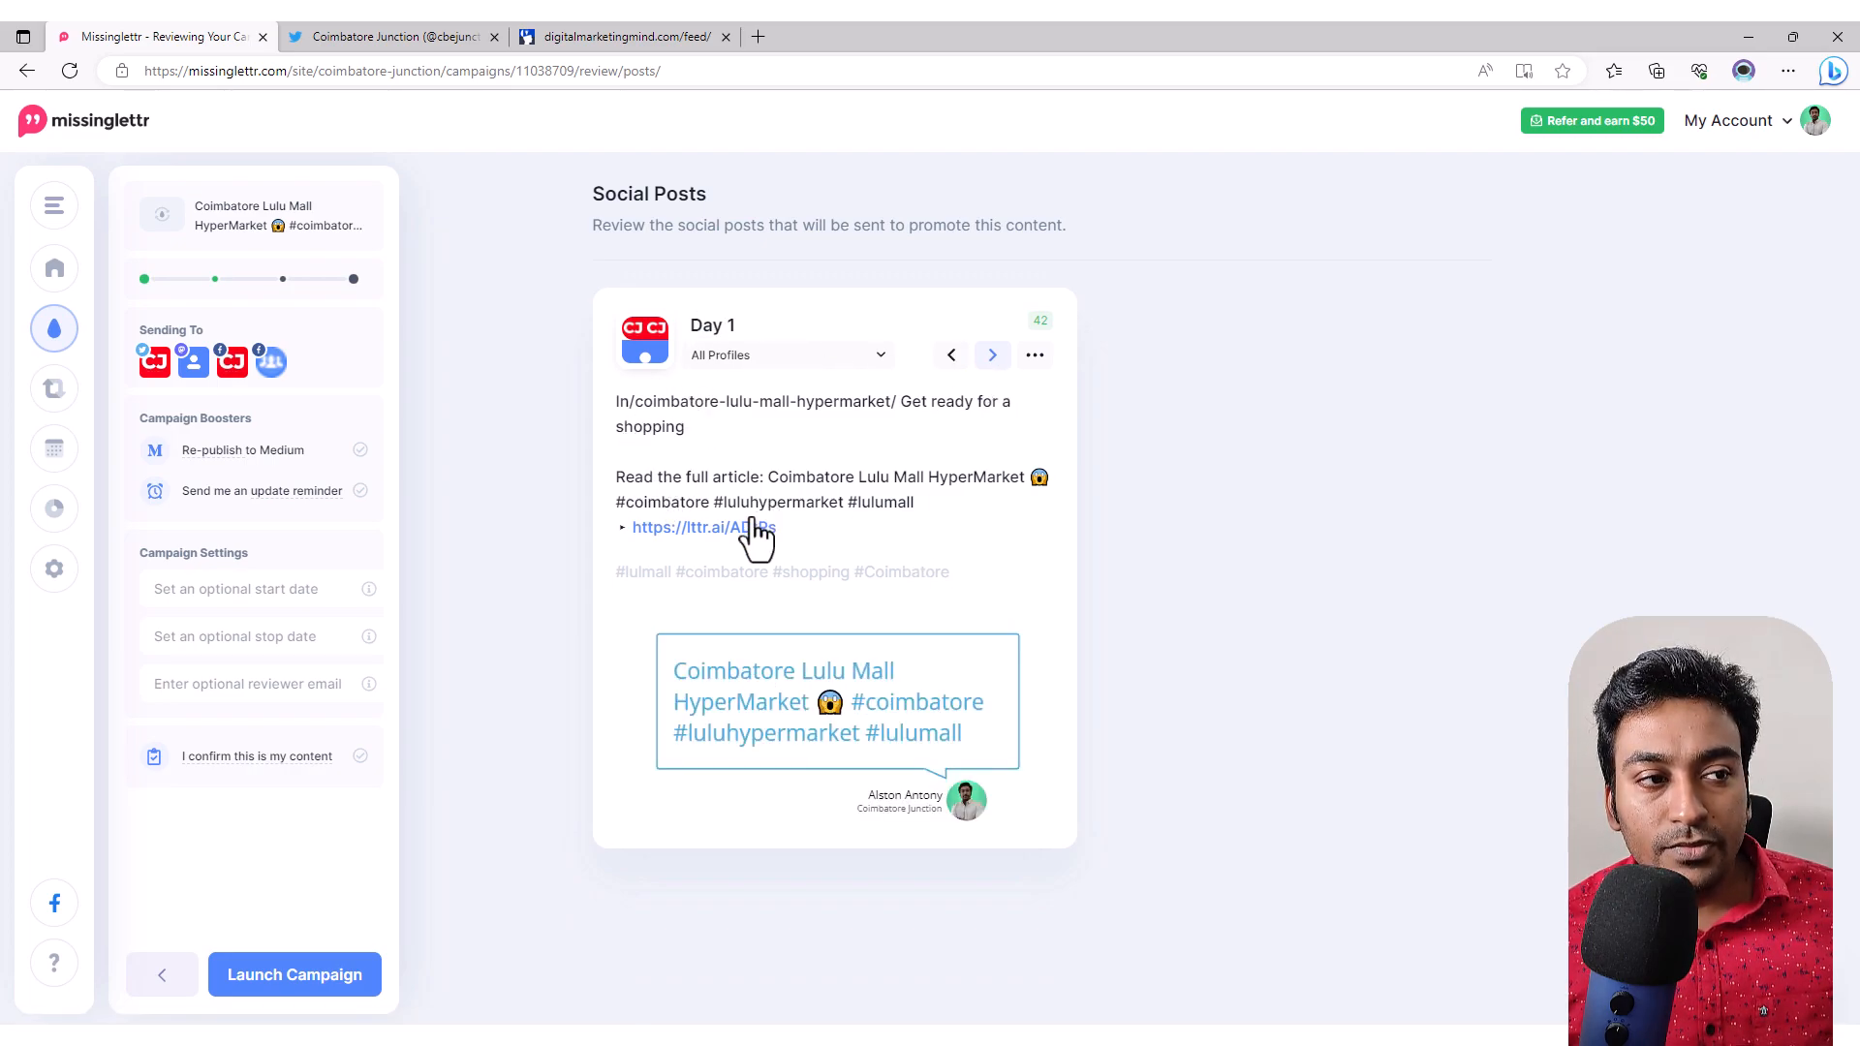
{"action": "left_click", "coordinate": [993, 356]}
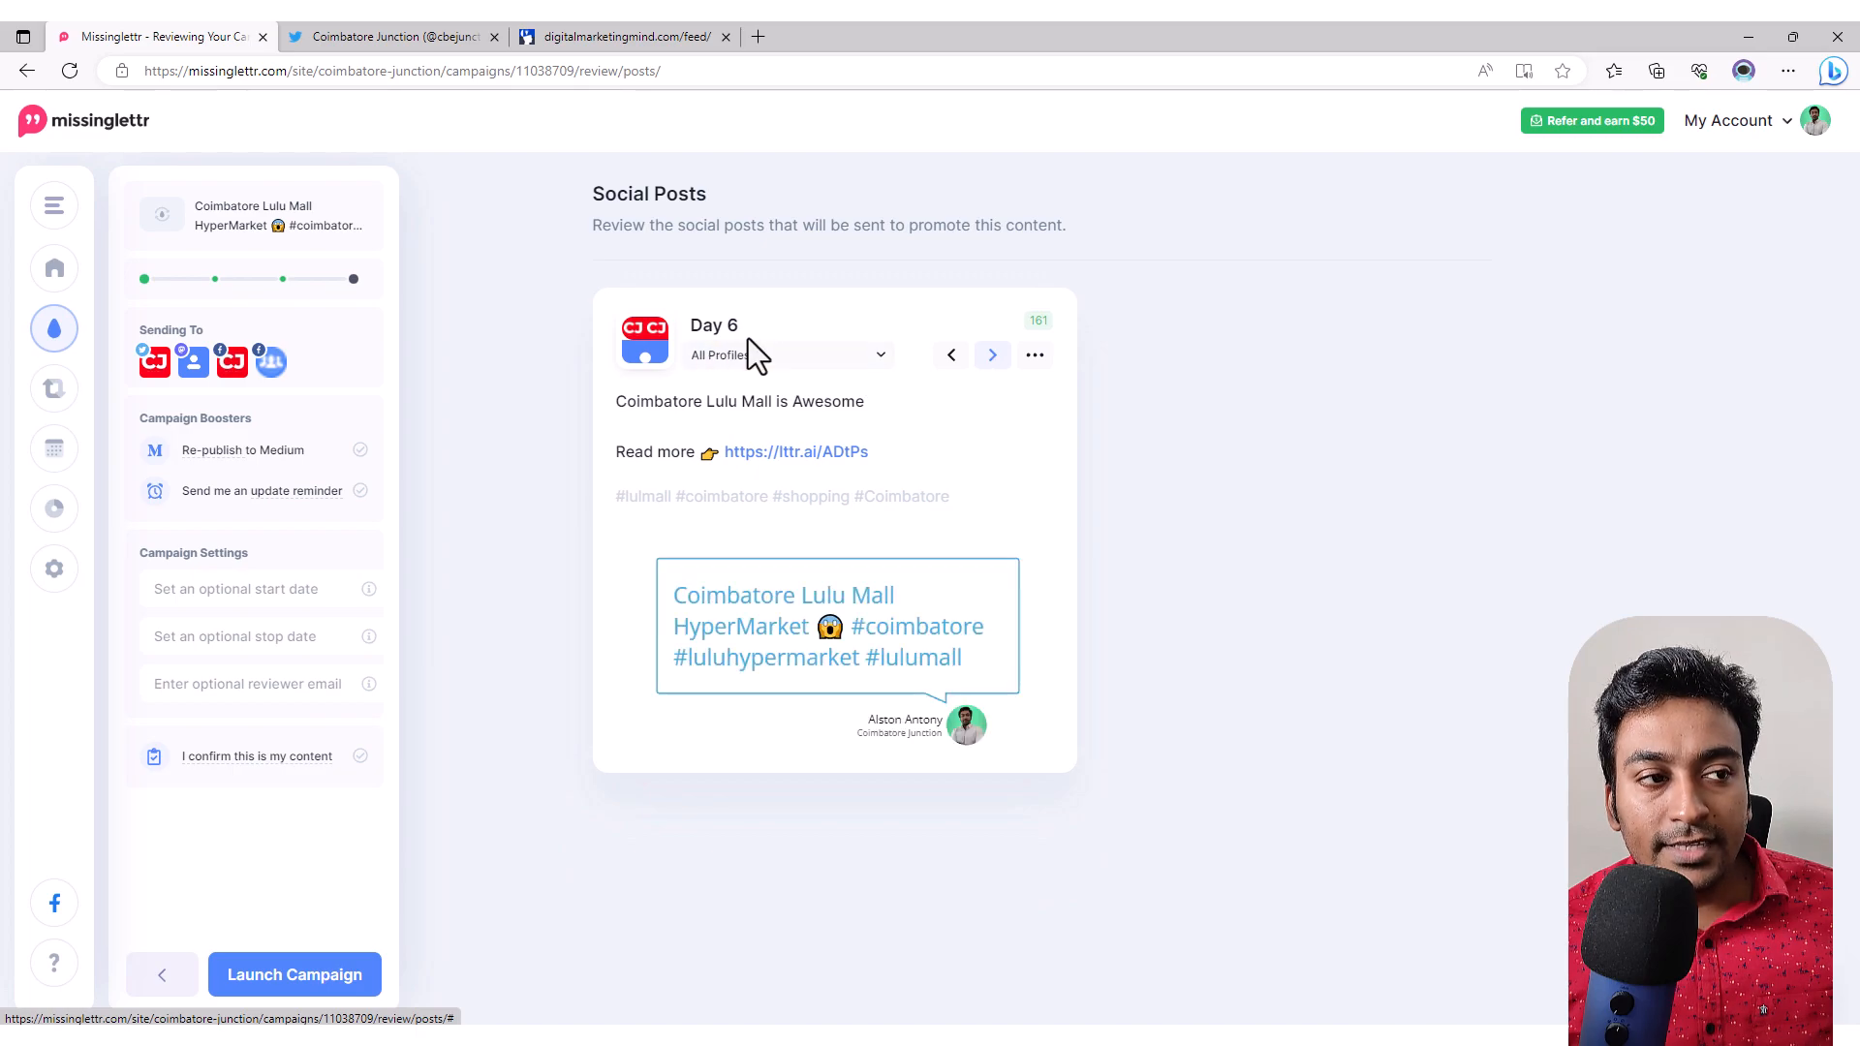
{"action": "left_click", "coordinate": [992, 355]}
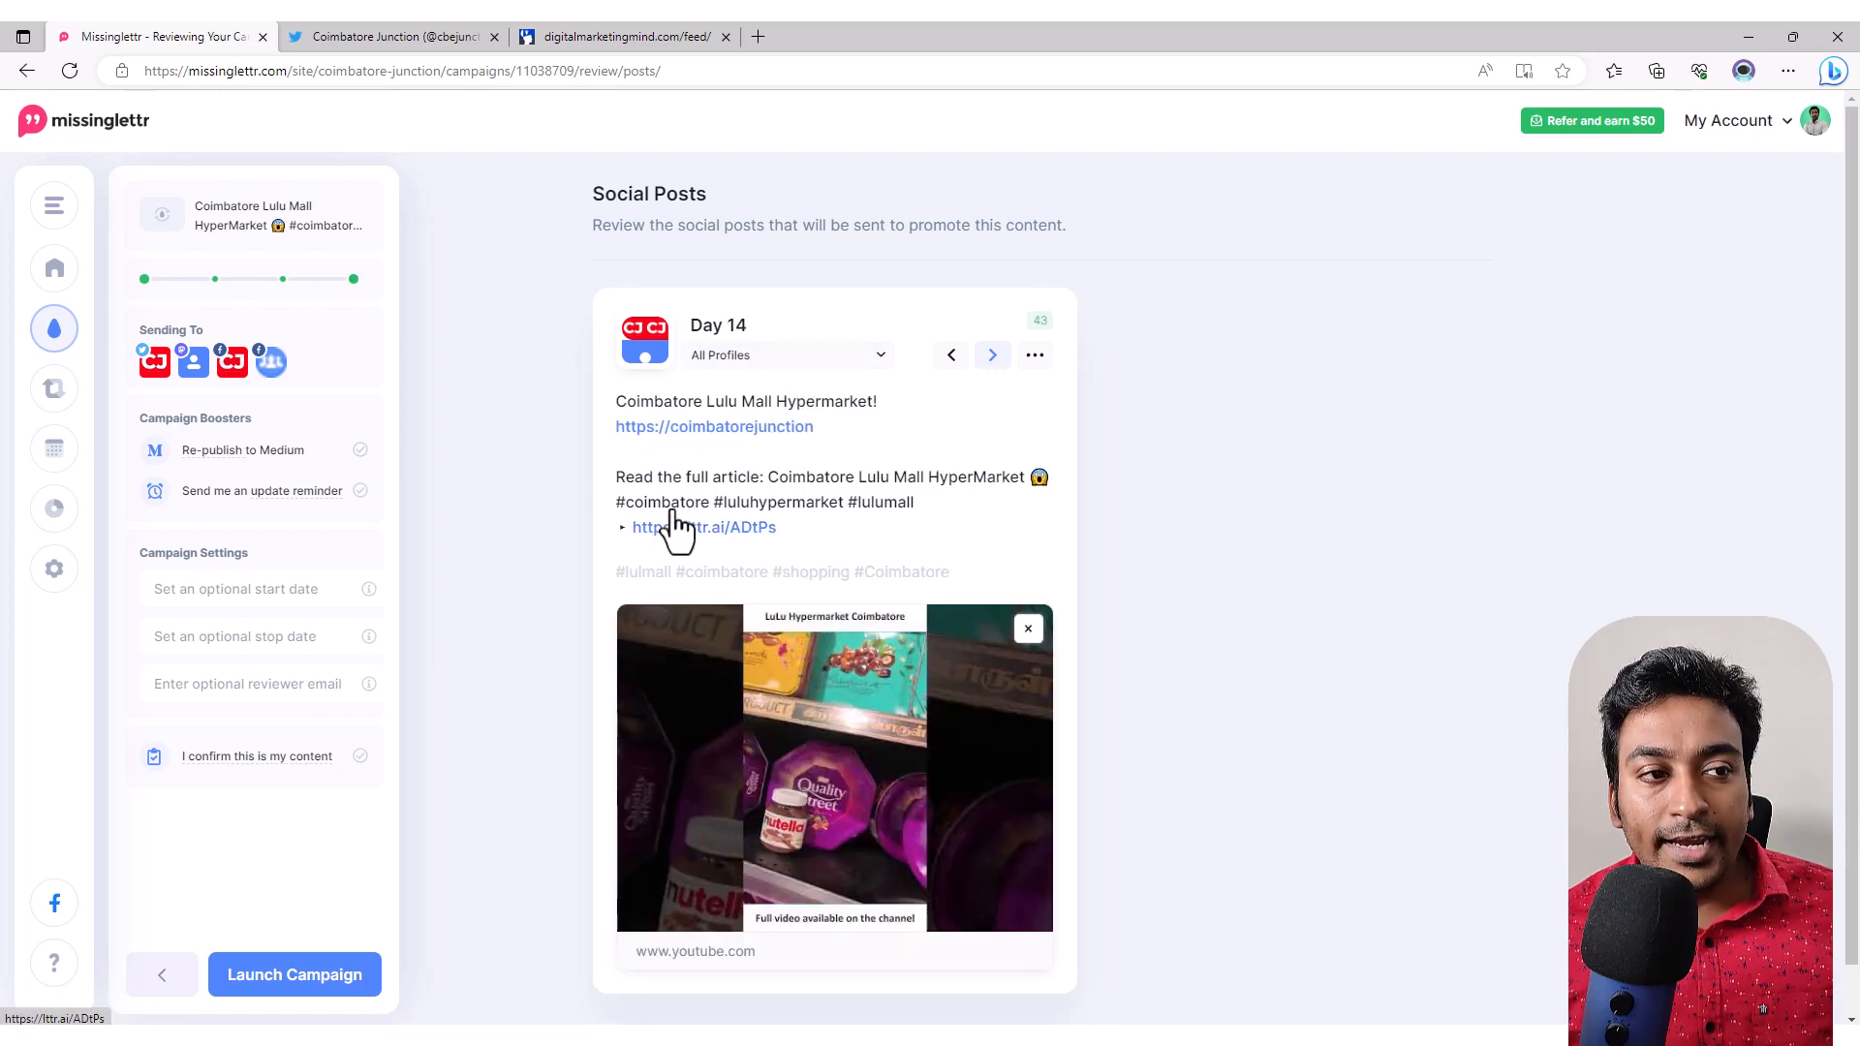
{"action": "left_click", "coordinate": [993, 357]}
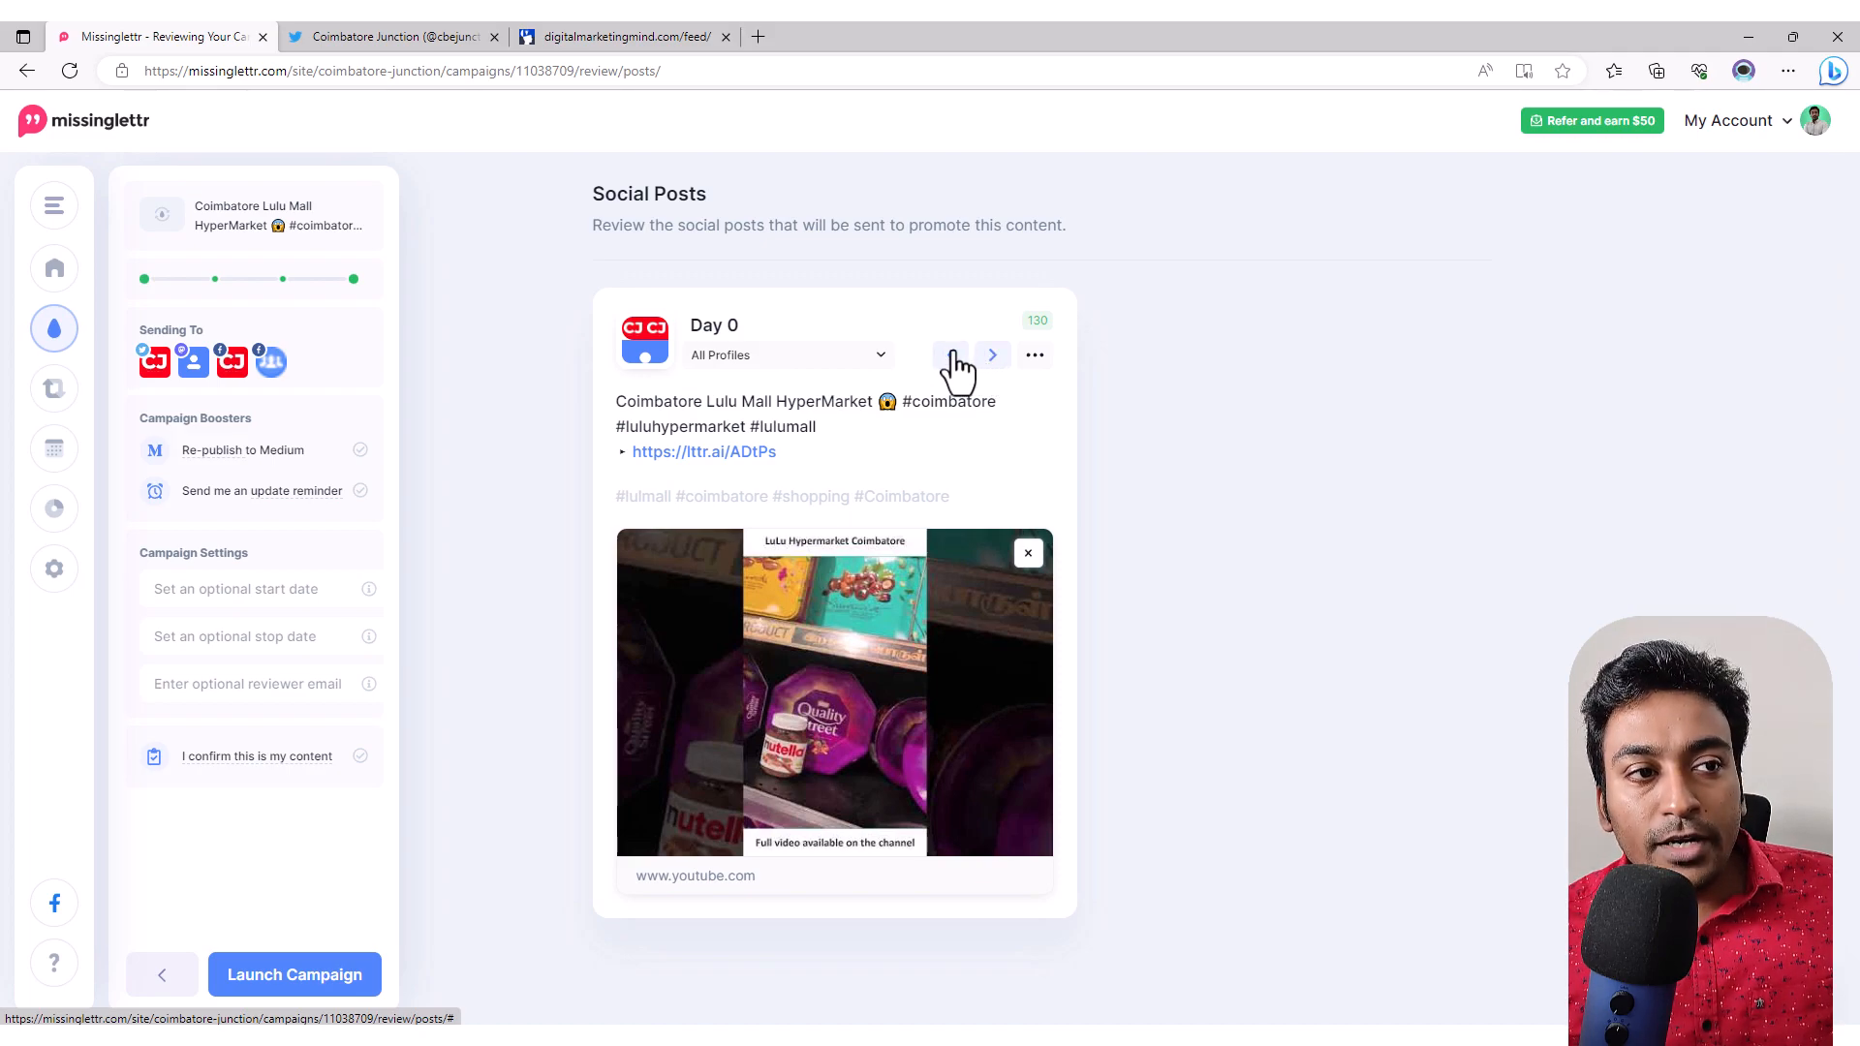
{"action": "left_click", "coordinate": [953, 359]}
{"action": "left_click", "coordinate": [953, 359]}
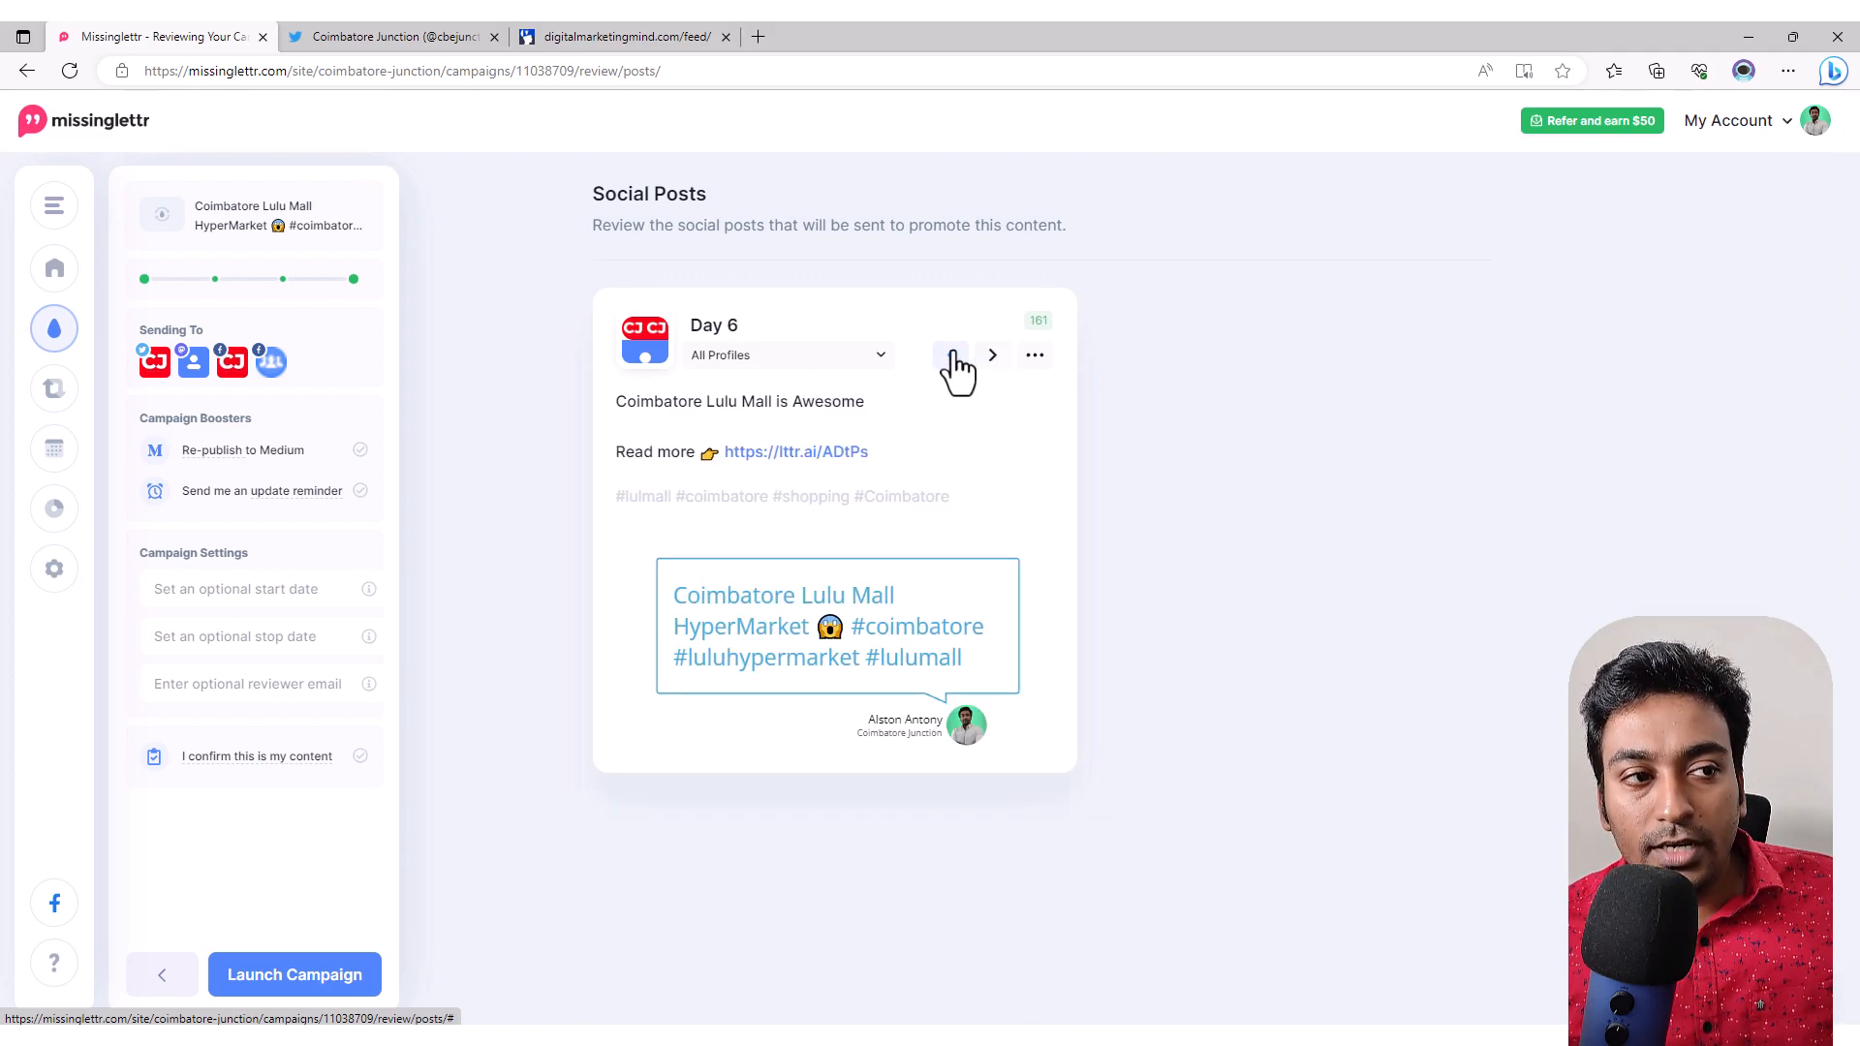
{"action": "left_click", "coordinate": [952, 358]}
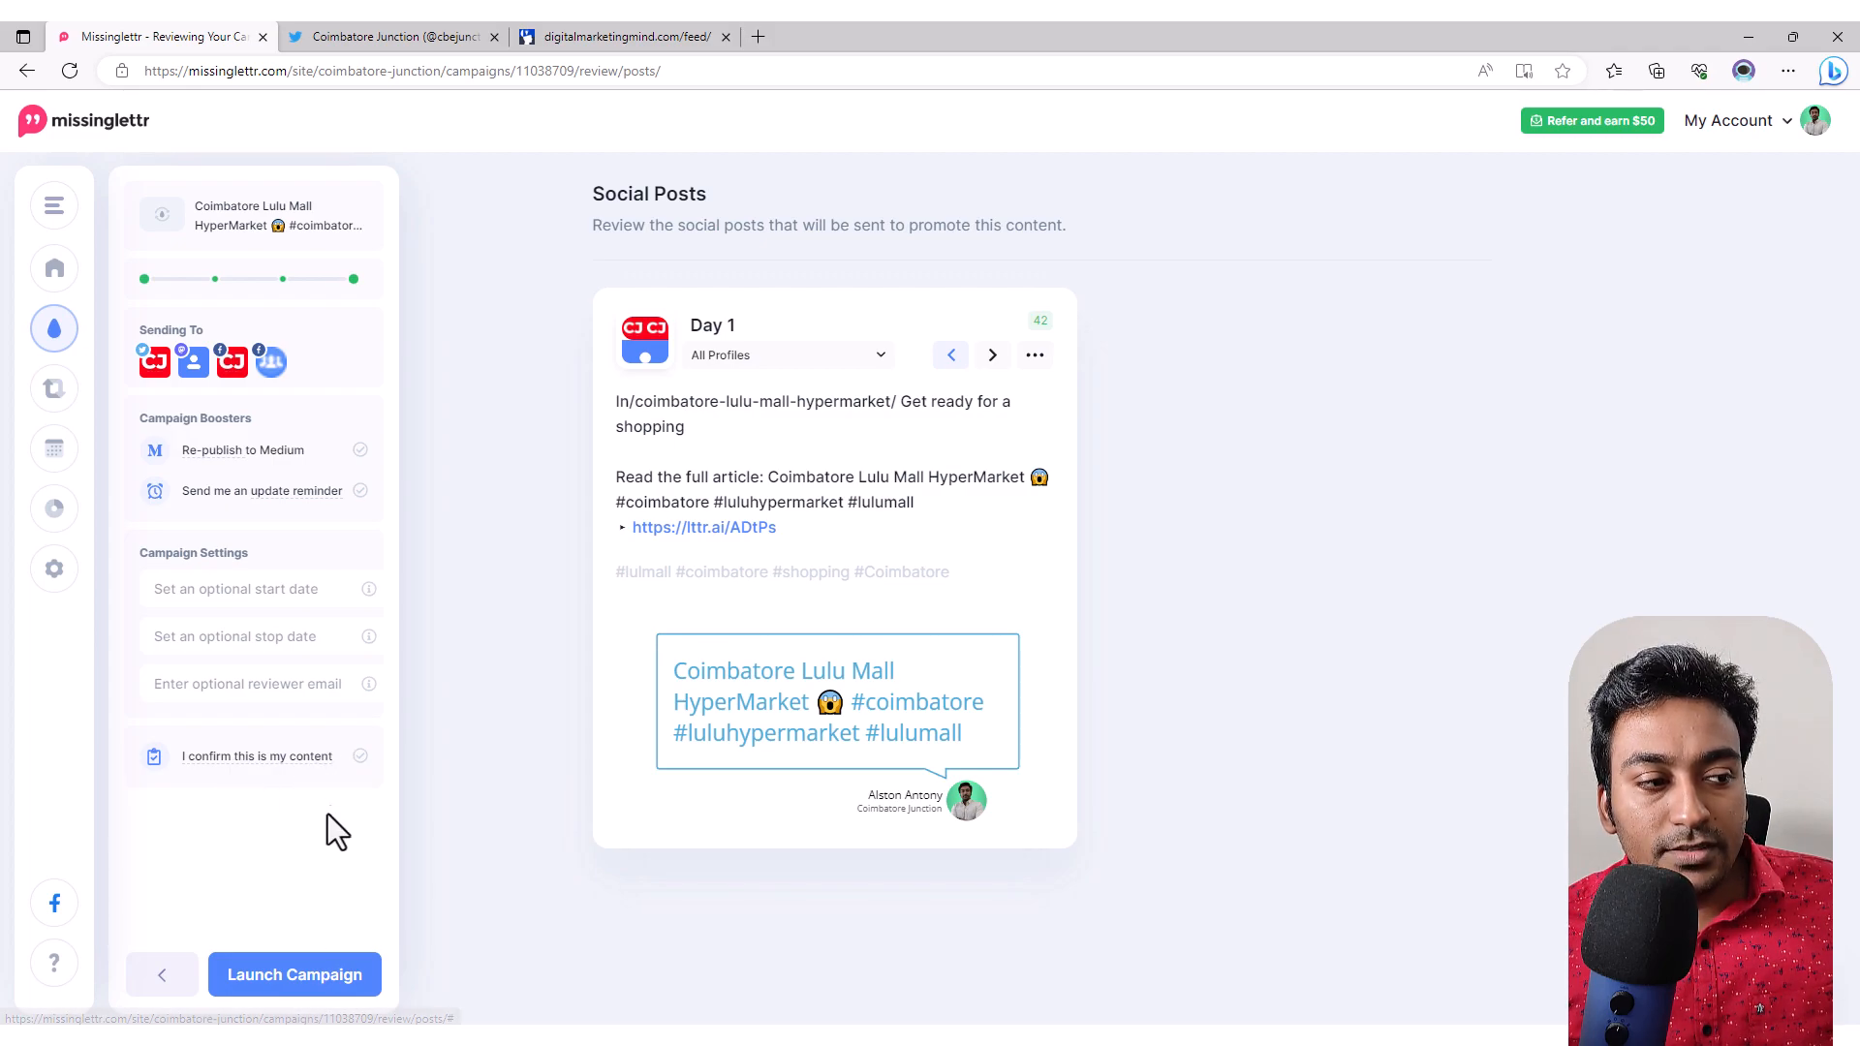
Step: Launch the Lulu Mall campaign, confirming that the content is your own, and return to the drip campaigns overview
{"action": "left_click", "coordinate": [320, 996]}
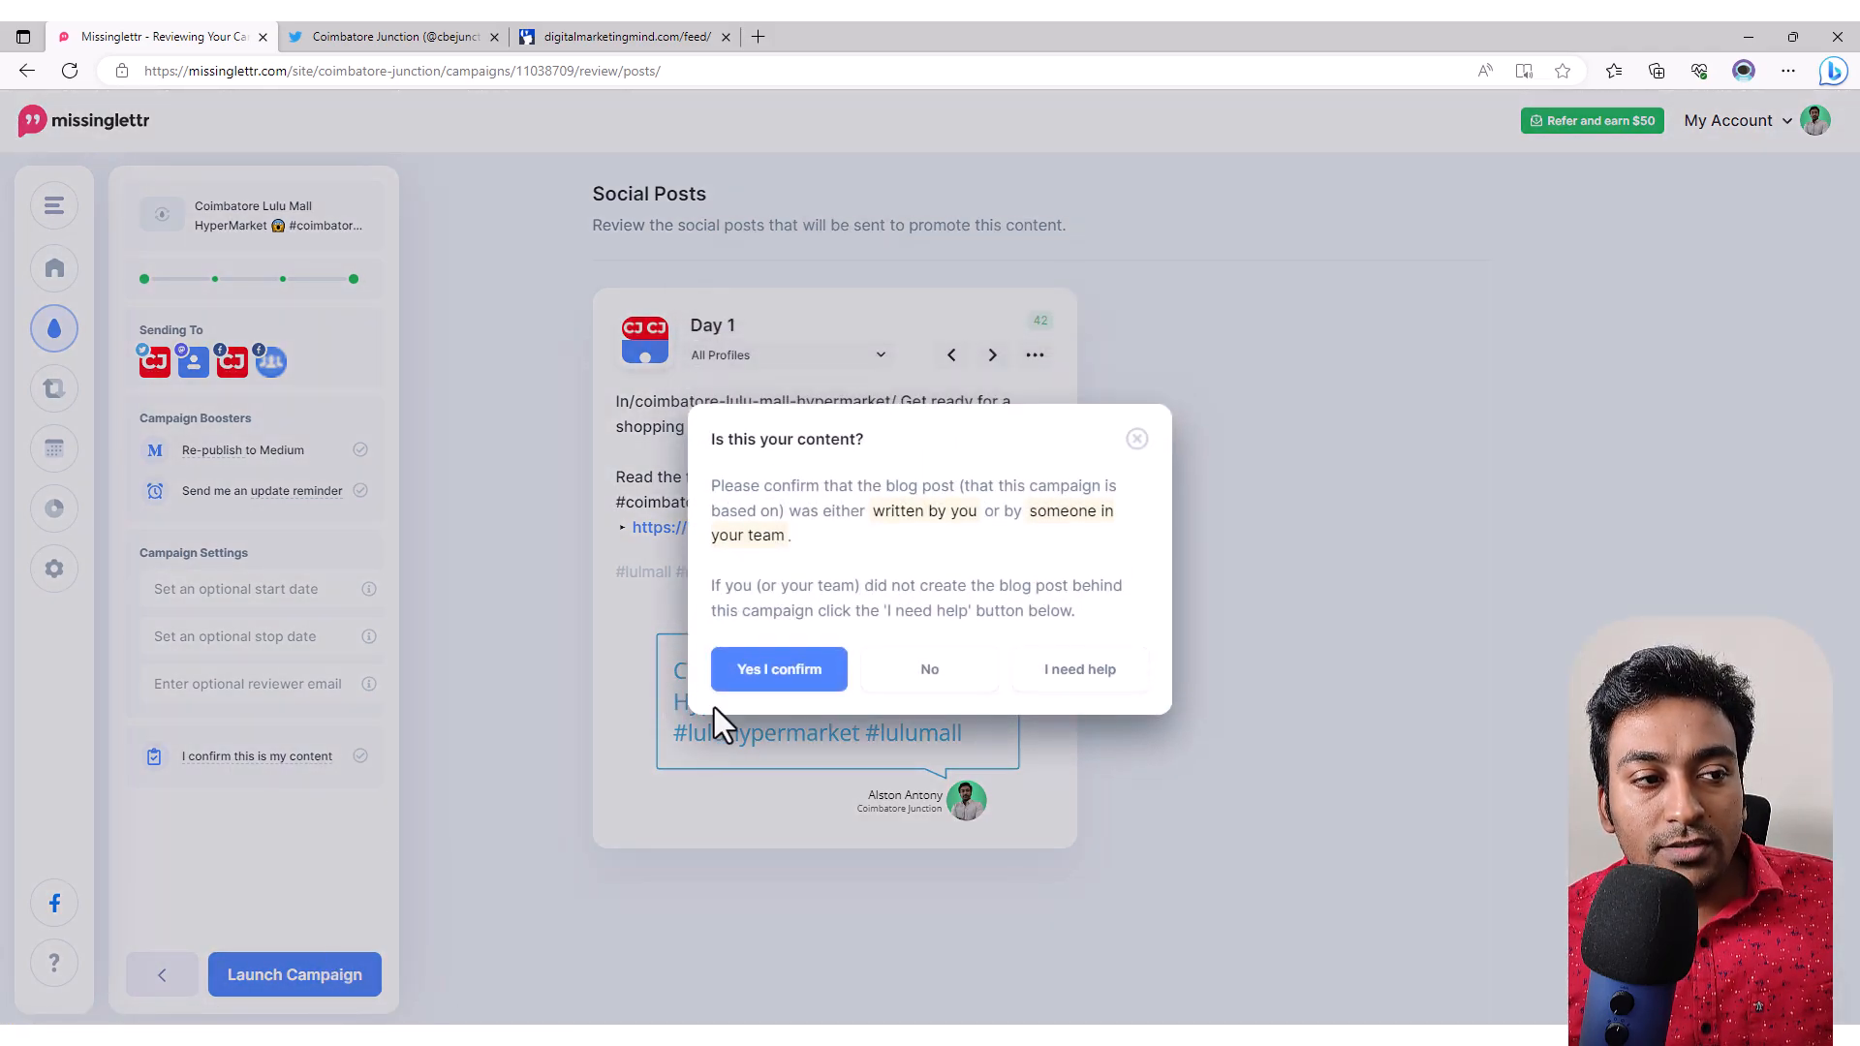
{"action": "left_click", "coordinate": [752, 679]}
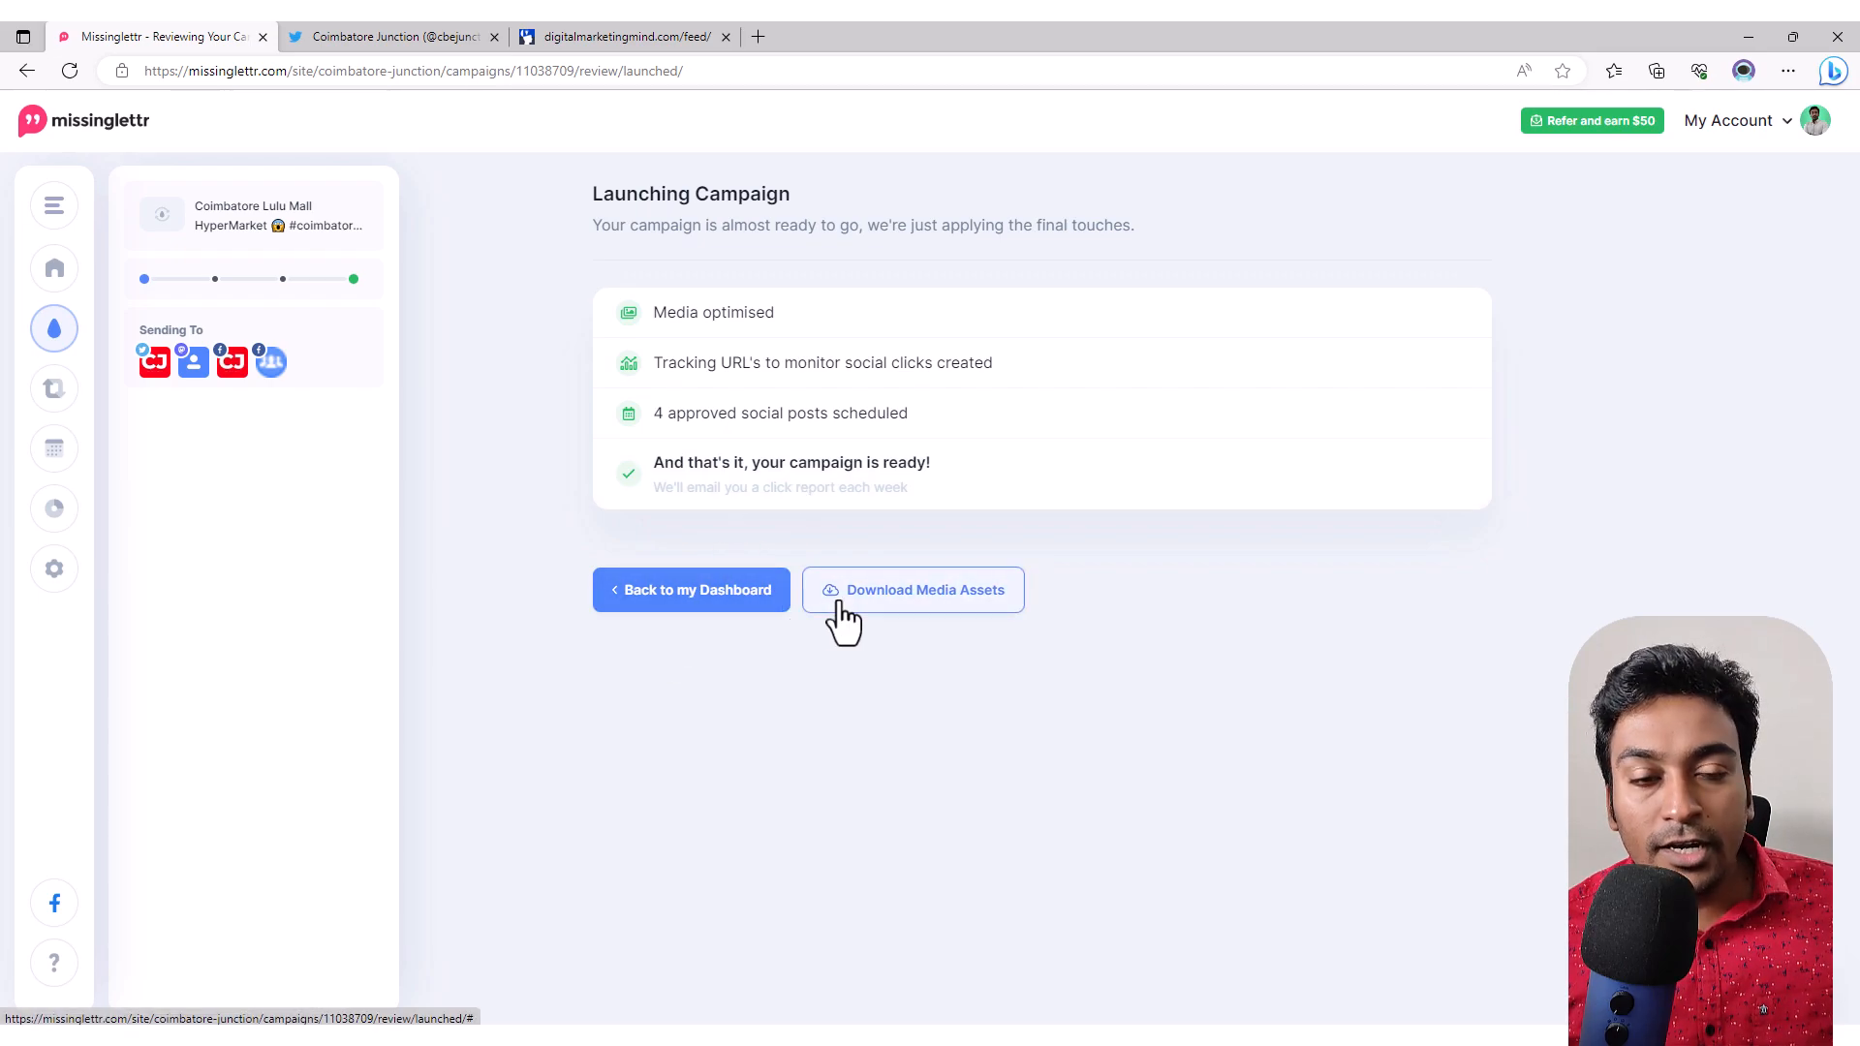
{"action": "left_click", "coordinate": [754, 602]}
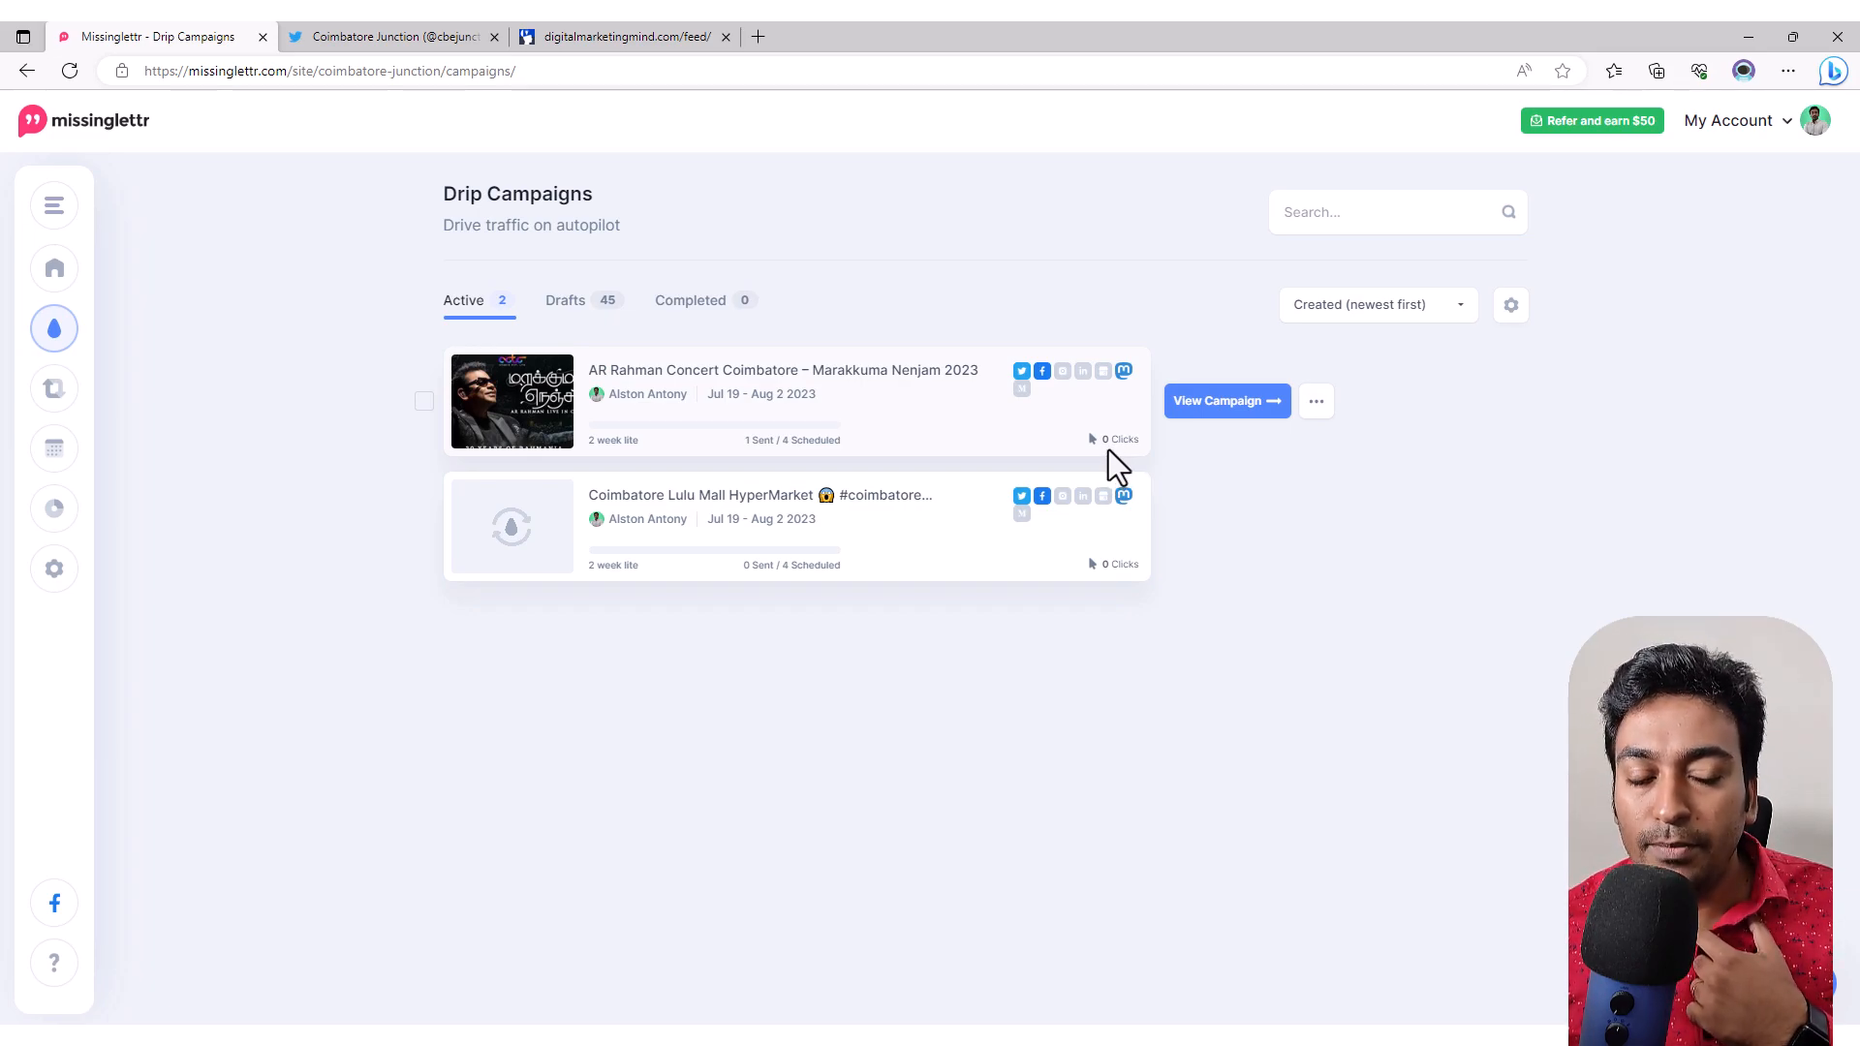
Step: Review the AR Rahman Concert campaign's extra options and the Discover and Promote pages of Curate
{"action": "left_click", "coordinate": [1316, 401]}
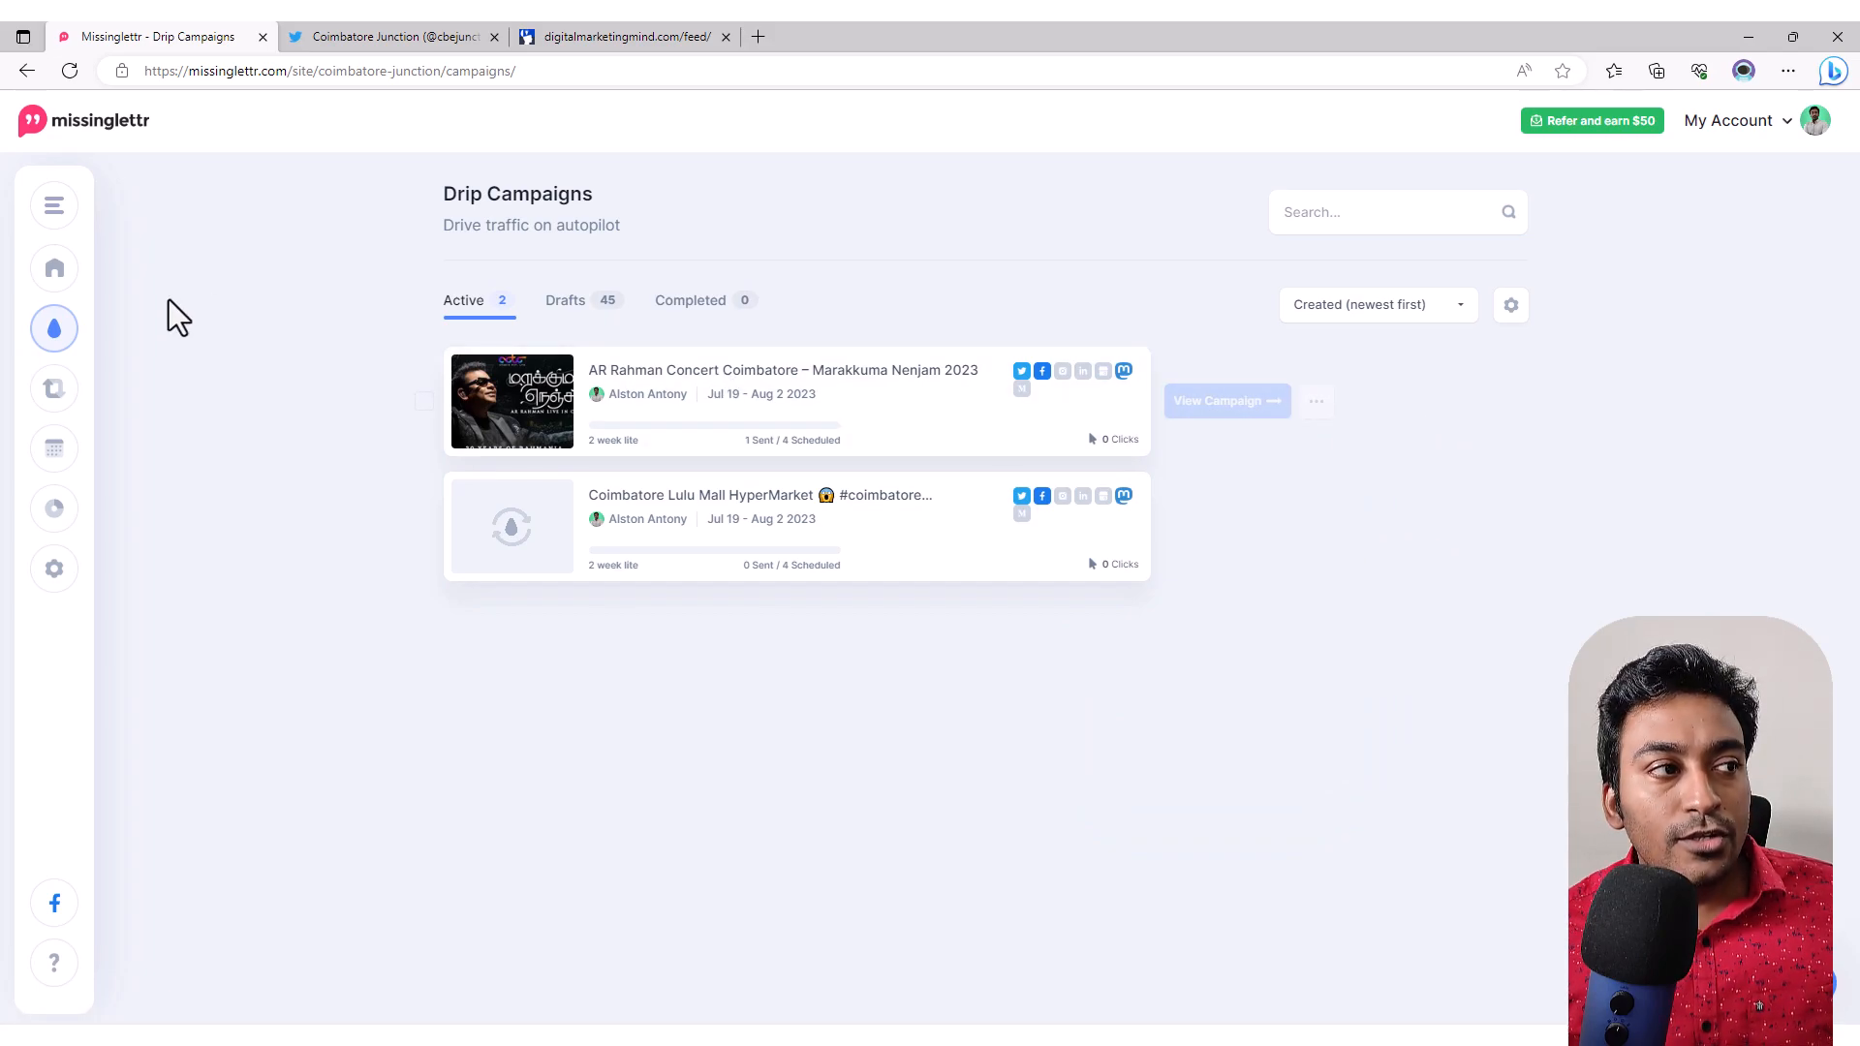
{"action": "mouse_move", "coordinate": [60, 351]}
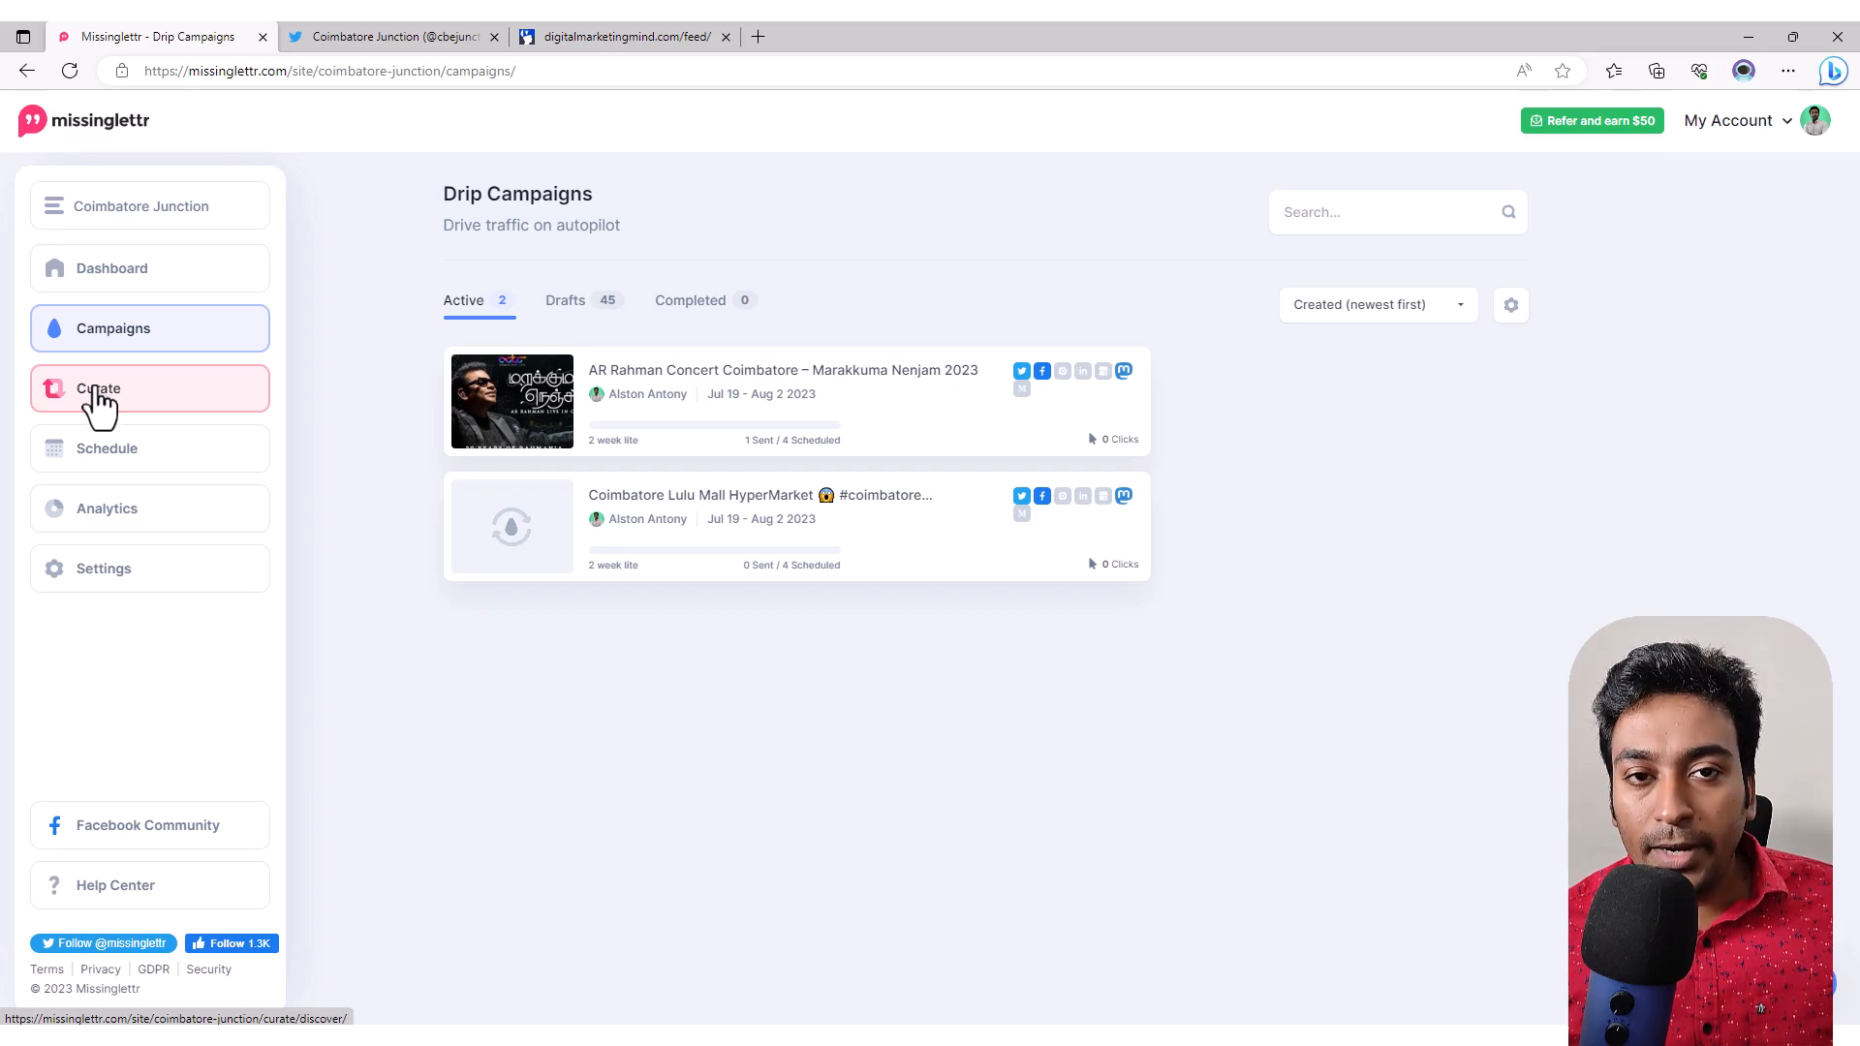
{"action": "left_click", "coordinate": [247, 405]}
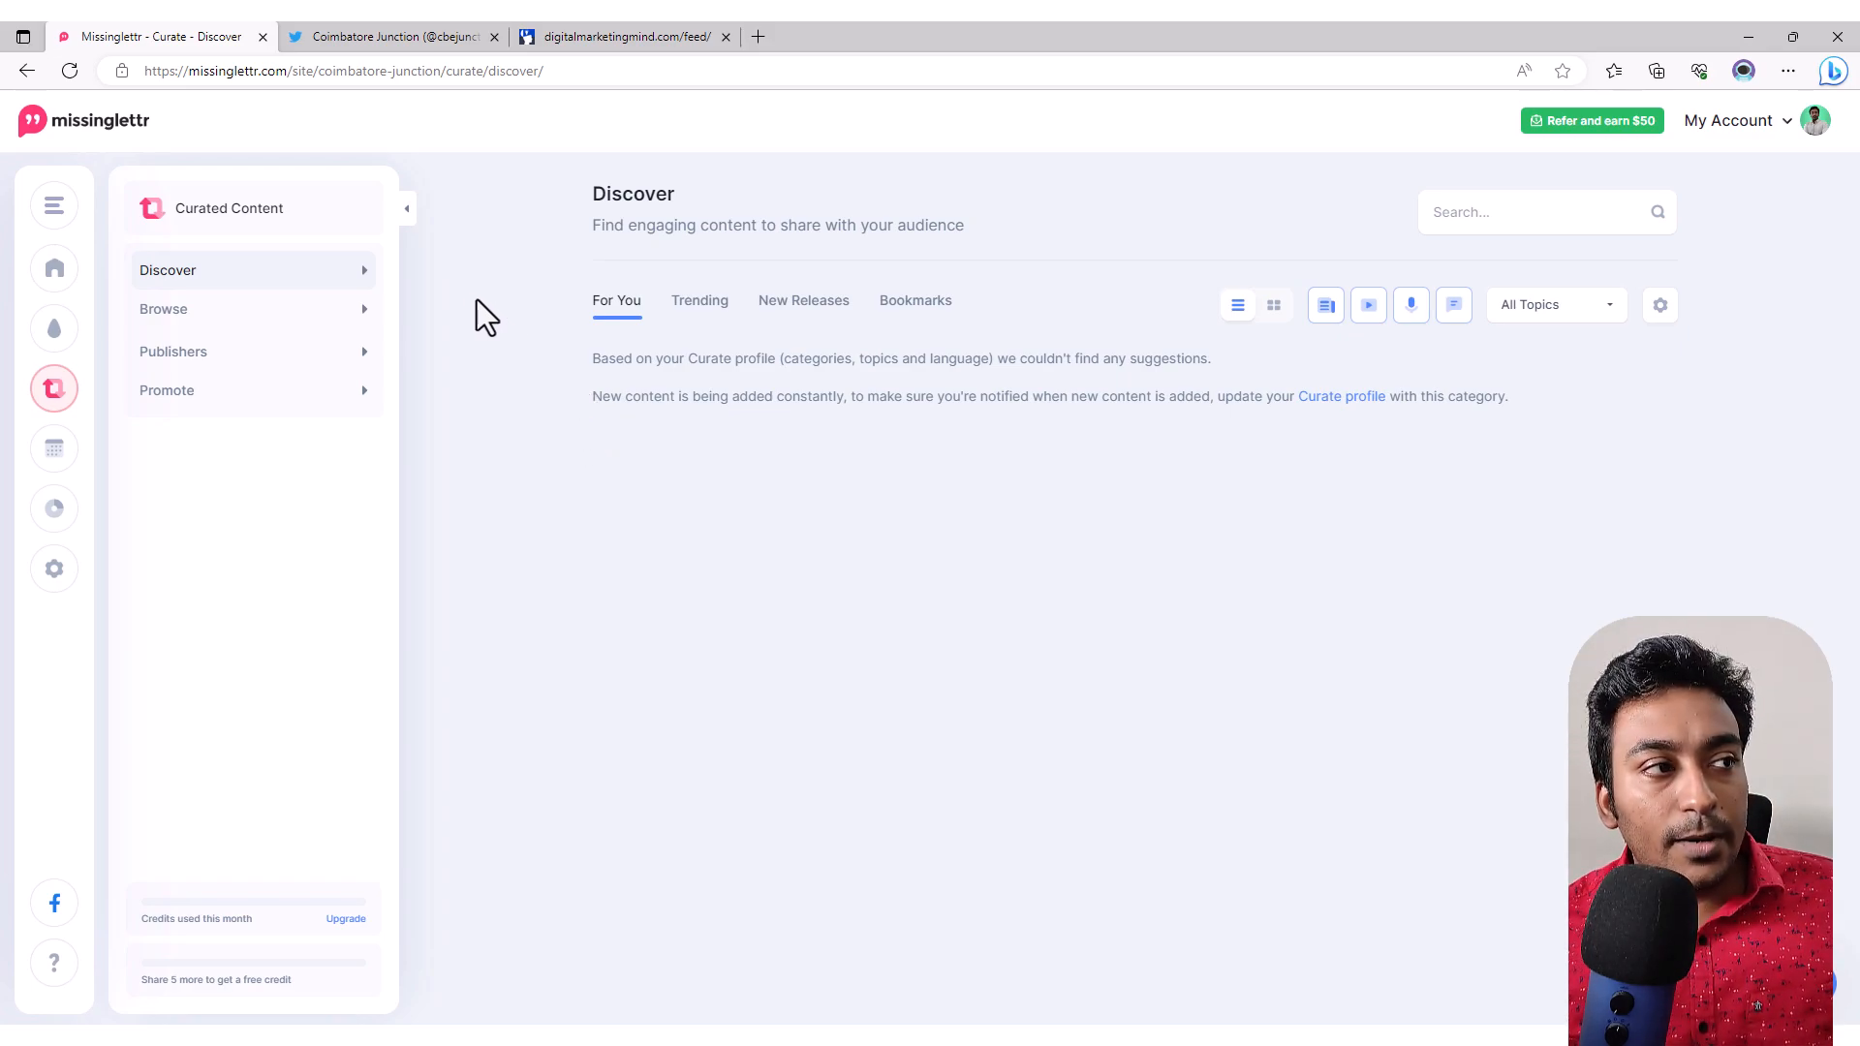
{"action": "left_click", "coordinate": [85, 207]}
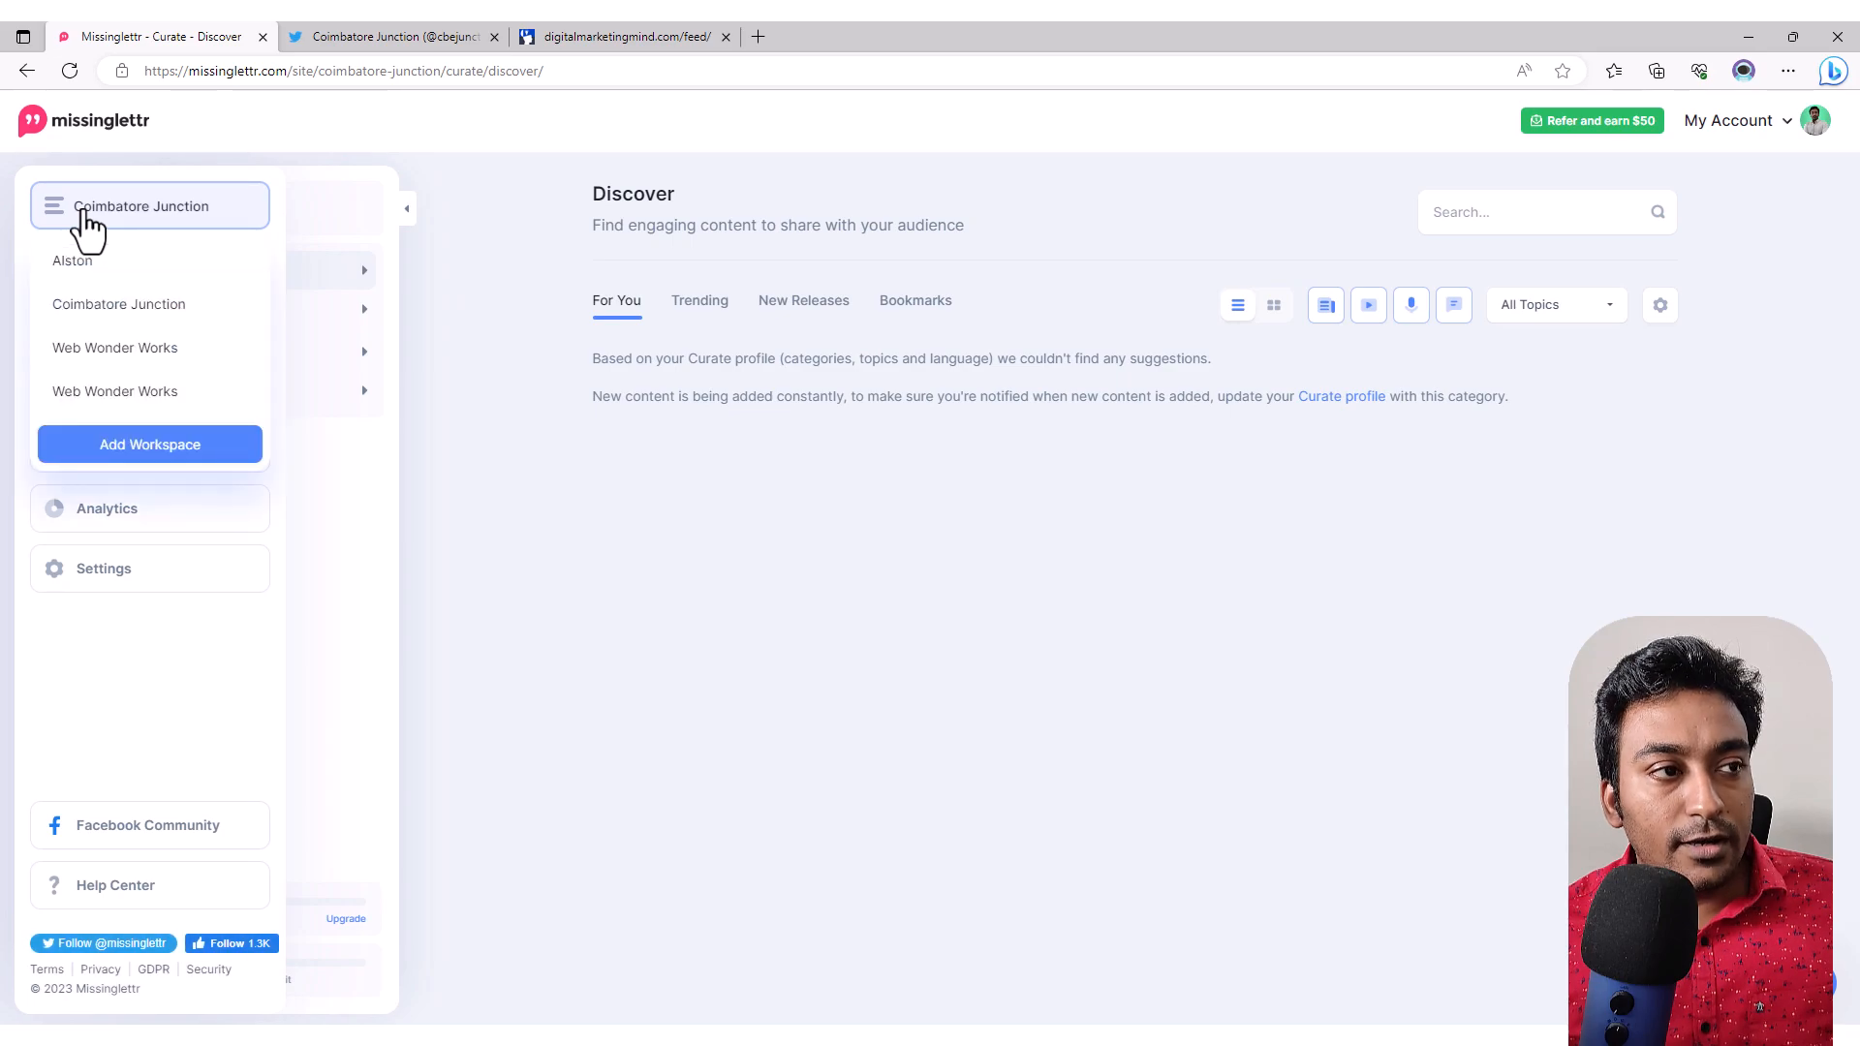
{"action": "left_click", "coordinate": [211, 398]}
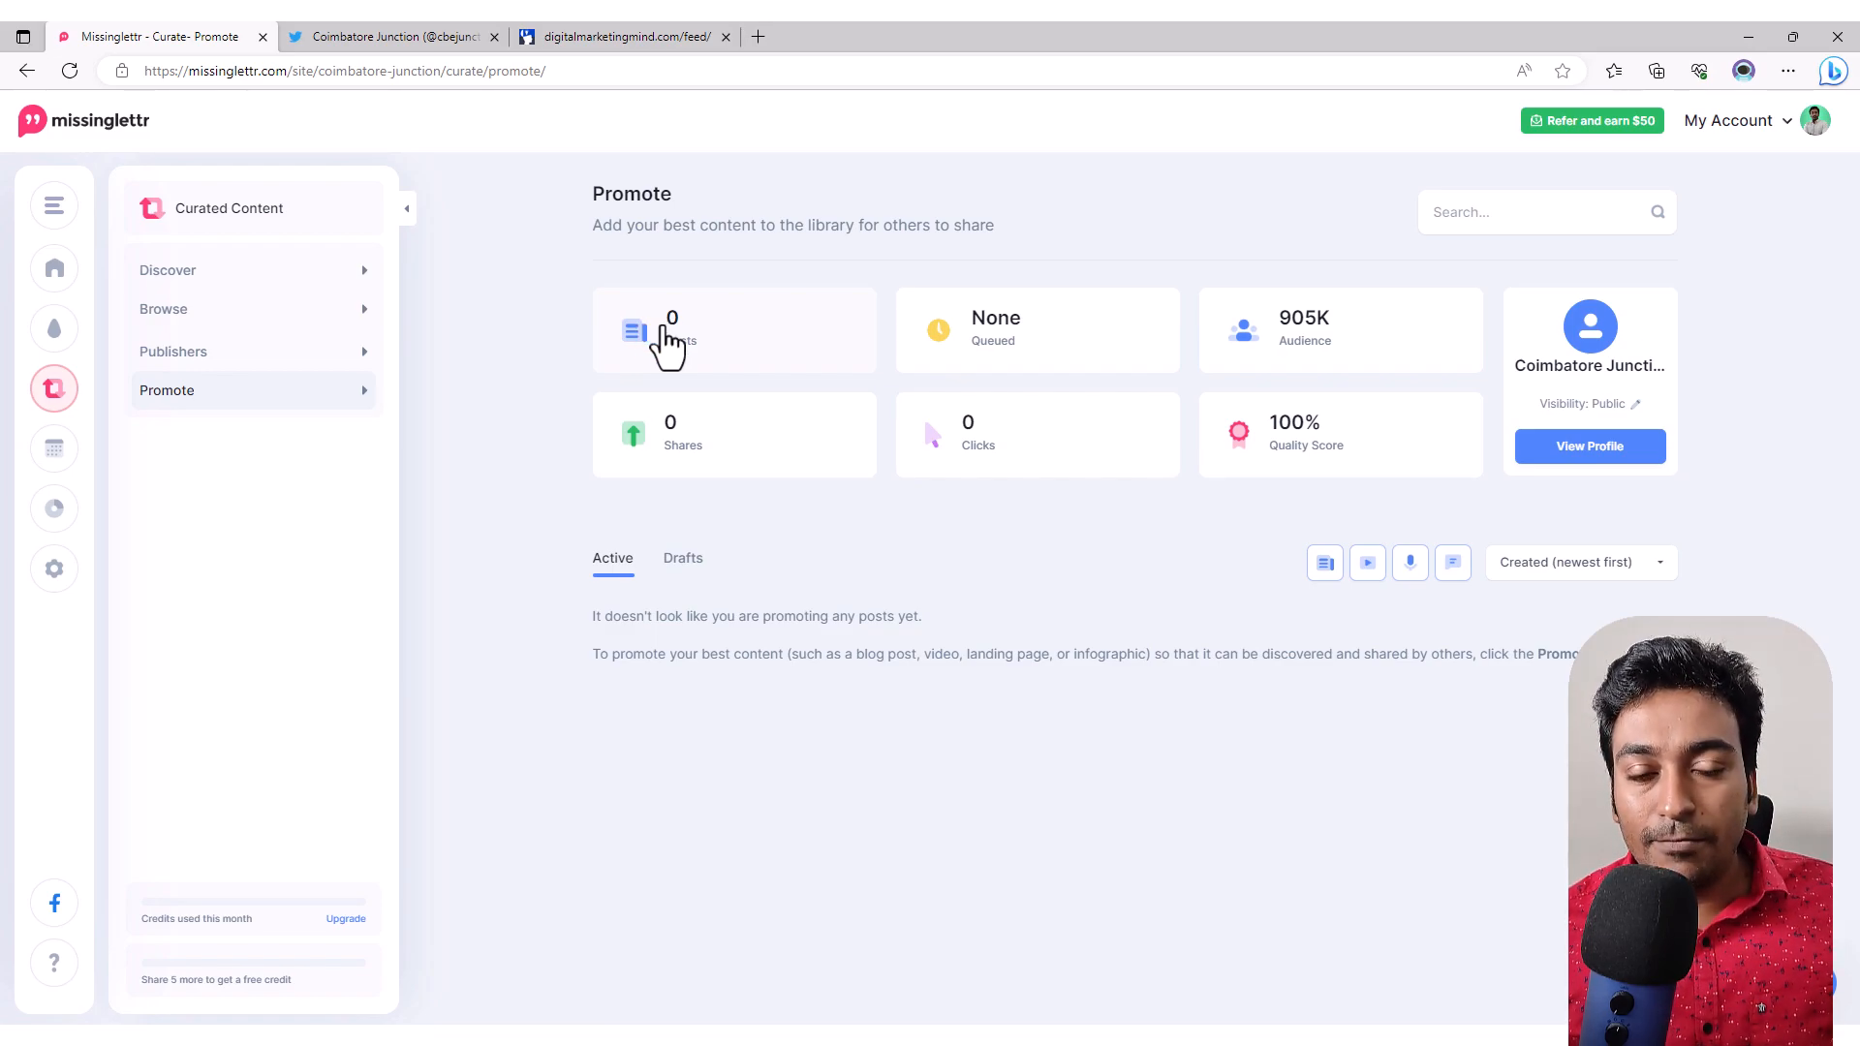
Step: Switch from Coimbatore Junction to the personal workspace and open its Curate suggestions
{"action": "left_click", "coordinate": [70, 206]}
{"action": "left_click", "coordinate": [82, 261]}
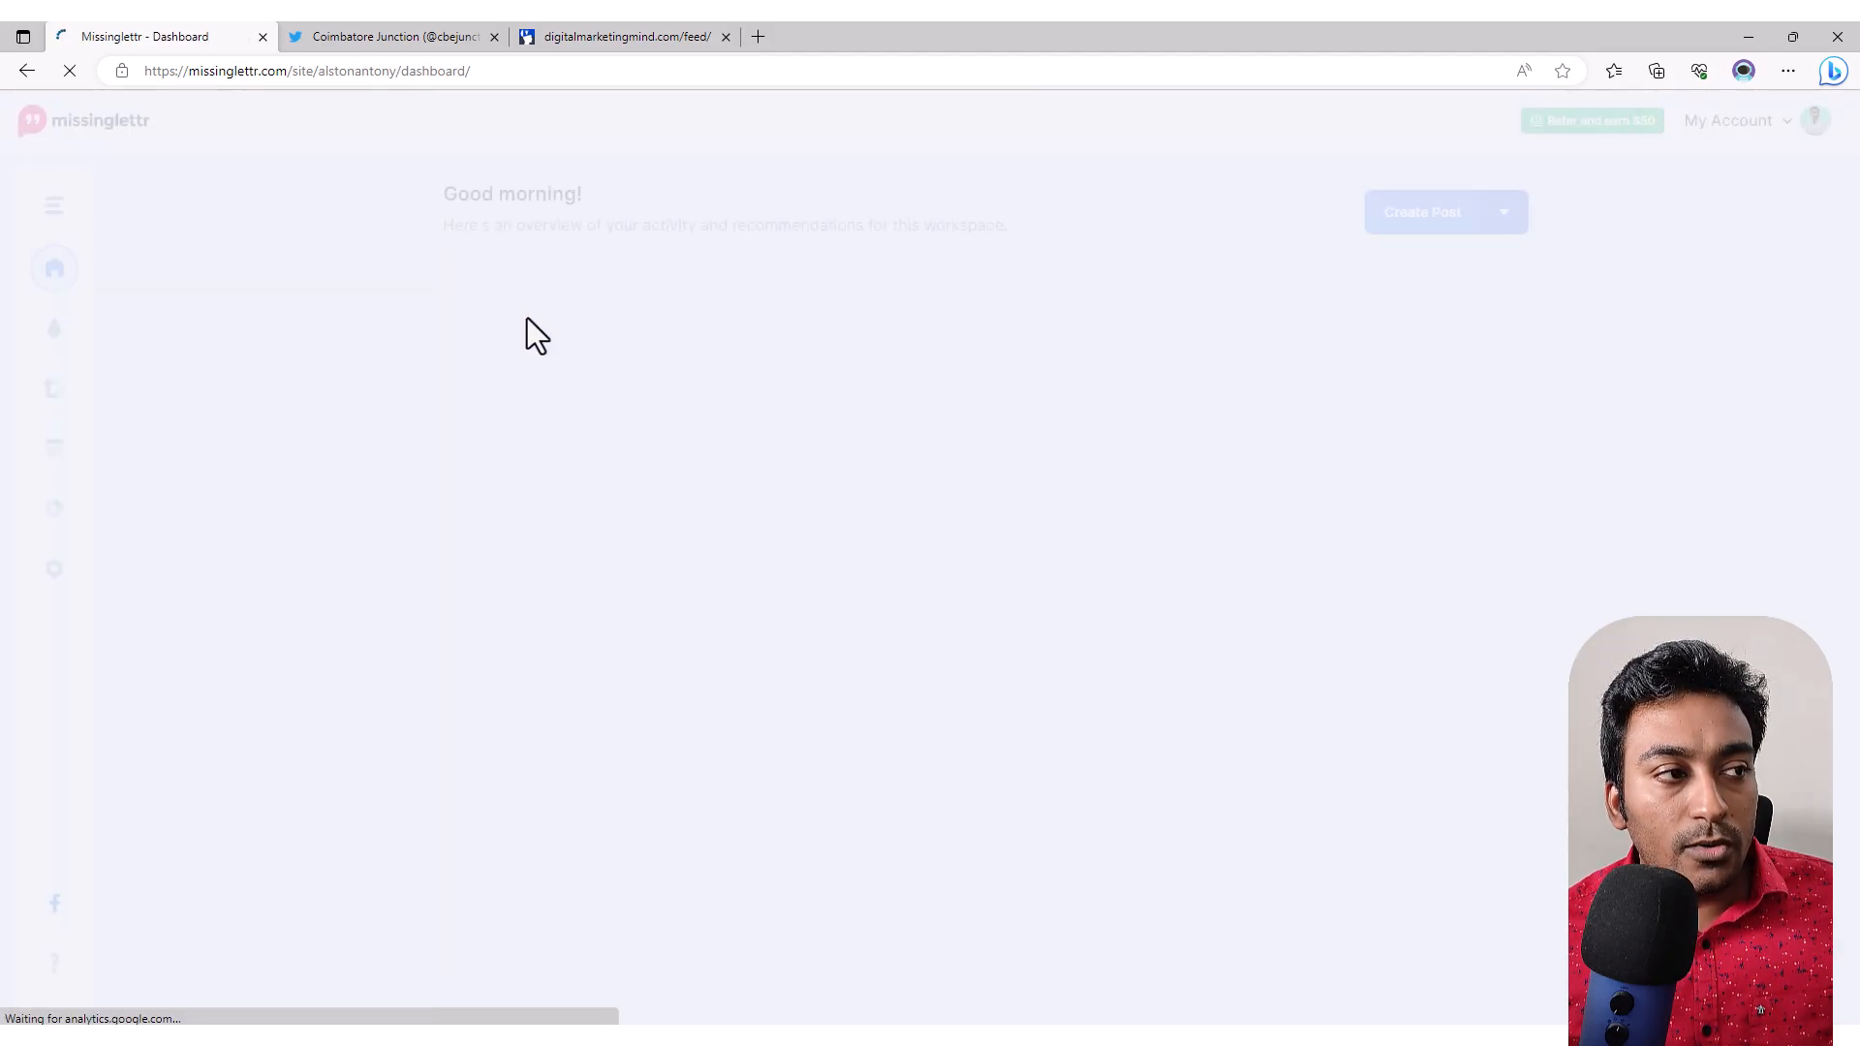
{"action": "mouse_move", "coordinate": [49, 478]}
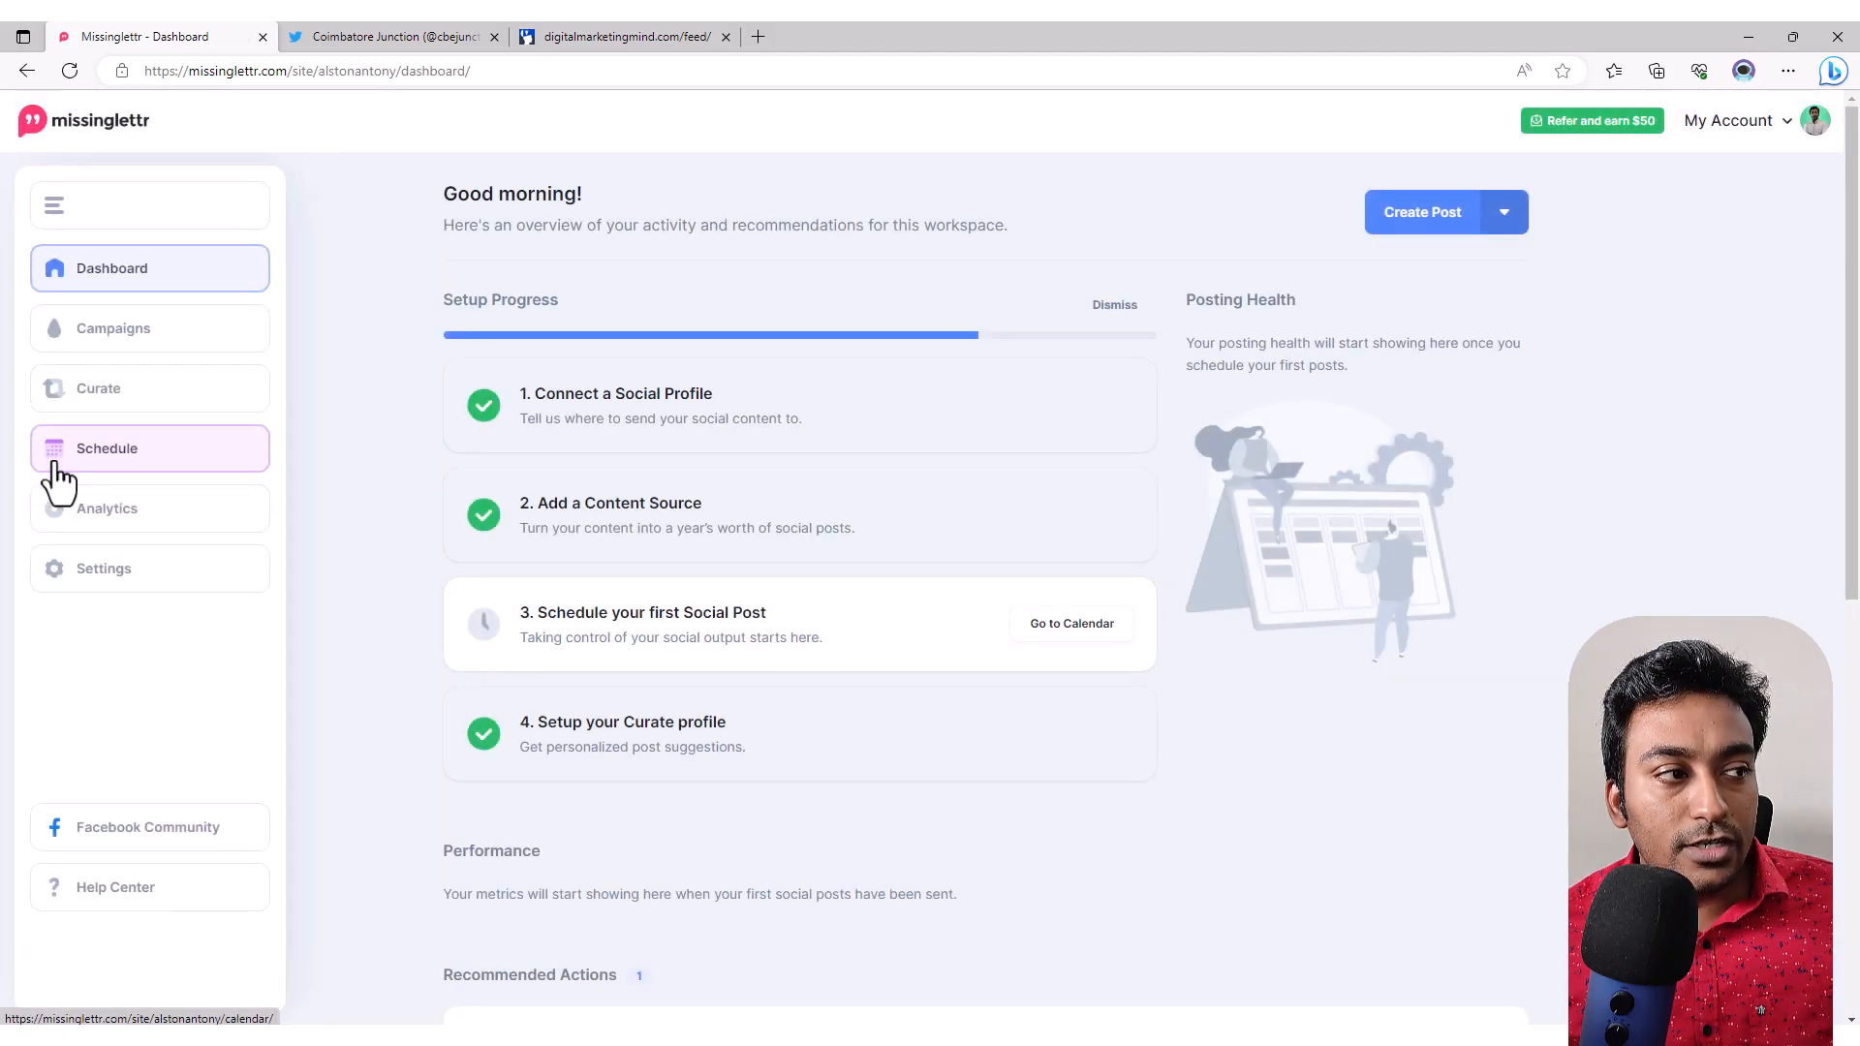
{"action": "left_click", "coordinate": [150, 412]}
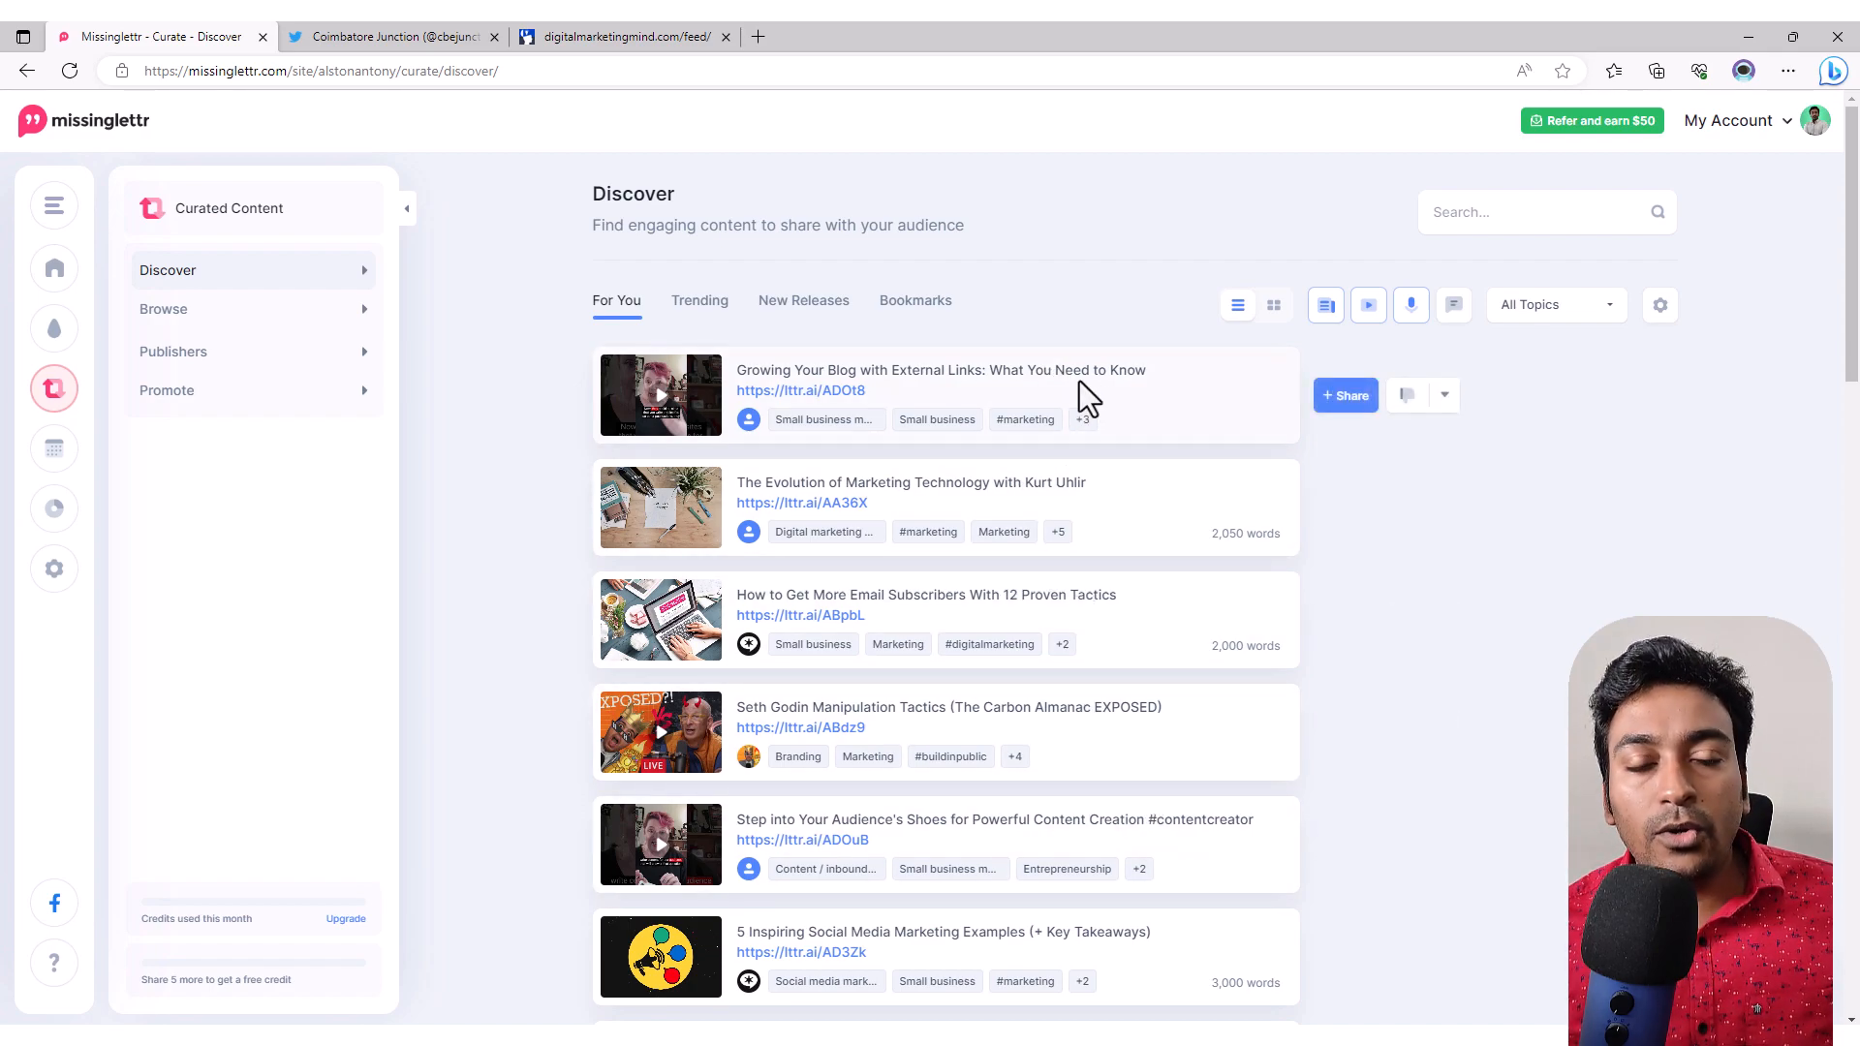
Step: Preview the suggested post "Growing Your Blog with External Links: What You Need to Know" and check its available actions
{"action": "left_click", "coordinate": [1444, 398]}
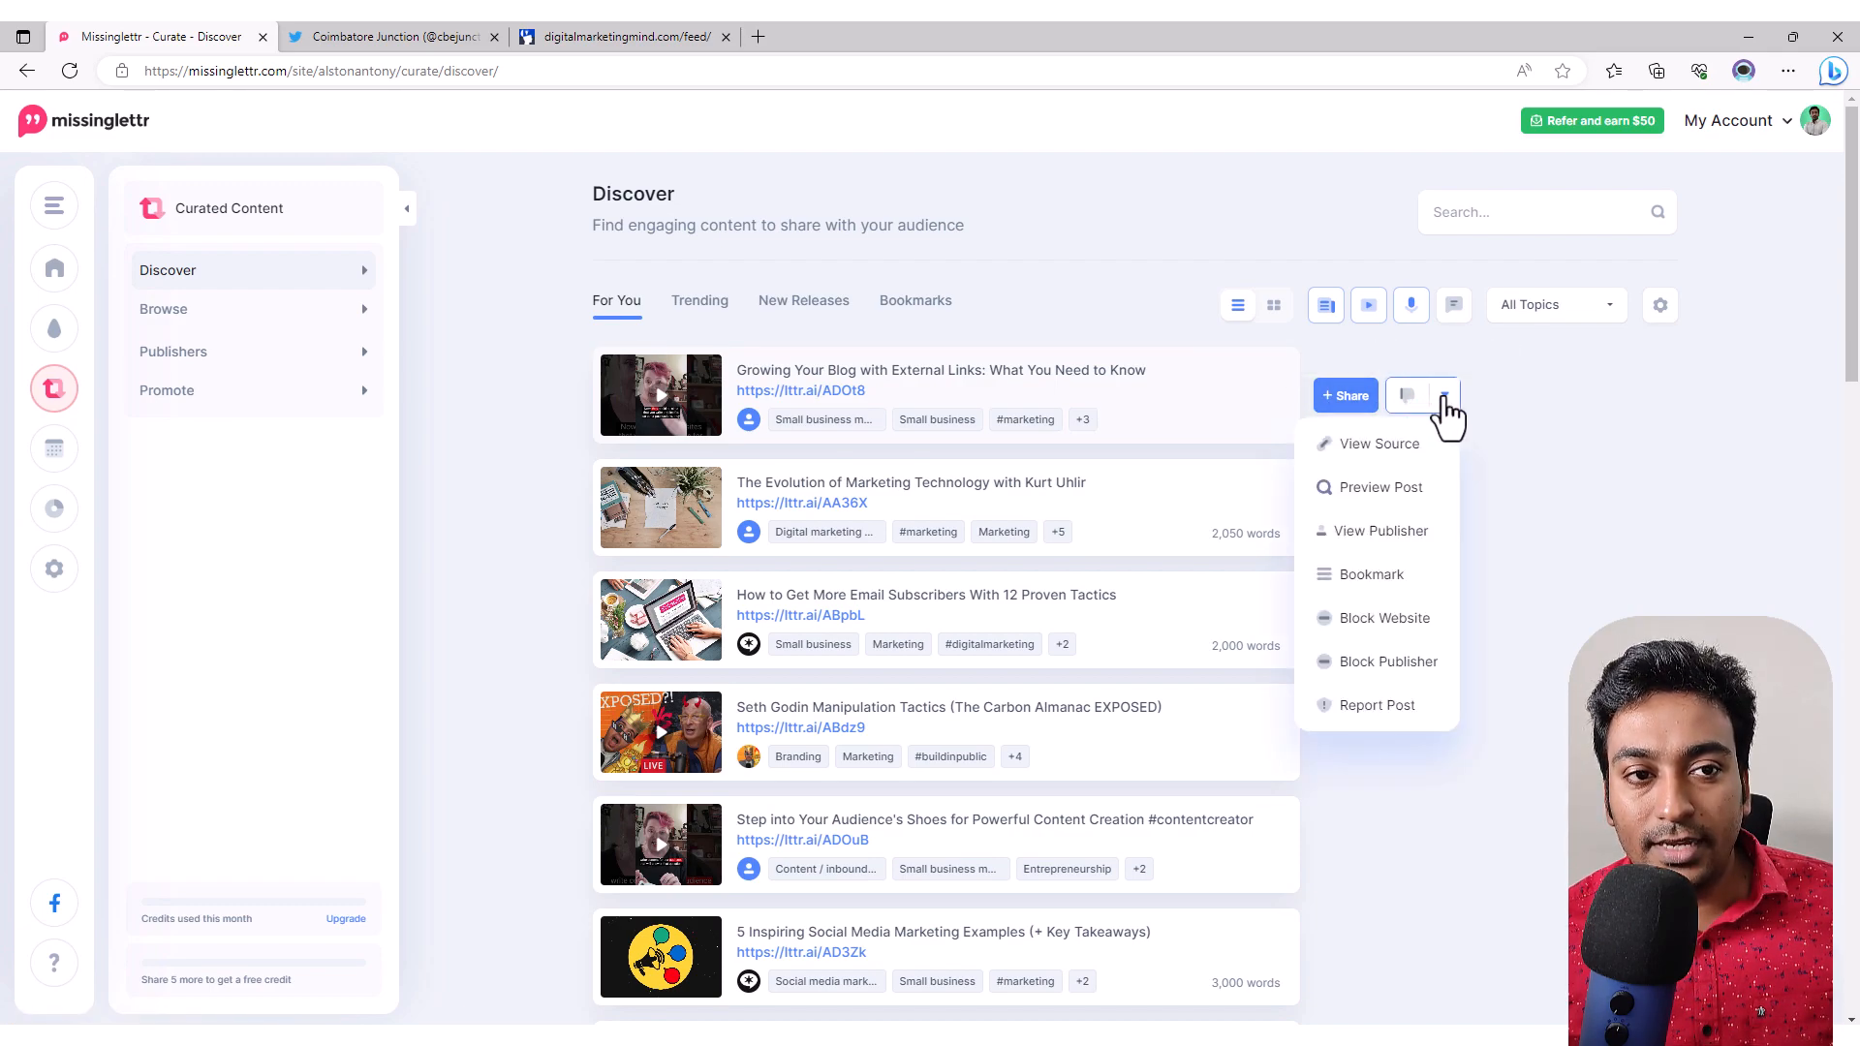
{"action": "left_click", "coordinate": [1368, 502]}
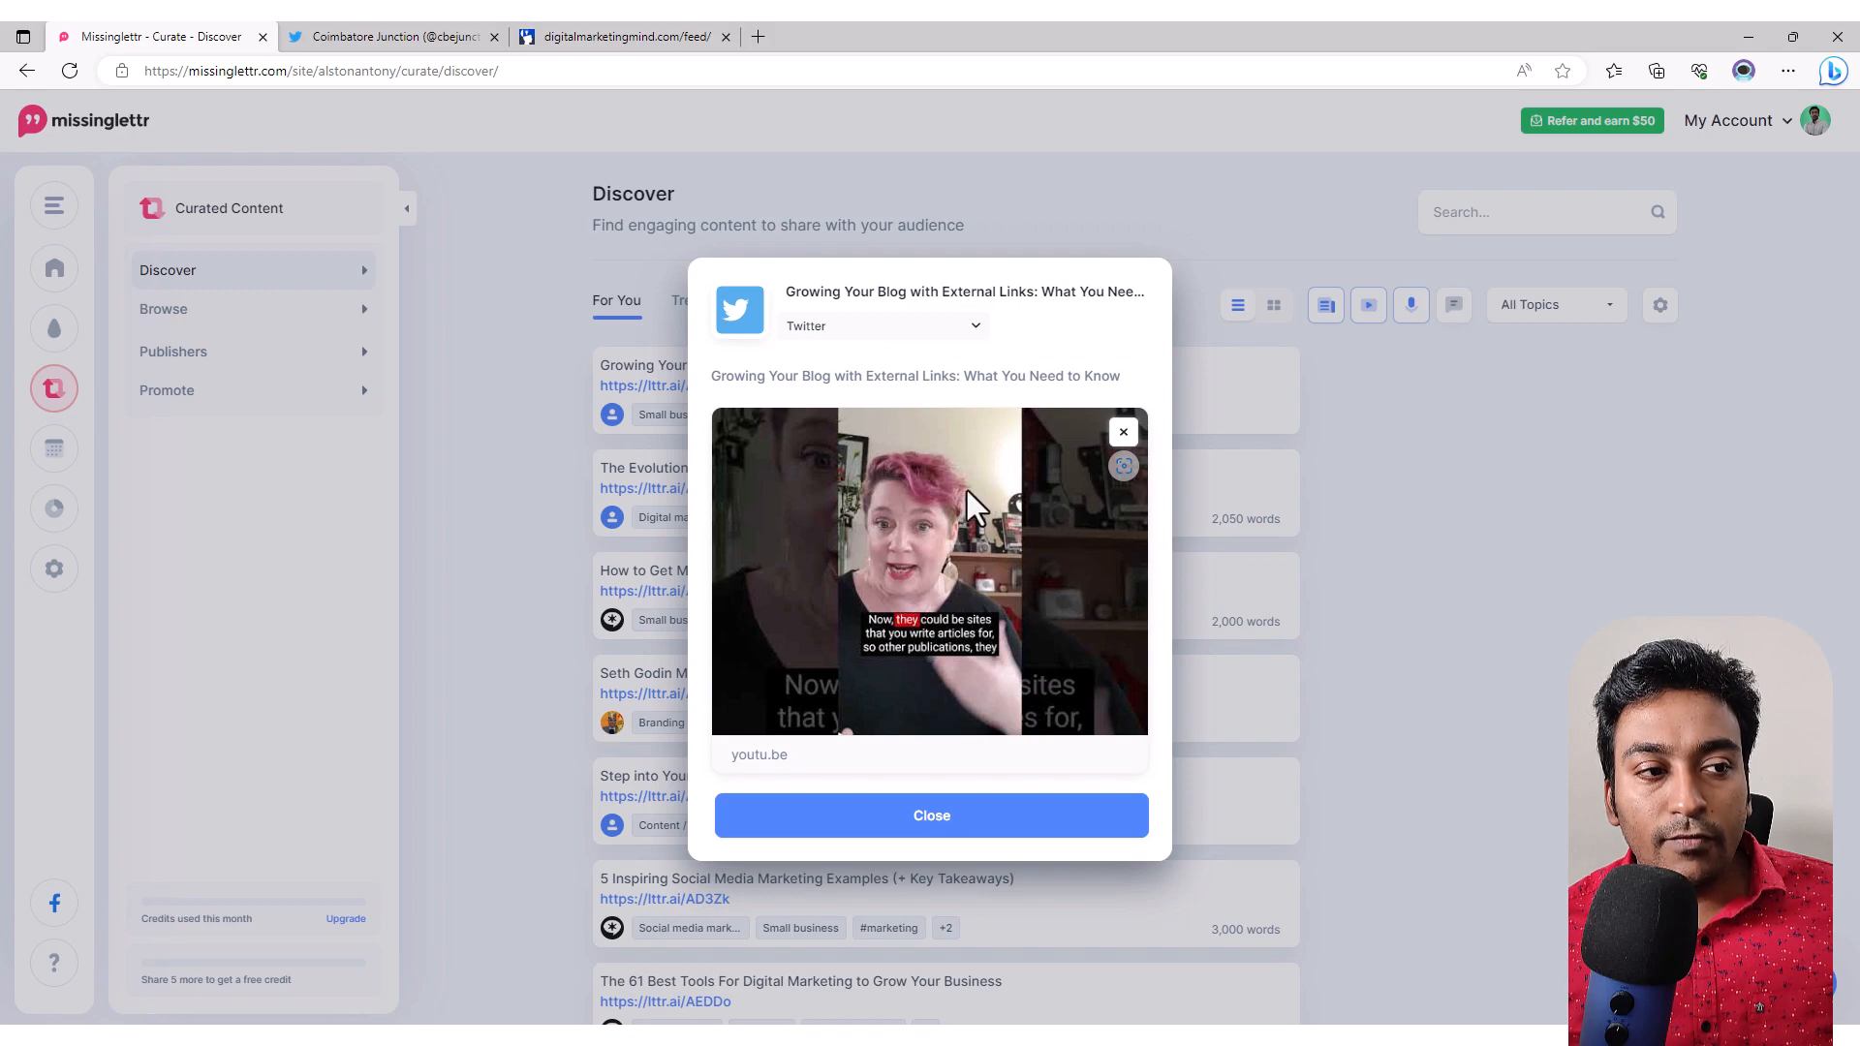
{"action": "left_click", "coordinate": [1048, 839]}
{"action": "left_click", "coordinate": [1444, 393]}
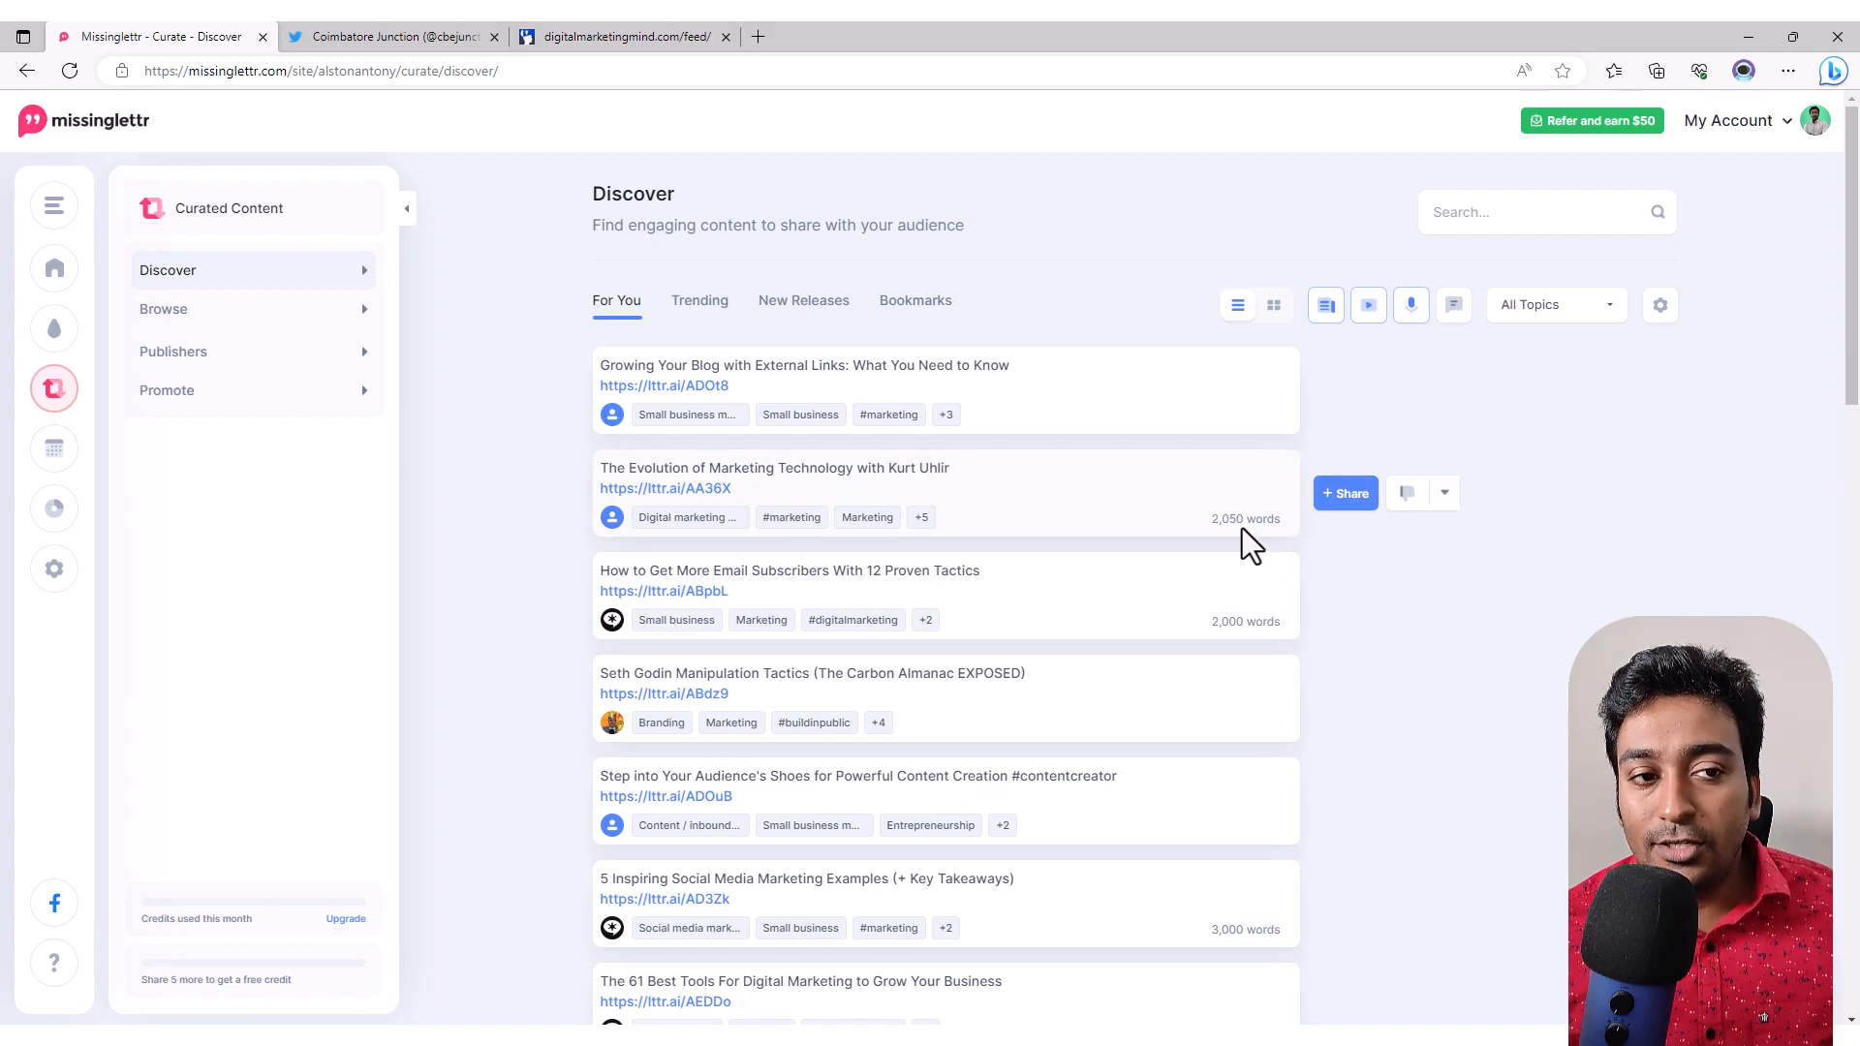
Step: View the source article of the suggestion "The Evolution of Marketing Technology" and preview its social post
{"action": "left_click", "coordinate": [1444, 495]}
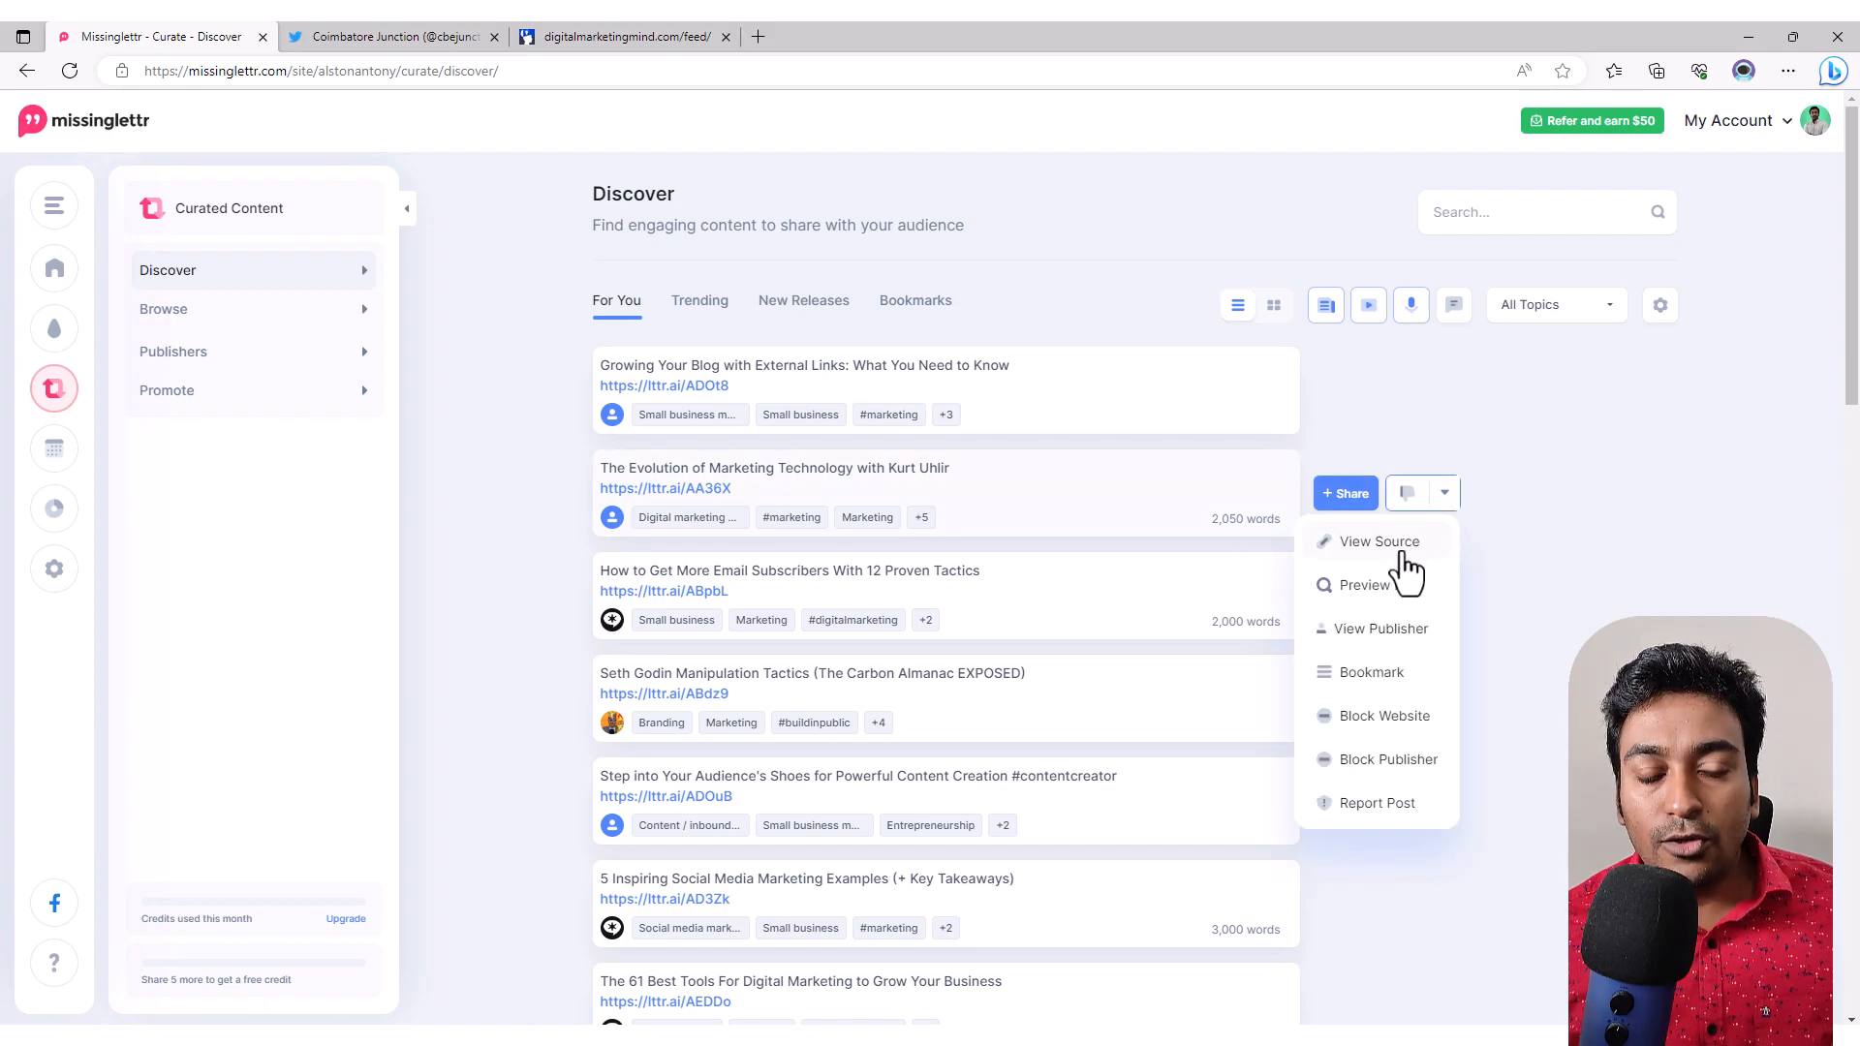
{"action": "left_click", "coordinate": [1402, 552]}
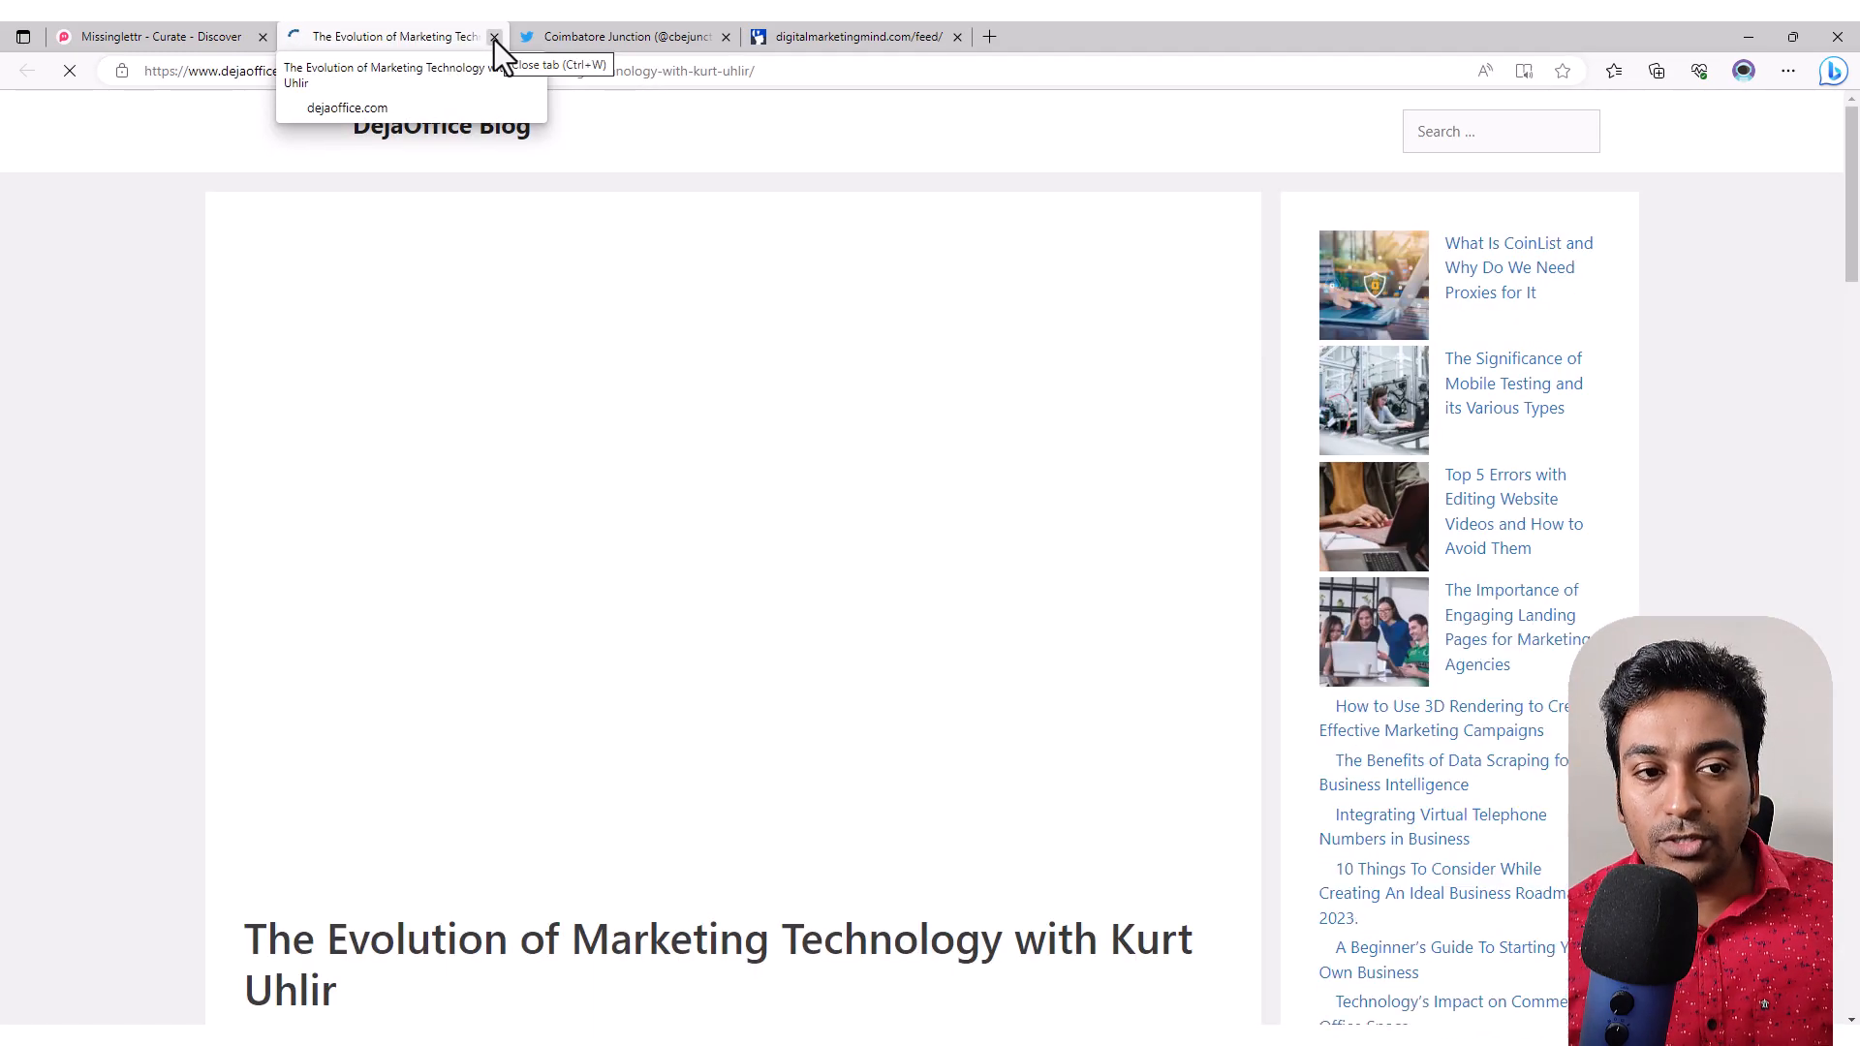
{"action": "left_click", "coordinate": [494, 38]}
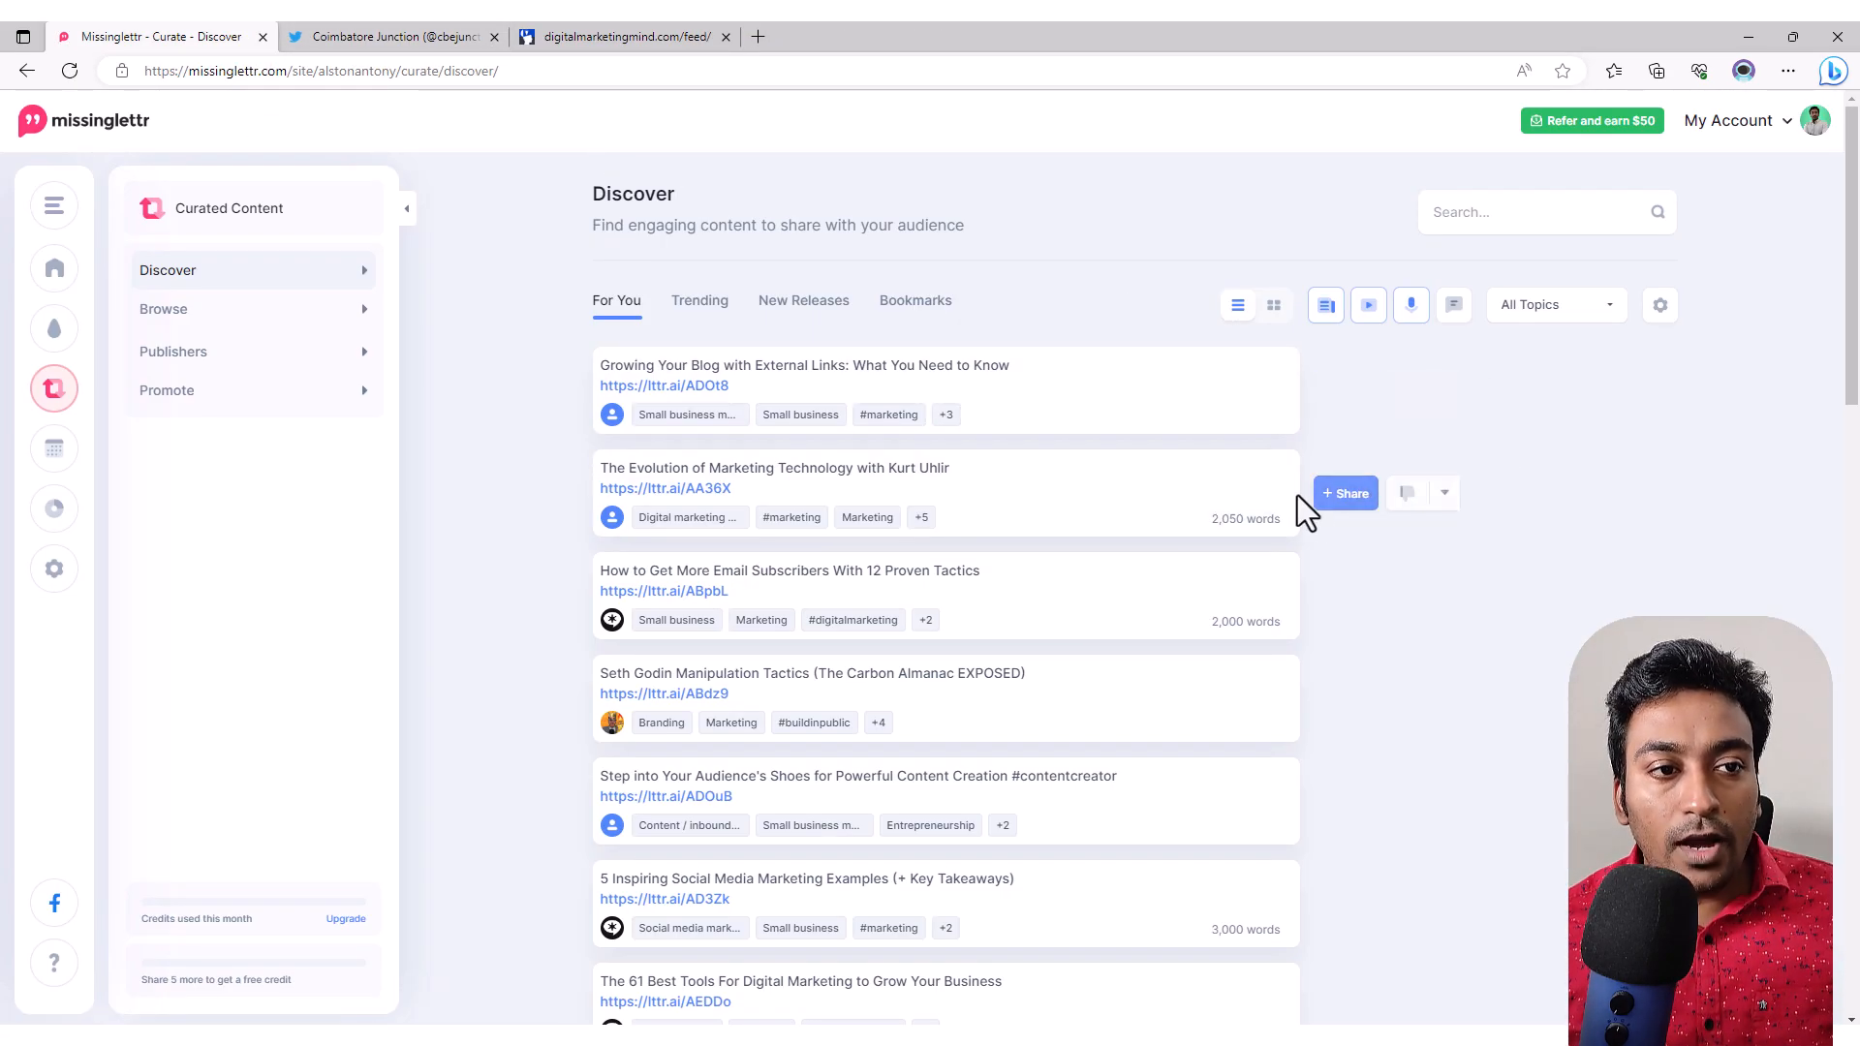
{"action": "left_click", "coordinate": [1445, 494]}
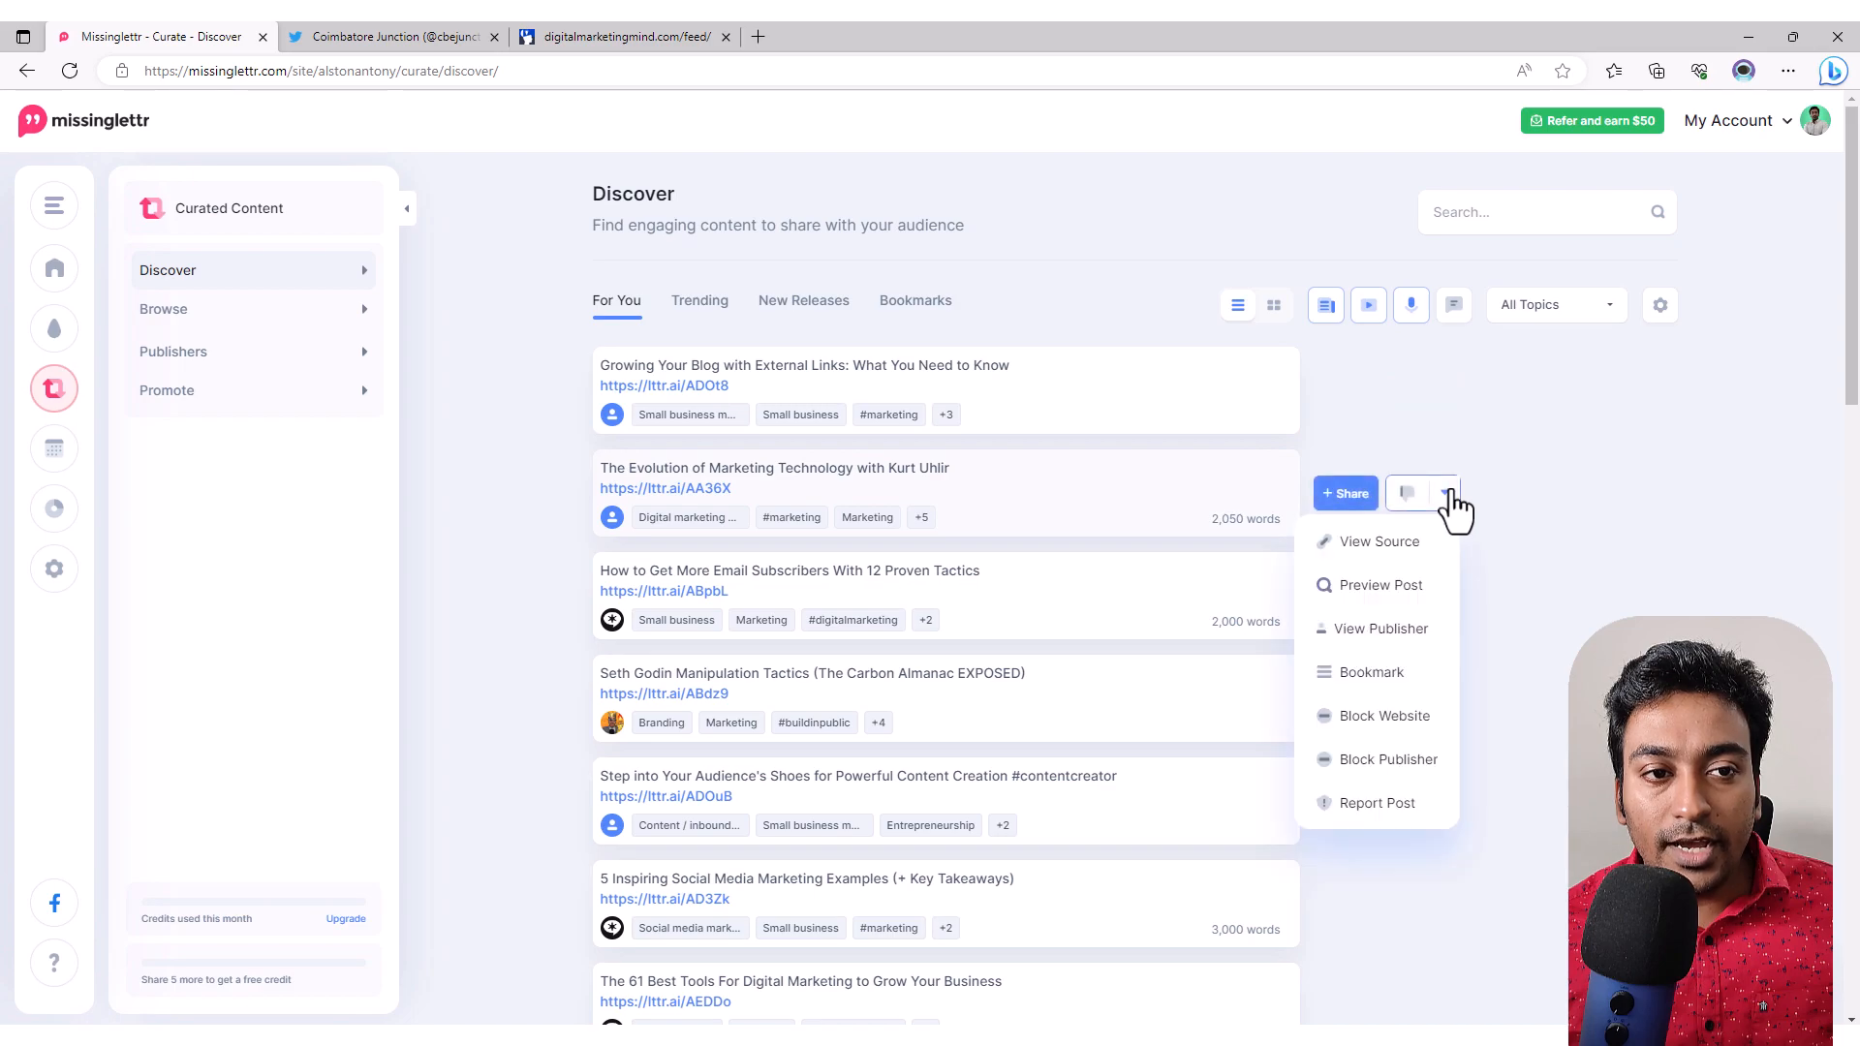
{"action": "left_click", "coordinate": [1378, 586]}
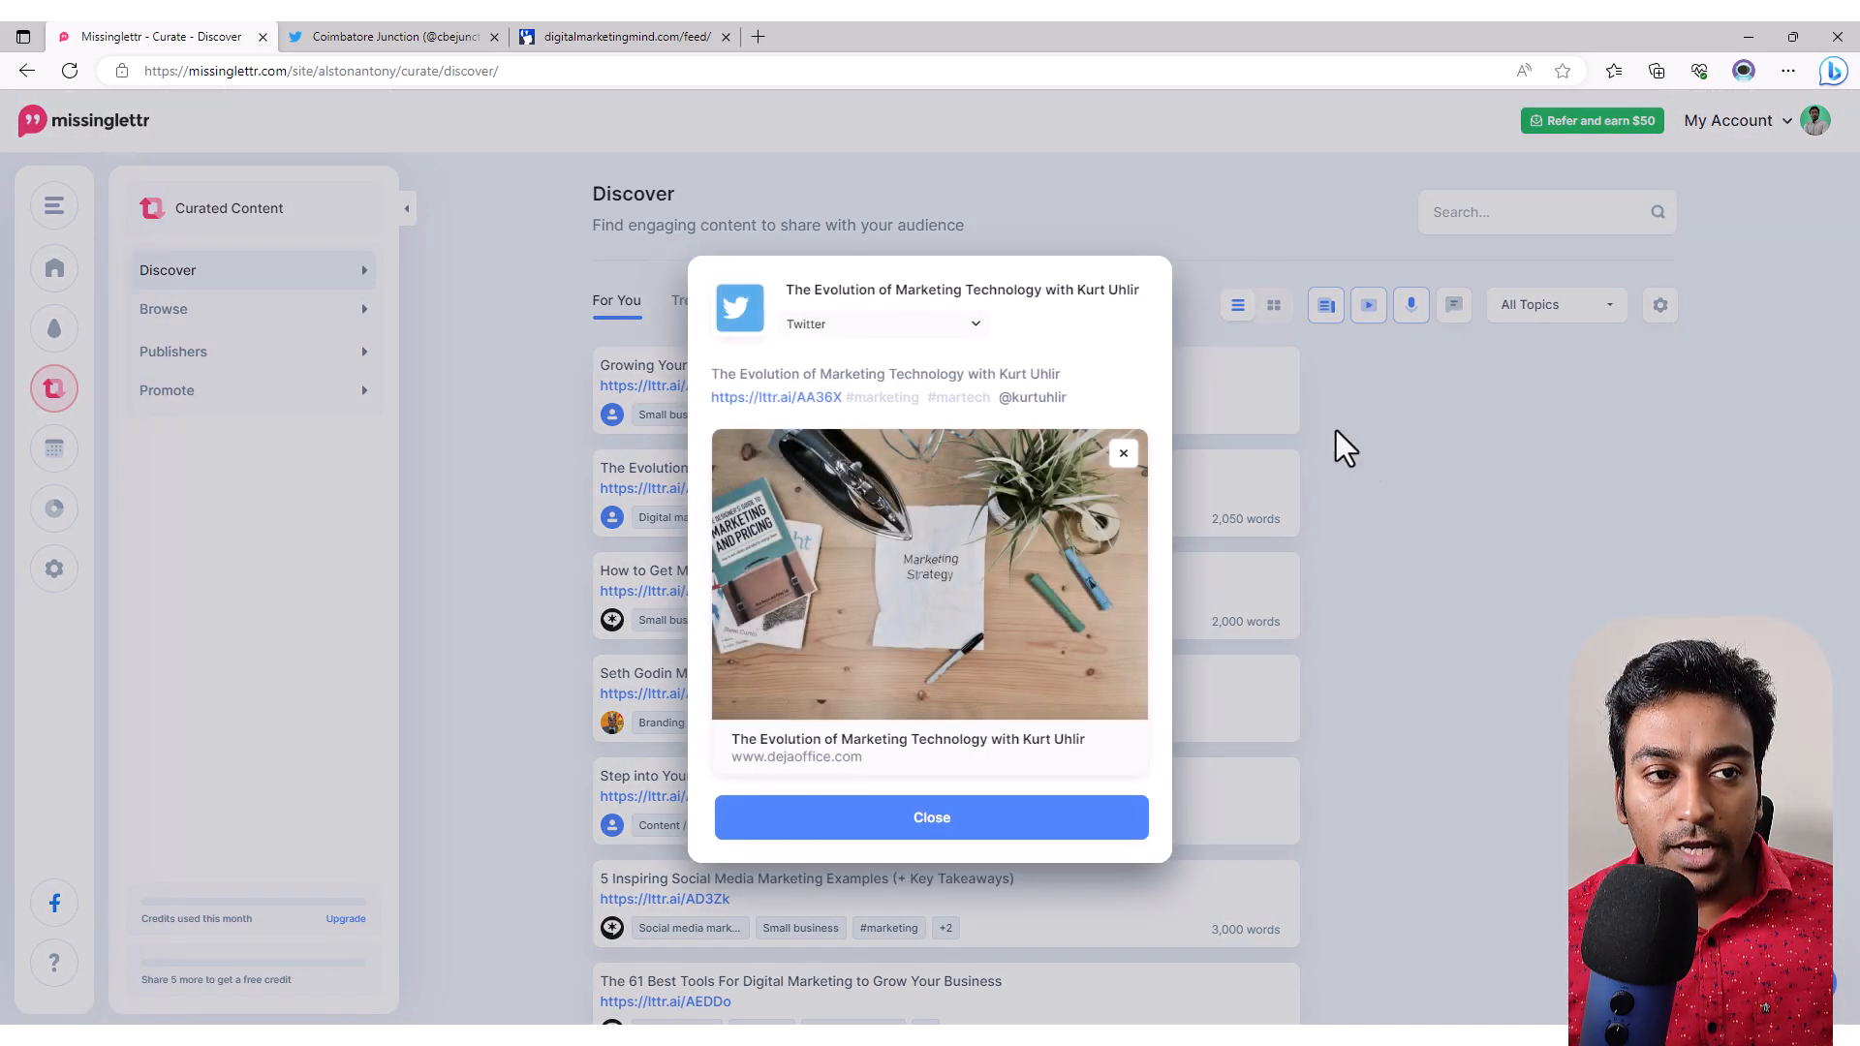
{"action": "left_click", "coordinate": [1001, 827]}
{"action": "mouse_move", "coordinate": [1357, 511]}
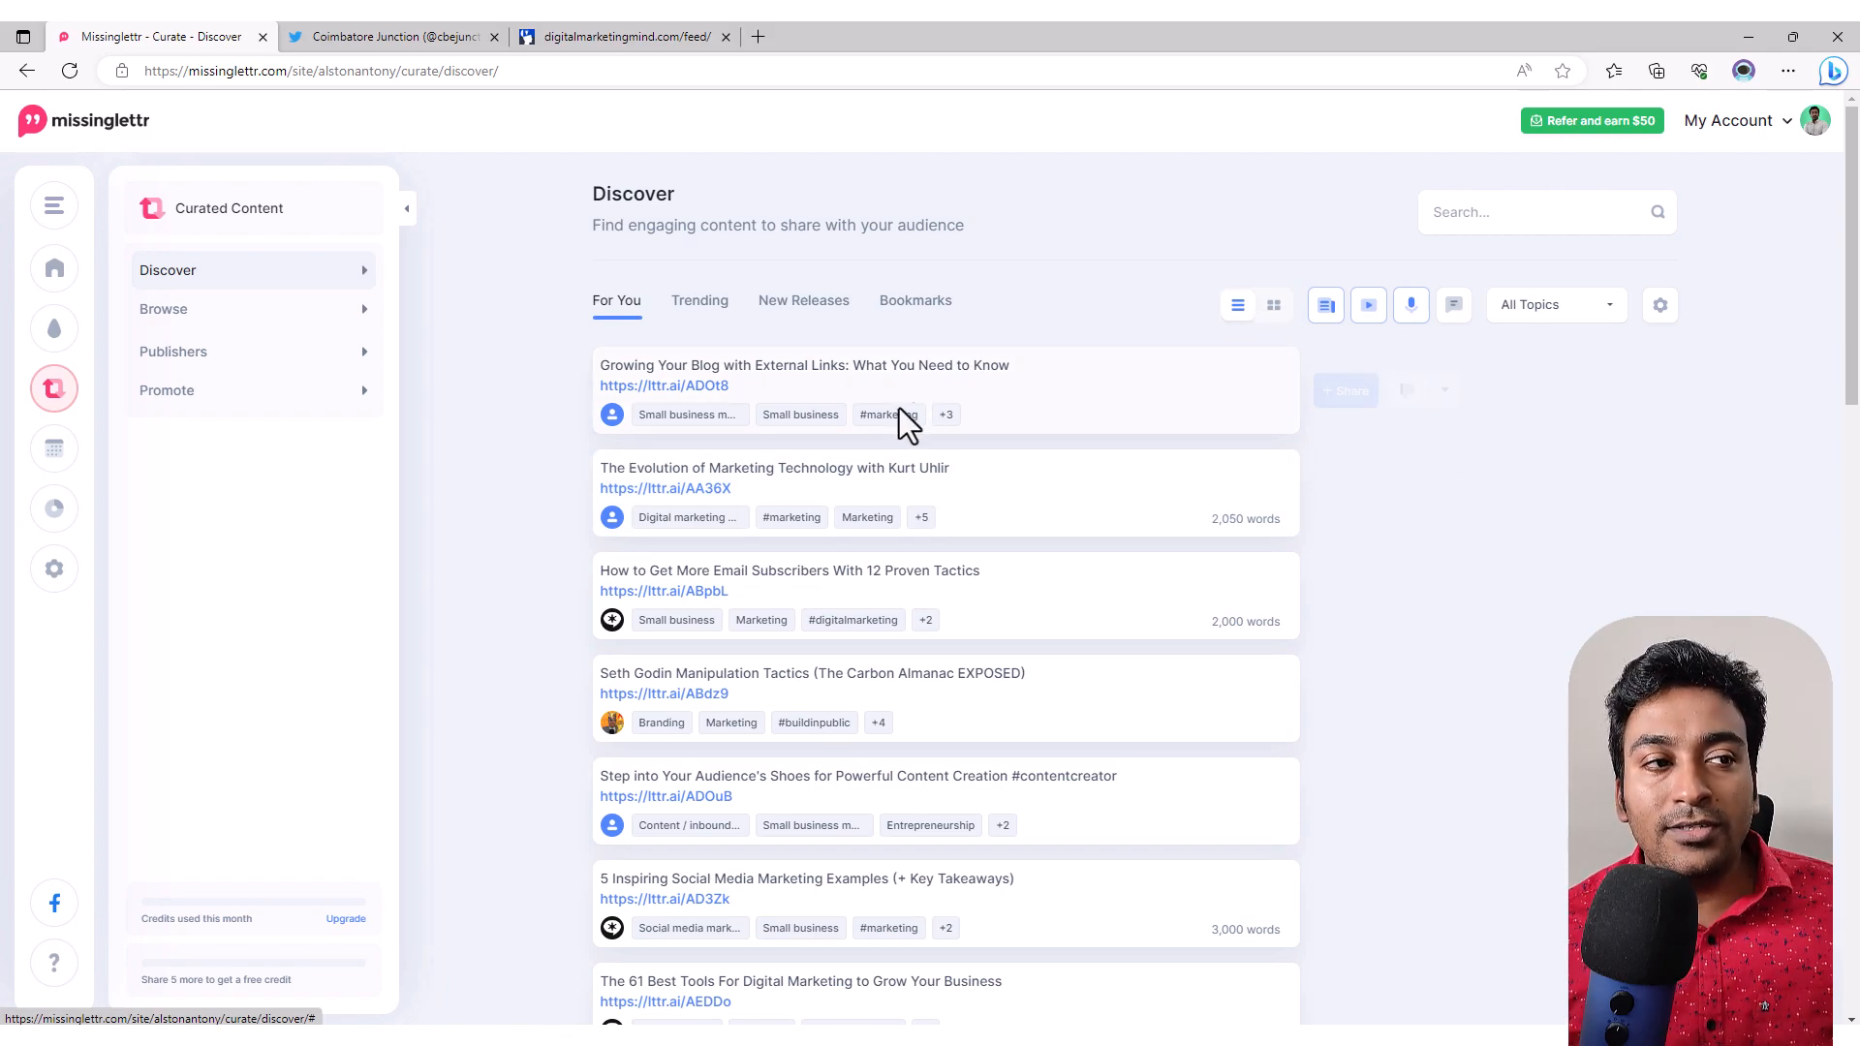
Step: Show the Discover suggestions as a grid and filter their content types, excluding videos and podcasts and including the speech-bubble type
{"action": "left_click", "coordinate": [1275, 308]}
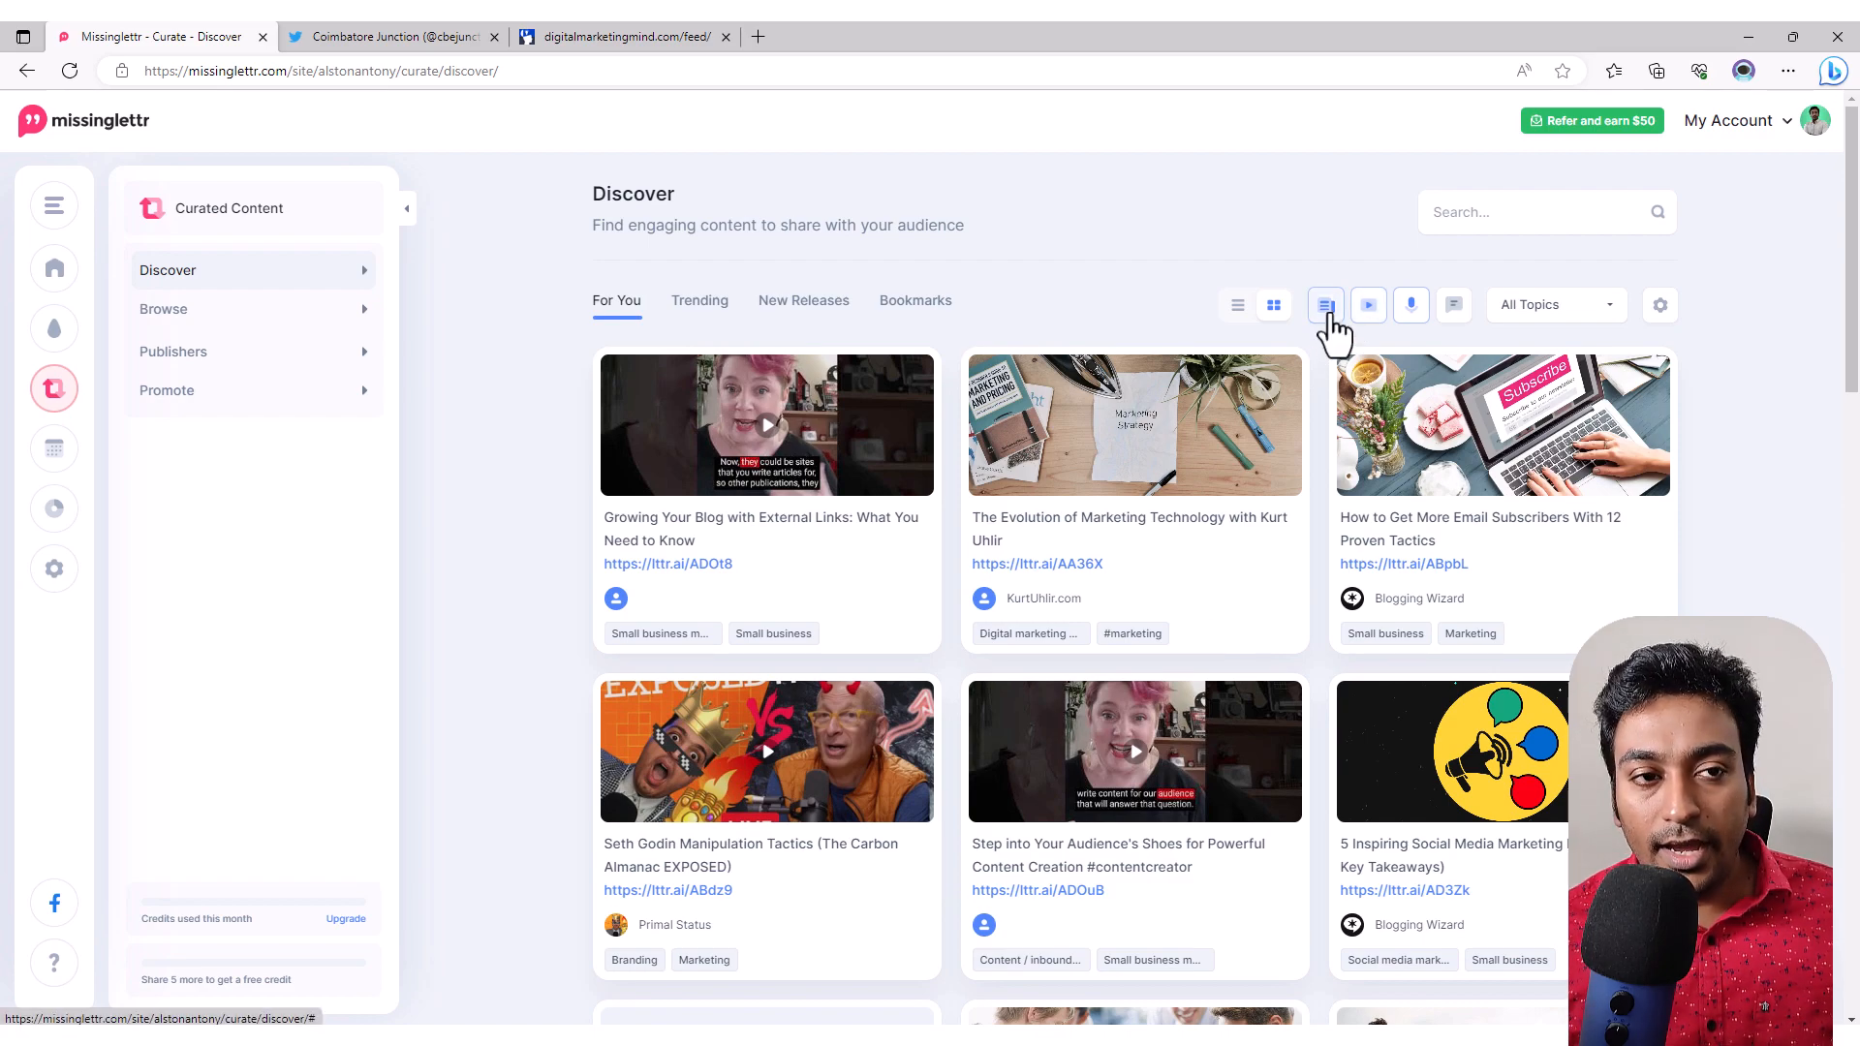
{"action": "left_click", "coordinate": [1371, 306]}
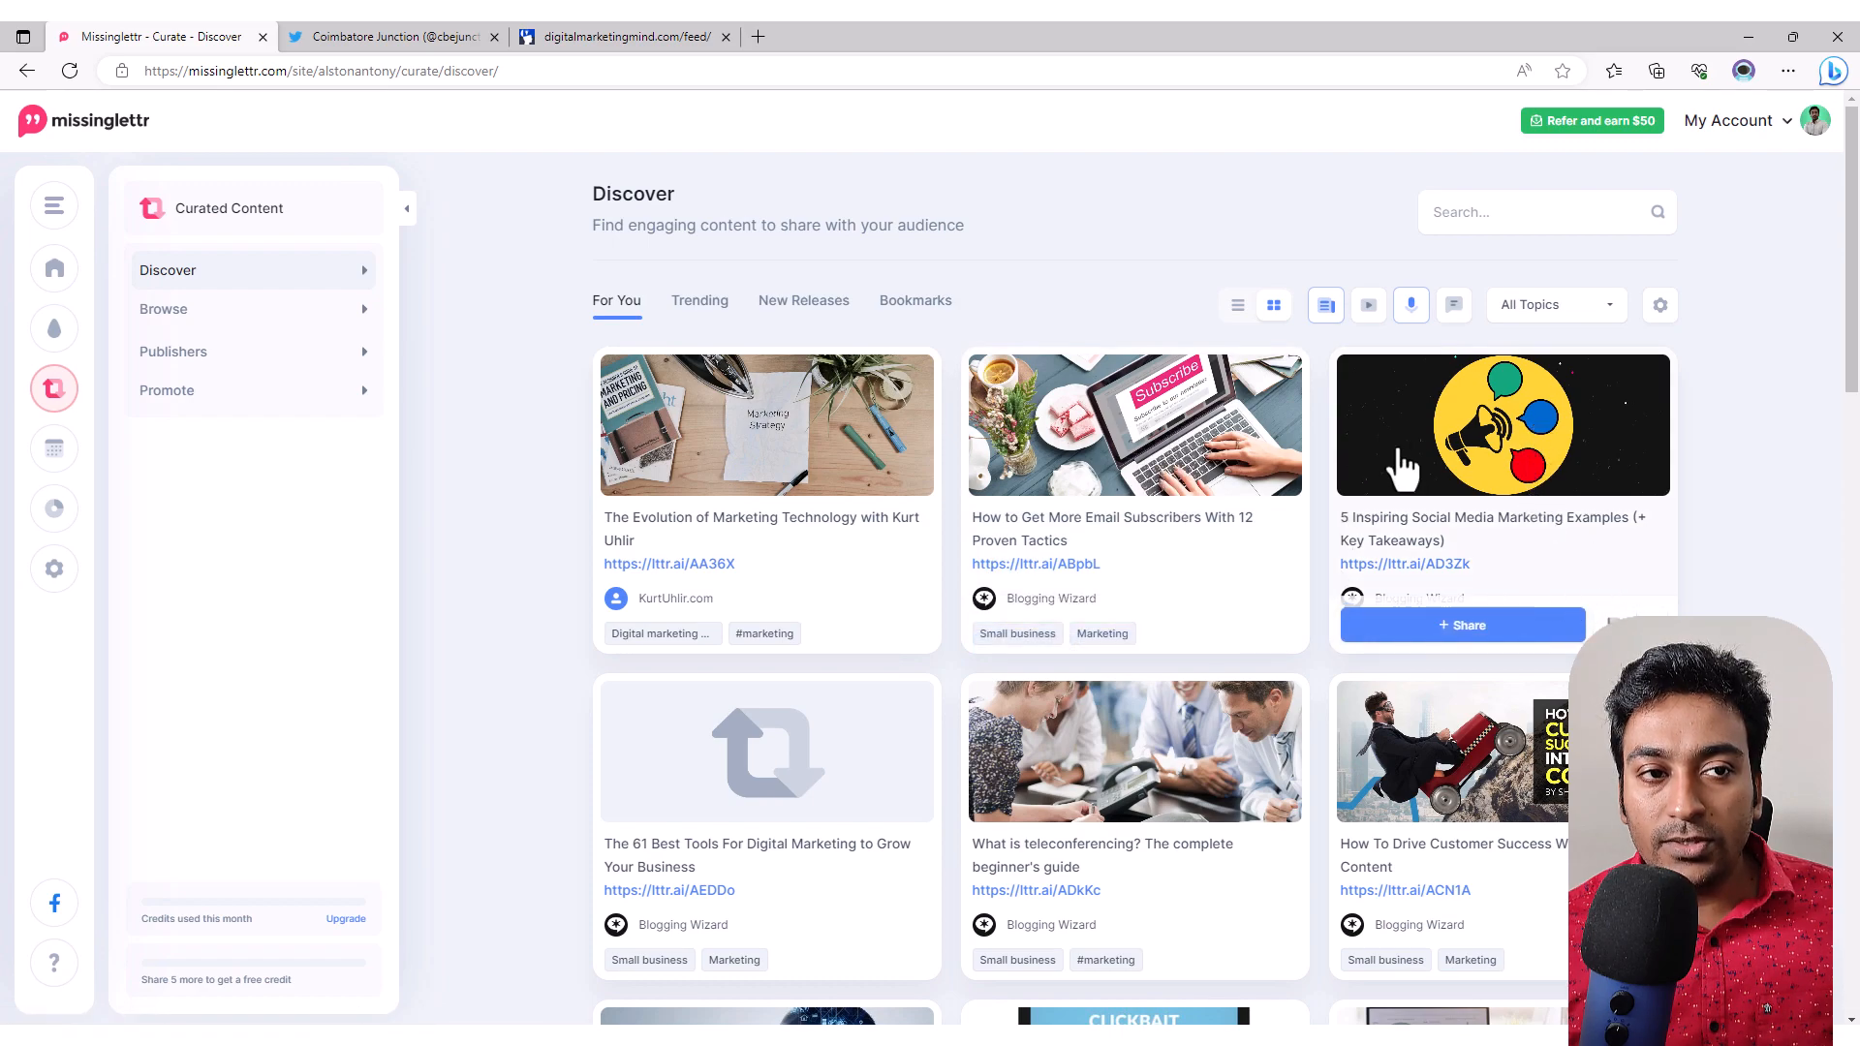
{"action": "left_click", "coordinate": [1414, 306]}
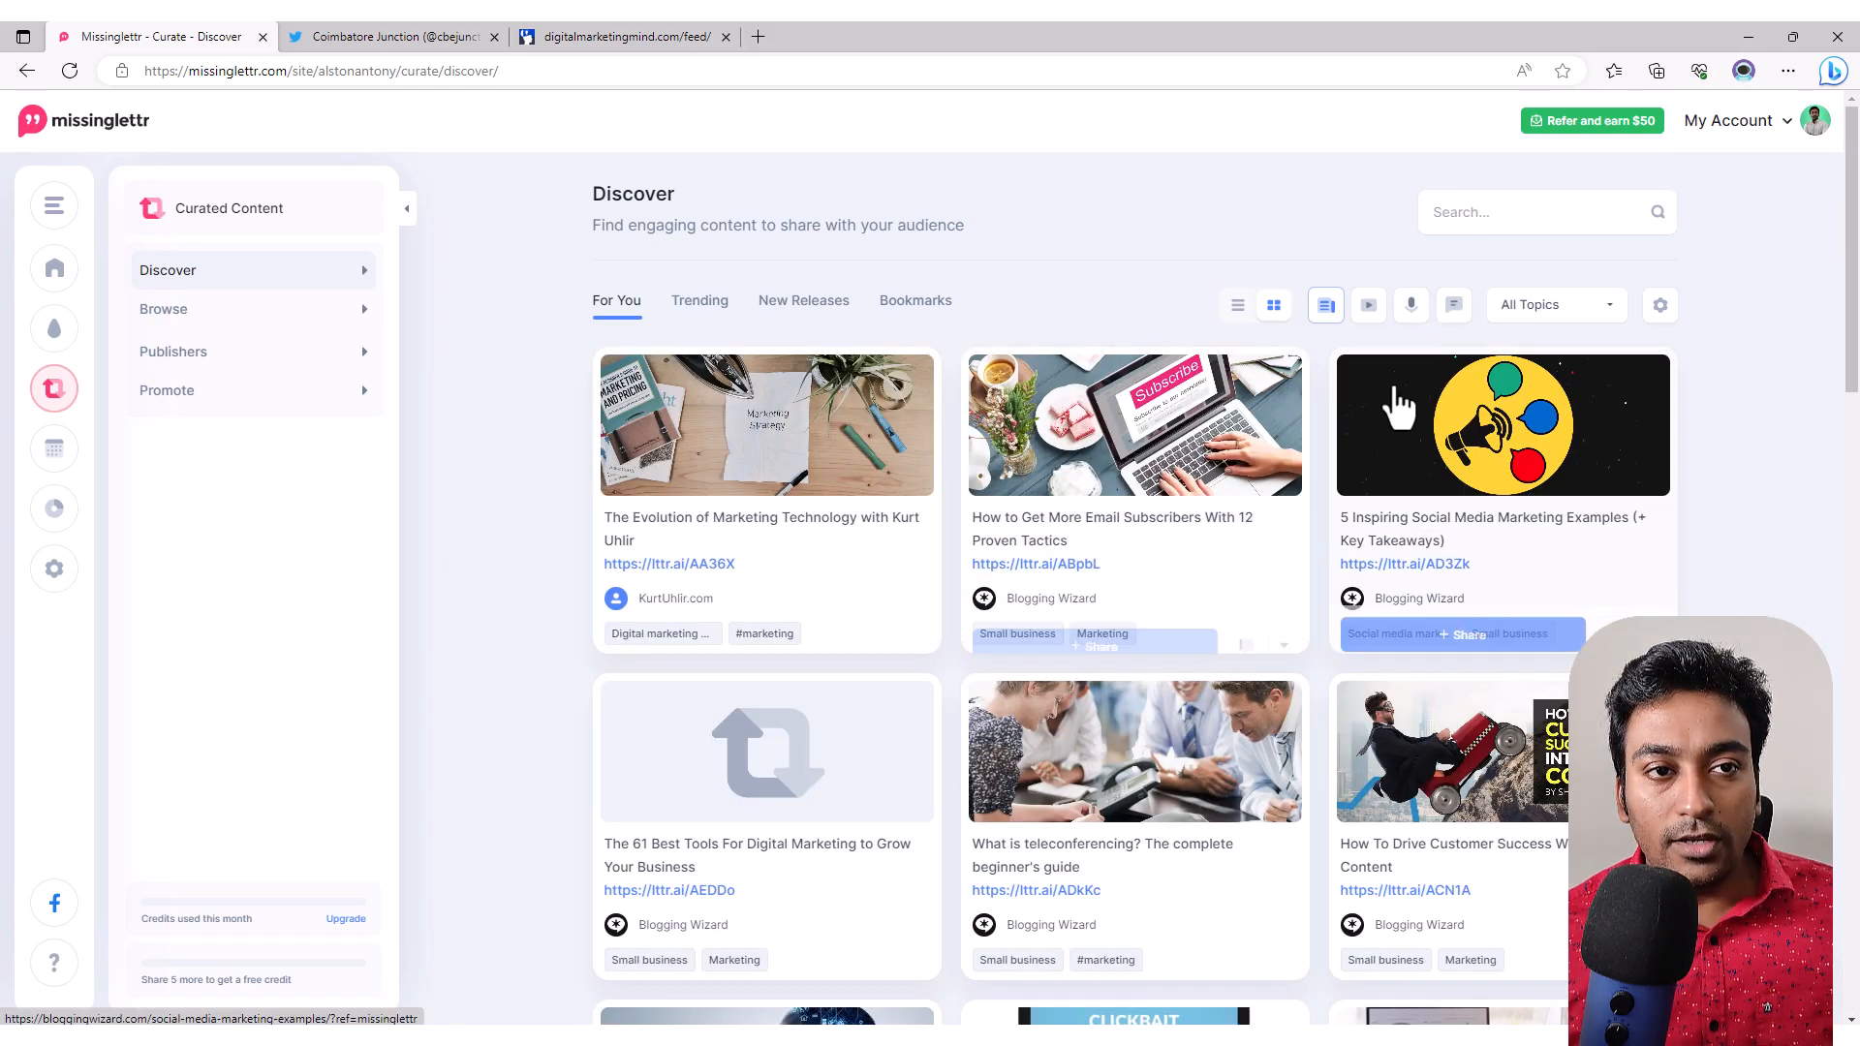
{"action": "left_click", "coordinate": [1454, 306]}
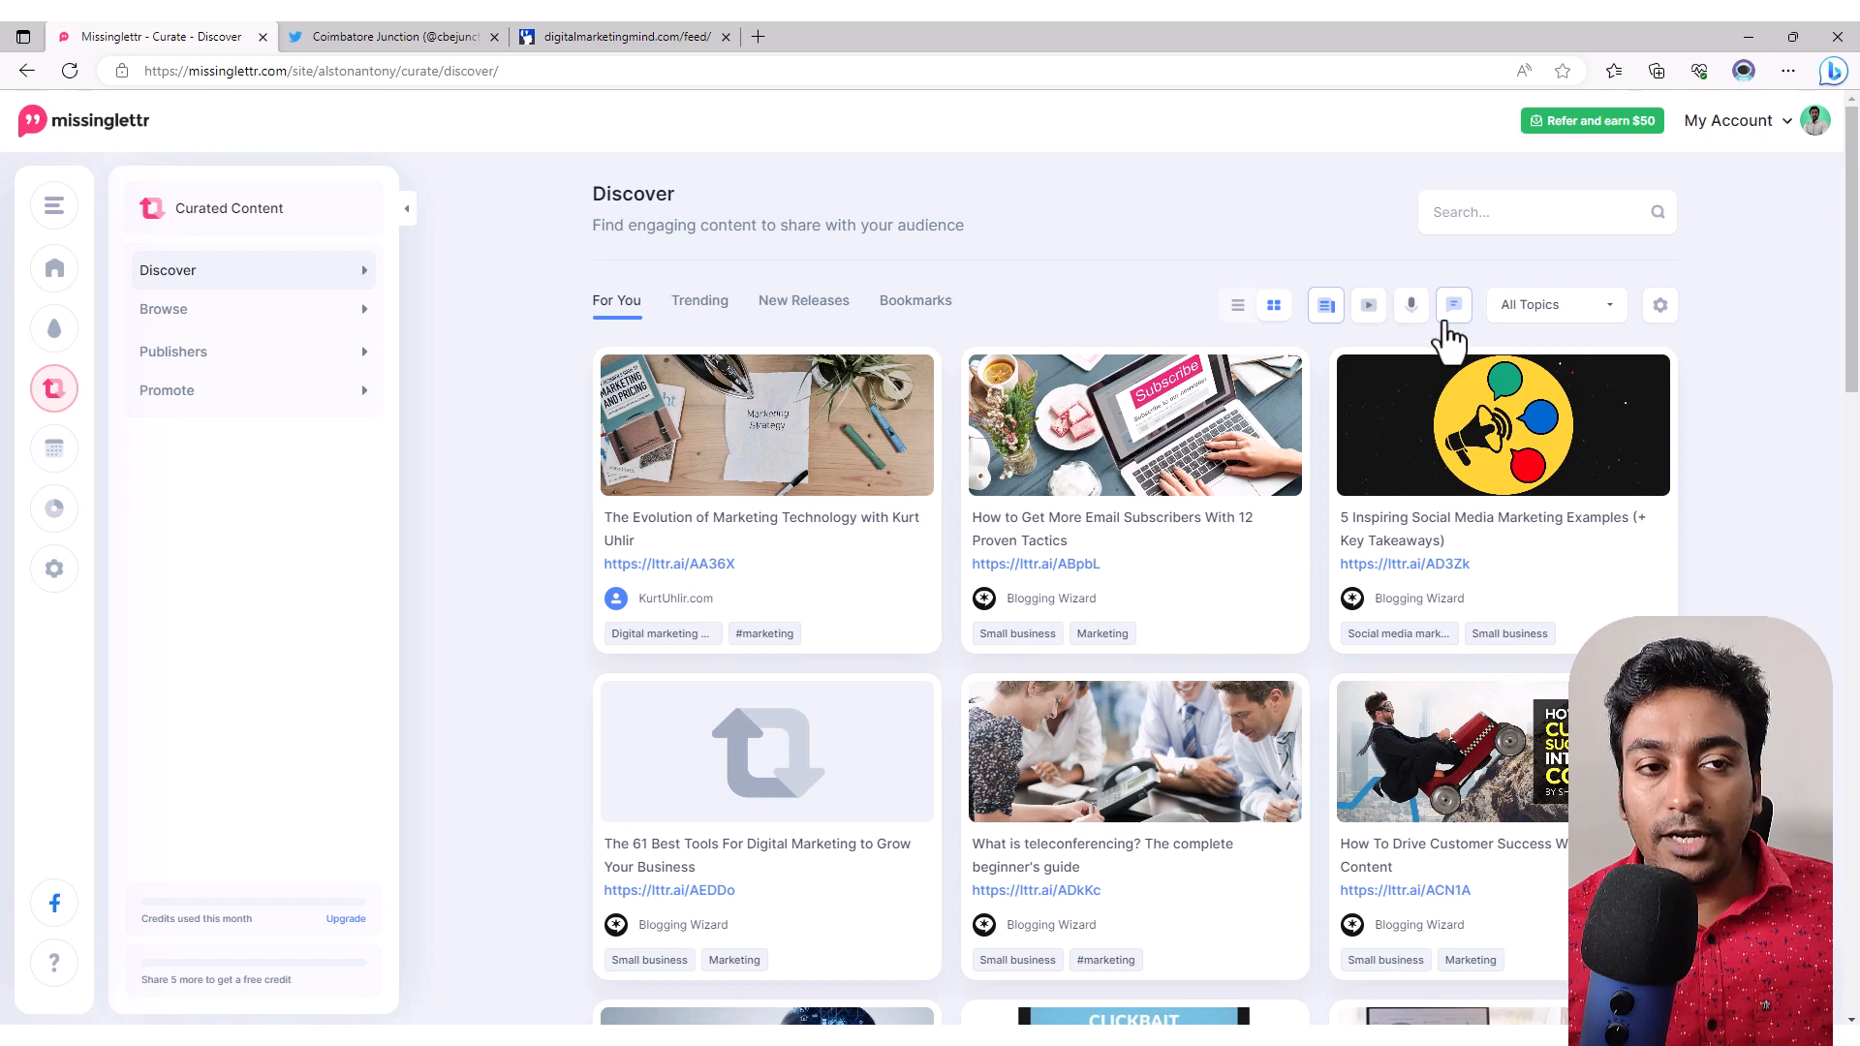
Step: Filter the Discover suggestions to the topic "SEO - search engine optimization"
{"action": "left_click", "coordinate": [1562, 308]}
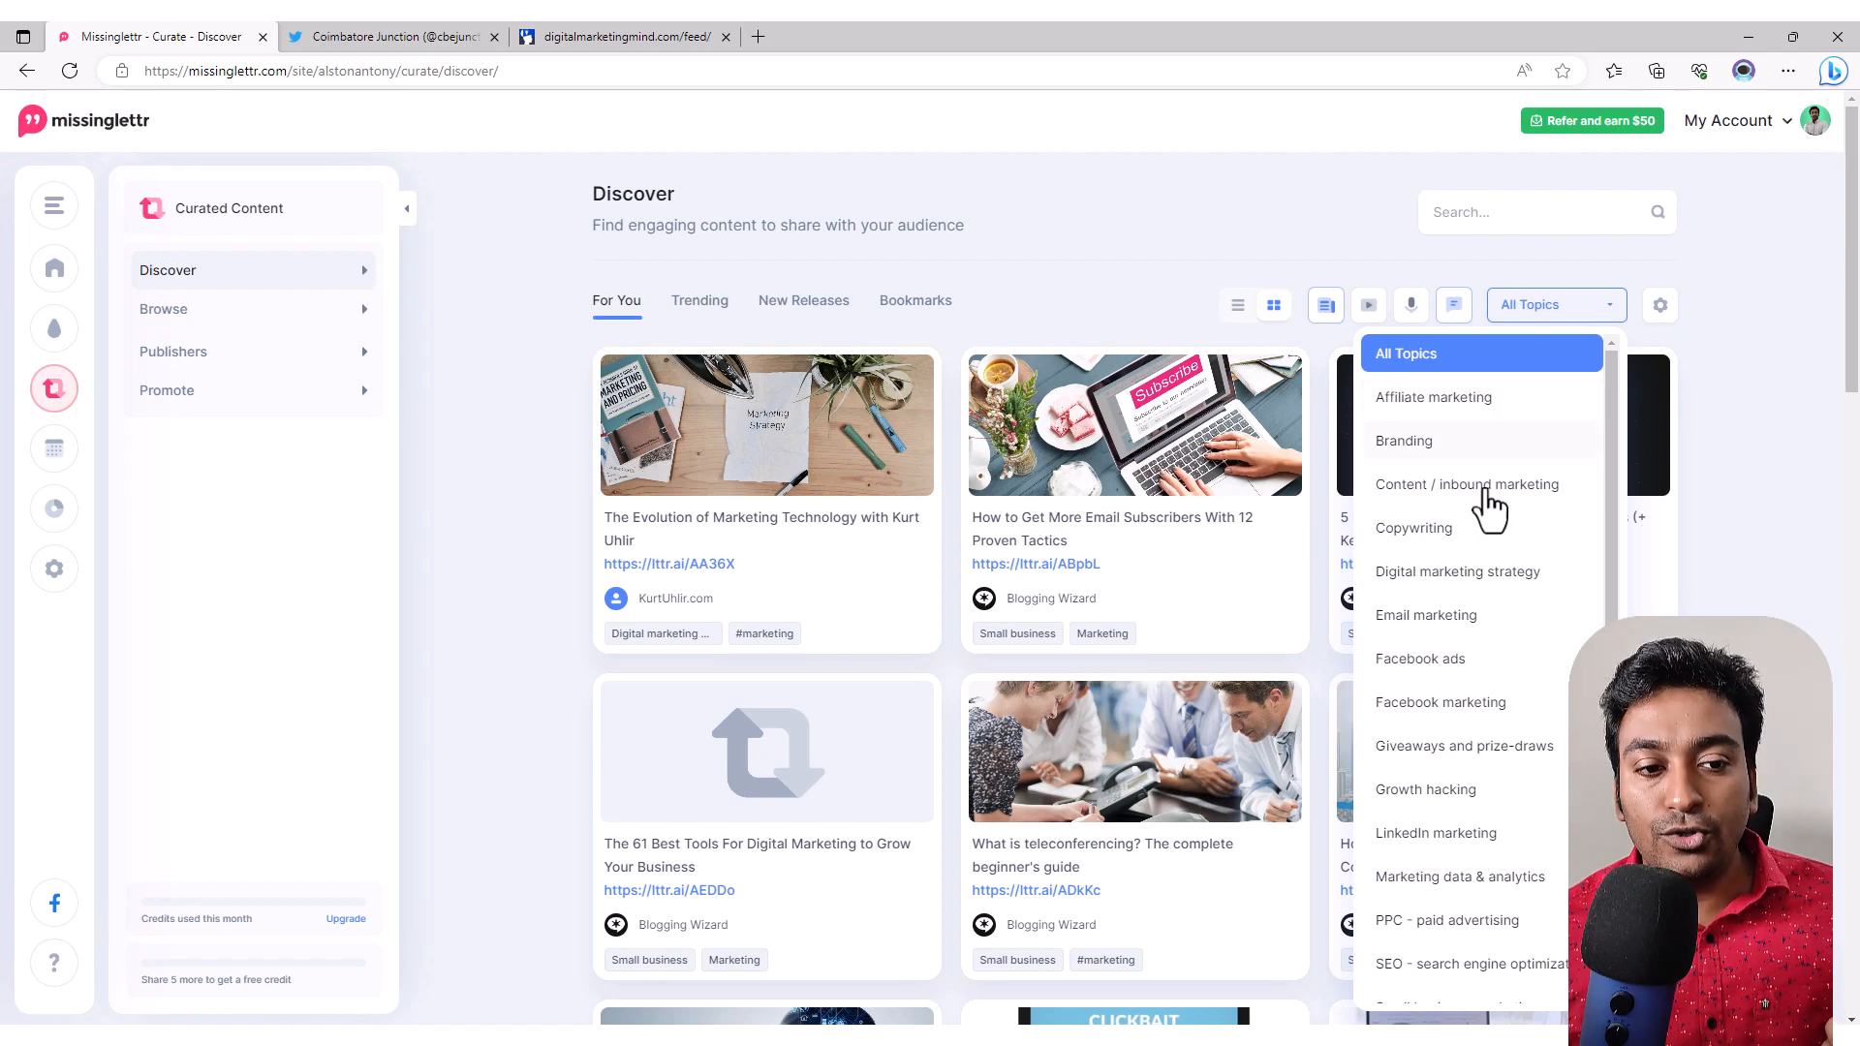
{"action": "scroll", "coordinate": [1473, 523], "scroll_direction": "down", "scroll_amount": 2}
{"action": "left_click", "coordinate": [1479, 872]}
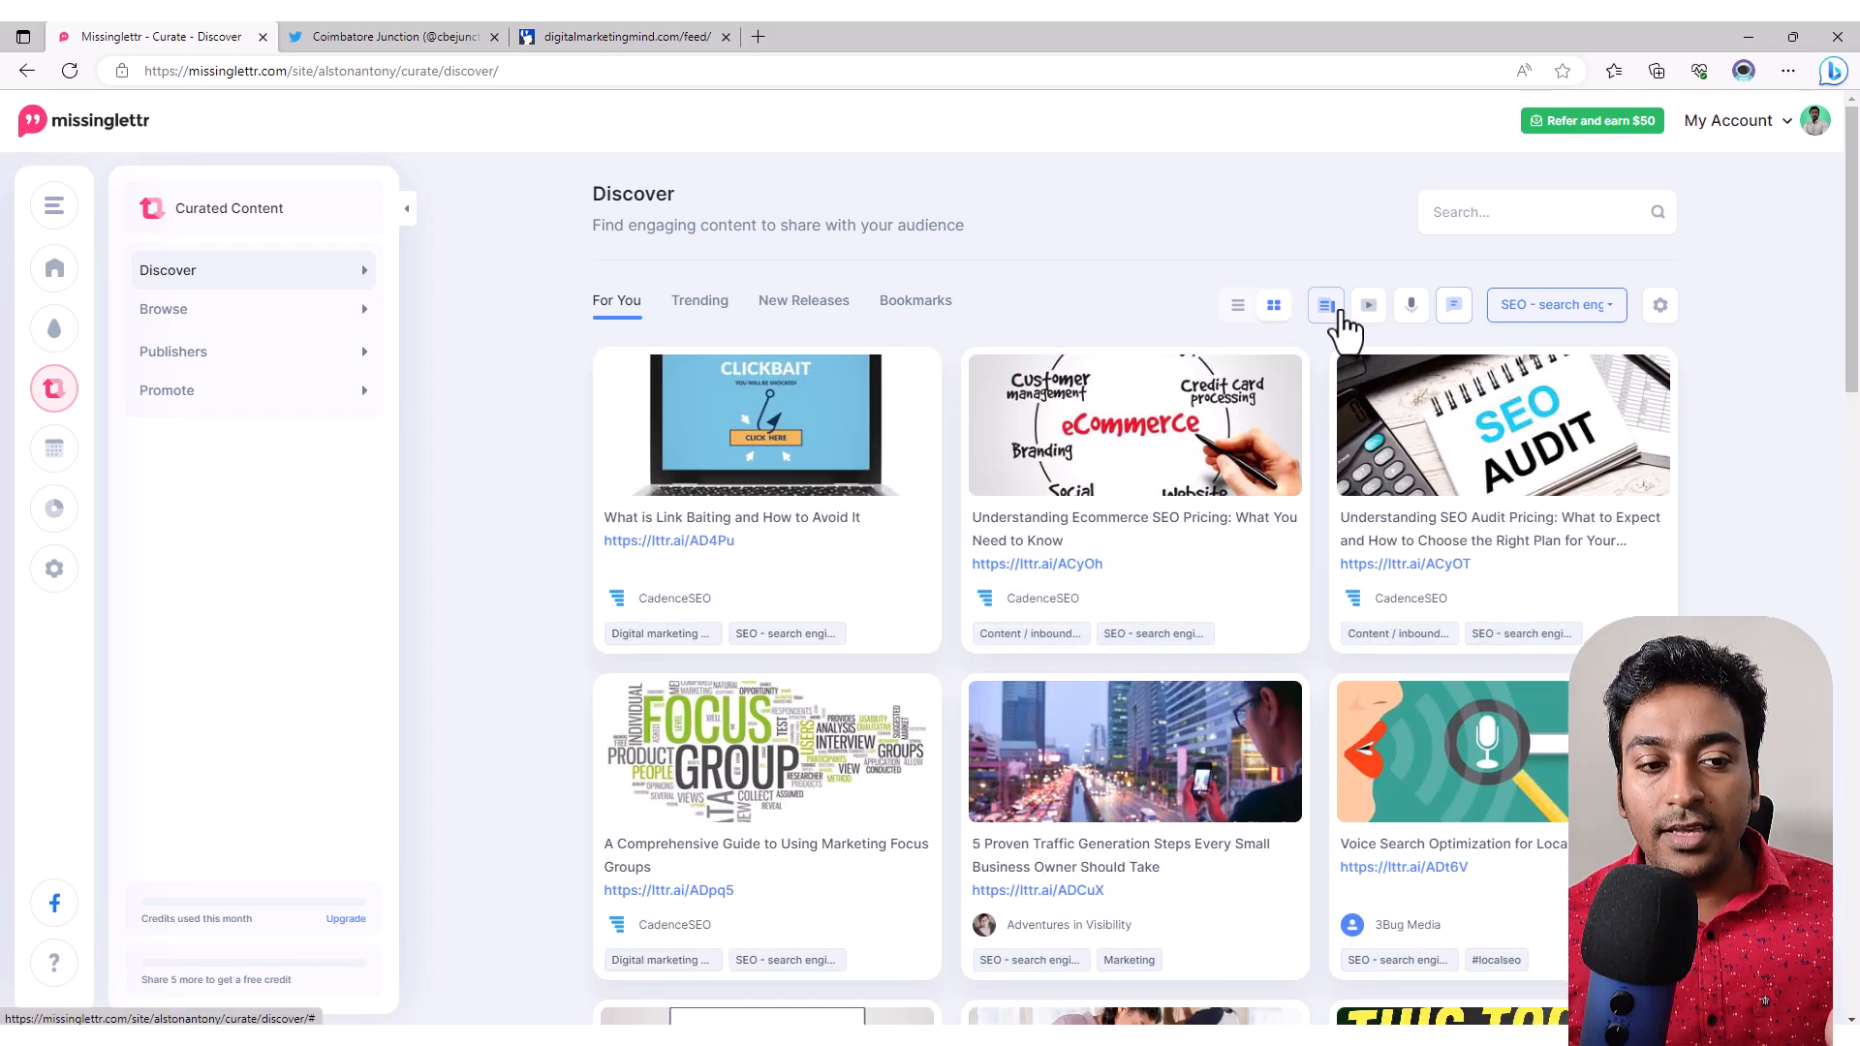
Step: Open the Curate profile settings and look through the Beauty & personal care and Business subcategories without adding any
{"action": "left_click", "coordinate": [1657, 314]}
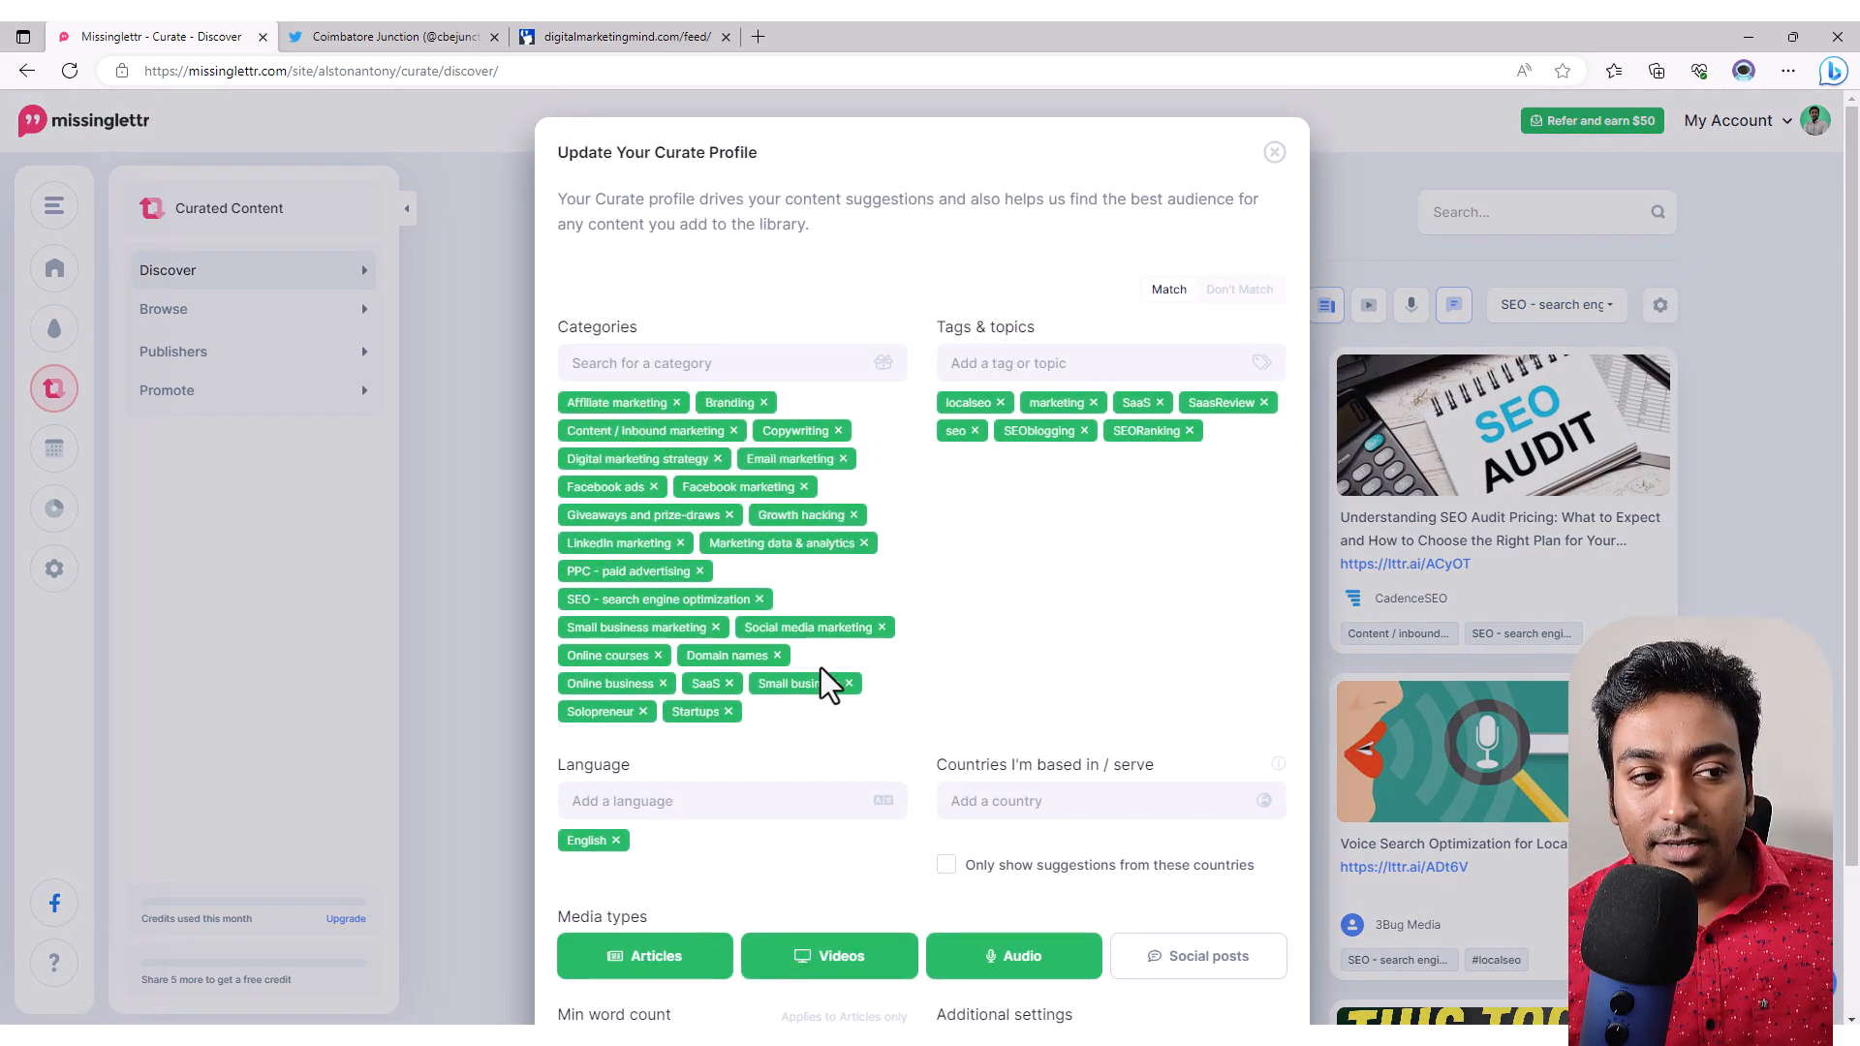
{"action": "left_click", "coordinate": [718, 365]}
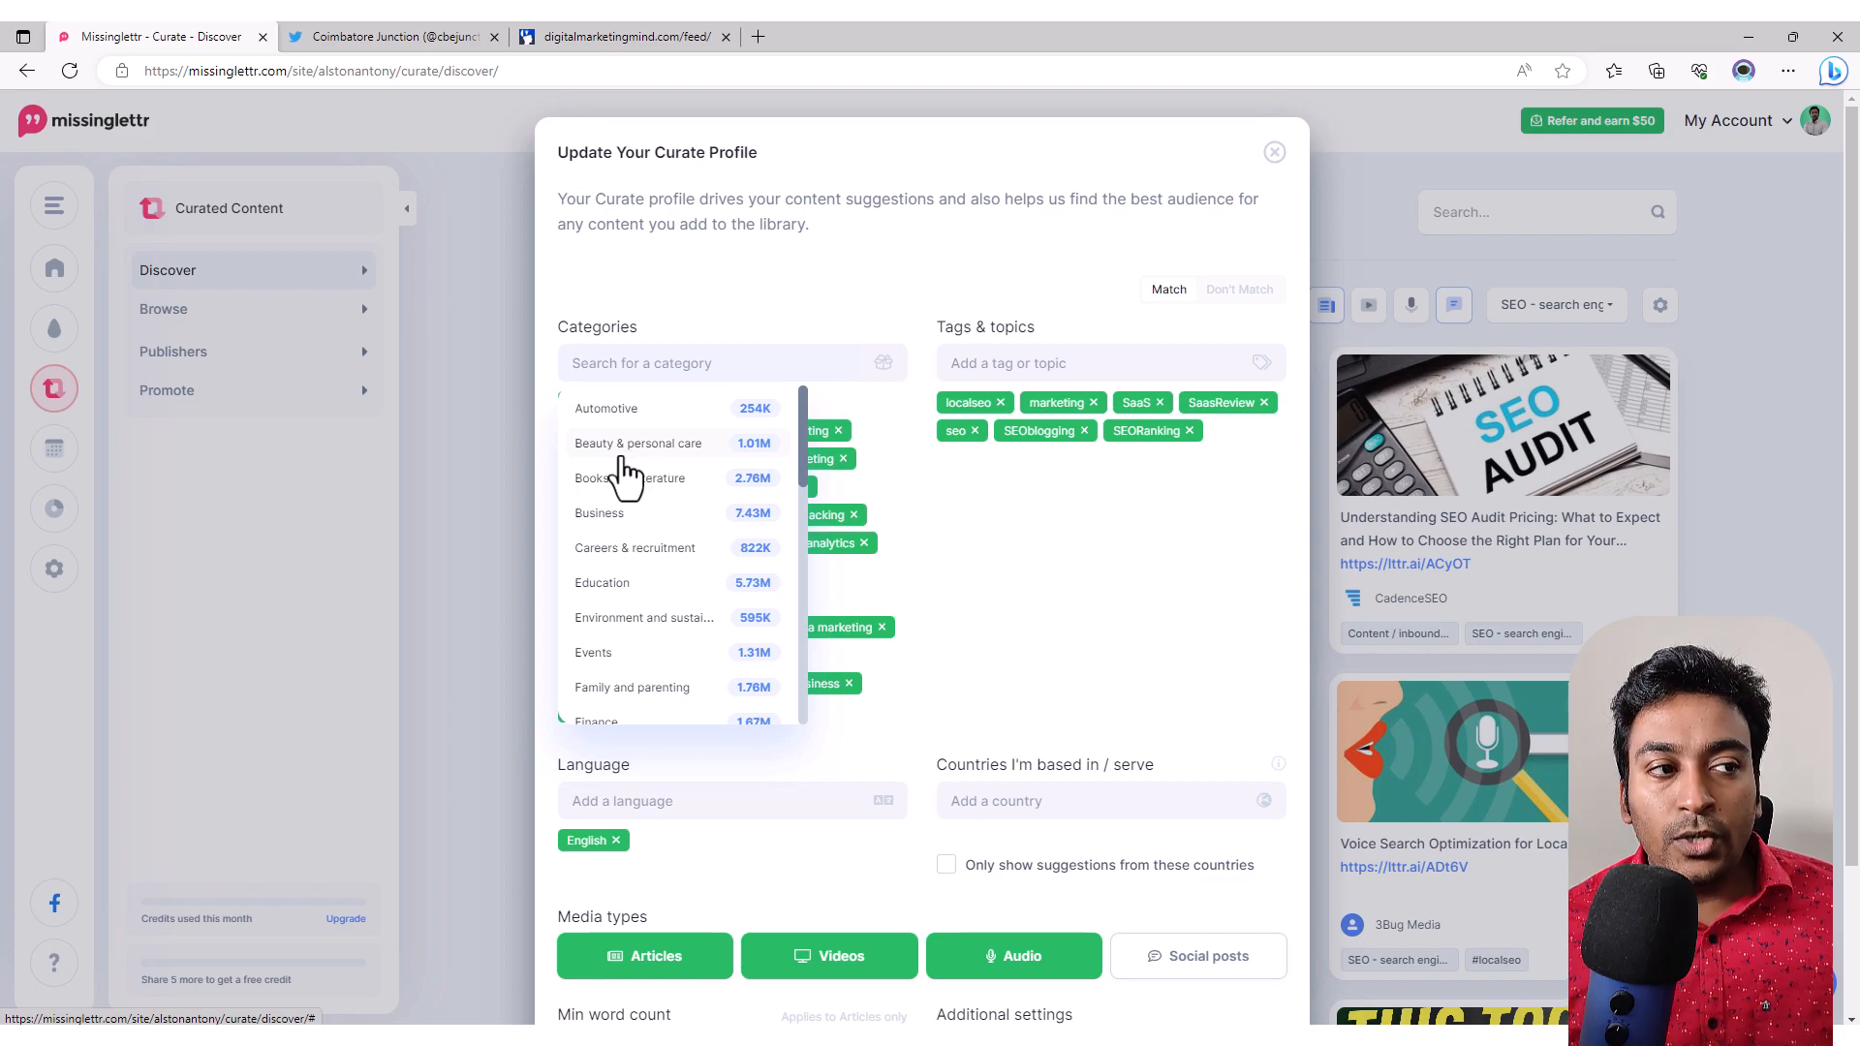
{"action": "left_click", "coordinate": [685, 447]}
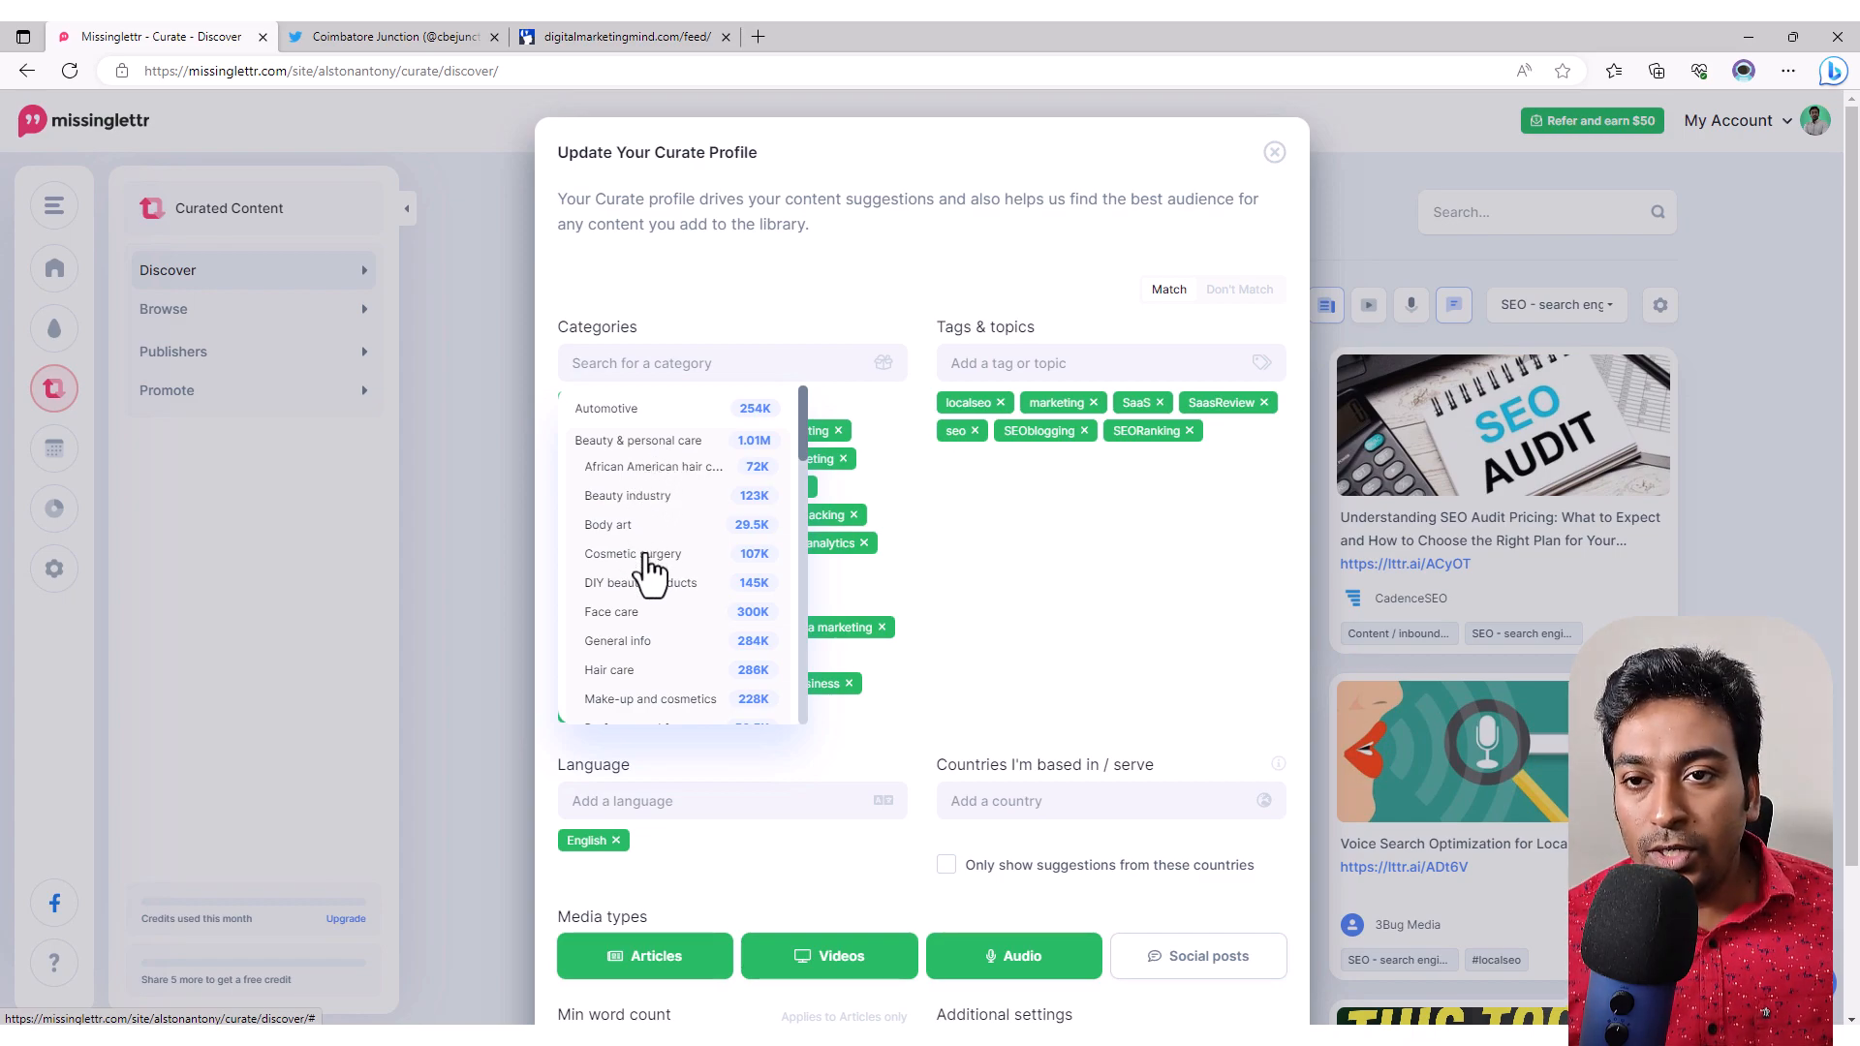
{"action": "left_click", "coordinate": [663, 446]}
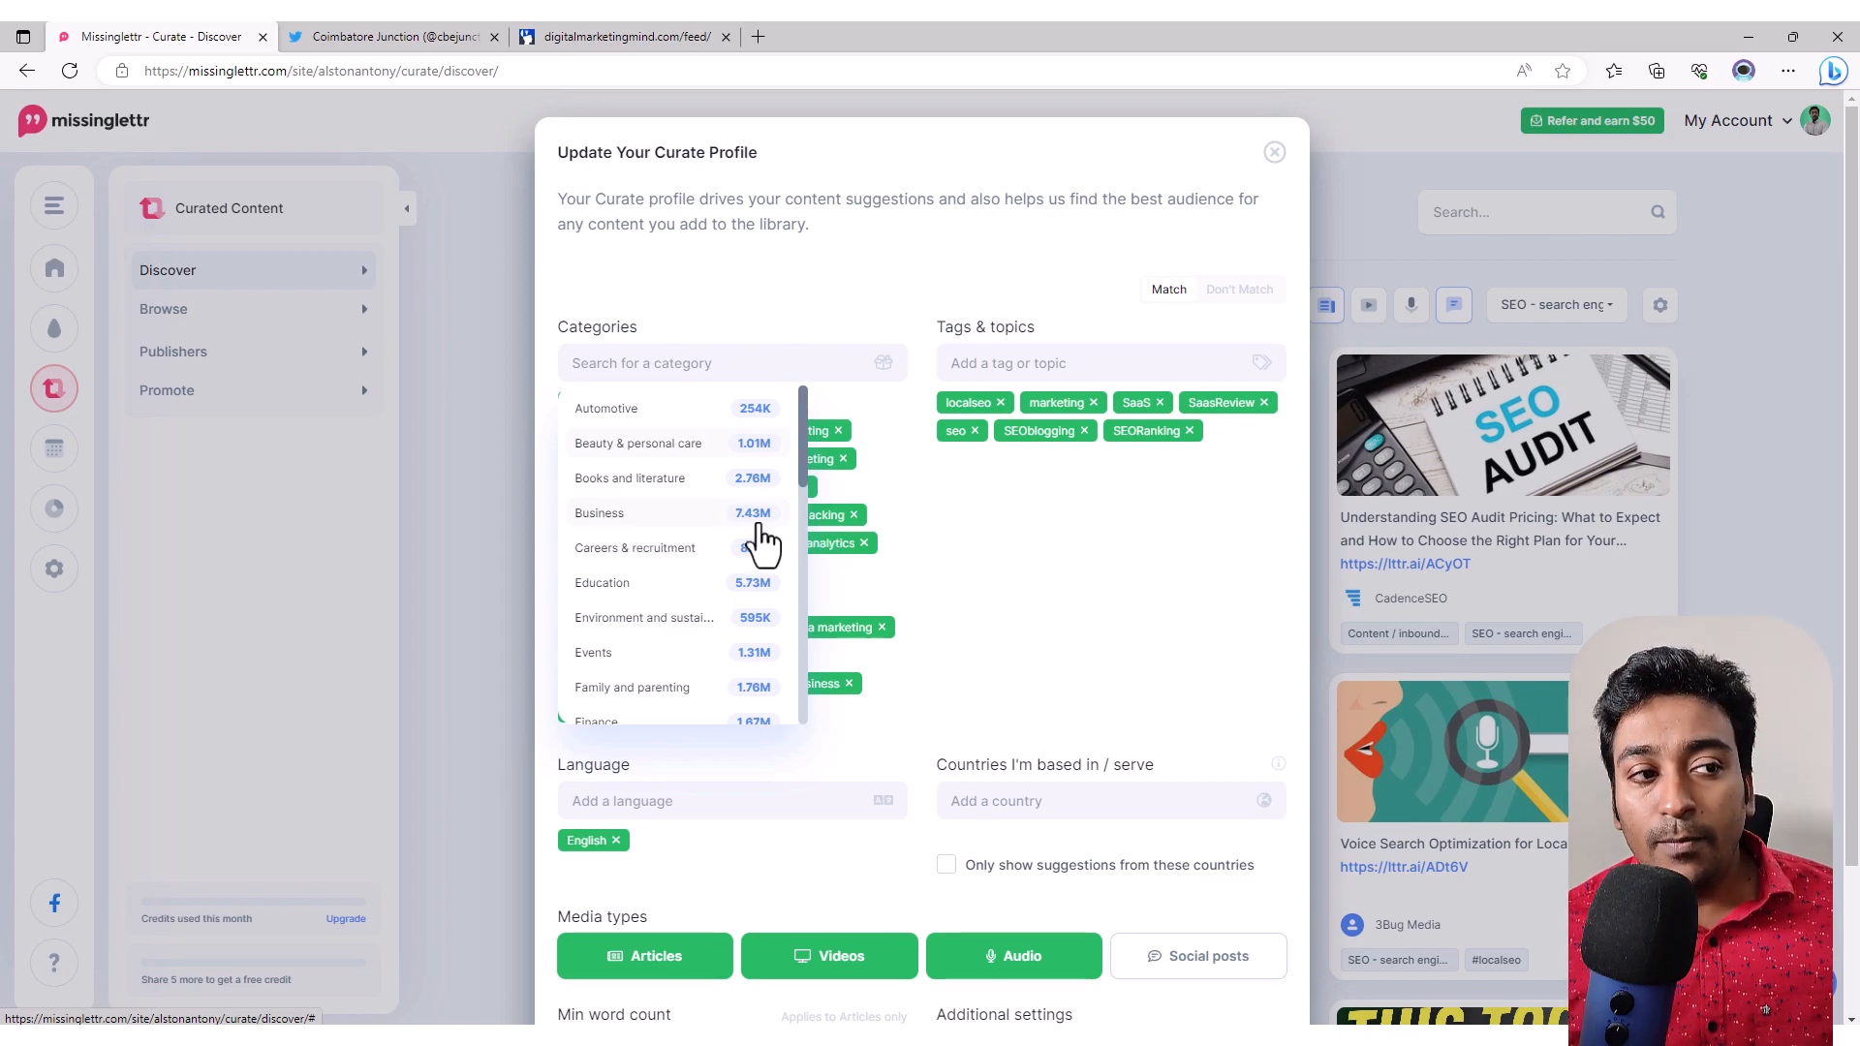
{"action": "left_click", "coordinate": [601, 520]}
{"action": "scroll", "coordinate": [615, 557], "scroll_direction": "down", "scroll_amount": 2}
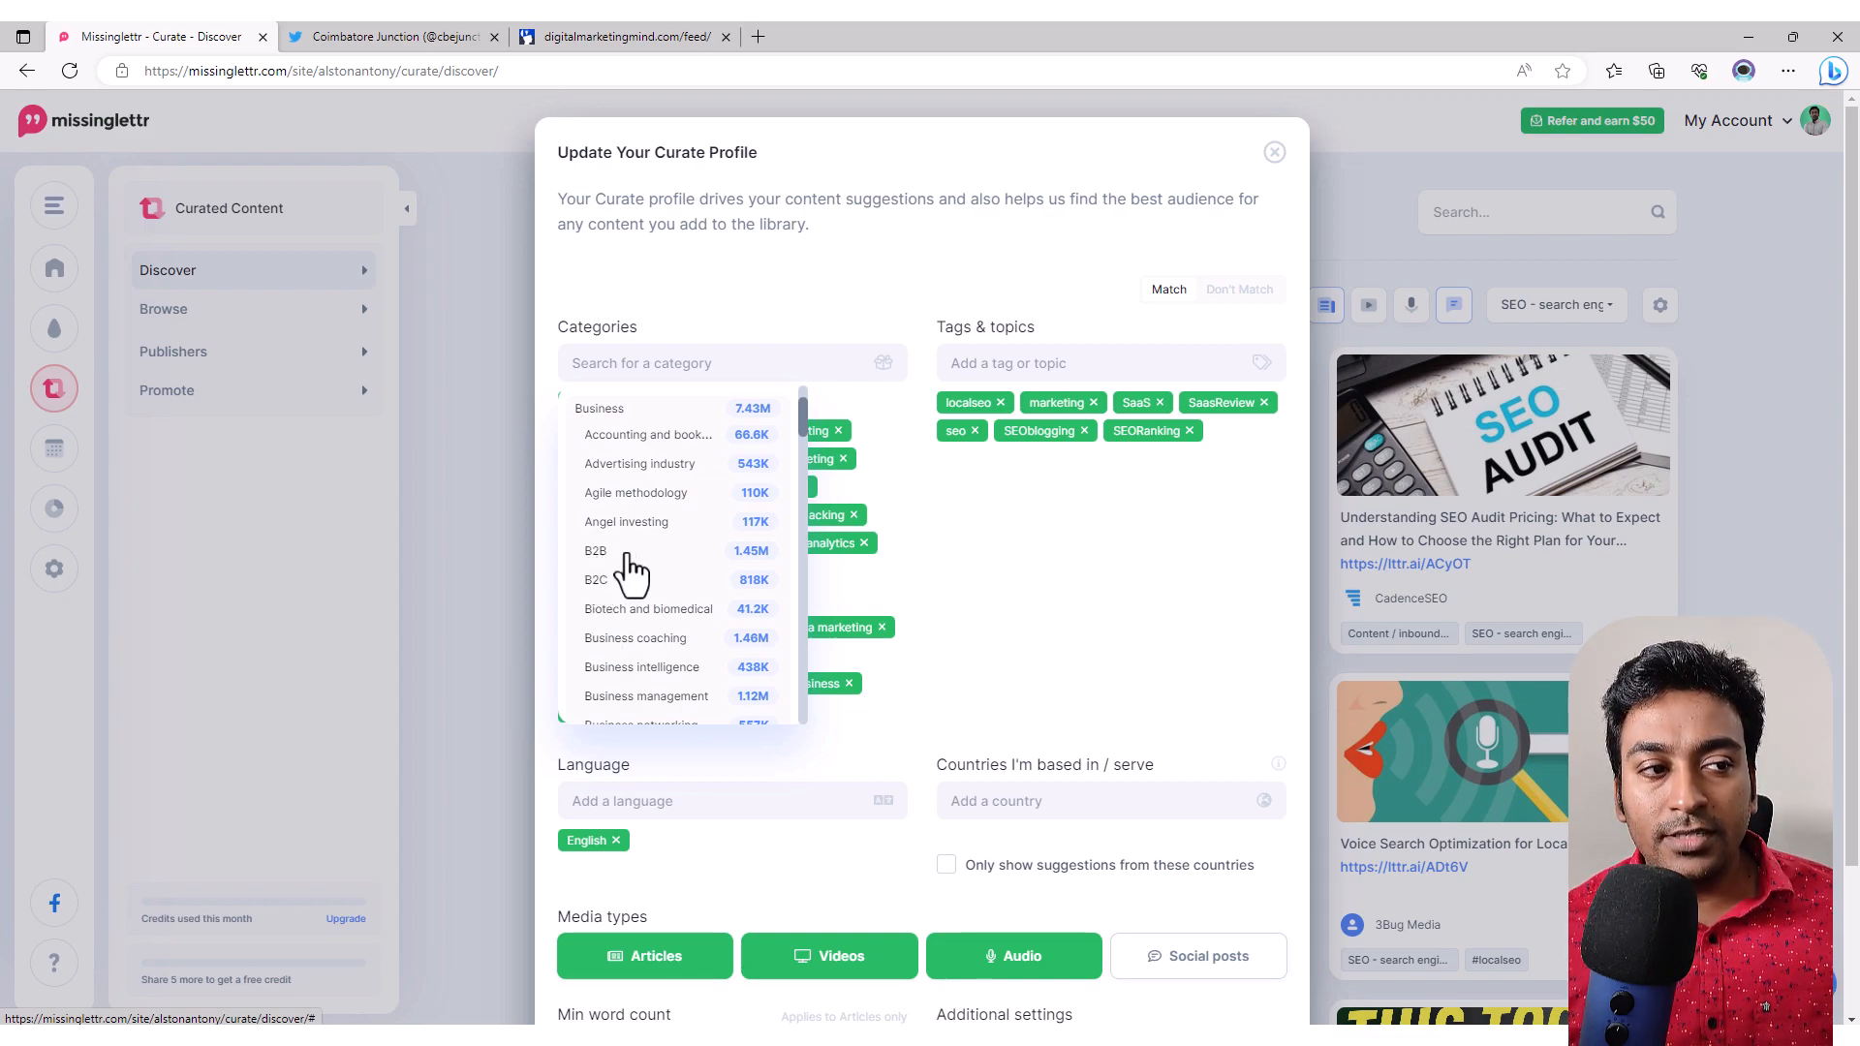
{"action": "left_click", "coordinate": [978, 547]}
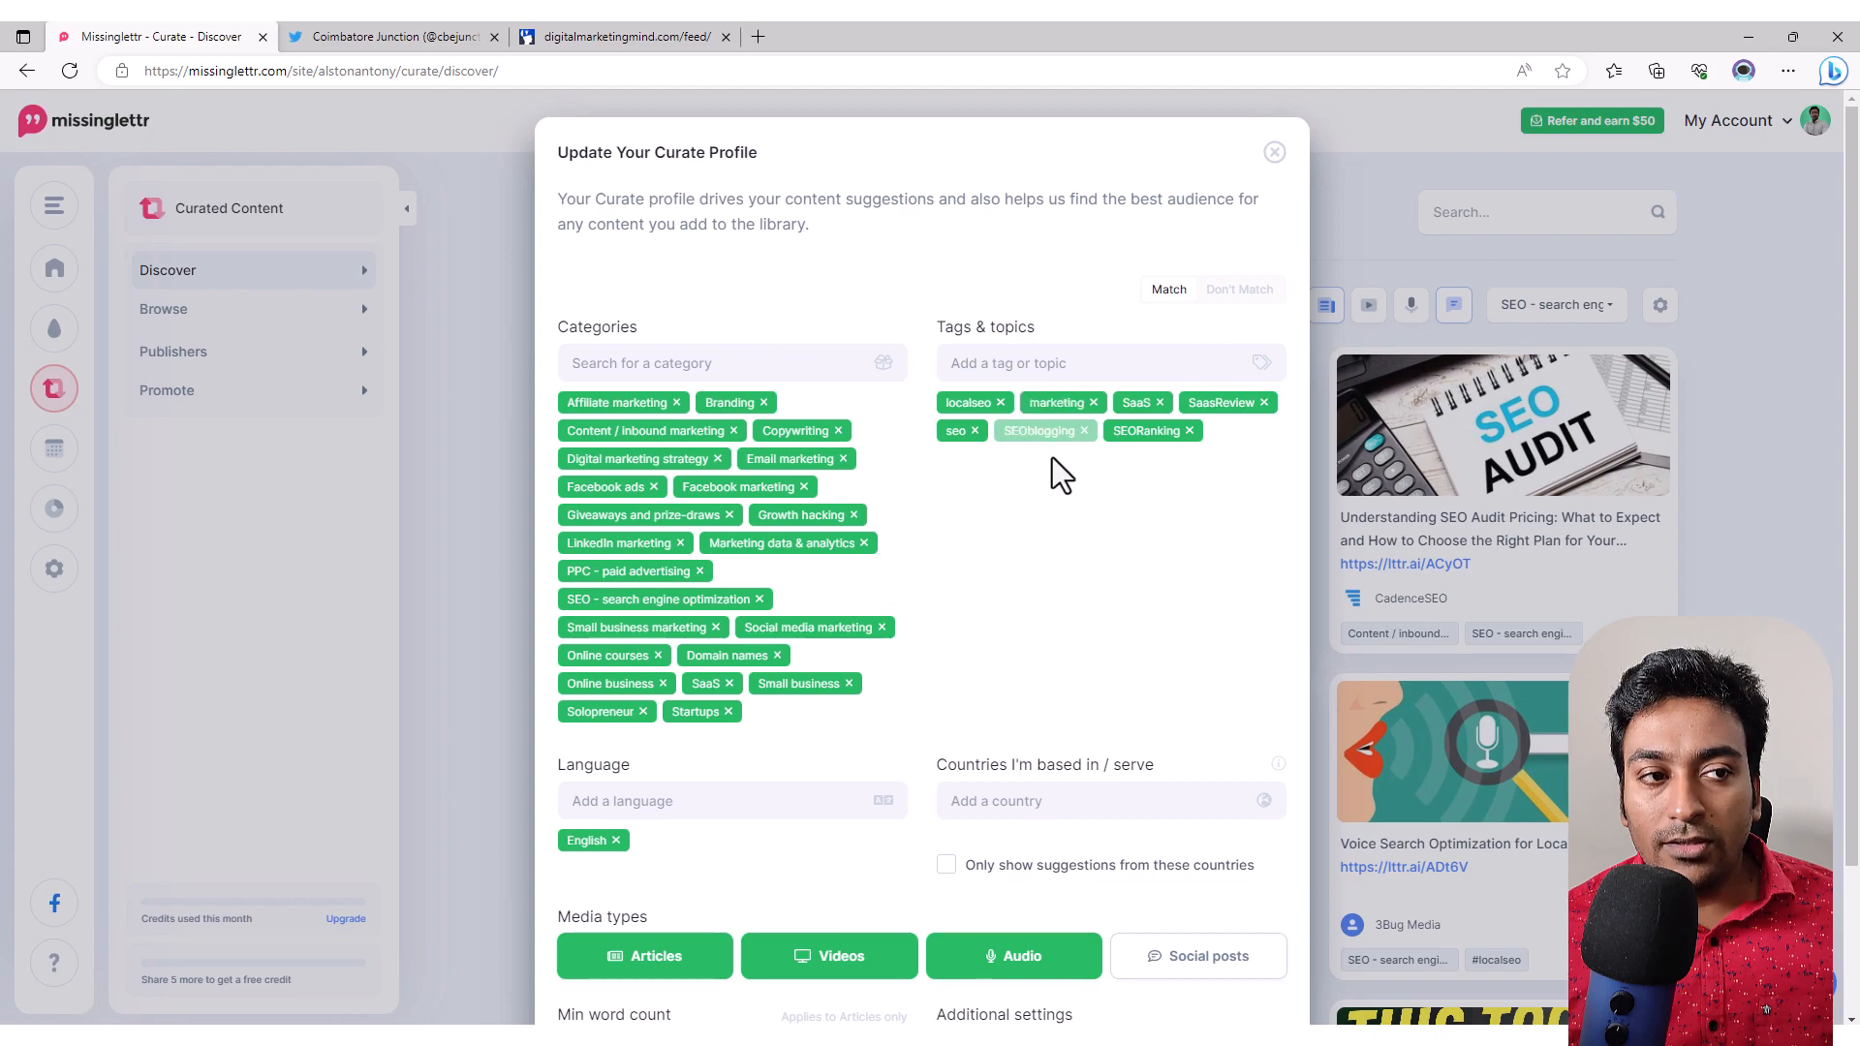
Step: Review the profile's language, country, media type and word count settings, and close it without saving
{"action": "scroll", "coordinate": [1046, 475], "scroll_direction": "down", "scroll_amount": 2}
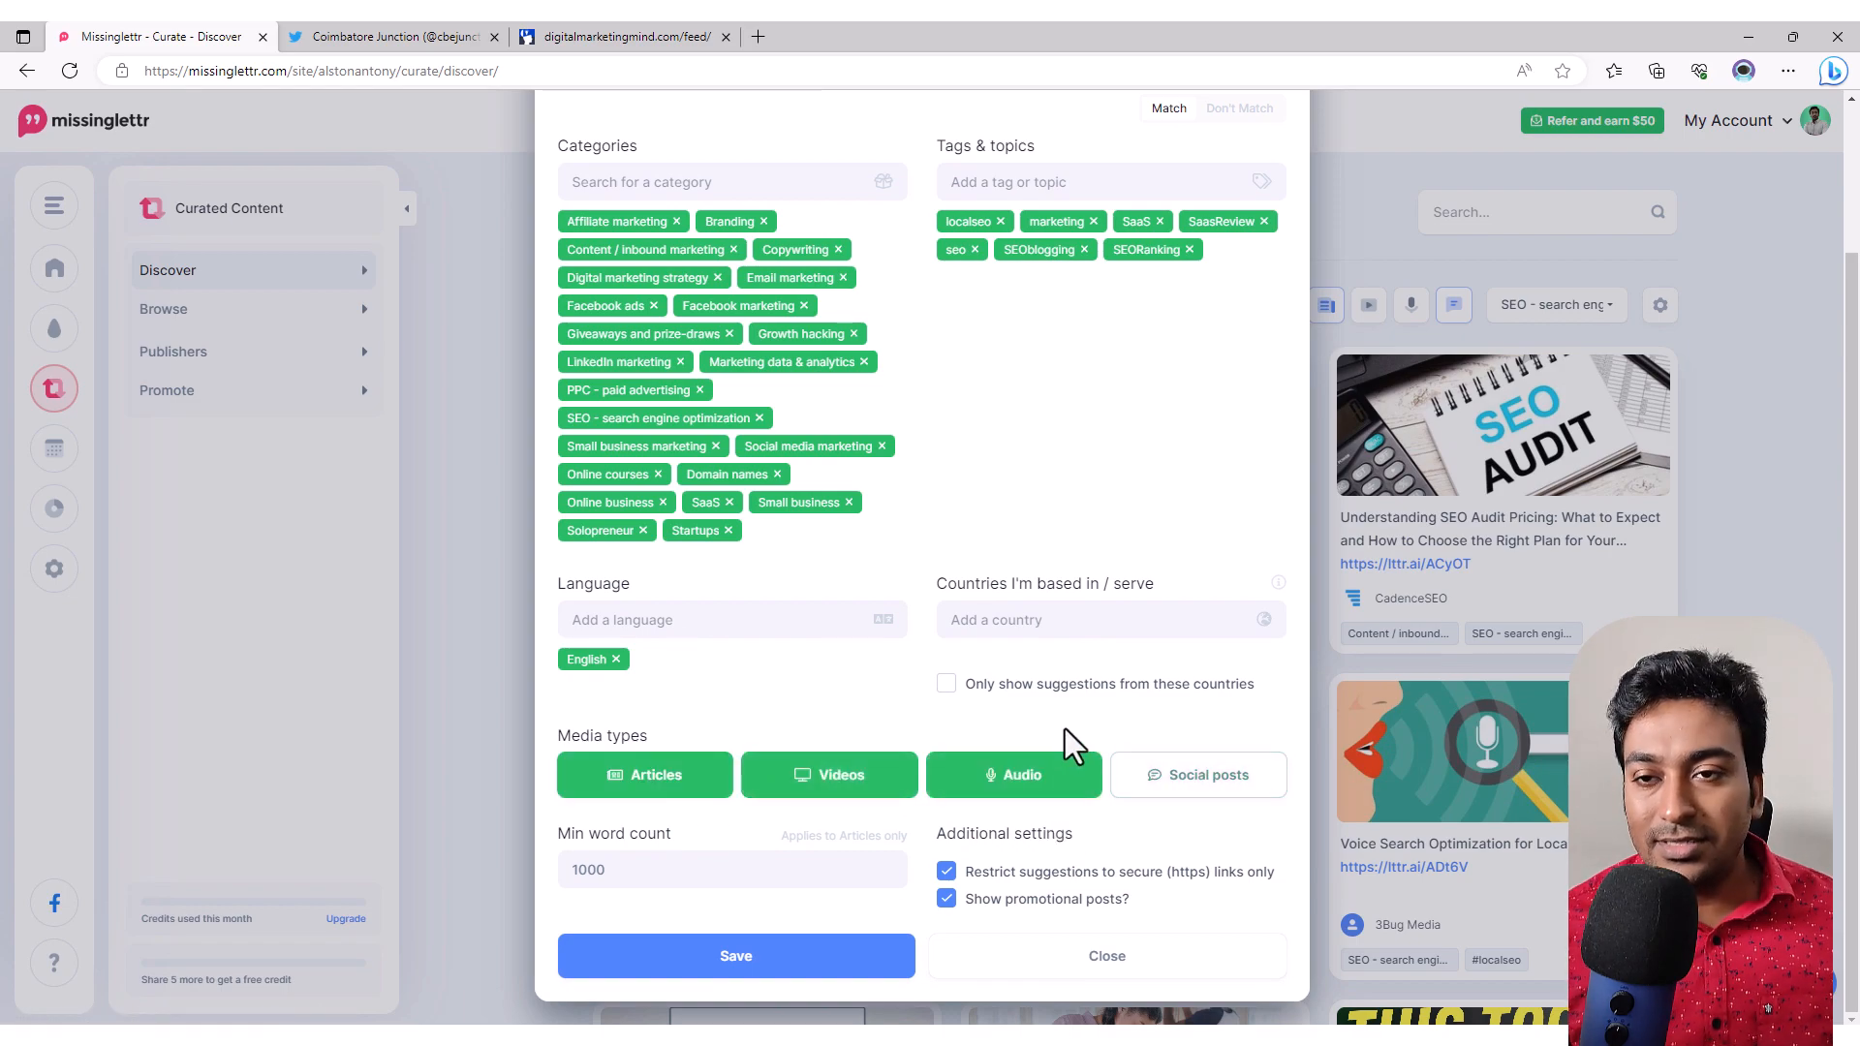
{"action": "scroll", "coordinate": [1031, 688], "scroll_direction": "up", "scroll_amount": 2}
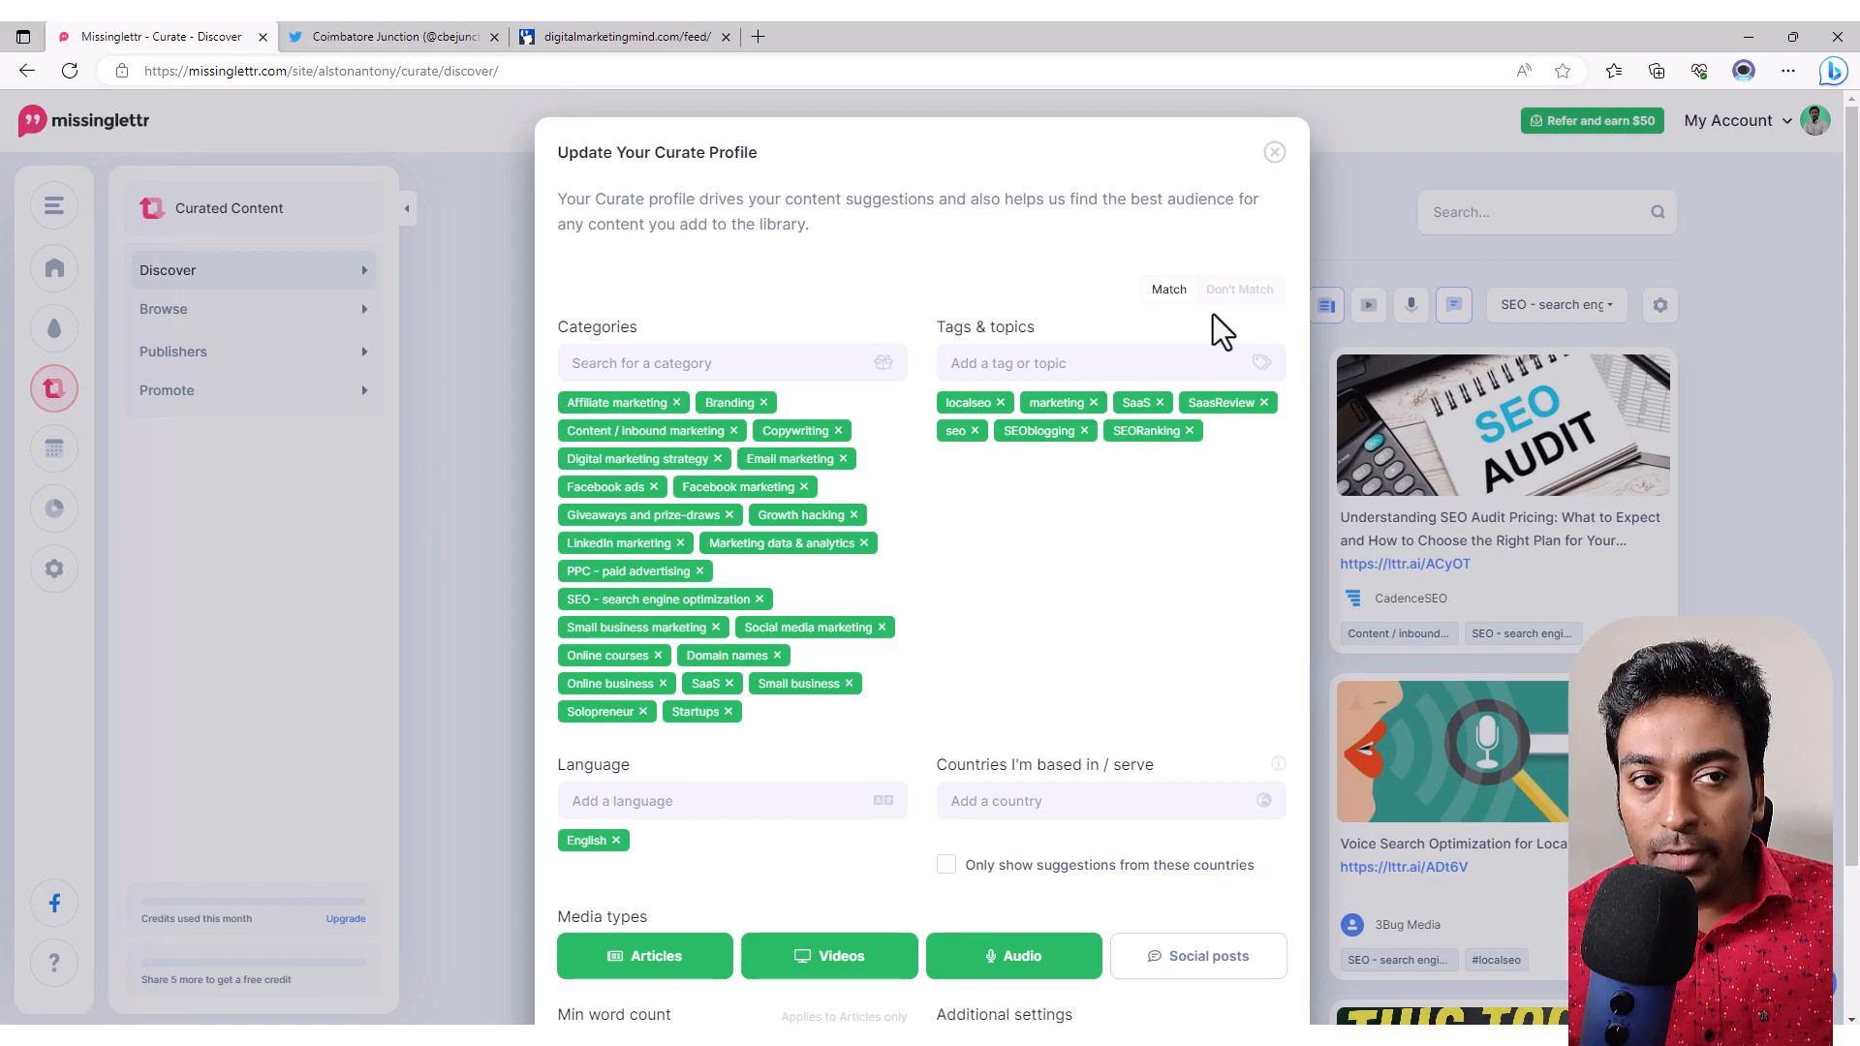
{"action": "left_click", "coordinate": [1275, 153]}
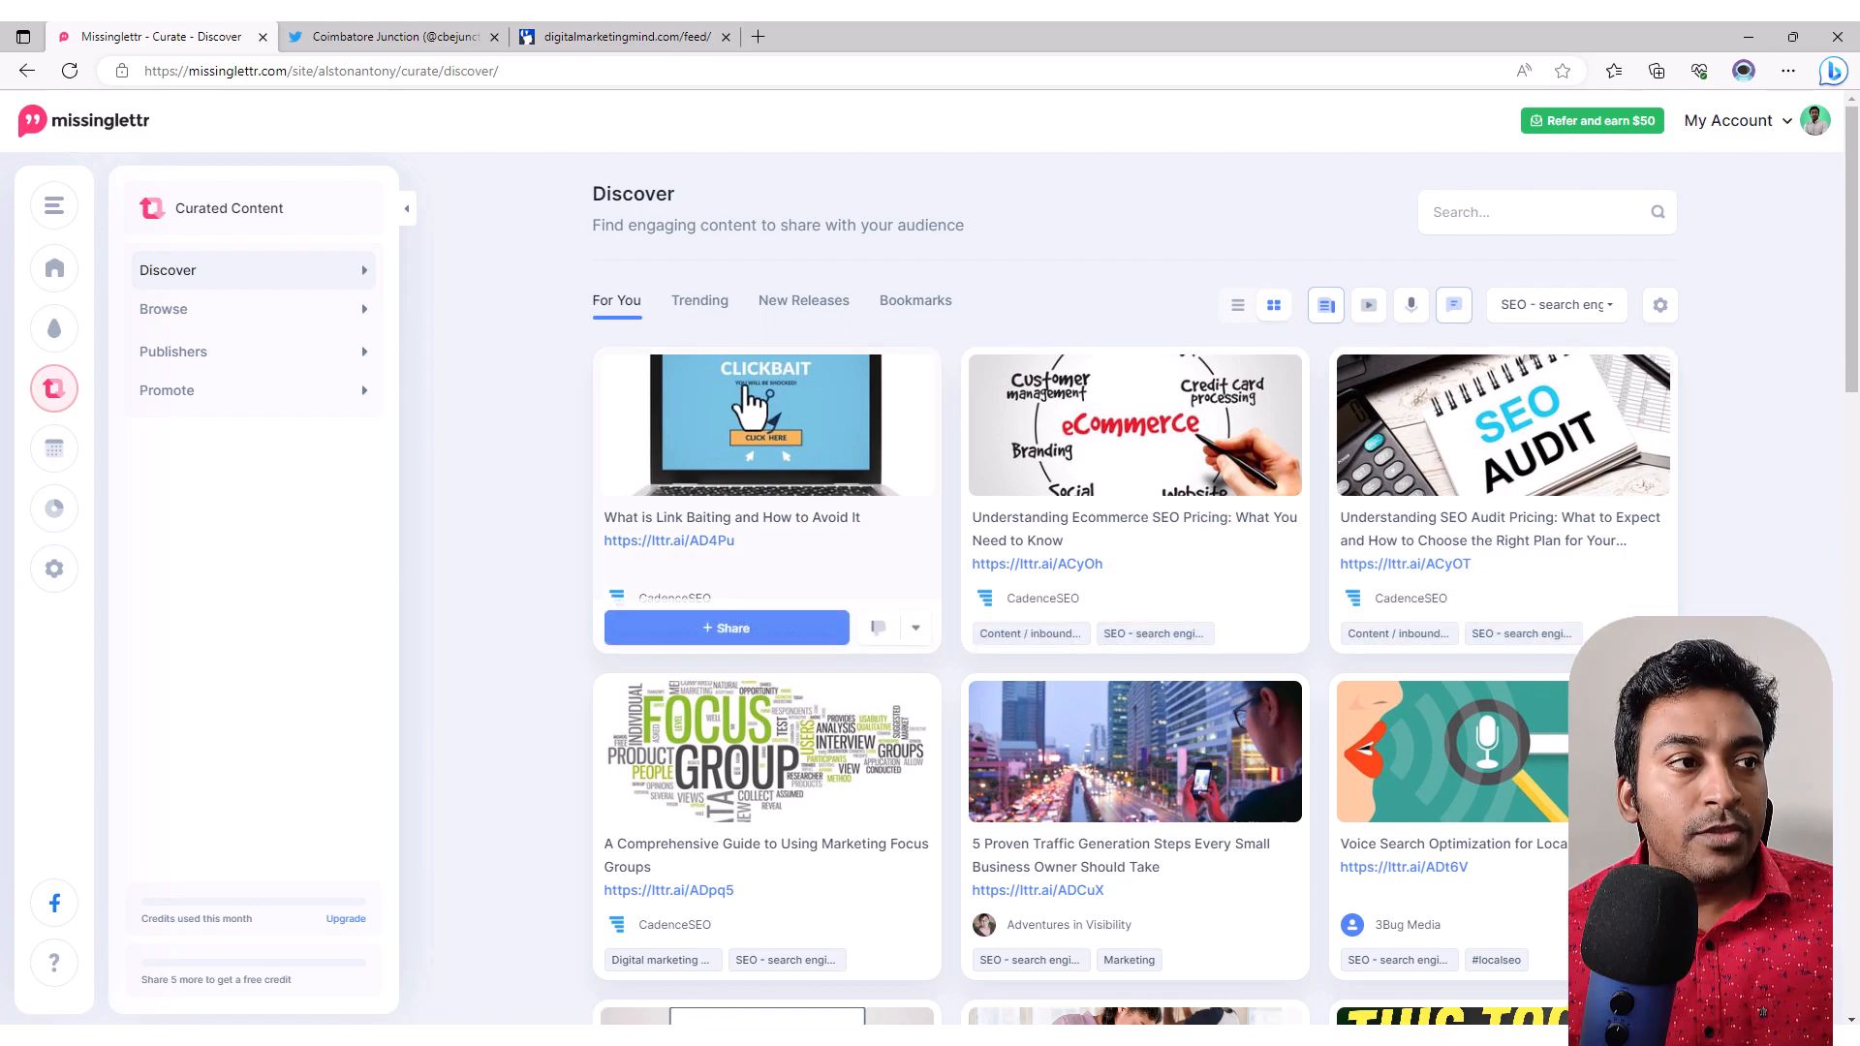
Step: Show the trending Discover content and reset the topic filter to All Topics
{"action": "left_click", "coordinate": [690, 305]}
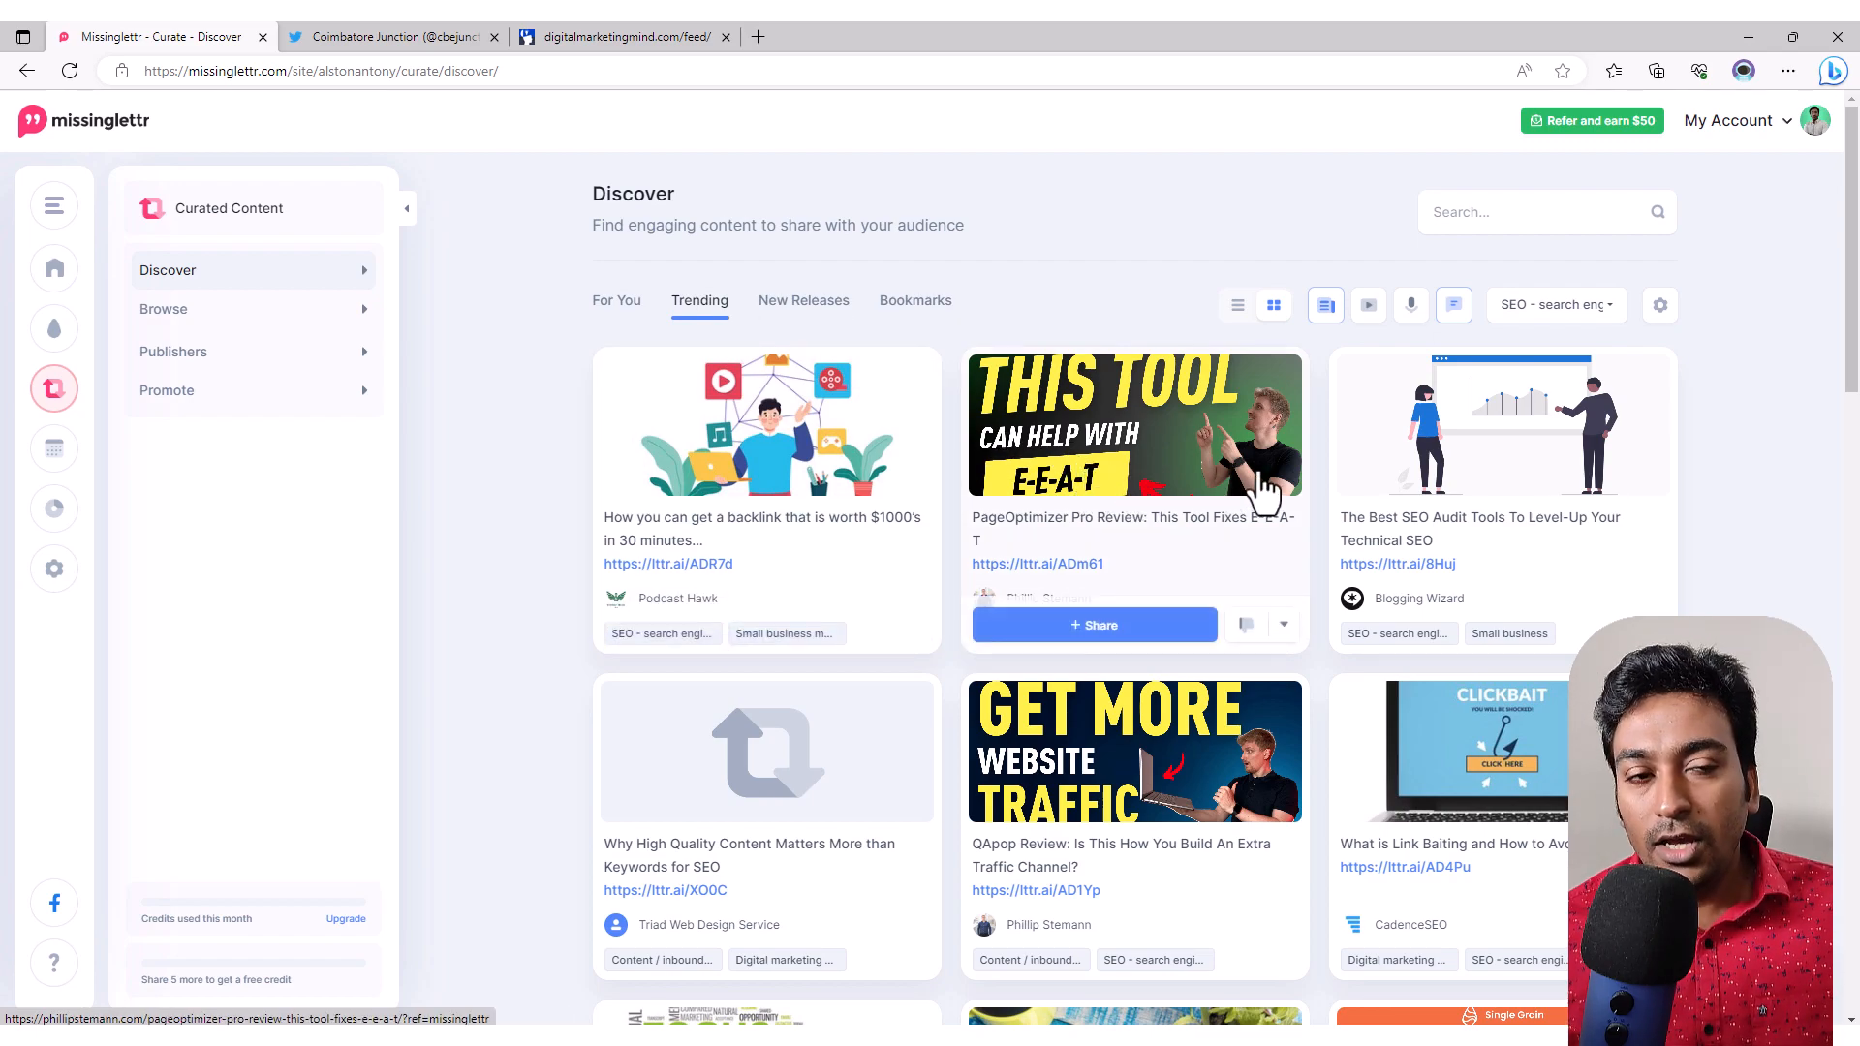
{"action": "left_click", "coordinate": [1575, 309]}
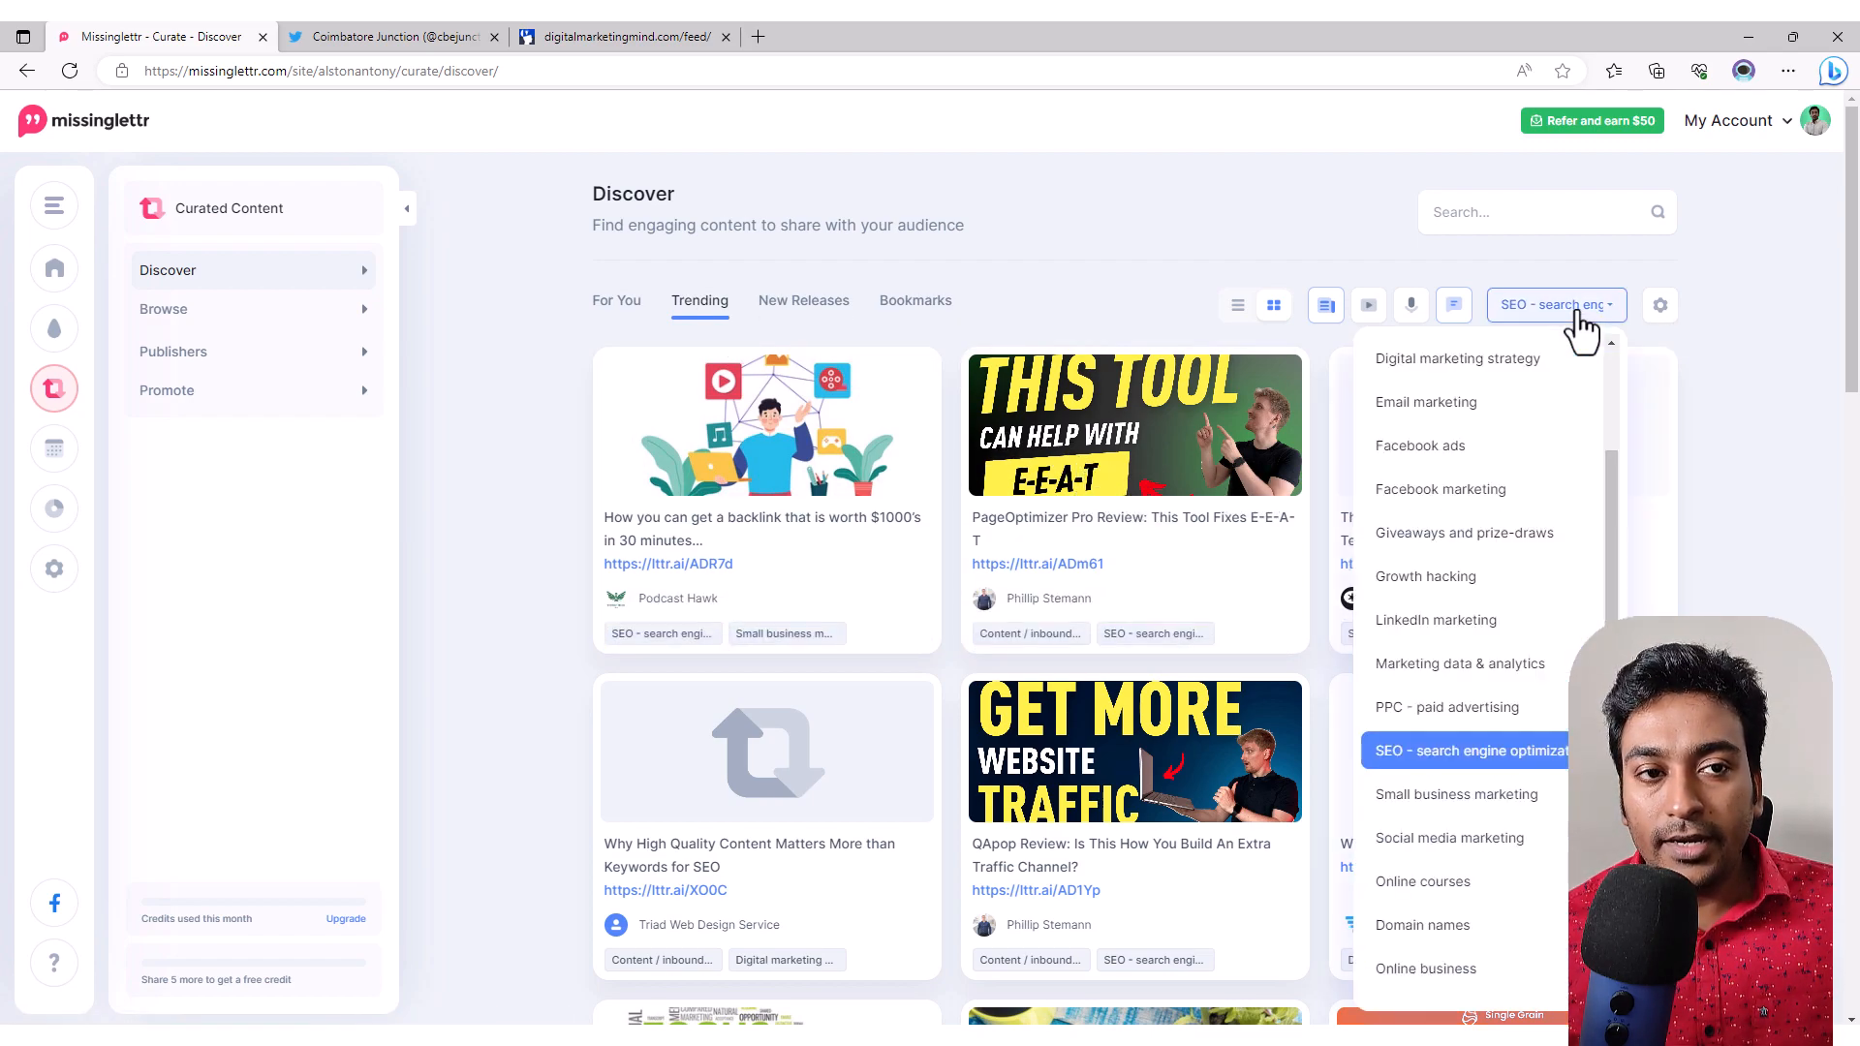
{"action": "scroll", "coordinate": [1492, 484], "scroll_direction": "up", "scroll_amount": 3}
{"action": "left_click", "coordinate": [1448, 360]}
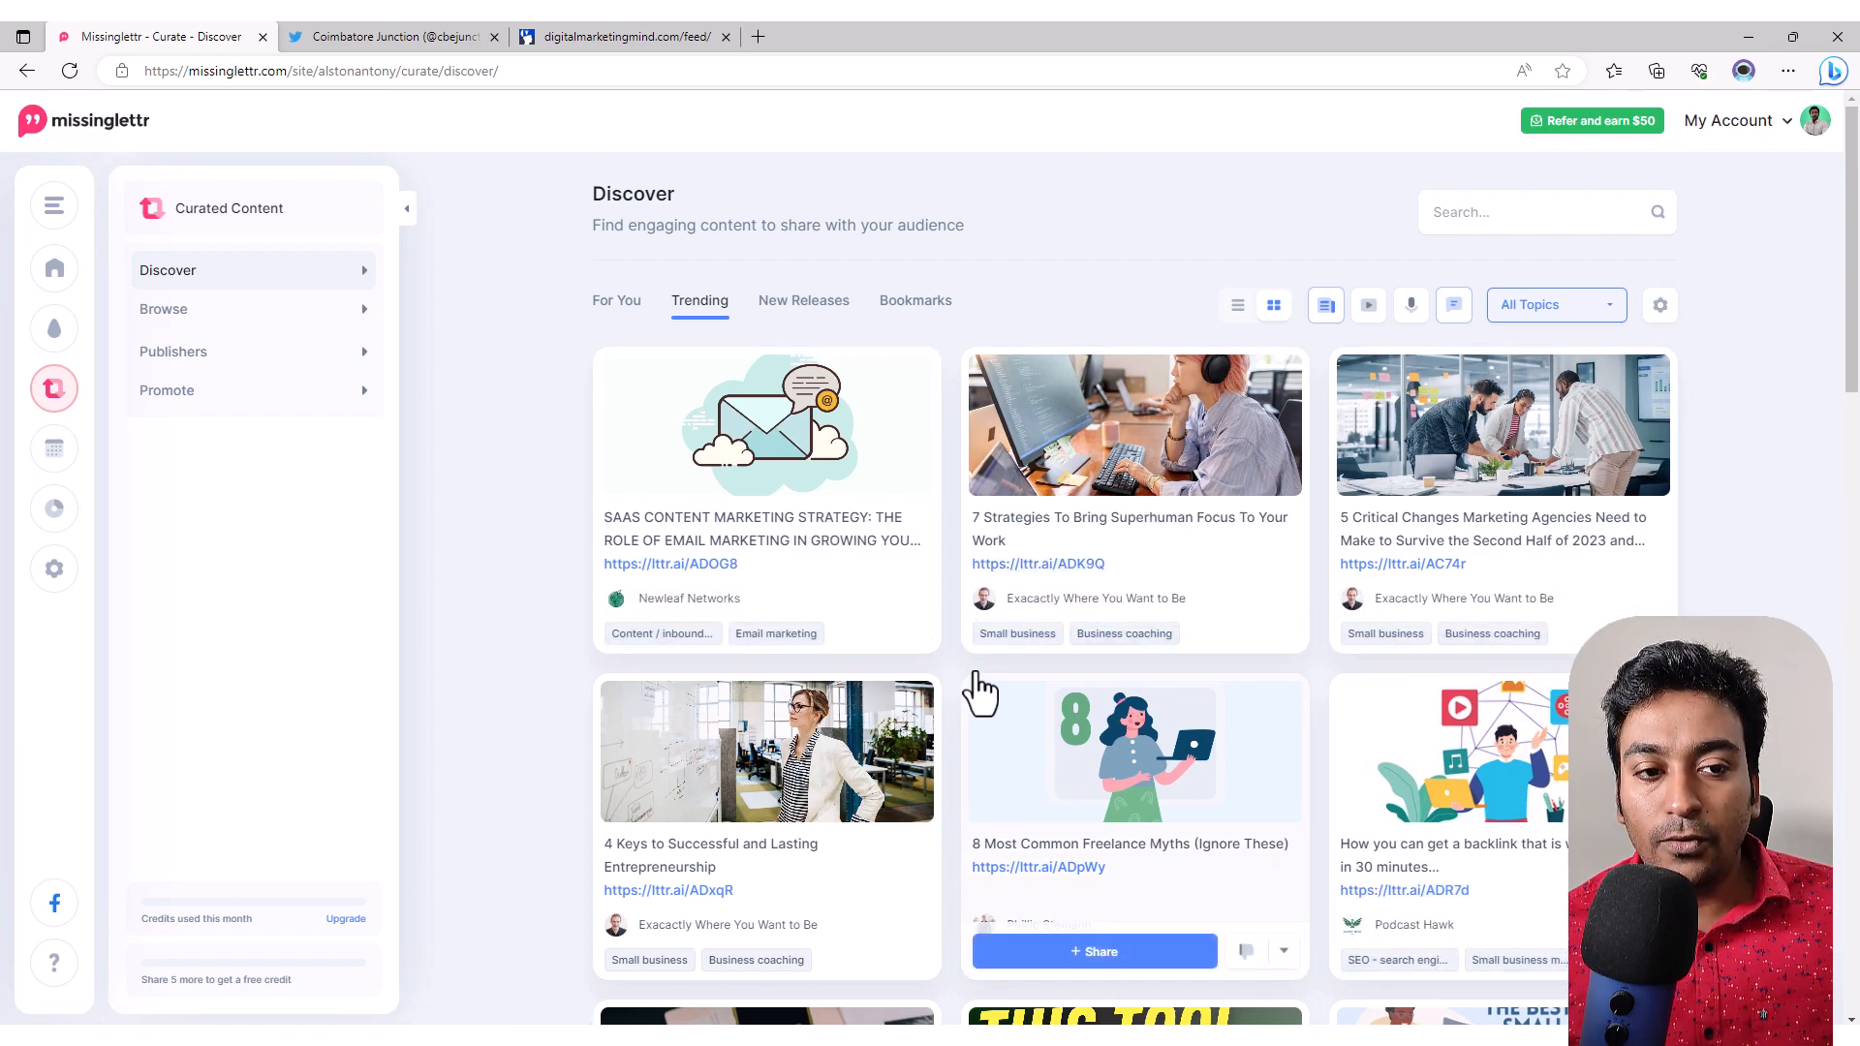
Step: View the new releases and the bookmarked posts, and return to the new releases
{"action": "left_click", "coordinate": [818, 306]}
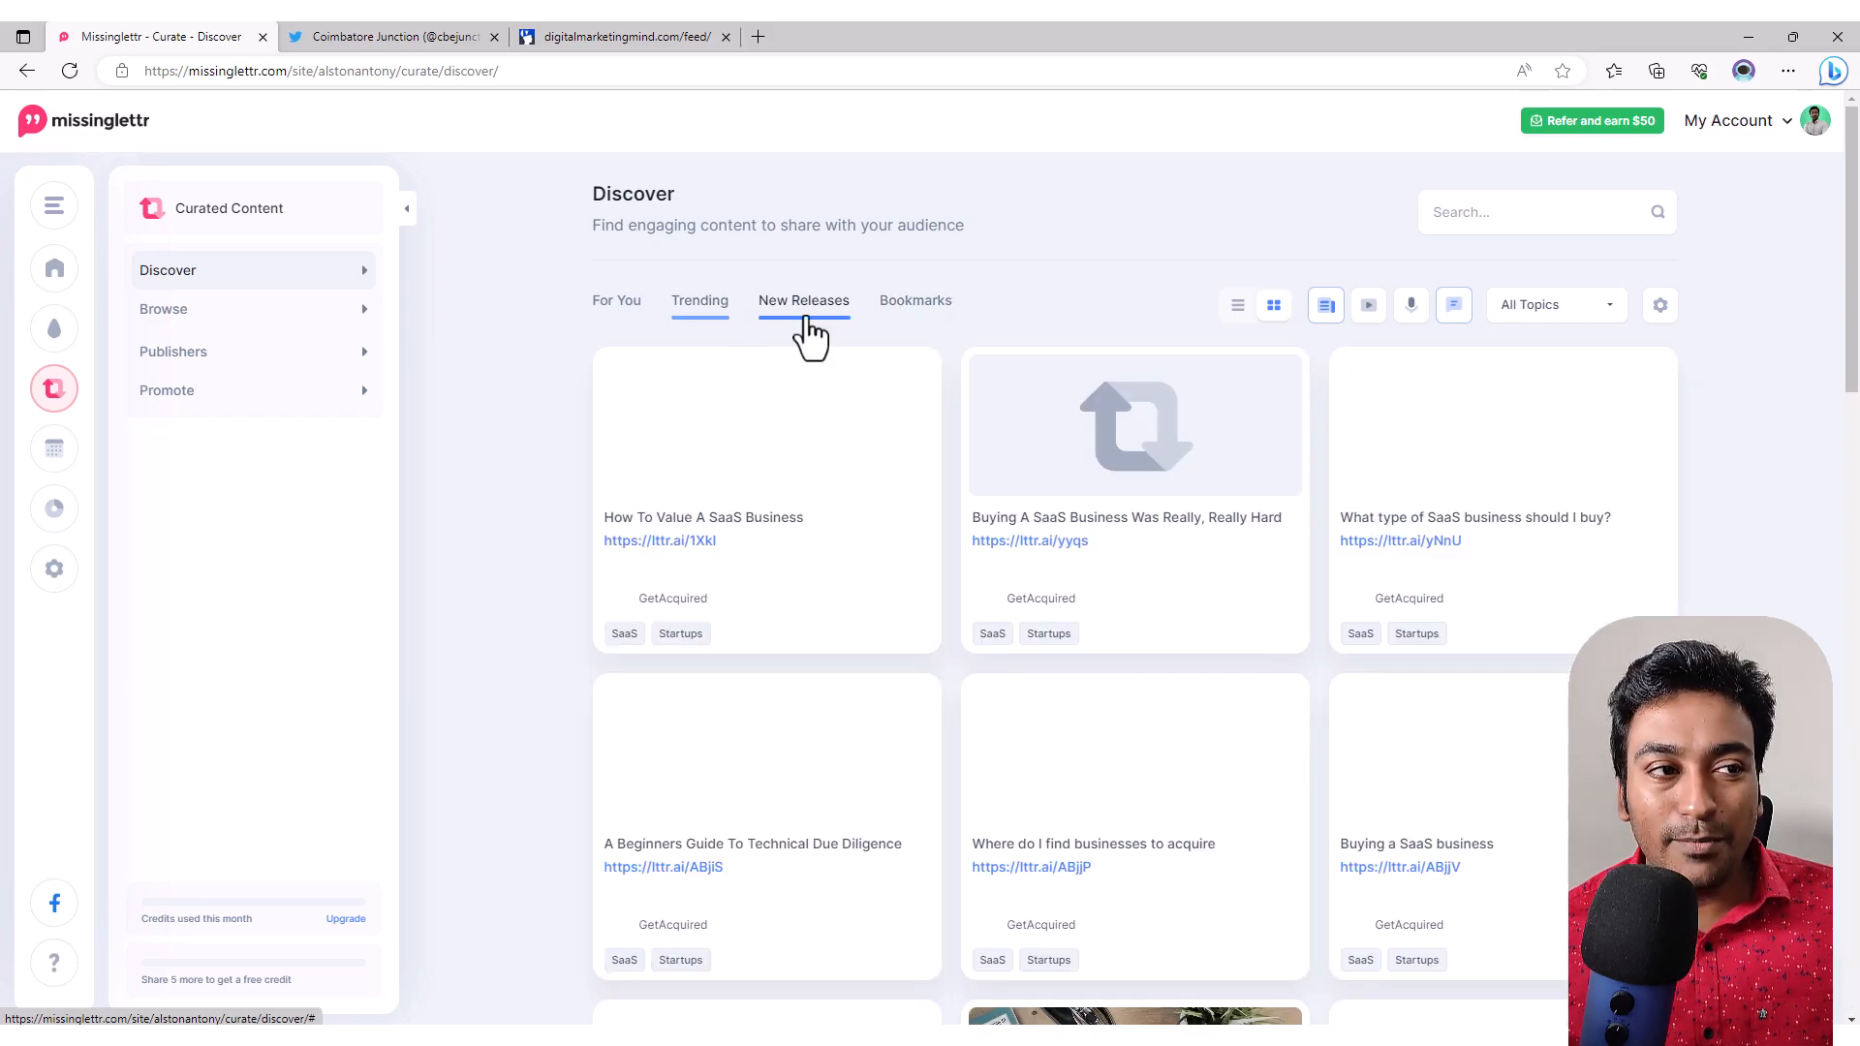
{"action": "left_click", "coordinate": [920, 308]}
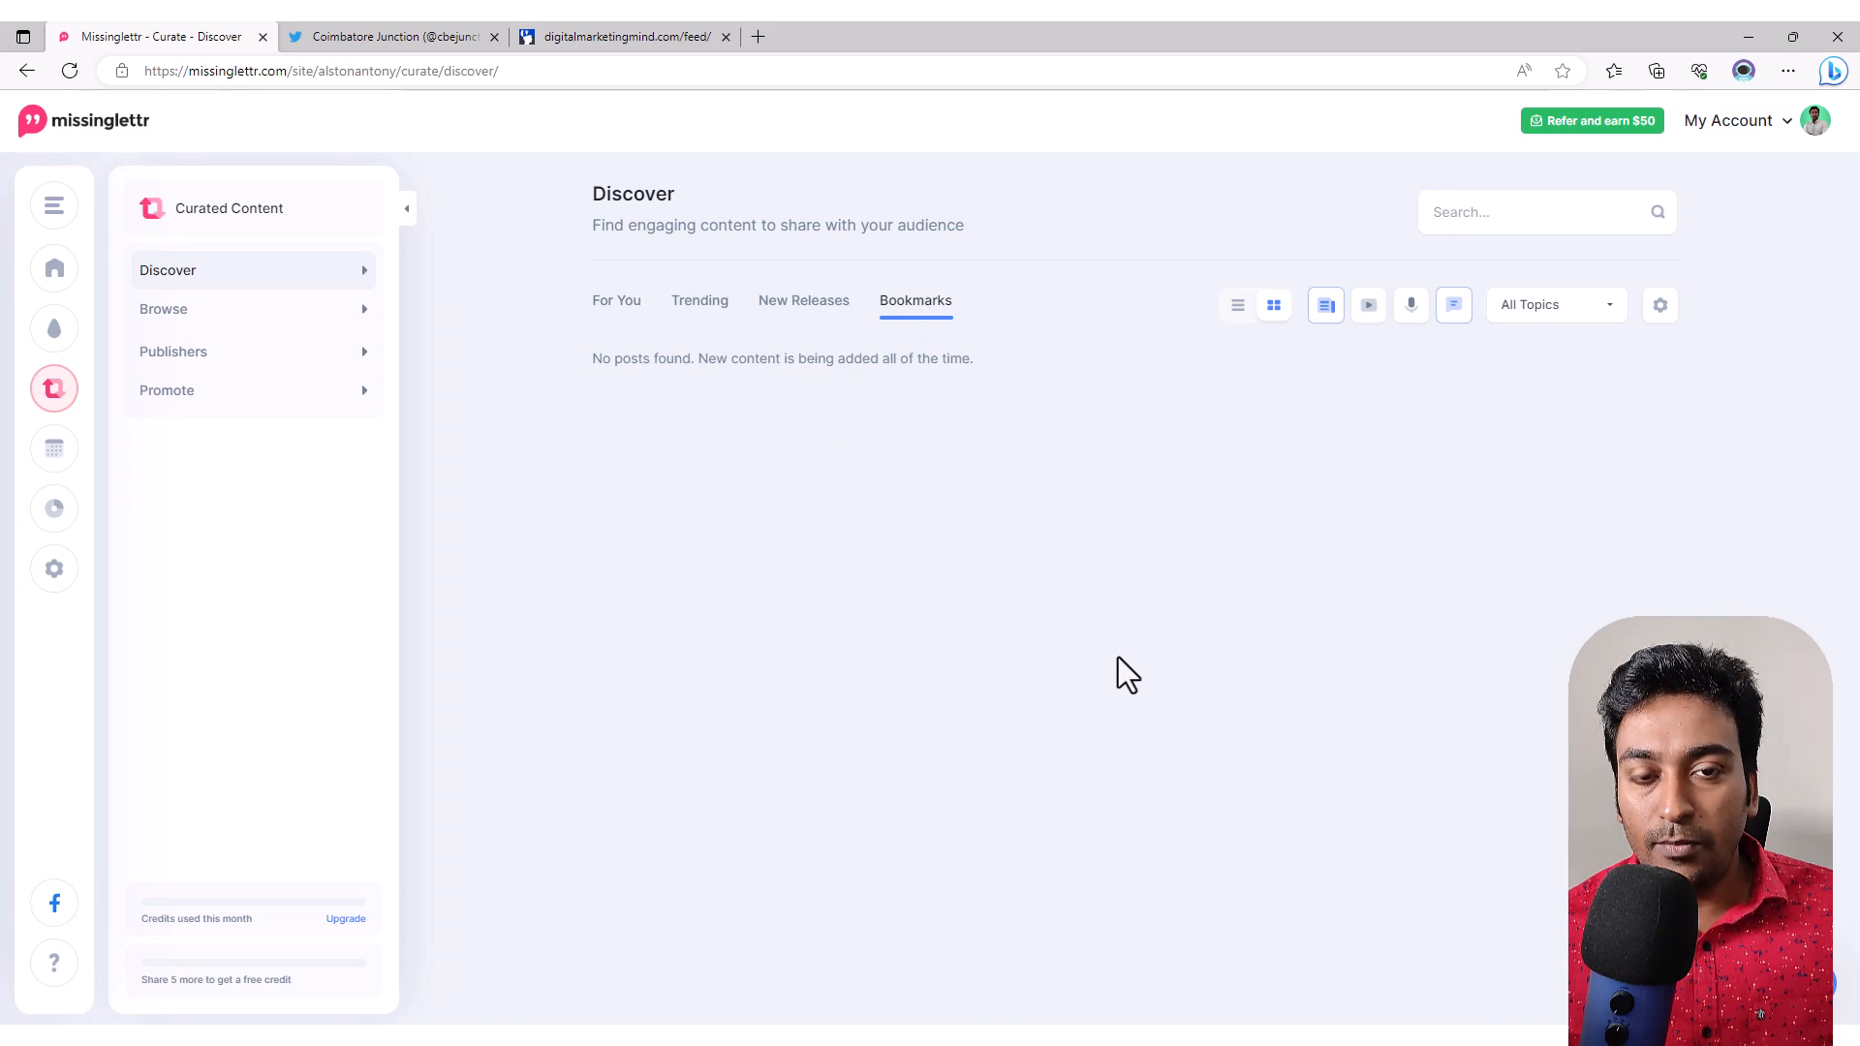
{"action": "left_click", "coordinate": [803, 306]}
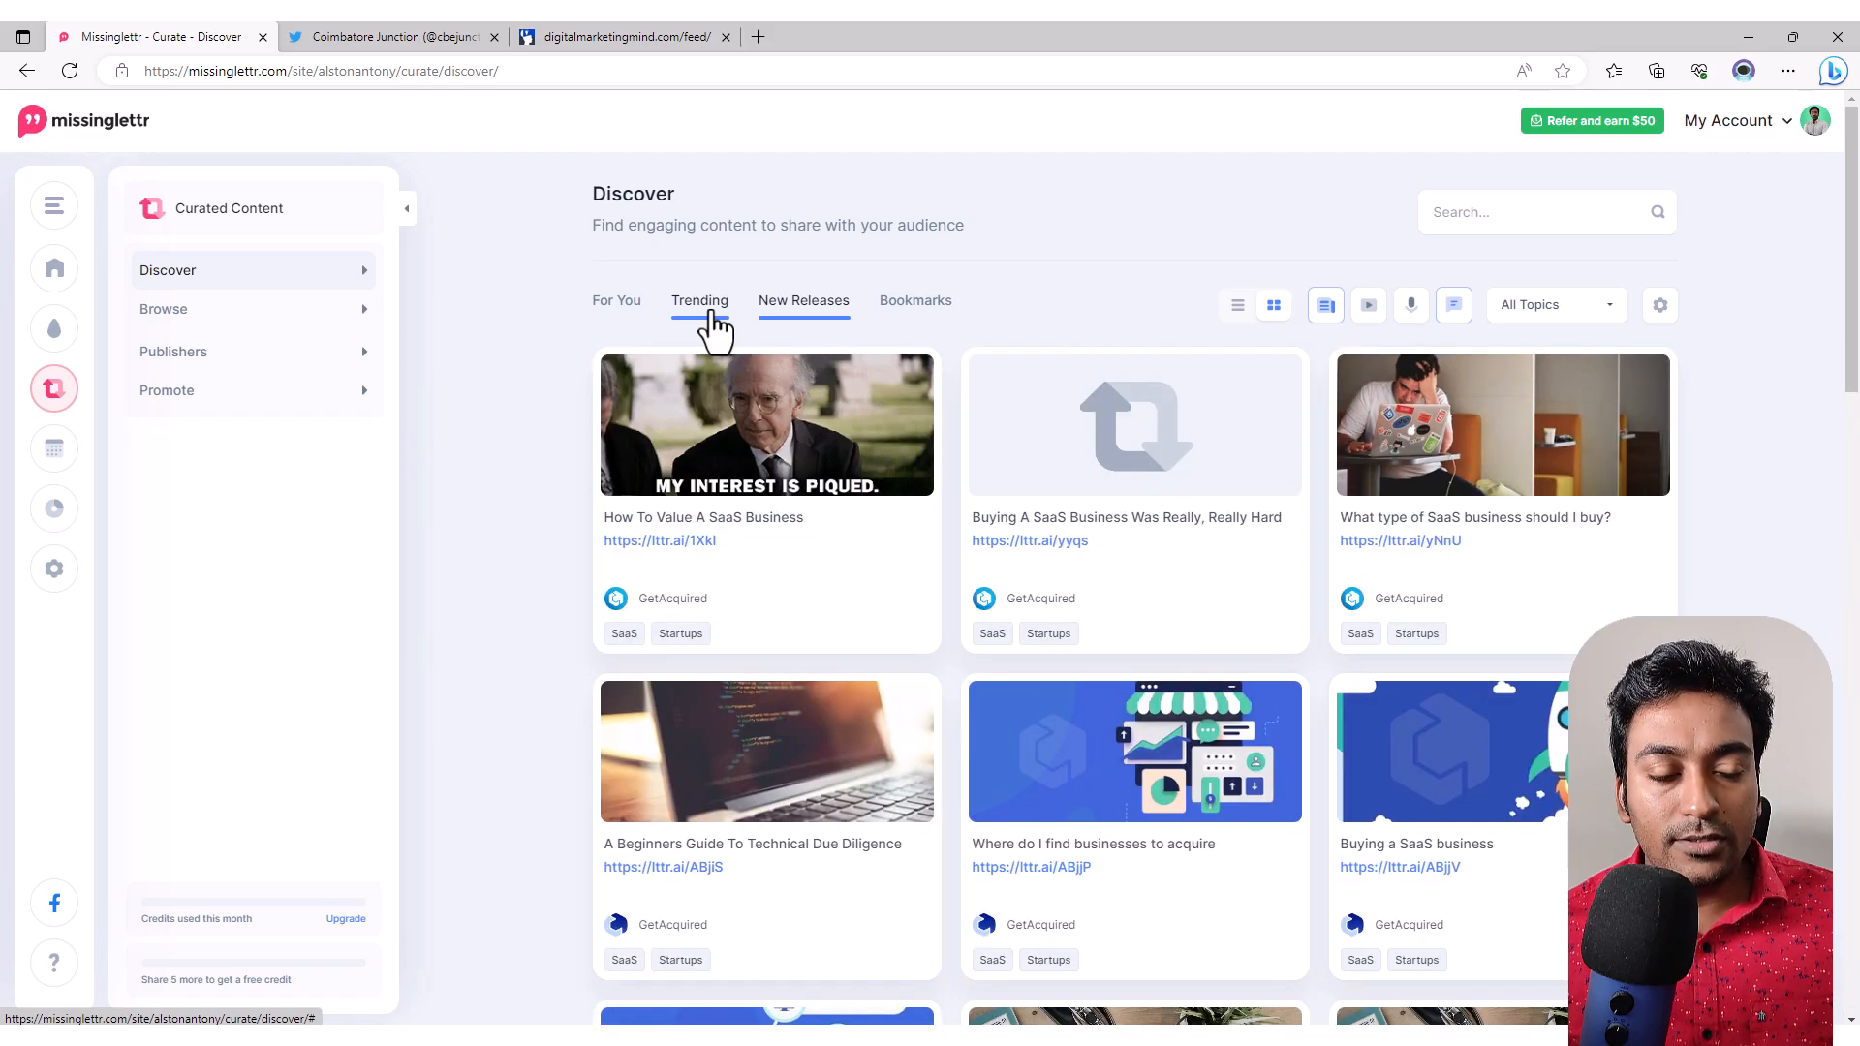
Step: Open the sharing dialog for "How To Value A SaaS Business" and dismiss it
{"action": "mouse_move", "coordinate": [693, 519]}
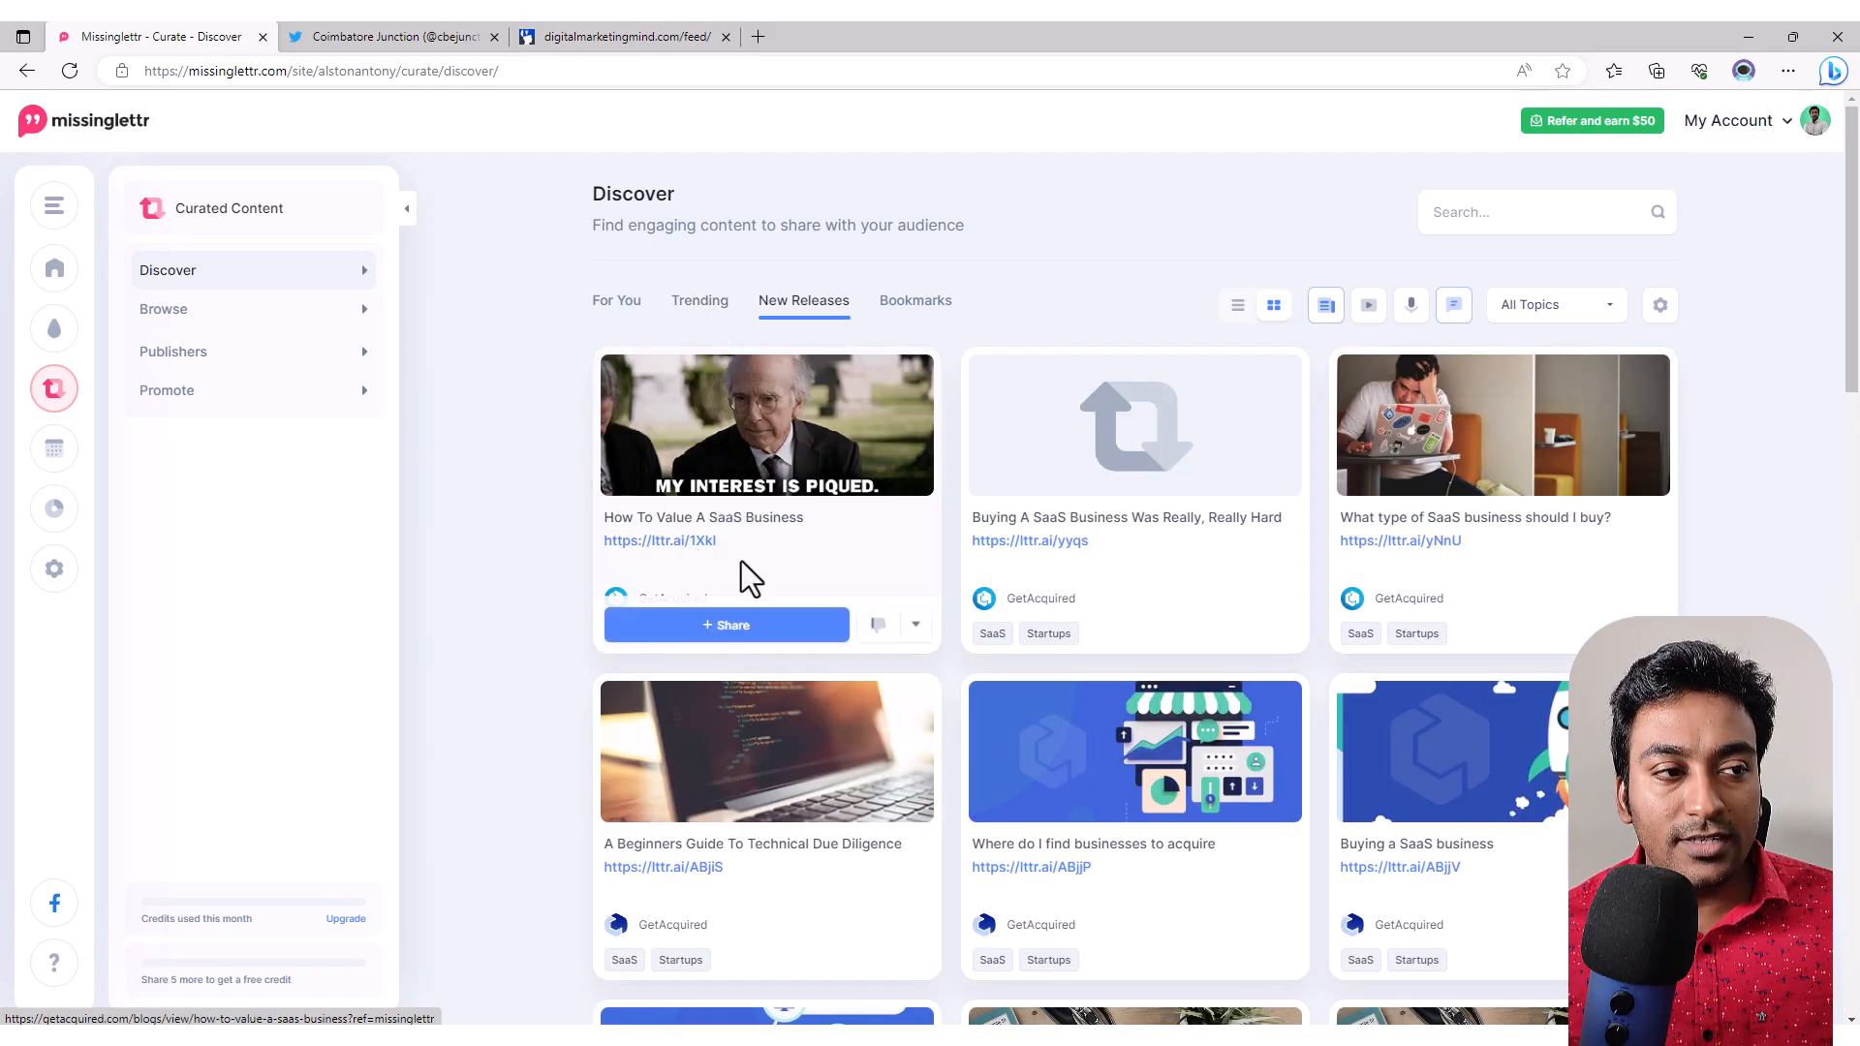
{"action": "left_click", "coordinate": [721, 629]}
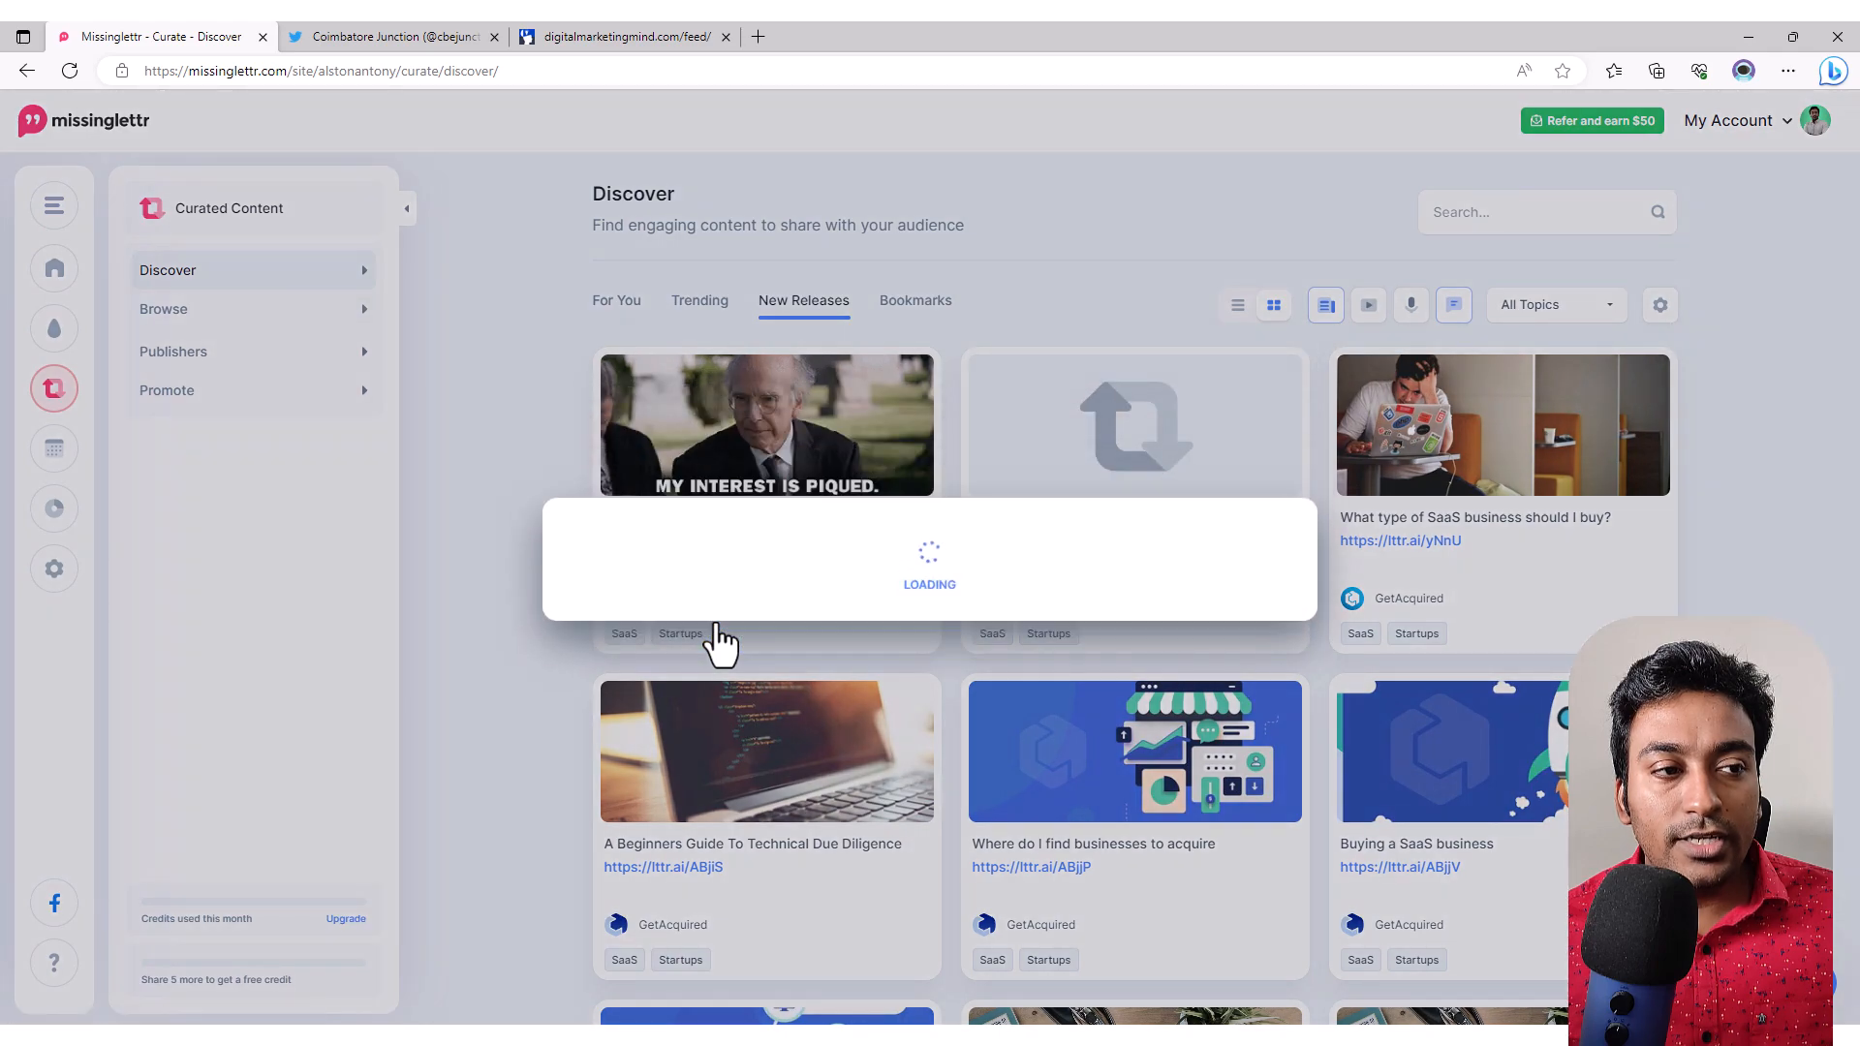
{"action": "left_click", "coordinate": [722, 363]}
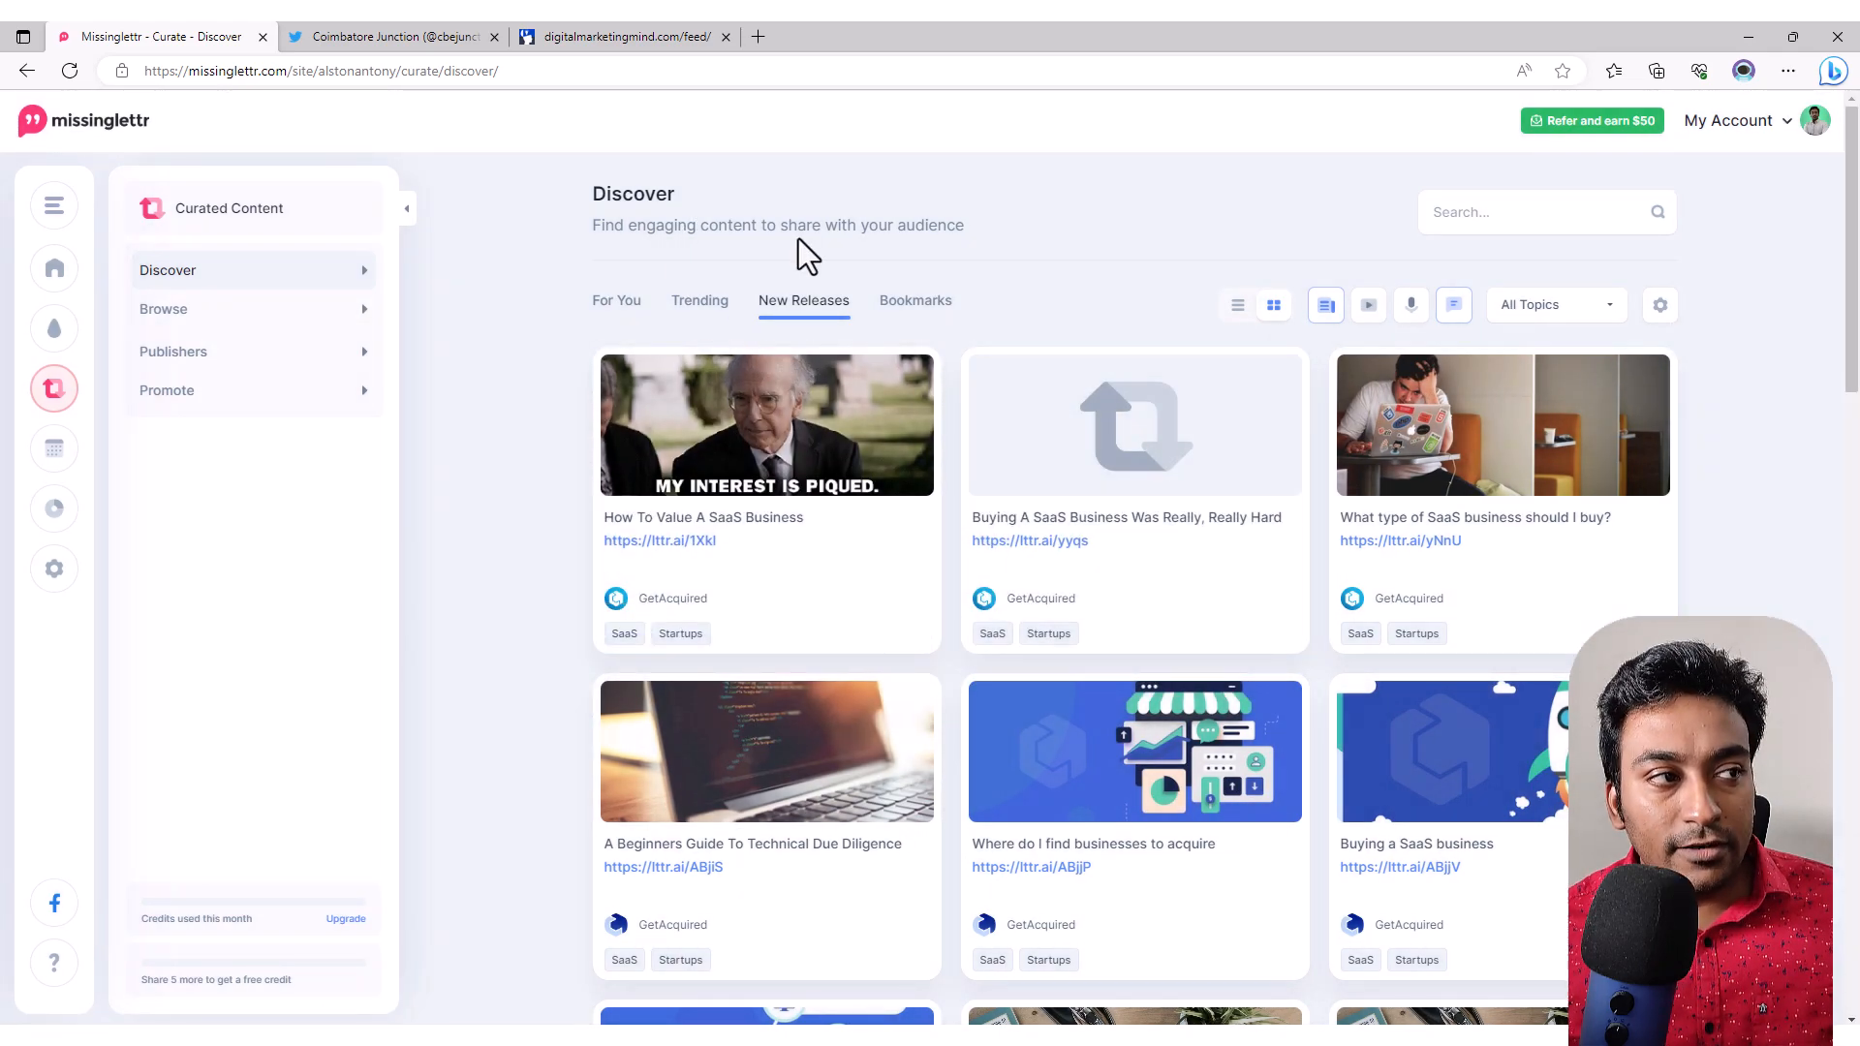
Step: Browse the content library by category, opening Business and the Online education subcategory of Education
{"action": "left_click", "coordinate": [197, 312]}
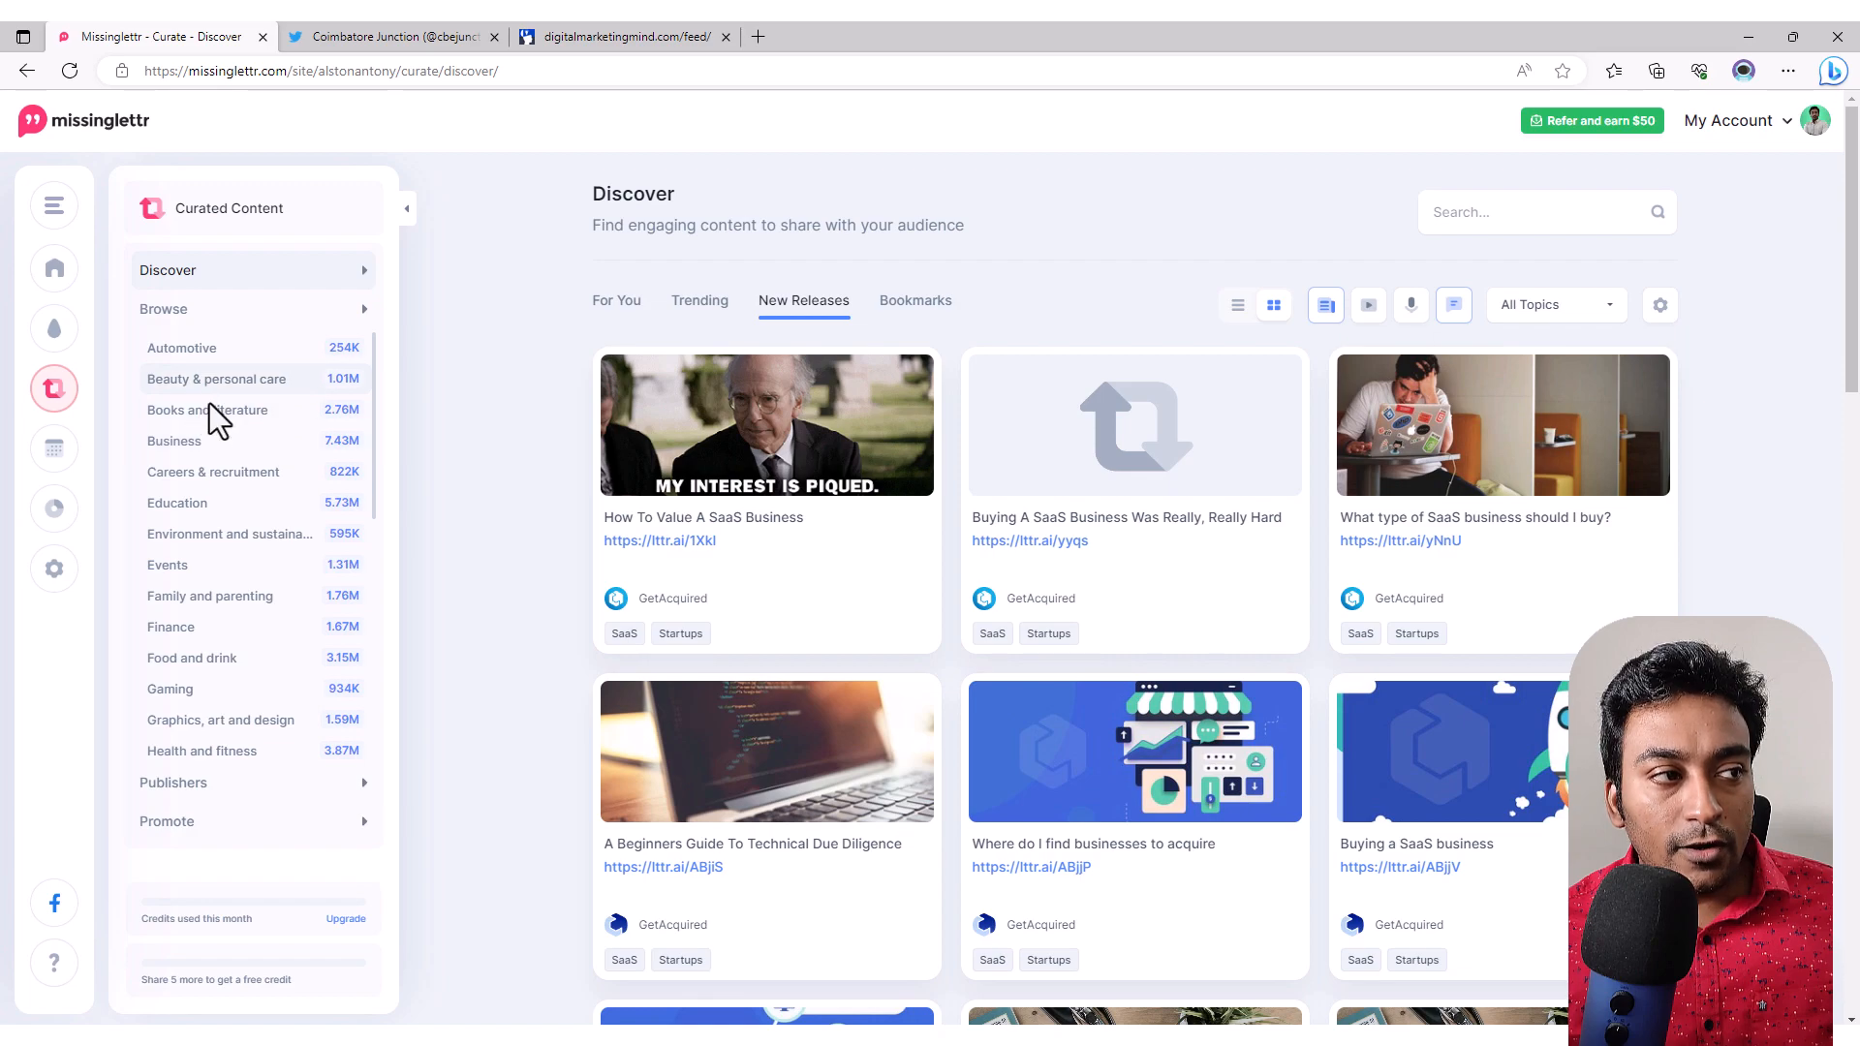
{"action": "left_click", "coordinate": [187, 447]}
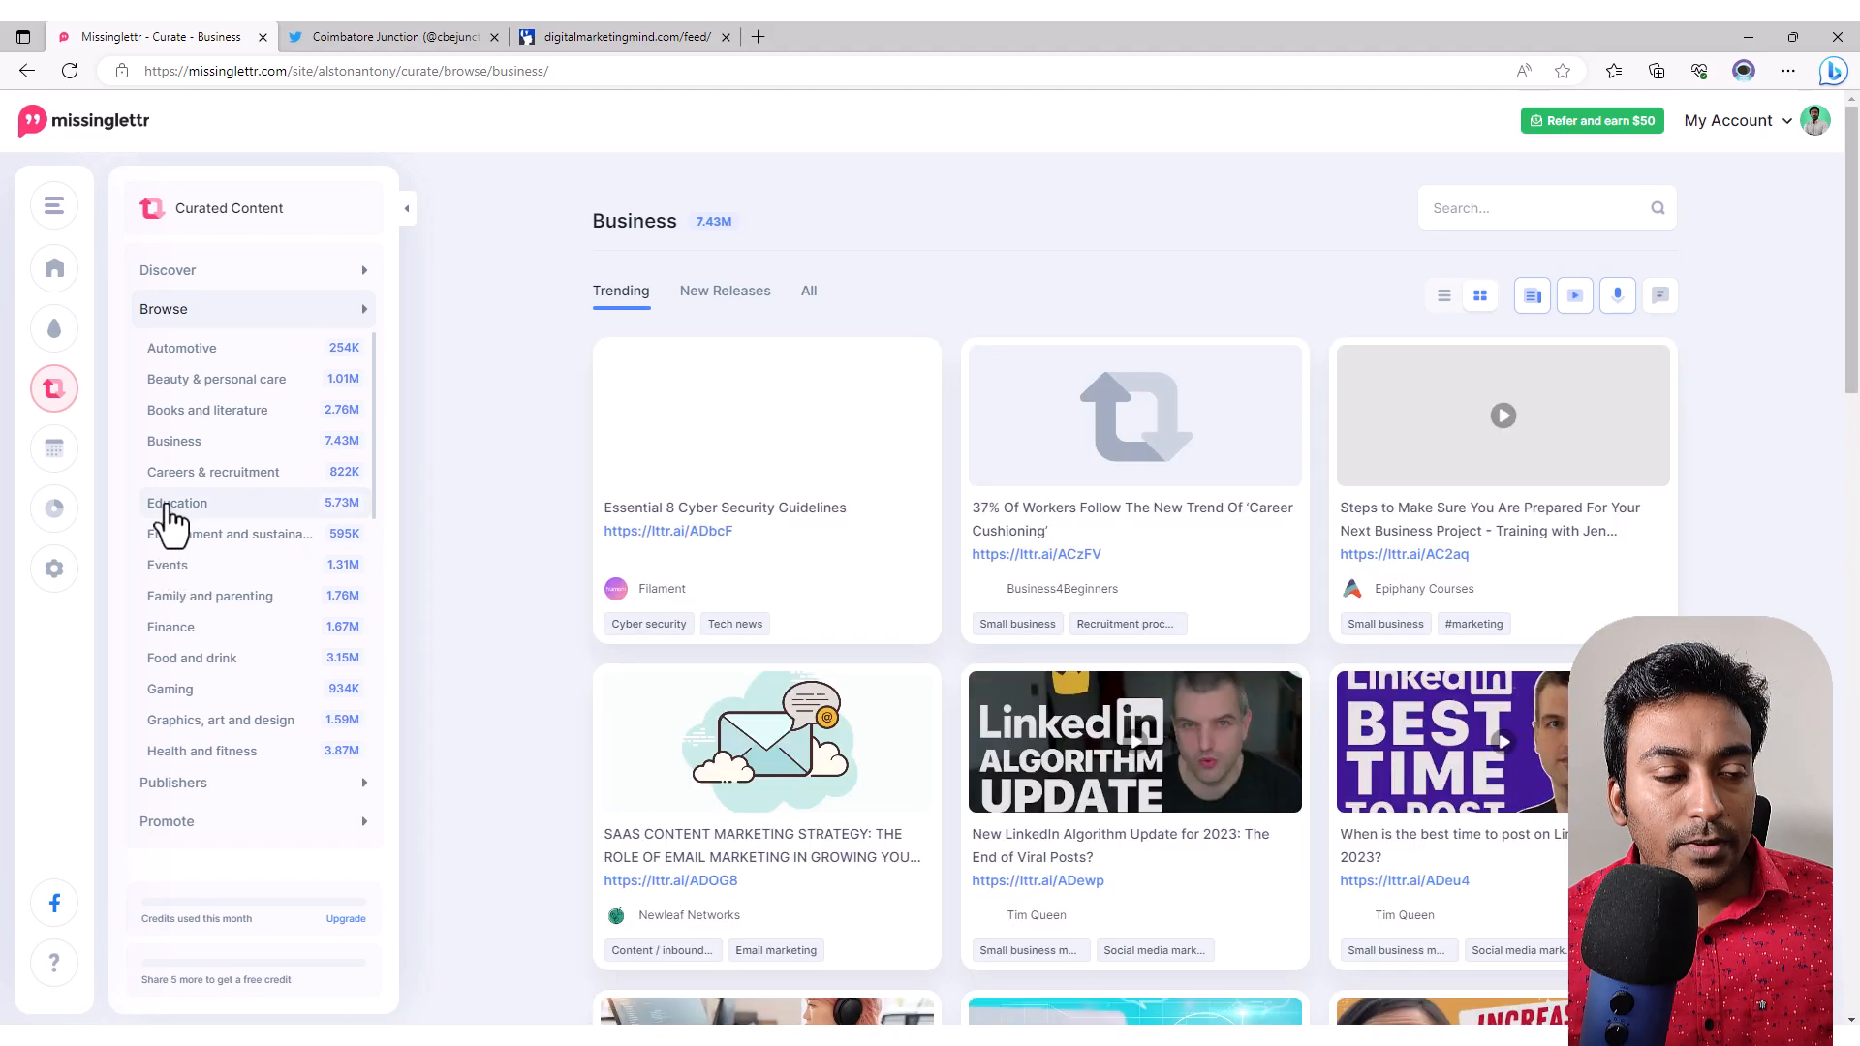
{"action": "left_click", "coordinate": [165, 505]}
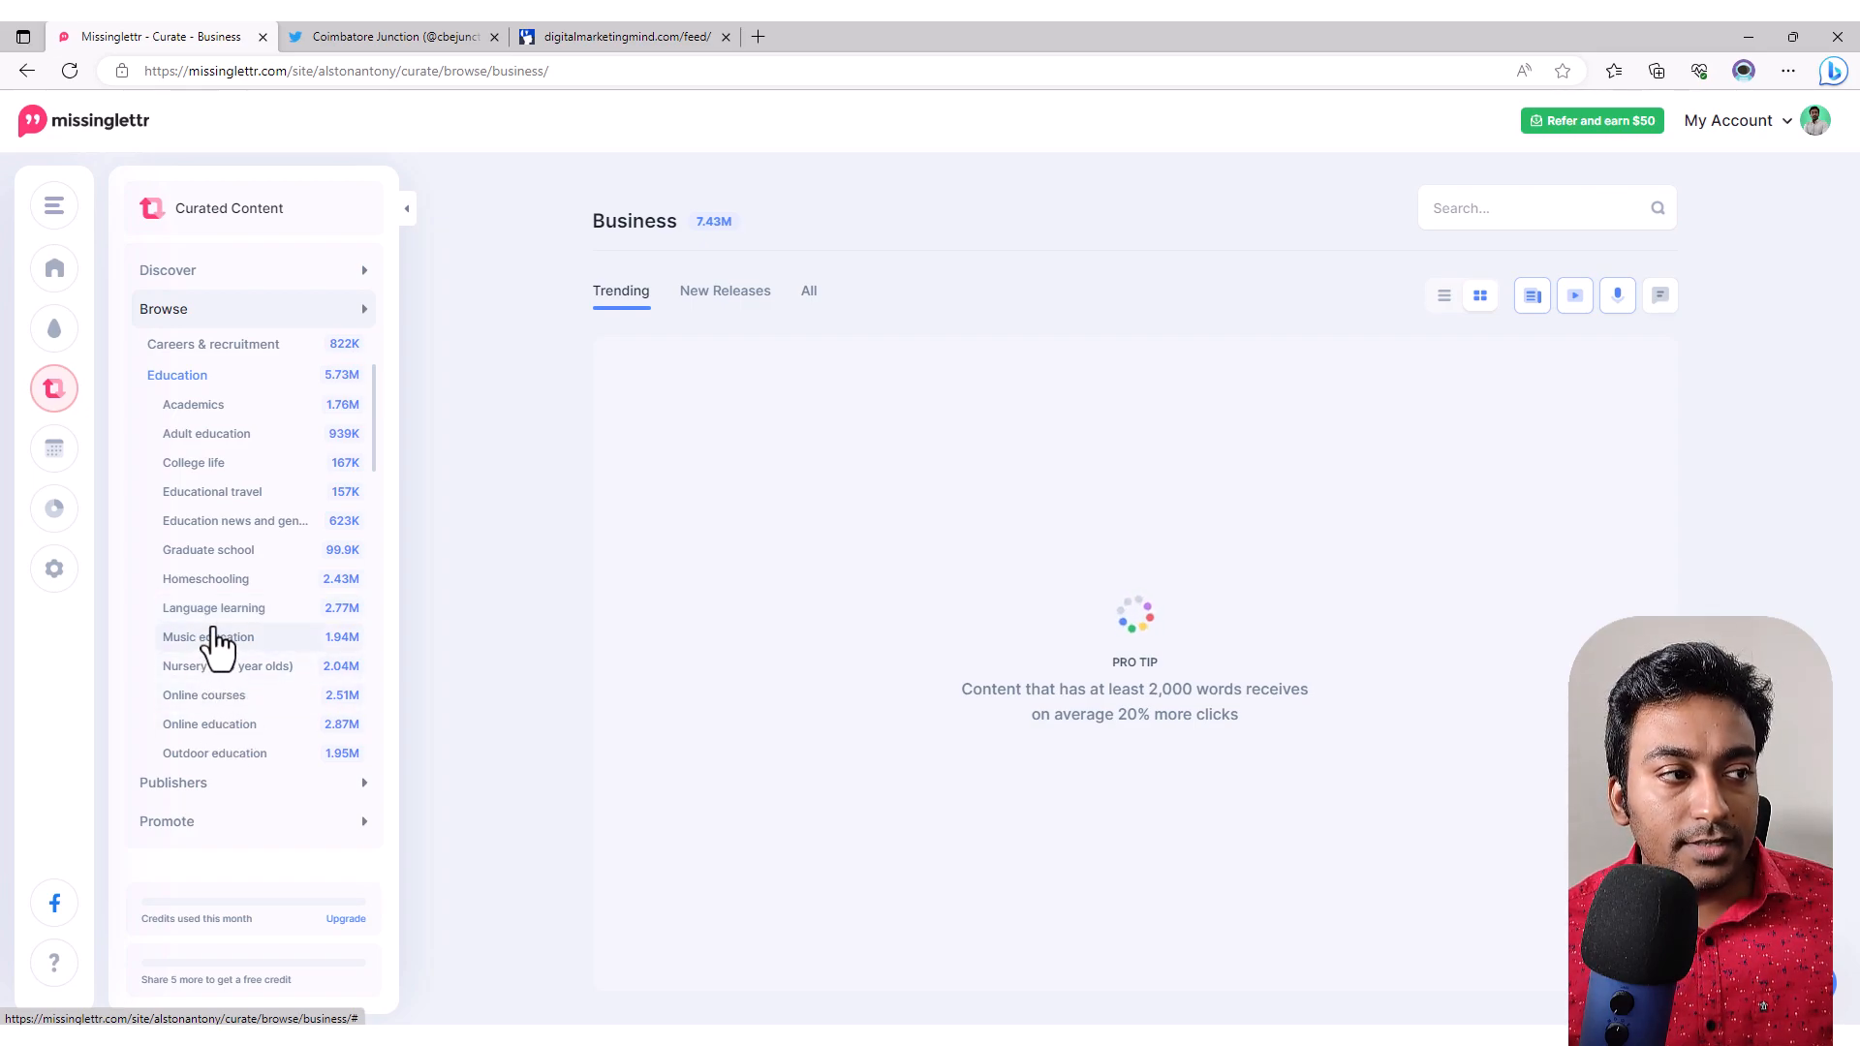
{"action": "scroll", "coordinate": [218, 634], "scroll_direction": "down", "scroll_amount": 2}
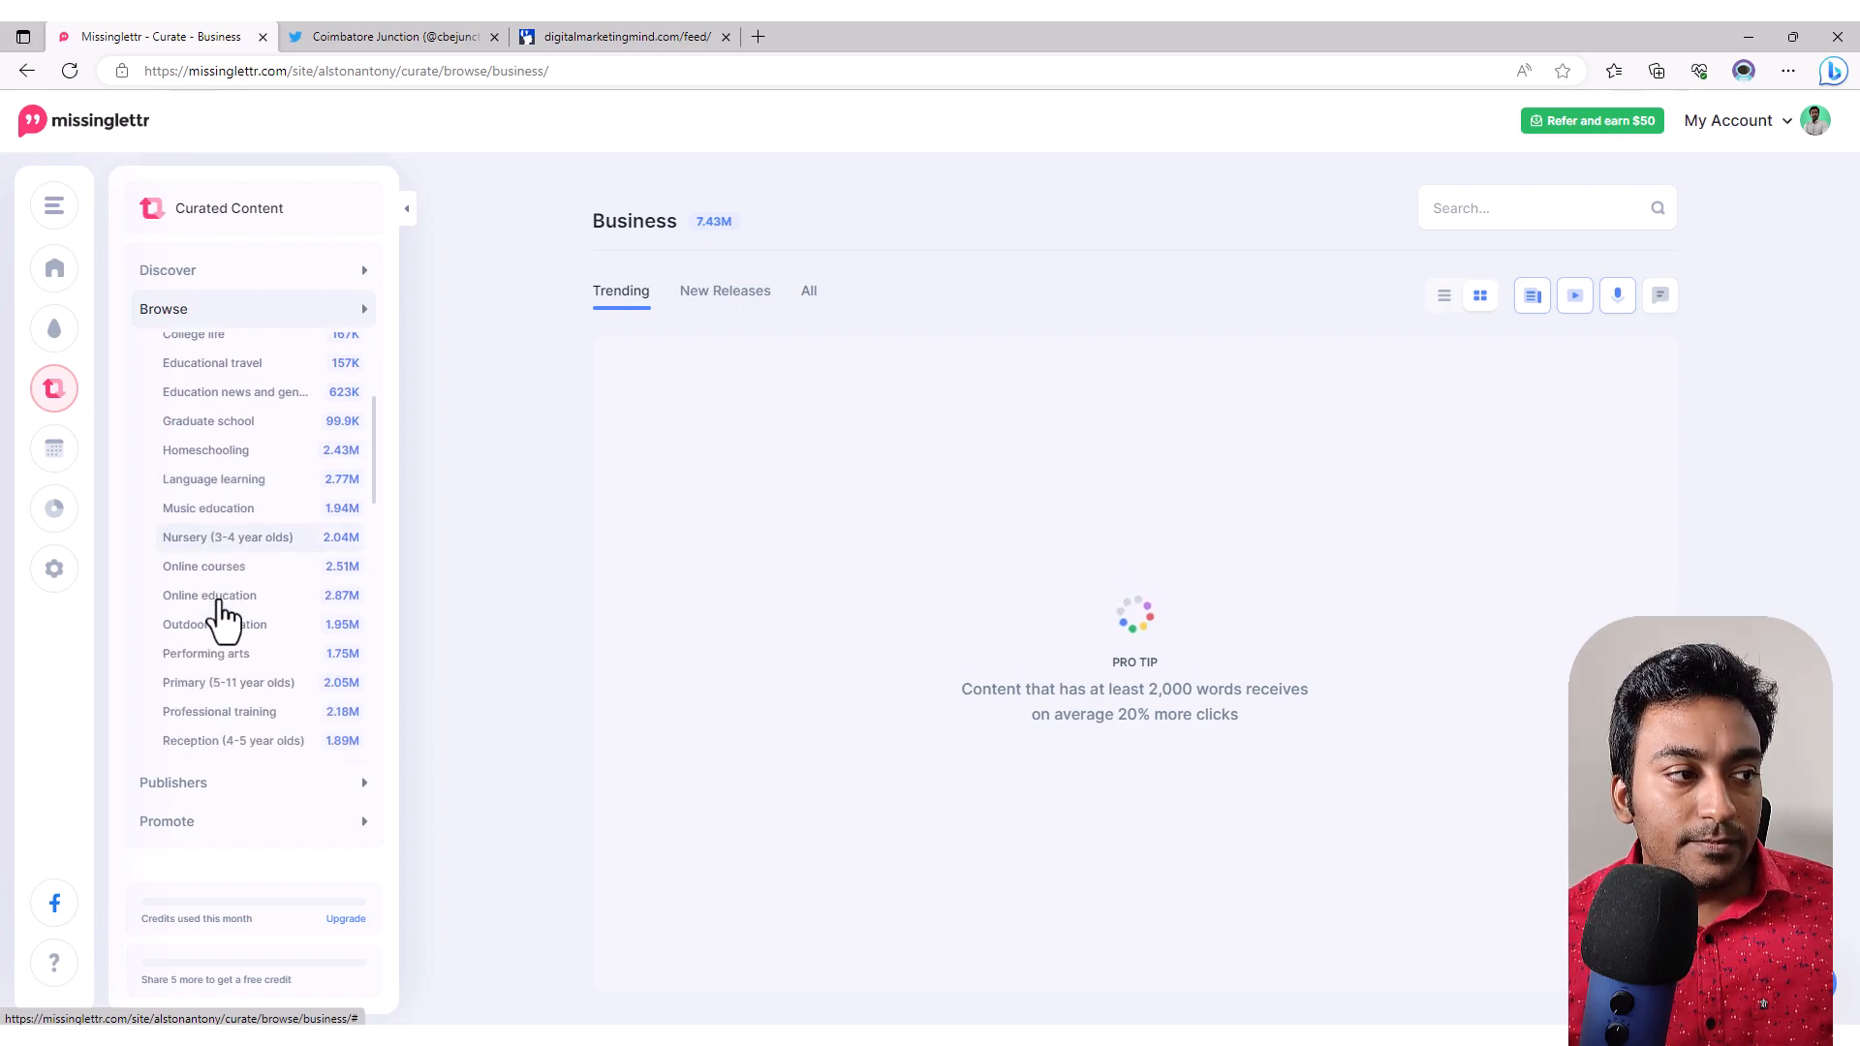
{"action": "left_click", "coordinate": [206, 599]}
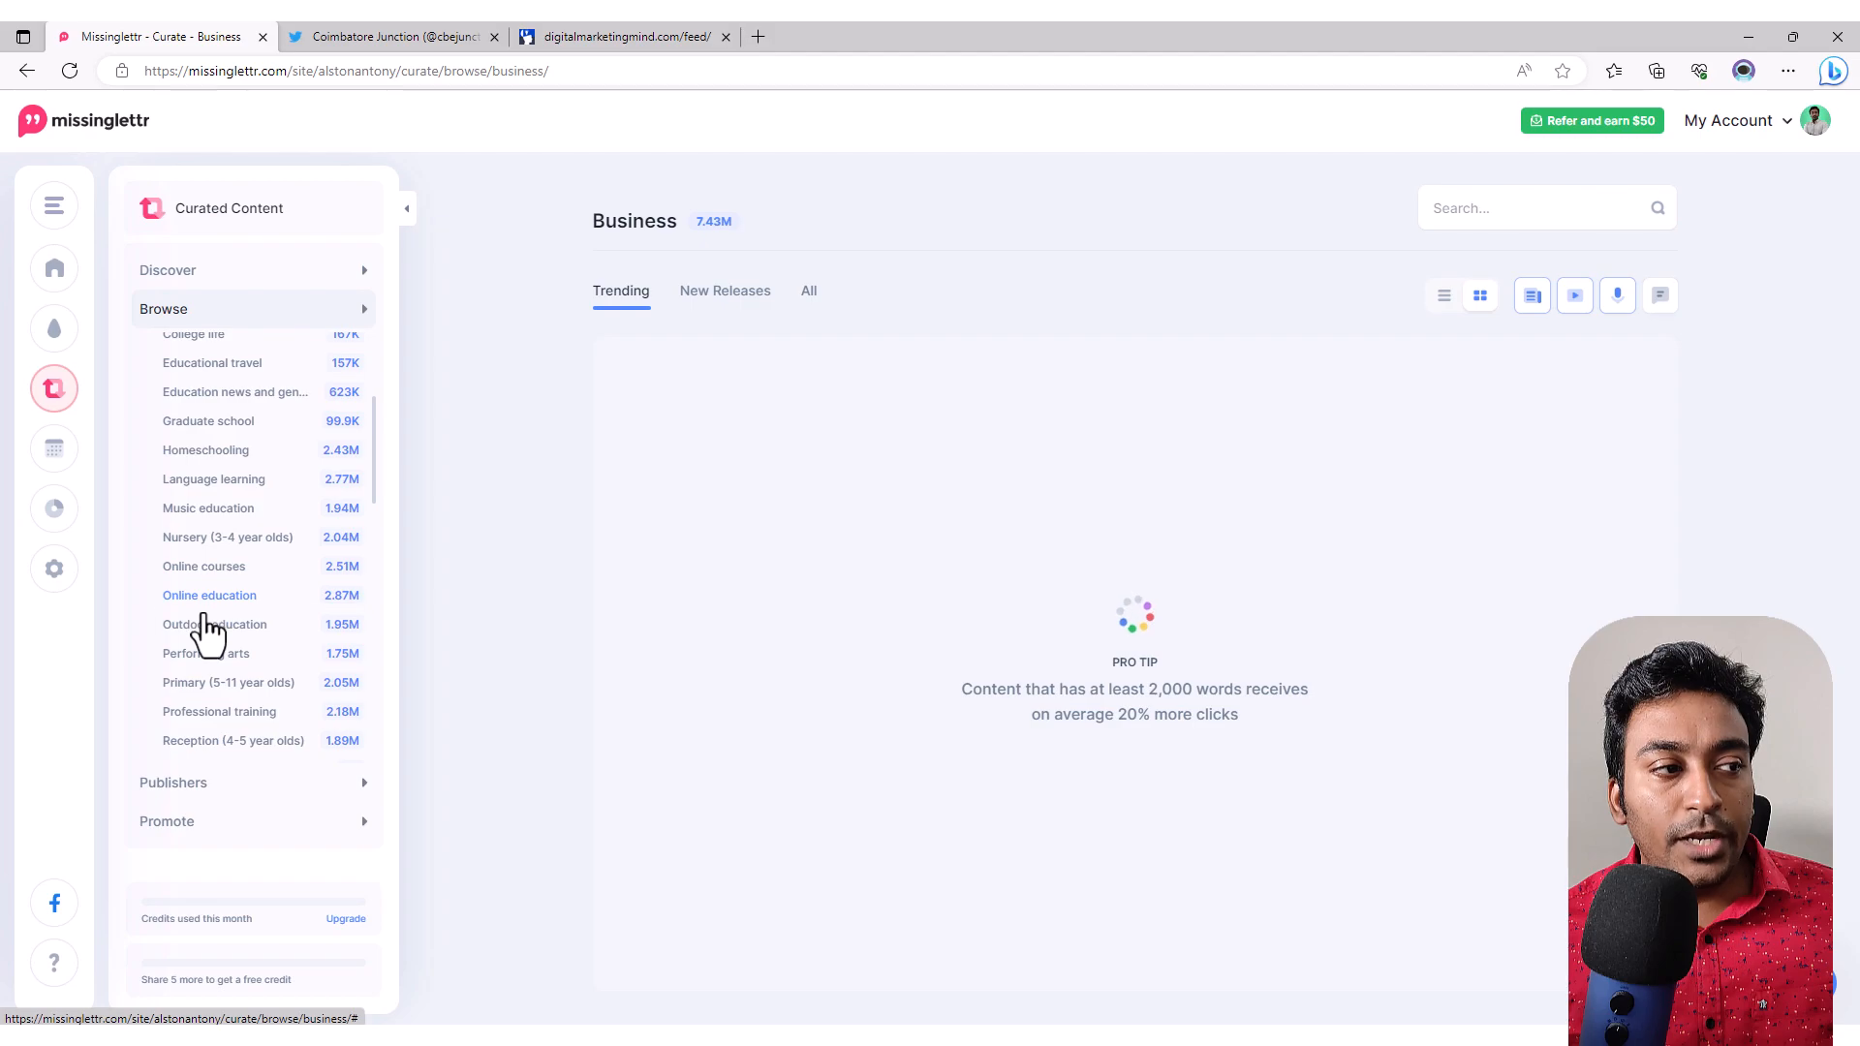
{"action": "scroll", "coordinate": [254, 601], "scroll_direction": "up", "scroll_amount": 3}
{"action": "scroll", "coordinate": [253, 600], "scroll_direction": "down", "scroll_amount": 3}
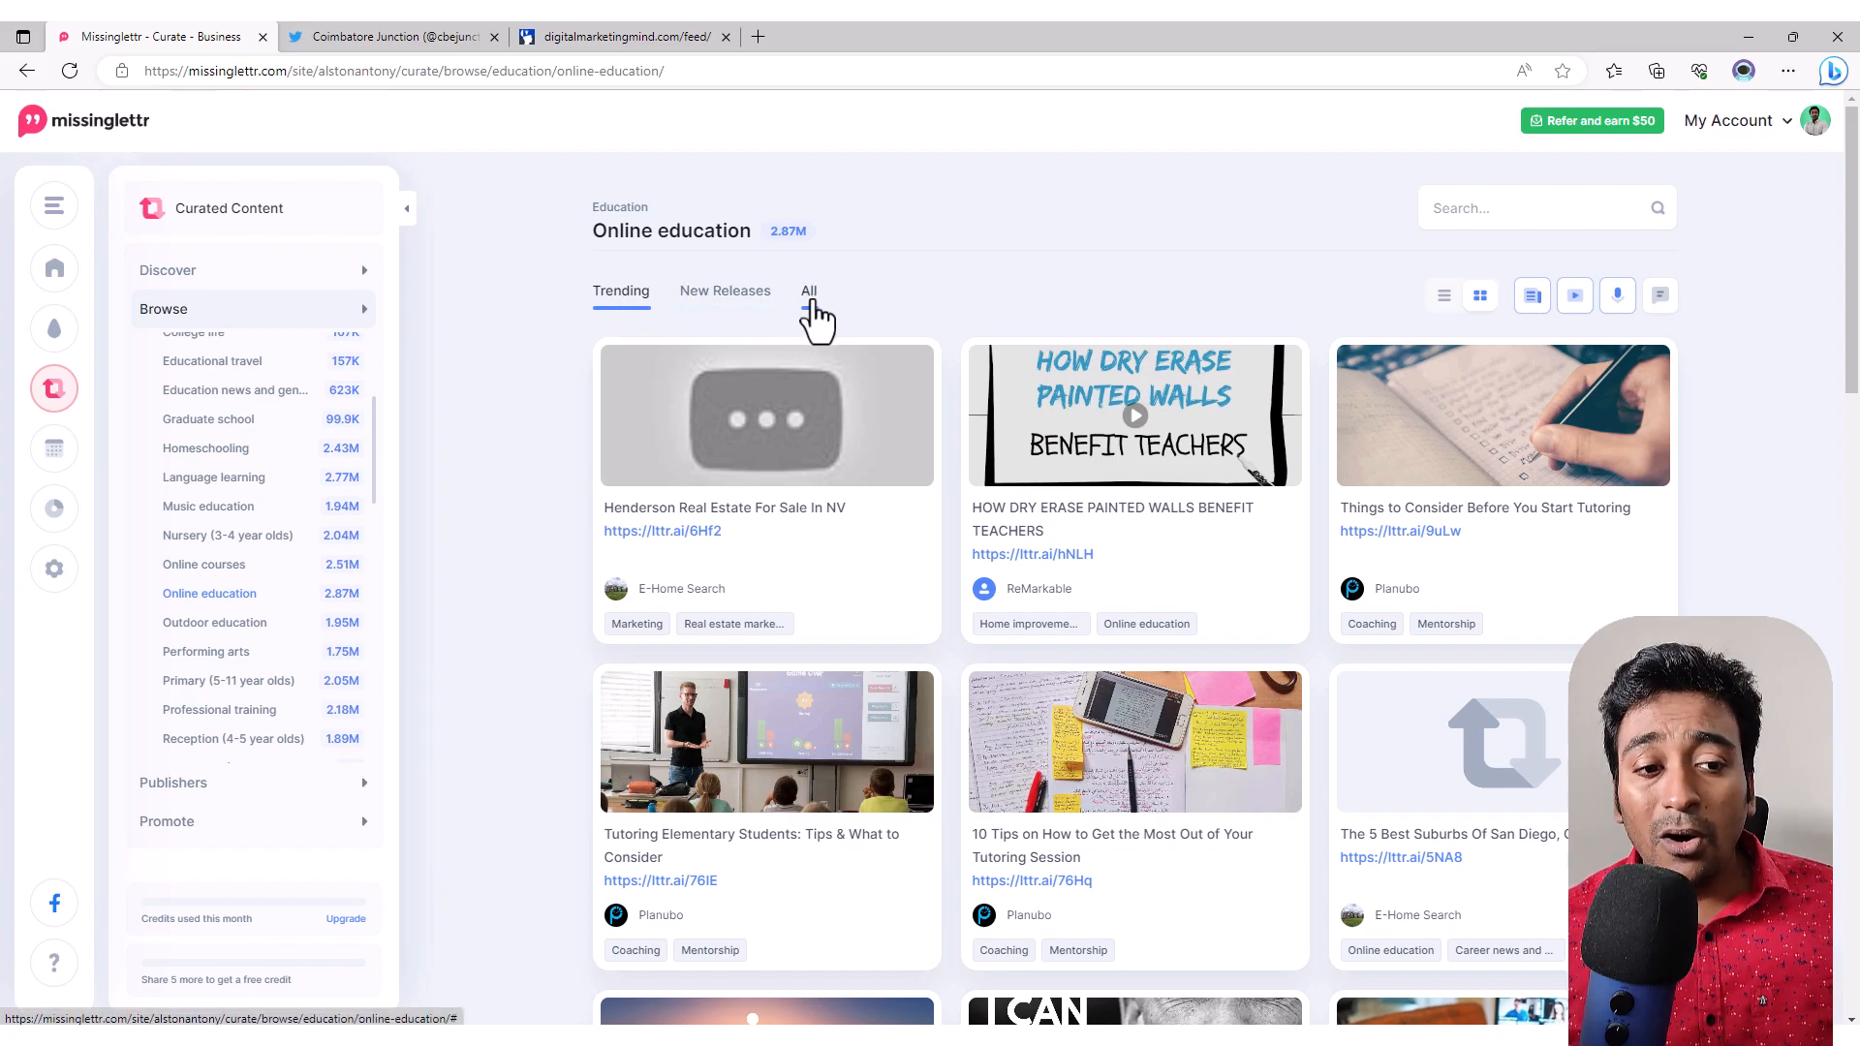
Step: Look through the Online education posts and open sharing for "Don't Miss Out on These 9 Incredible Free Courses Offered by Google"
{"action": "scroll", "coordinate": [946, 656], "scroll_direction": "down", "scroll_amount": 9}
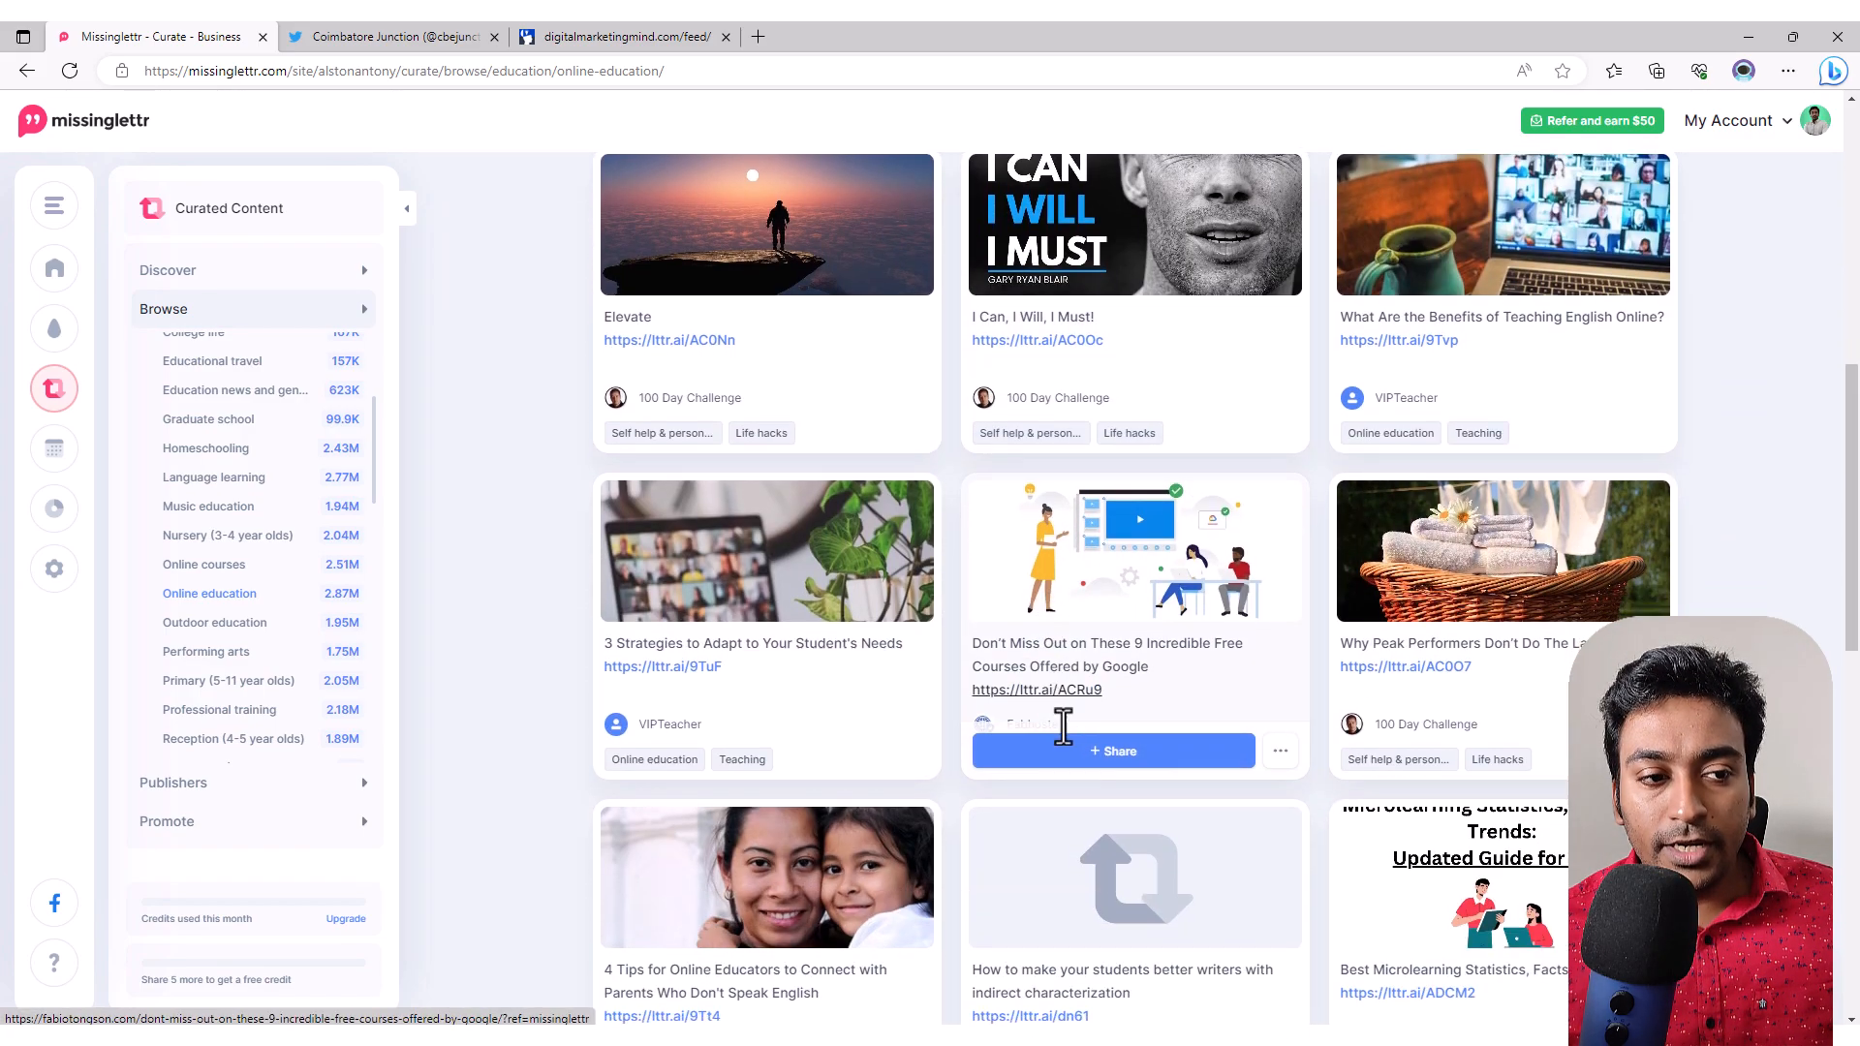
{"action": "left_click", "coordinate": [1068, 756]}
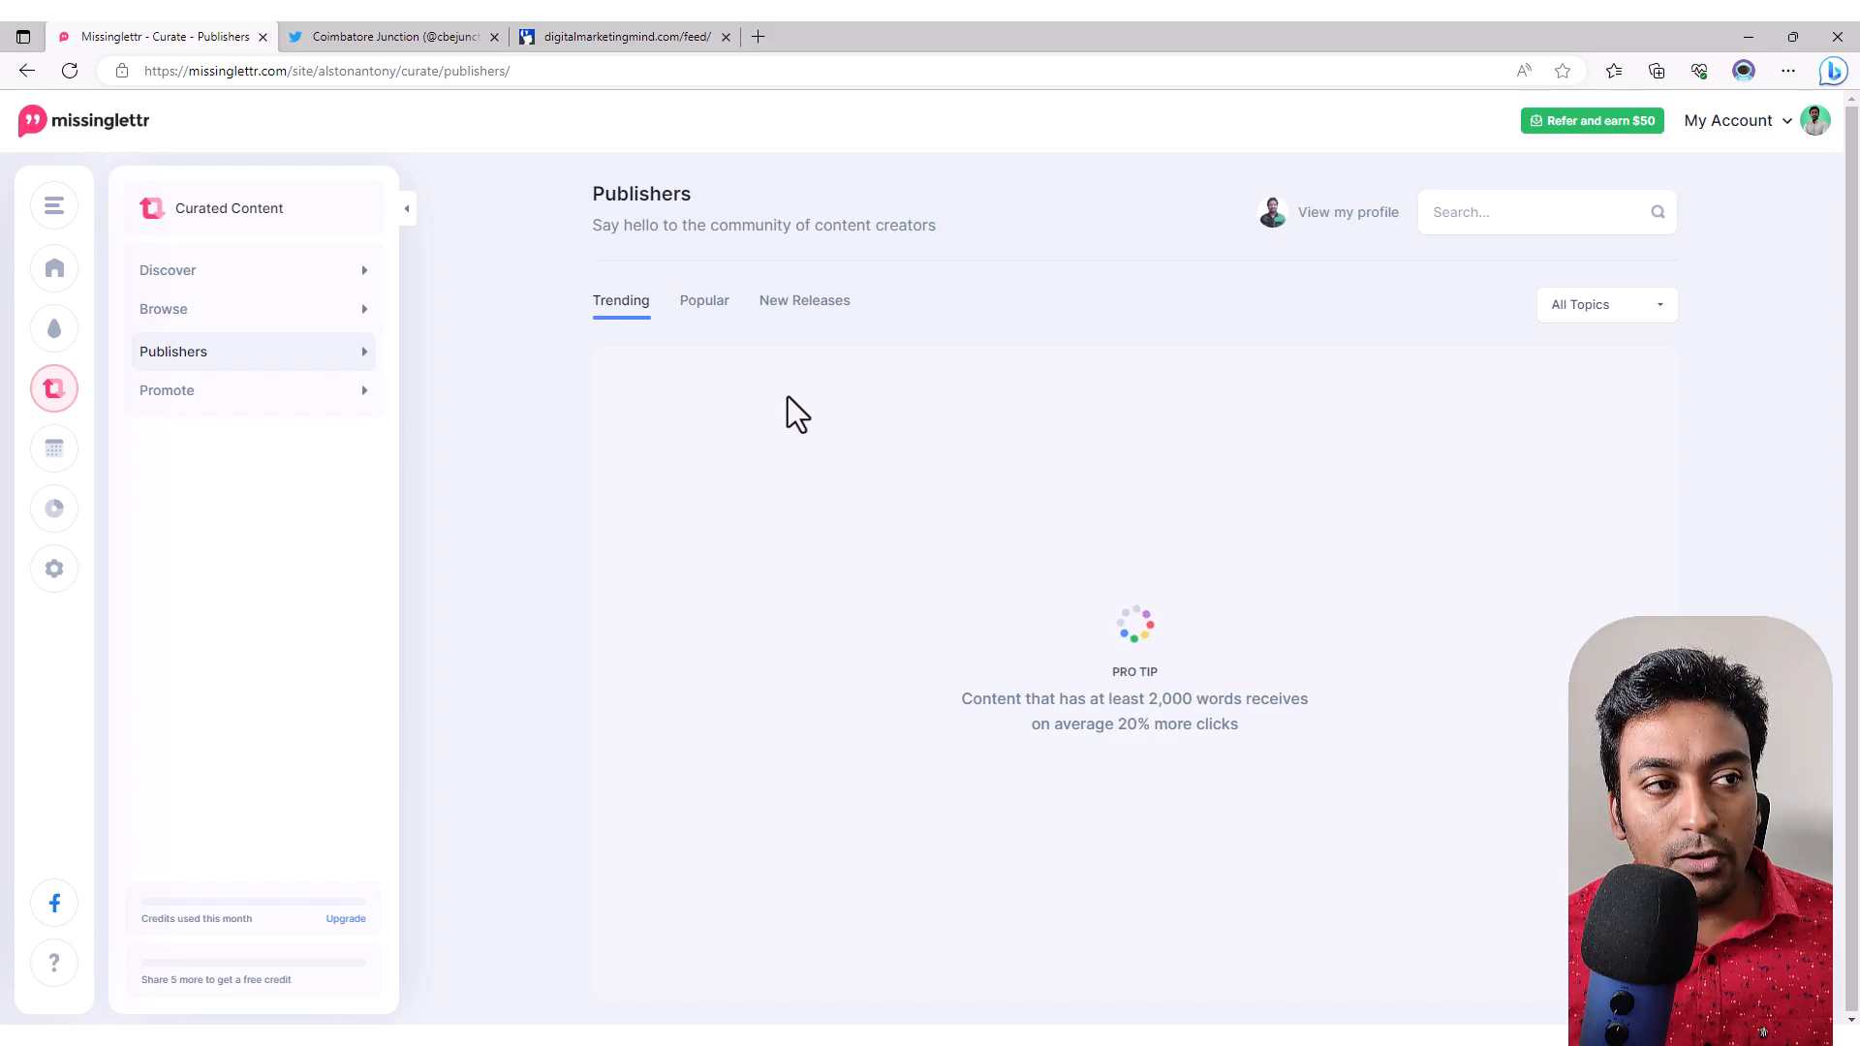
Step: Switch between the Popular and New Releases publisher lists and look through the newly released publishers
{"action": "left_click", "coordinate": [707, 313]}
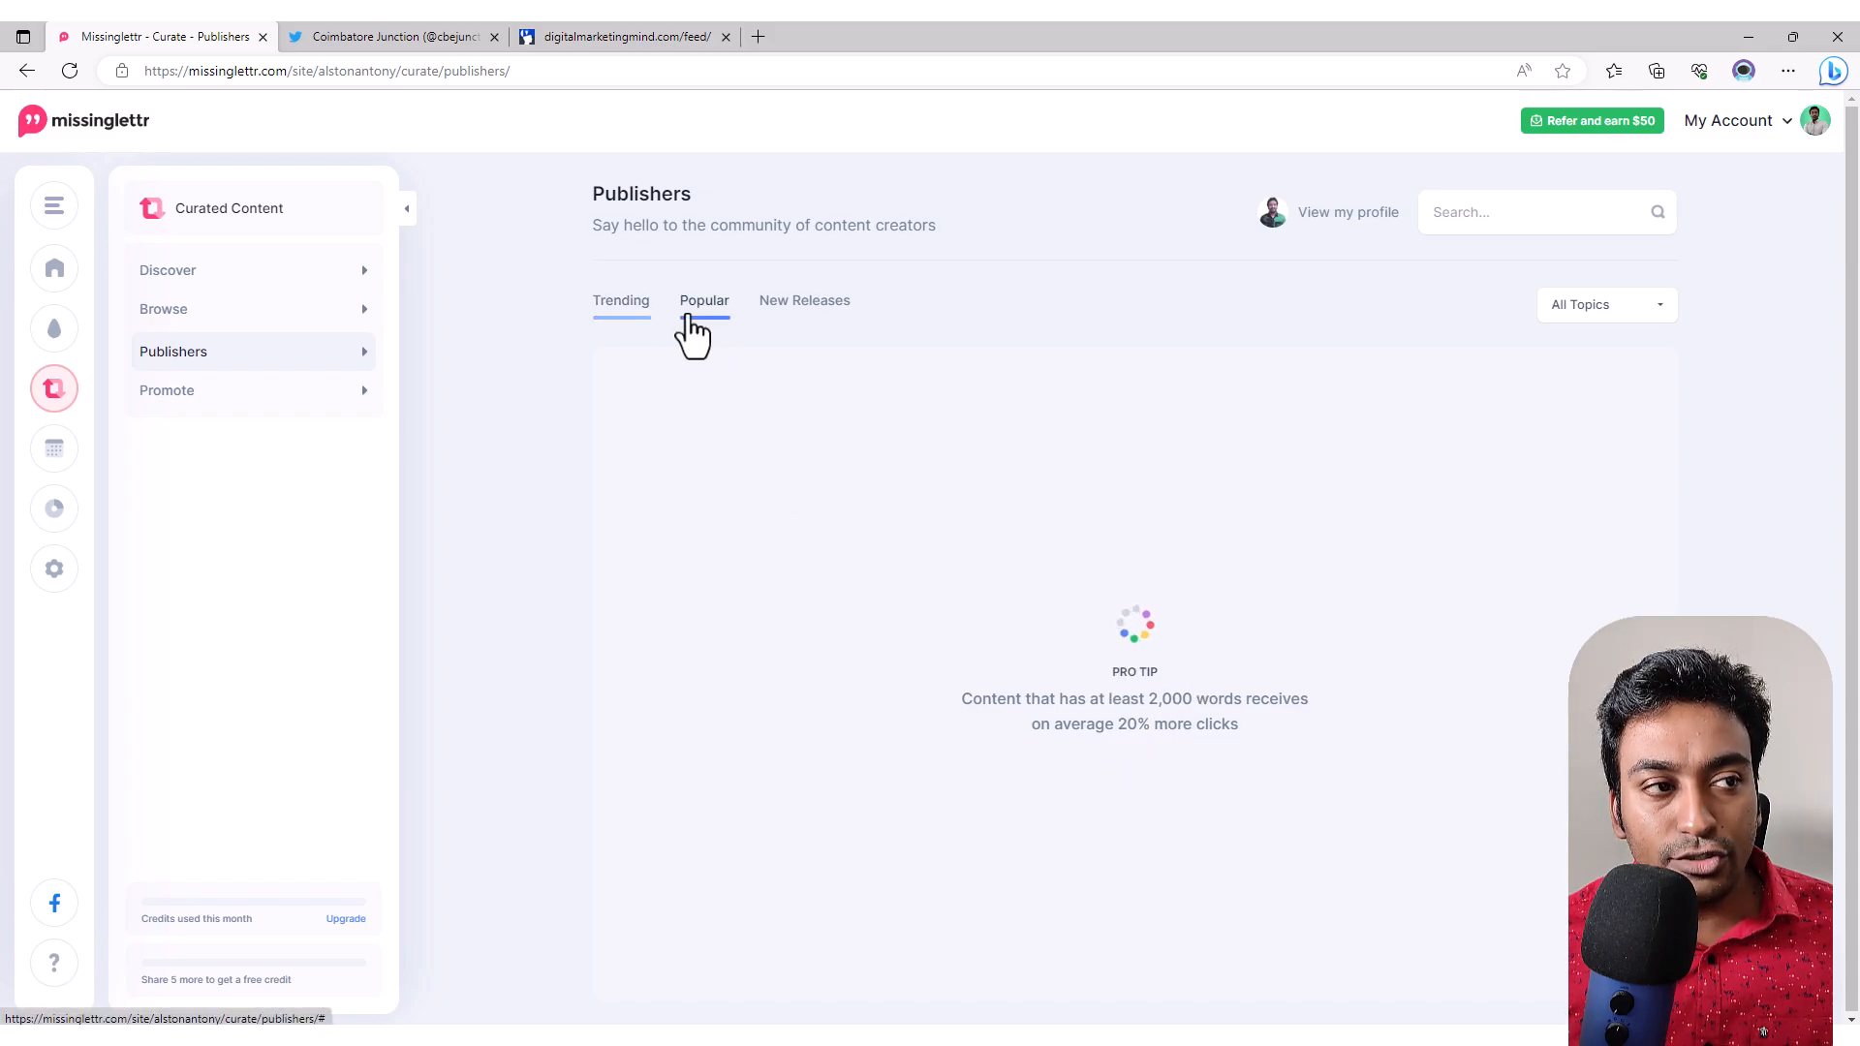
{"action": "left_click", "coordinate": [839, 310]}
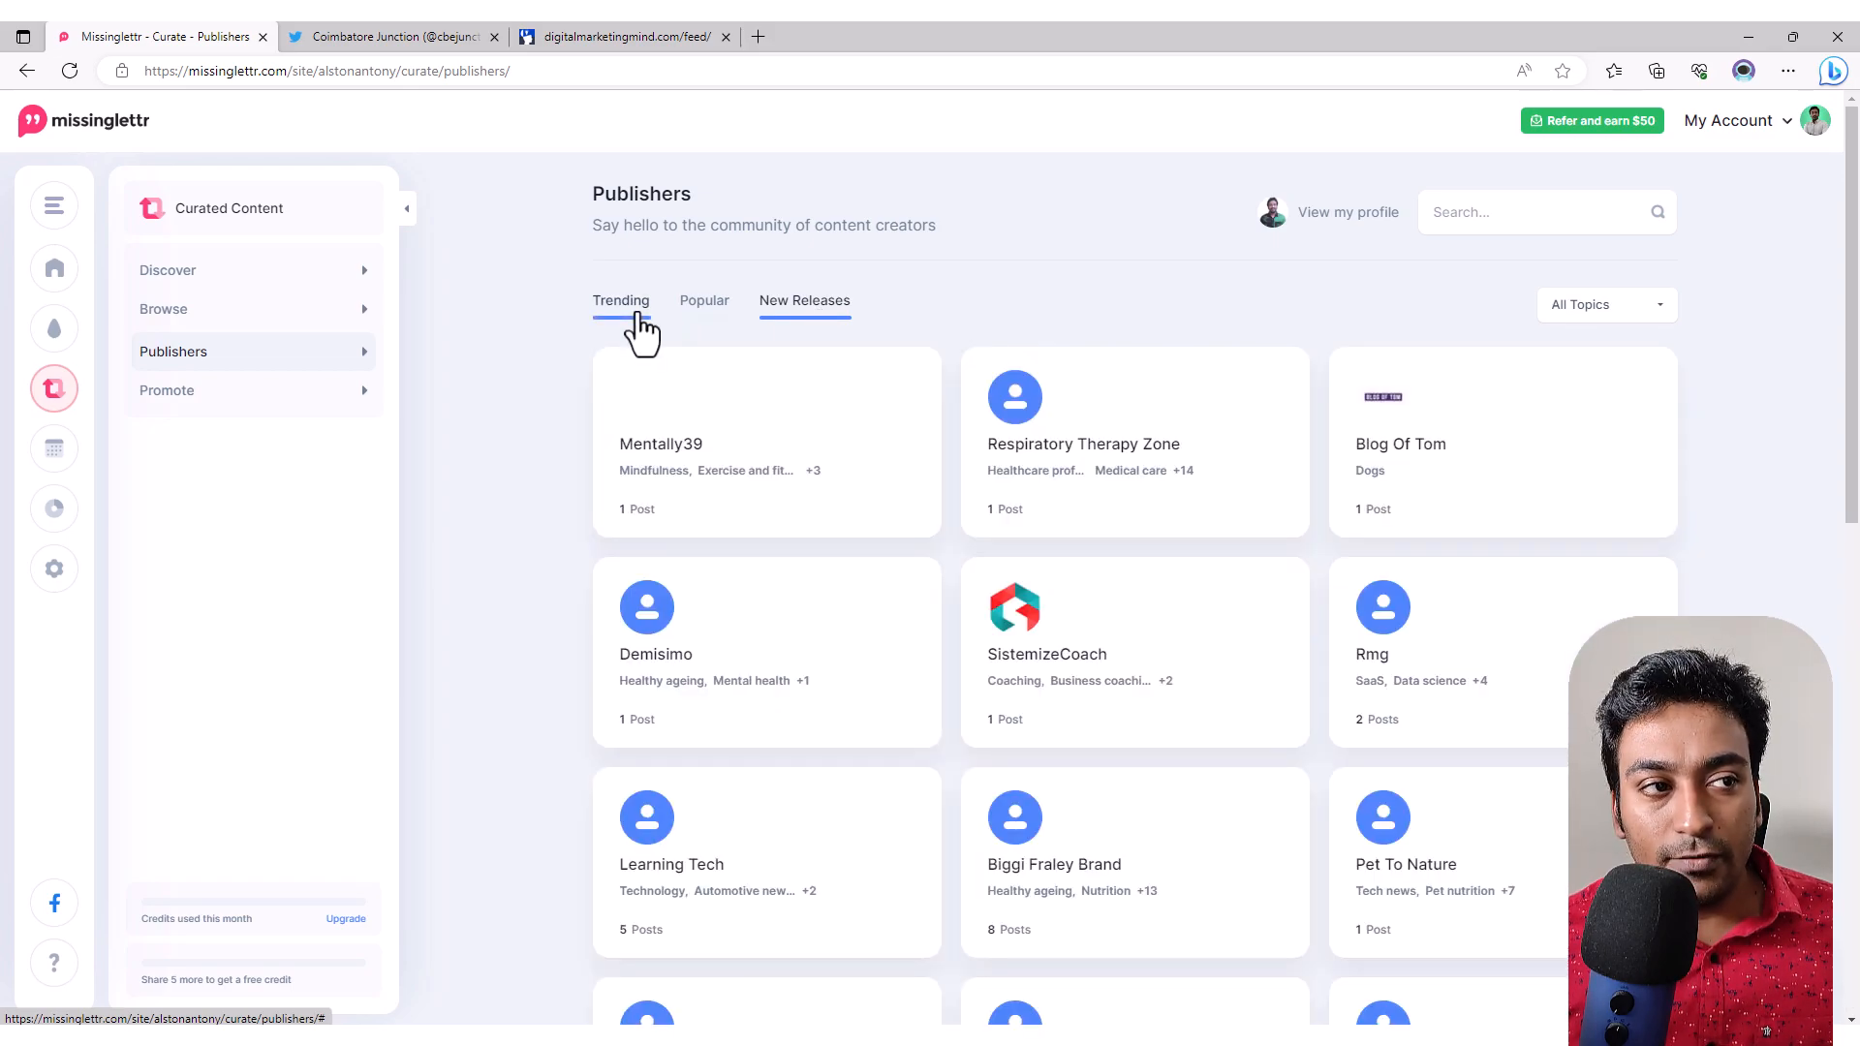
{"action": "left_click", "coordinate": [696, 308]}
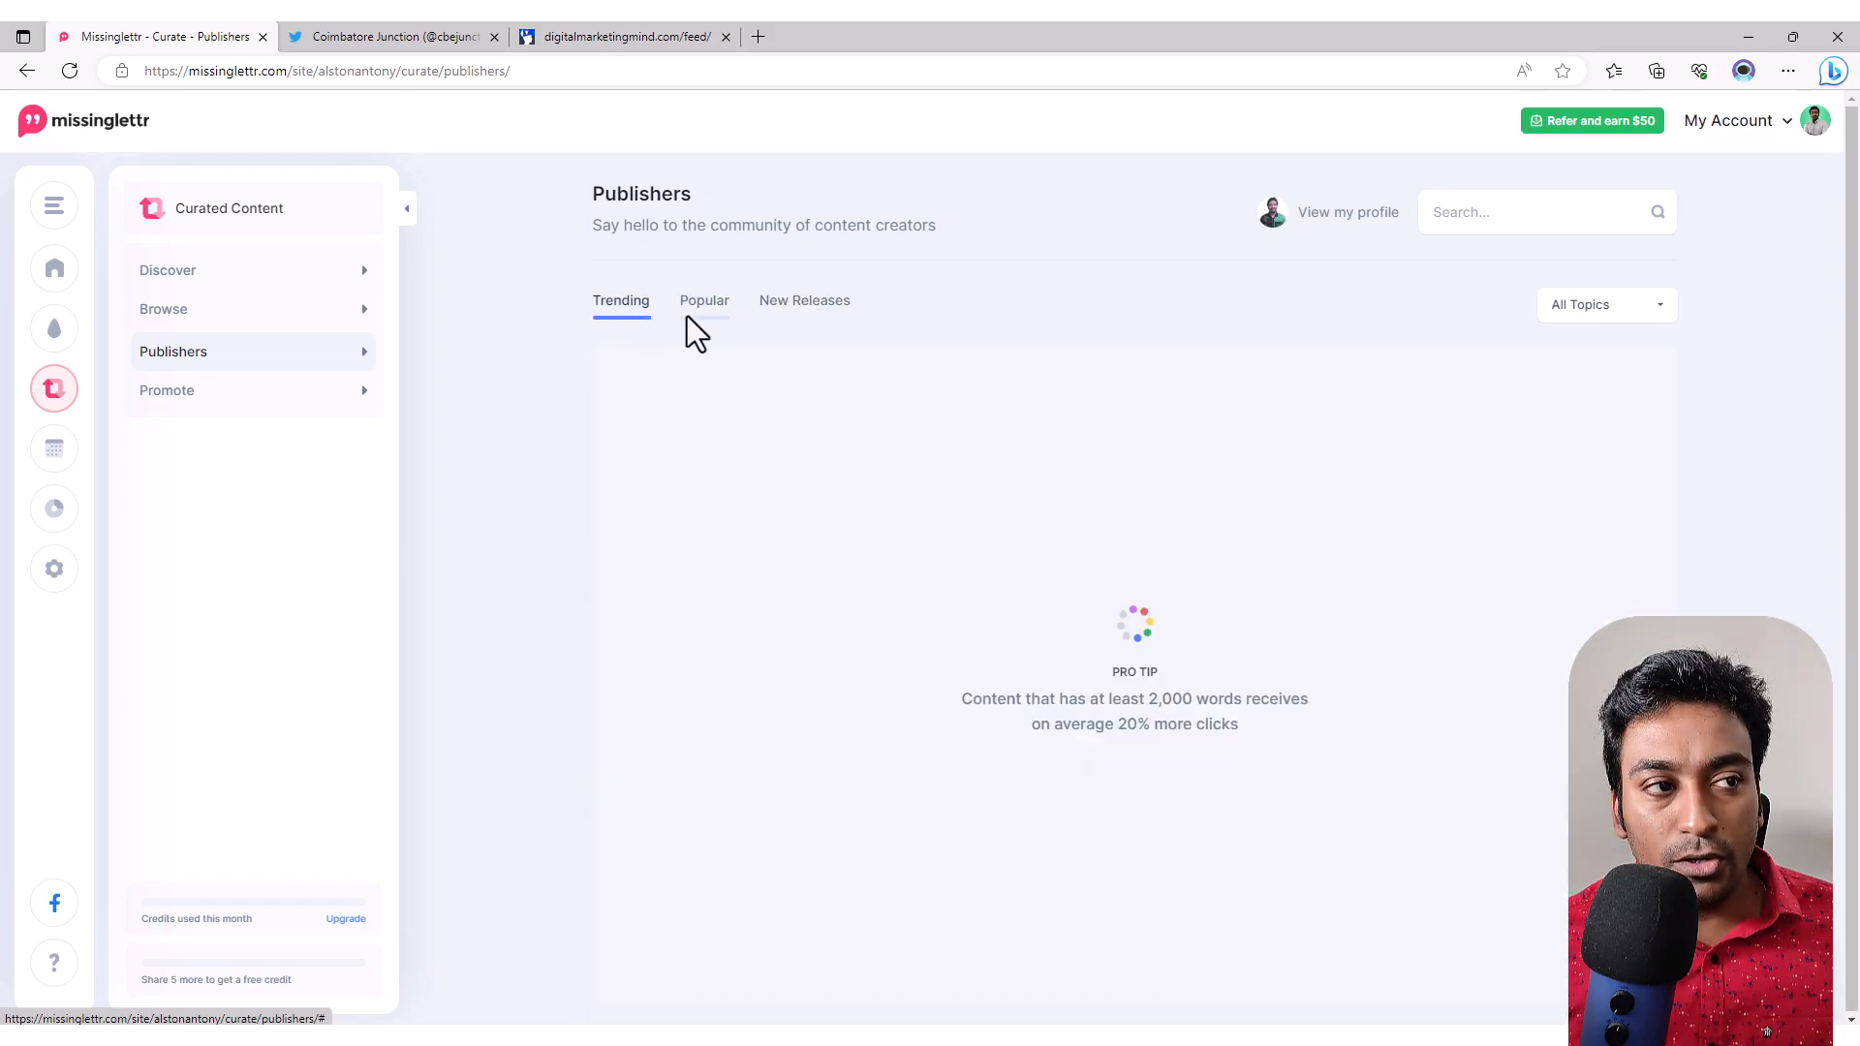
{"action": "left_click", "coordinate": [785, 308]}
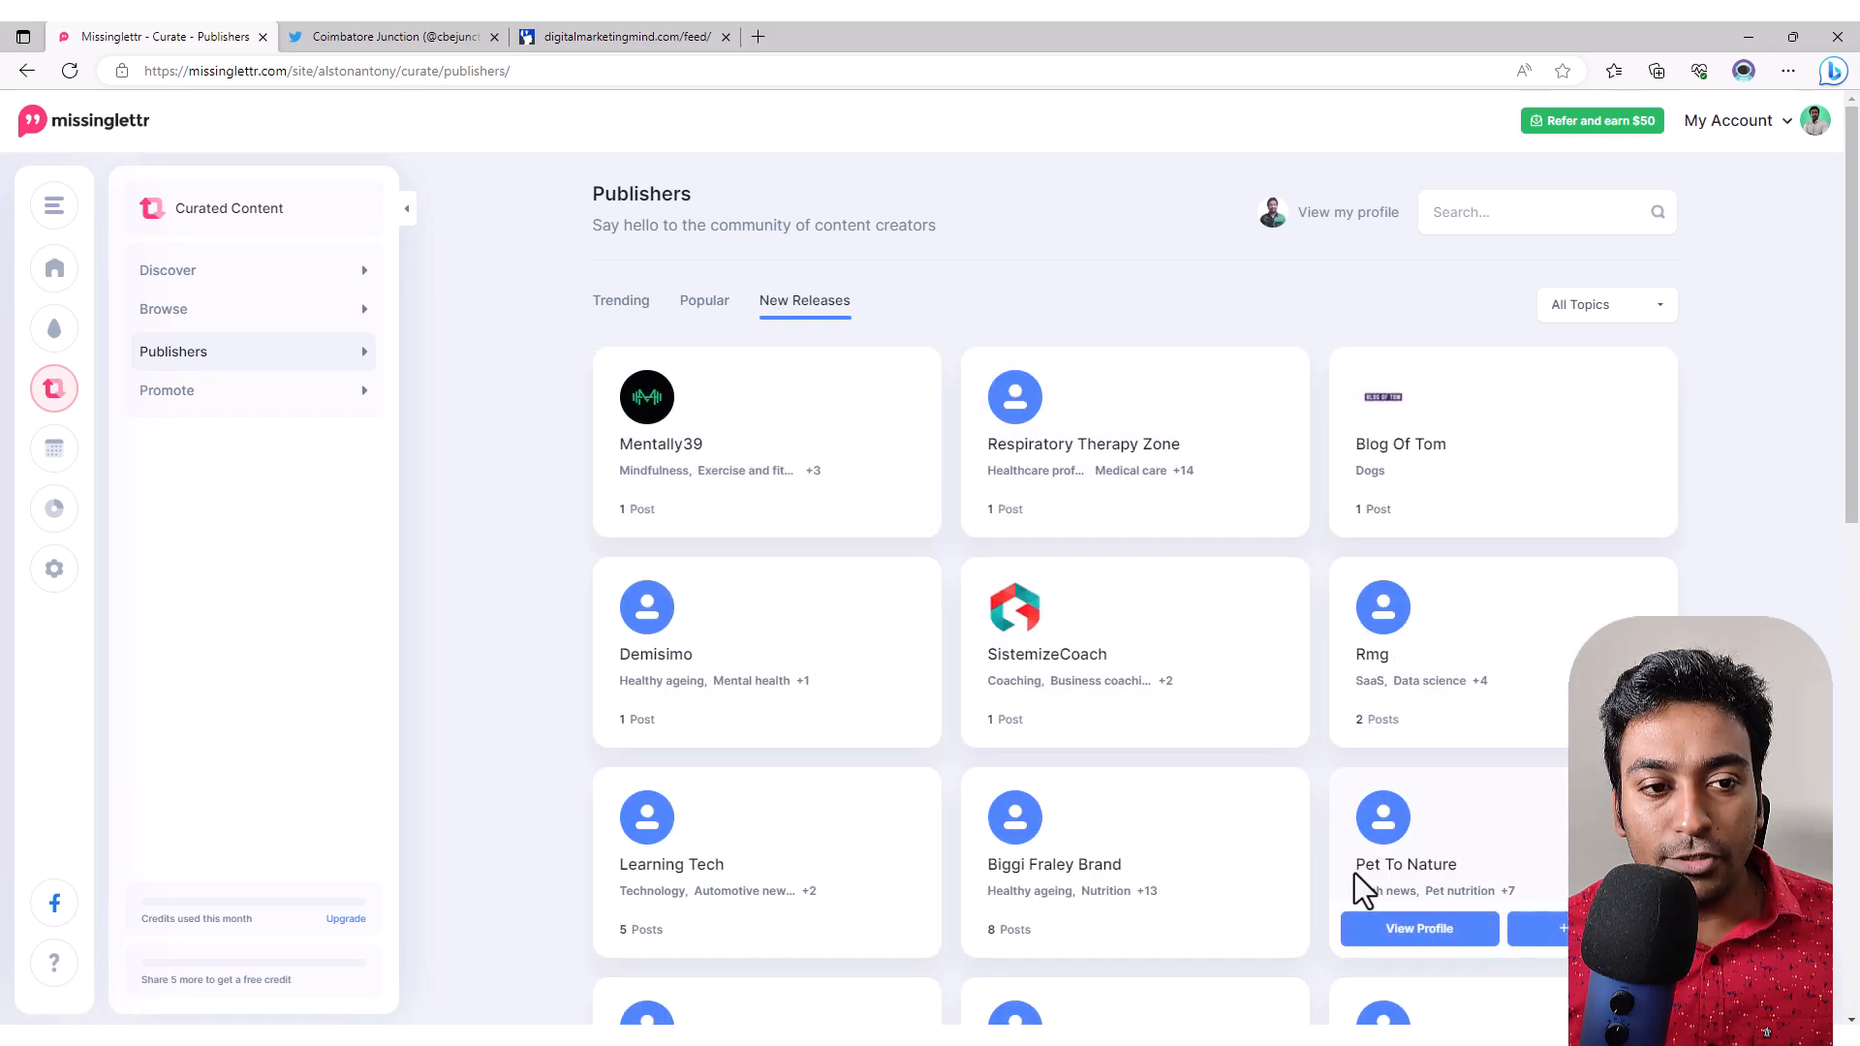
{"action": "scroll", "coordinate": [1232, 808], "scroll_direction": "down", "scroll_amount": 4}
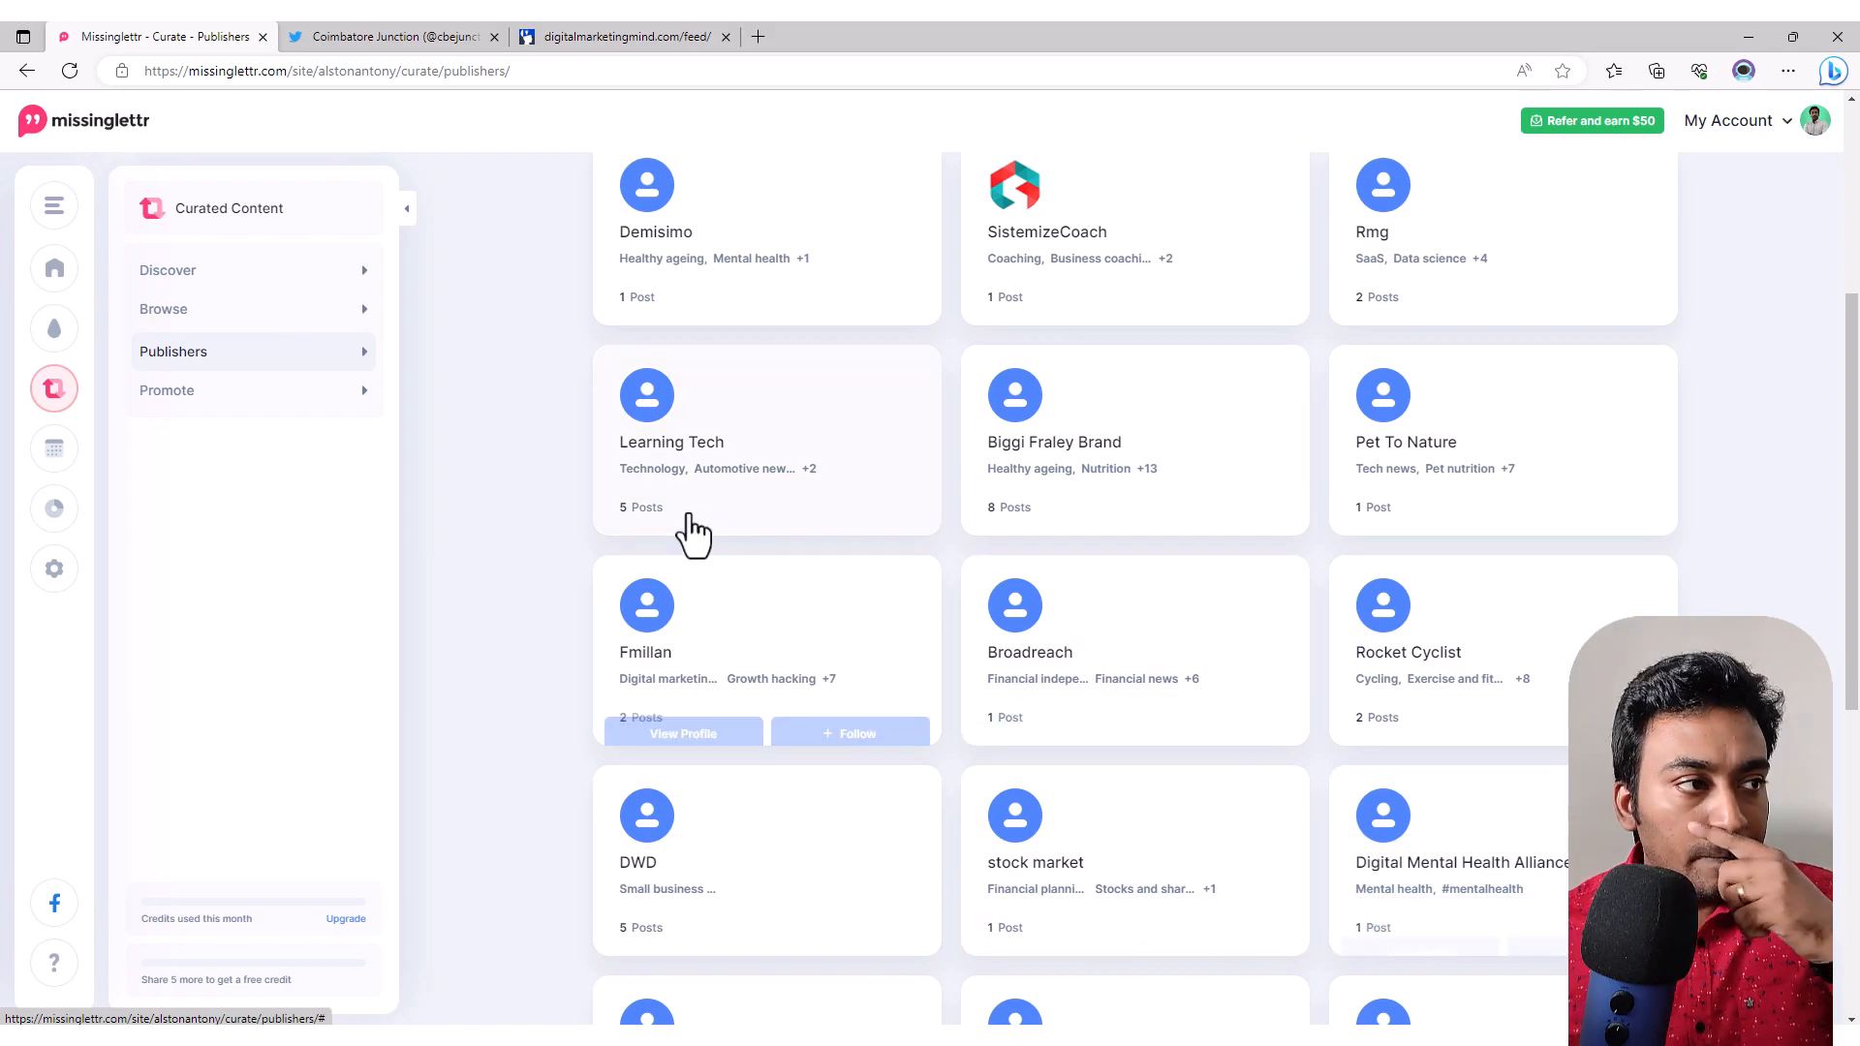
Step: Open the Promote overview of the workspace's own content and view the ClickTug publisher profile
{"action": "left_click", "coordinate": [181, 401]}
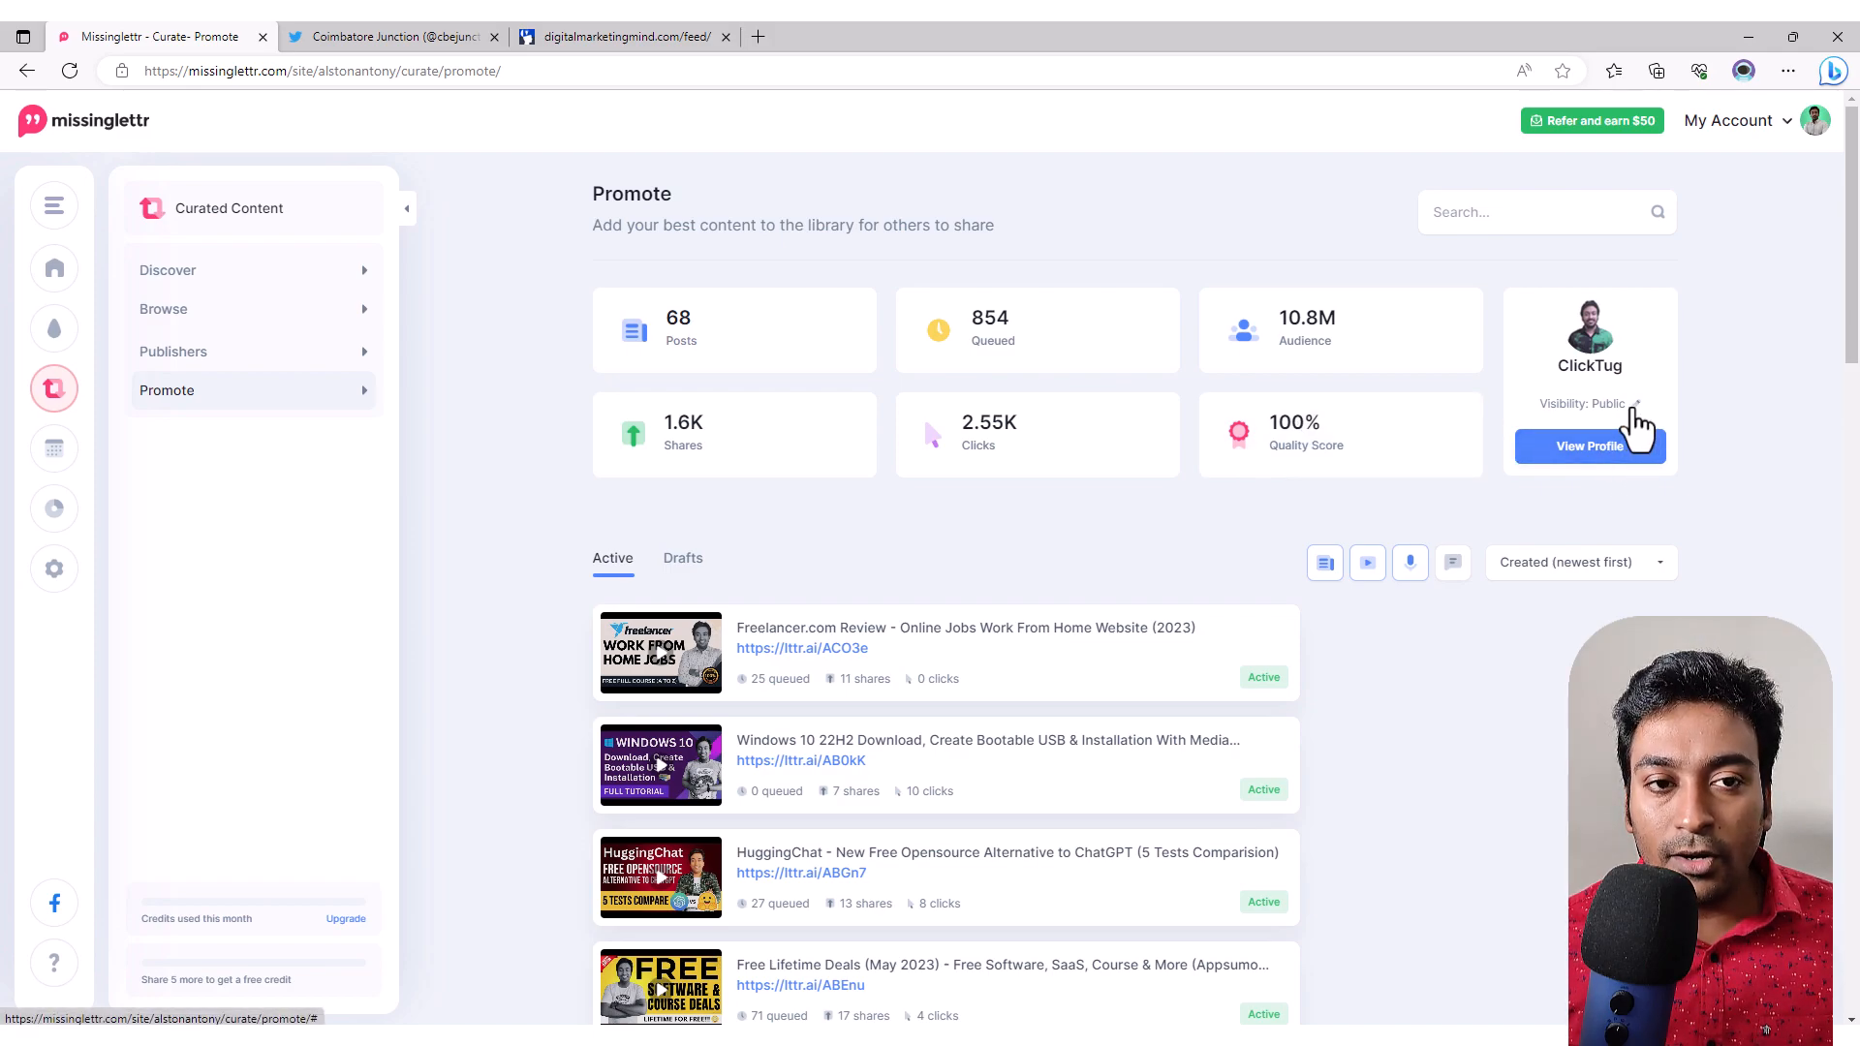
{"action": "left_click", "coordinate": [1593, 451]}
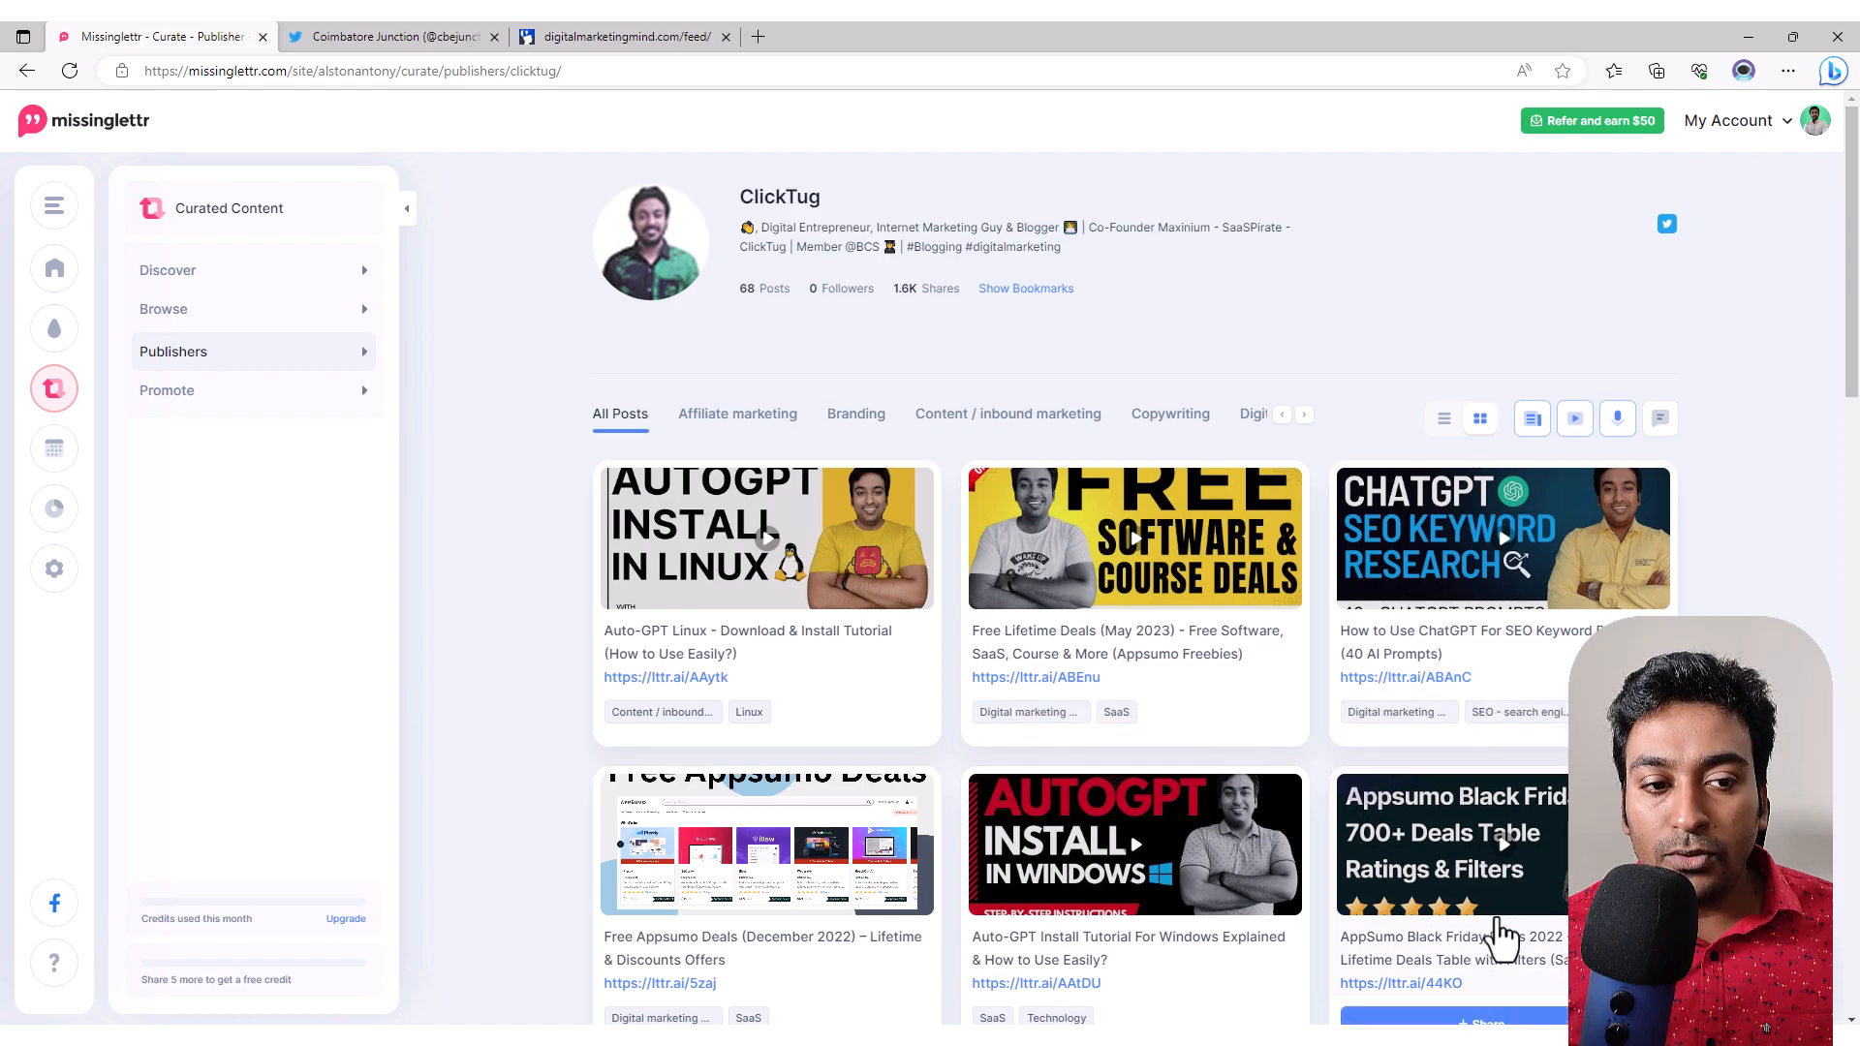
Step: Return to the Promote overview and look through the active promoted posts with their queued, share and click figures
{"action": "left_click", "coordinate": [22, 64]}
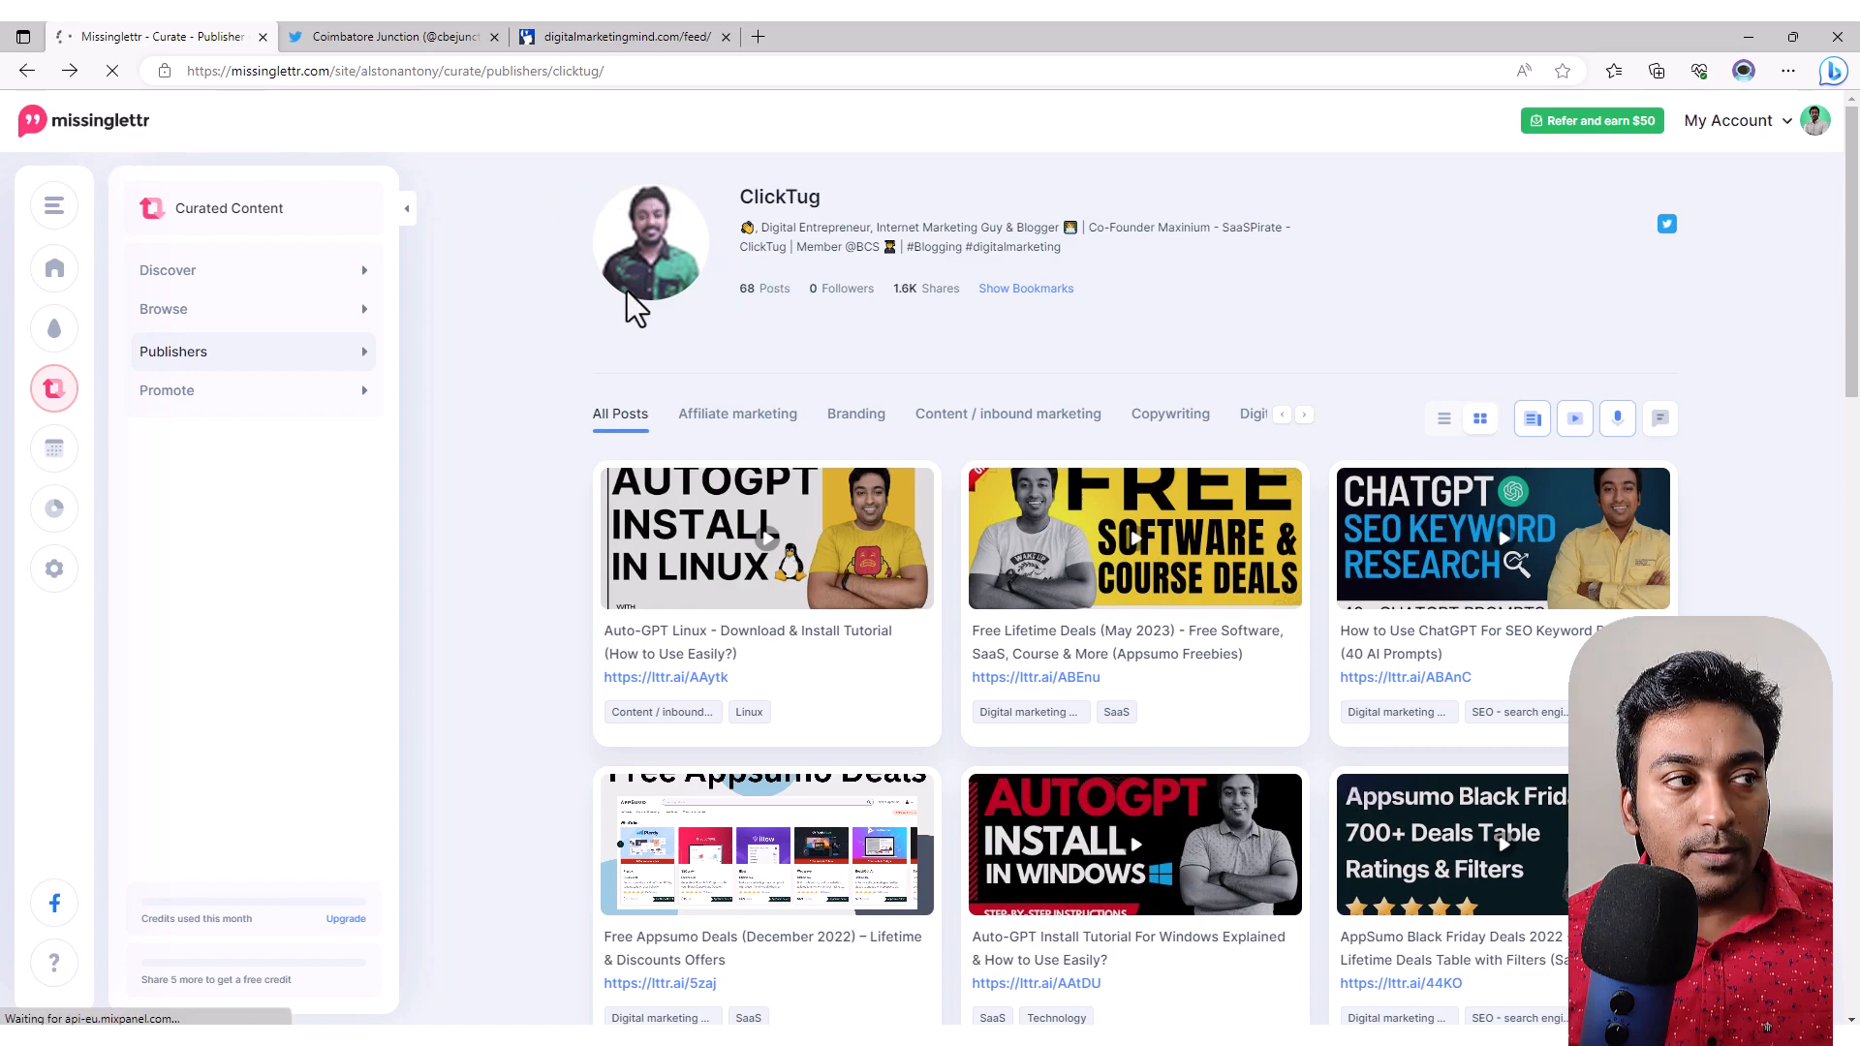
{"action": "left_click", "coordinate": [279, 403]}
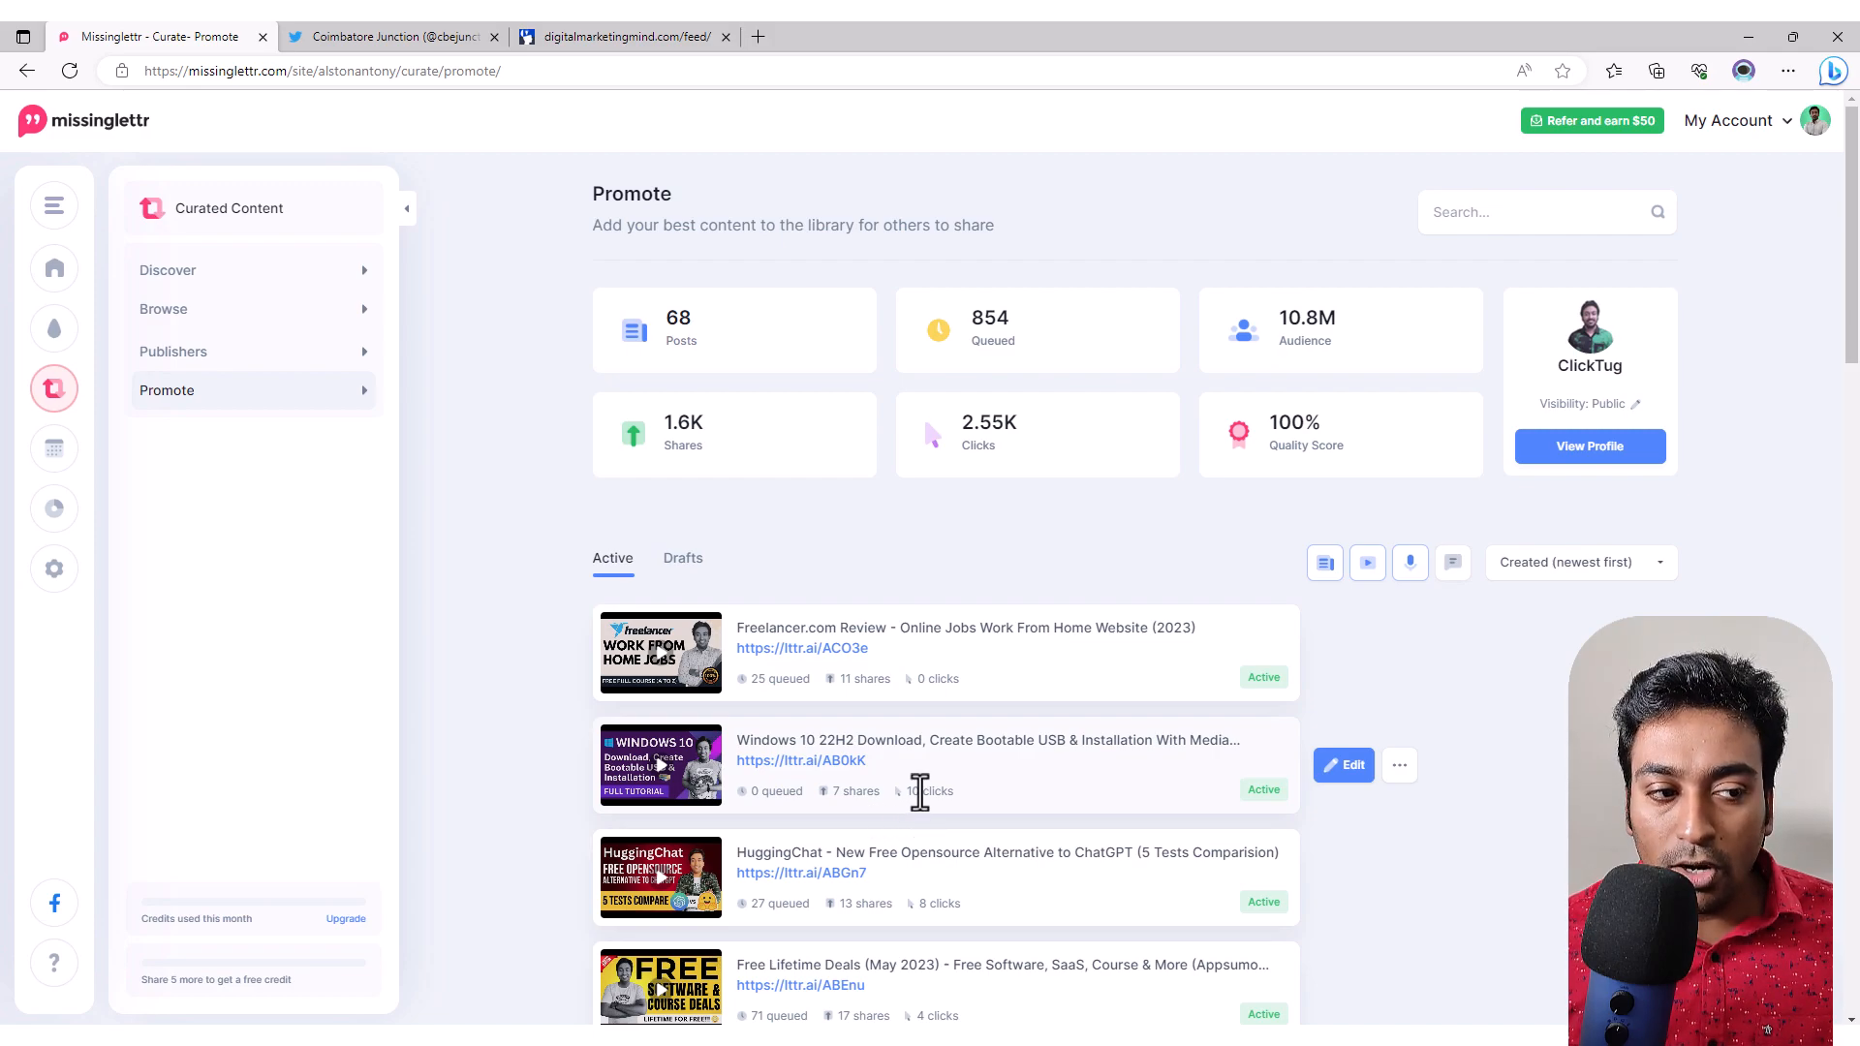
{"action": "scroll", "coordinate": [920, 790], "scroll_direction": "down", "scroll_amount": 1}
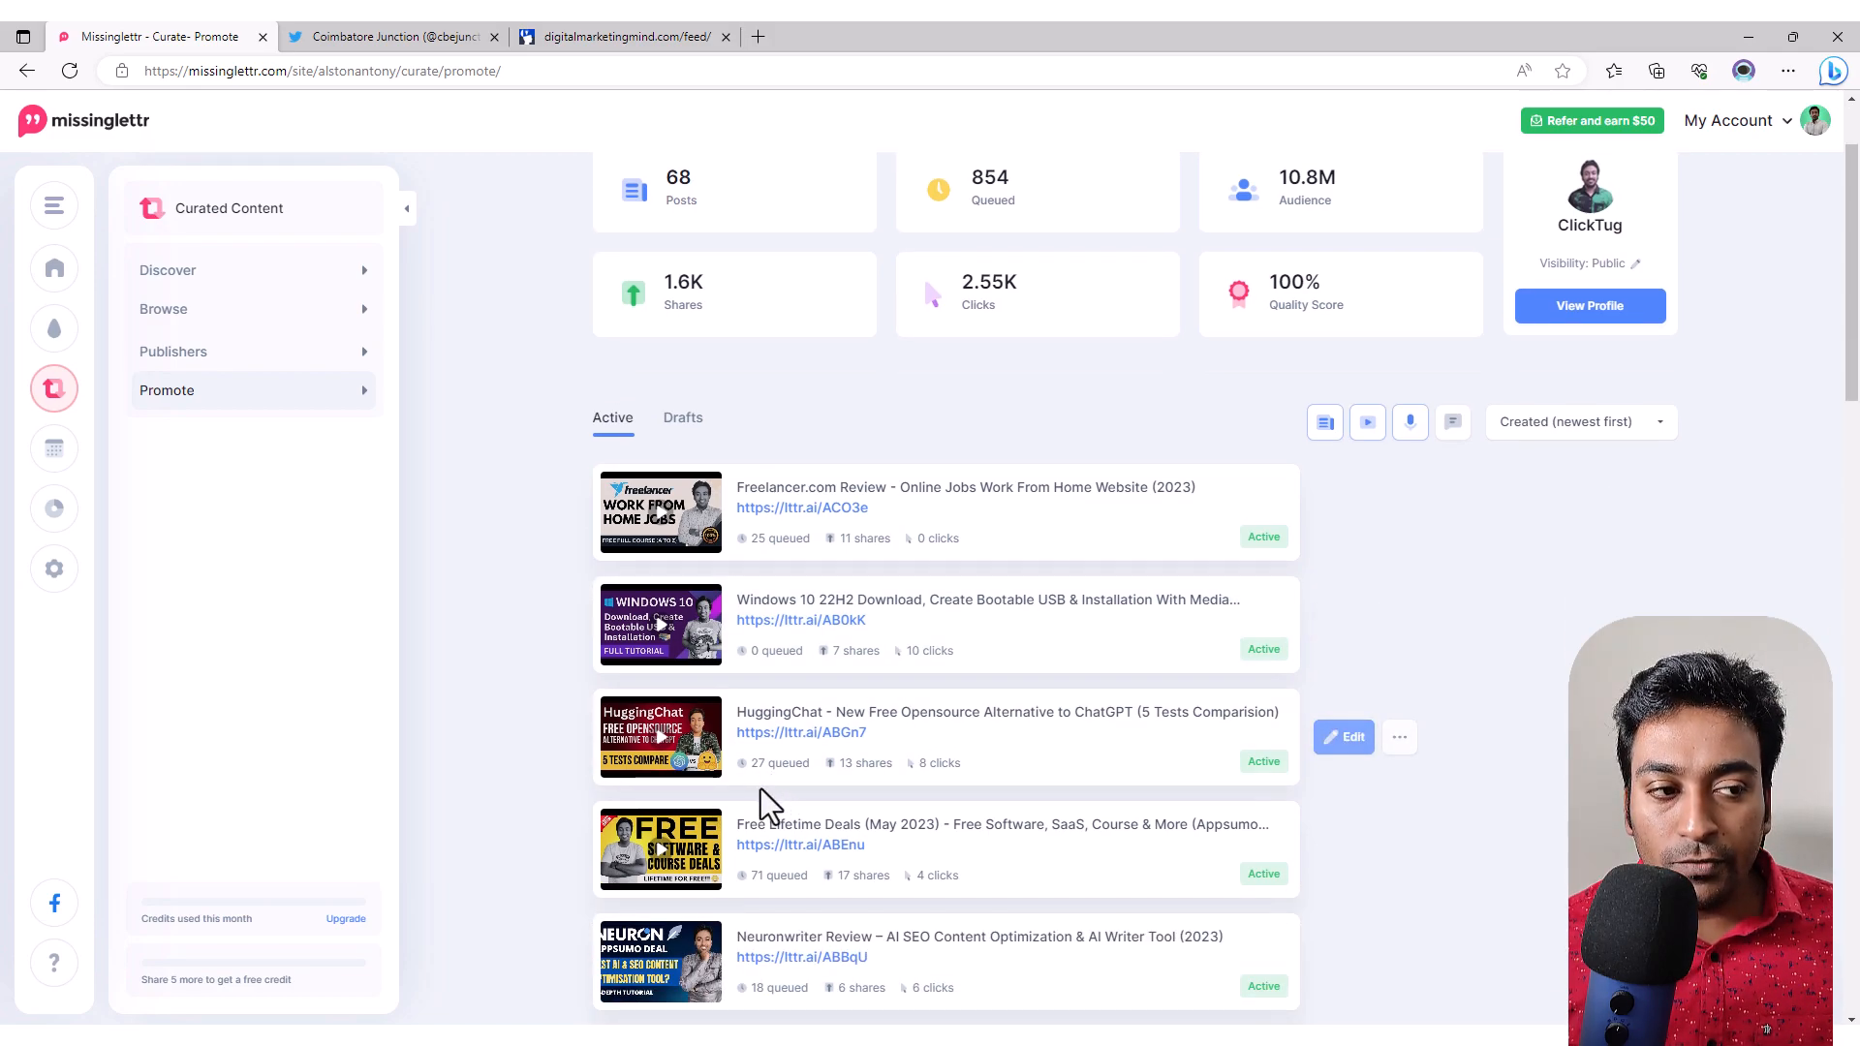
{"action": "scroll", "coordinate": [845, 775], "scroll_direction": "down", "scroll_amount": 1}
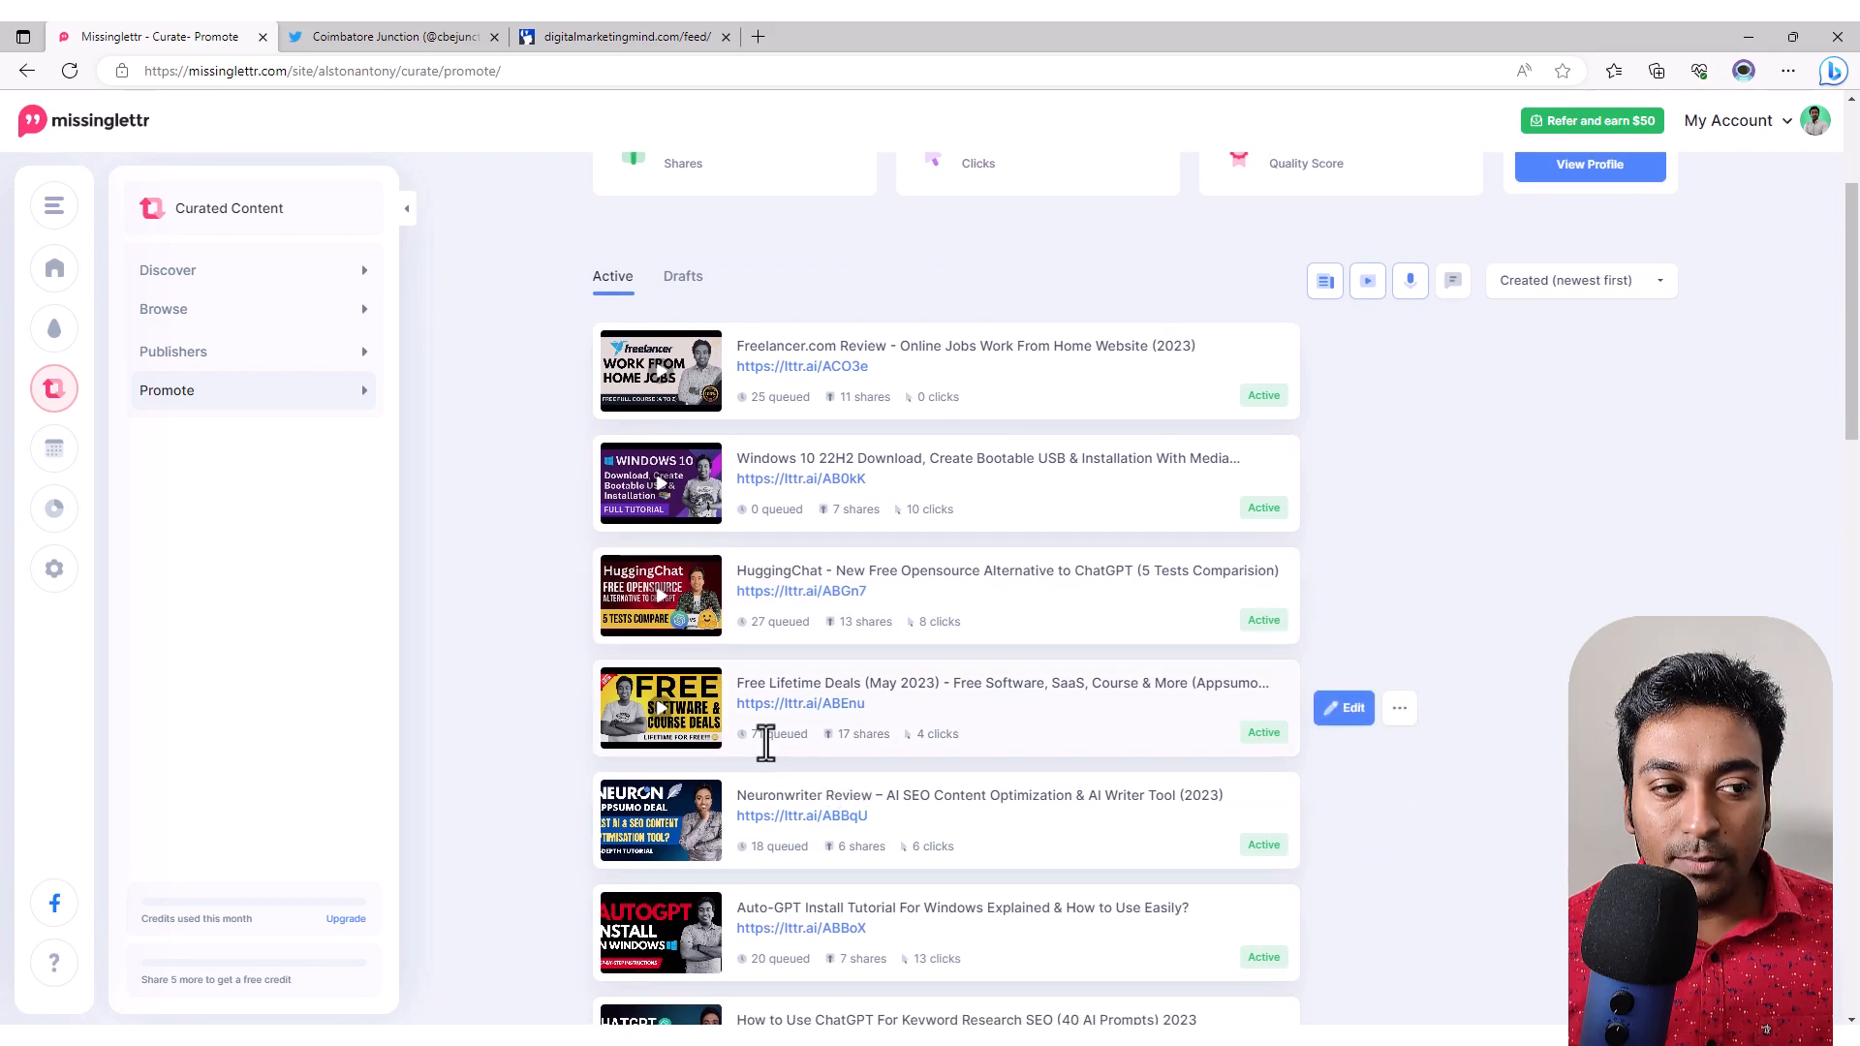
{"action": "scroll", "coordinate": [770, 741], "scroll_direction": "down", "scroll_amount": 1}
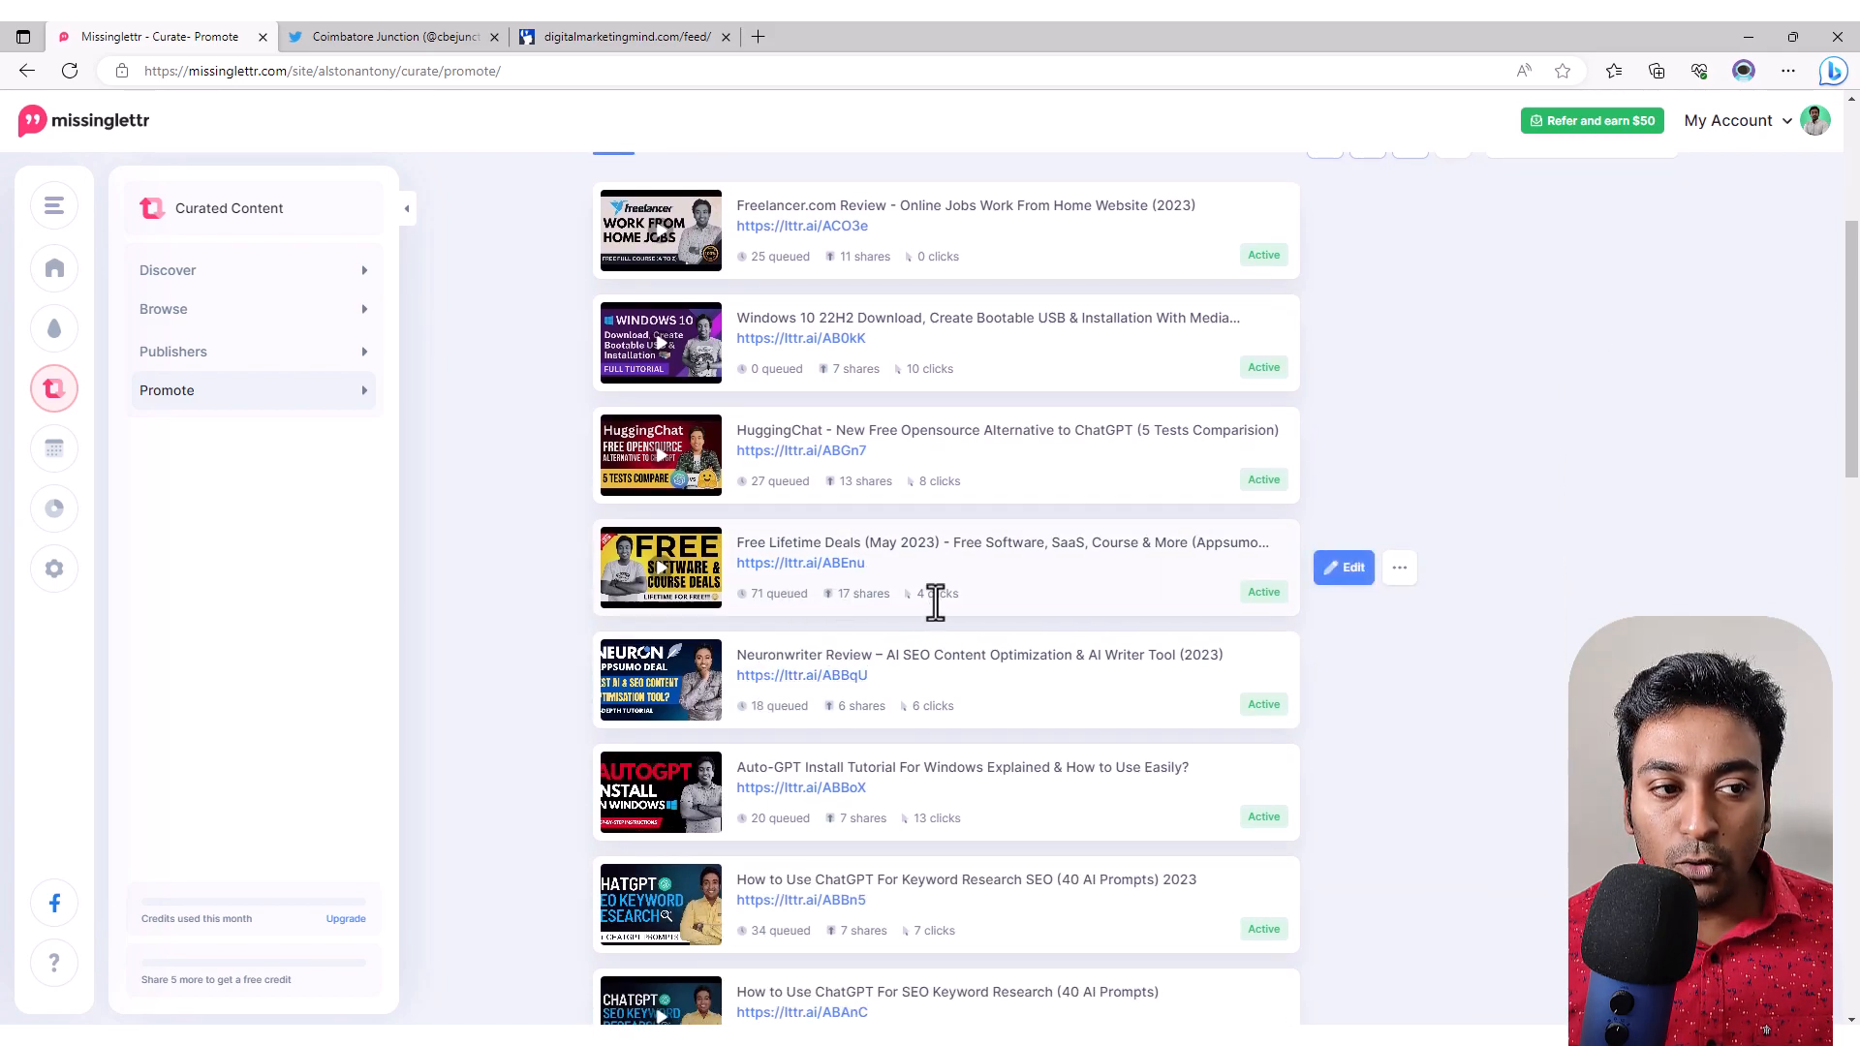
{"action": "scroll", "coordinate": [936, 601], "scroll_direction": "down", "scroll_amount": 2}
{"action": "scroll", "coordinate": [936, 602], "scroll_direction": "down", "scroll_amount": 2}
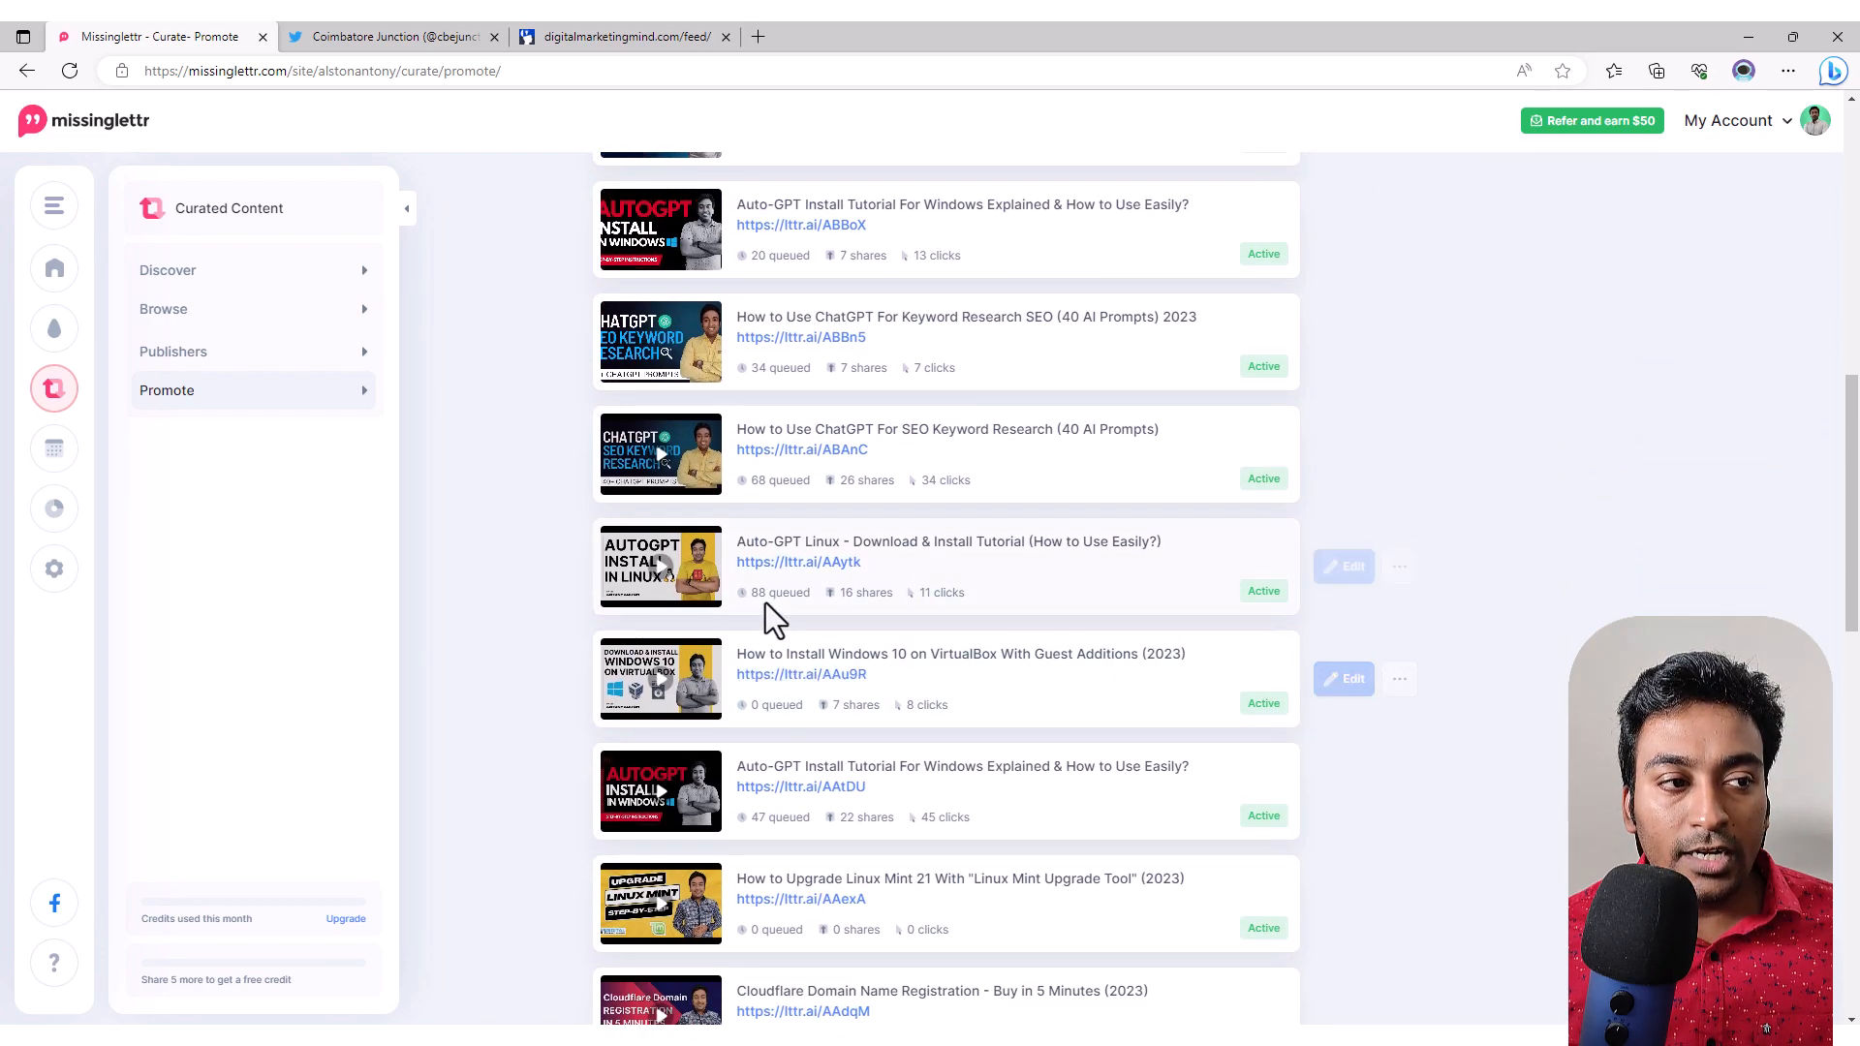
{"action": "scroll", "coordinate": [960, 620], "scroll_direction": "down", "scroll_amount": 5}
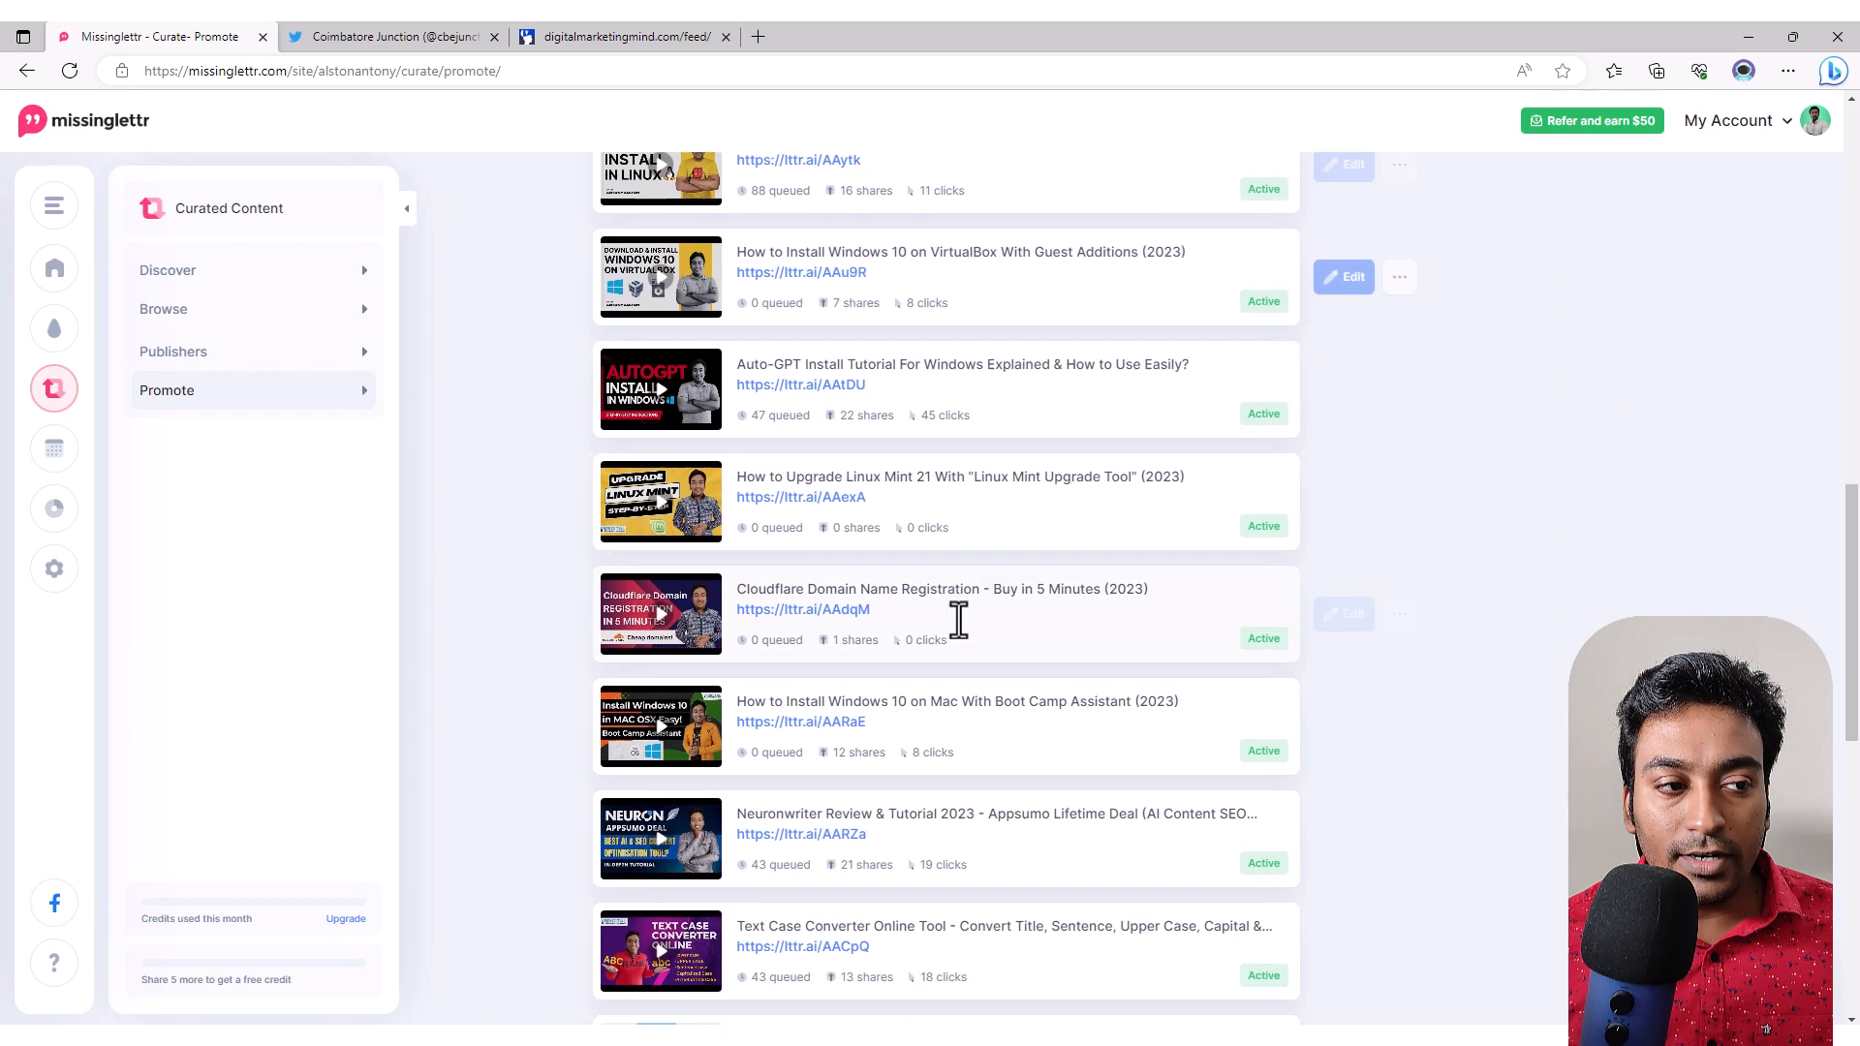
{"action": "scroll", "coordinate": [806, 775], "scroll_direction": "down", "scroll_amount": 4}
{"action": "scroll", "coordinate": [874, 615], "scroll_direction": "up", "scroll_amount": 15}
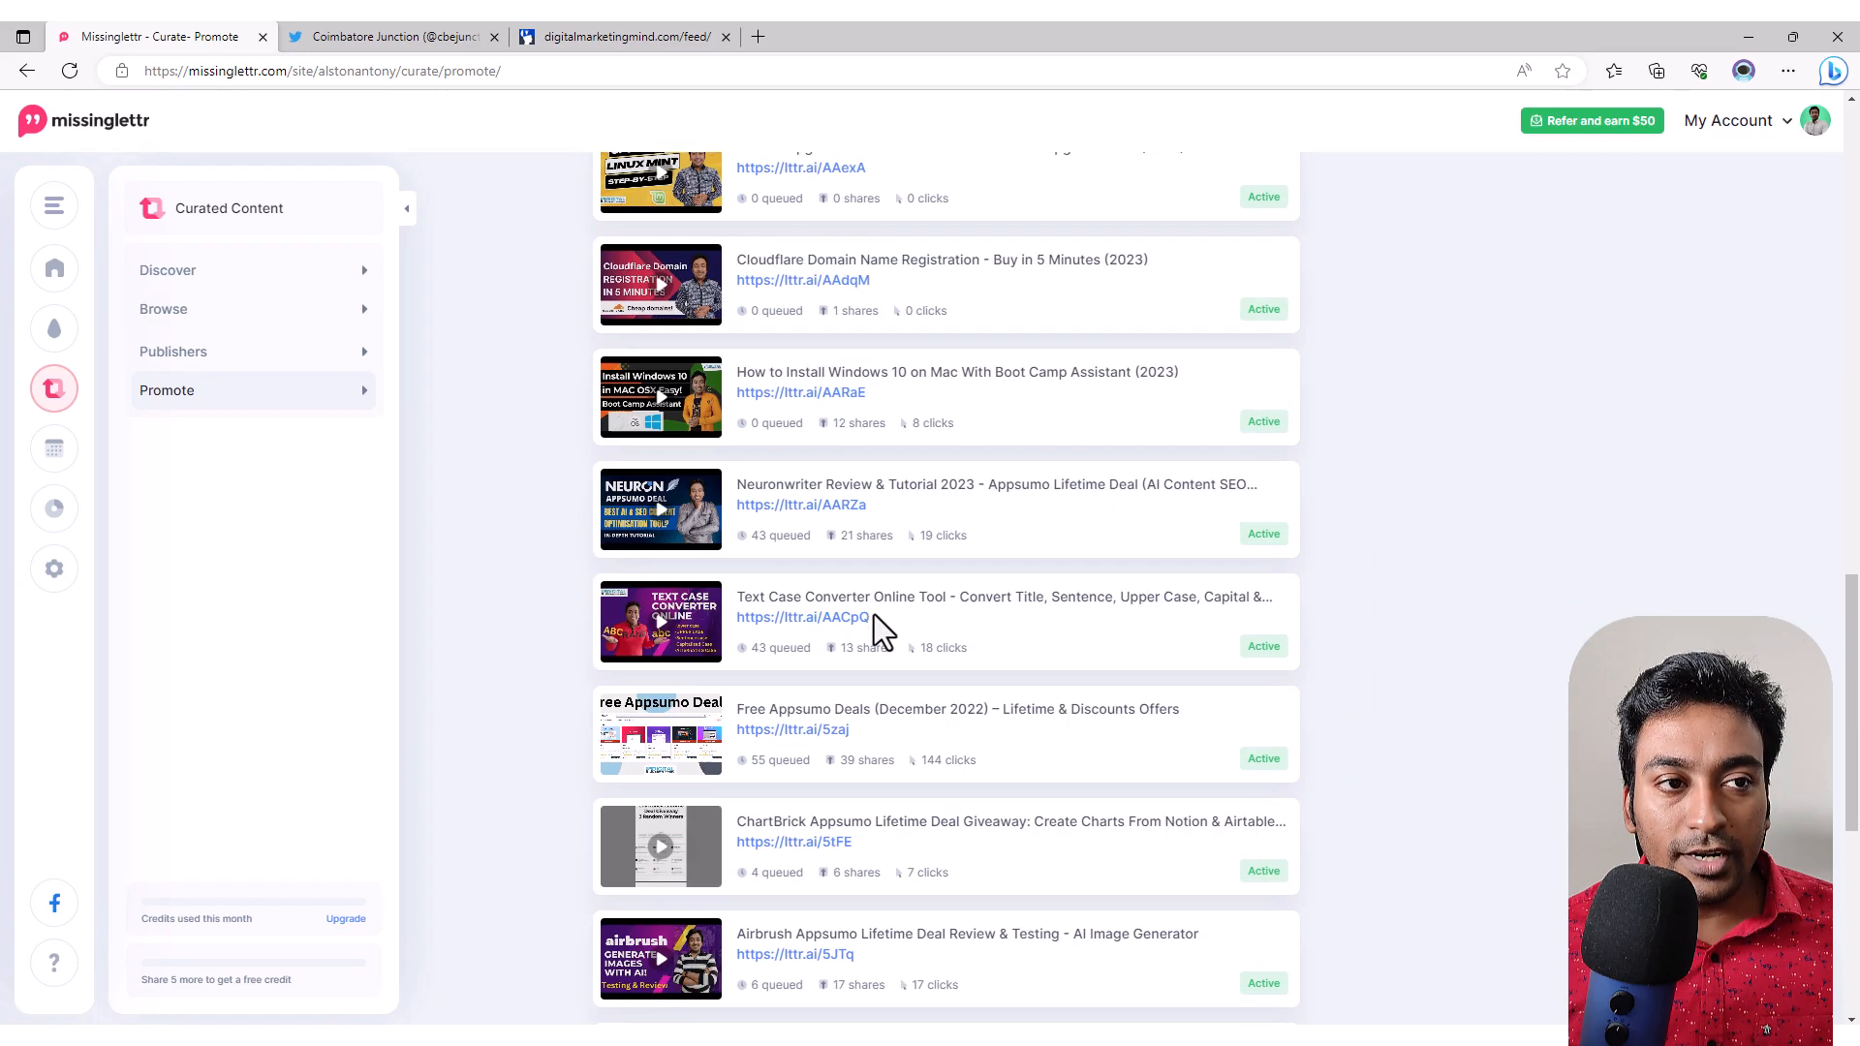
{"action": "scroll", "coordinate": [876, 614], "scroll_direction": "up", "scroll_amount": 2}
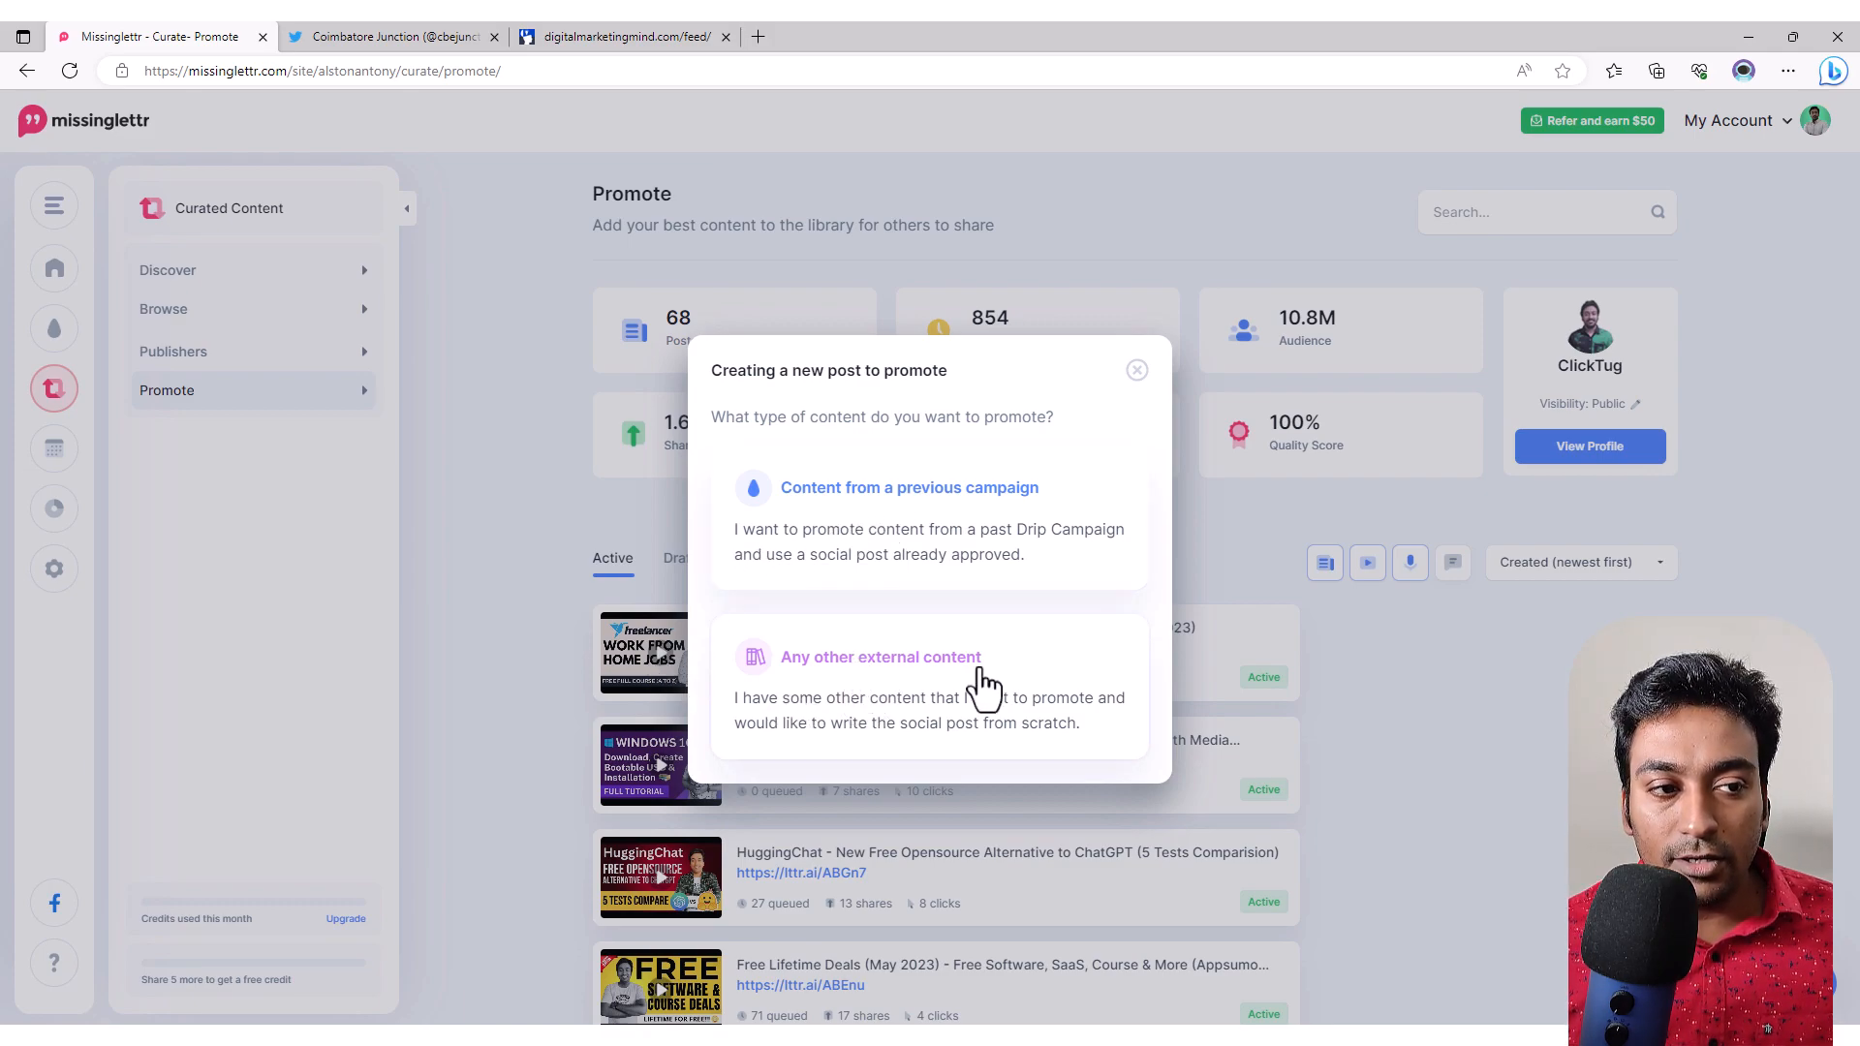
Step: Check the previous-campaign option for a new post to promote, and start a post from other external content instead
{"action": "left_click", "coordinate": [964, 502]}
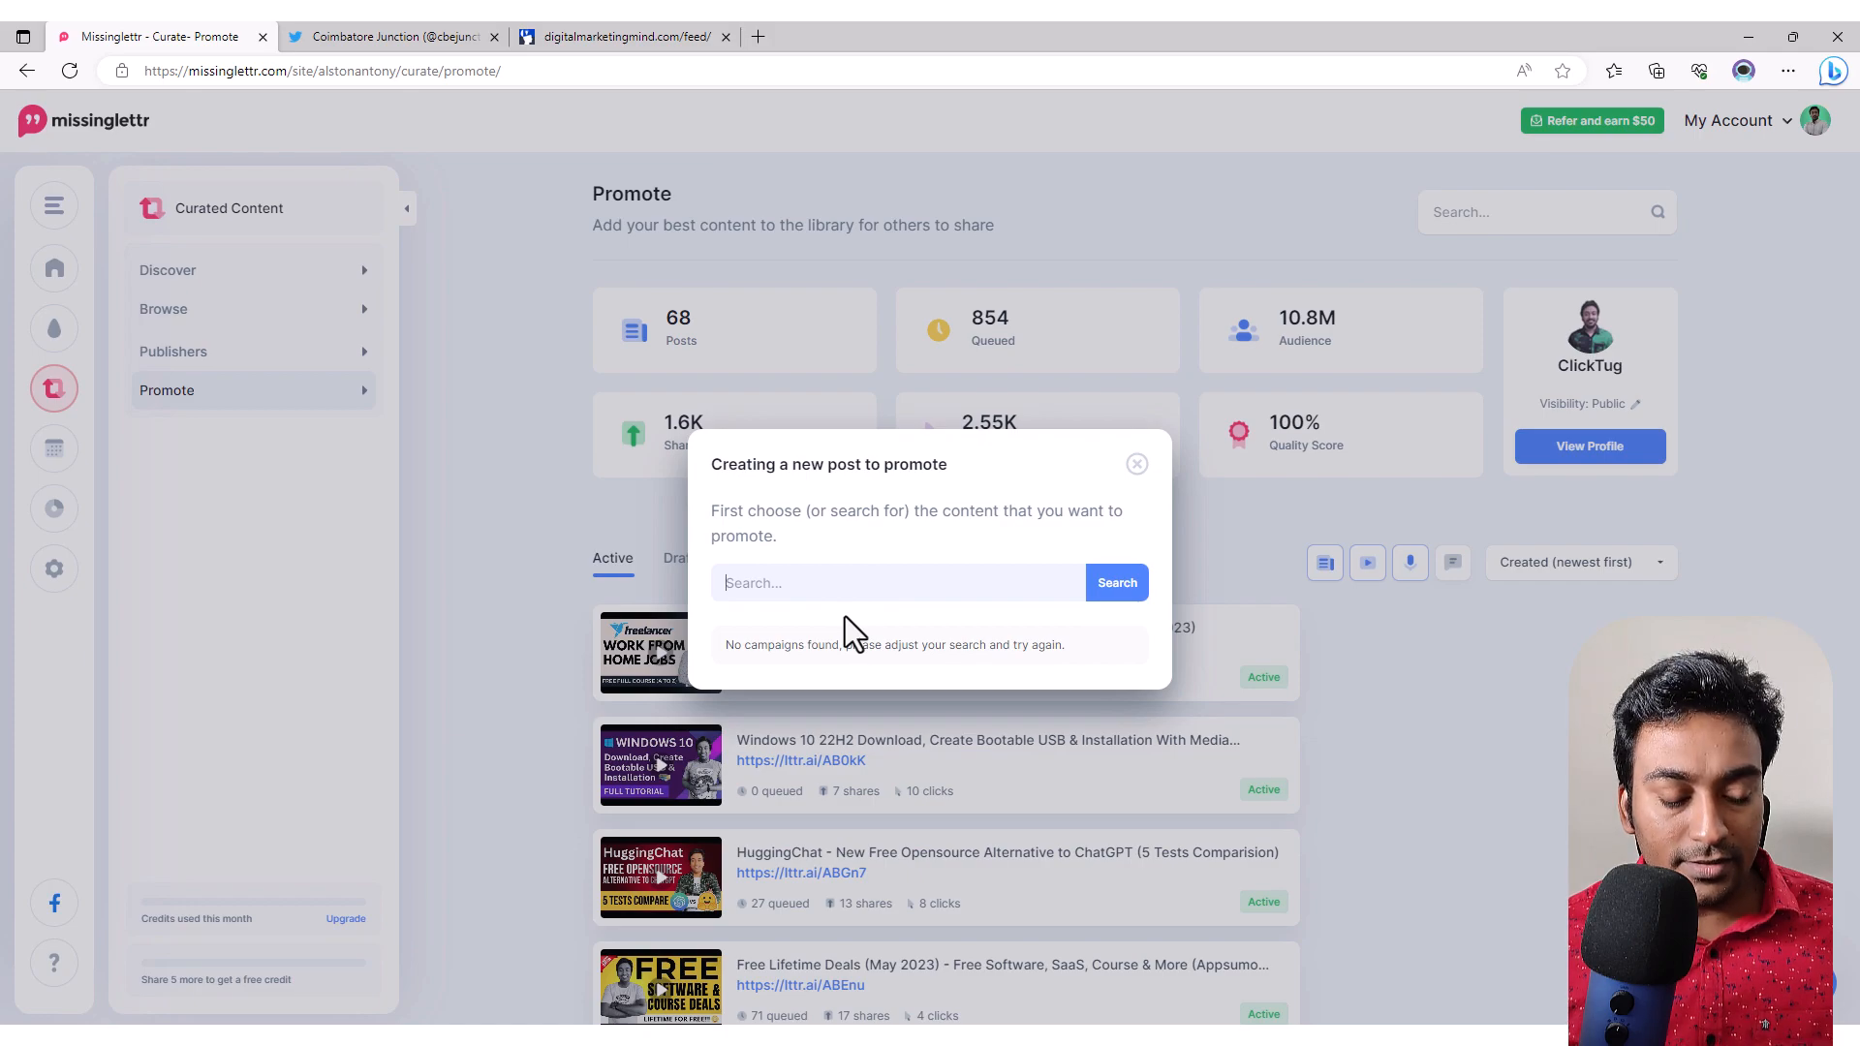
{"action": "left_click", "coordinate": [1137, 465]}
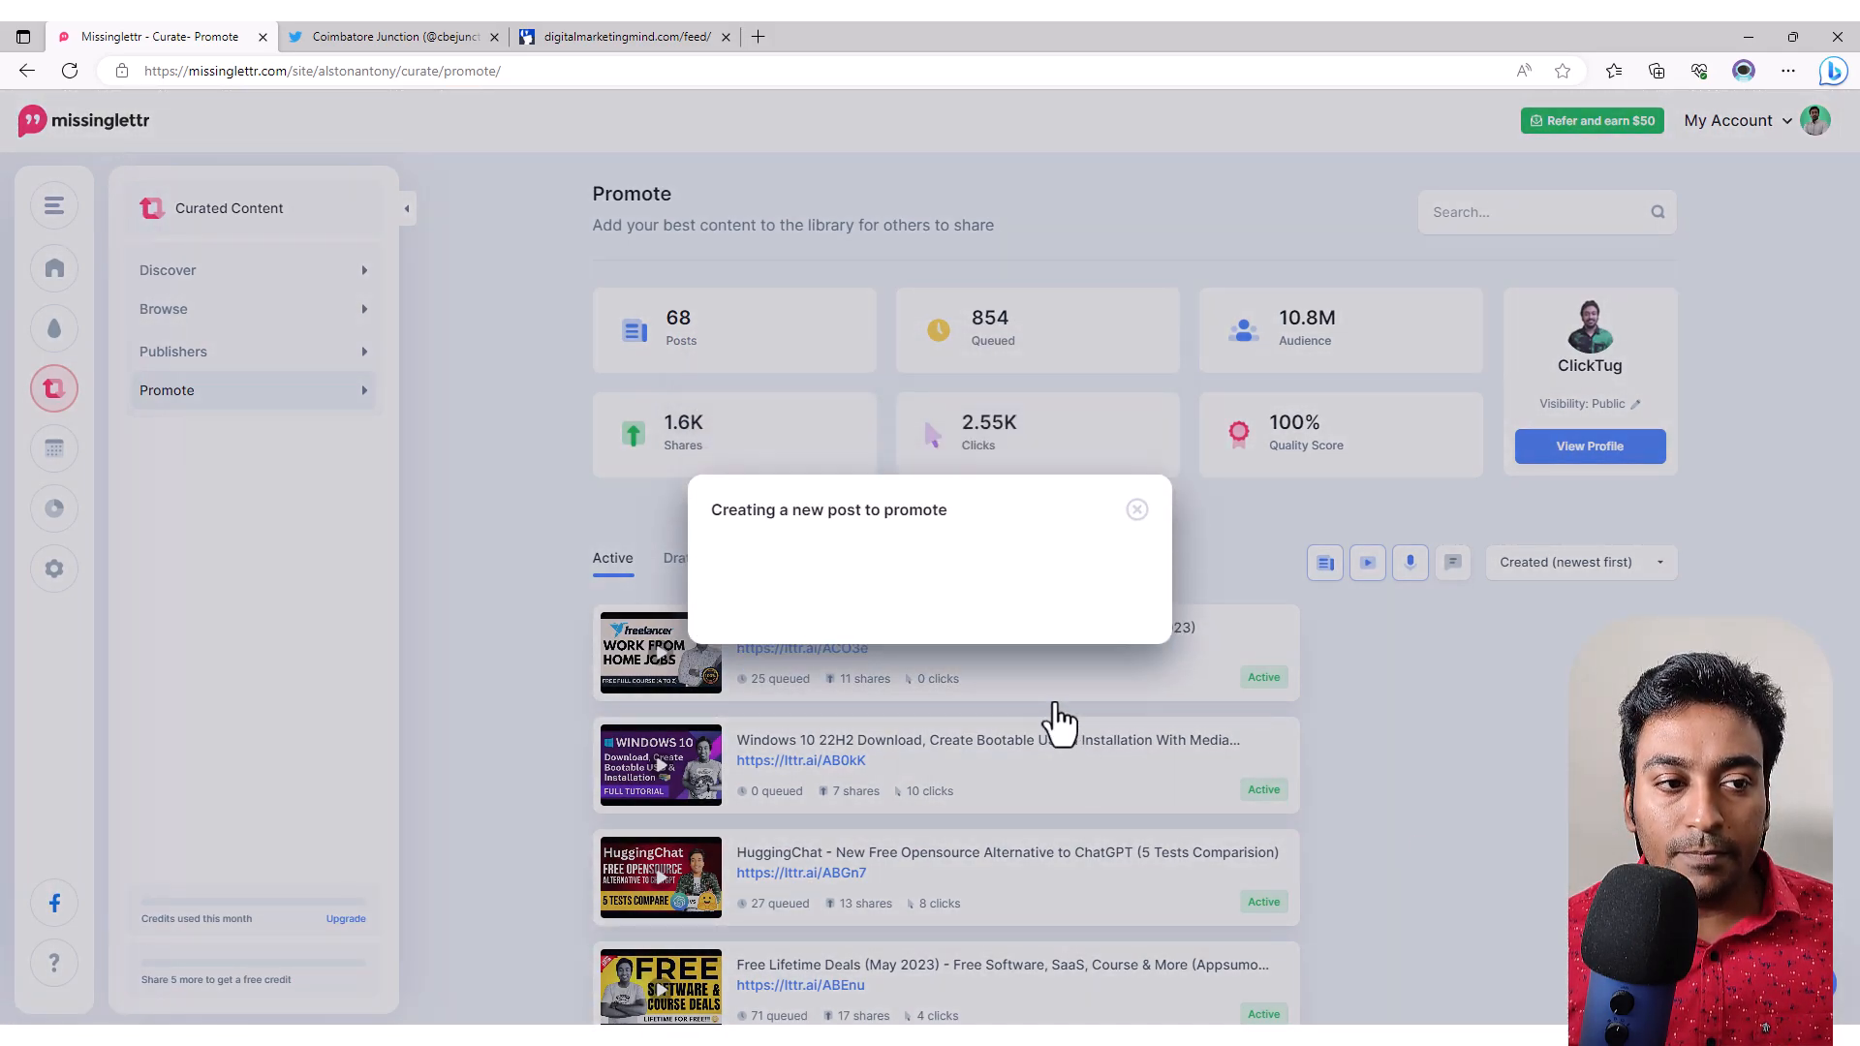
{"action": "left_click", "coordinate": [876, 661]}
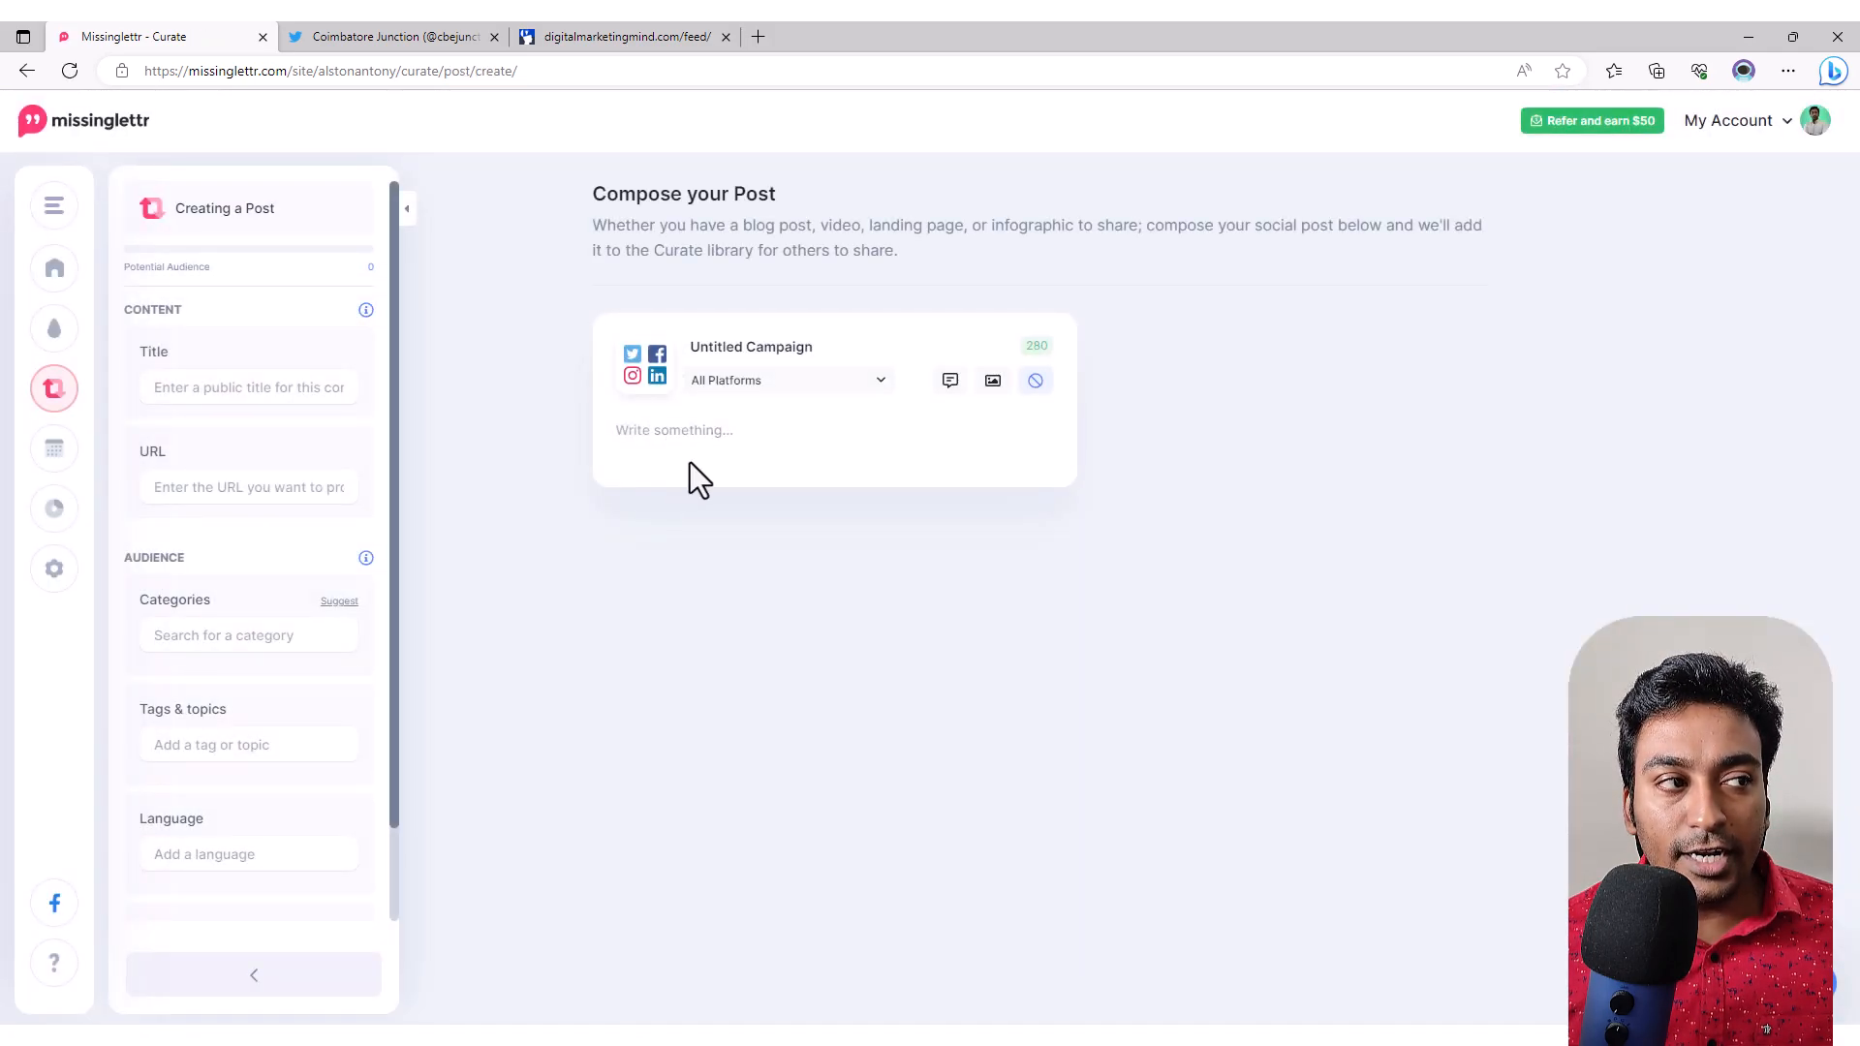
Step: Look over the new post's title, URL, category, tag and language fields, including the available category and language choices
{"action": "left_click", "coordinate": [155, 389]}
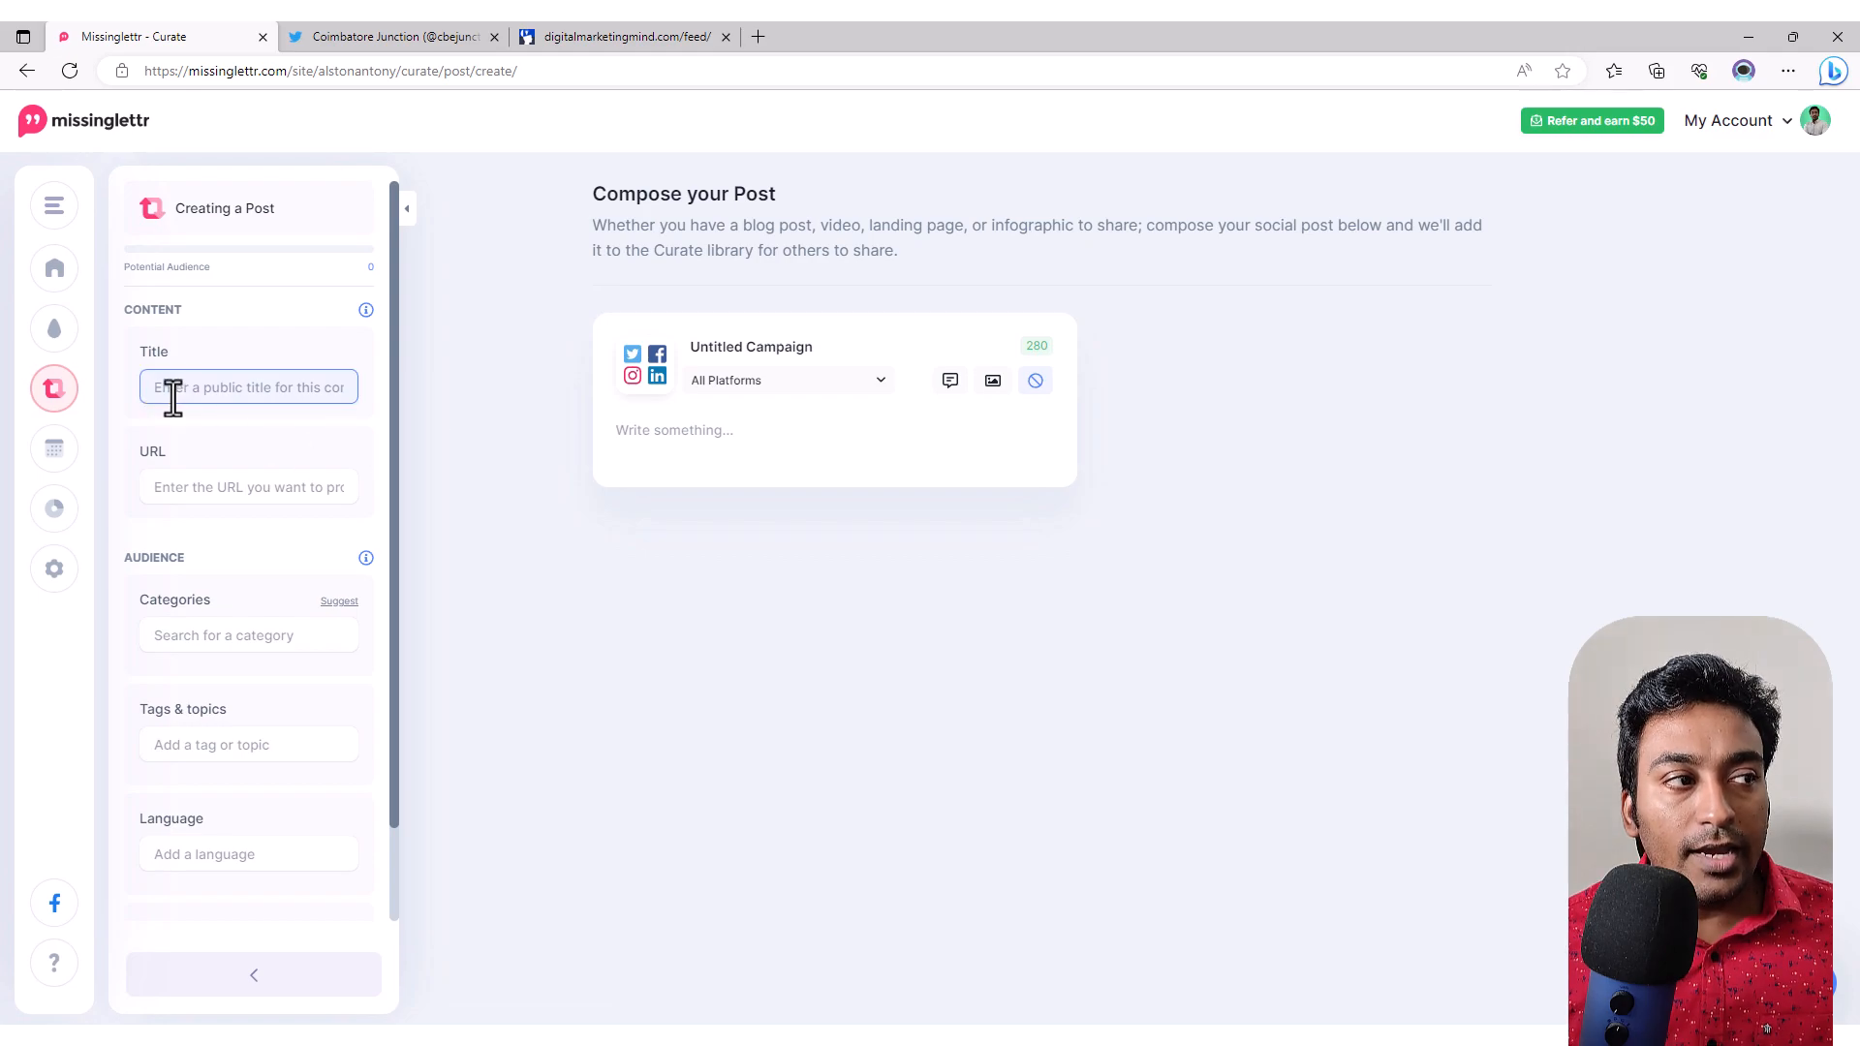
{"action": "left_click", "coordinate": [248, 484]}
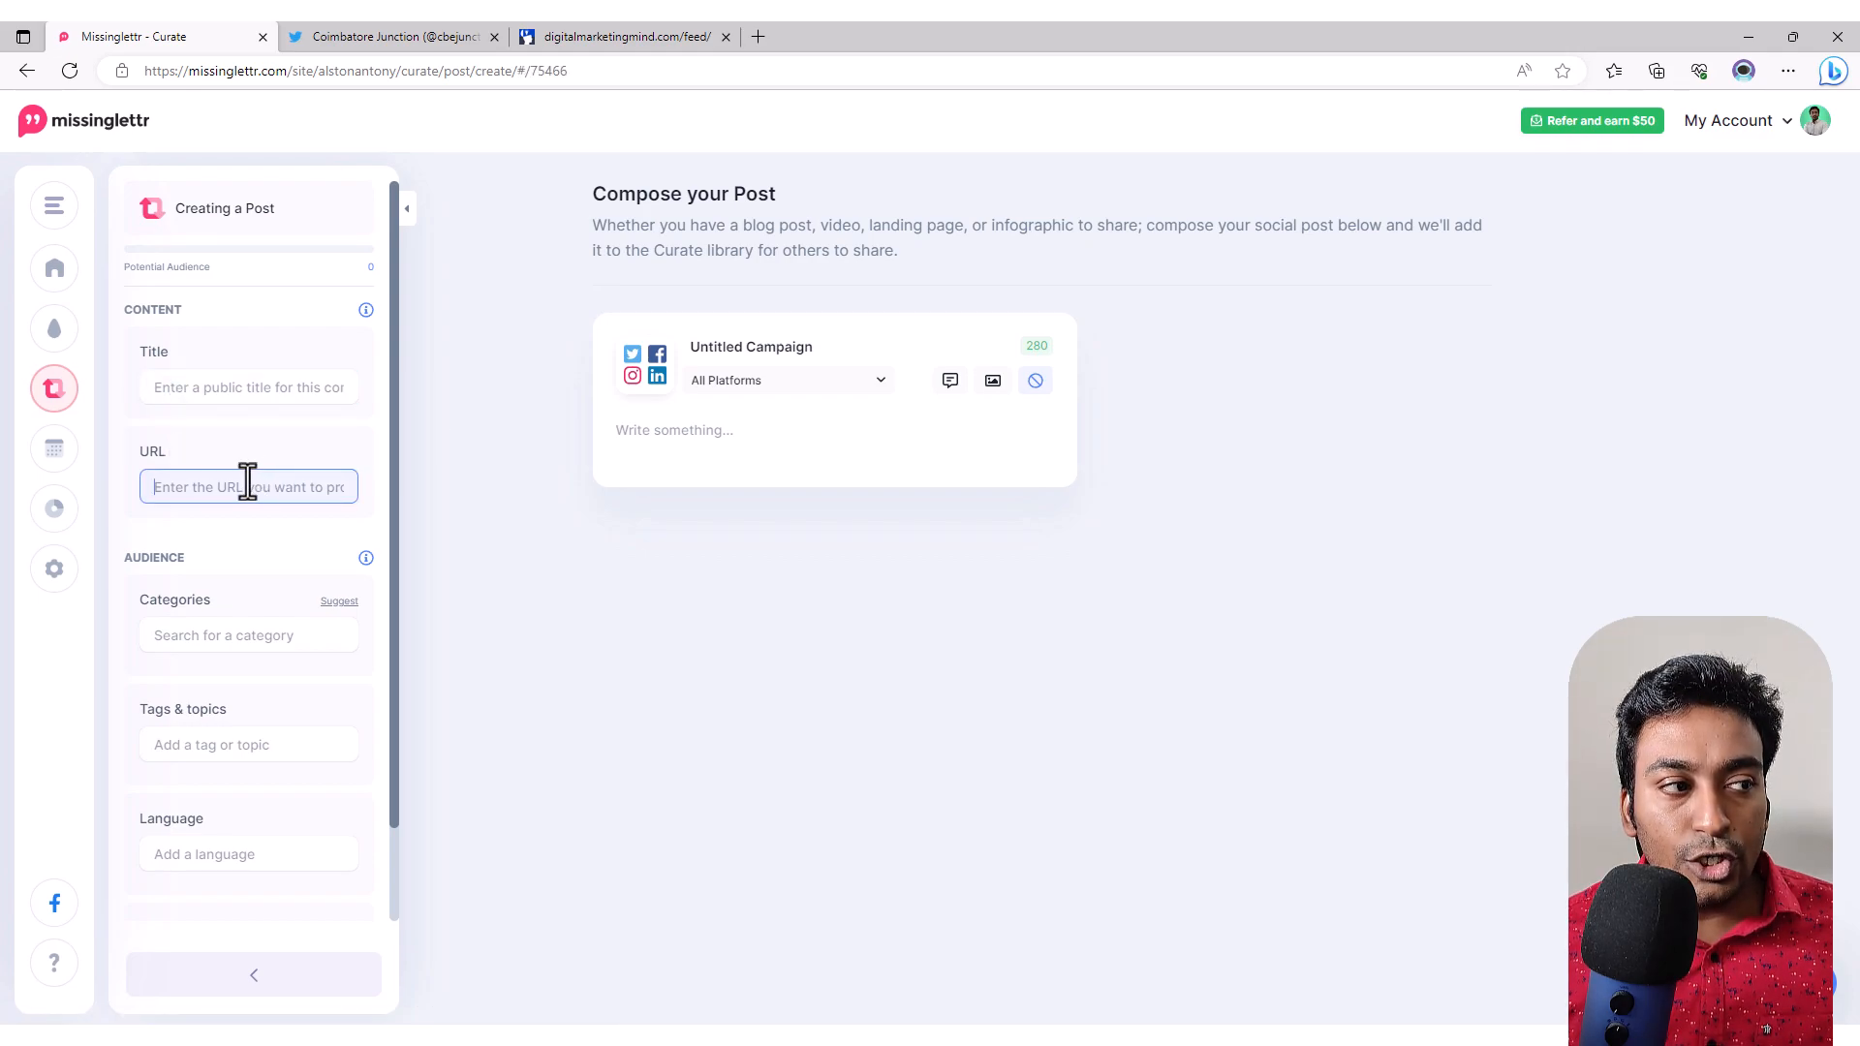
{"action": "left_click", "coordinate": [221, 635]}
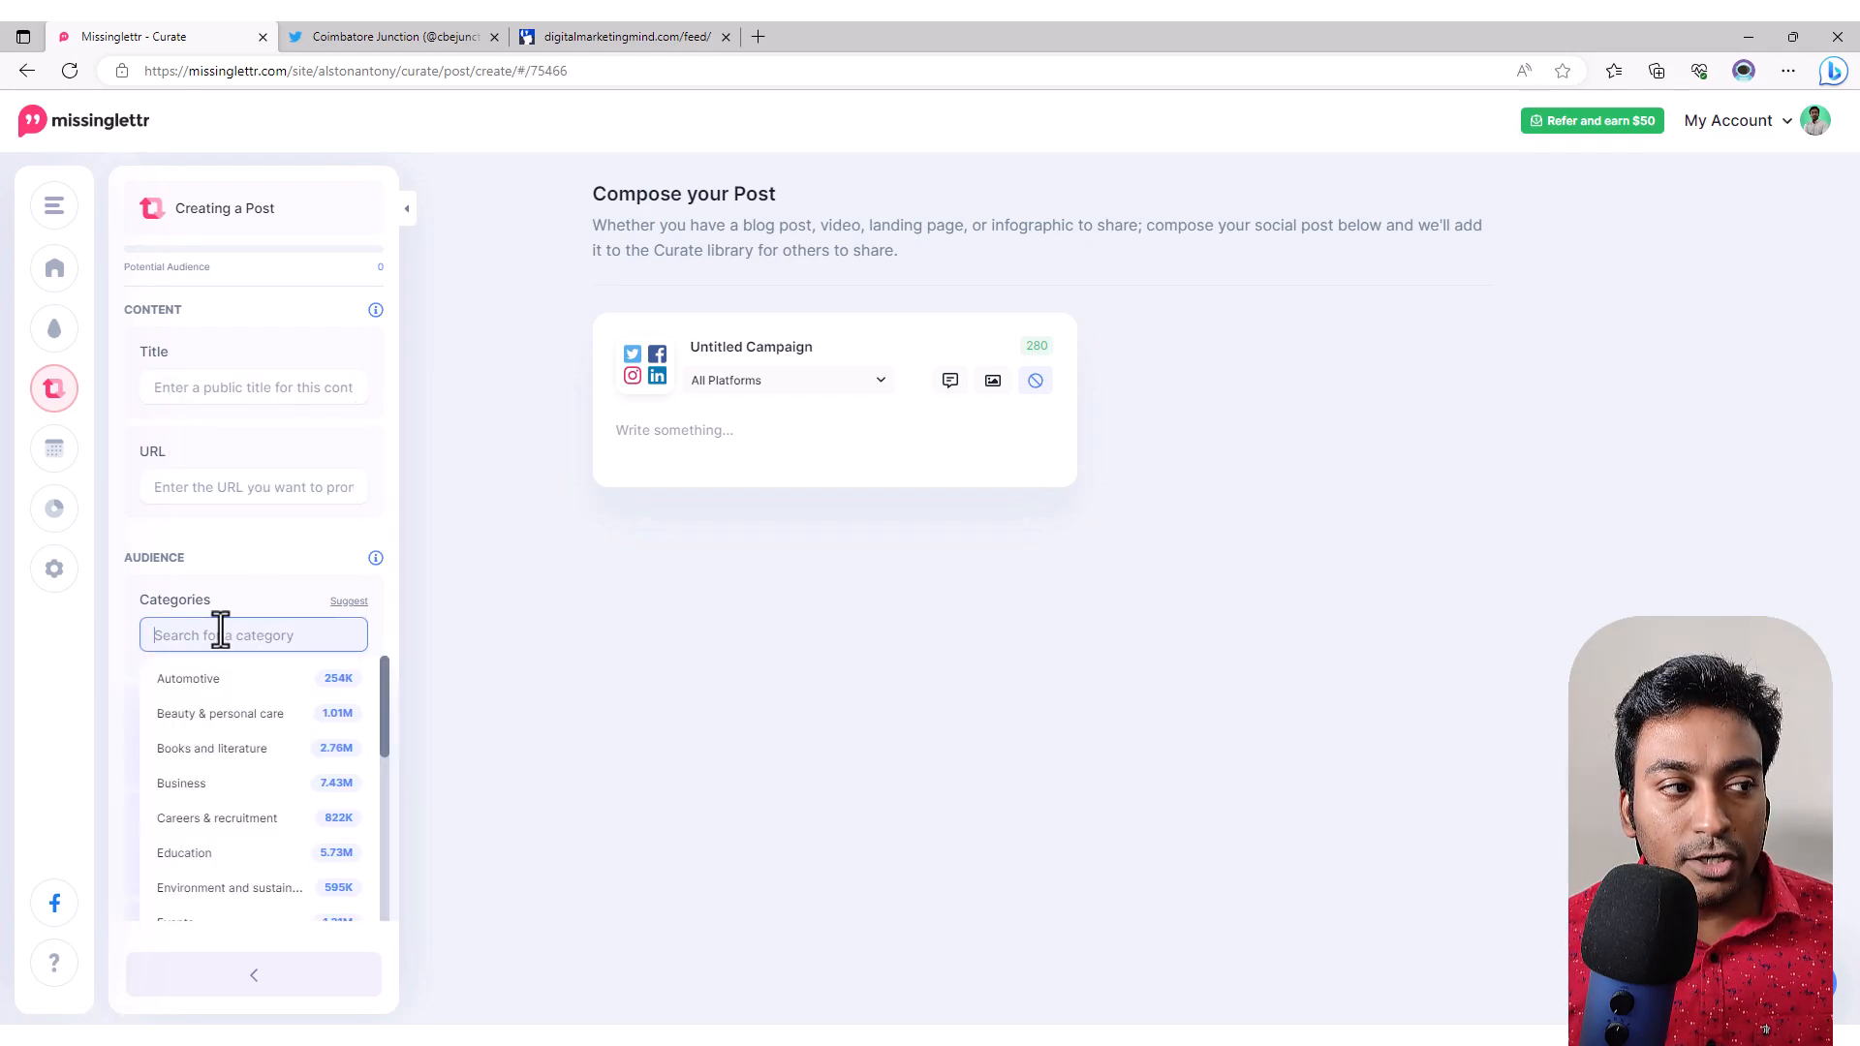
{"action": "left_click", "coordinate": [258, 585]}
{"action": "left_click", "coordinate": [217, 738]}
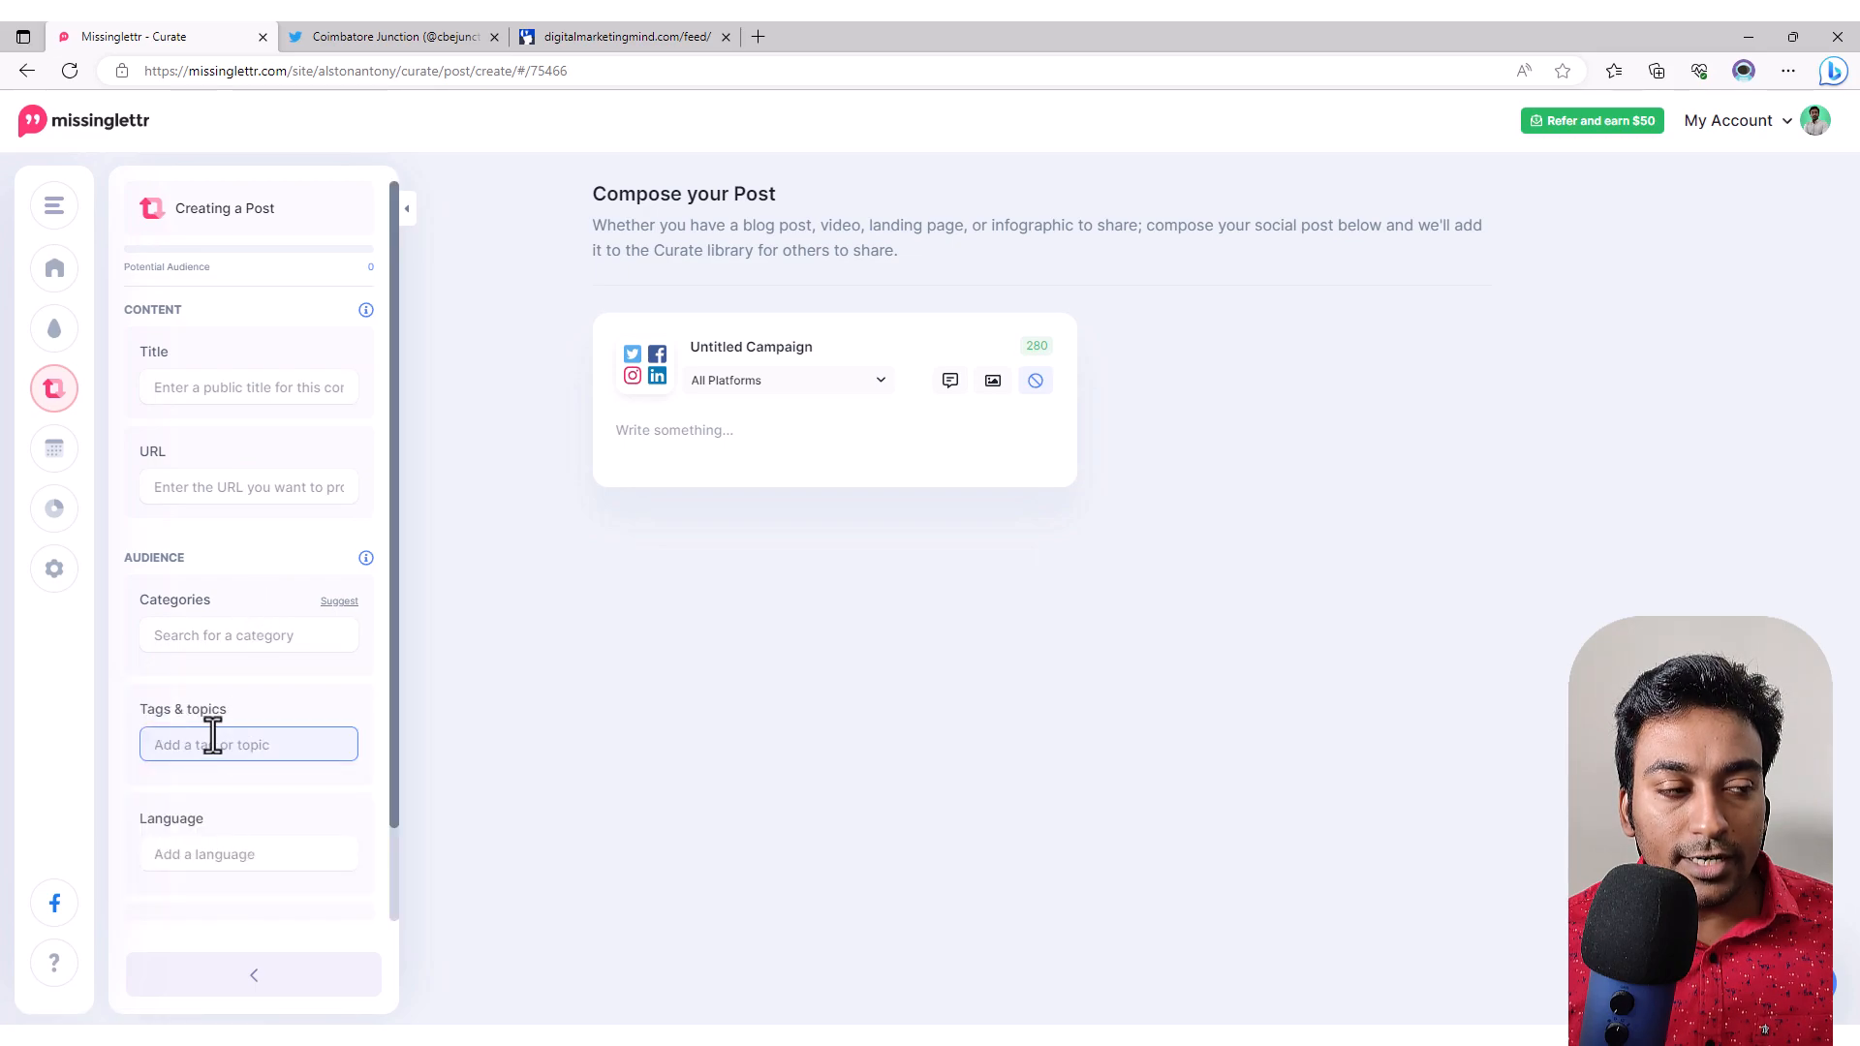
{"action": "left_click", "coordinate": [202, 699]}
{"action": "left_click", "coordinate": [157, 855]}
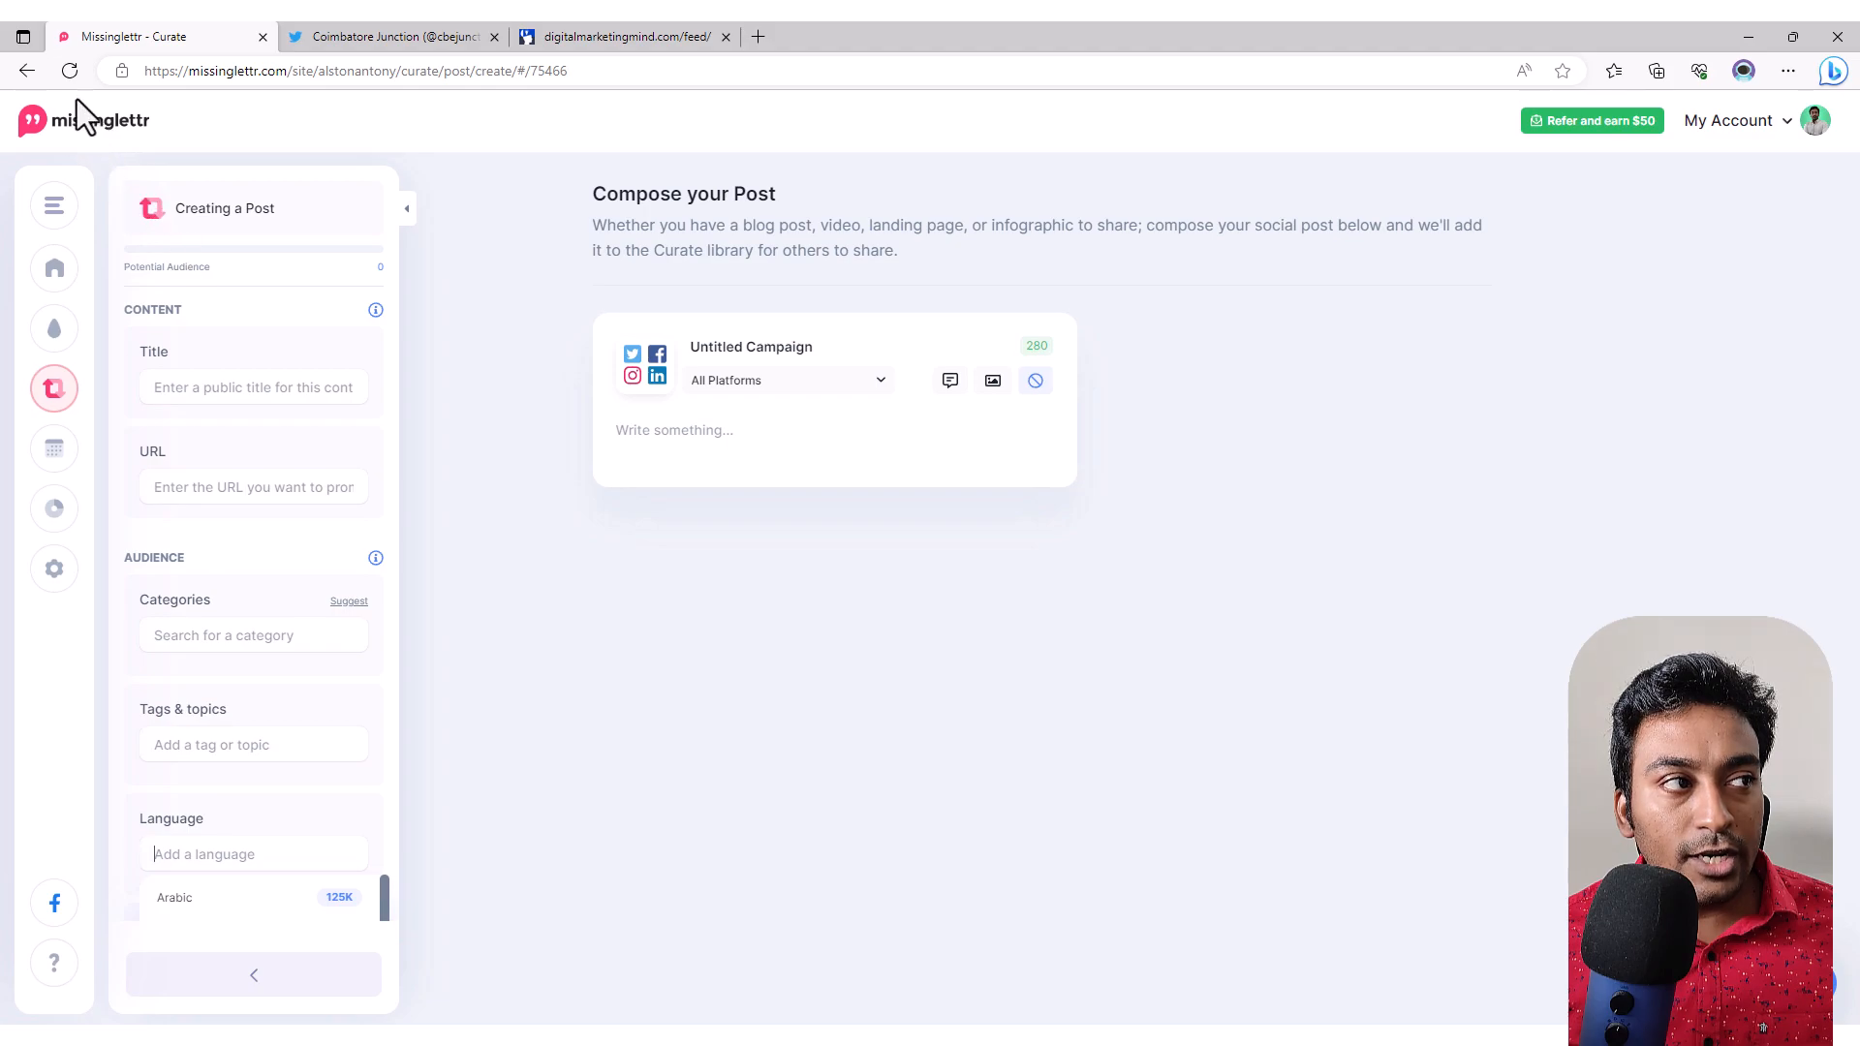
Step: Leave the post composer without filling it in and reopen Curate's Promote overview
{"action": "left_click", "coordinate": [25, 76]}
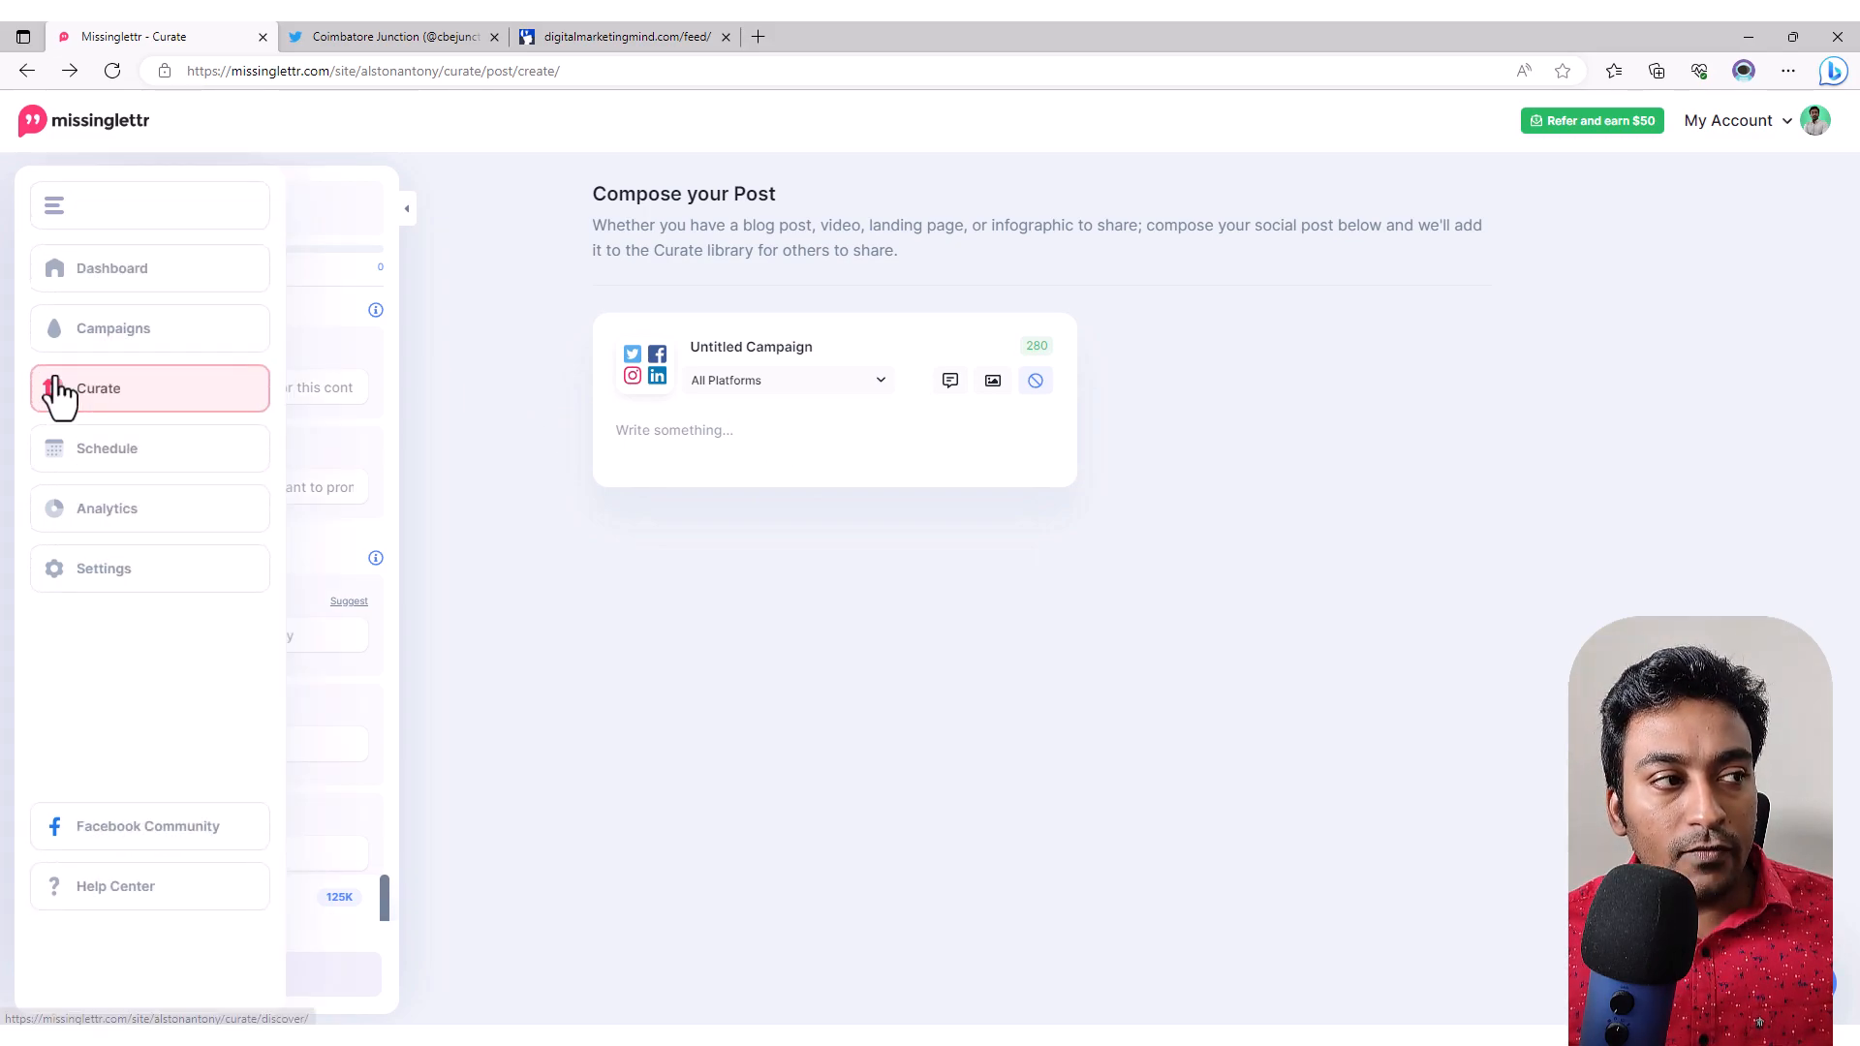
{"action": "left_click", "coordinate": [94, 415]}
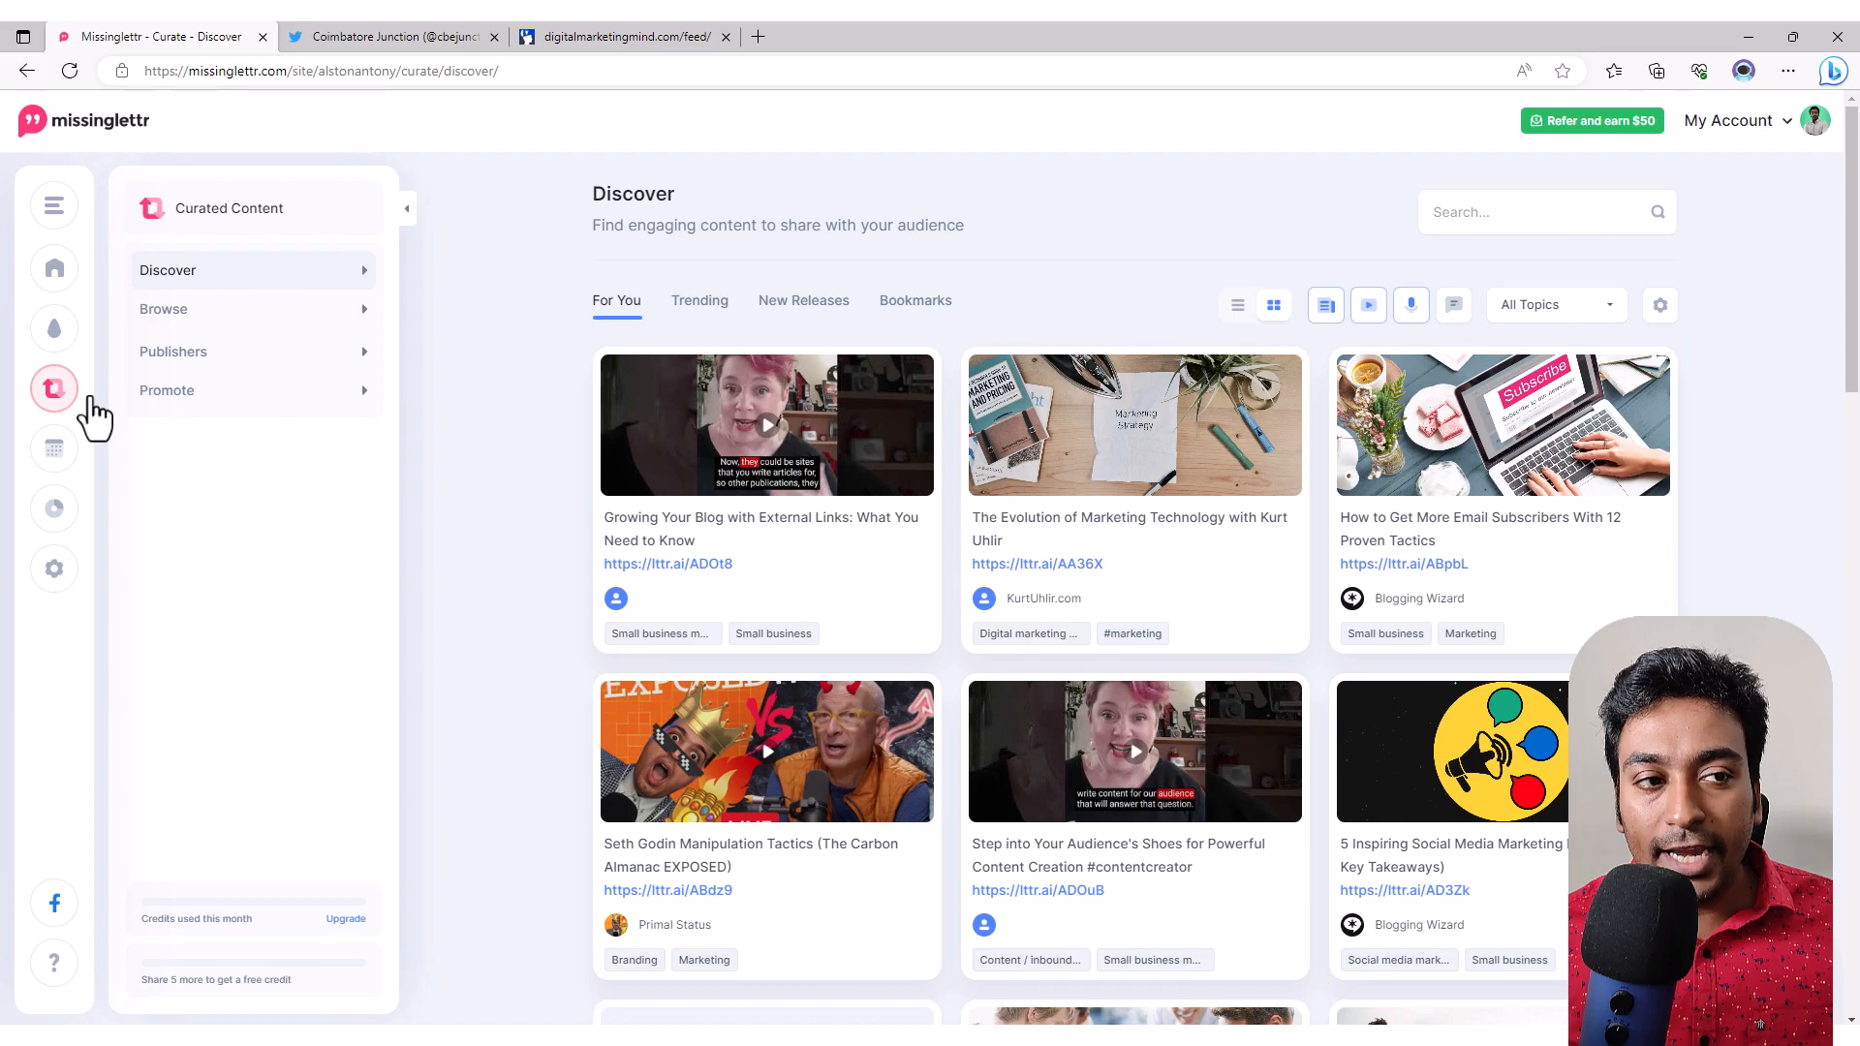
{"action": "left_click", "coordinate": [330, 407]}
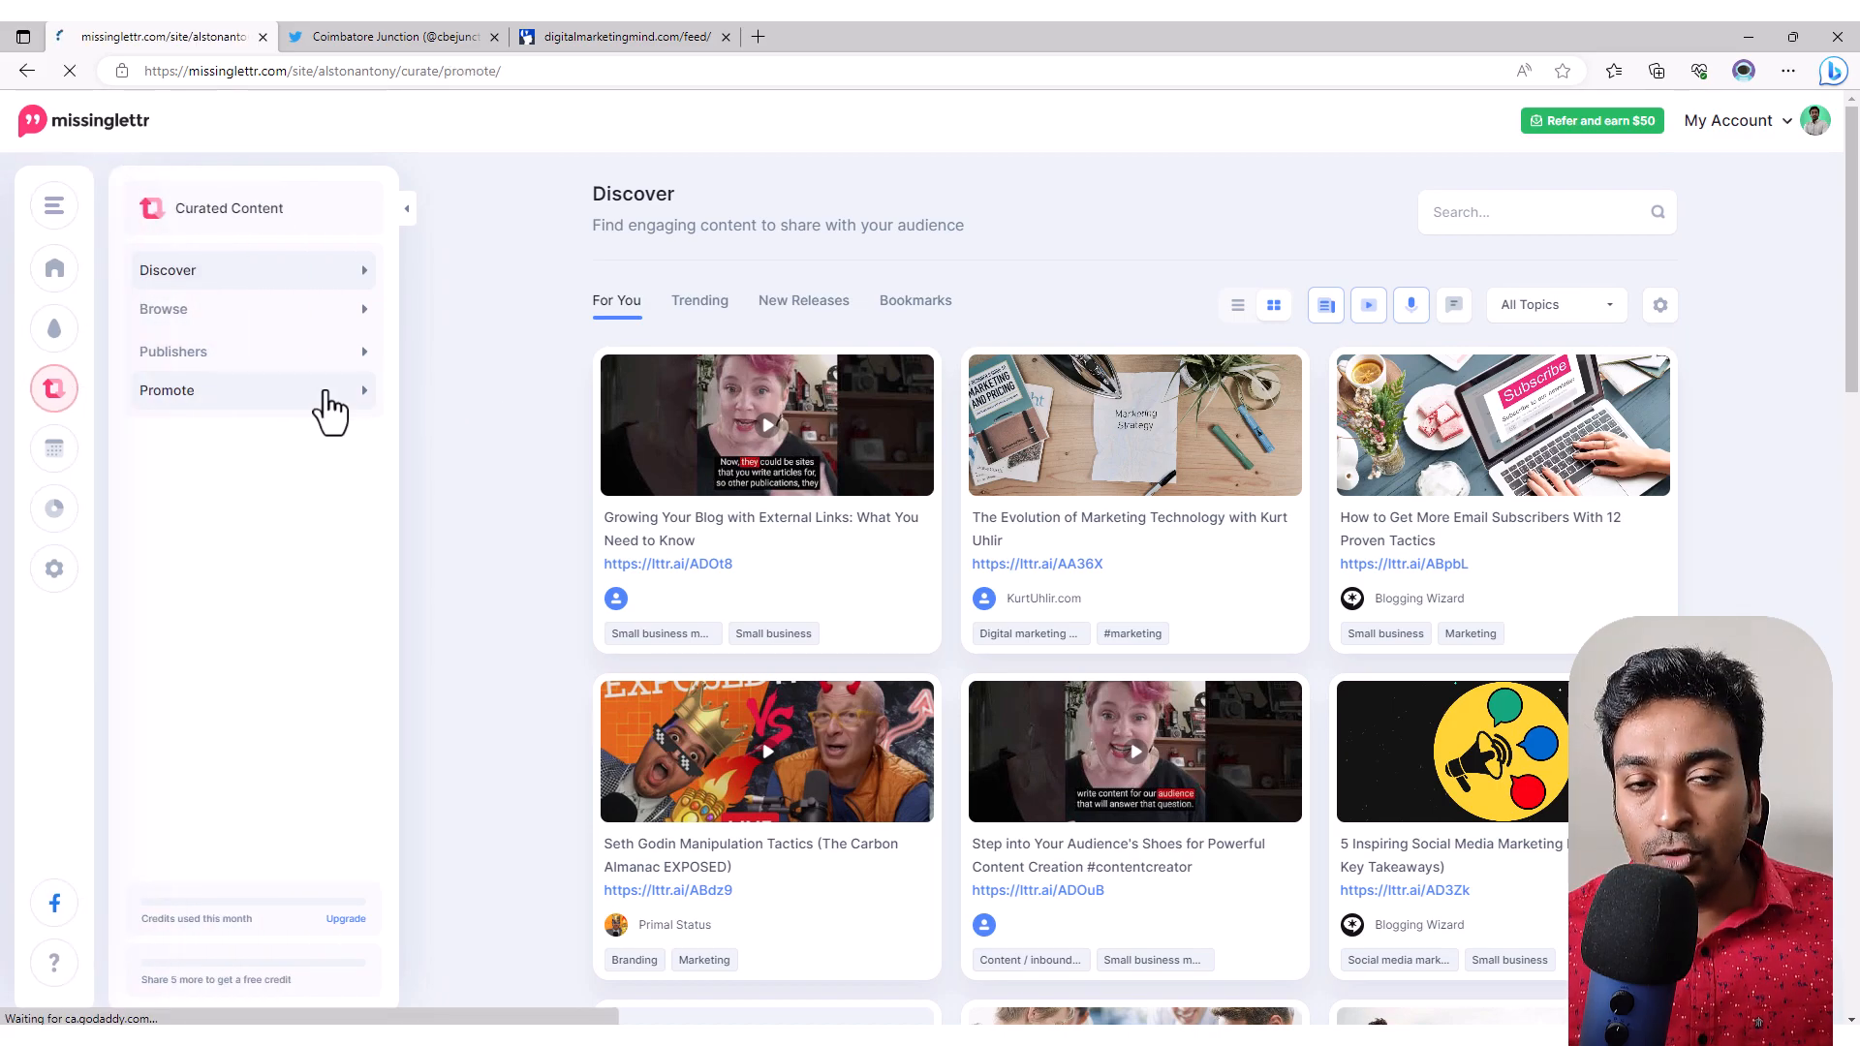
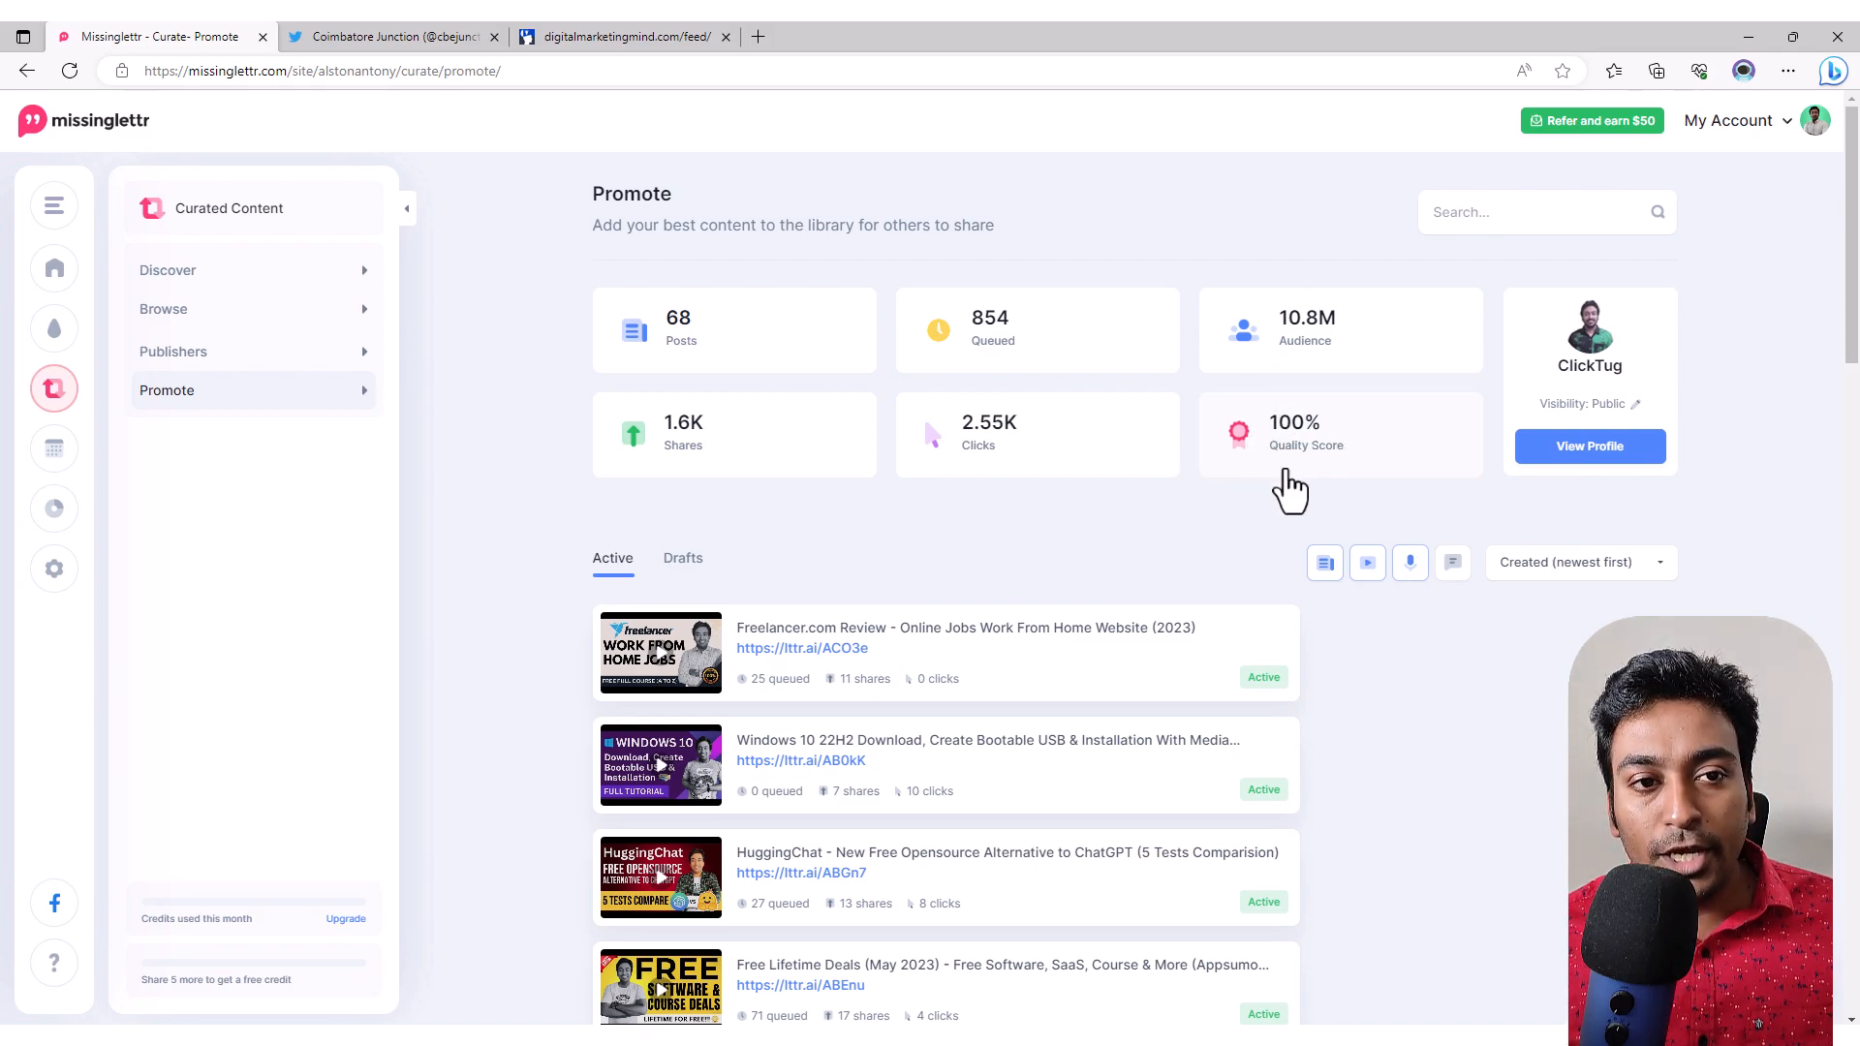
Step: Check the additional actions for the "Freelancer.com Review" post and the explanation of earning a free Promote credit
{"action": "mouse_move", "coordinate": [1247, 675]}
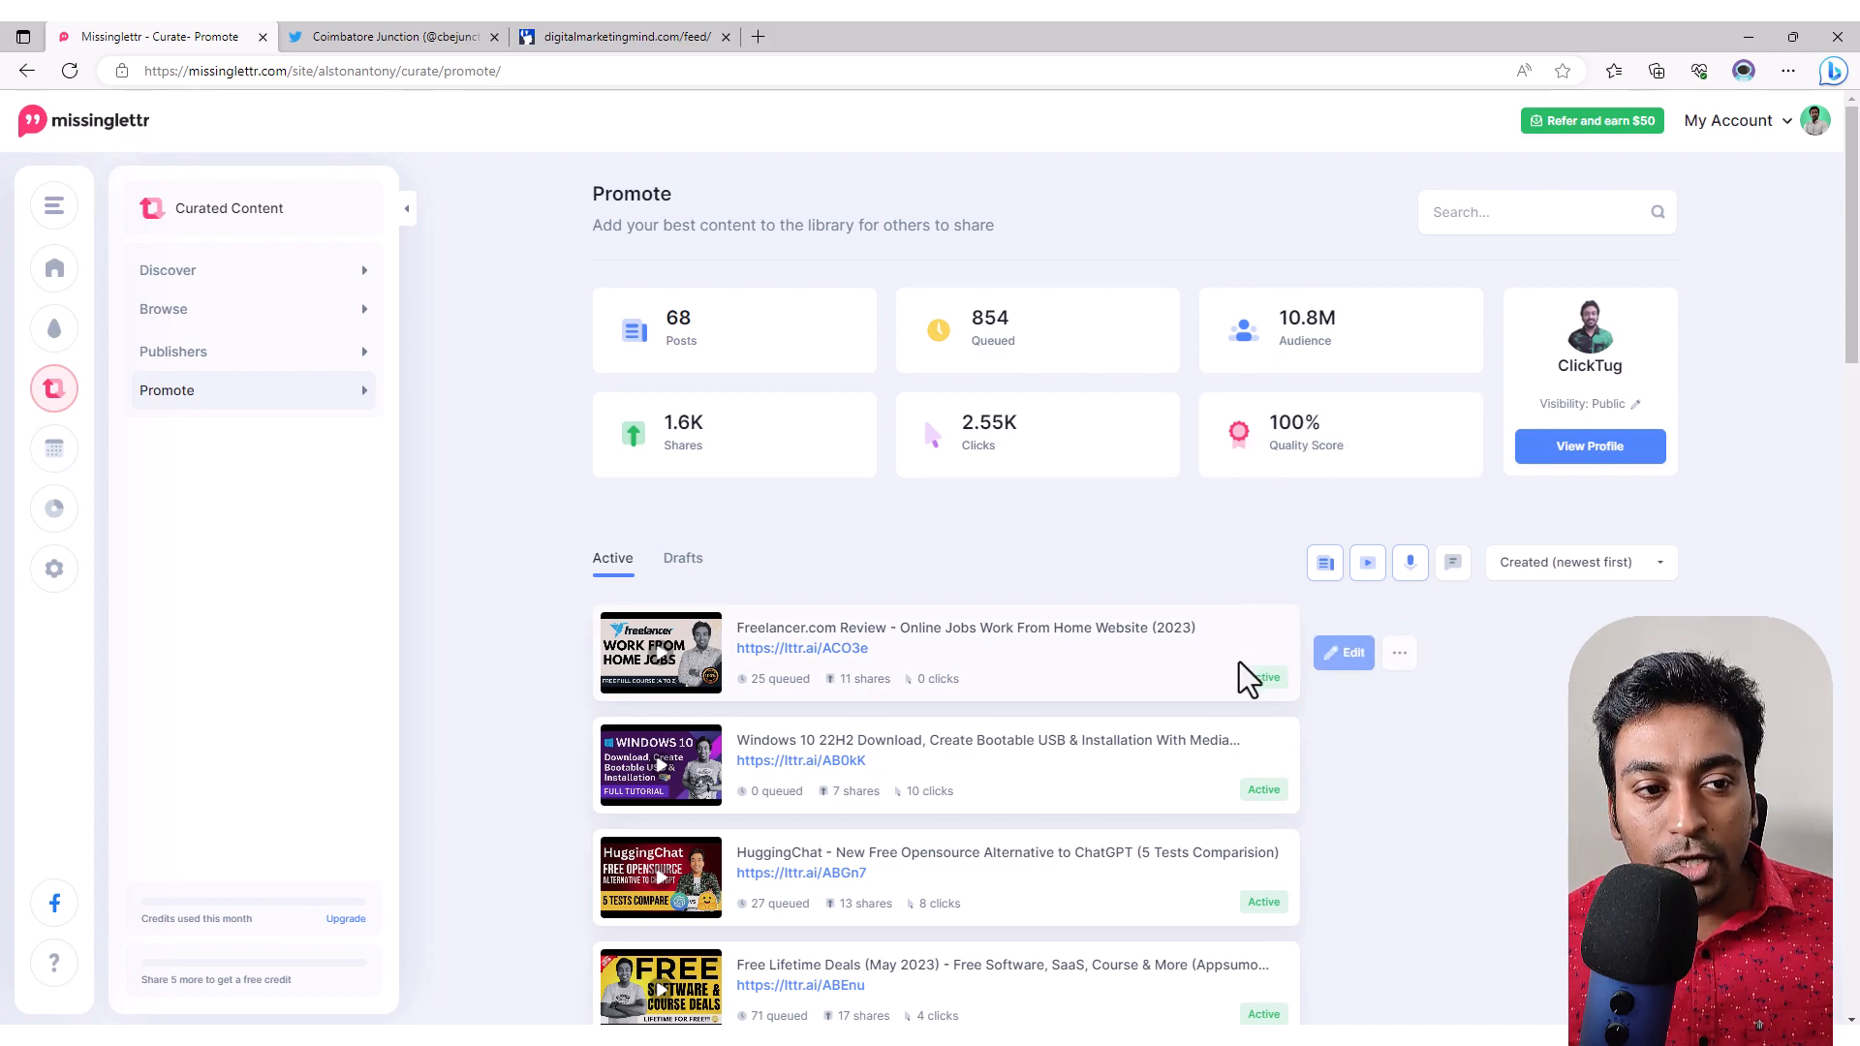
{"action": "left_click", "coordinate": [1397, 654]}
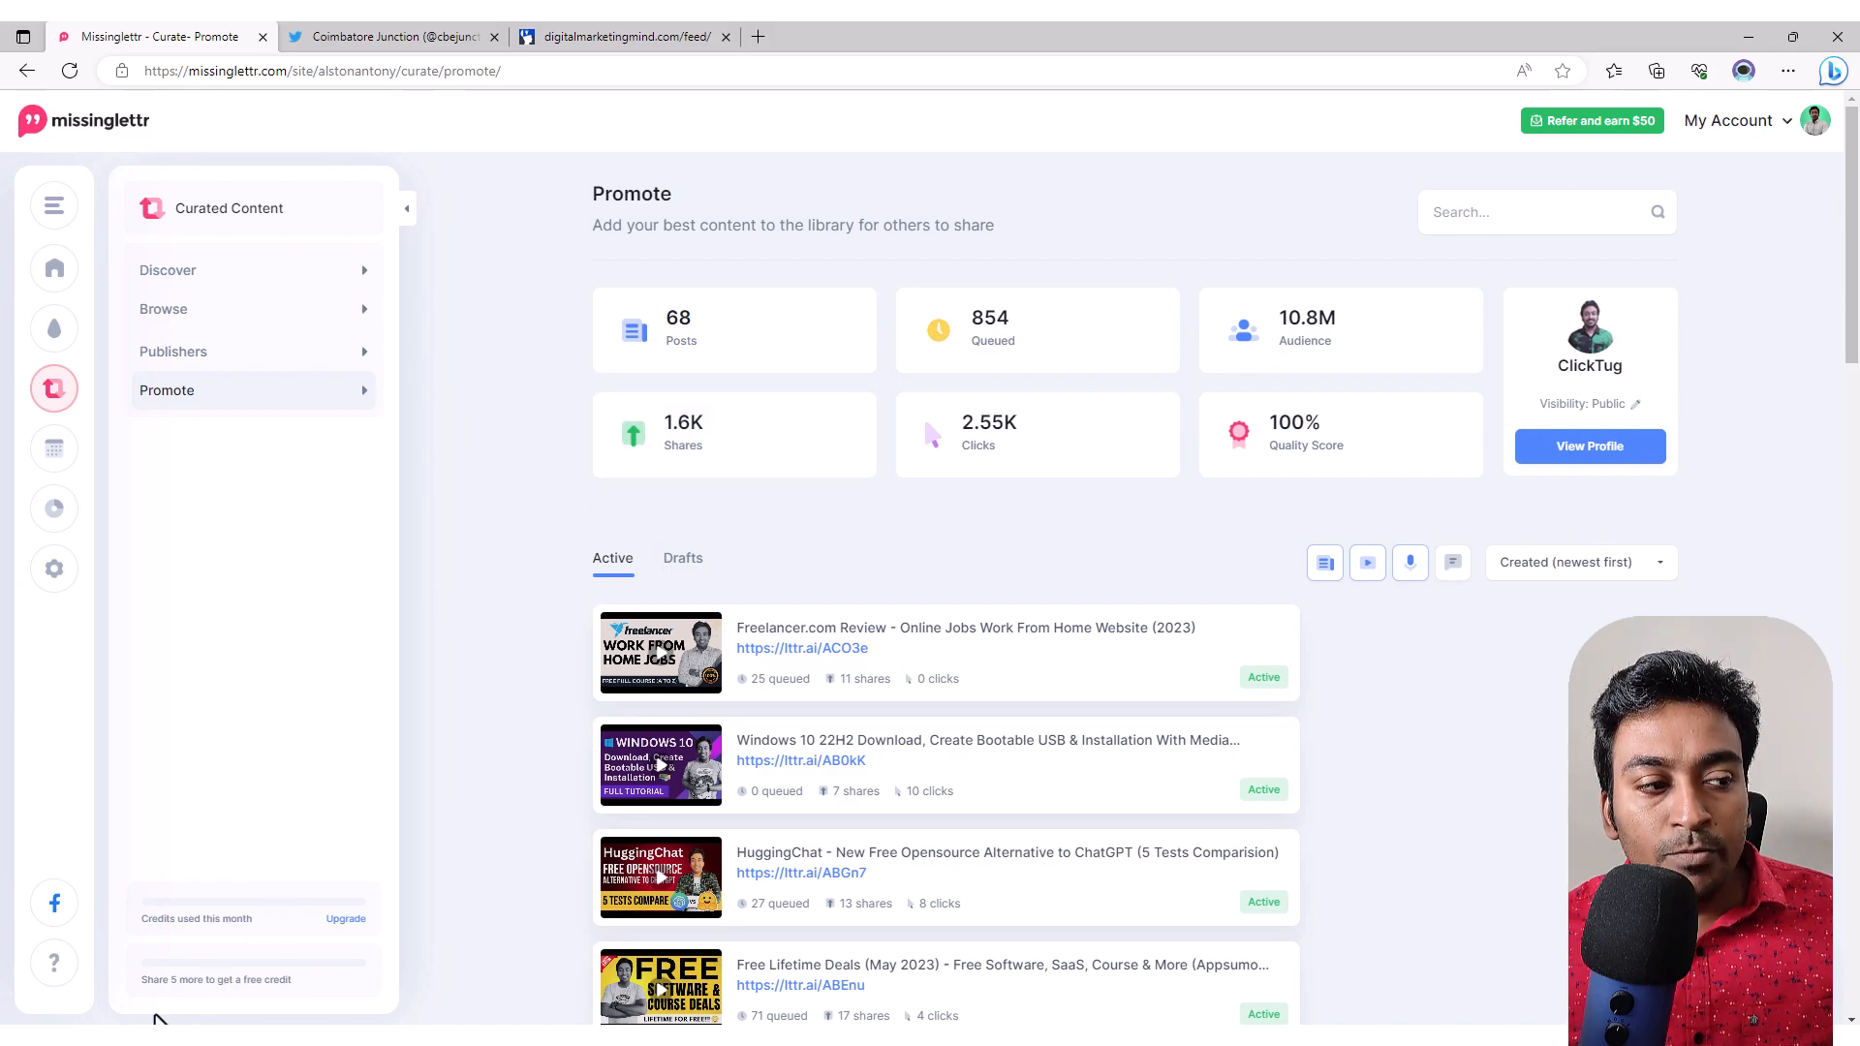
{"action": "mouse_move", "coordinate": [165, 980]}
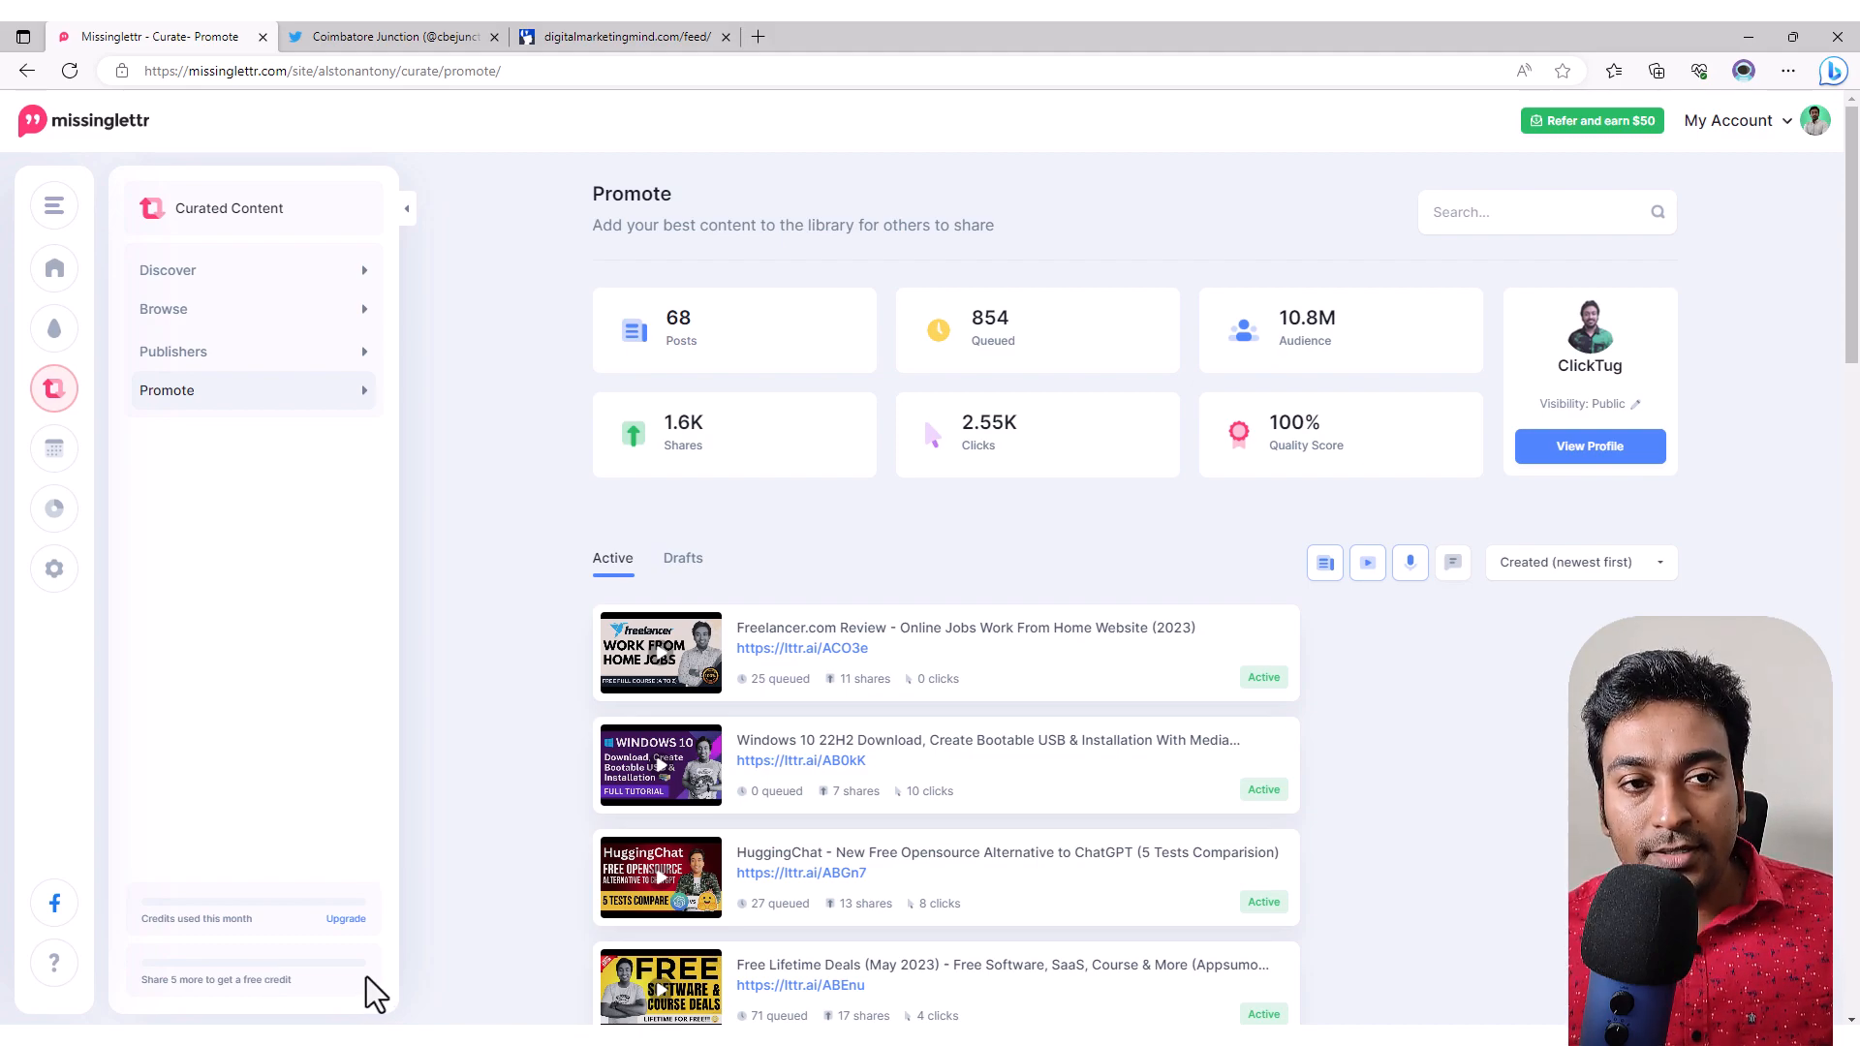
{"action": "mouse_move", "coordinate": [319, 973]}
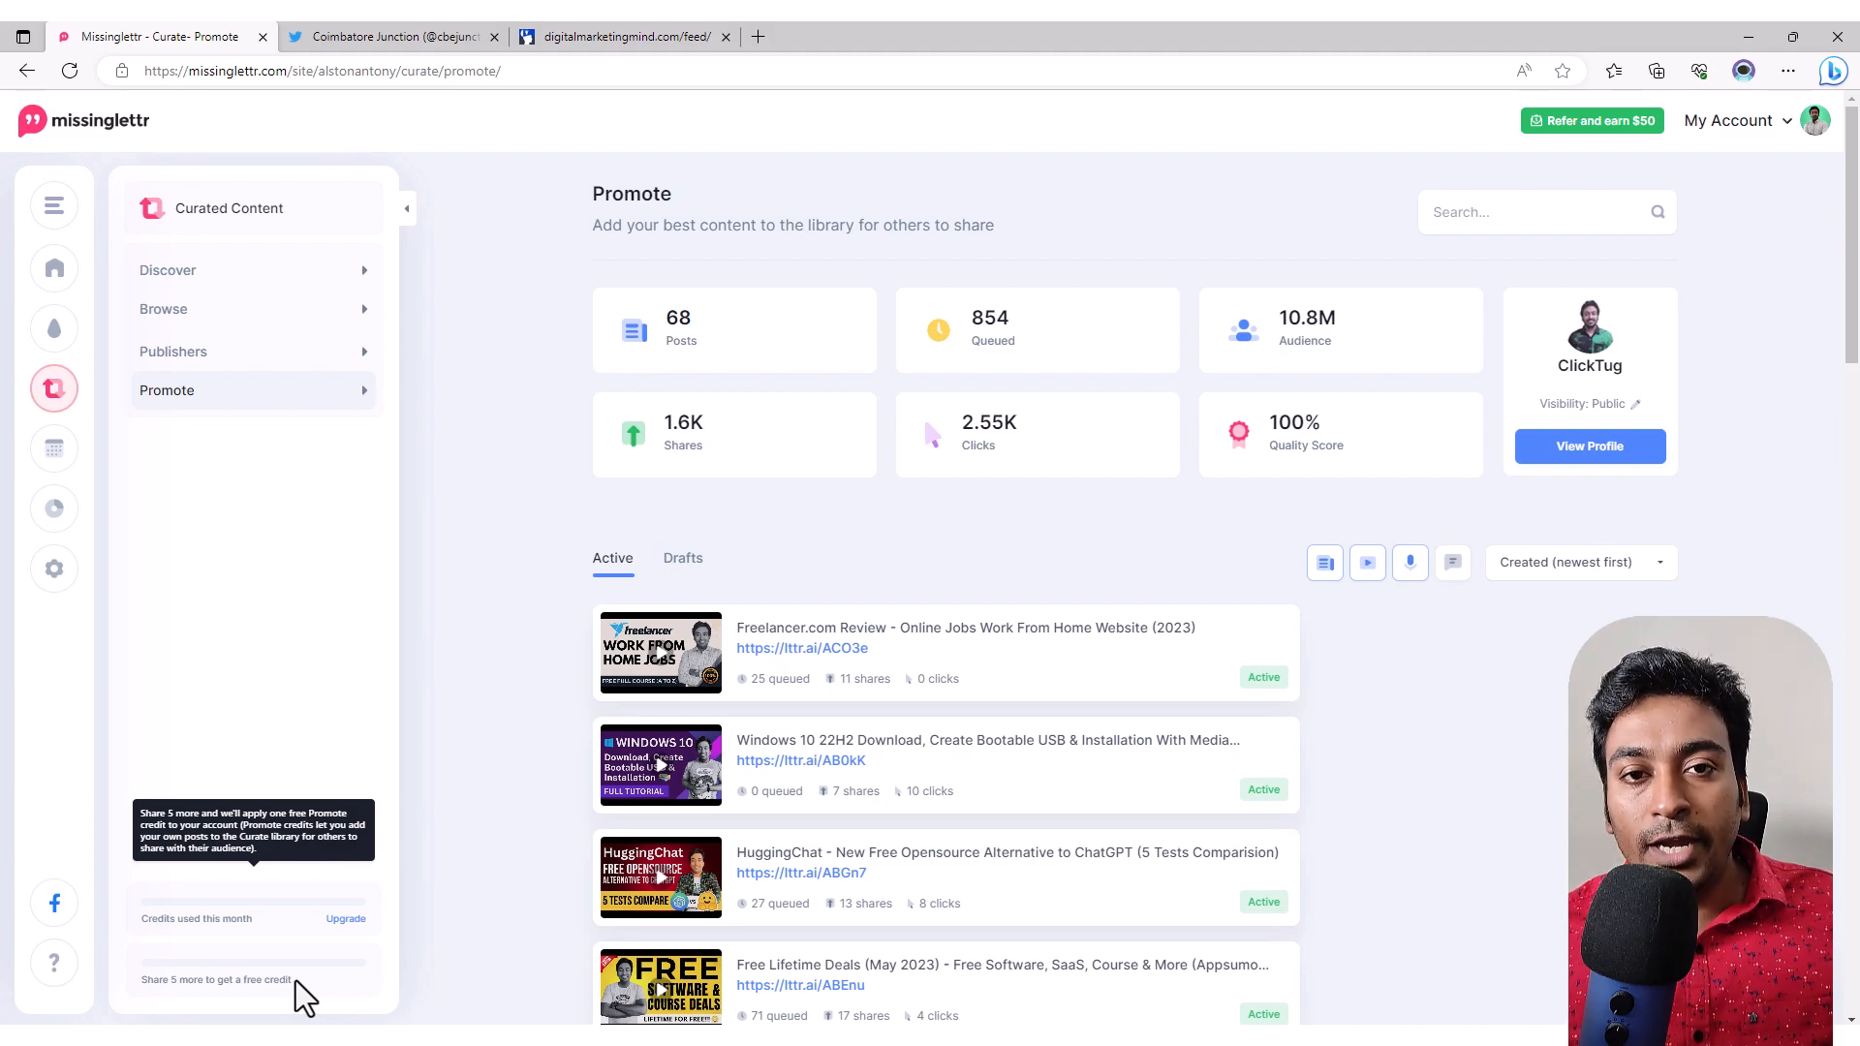
{"action": "mouse_move", "coordinate": [45, 401]}
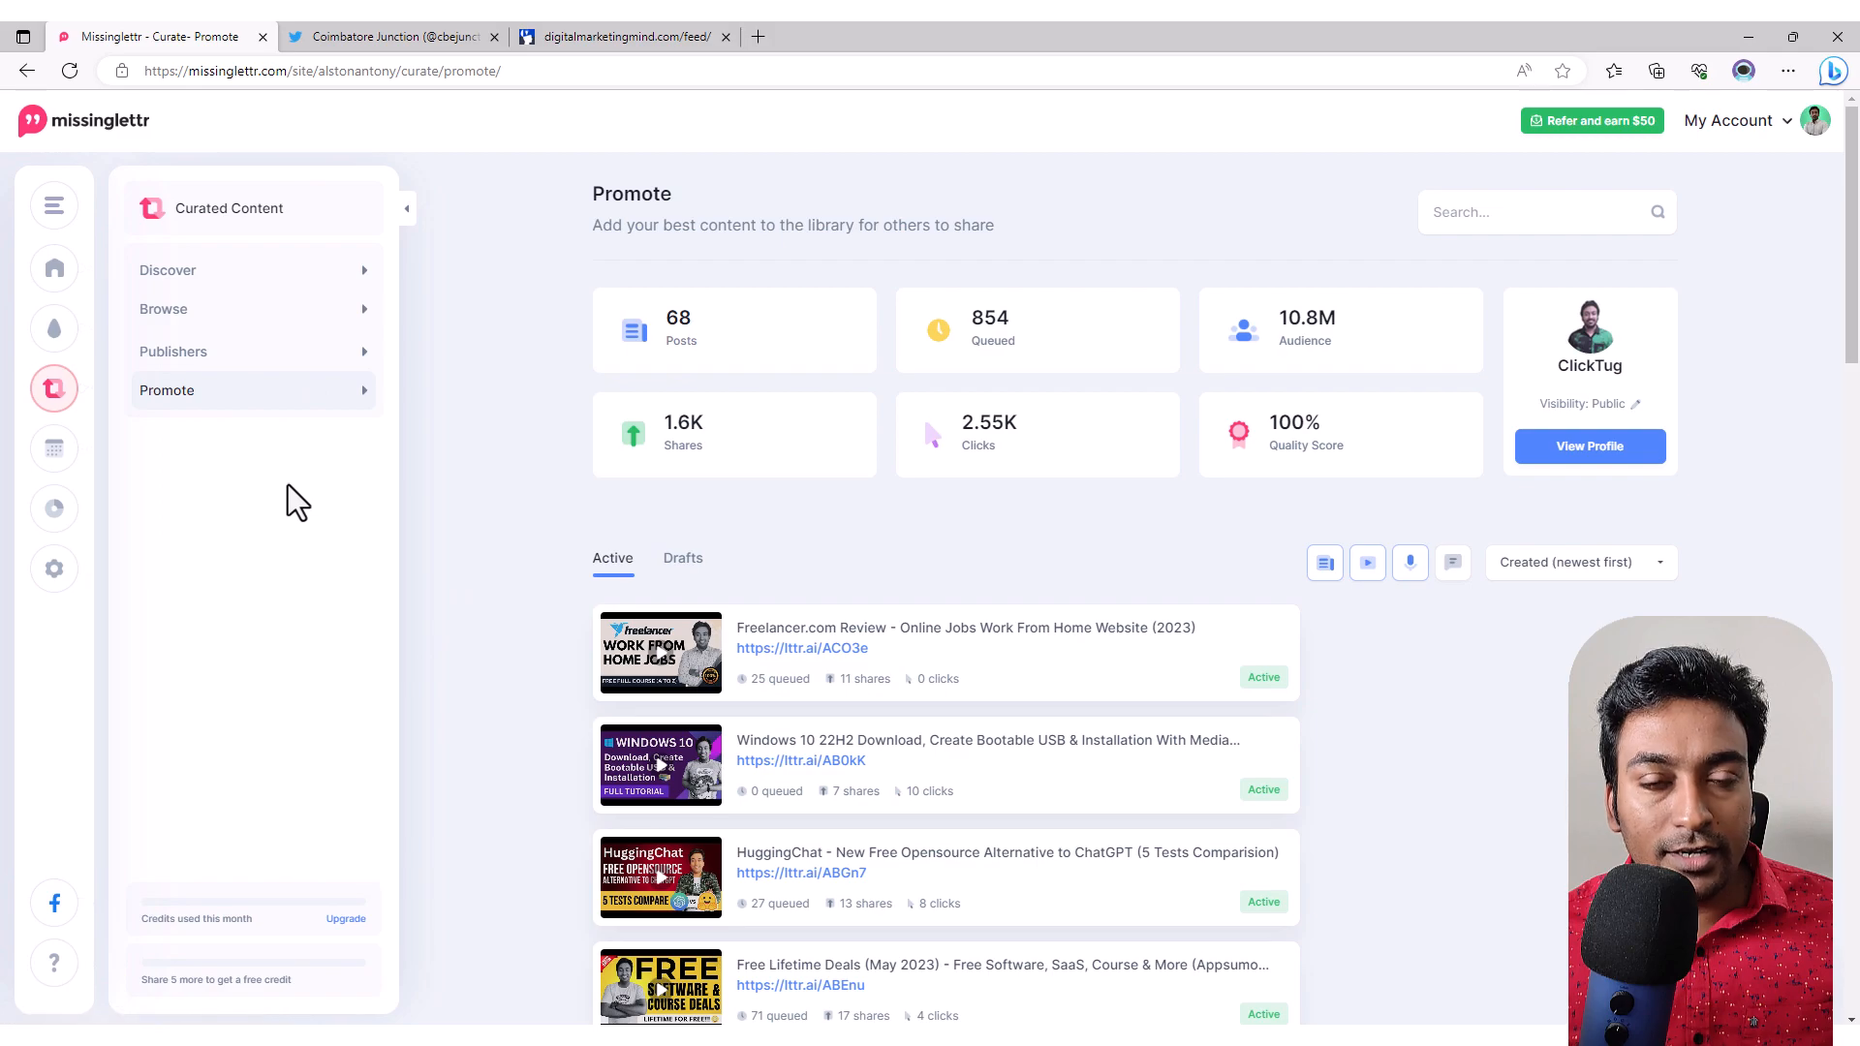
Step: View the current workspace's schedule, switch to the Coimbatore Junction workspace and open its schedule calendar
{"action": "left_click", "coordinate": [79, 452]}
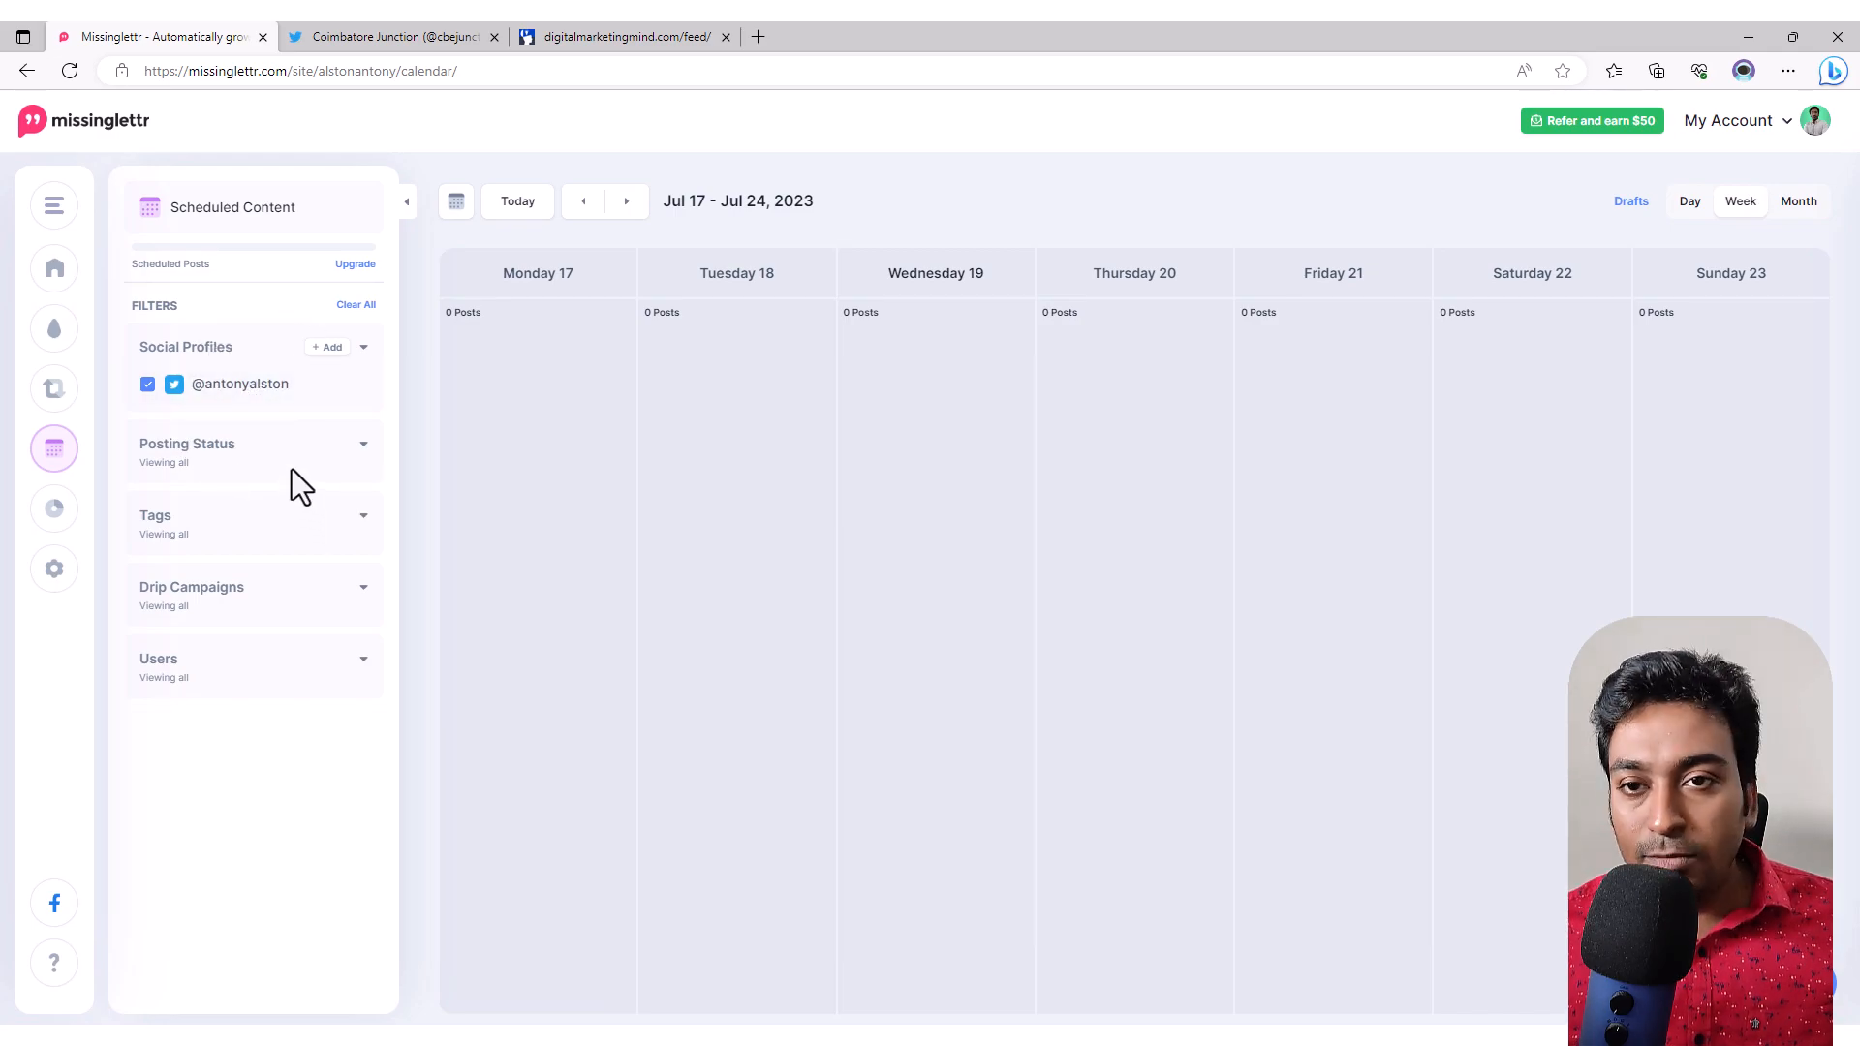
{"action": "mouse_move", "coordinate": [1190, 357]}
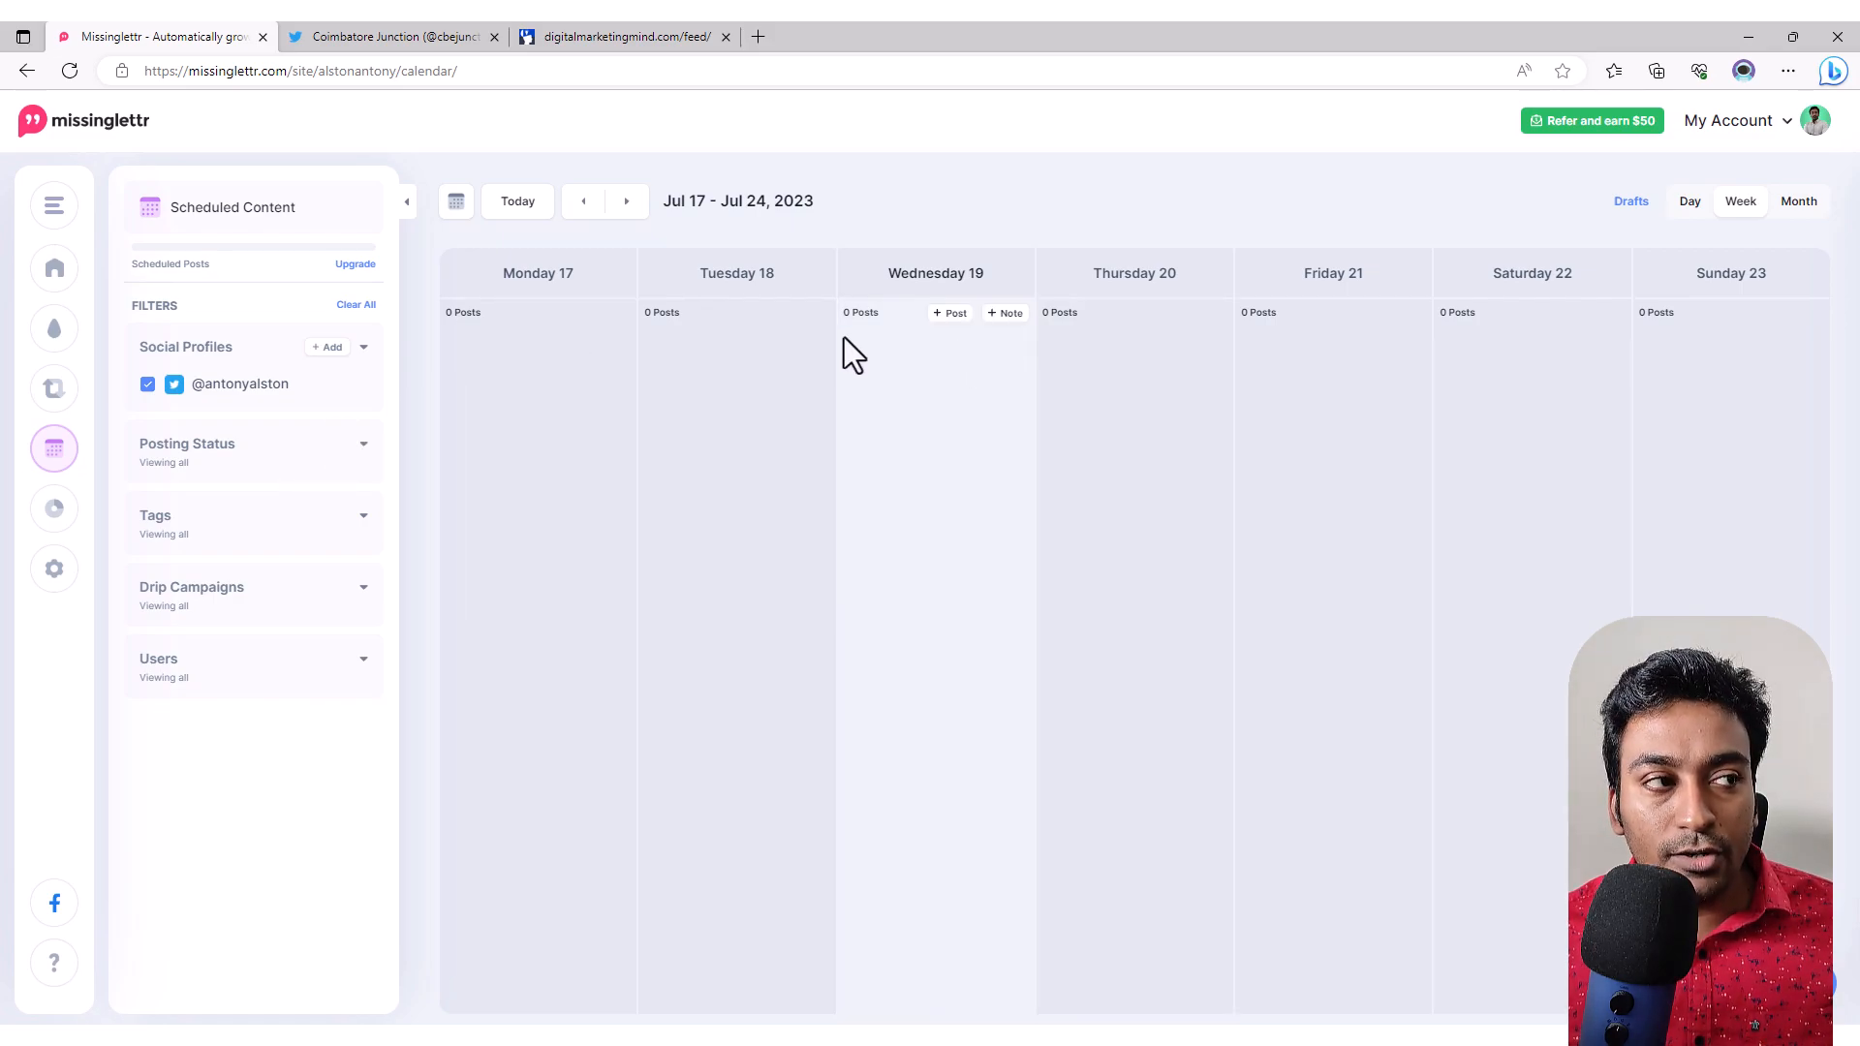
{"action": "mouse_move", "coordinate": [50, 265]}
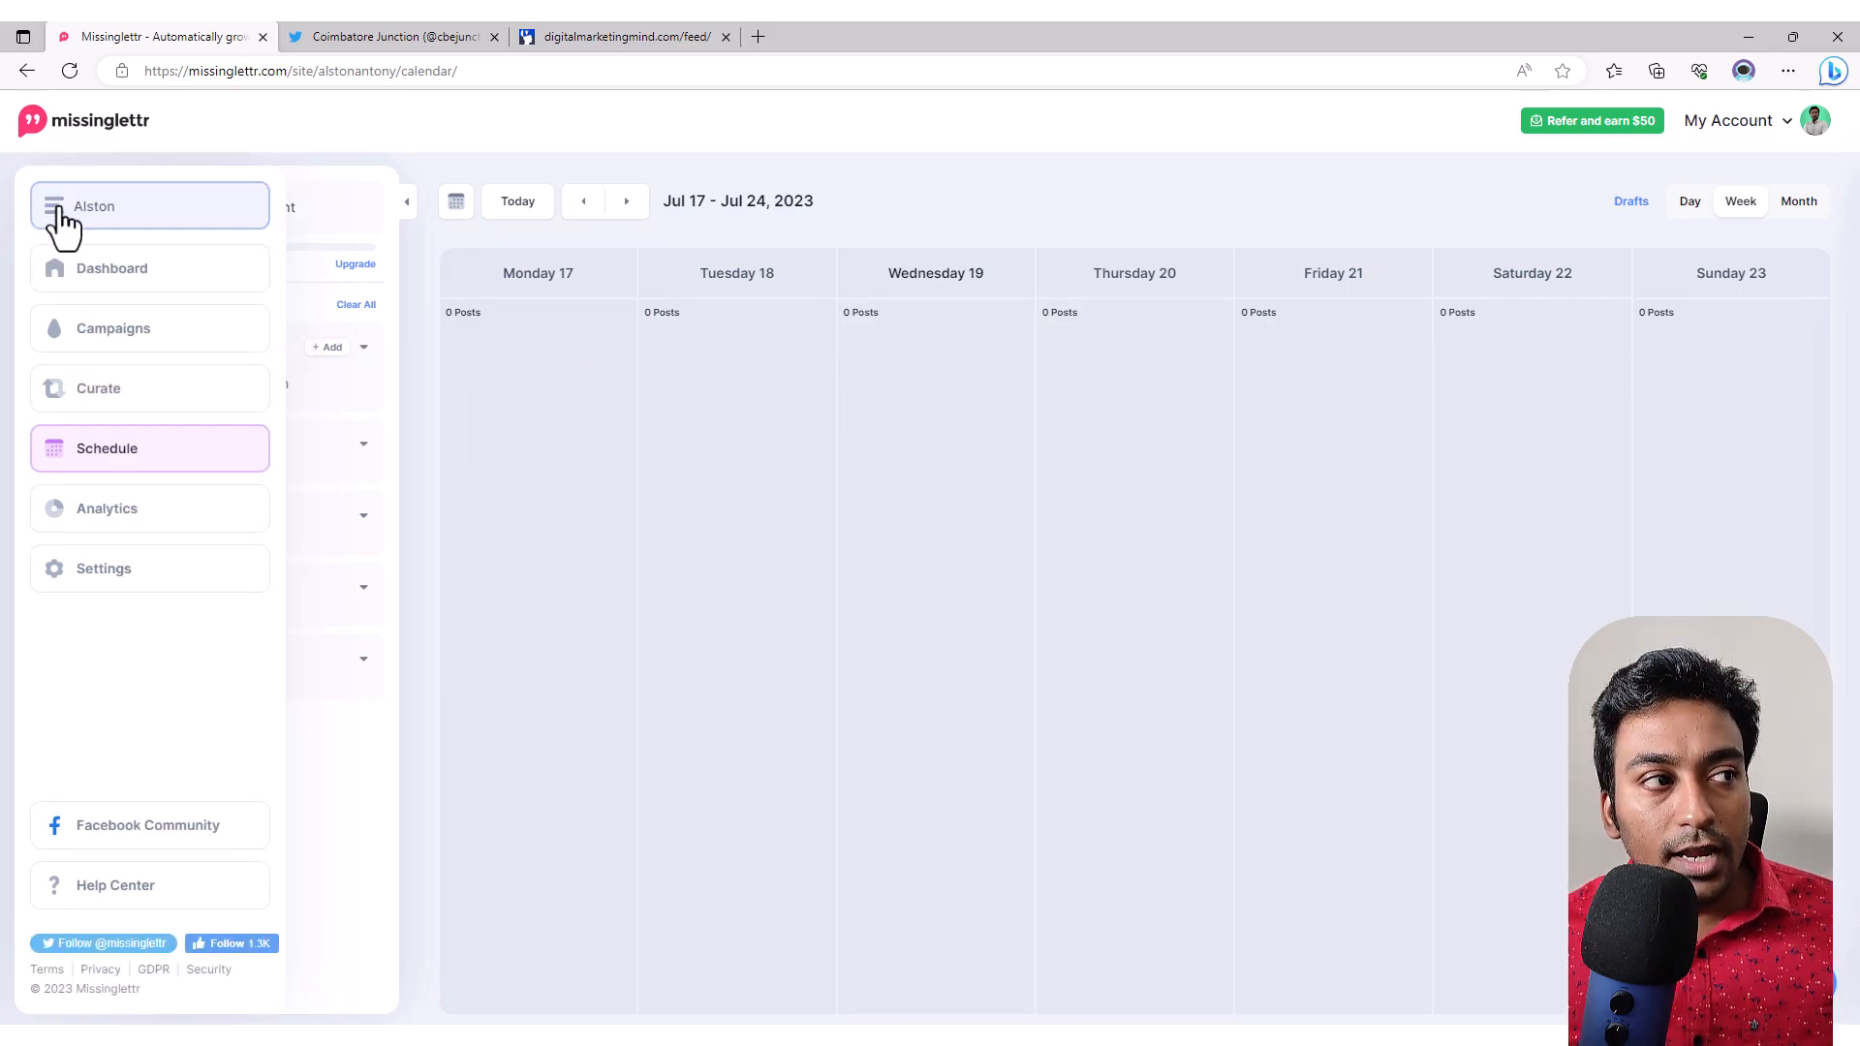
{"action": "left_click", "coordinate": [62, 215]}
{"action": "left_click", "coordinate": [148, 315]}
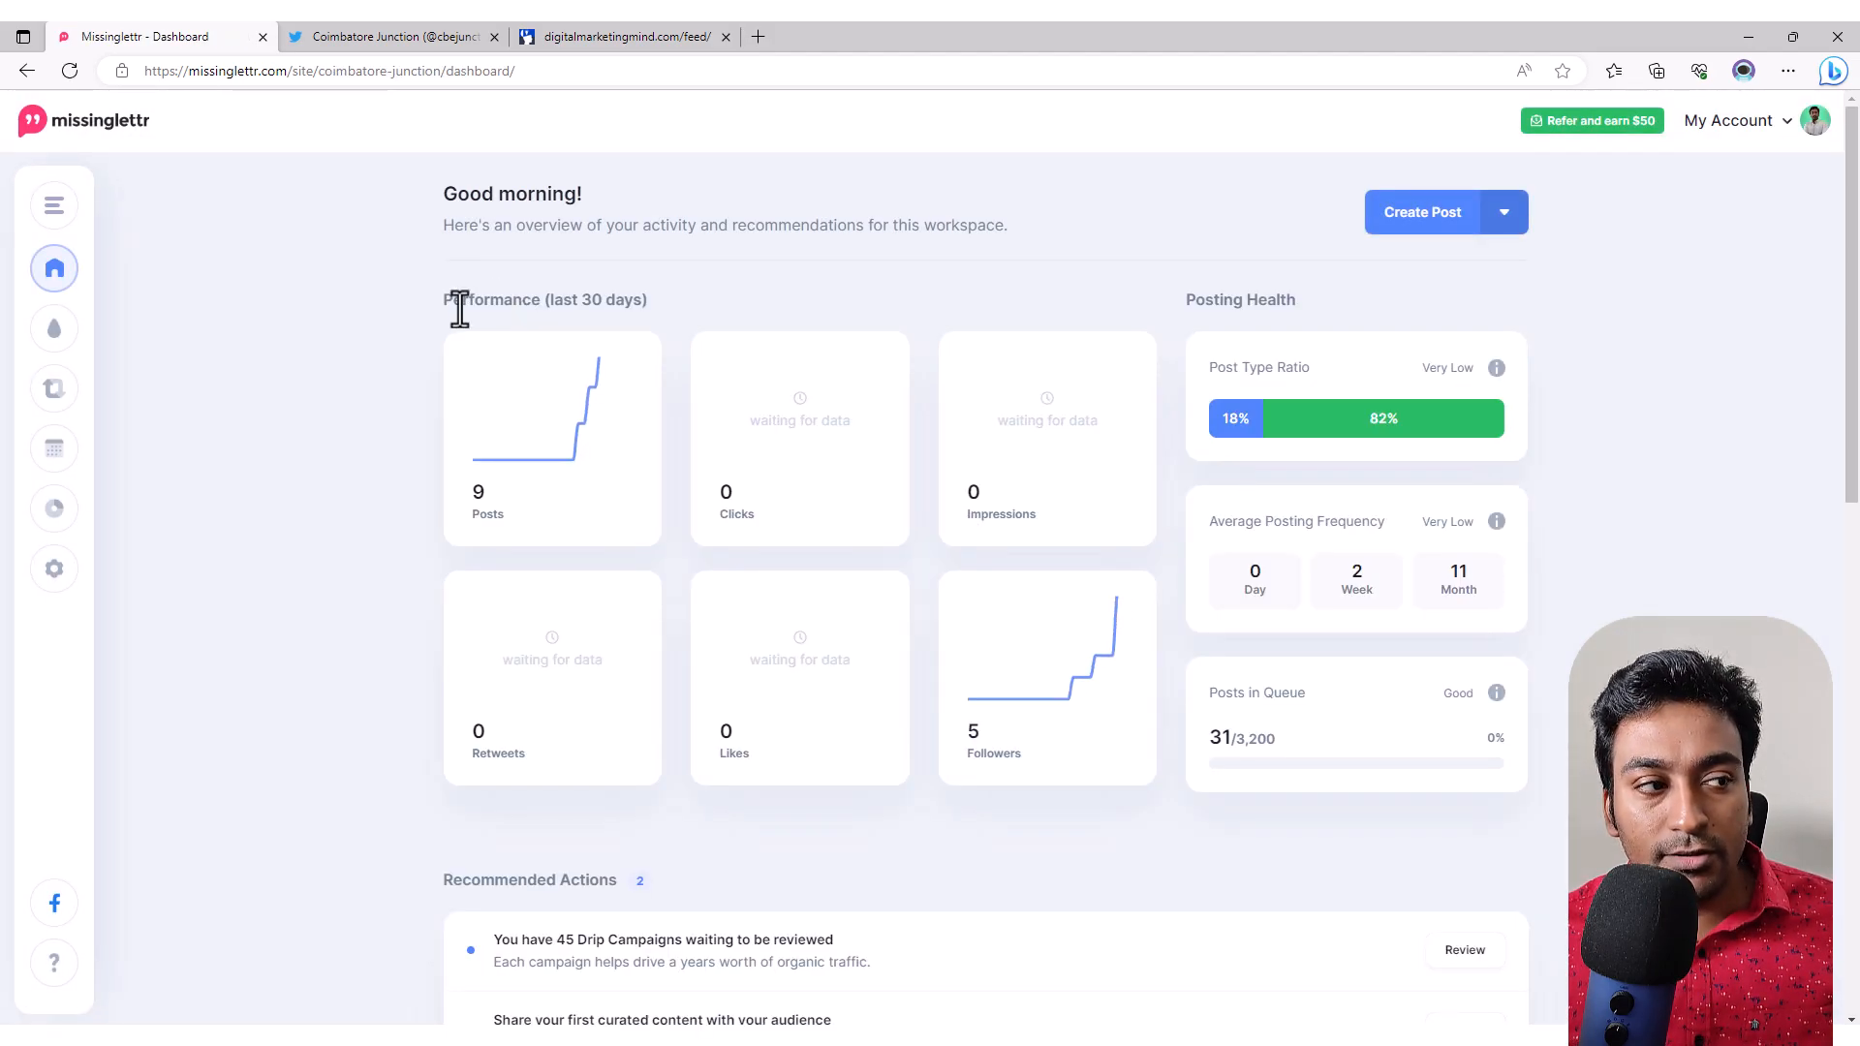
{"action": "mouse_move", "coordinate": [38, 523]}
{"action": "left_click", "coordinate": [81, 453]}
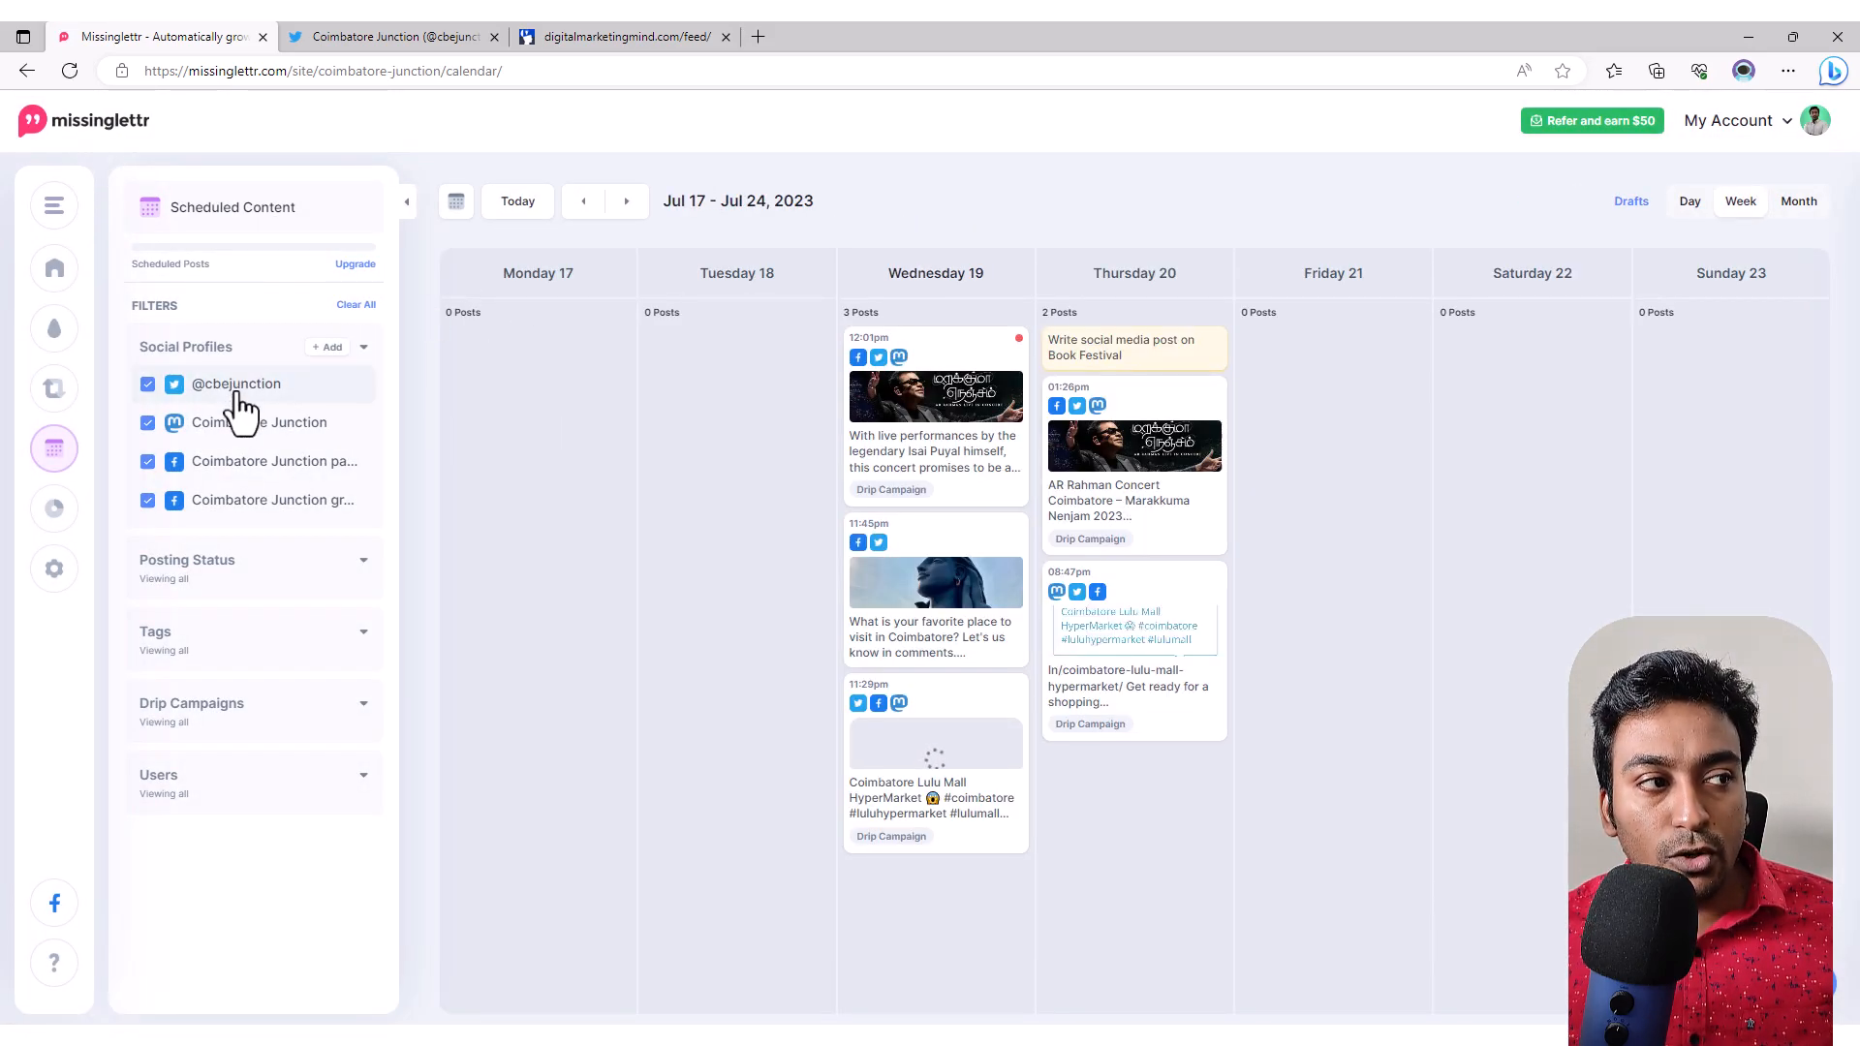
{"action": "left_click", "coordinate": [149, 386]}
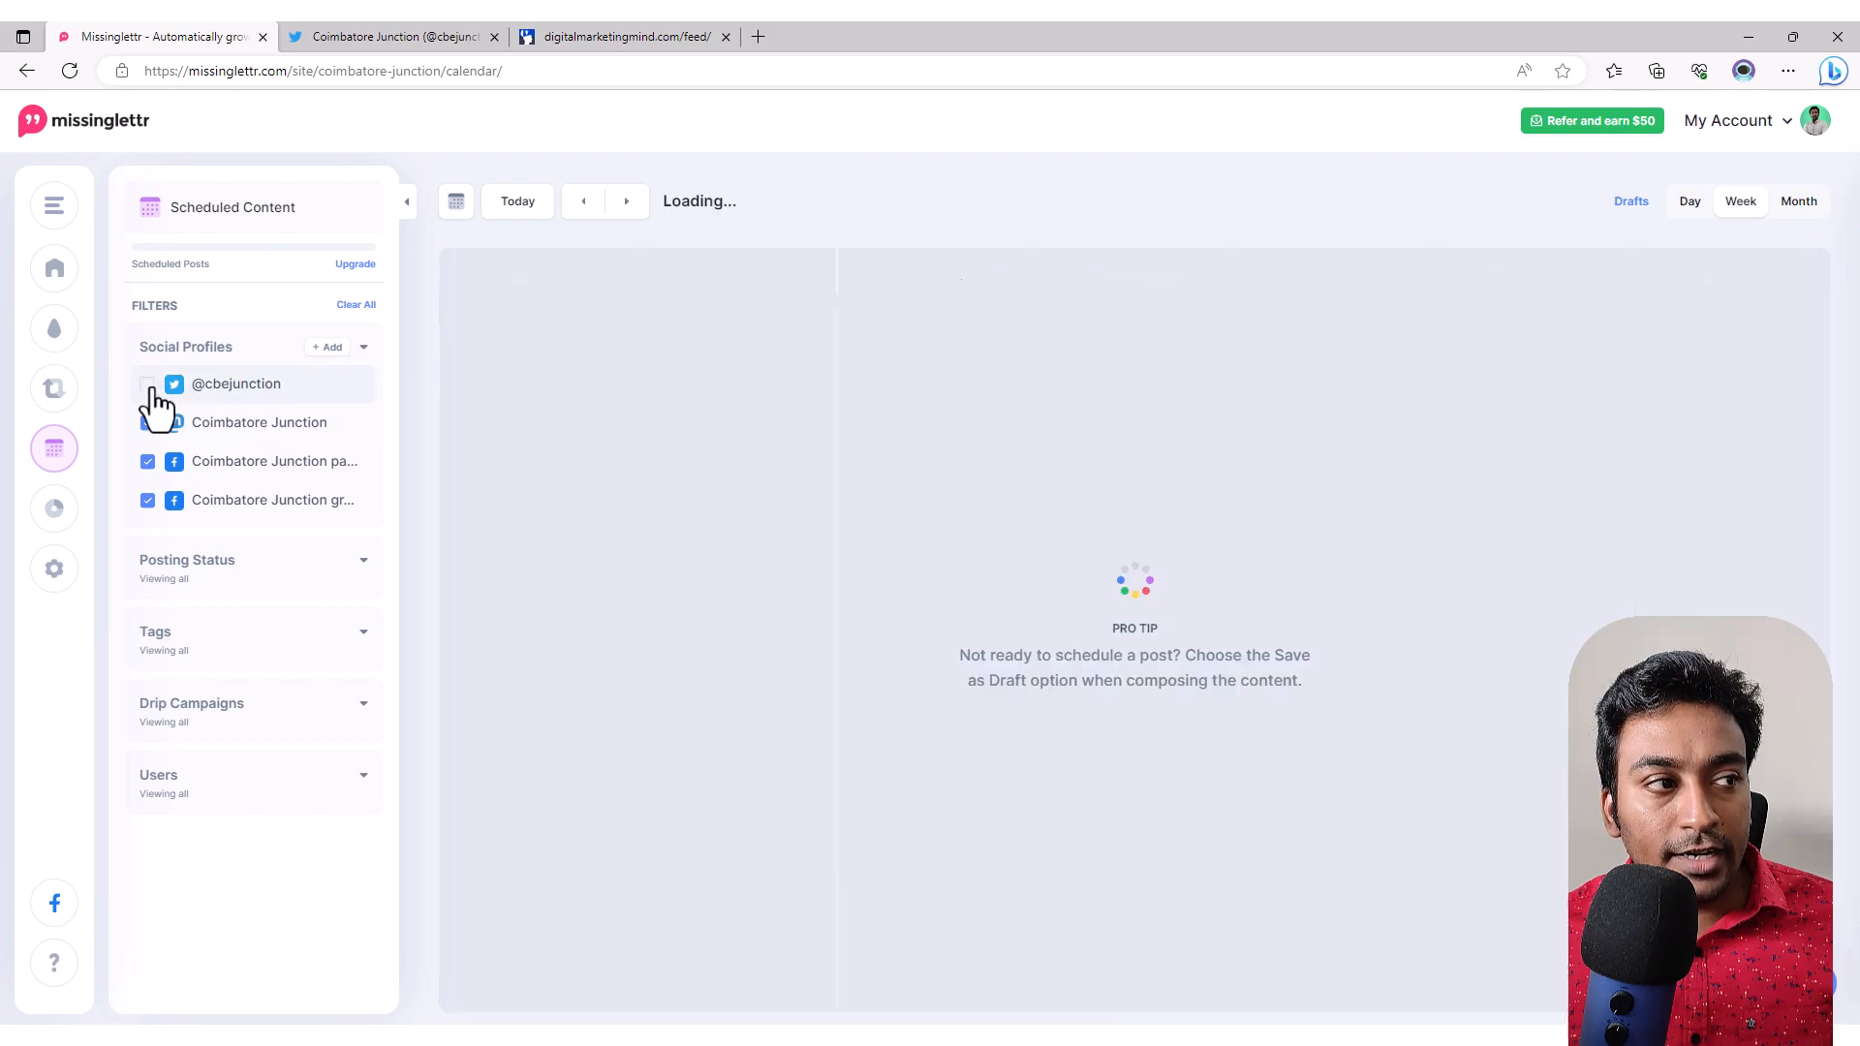
{"action": "left_click", "coordinate": [150, 386]}
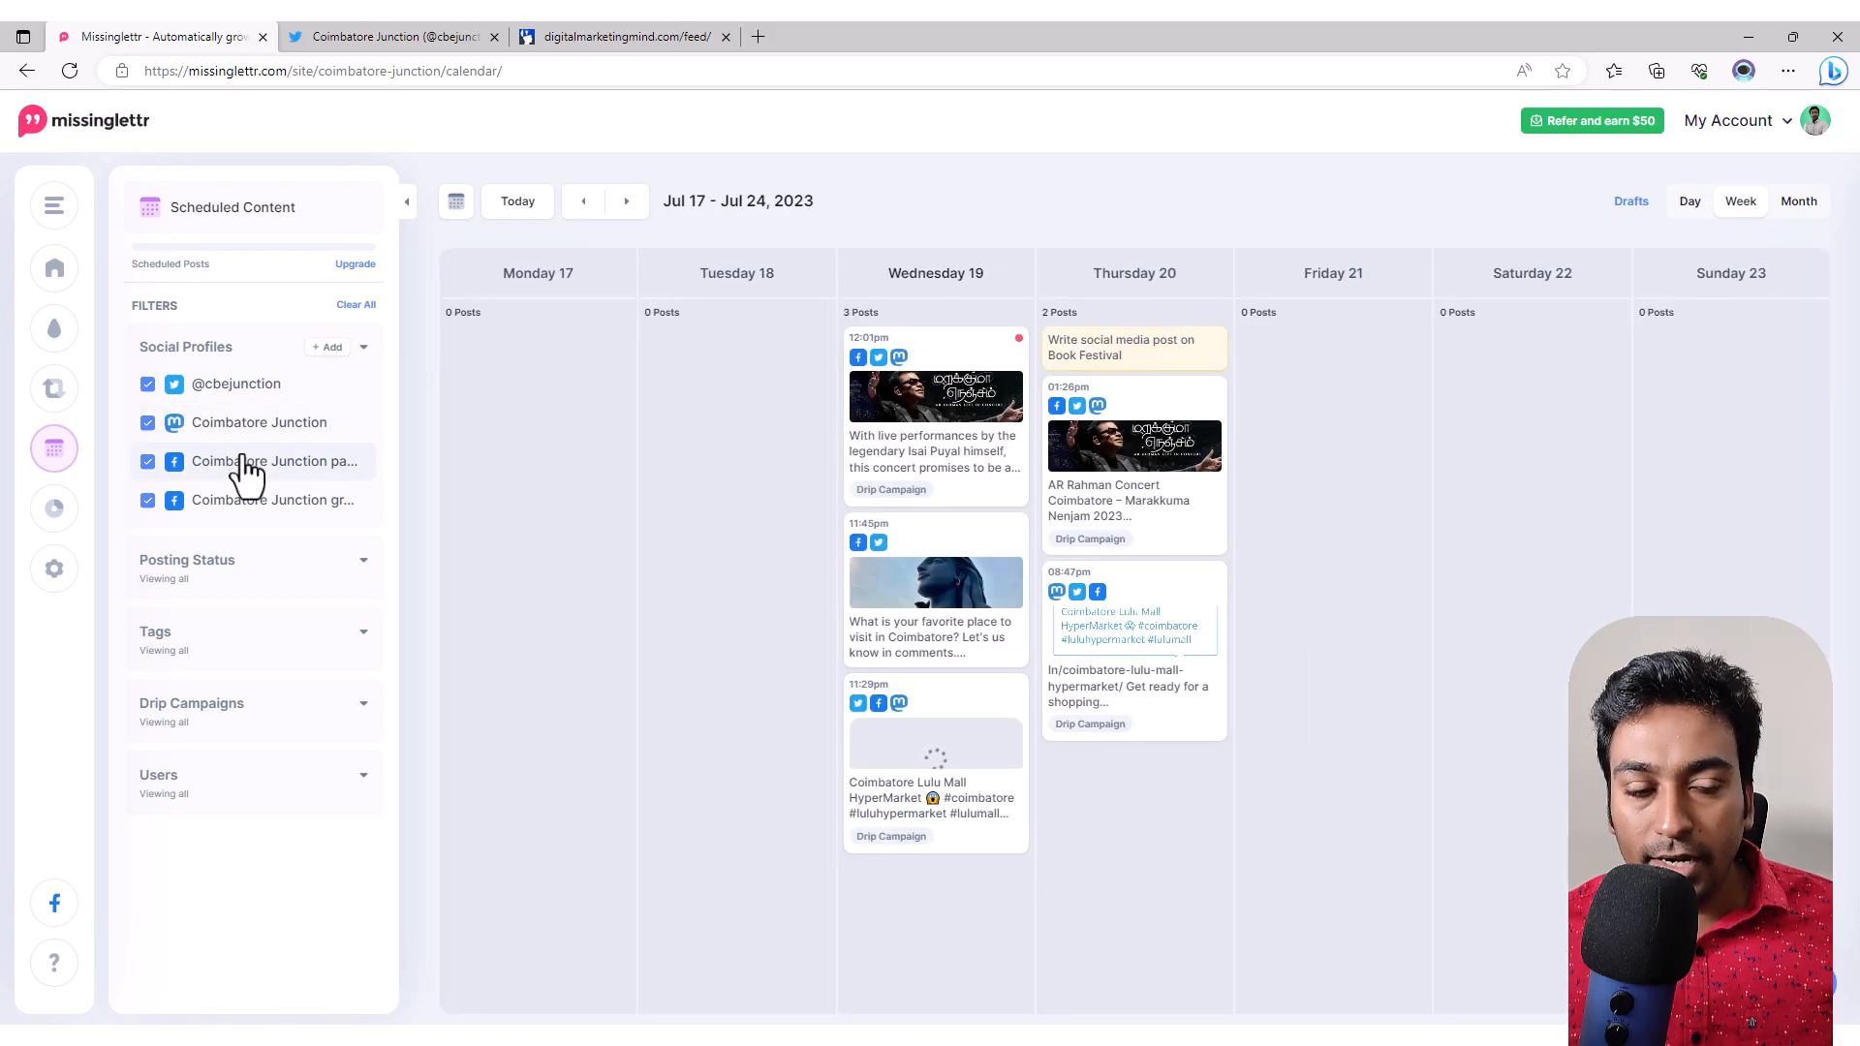
{"action": "left_click", "coordinate": [240, 567]}
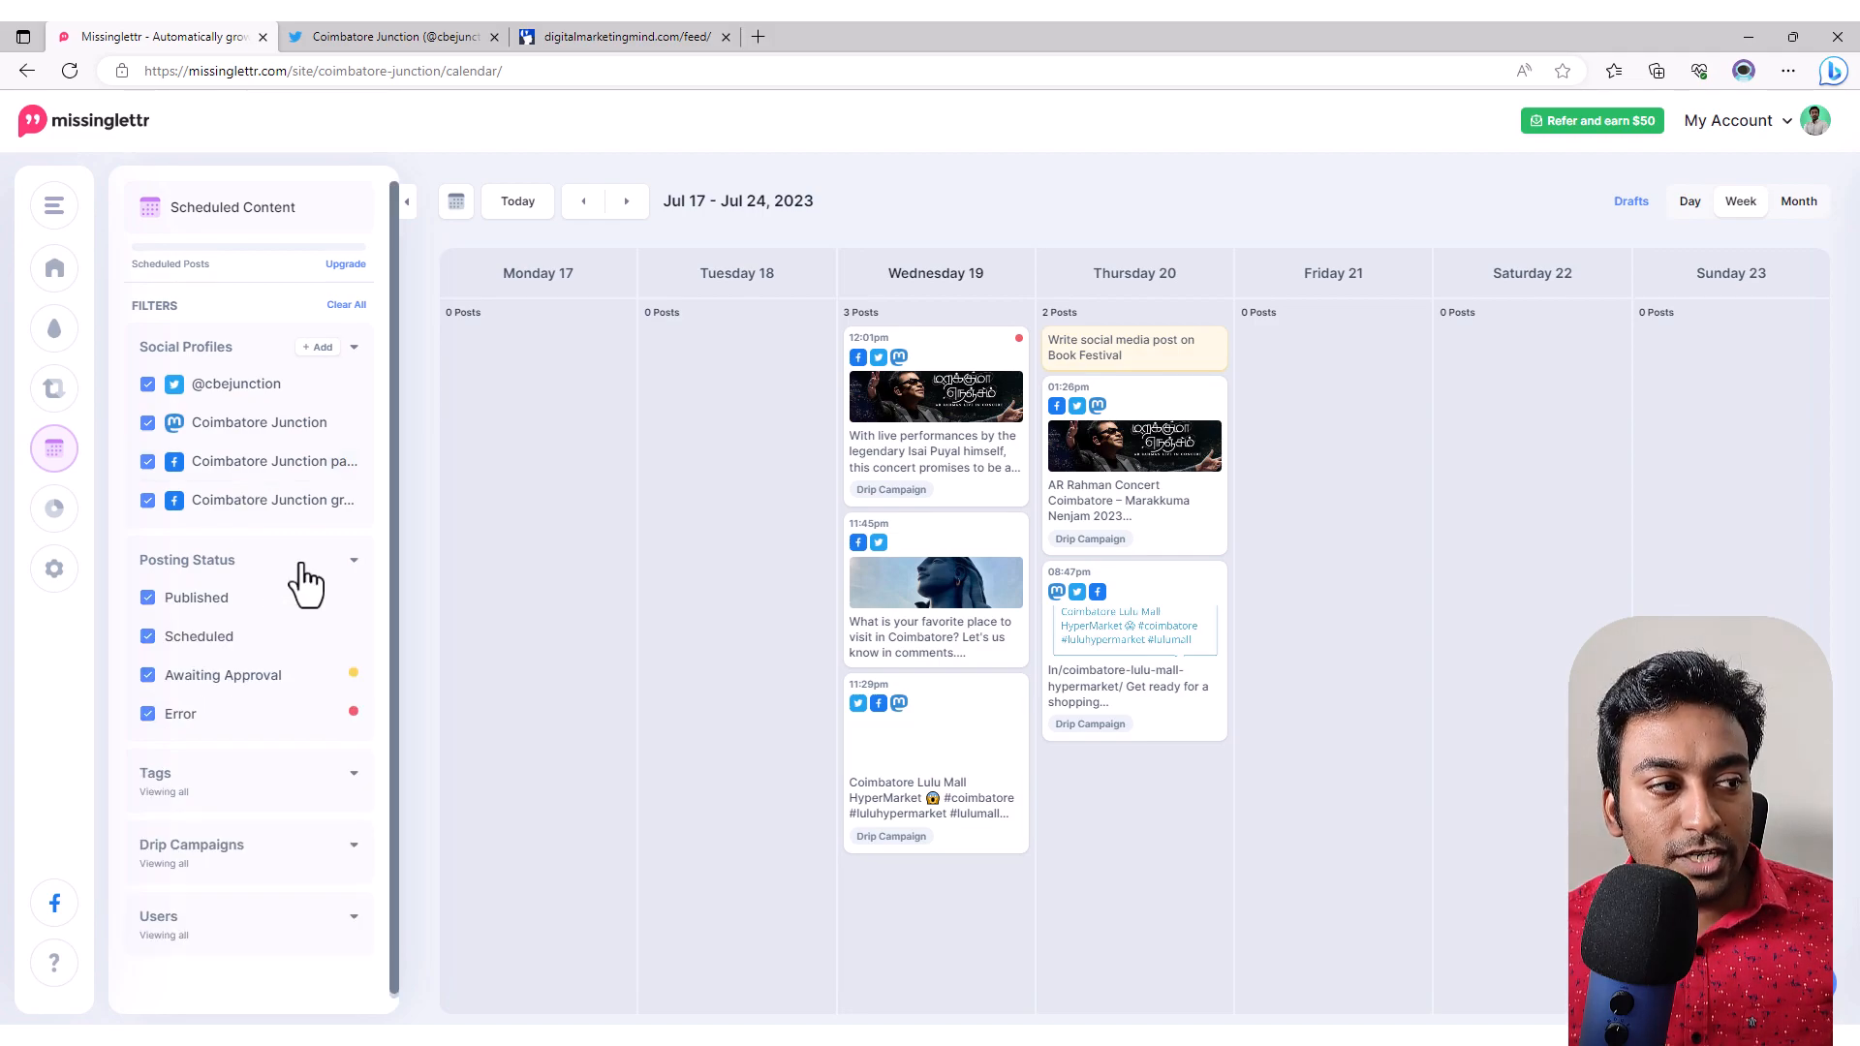
{"action": "left_click", "coordinate": [199, 601]}
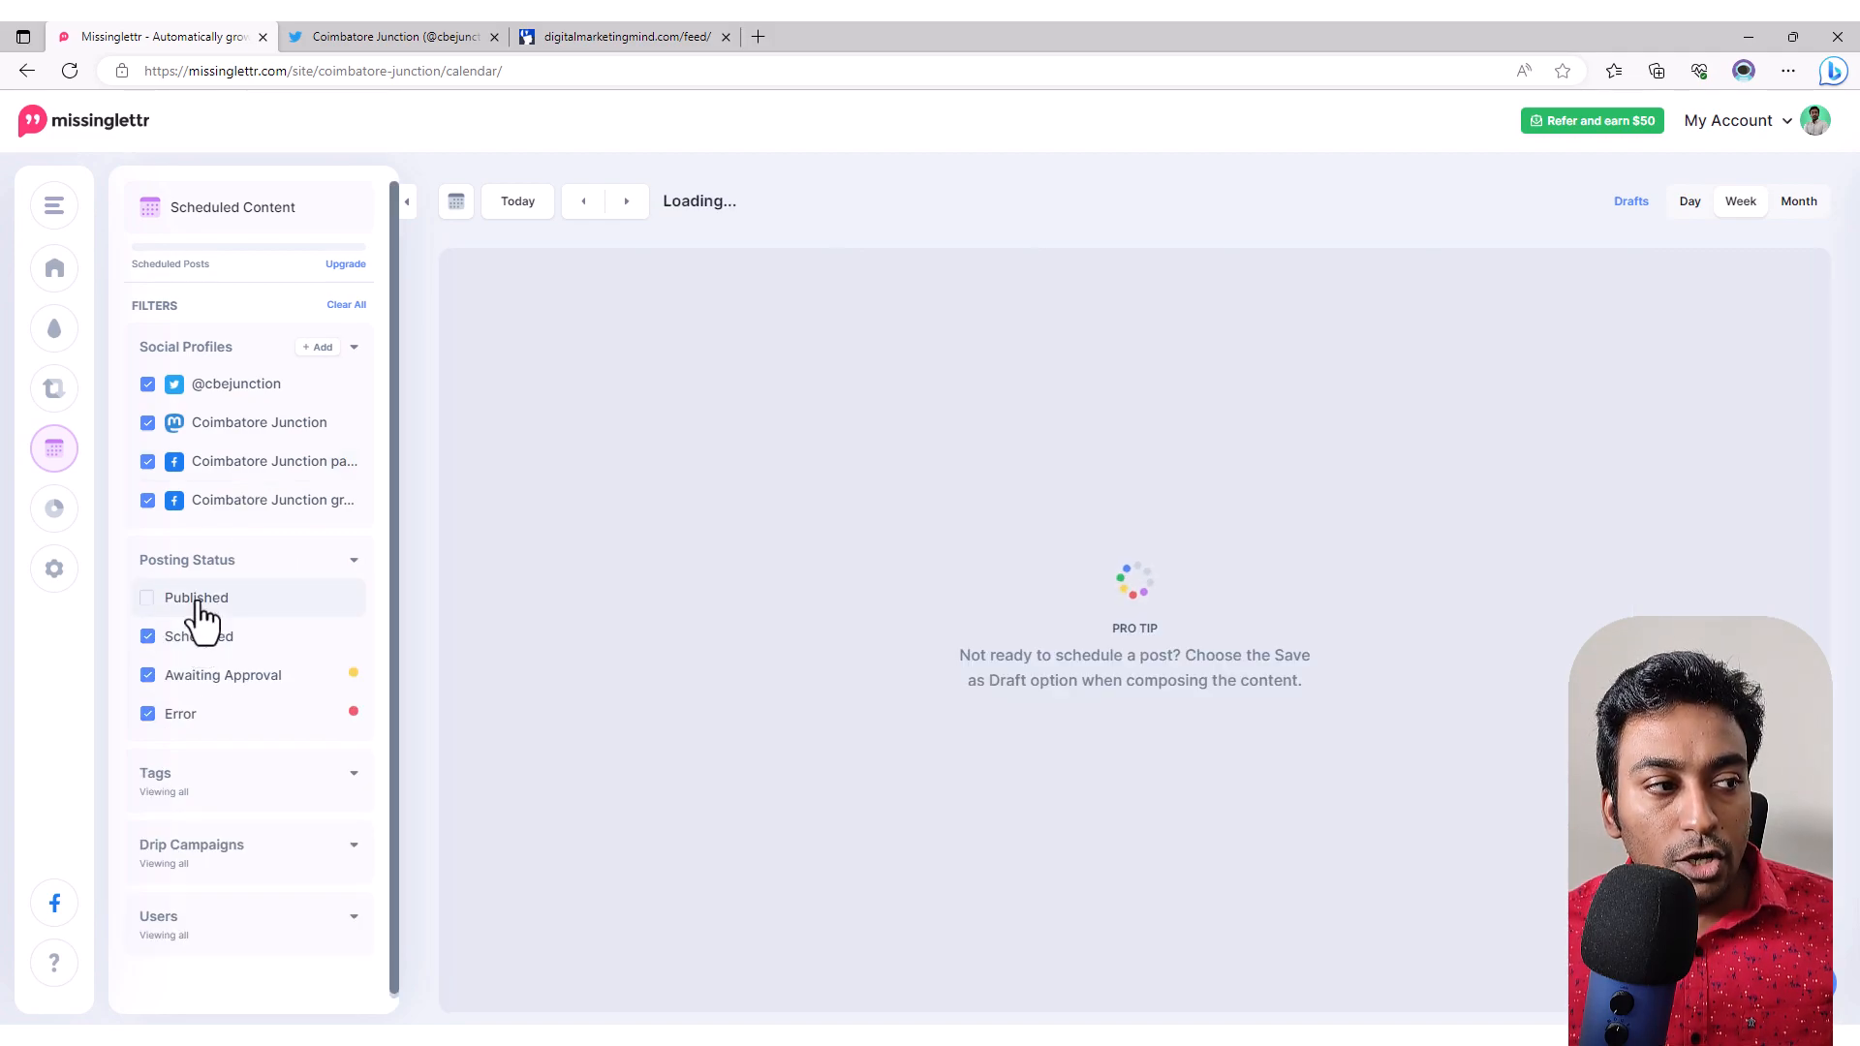
Step: Include Published posts again in the calendar's posting status filter and collapse that filter group
{"action": "left_click", "coordinate": [199, 601]}
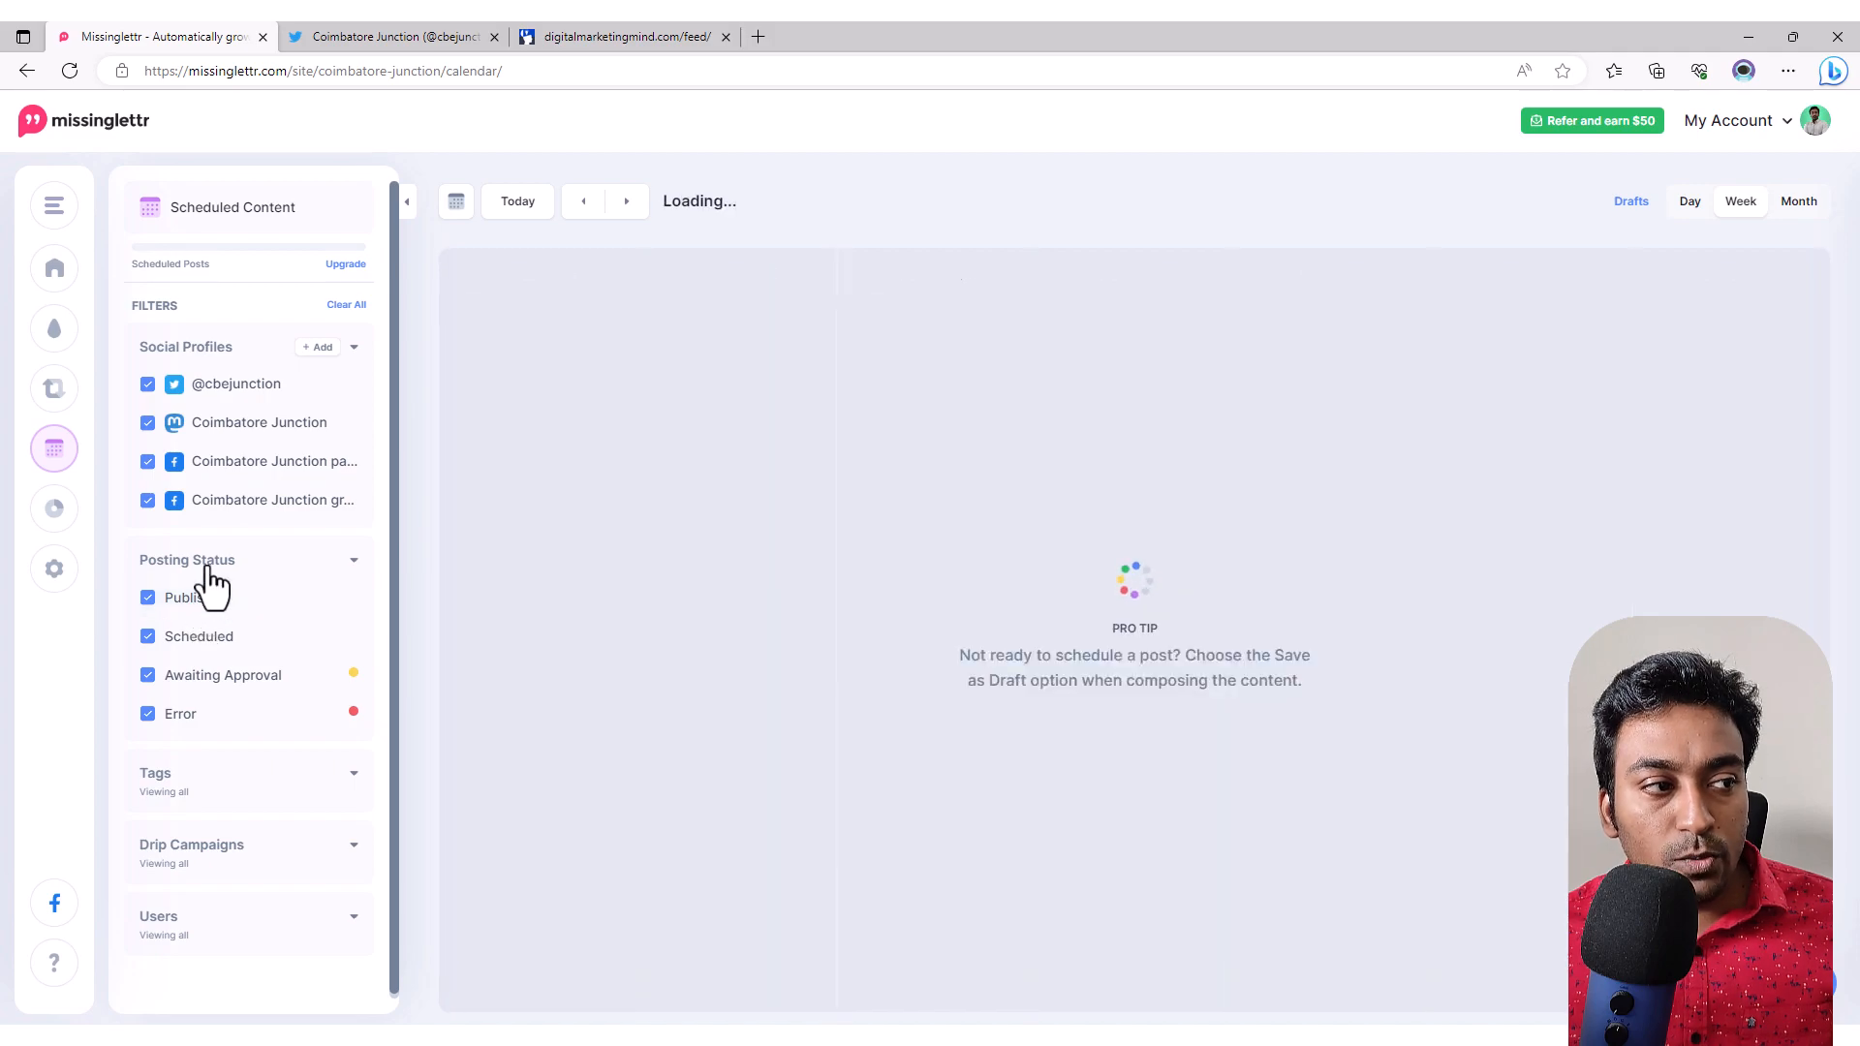
{"action": "left_click", "coordinate": [209, 581]}
{"action": "left_click", "coordinate": [187, 644]}
{"action": "left_click", "coordinate": [189, 647]}
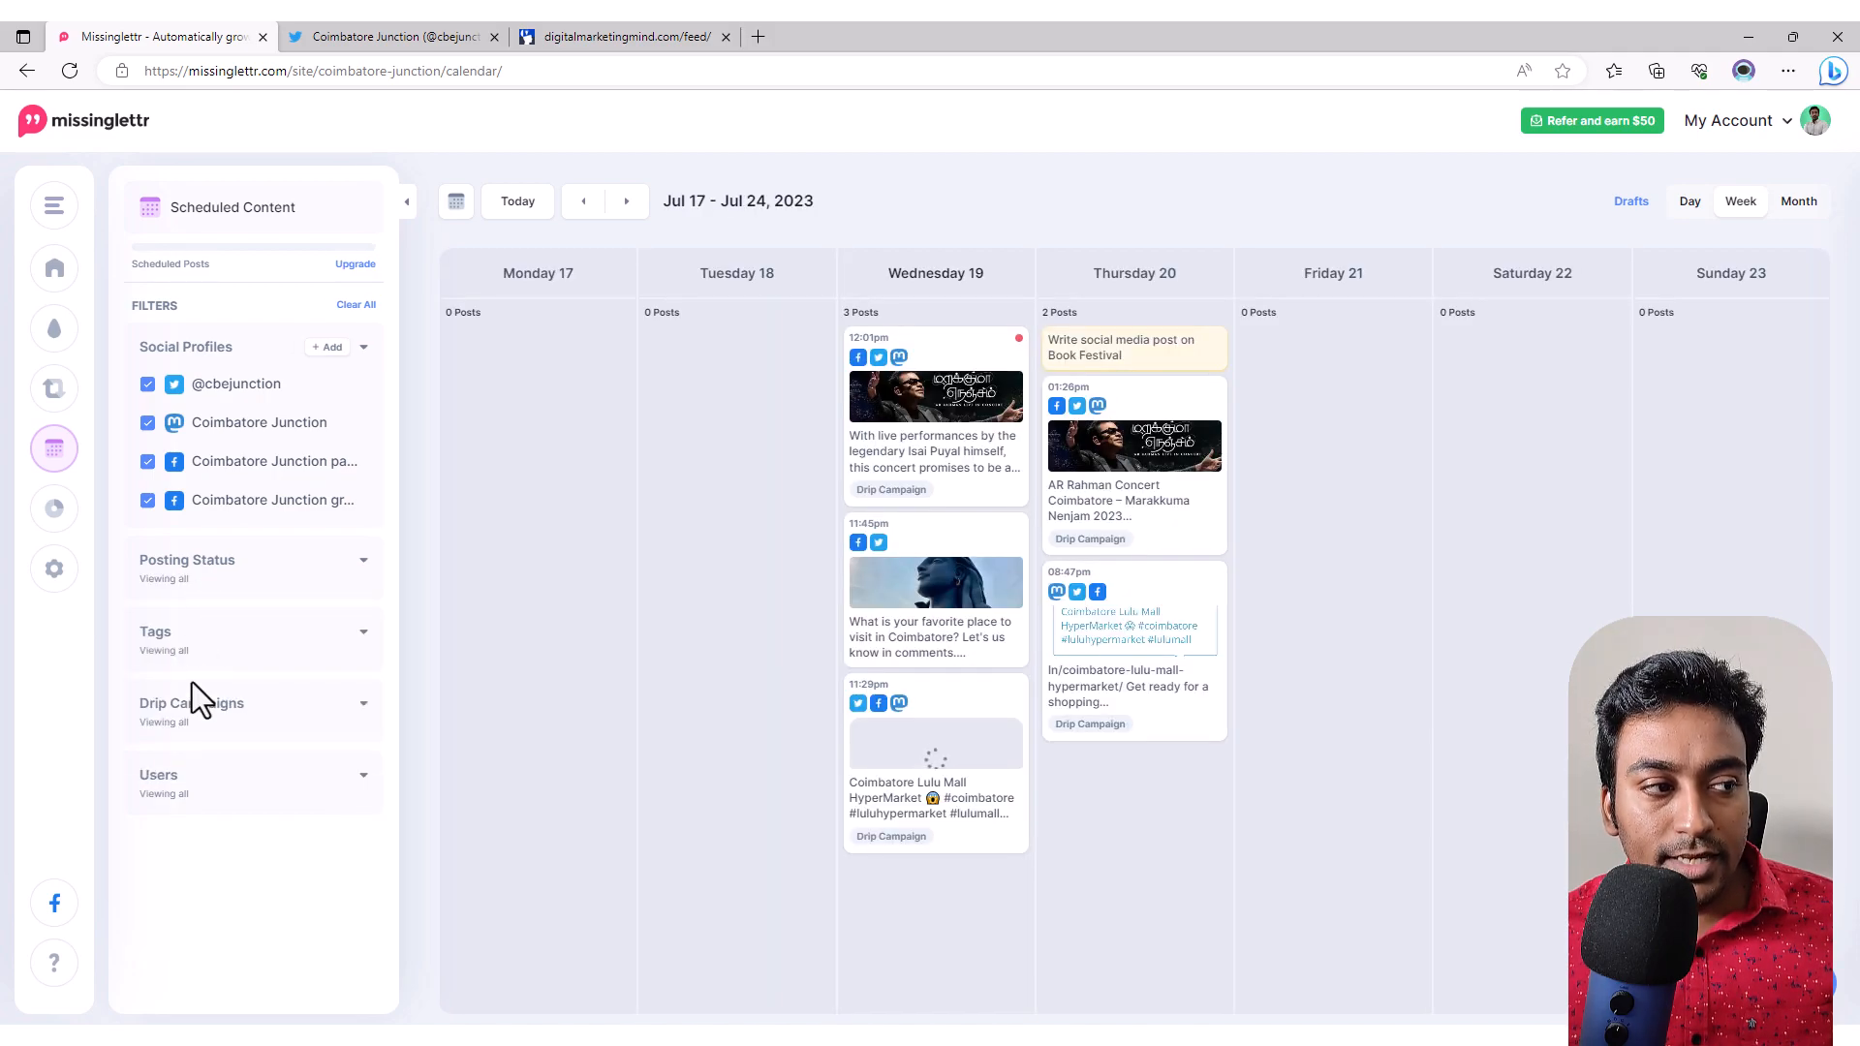
Step: Filter the calendar by the AR Rahman Concert drip campaign, reset it to All Campaigns and collapse the campaign filter
{"action": "left_click", "coordinate": [180, 701]}
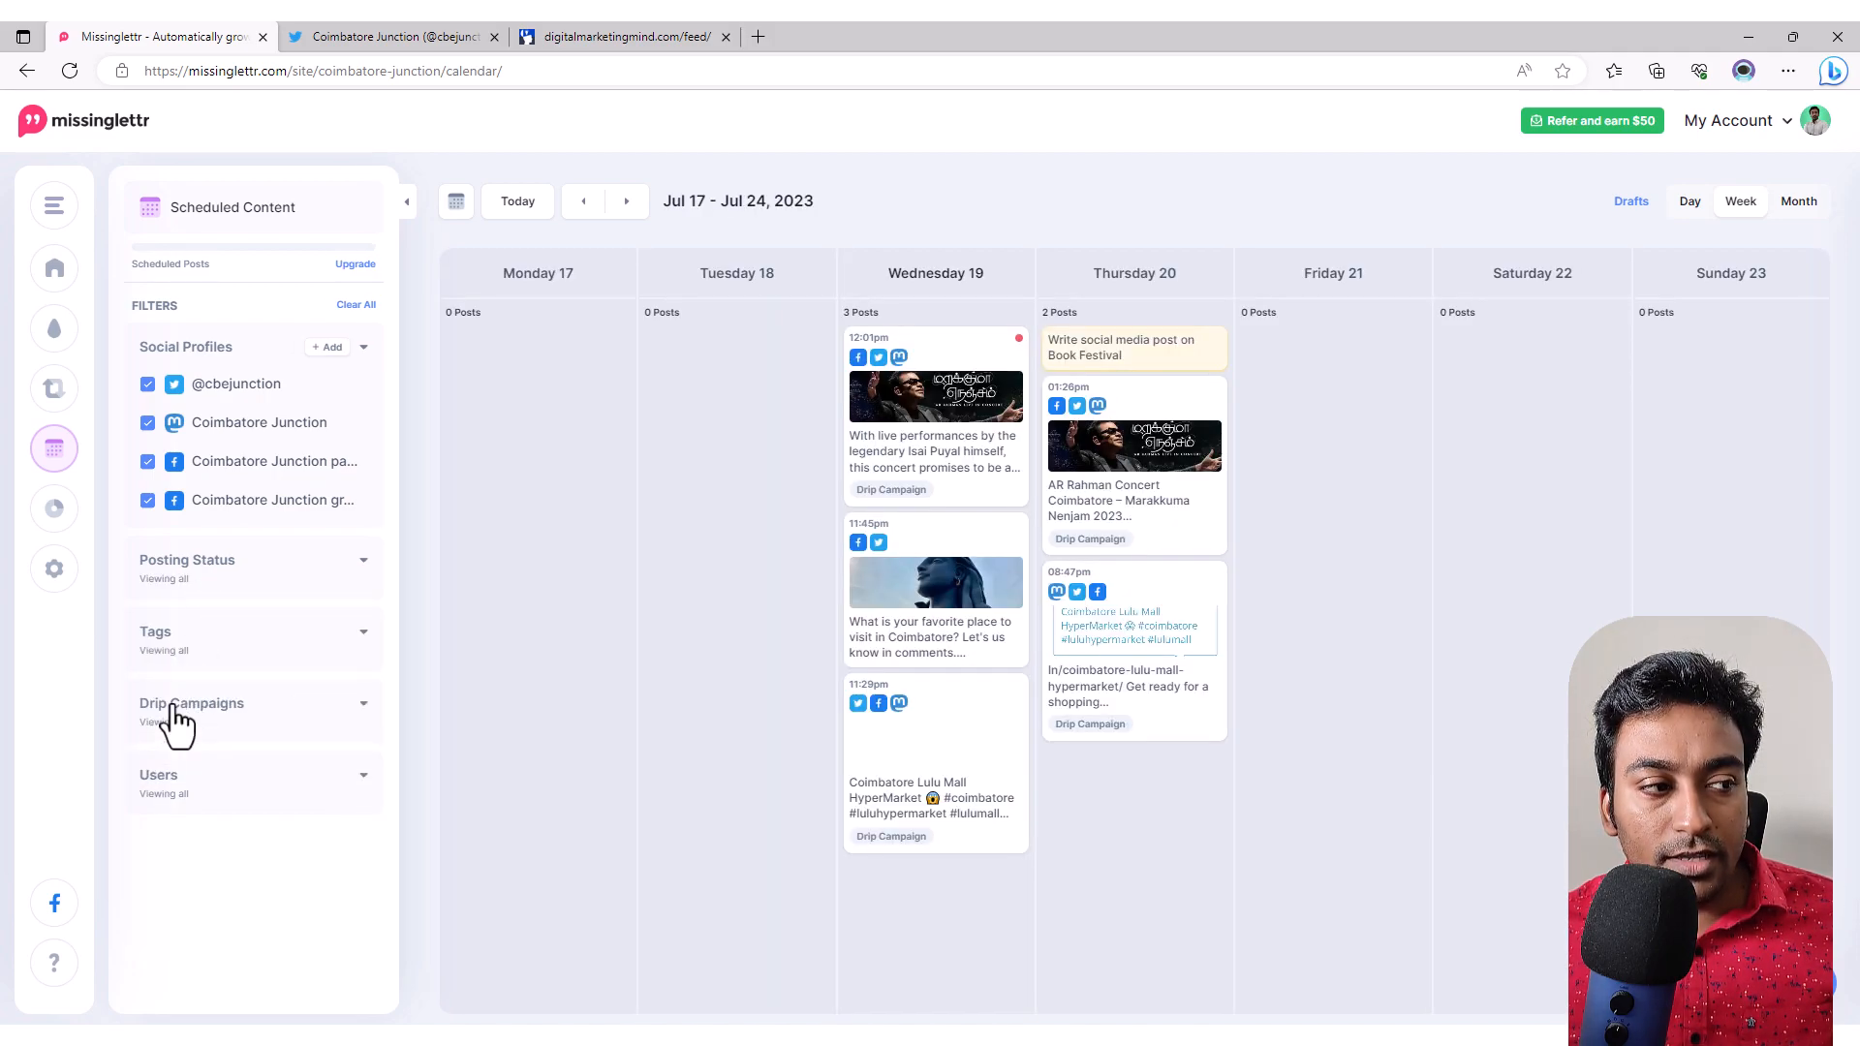
{"action": "double_click", "coordinate": [180, 701]}
{"action": "left_click", "coordinate": [171, 747]}
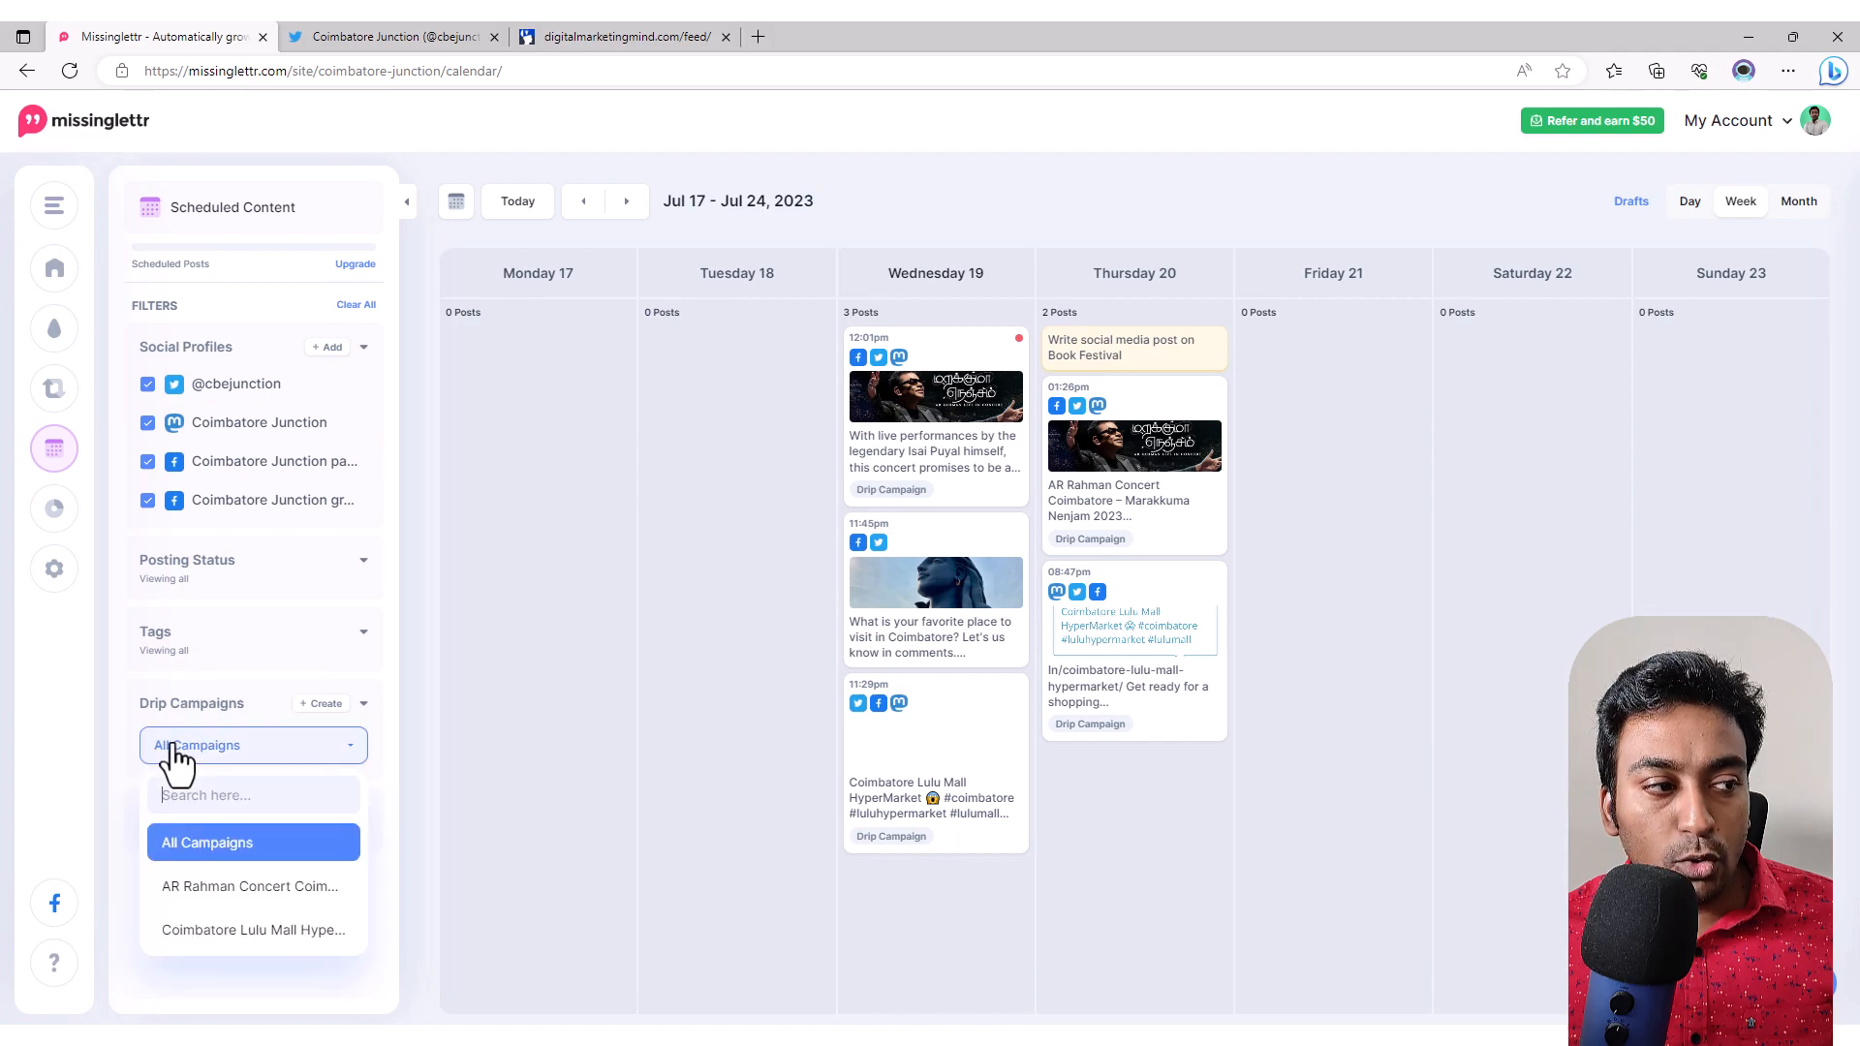
{"action": "left_click", "coordinate": [198, 890]}
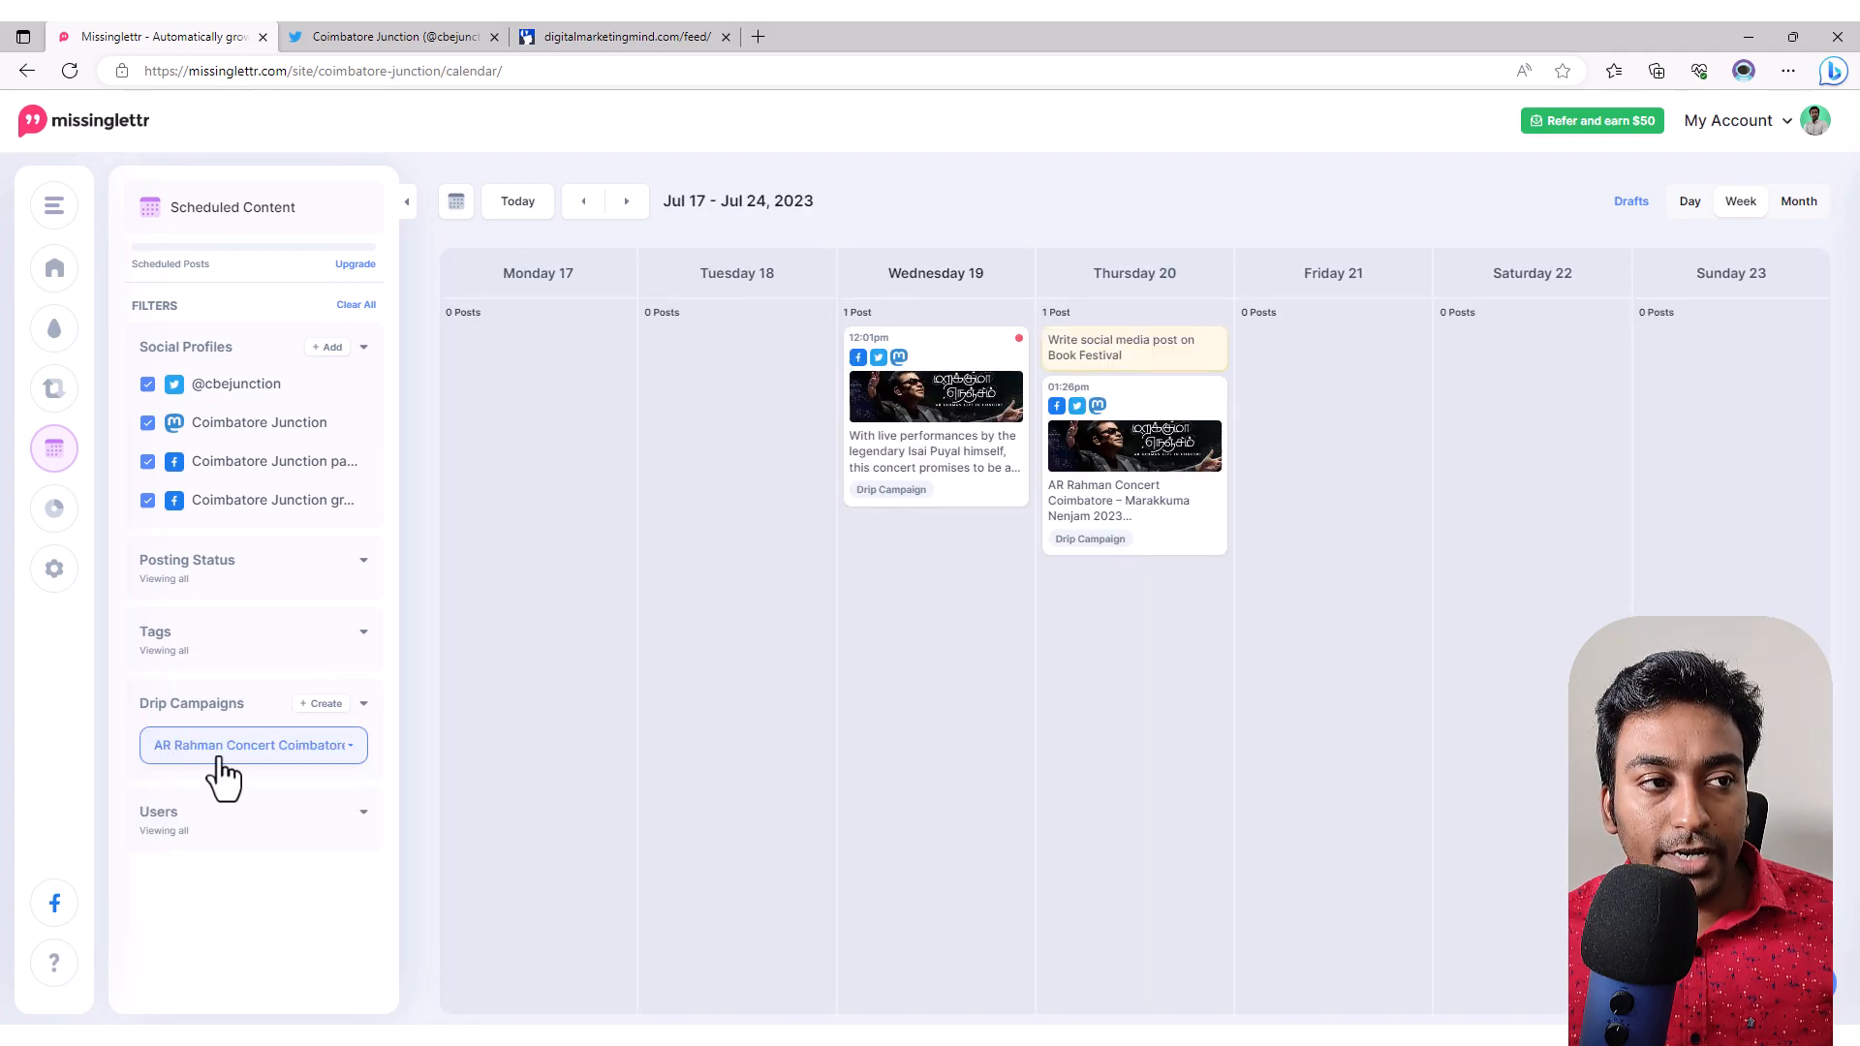
{"action": "left_click", "coordinate": [215, 751]}
{"action": "left_click", "coordinate": [198, 844]}
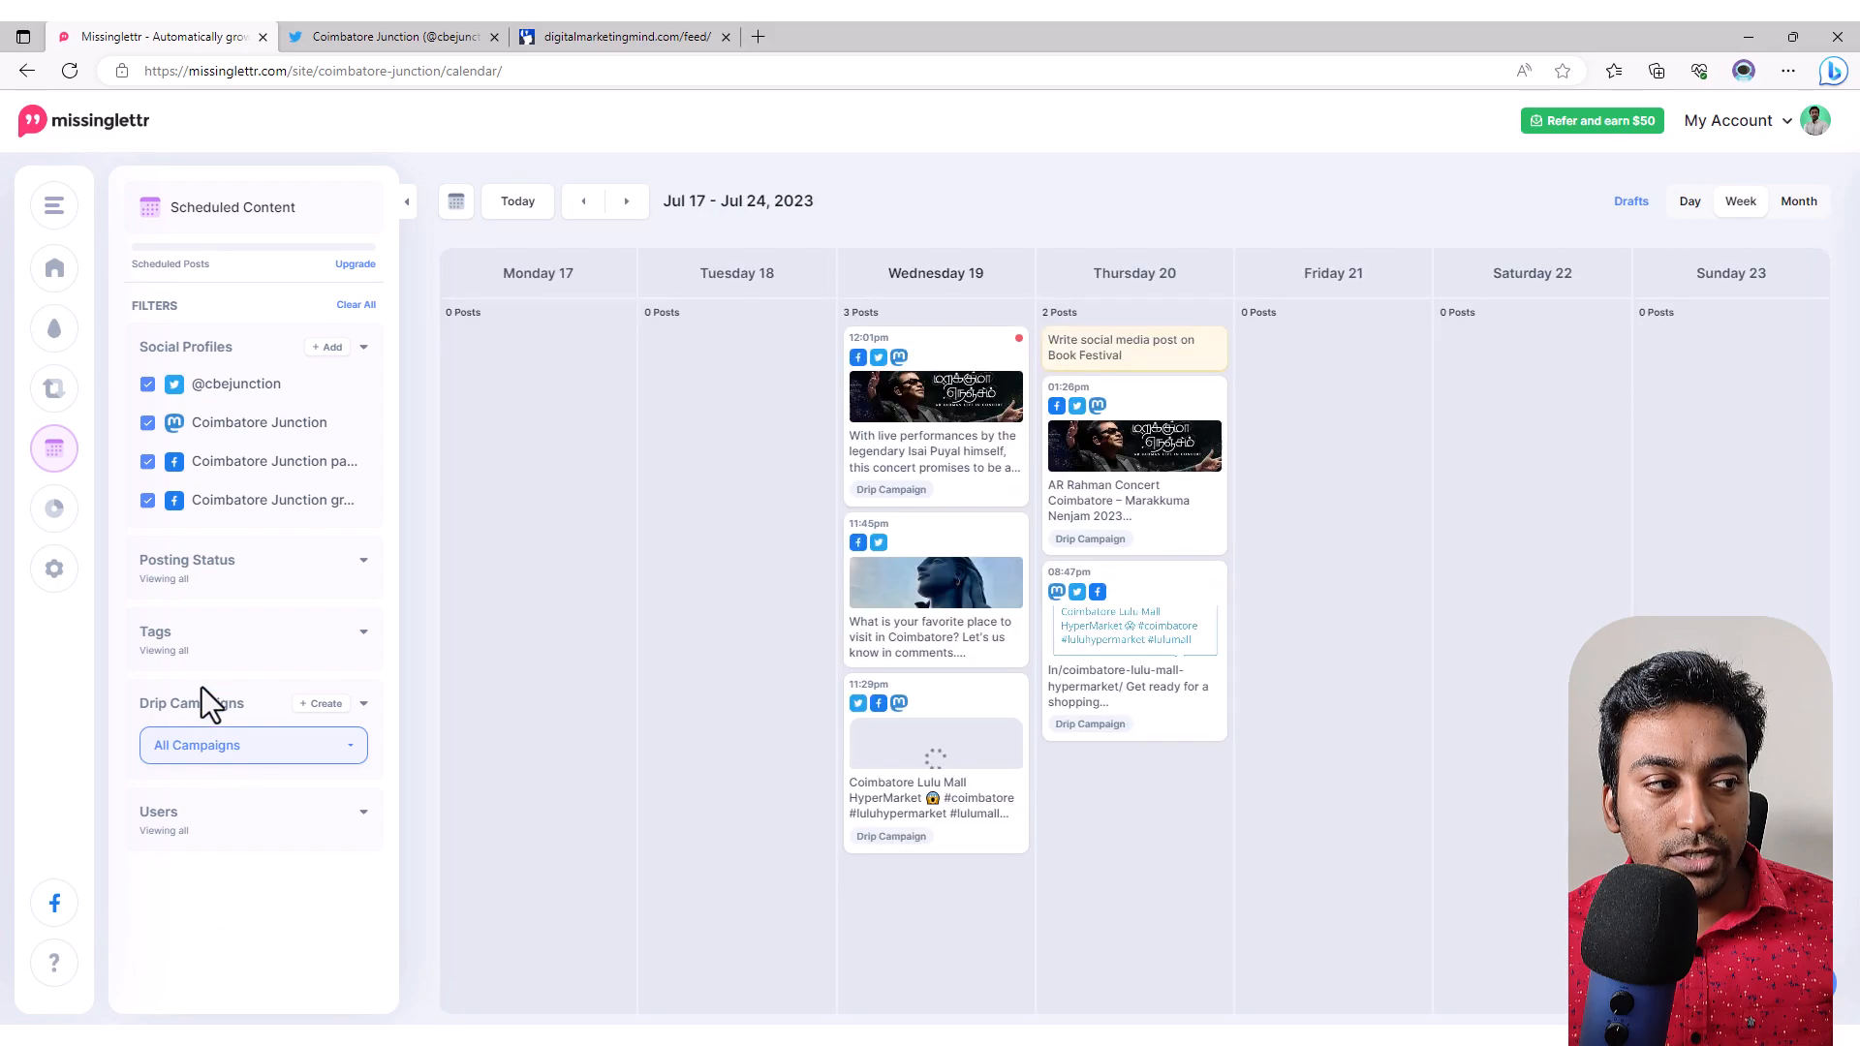
{"action": "left_click", "coordinate": [364, 706]}
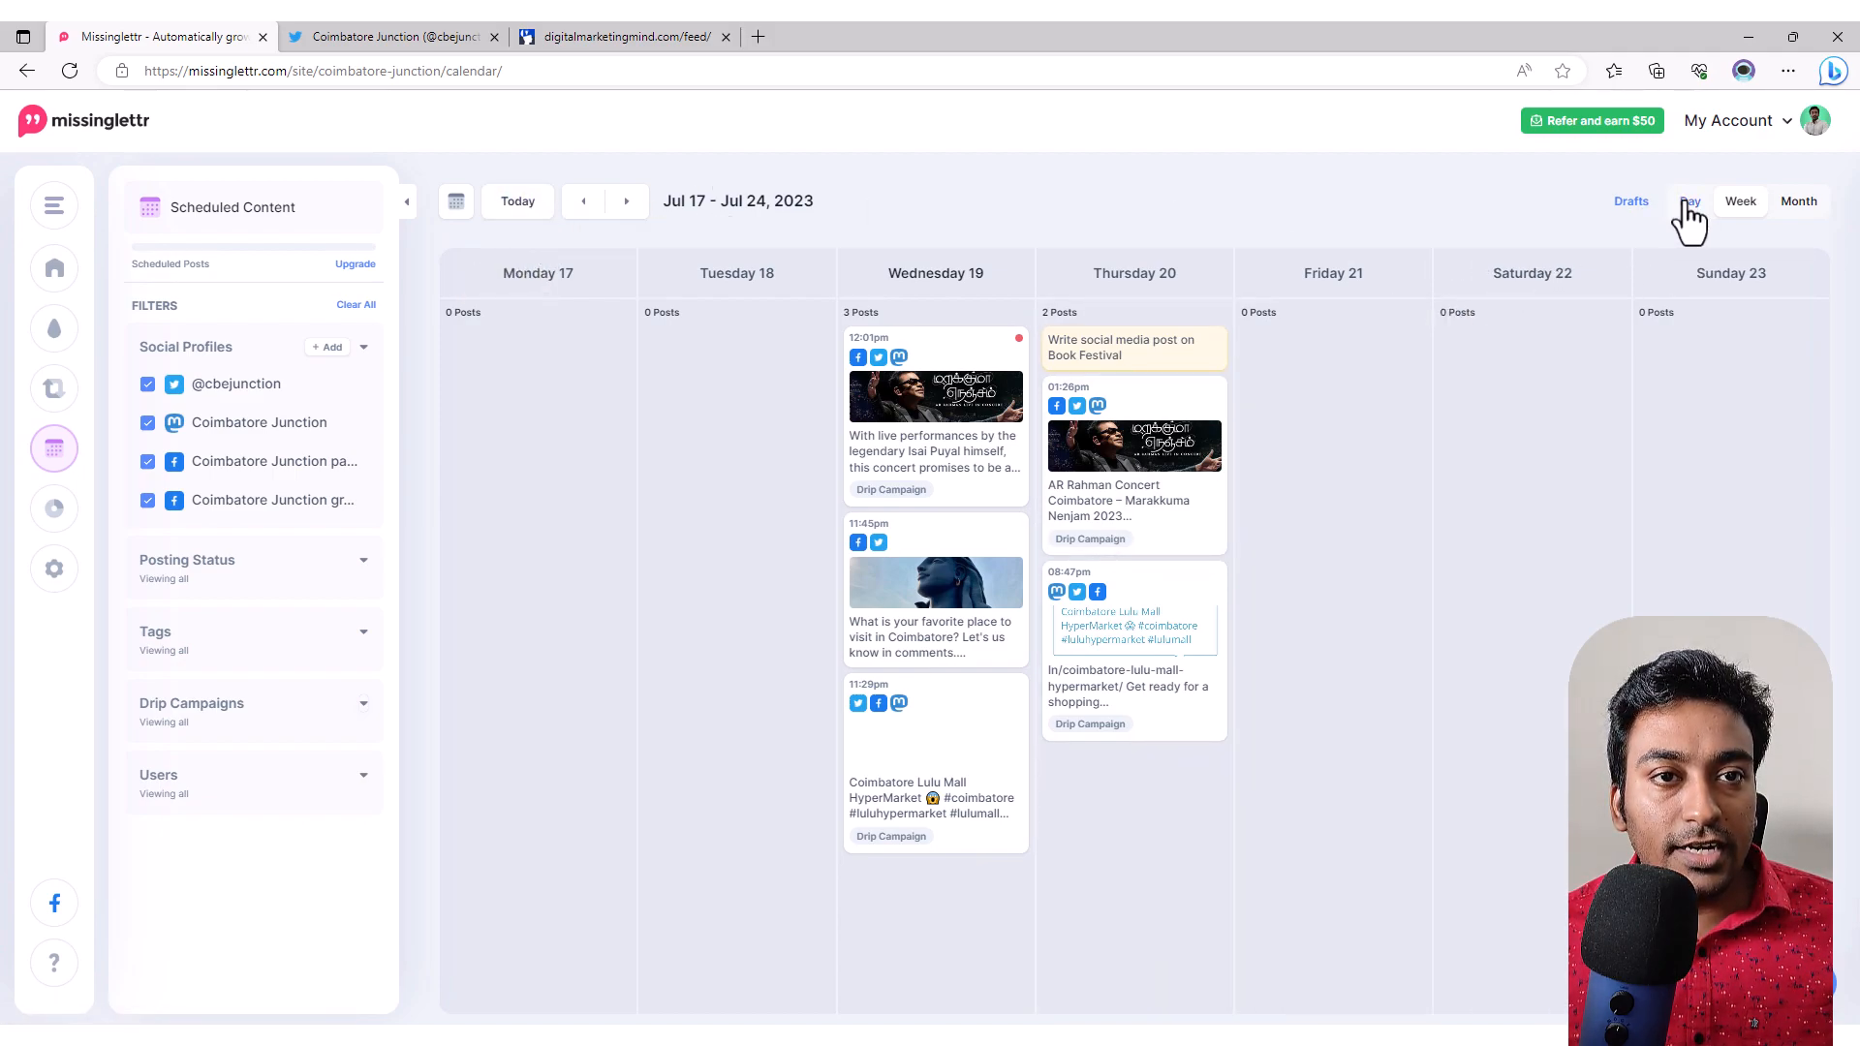
Step: Check the new post composer and the note form for Friday 21, leaving both without creating anything
{"action": "mouse_move", "coordinate": [1366, 392]}
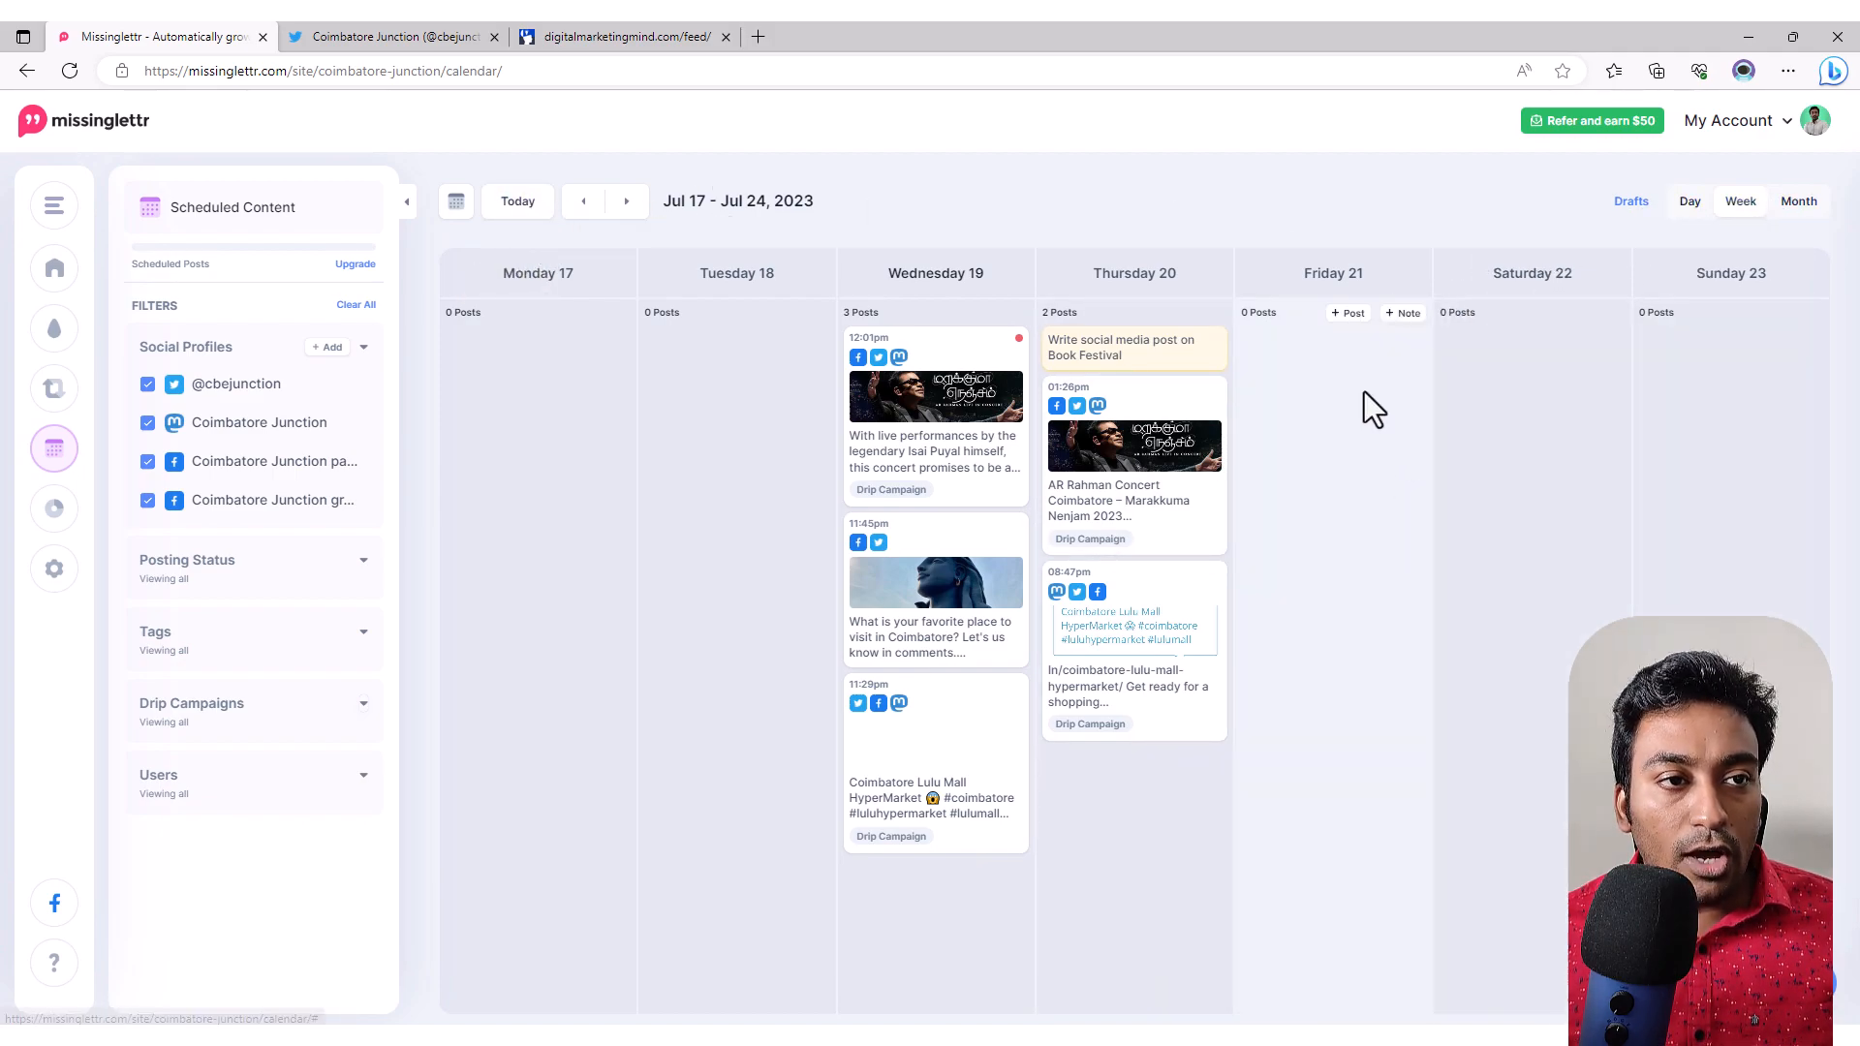
{"action": "left_click", "coordinate": [1354, 317]}
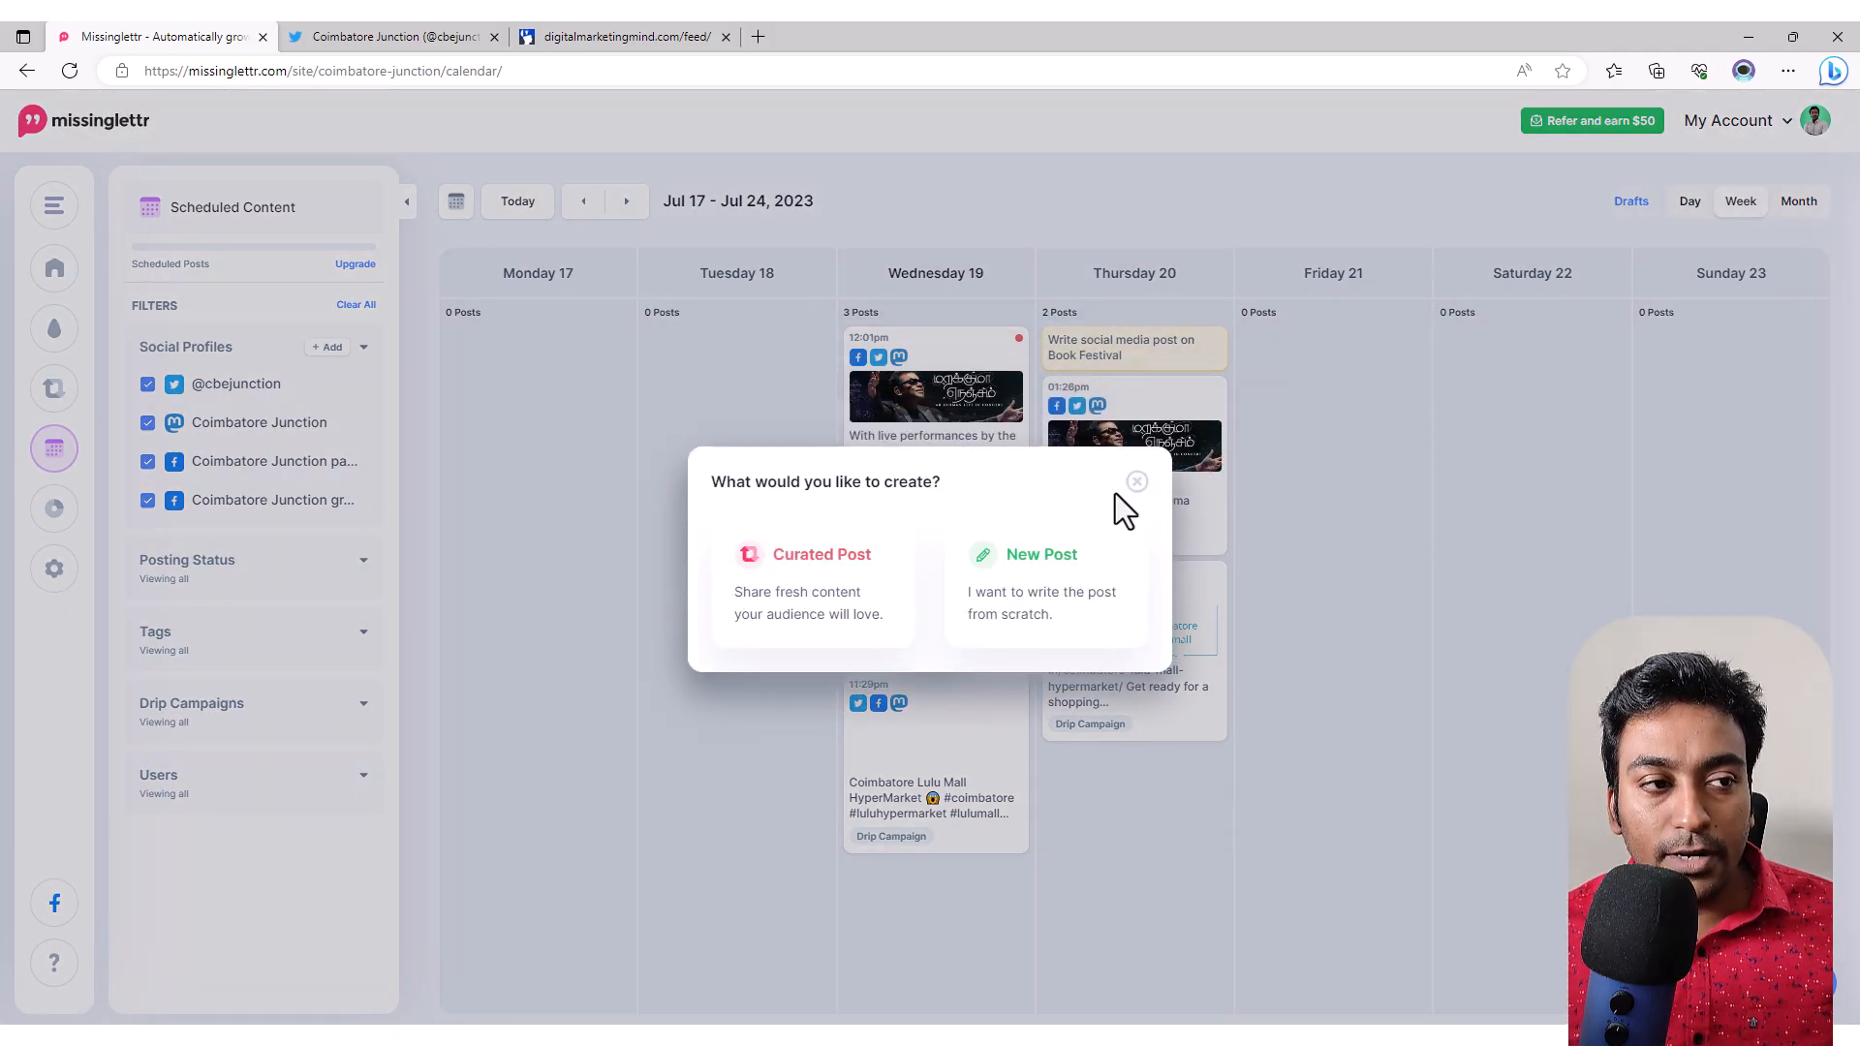
{"action": "left_click", "coordinate": [1032, 566]}
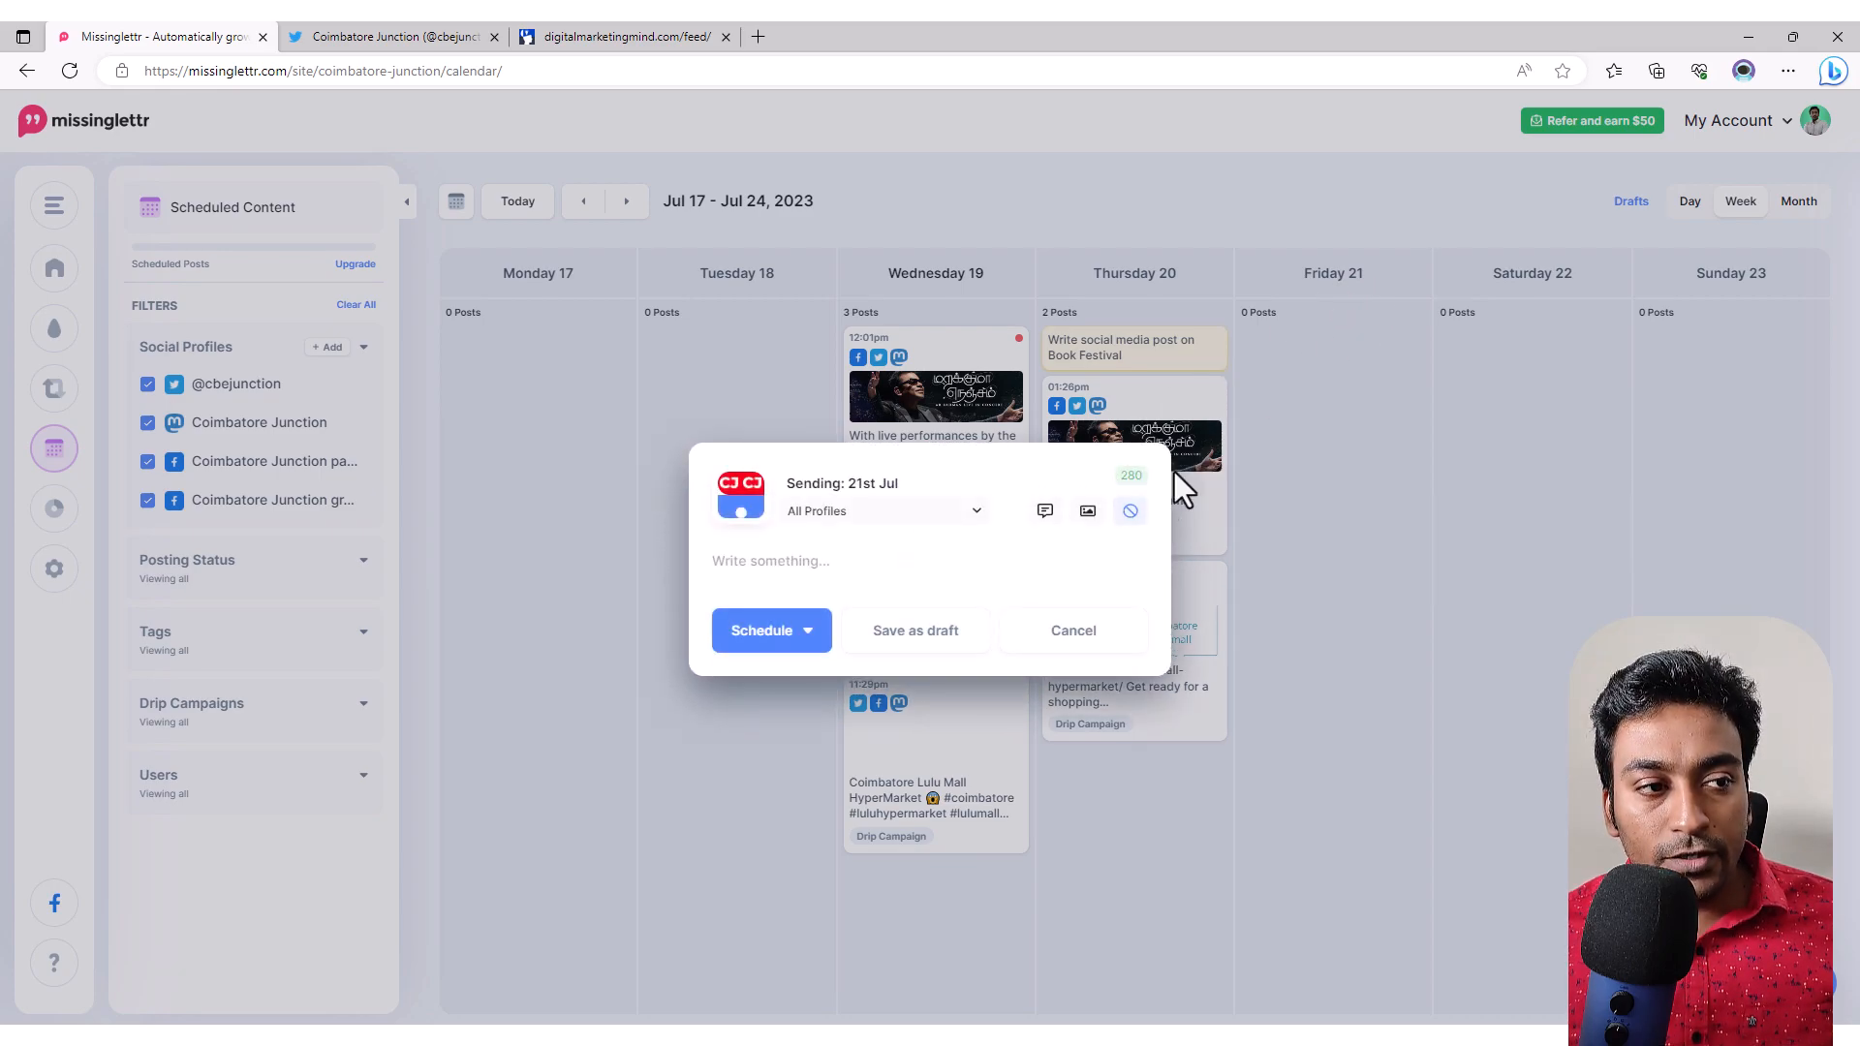
{"action": "left_click", "coordinate": [1128, 627]}
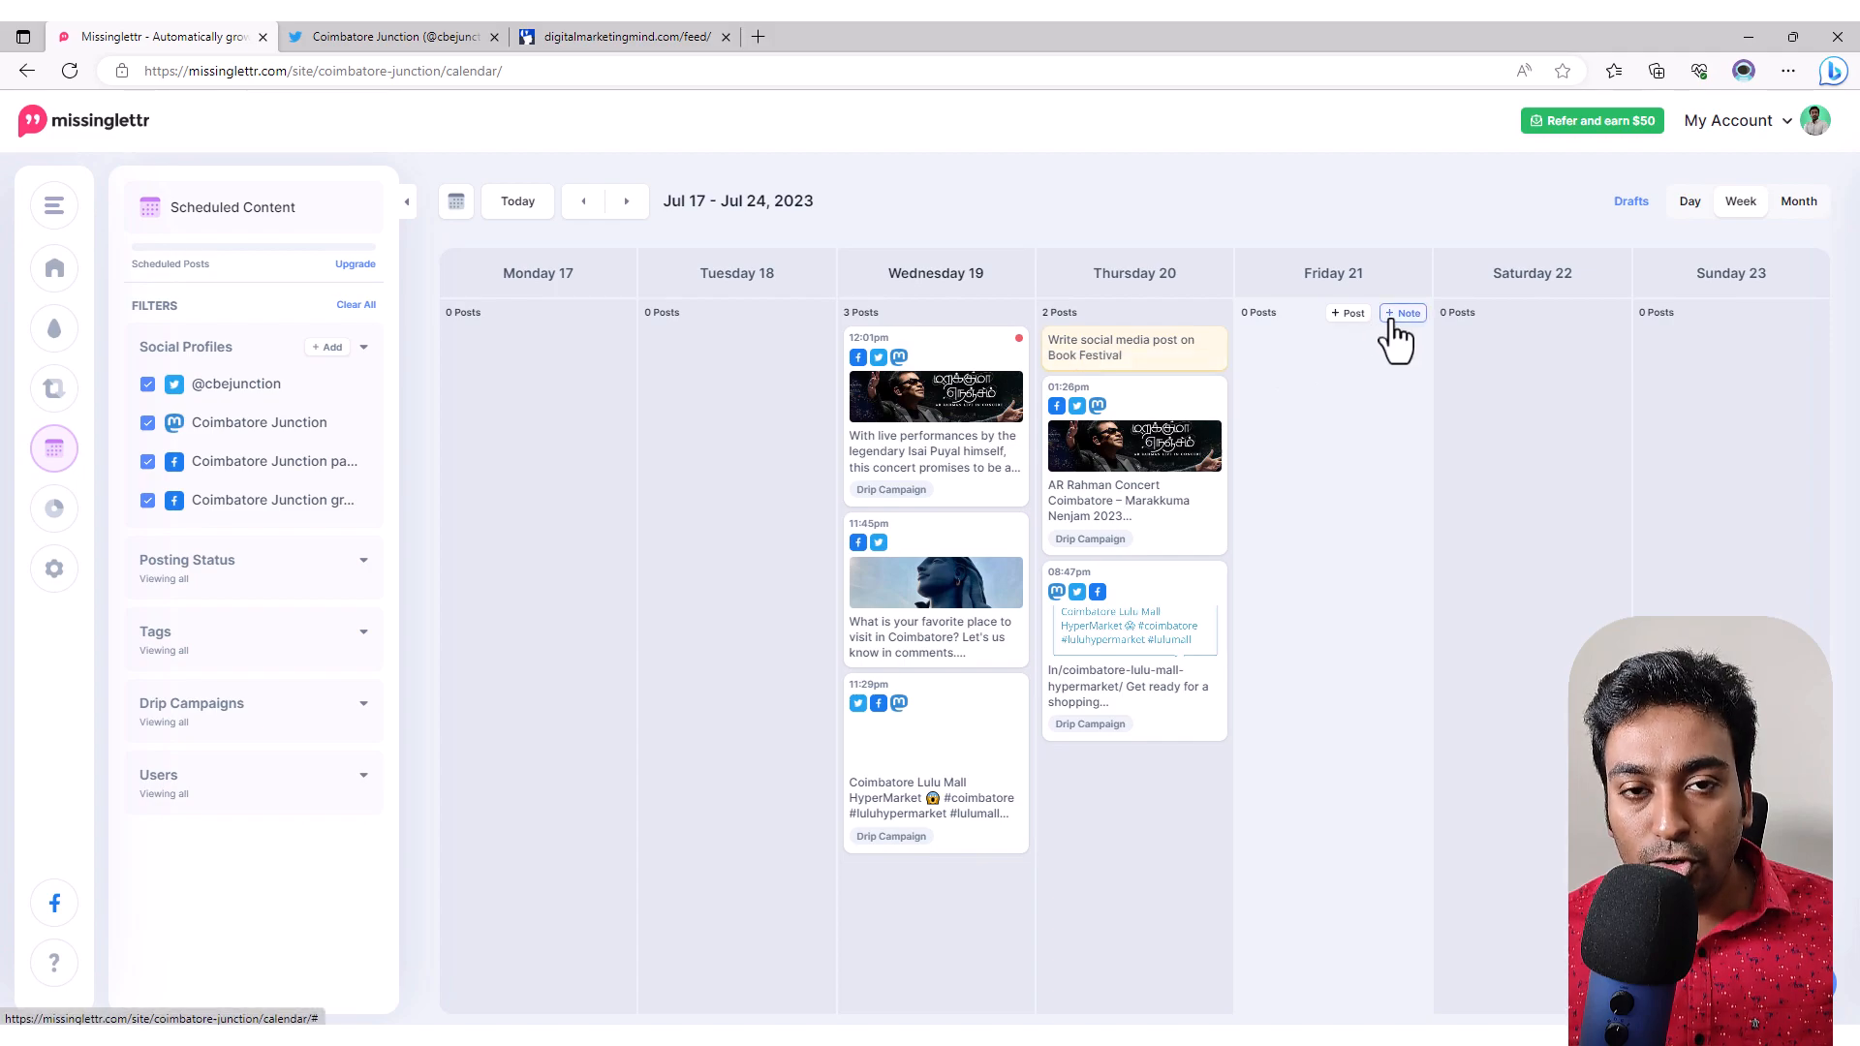
{"action": "left_click", "coordinate": [1399, 314]}
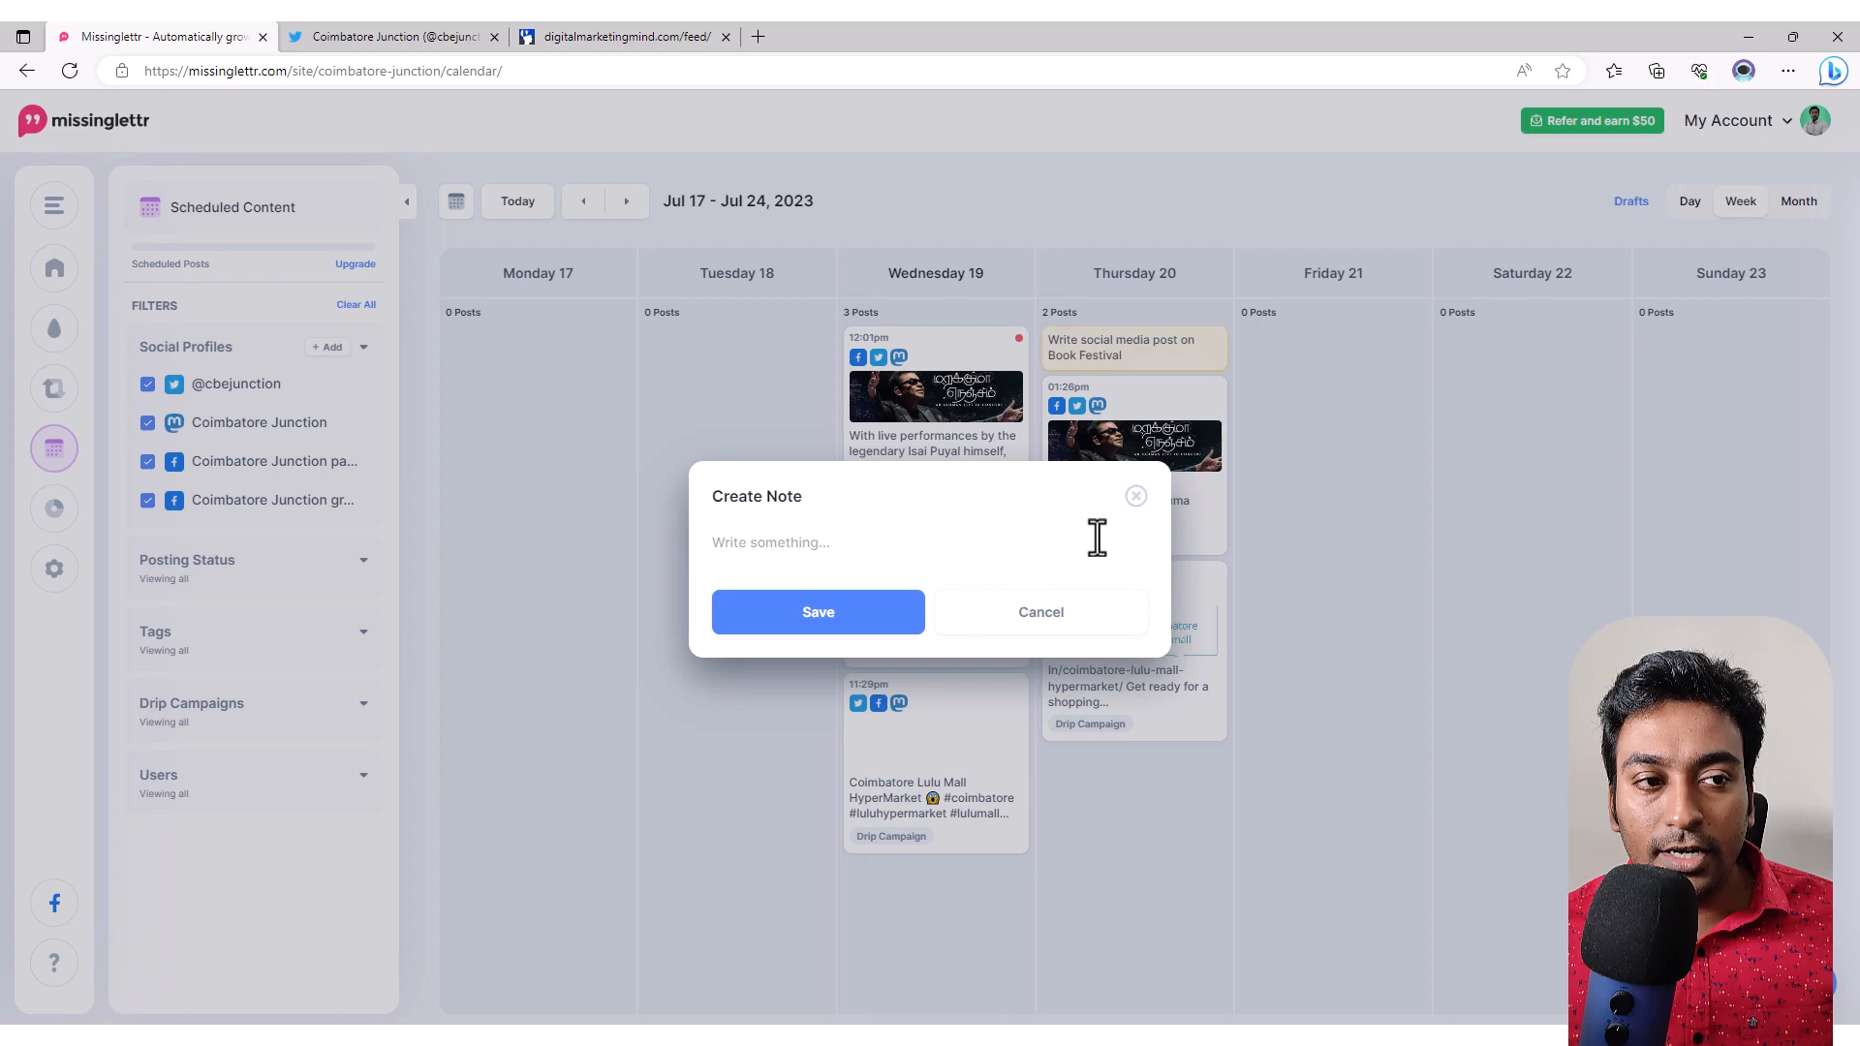
{"action": "left_click", "coordinate": [1135, 497]}
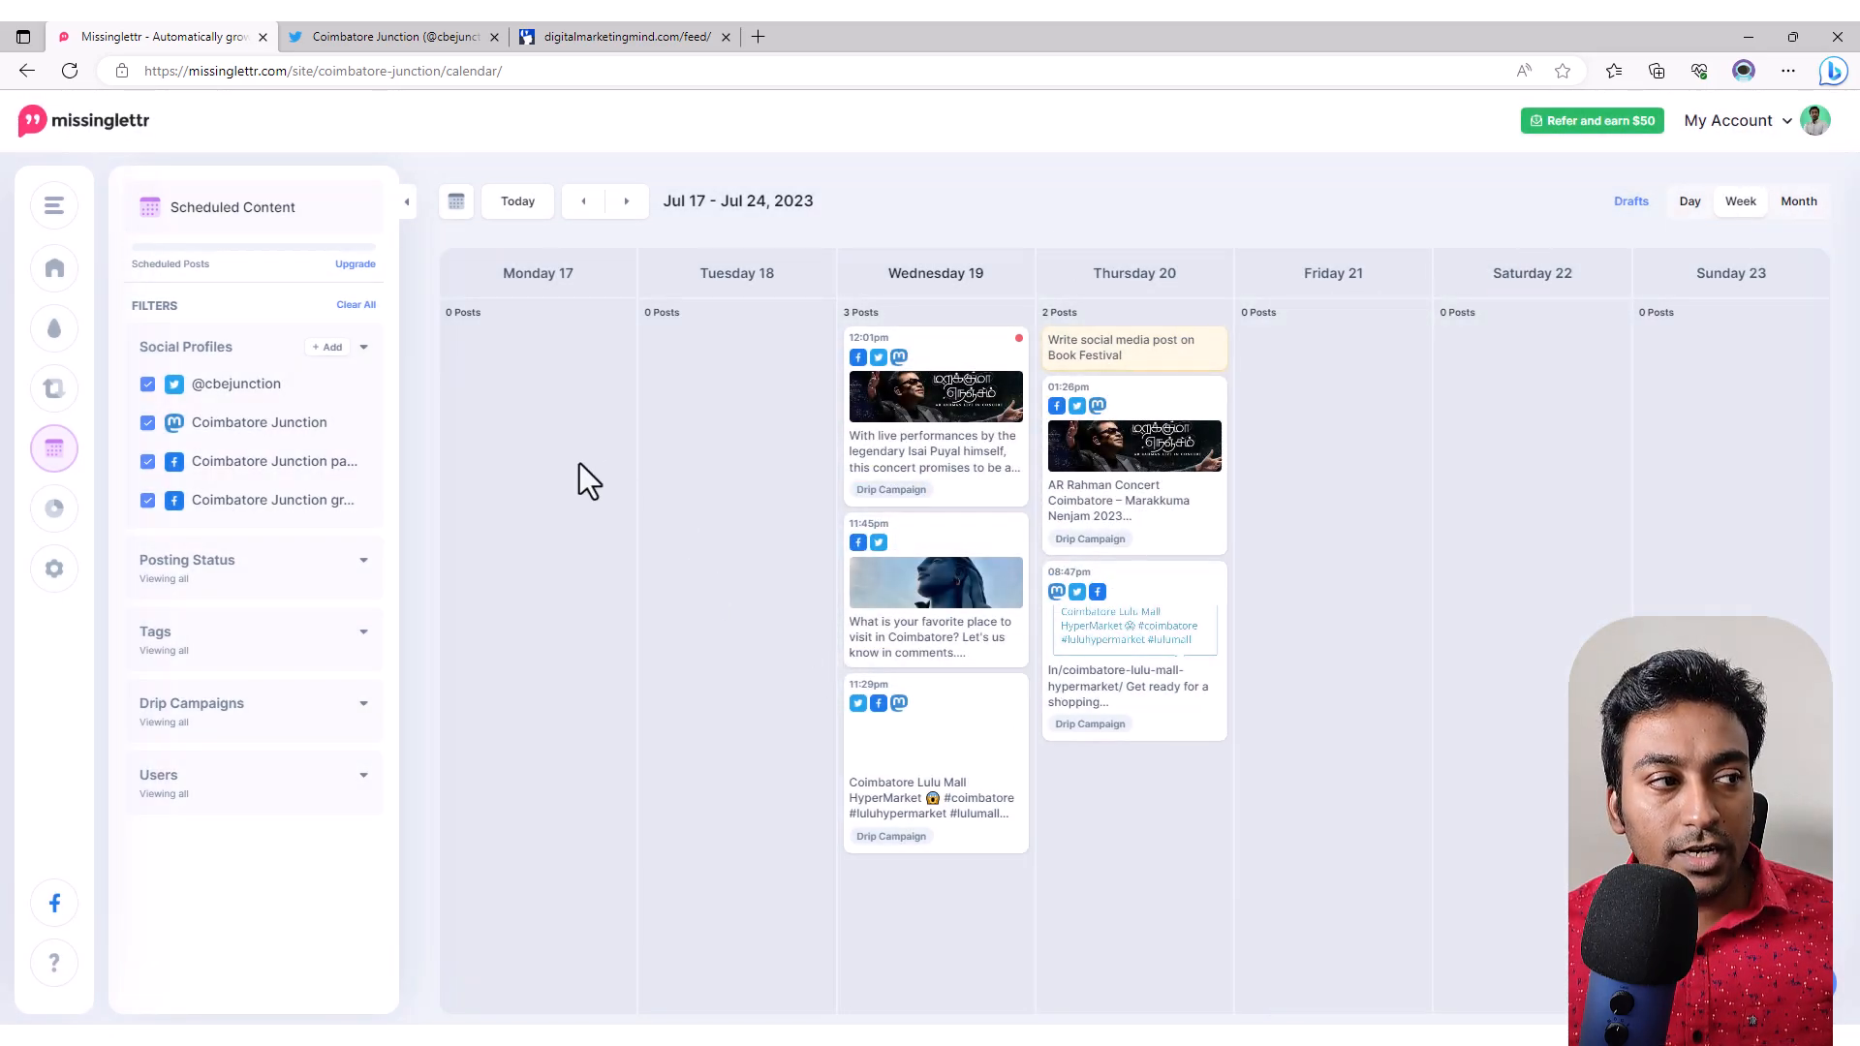
Step: View Coimbatore Junction's analytics, switch to the owner's personal workspace and open its analytics
{"action": "mouse_move", "coordinate": [66, 475]}
{"action": "left_click", "coordinate": [75, 513]}
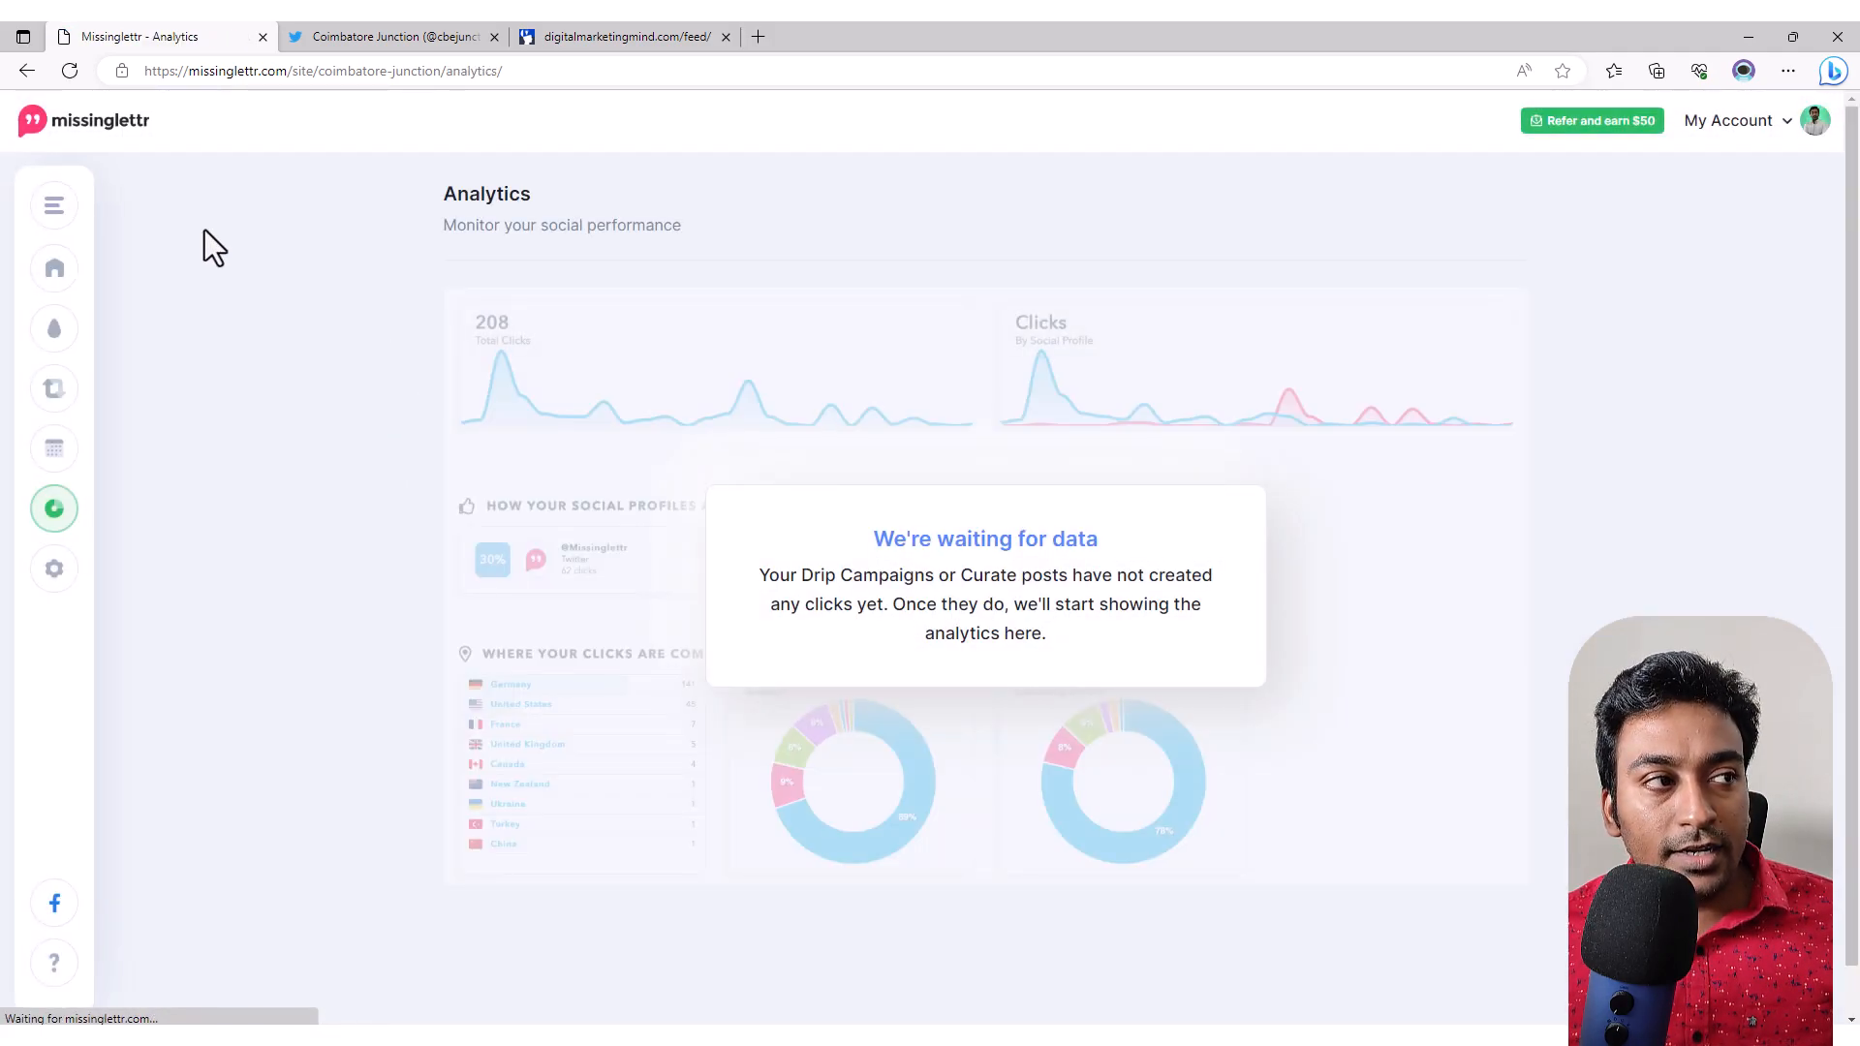
{"action": "left_click", "coordinate": [56, 218]}
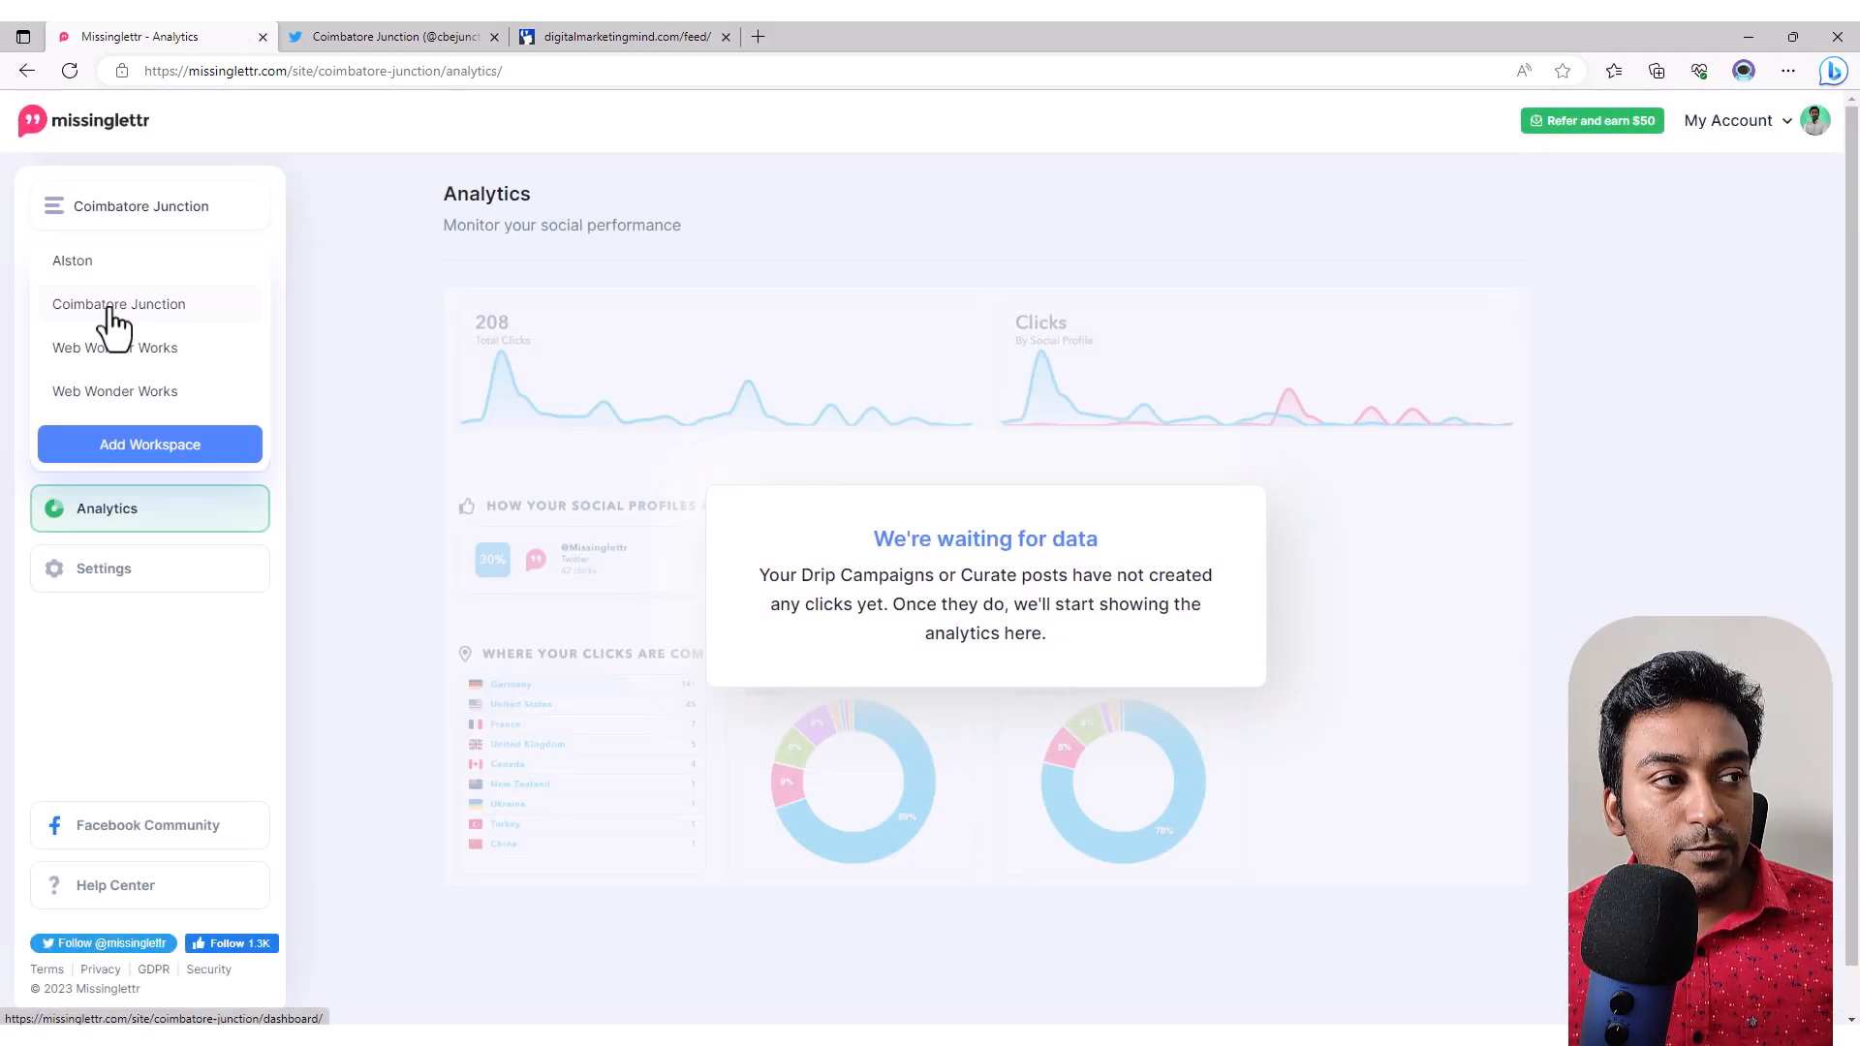
{"action": "left_click", "coordinate": [113, 274]}
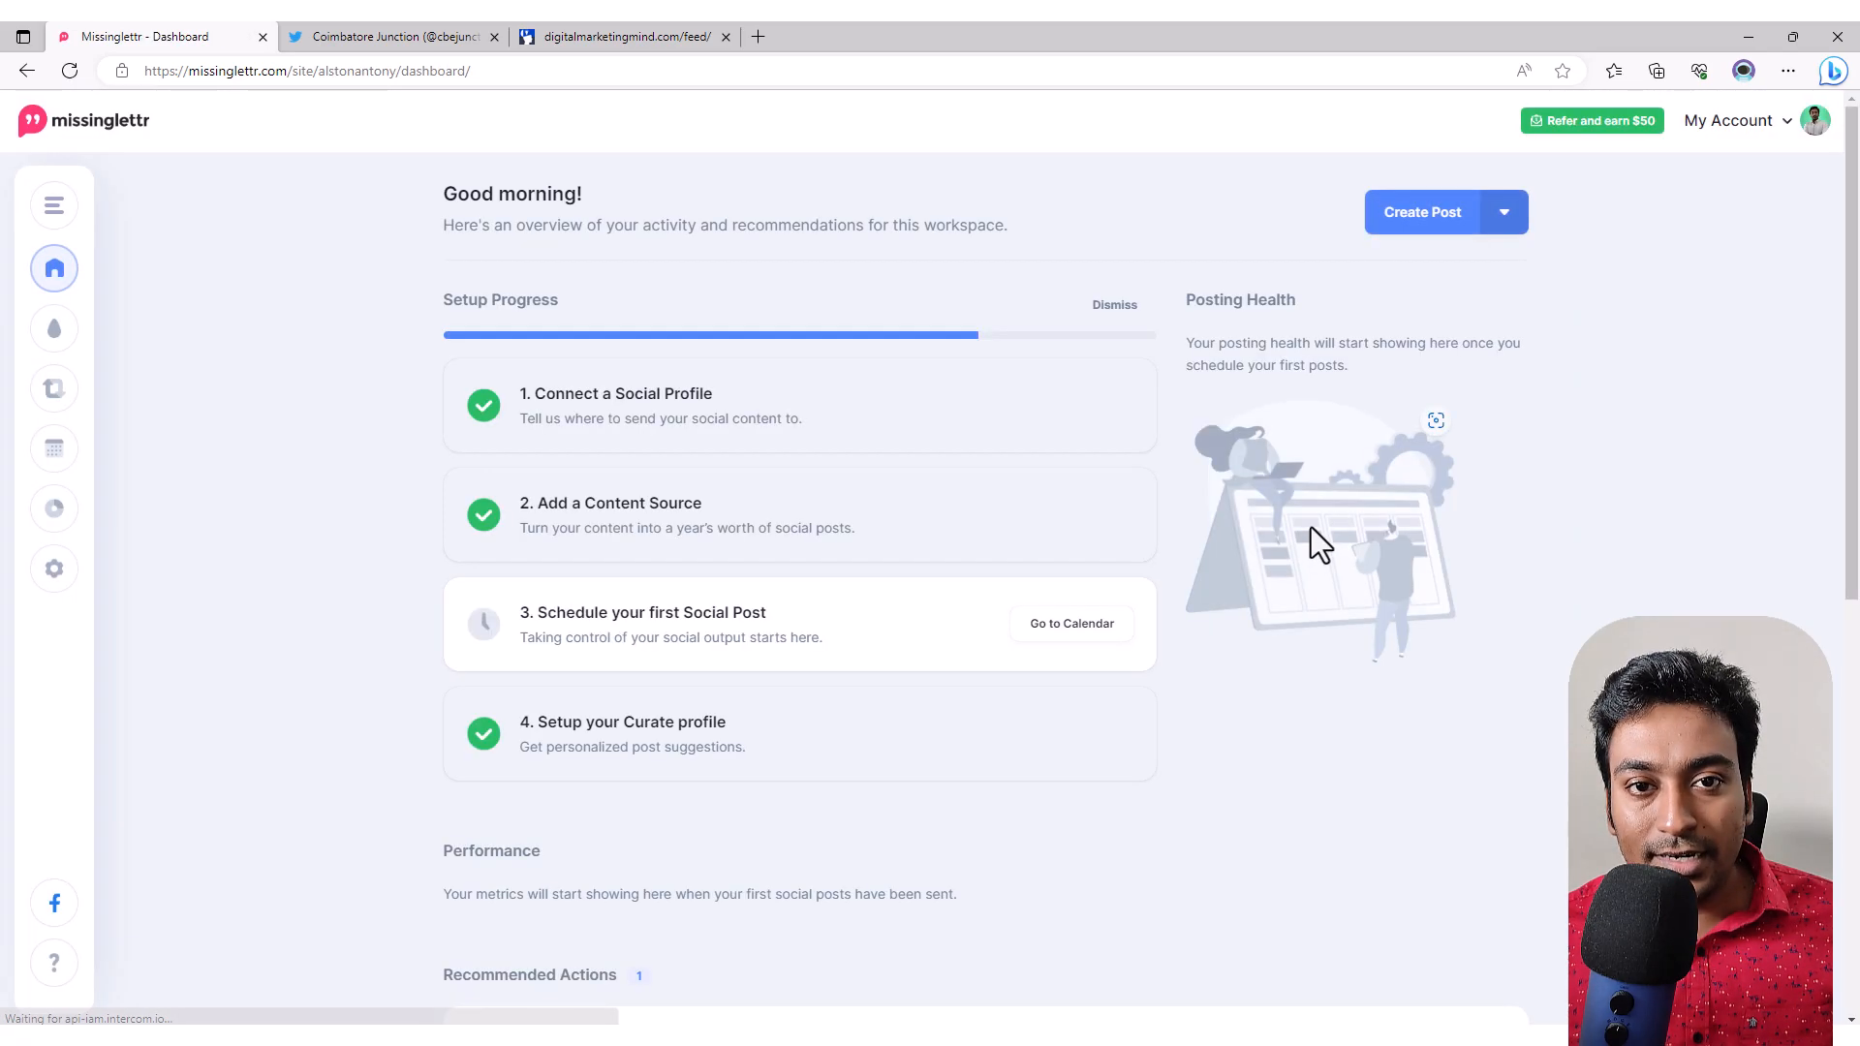
{"action": "left_click", "coordinate": [41, 518]}
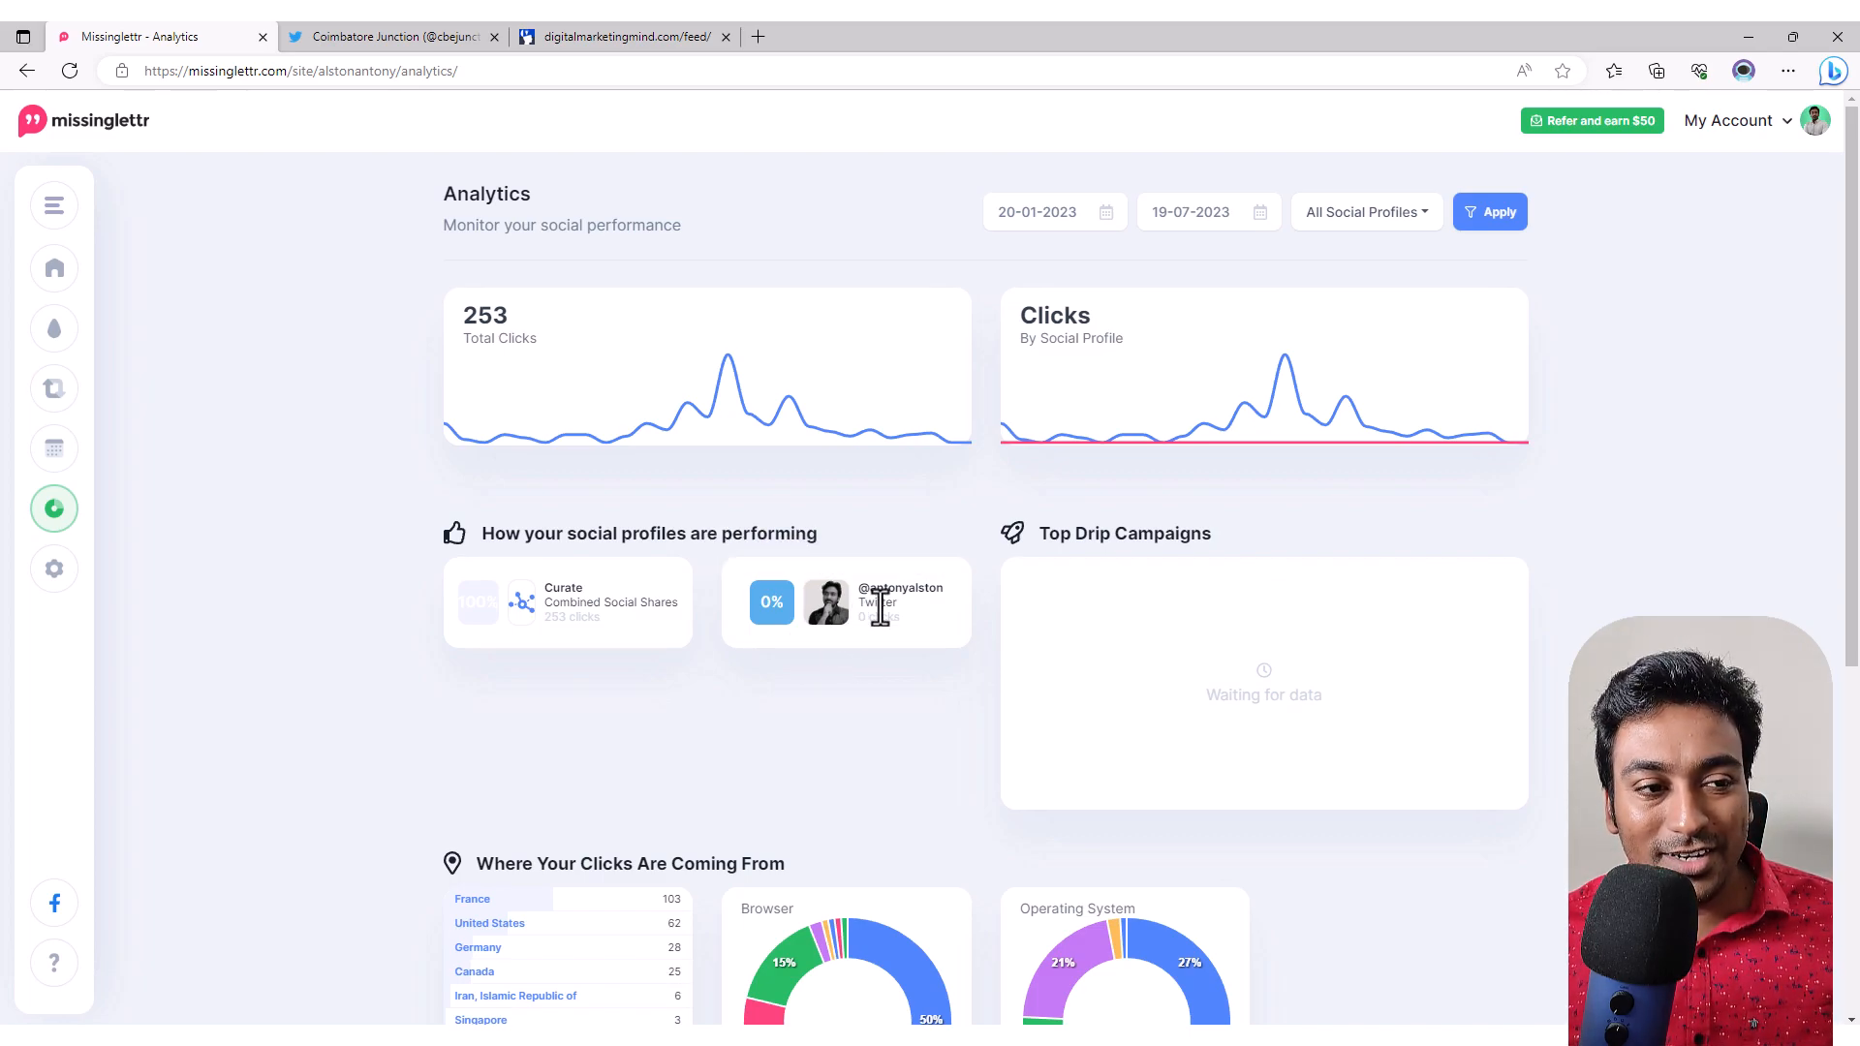
Step: Examine the social profile performance, click locations, browser and operating system shares, and best time of the day
{"action": "scroll", "coordinate": [1280, 525], "scroll_direction": "down", "scroll_amount": 2}
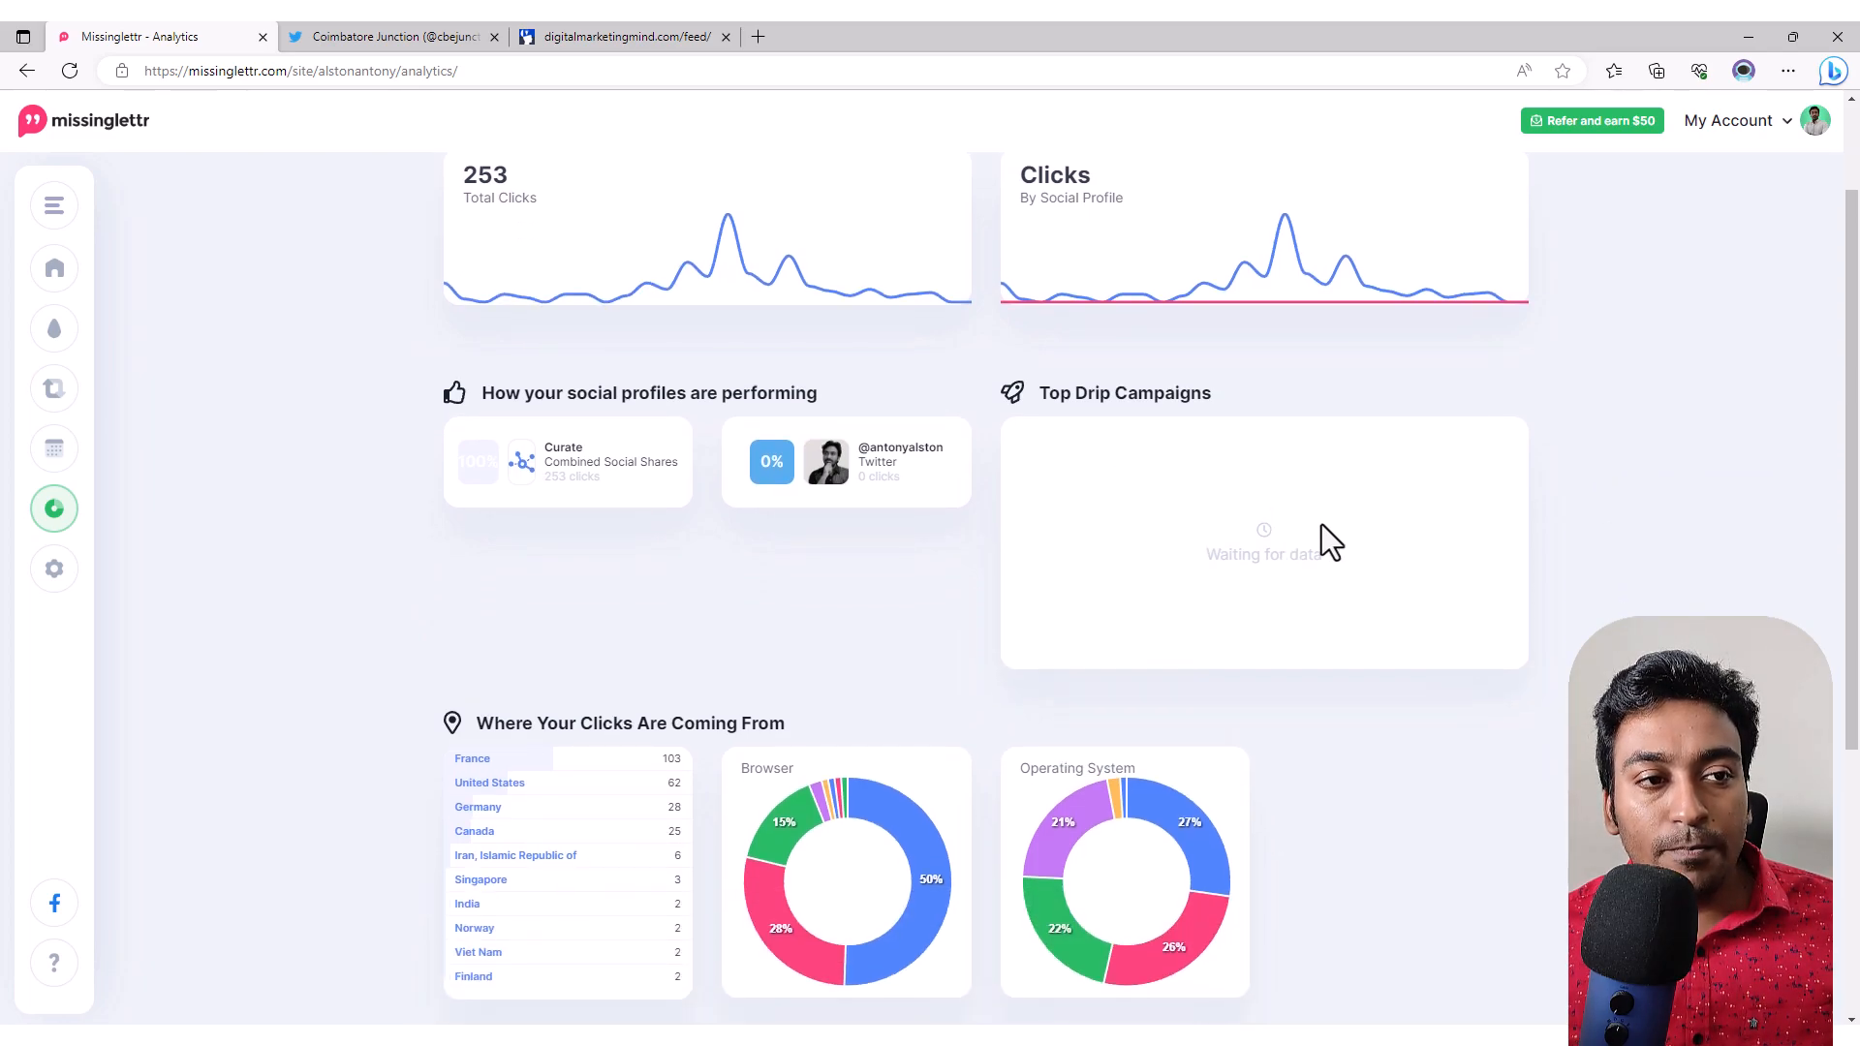
{"action": "scroll", "coordinate": [1328, 533], "scroll_direction": "down", "scroll_amount": 2}
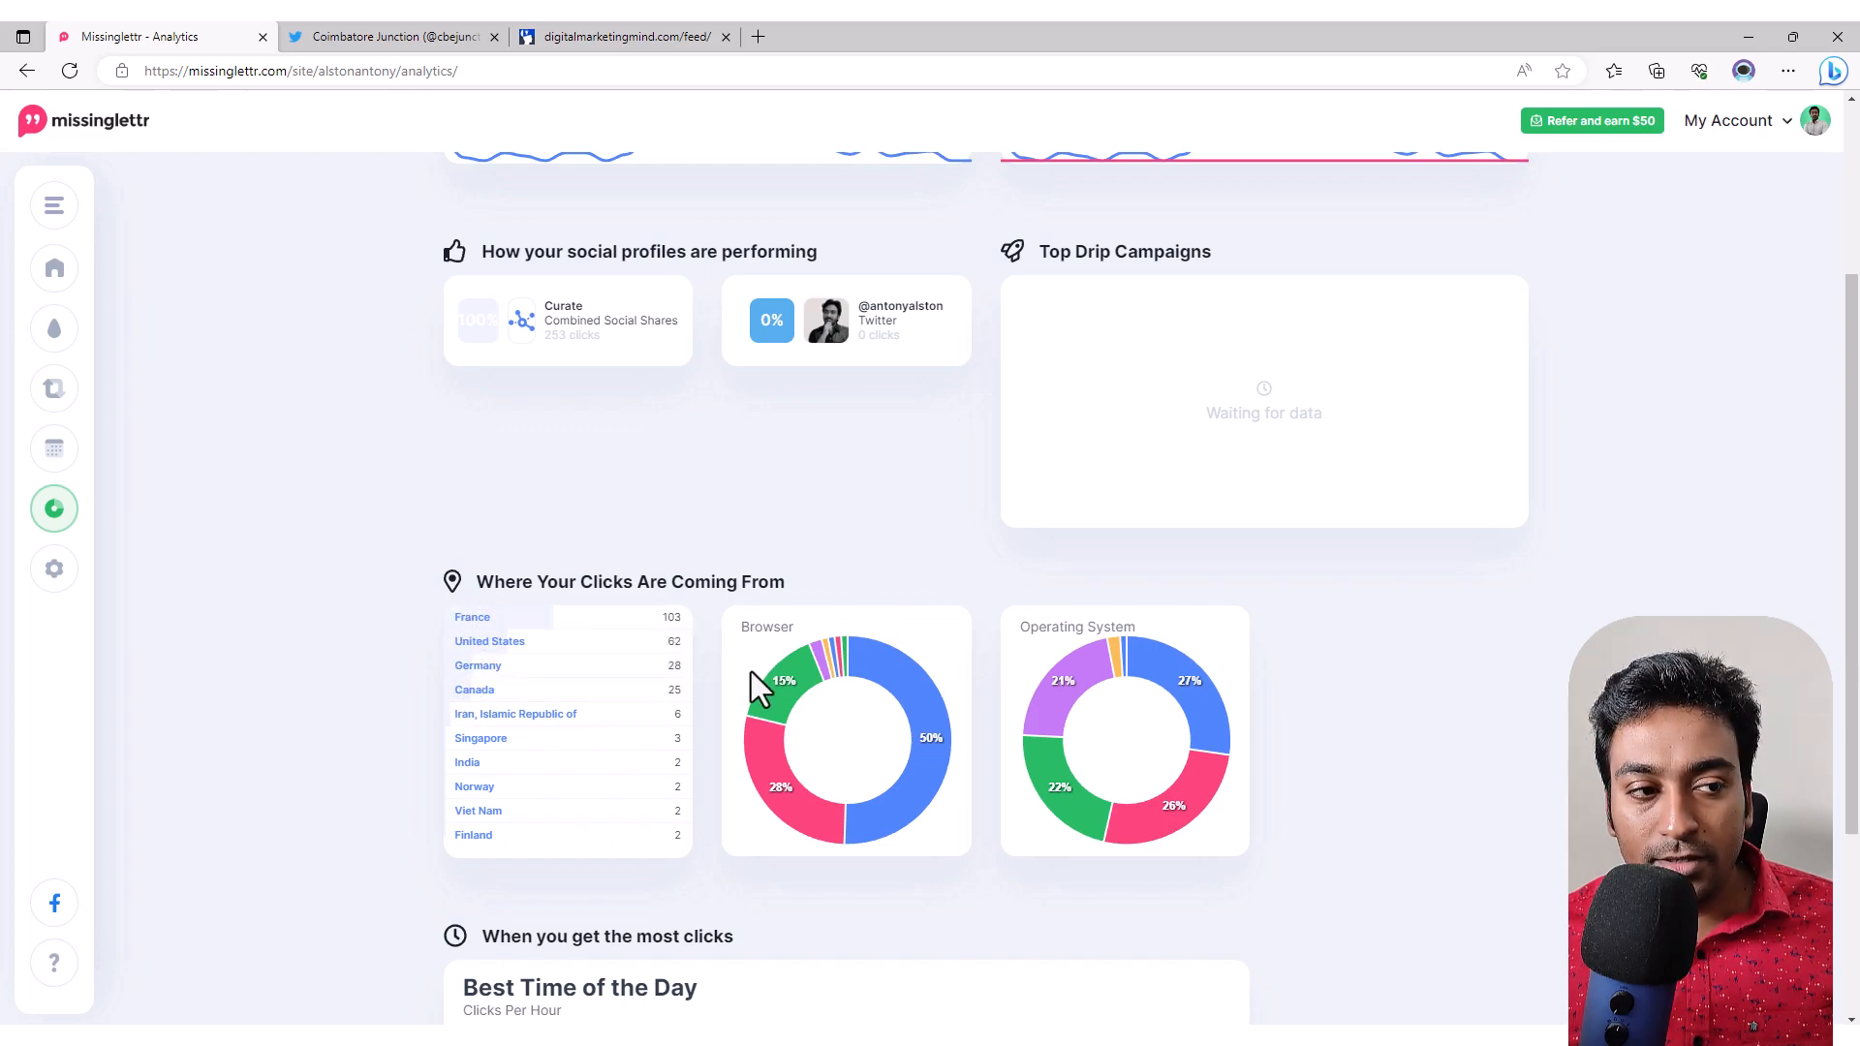
{"action": "mouse_move", "coordinate": [806, 680]}
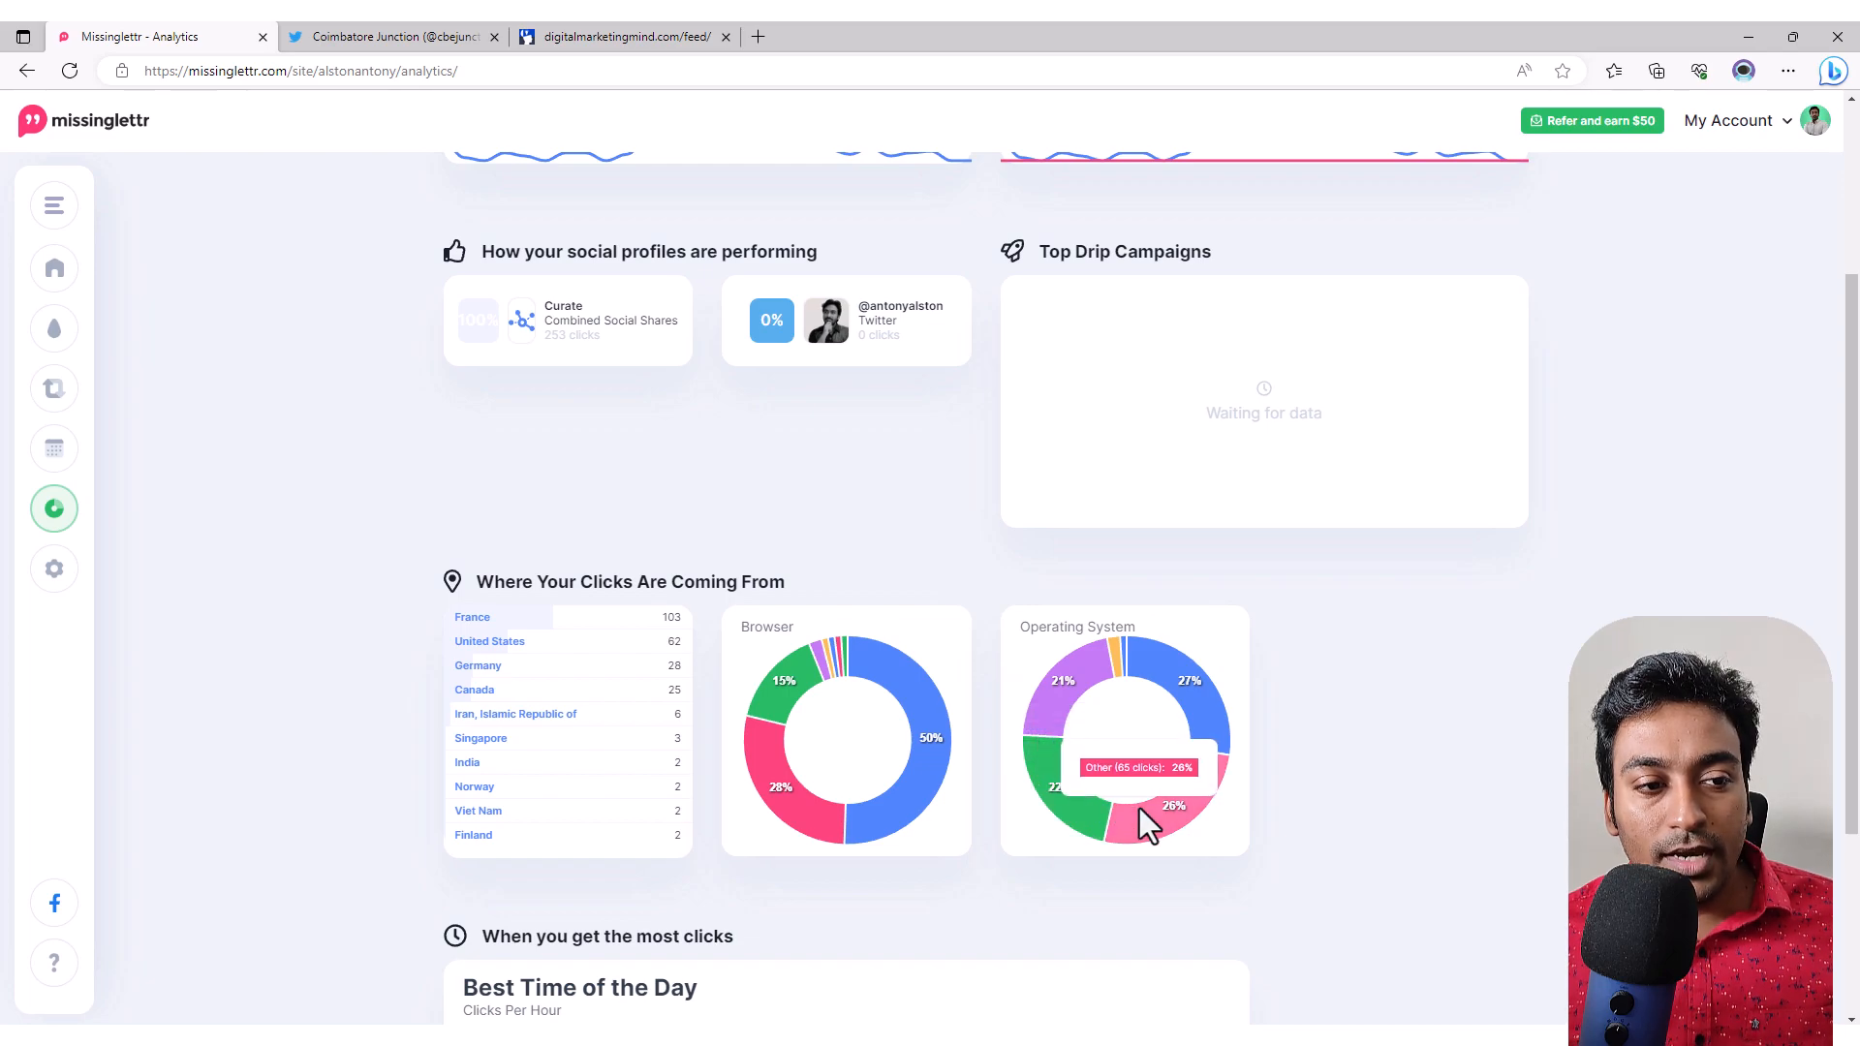
{"action": "mouse_move", "coordinate": [1119, 663]}
{"action": "scroll", "coordinate": [1404, 651], "scroll_direction": "down", "scroll_amount": 3}
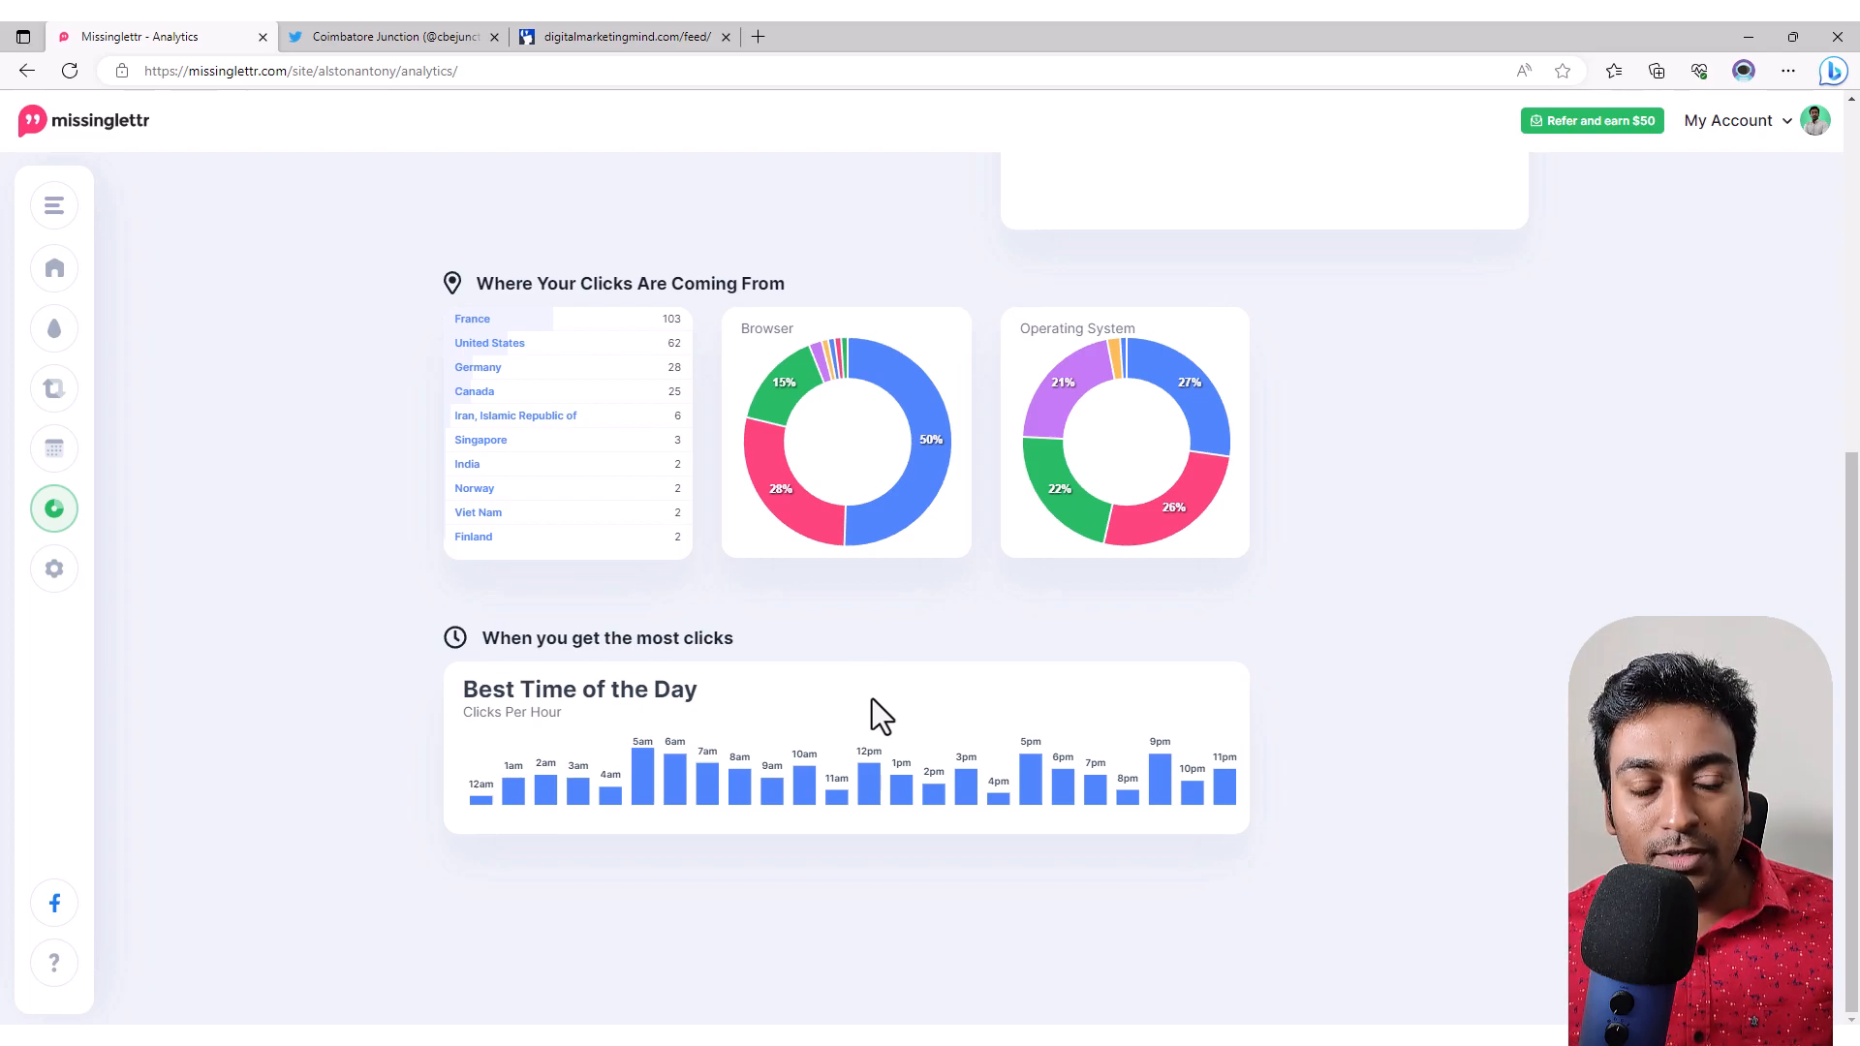
Step: Open the workspace settings and view the general Workspace Details and the Social Profiles page
{"action": "mouse_move", "coordinate": [71, 532]}
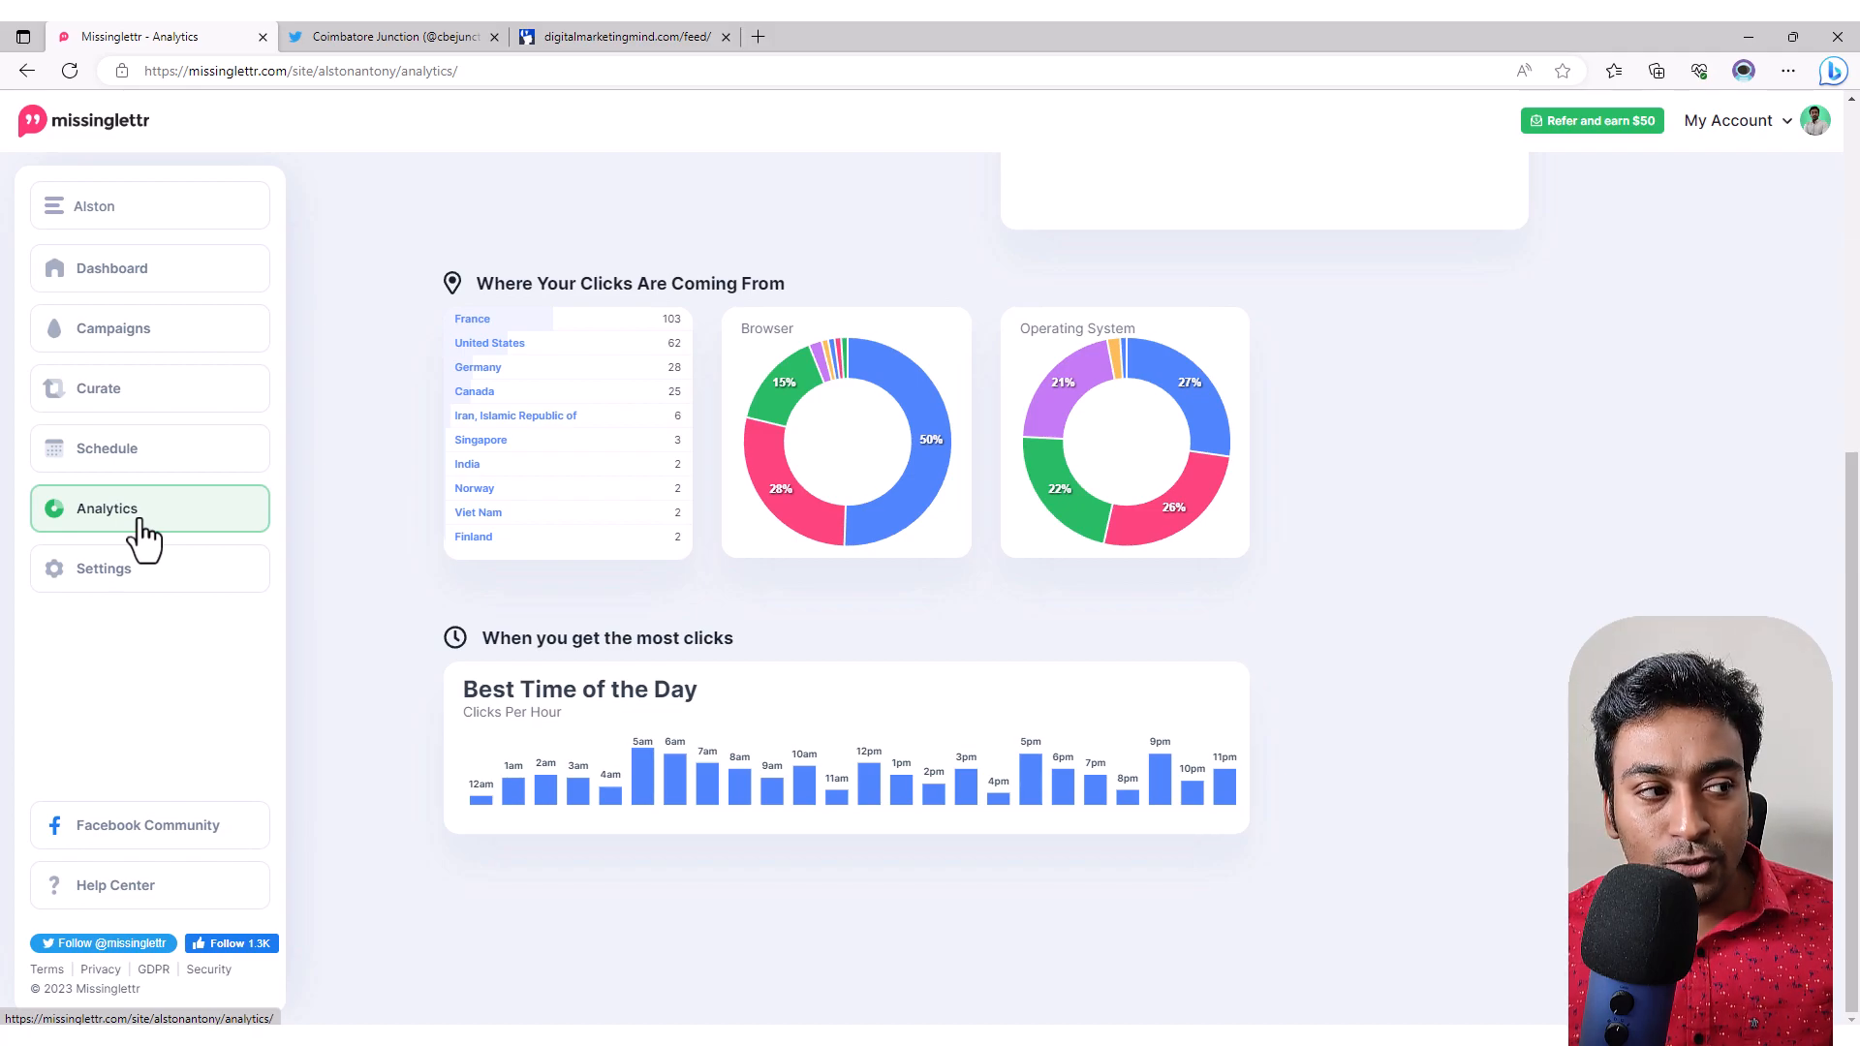
{"action": "left_click", "coordinate": [58, 589]}
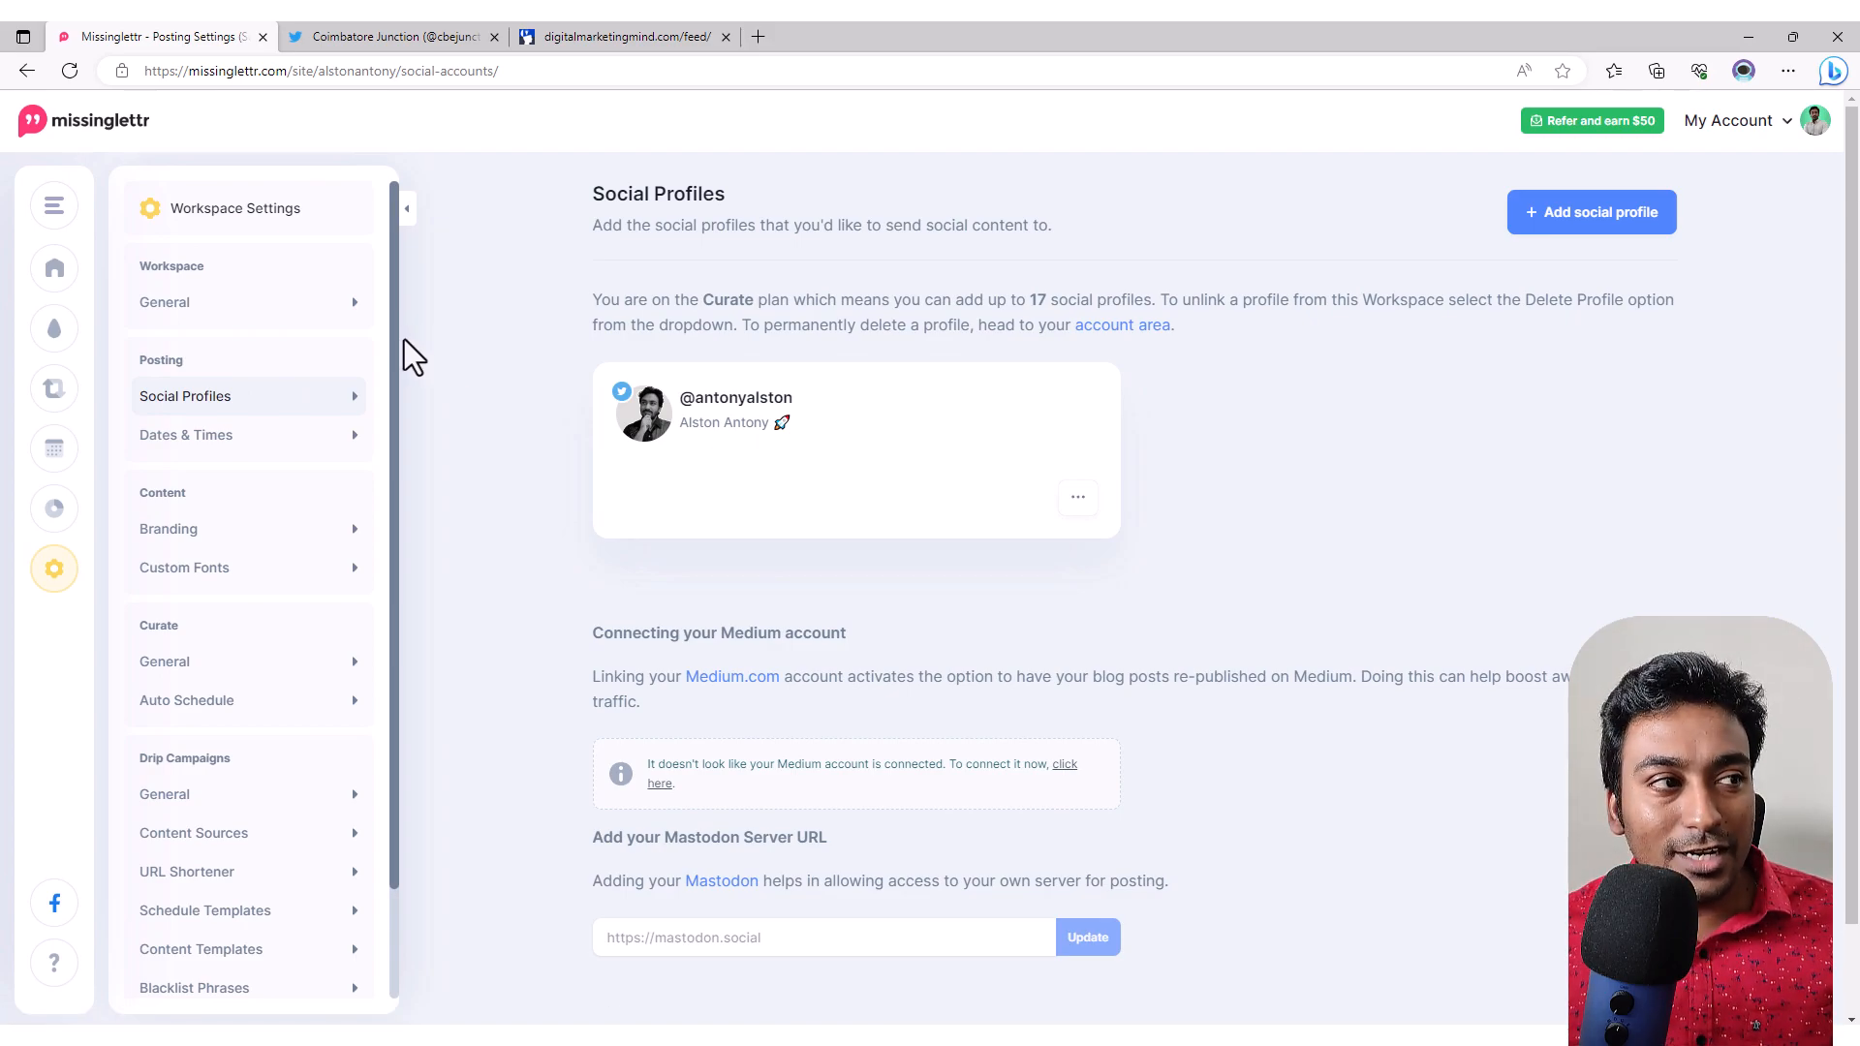
{"action": "left_click", "coordinate": [280, 306]}
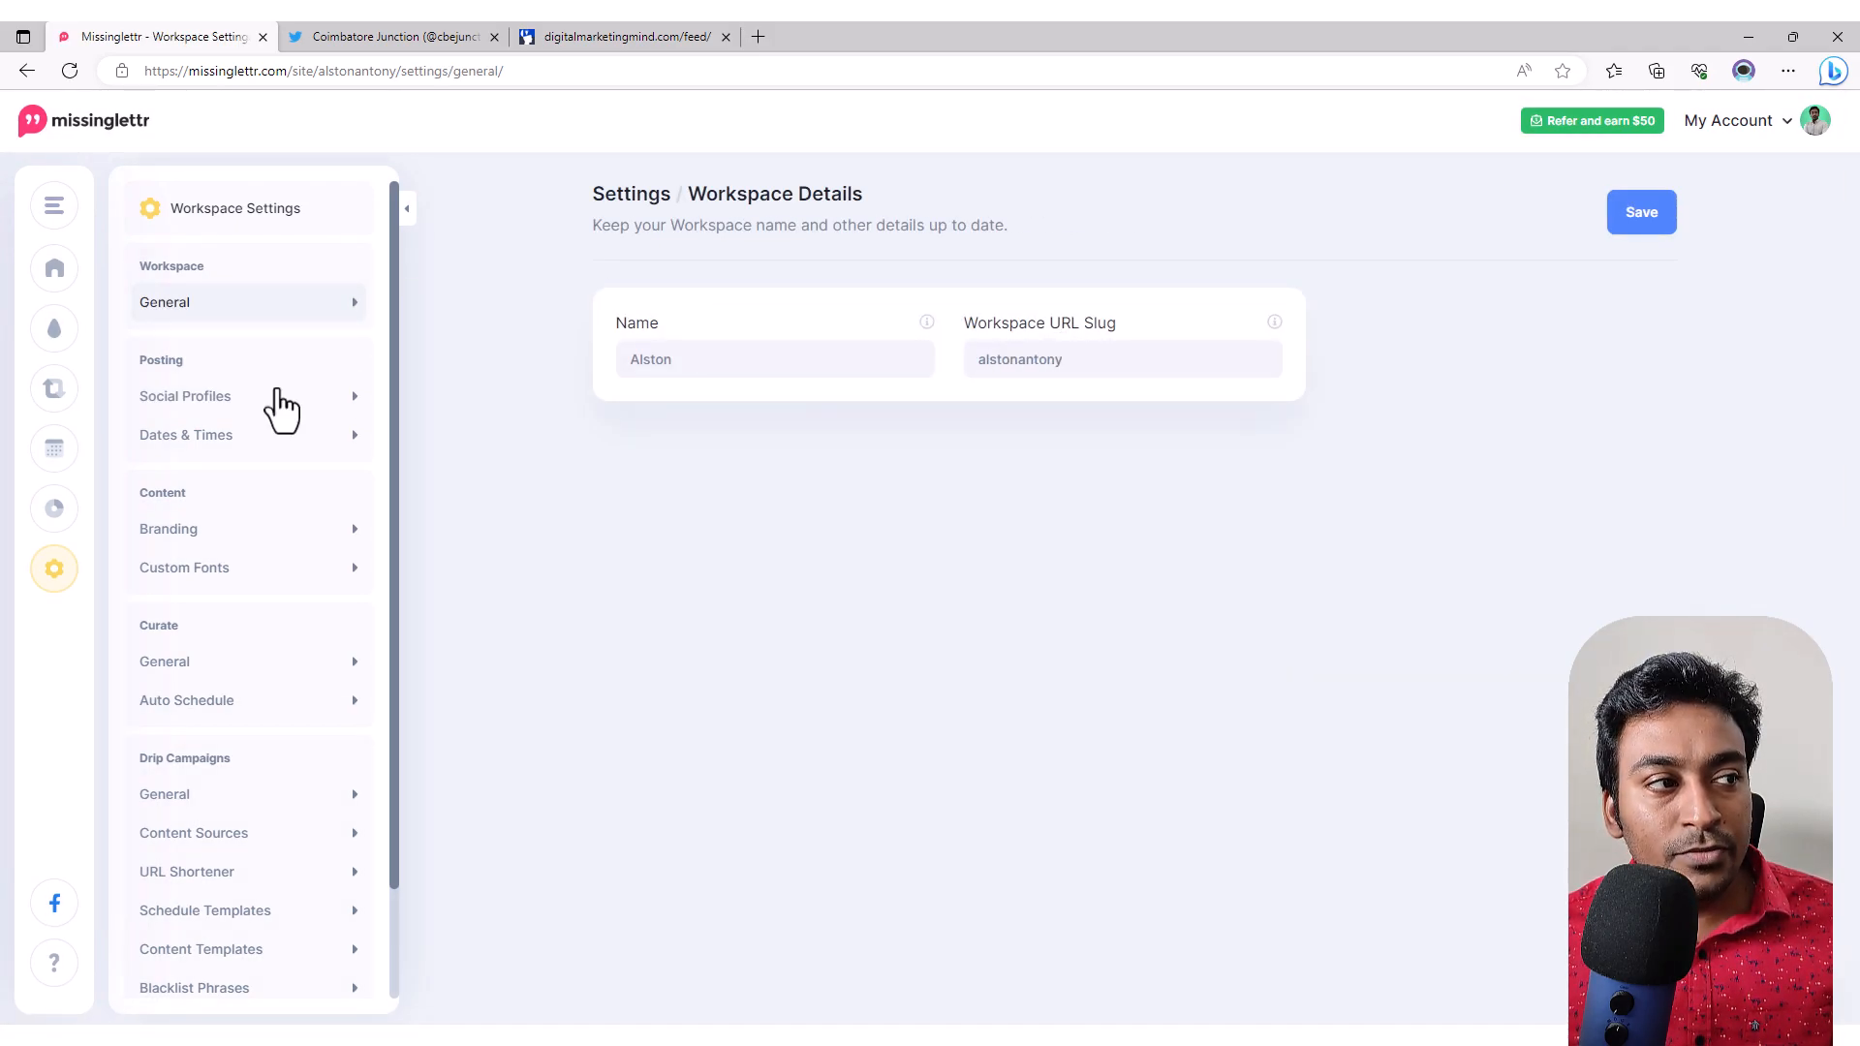
{"action": "left_click", "coordinate": [175, 417]}
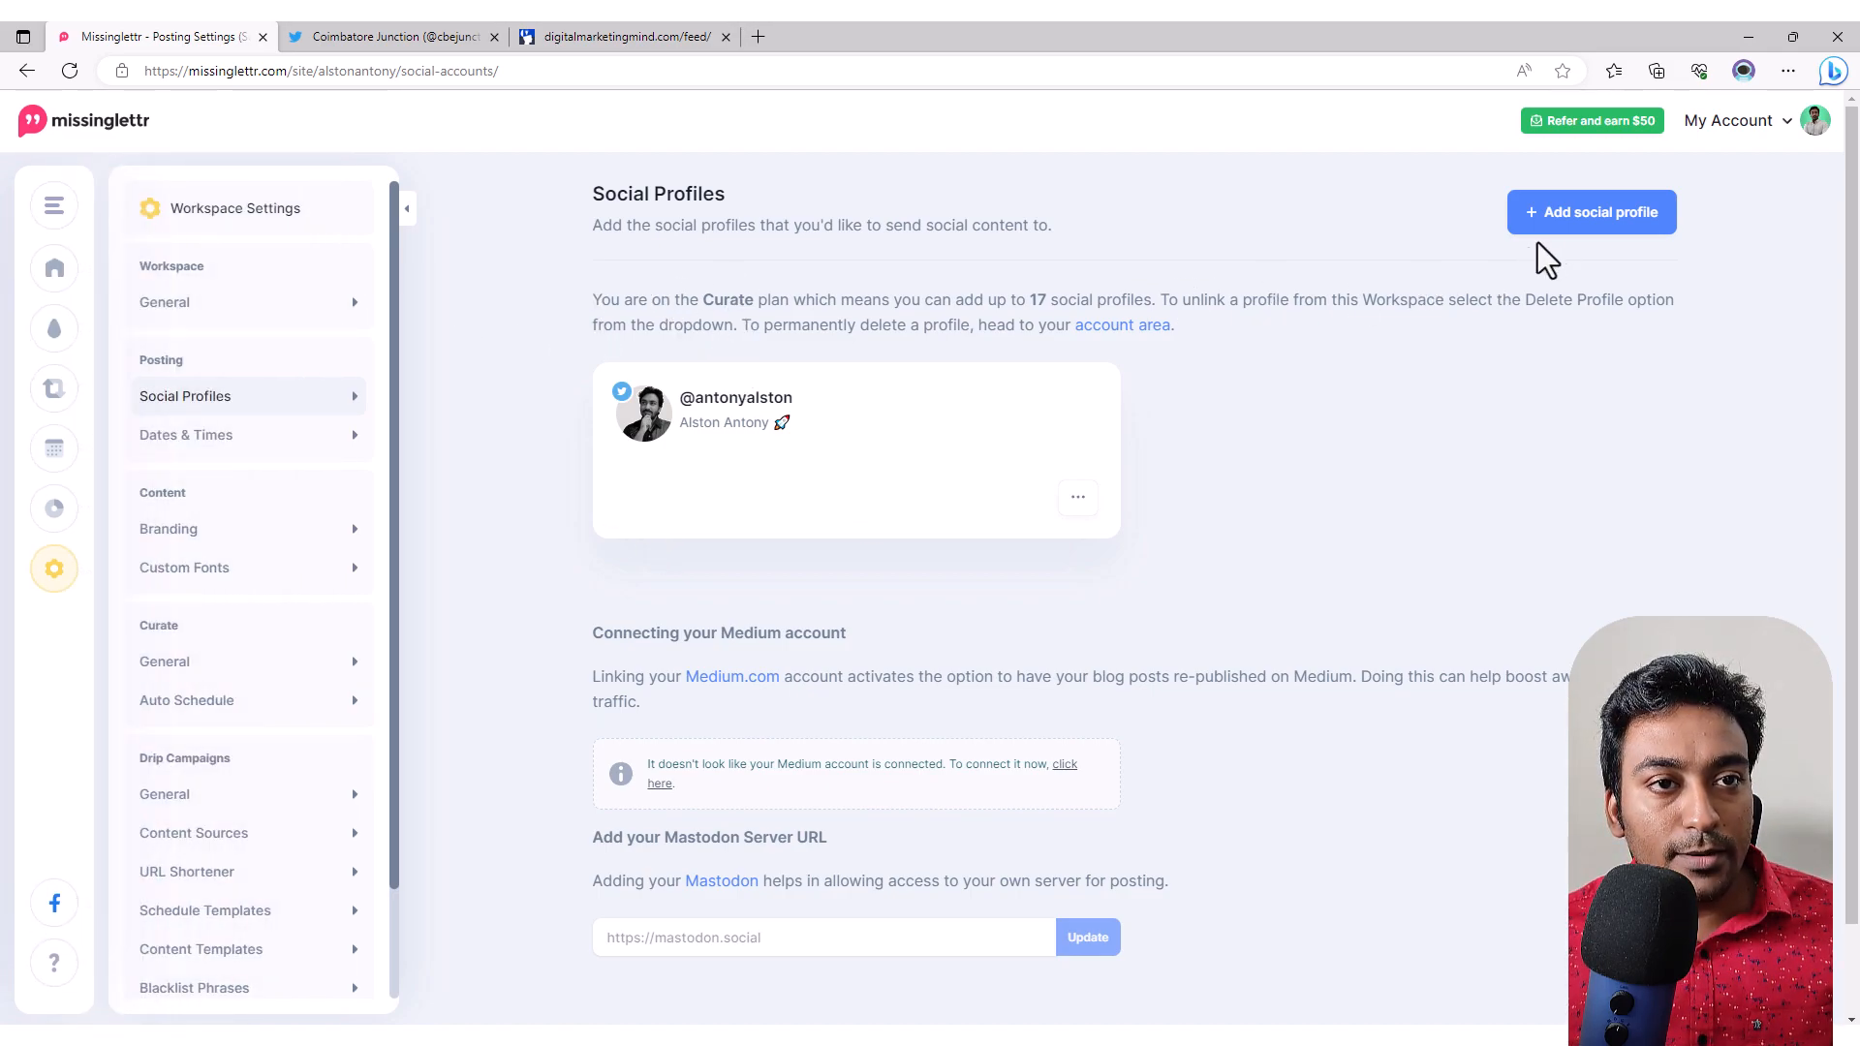
{"action": "left_click", "coordinate": [68, 217]}
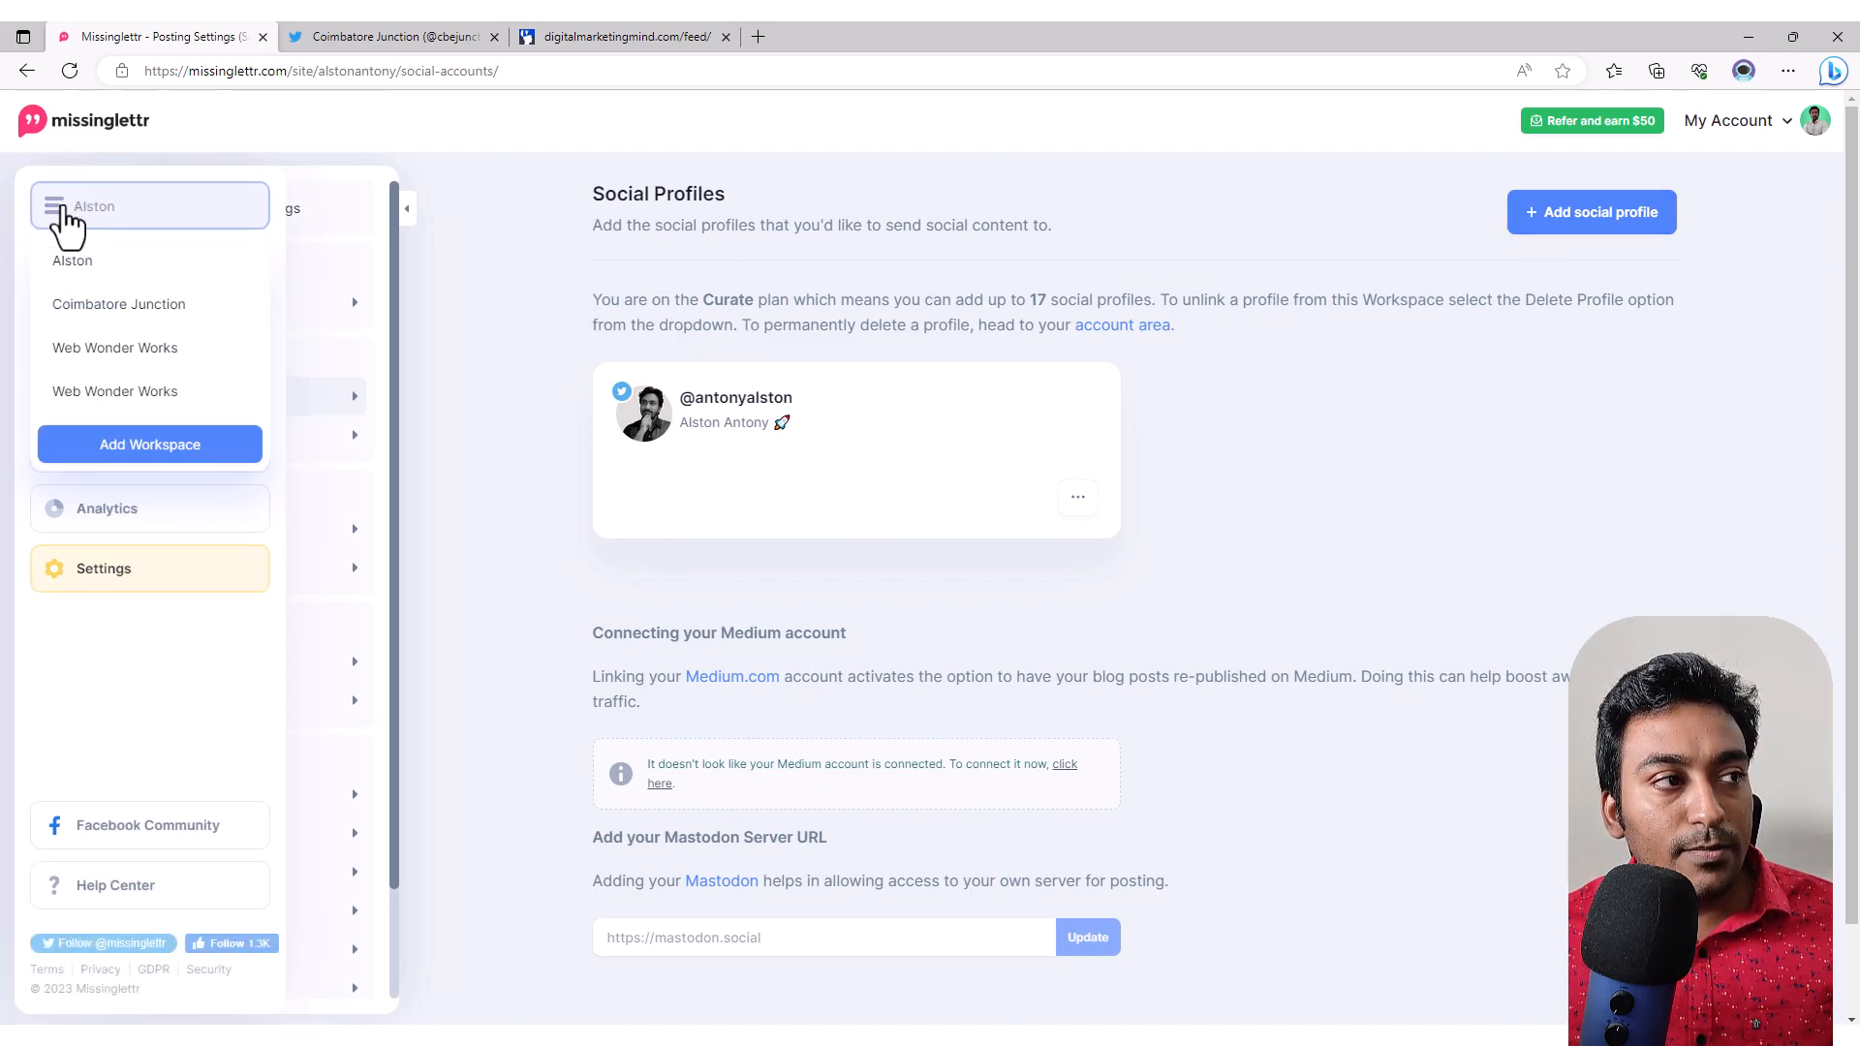
{"action": "left_click", "coordinate": [121, 306]}
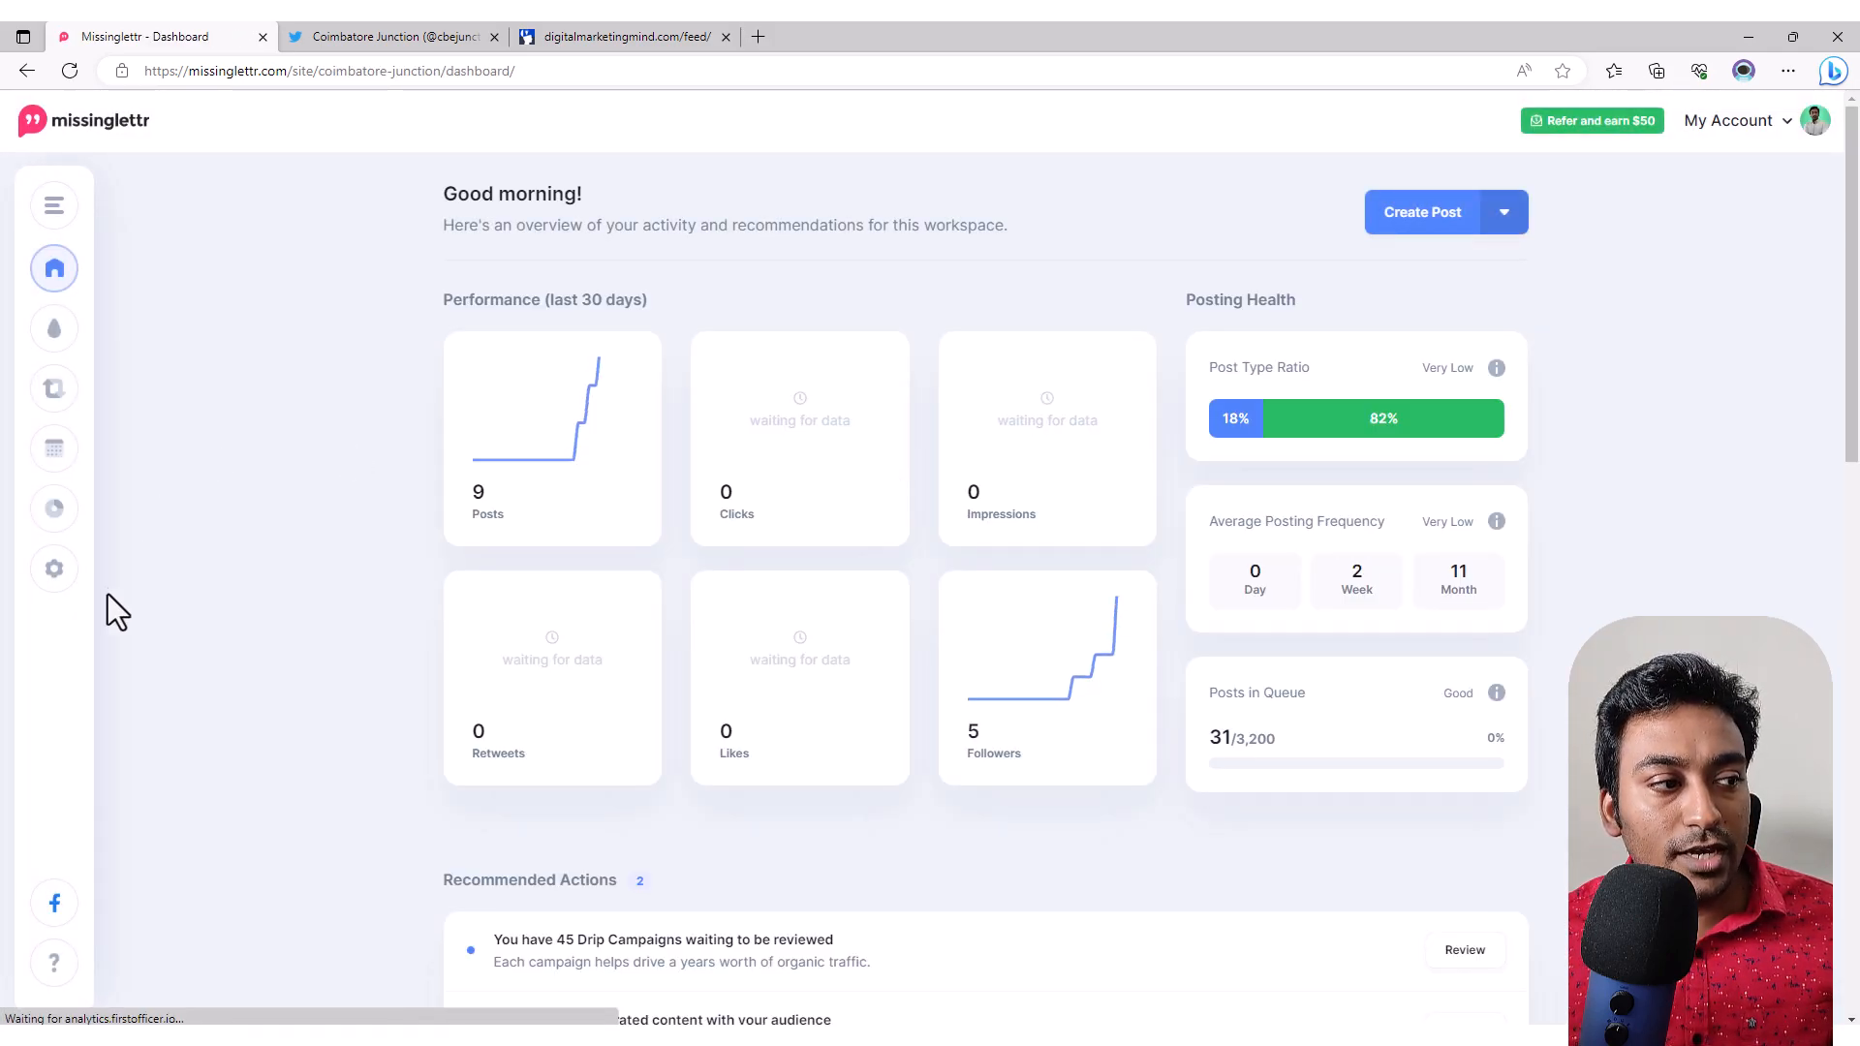
{"action": "left_click", "coordinate": [113, 580]}
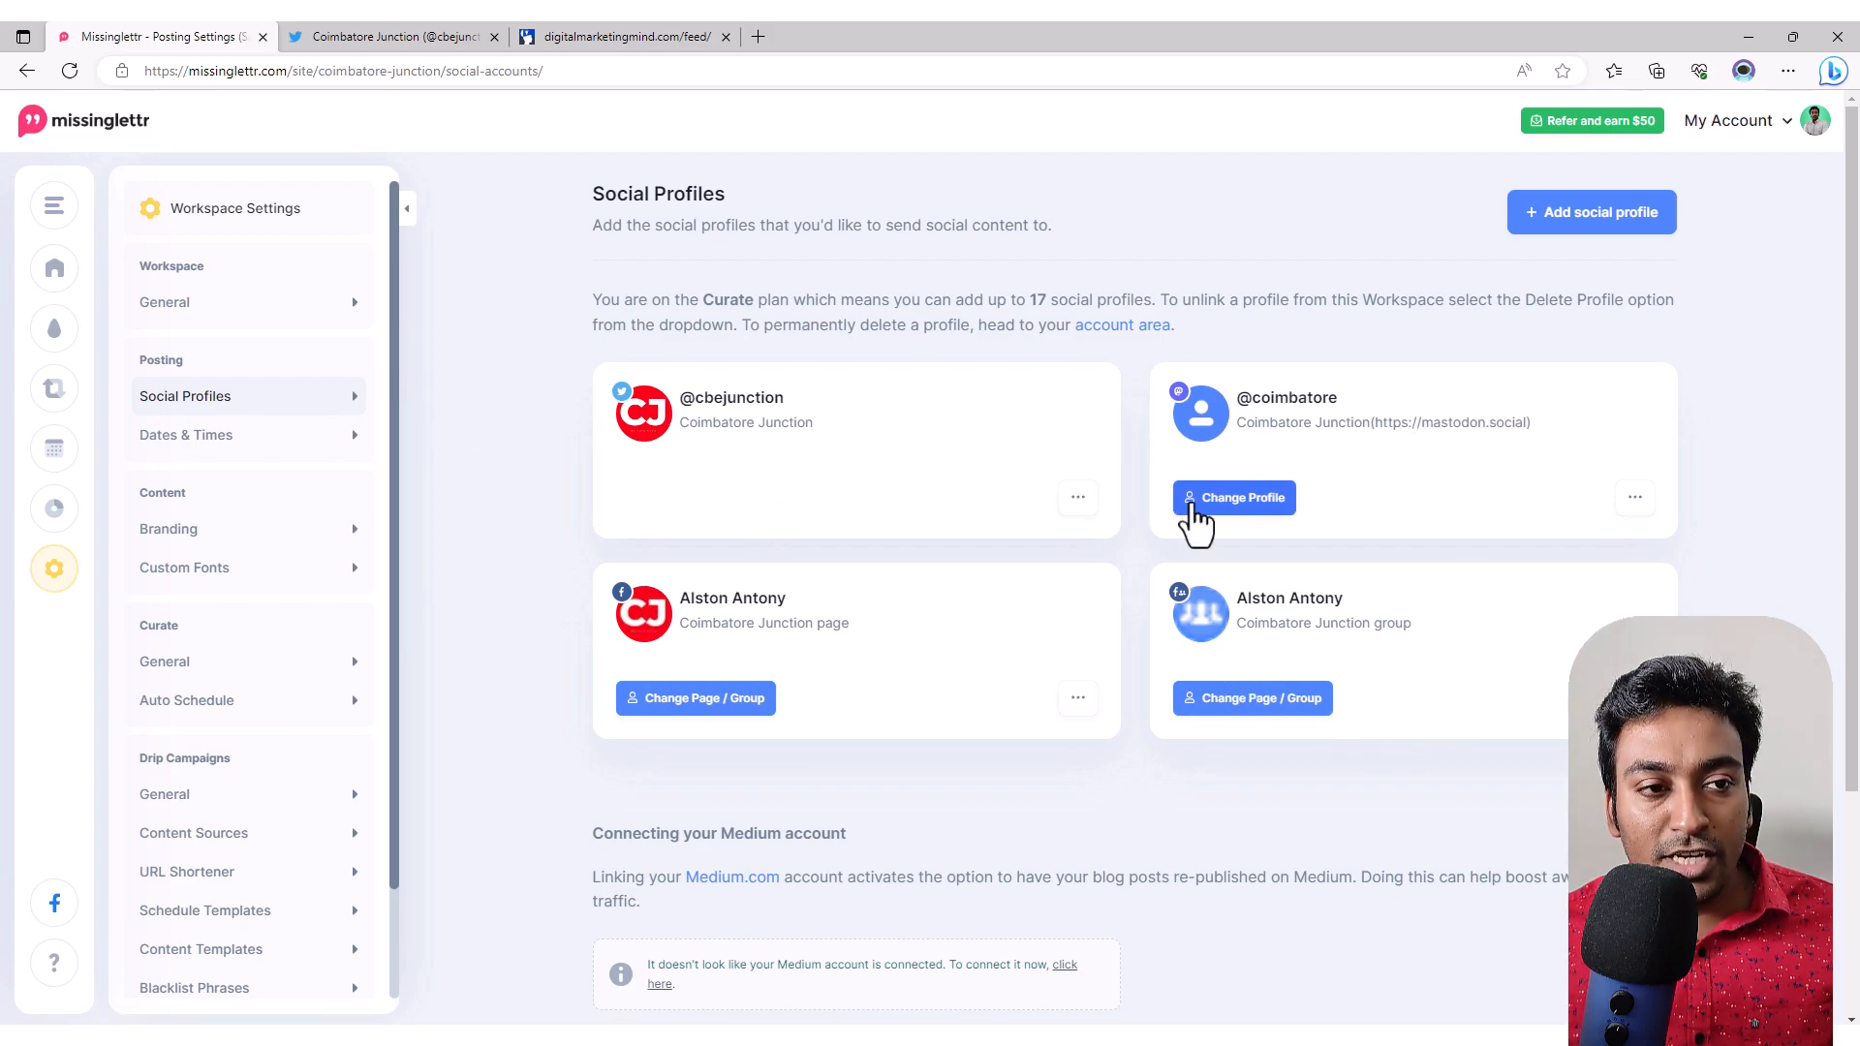
{"action": "left_click", "coordinate": [1078, 499]}
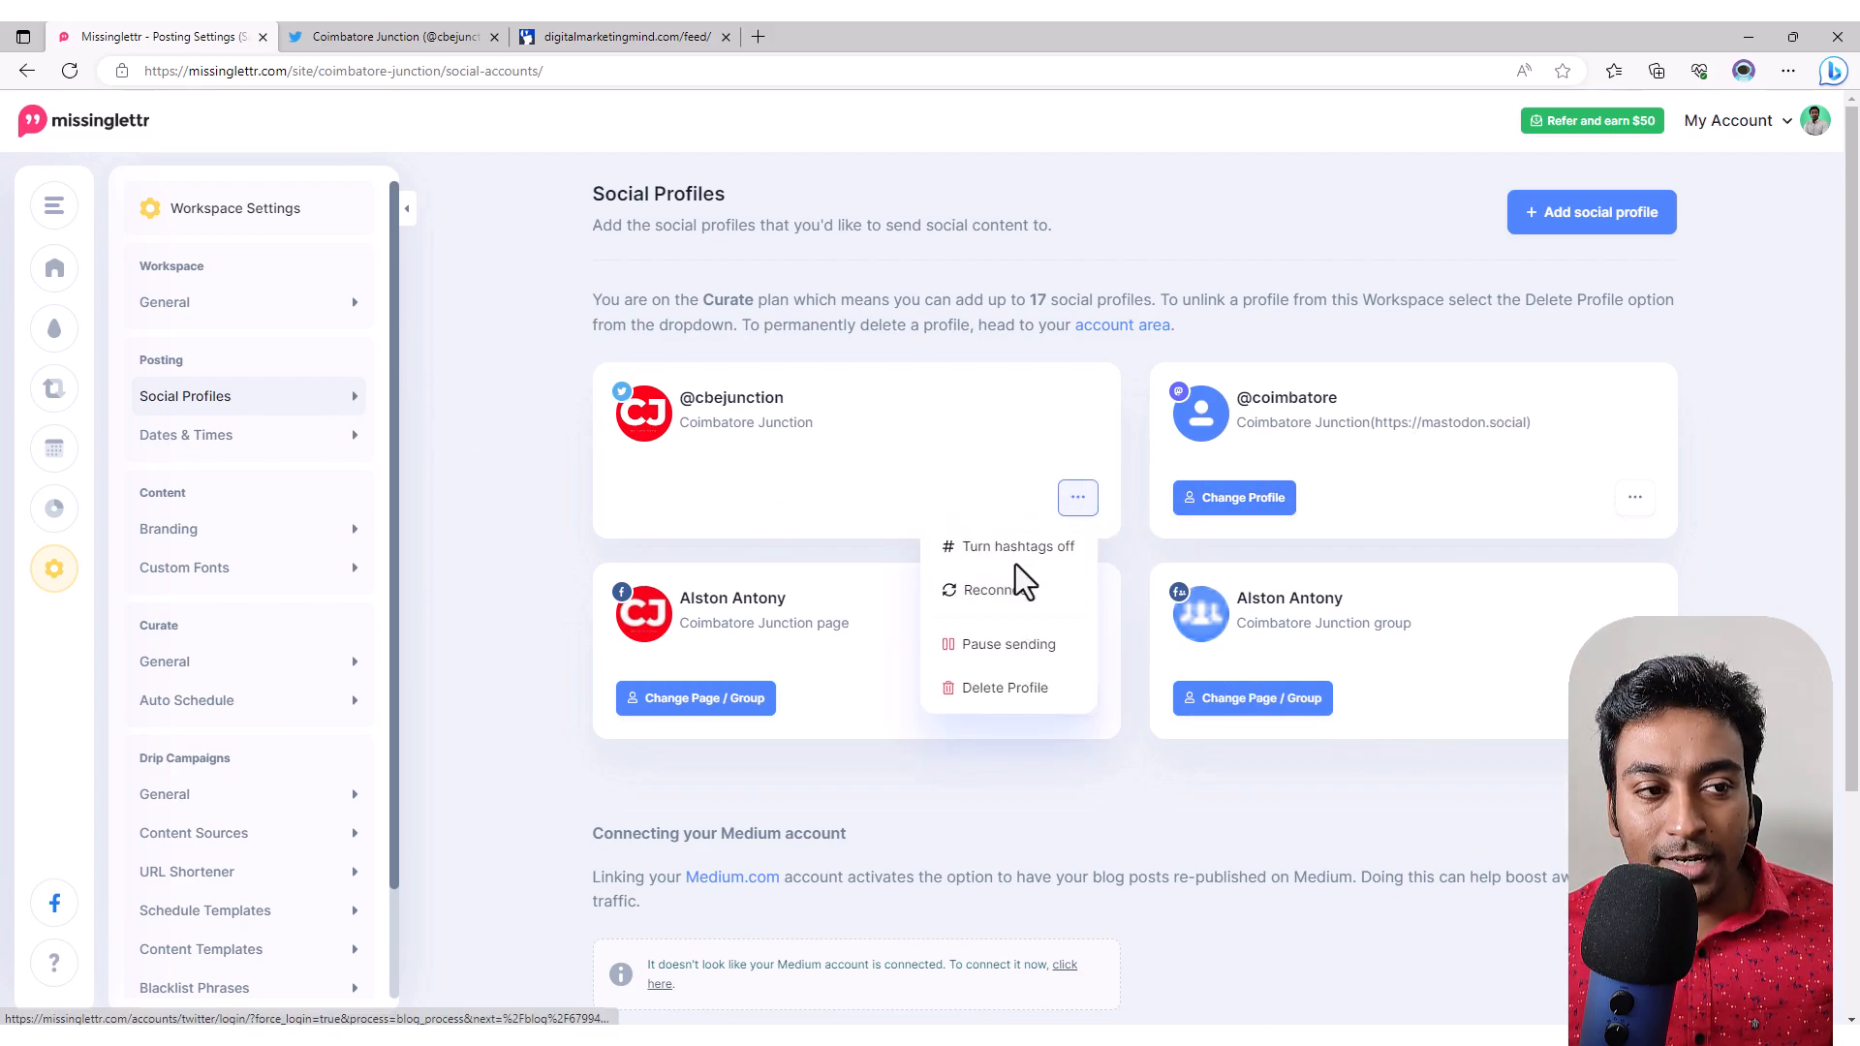
{"action": "left_click", "coordinate": [573, 579]}
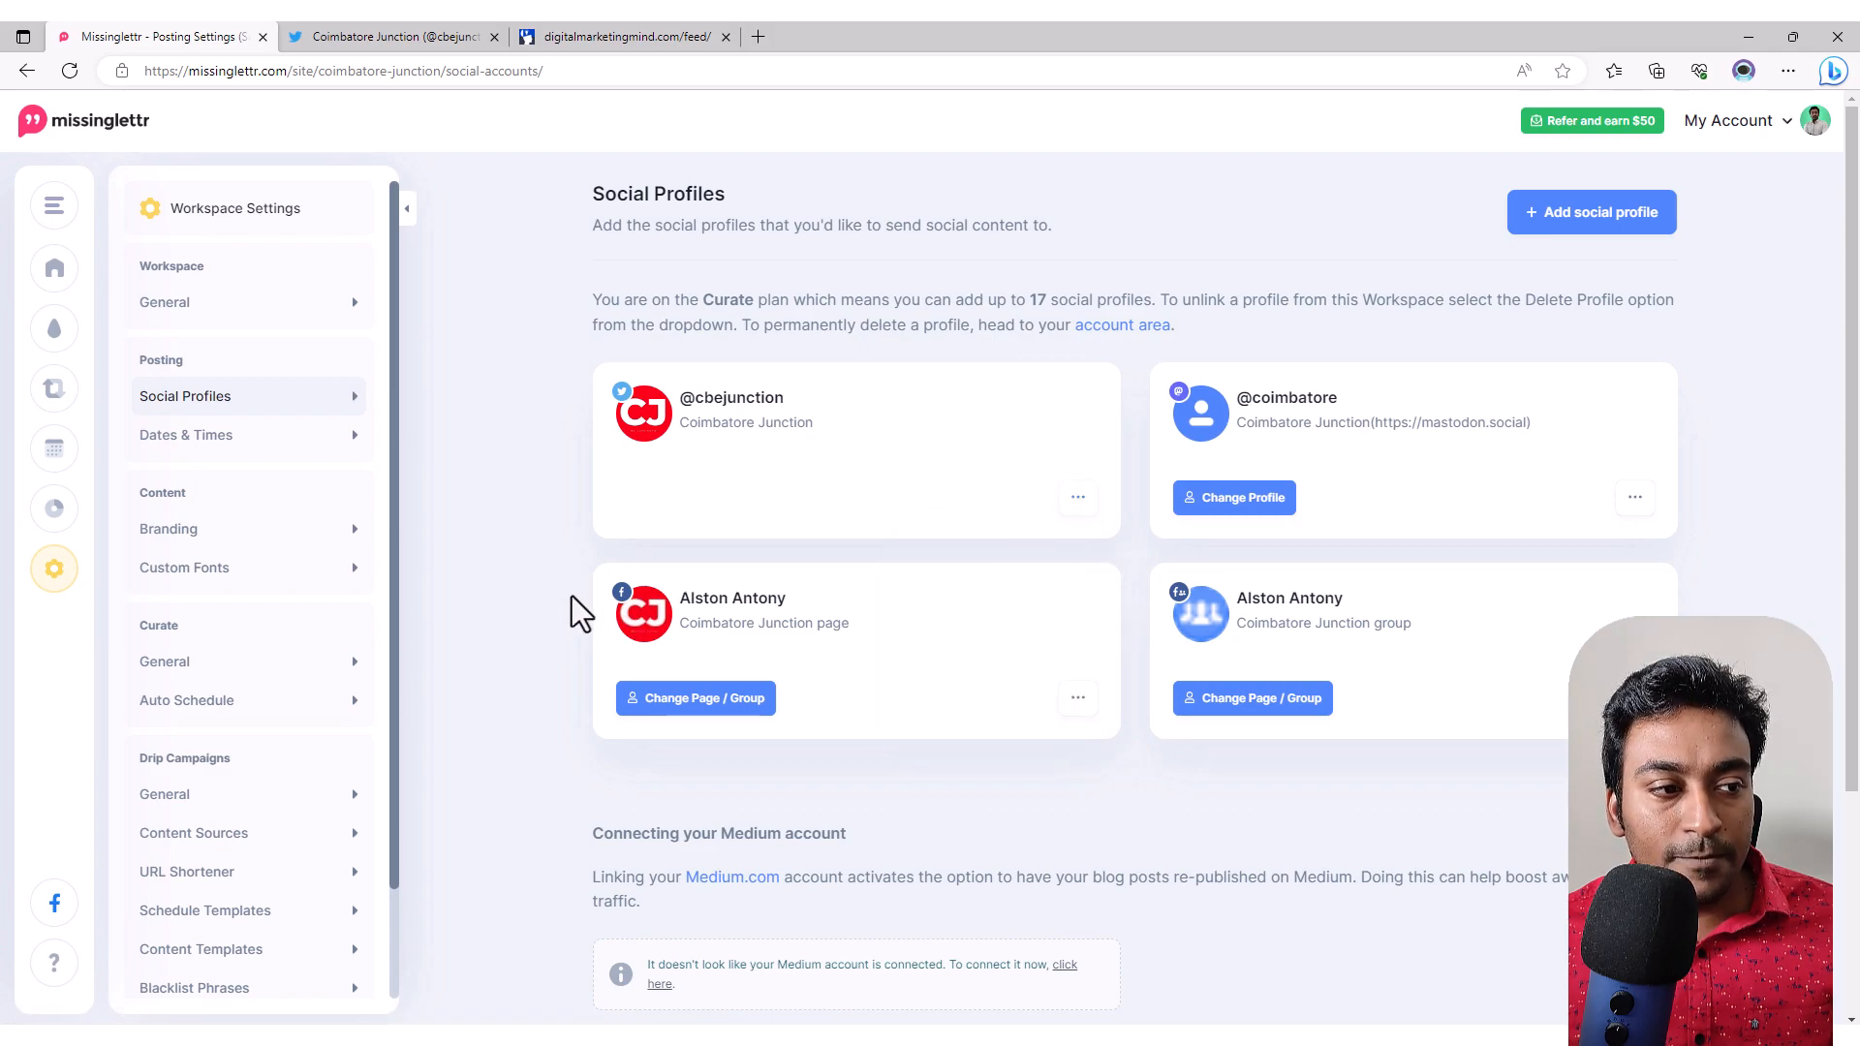
{"action": "scroll", "coordinate": [566, 629], "scroll_direction": "down", "scroll_amount": 3}
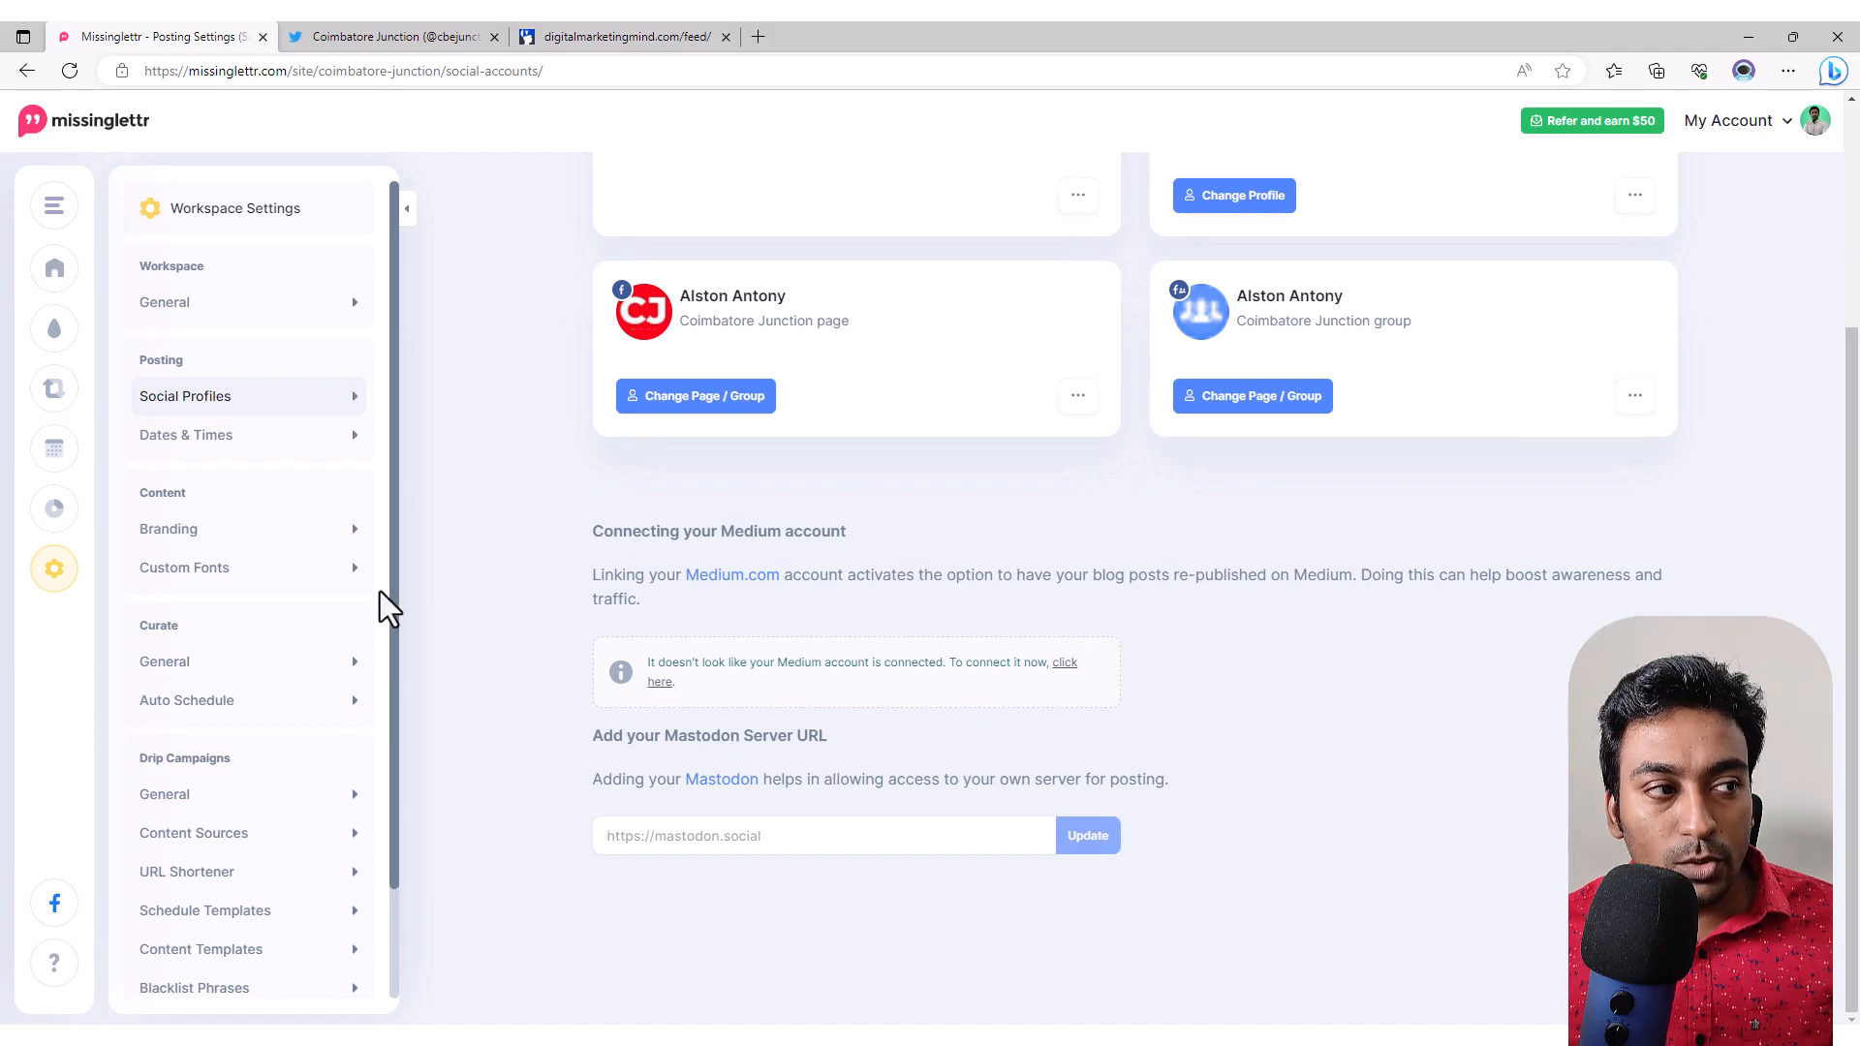
Step: Review the Dates & Times settings through to the sending time slots, and open the Branding settings
{"action": "left_click", "coordinate": [229, 446]}
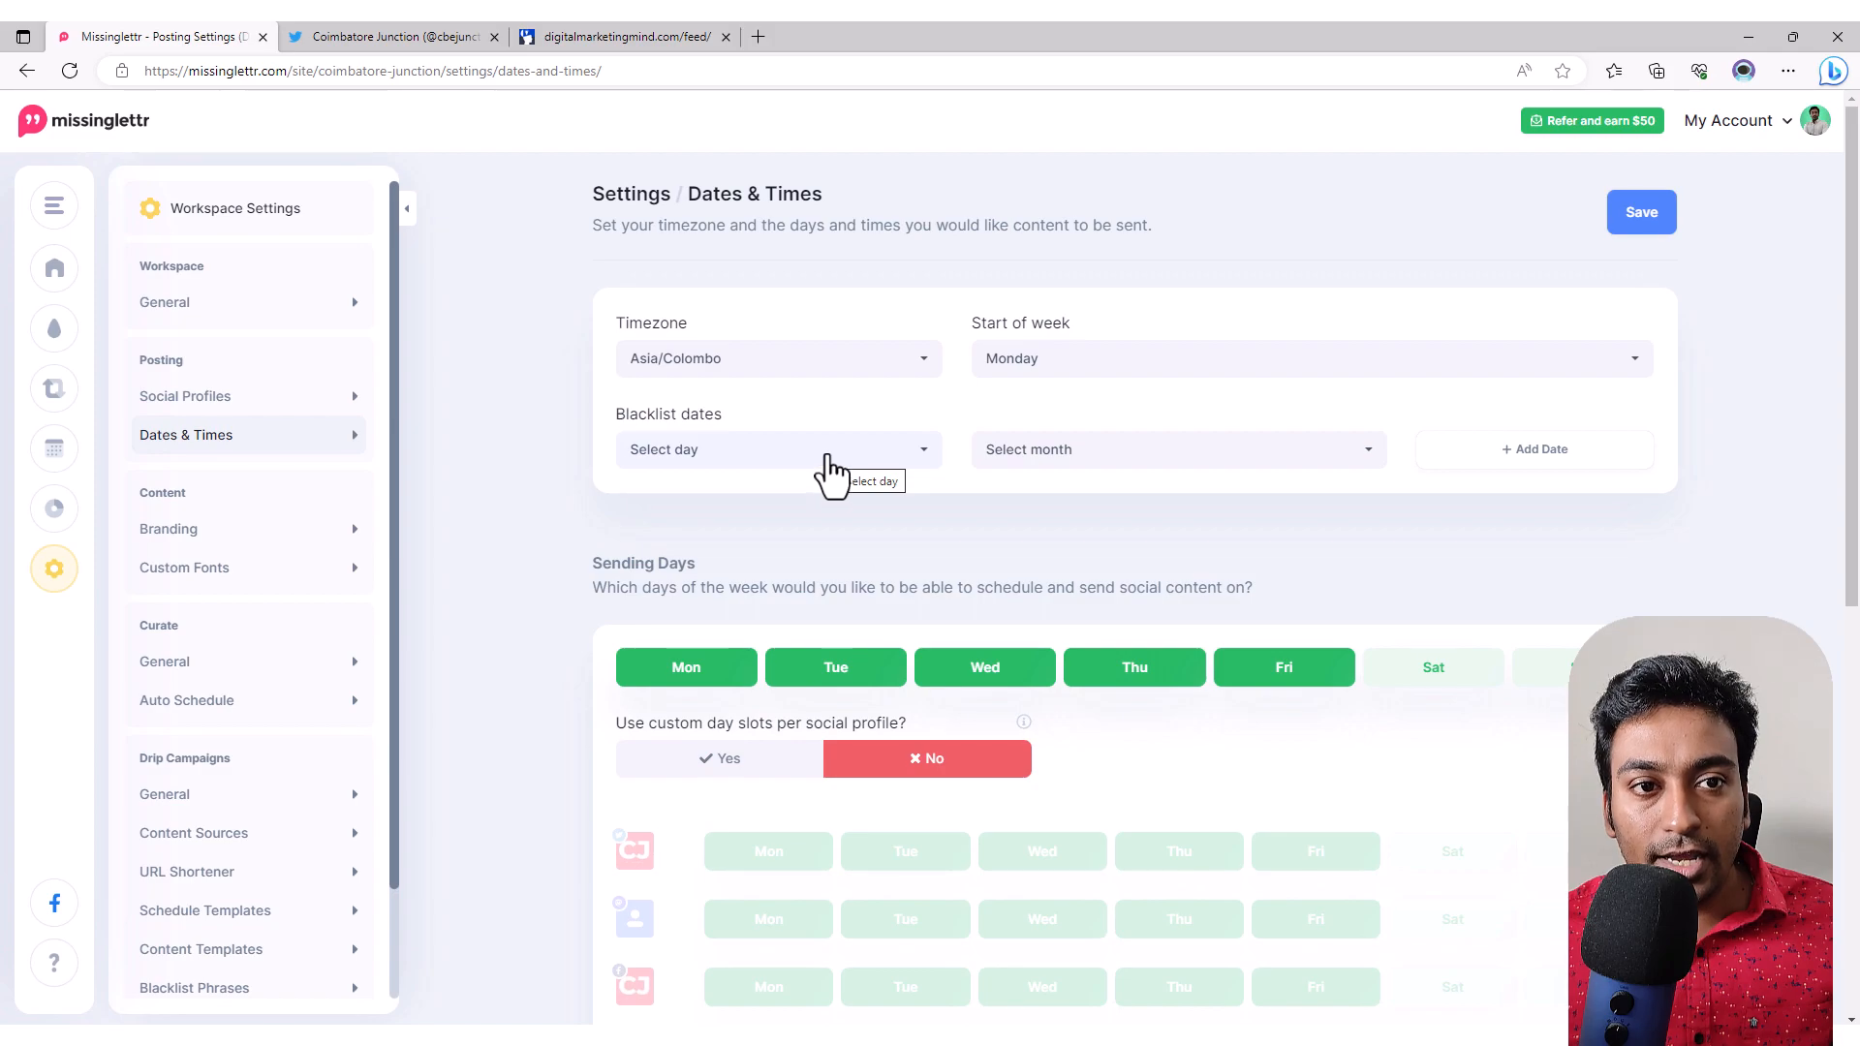
{"action": "scroll", "coordinate": [1184, 506], "scroll_direction": "down", "scroll_amount": 3}
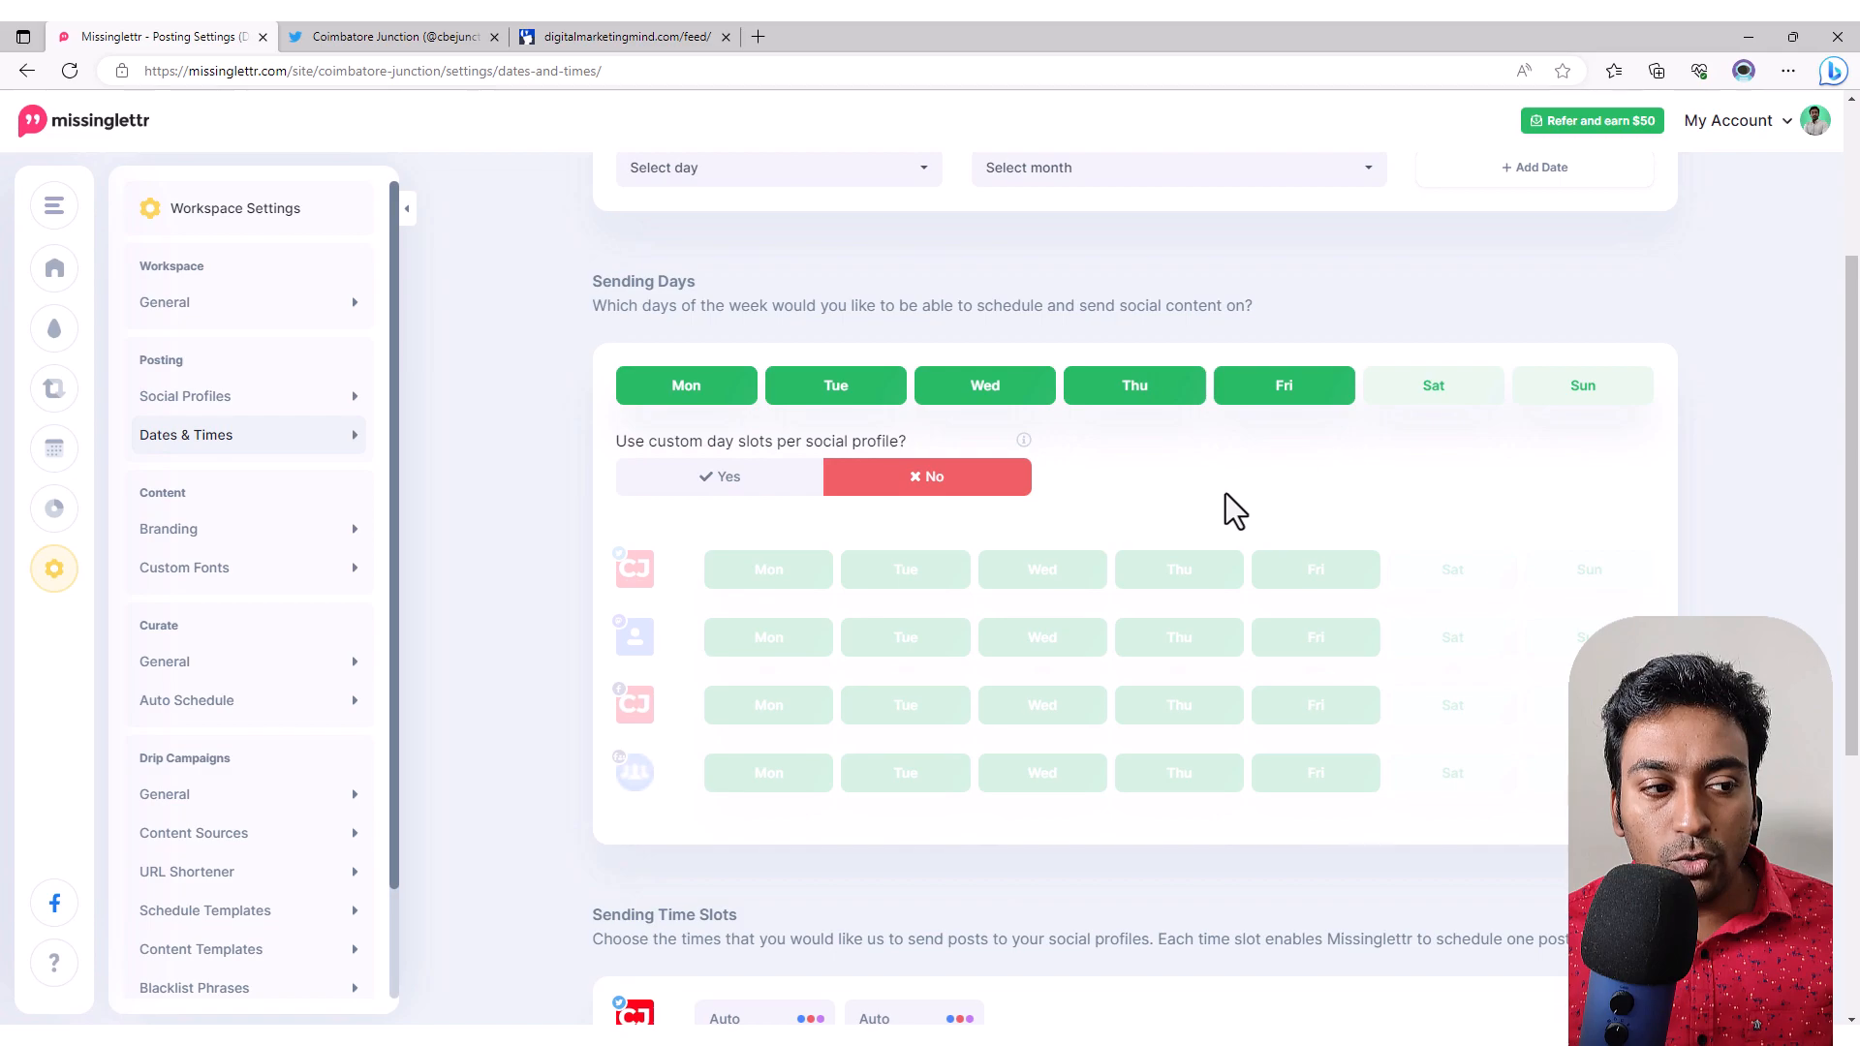
{"action": "scroll", "coordinate": [1211, 494], "scroll_direction": "down", "scroll_amount": 3}
{"action": "scroll", "coordinate": [1207, 494], "scroll_direction": "down", "scroll_amount": 2}
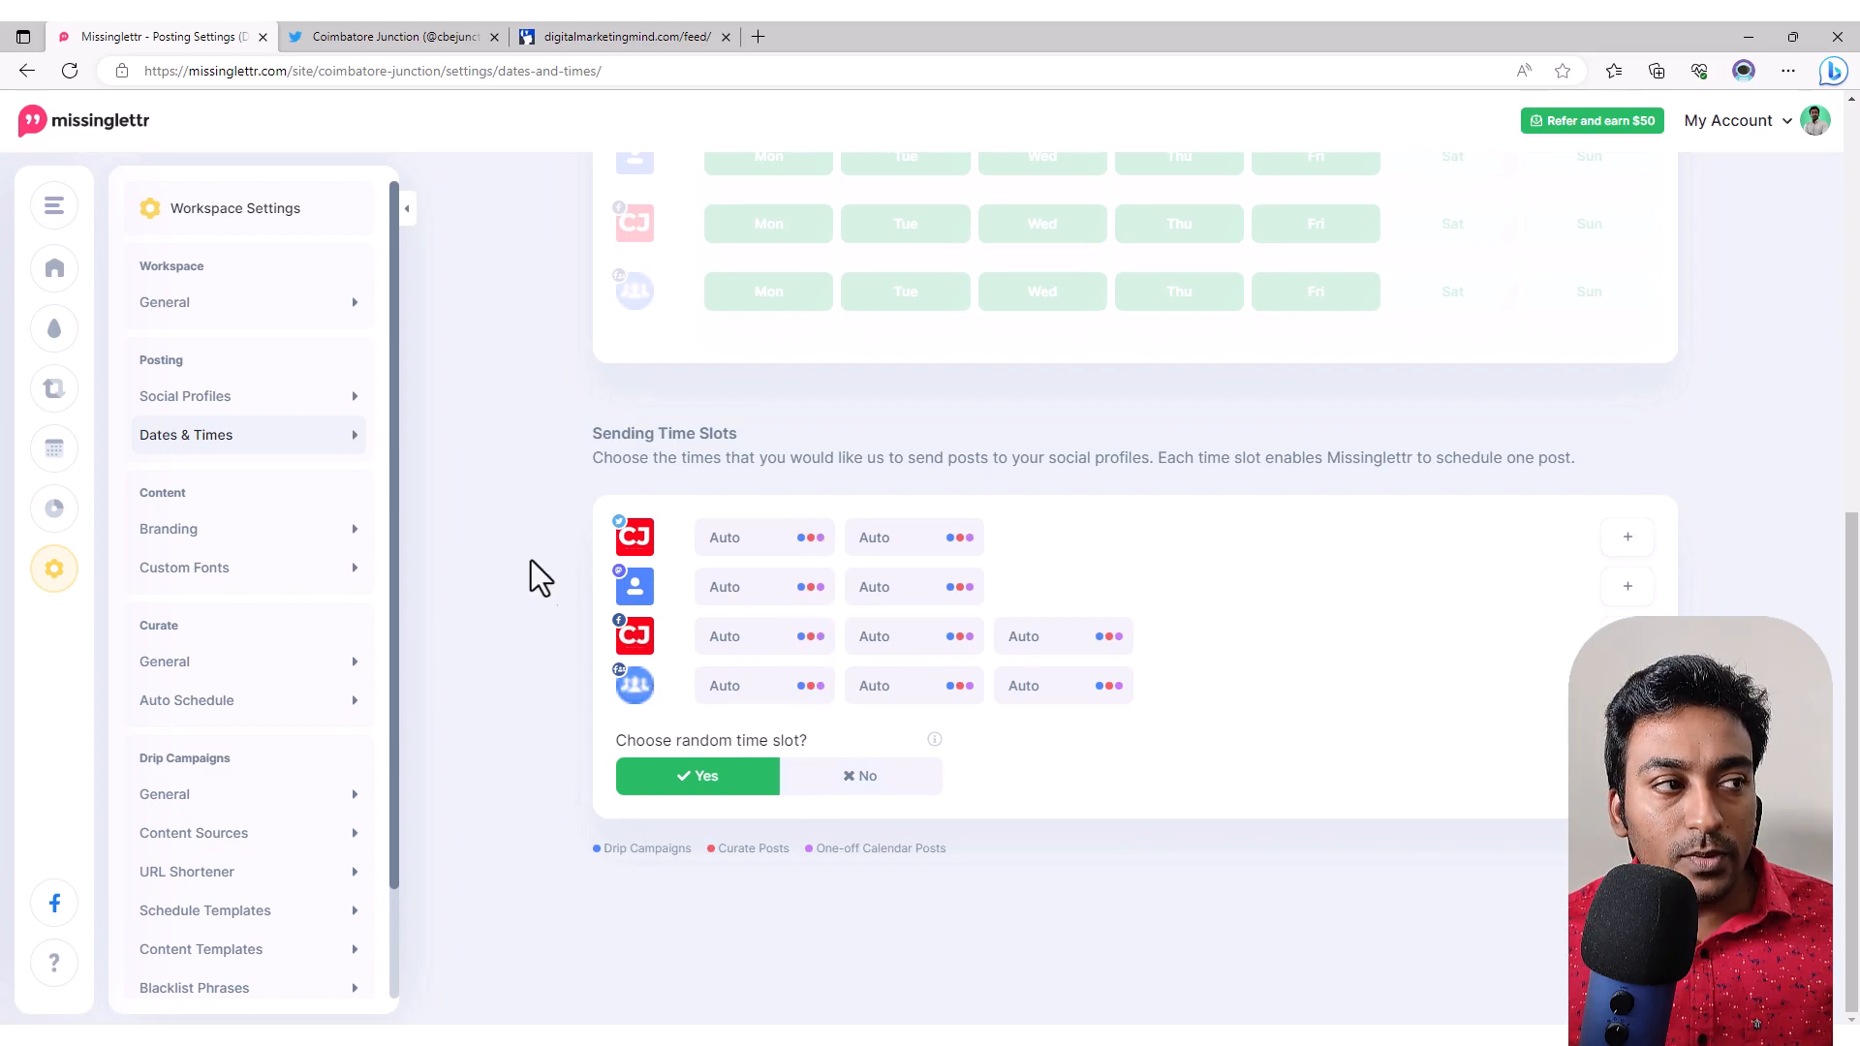
{"action": "left_click", "coordinate": [180, 554]}
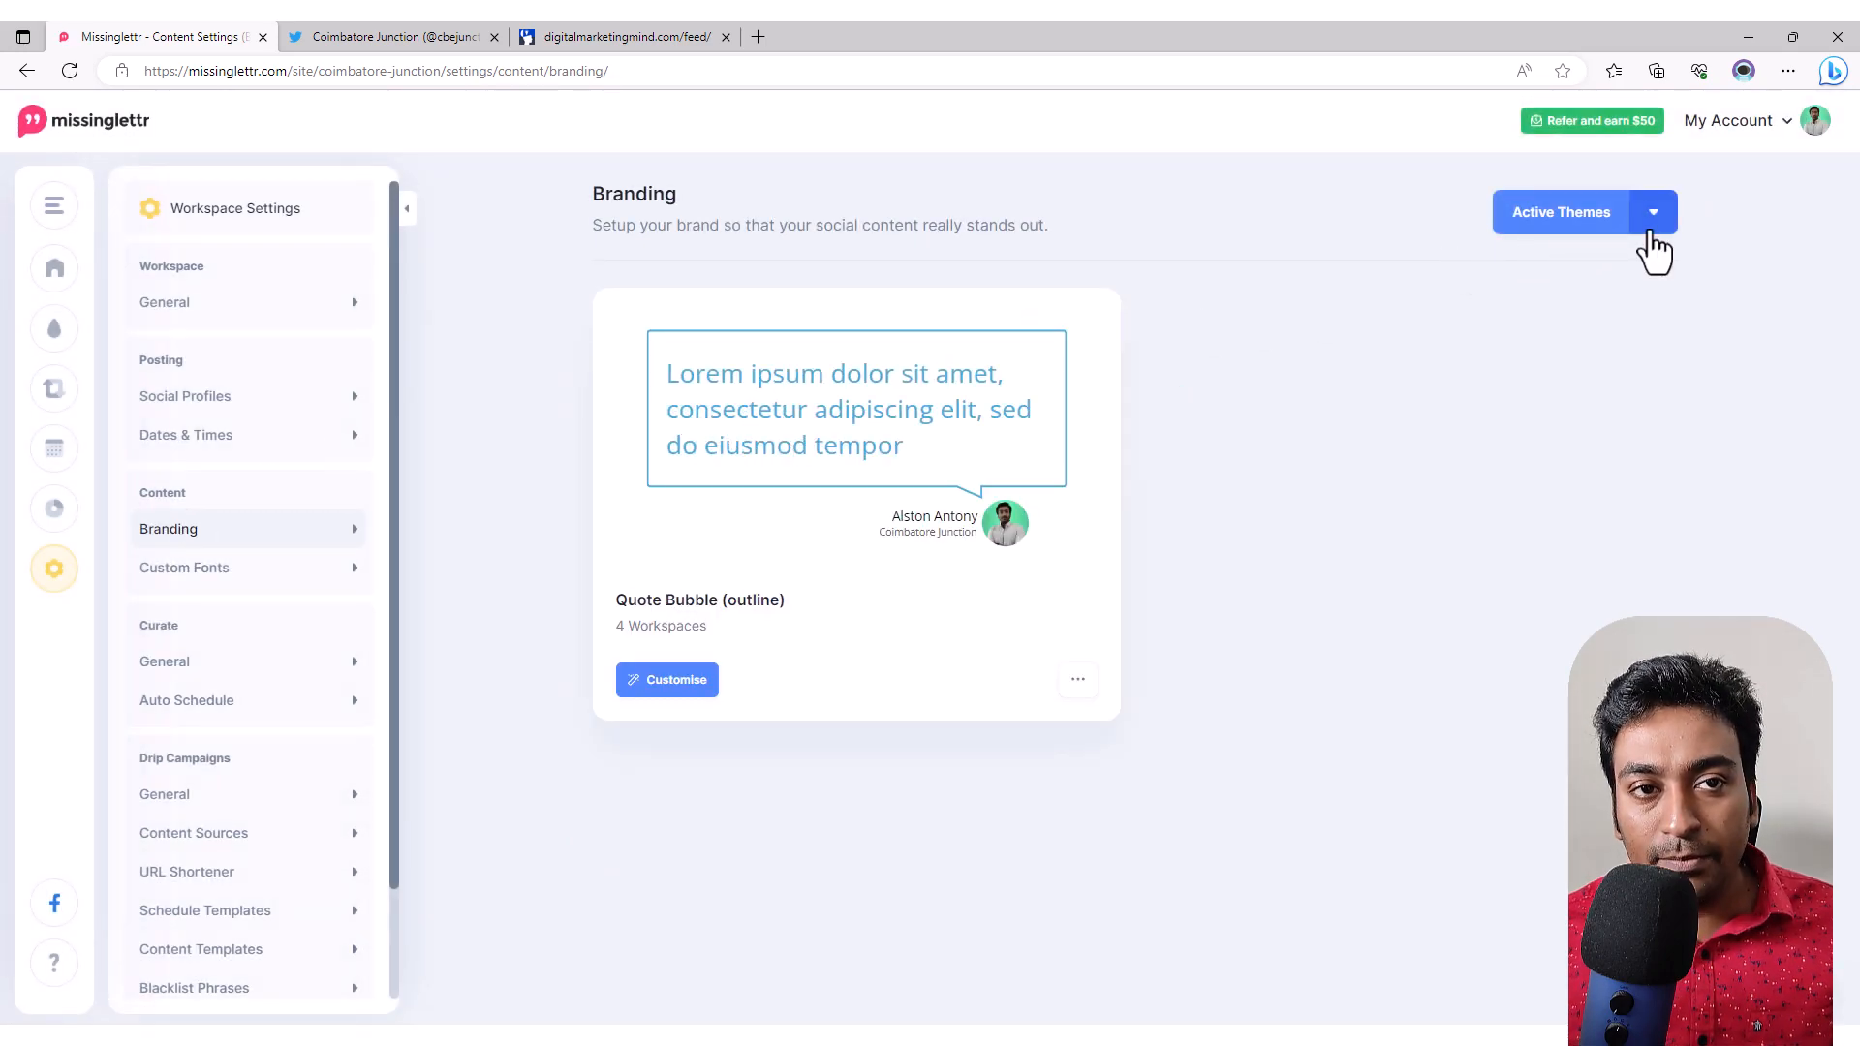
Step: Browse the available Branding themes for quote bubbles and open the Custom Fonts settings
{"action": "left_click", "coordinate": [1652, 219]}
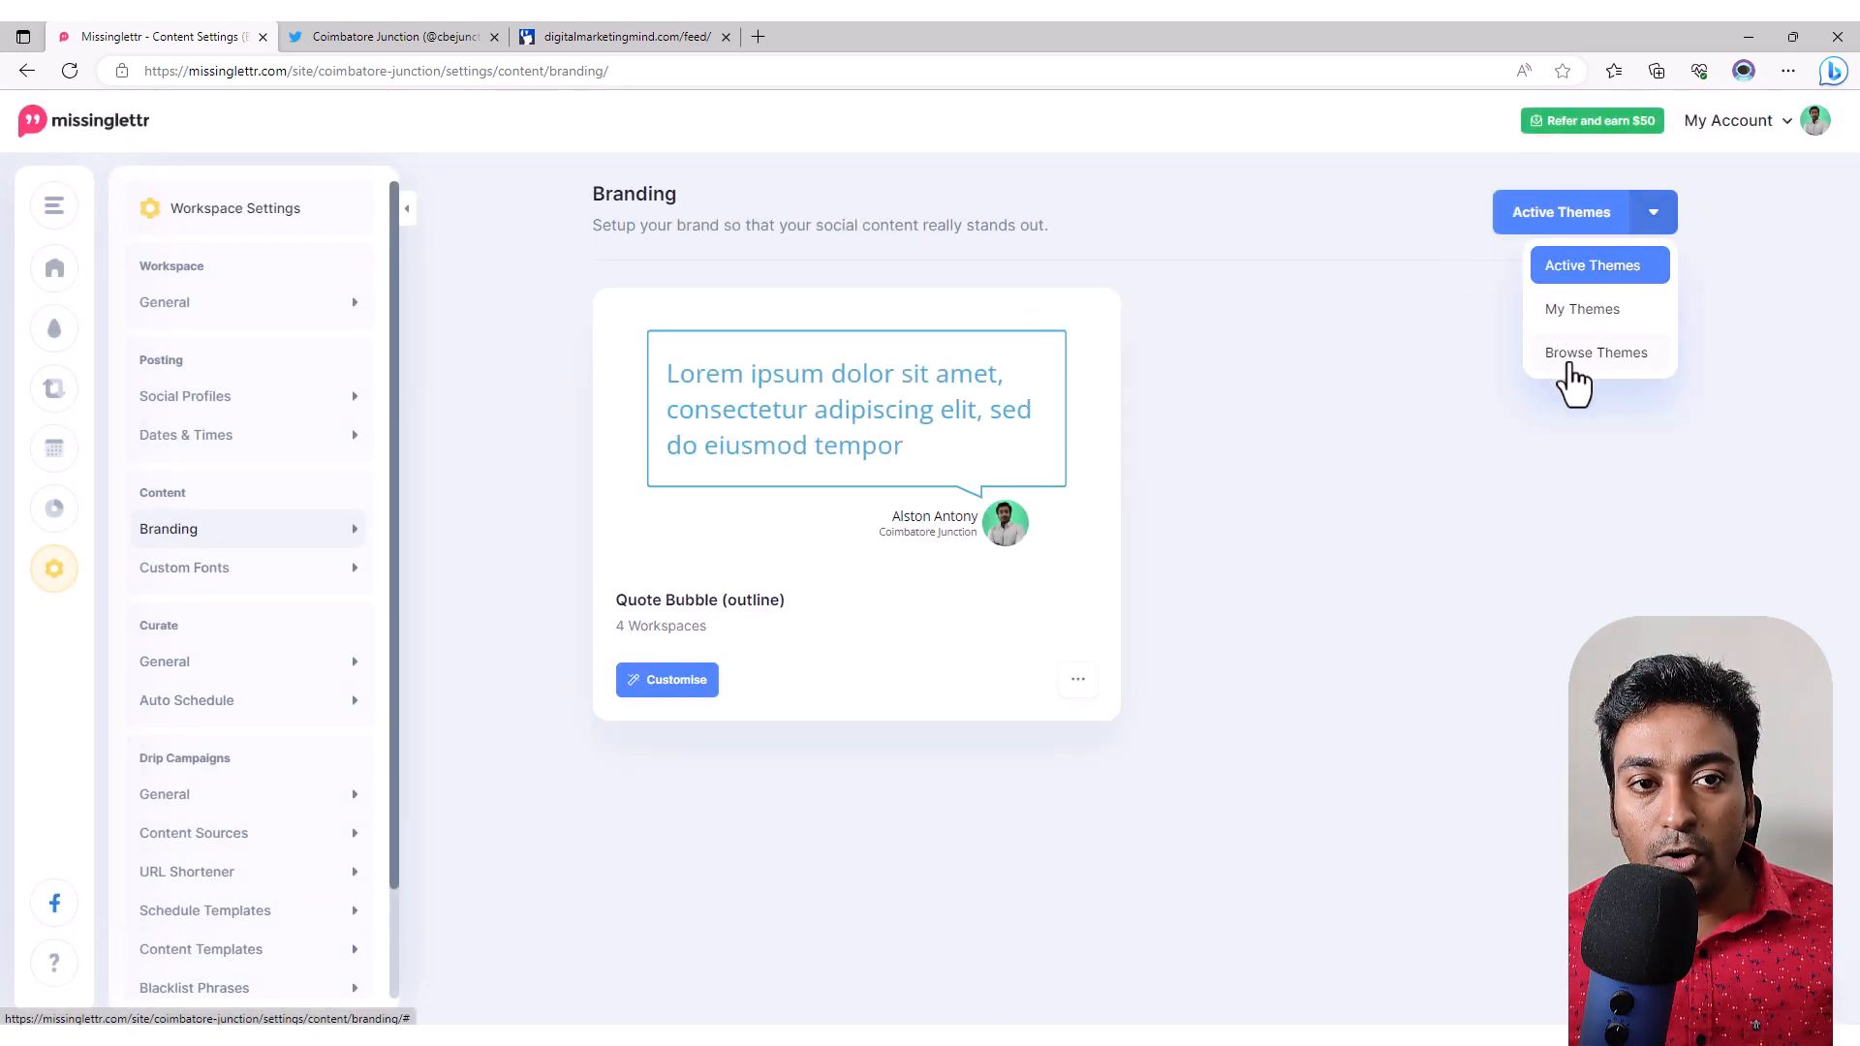
{"action": "left_click", "coordinate": [1558, 357]}
{"action": "scroll", "coordinate": [1497, 552], "scroll_direction": "down", "scroll_amount": 10}
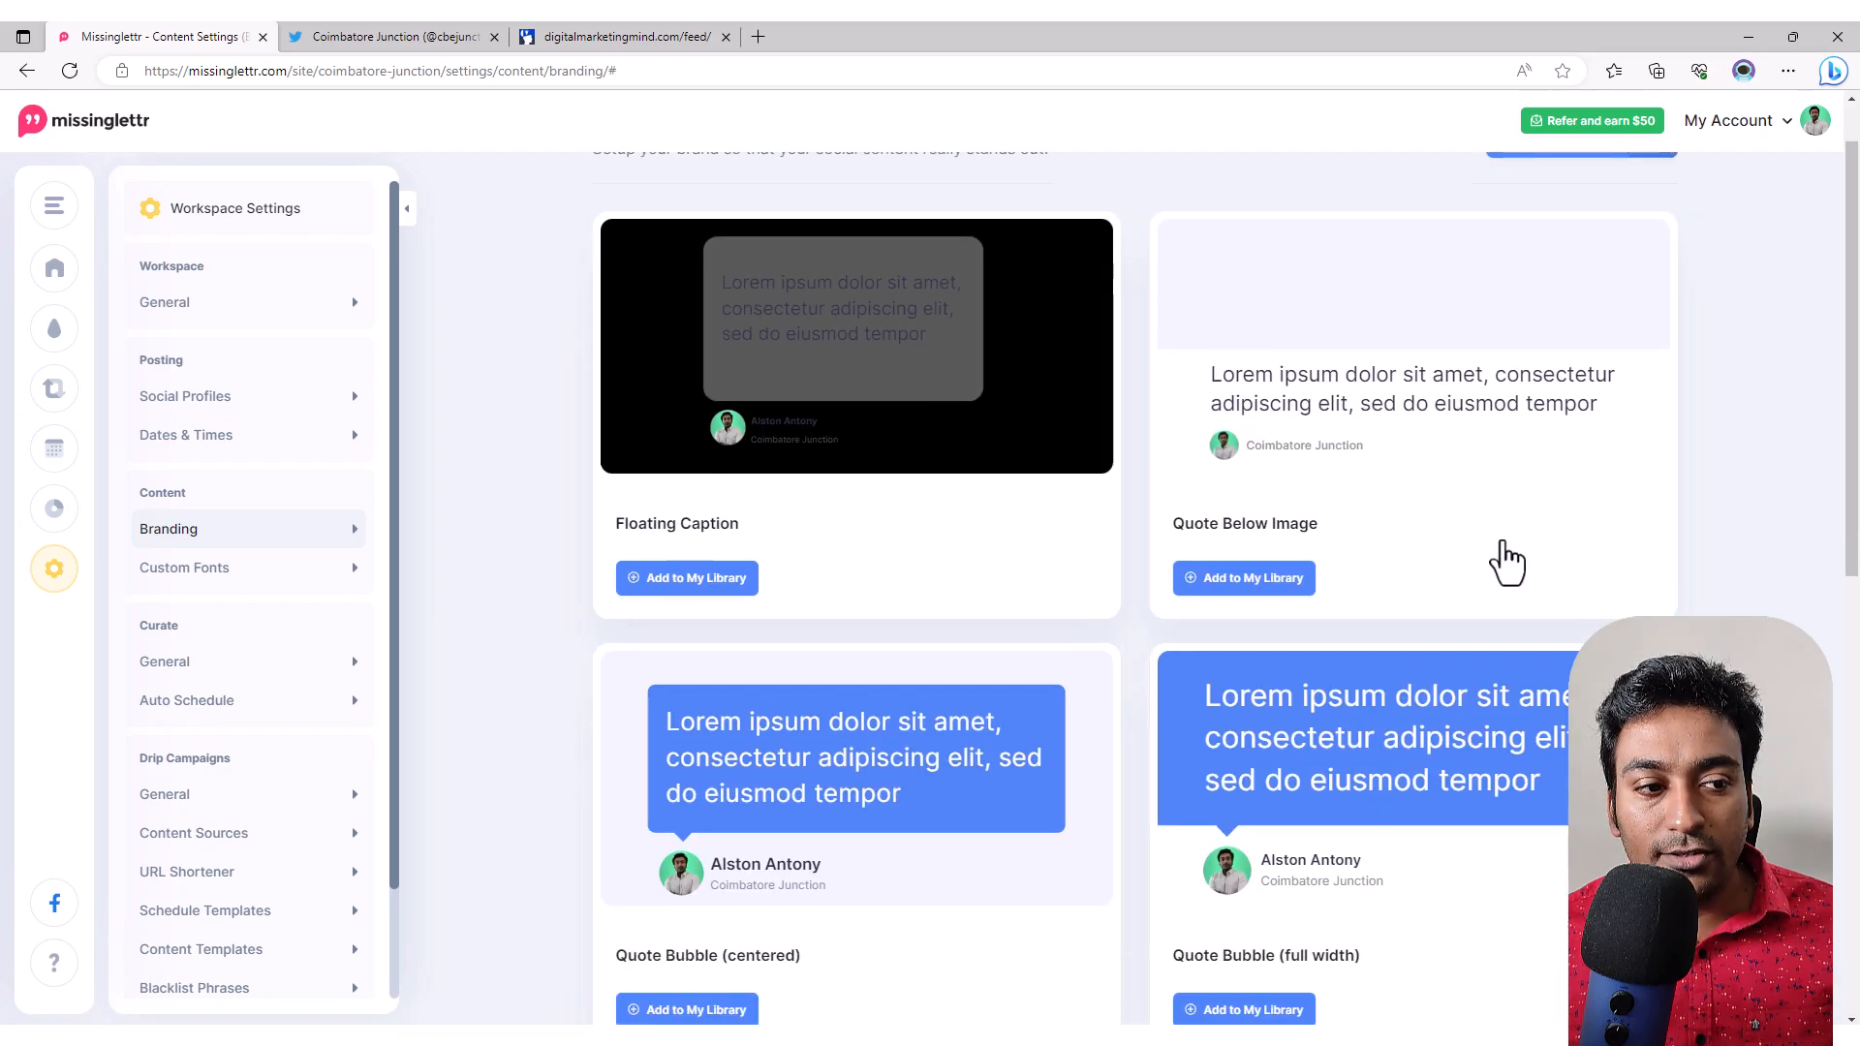
{"action": "scroll", "coordinate": [1478, 535], "scroll_direction": "up", "scroll_amount": 10}
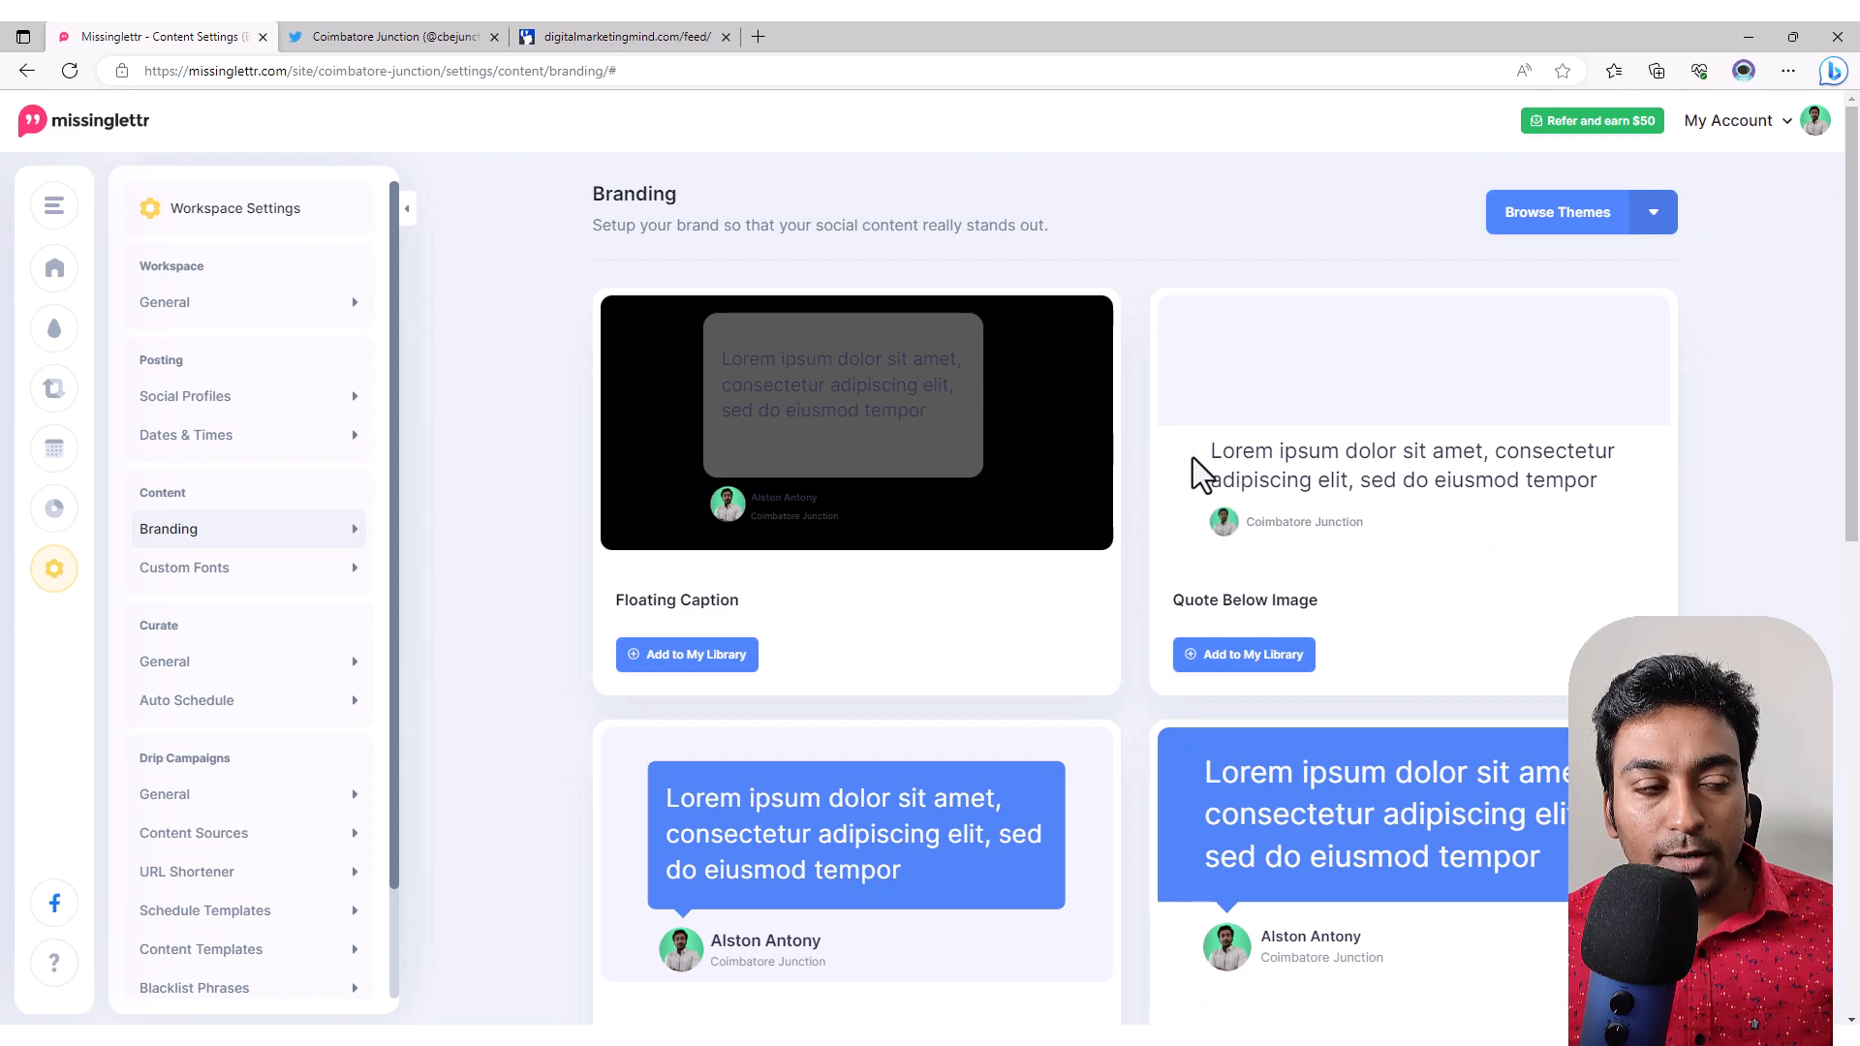
{"action": "left_click", "coordinate": [209, 601]}
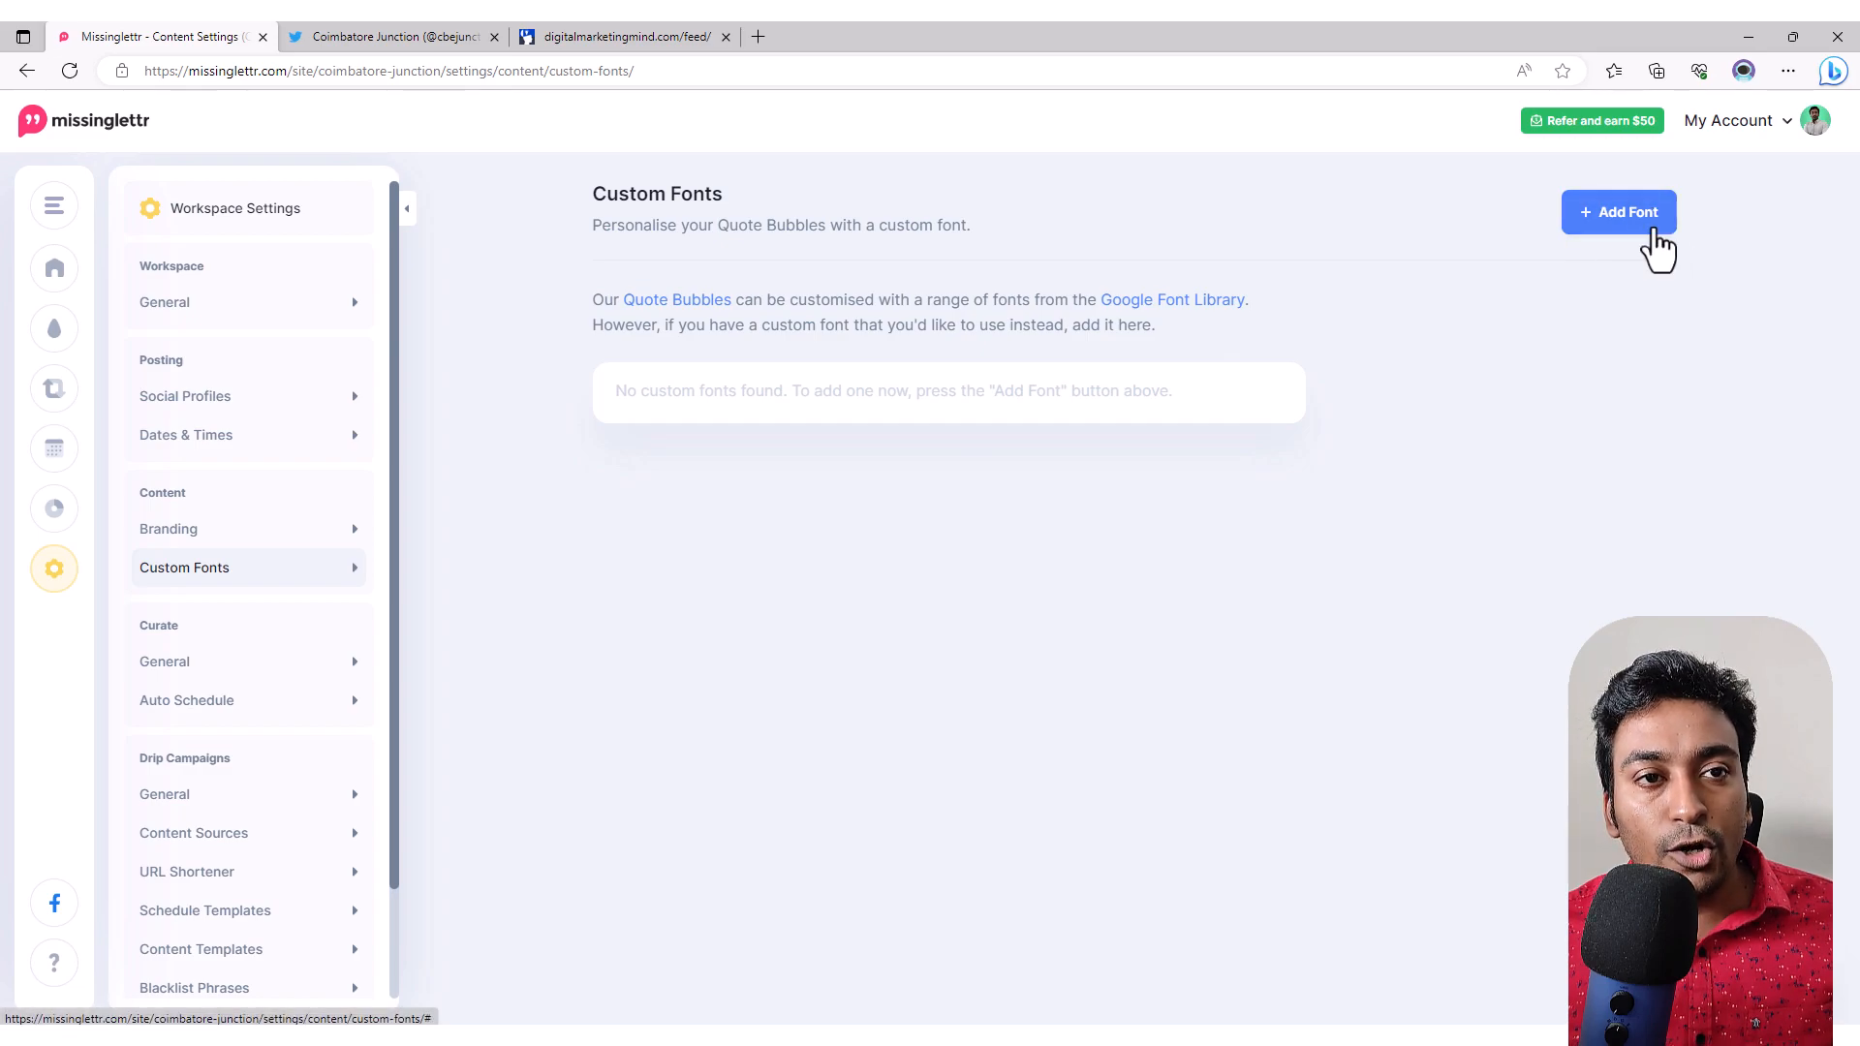
Step: Review the Curate general settings, including the New Promote Suggestions frequency options, and open the Curate Auto Schedule settings
{"action": "left_click", "coordinate": [198, 667]}
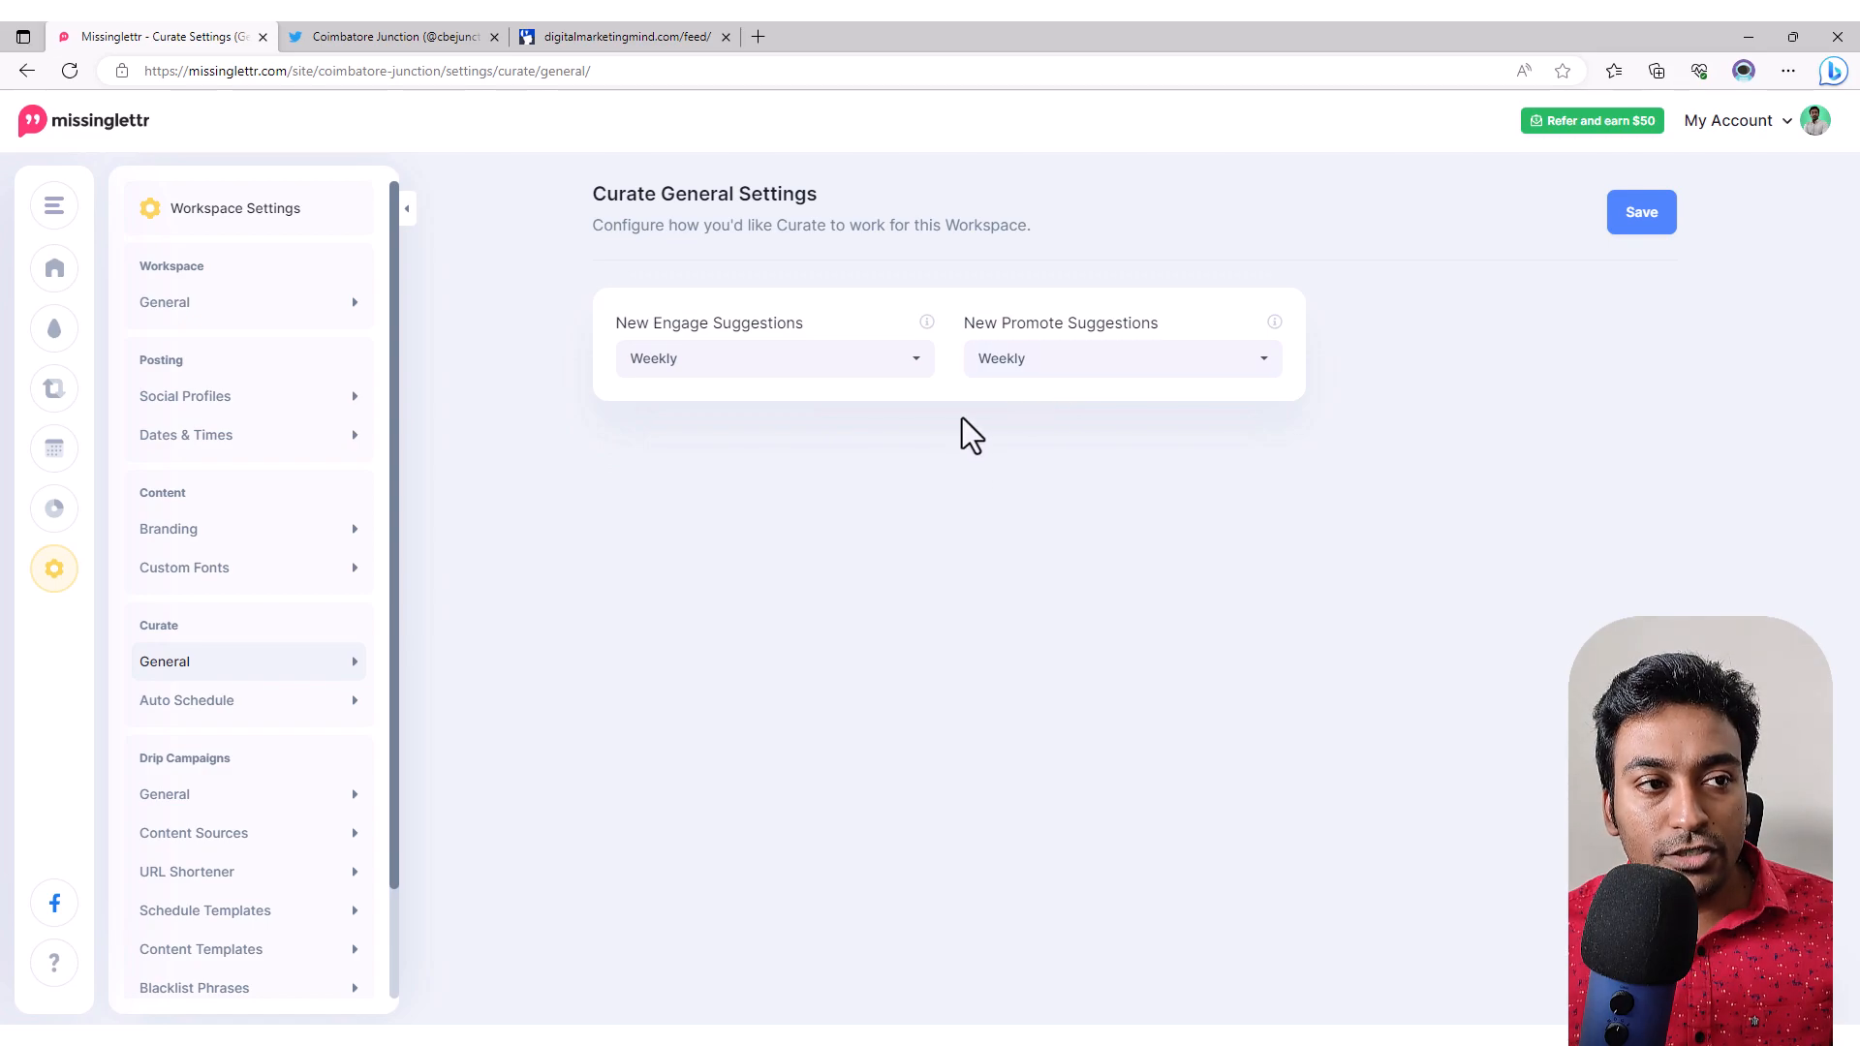
{"action": "left_click", "coordinate": [1031, 360]}
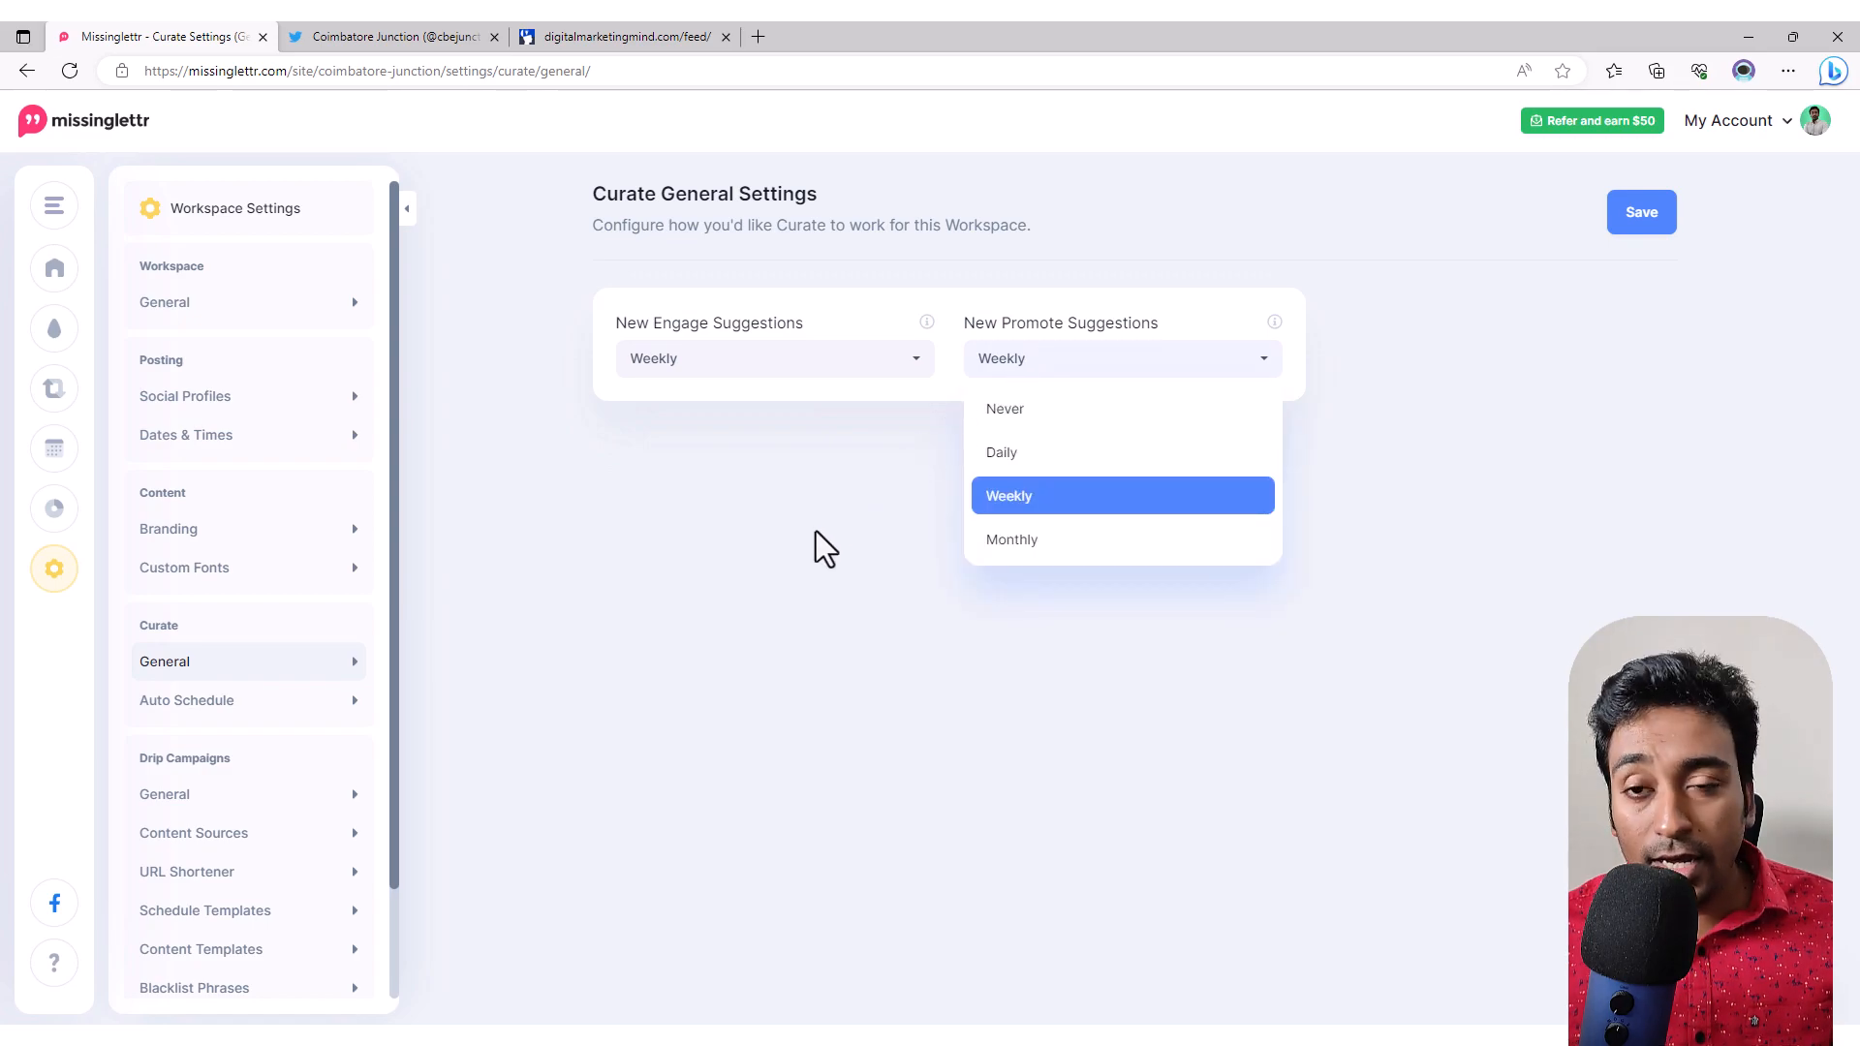
{"action": "left_click", "coordinate": [276, 710]}
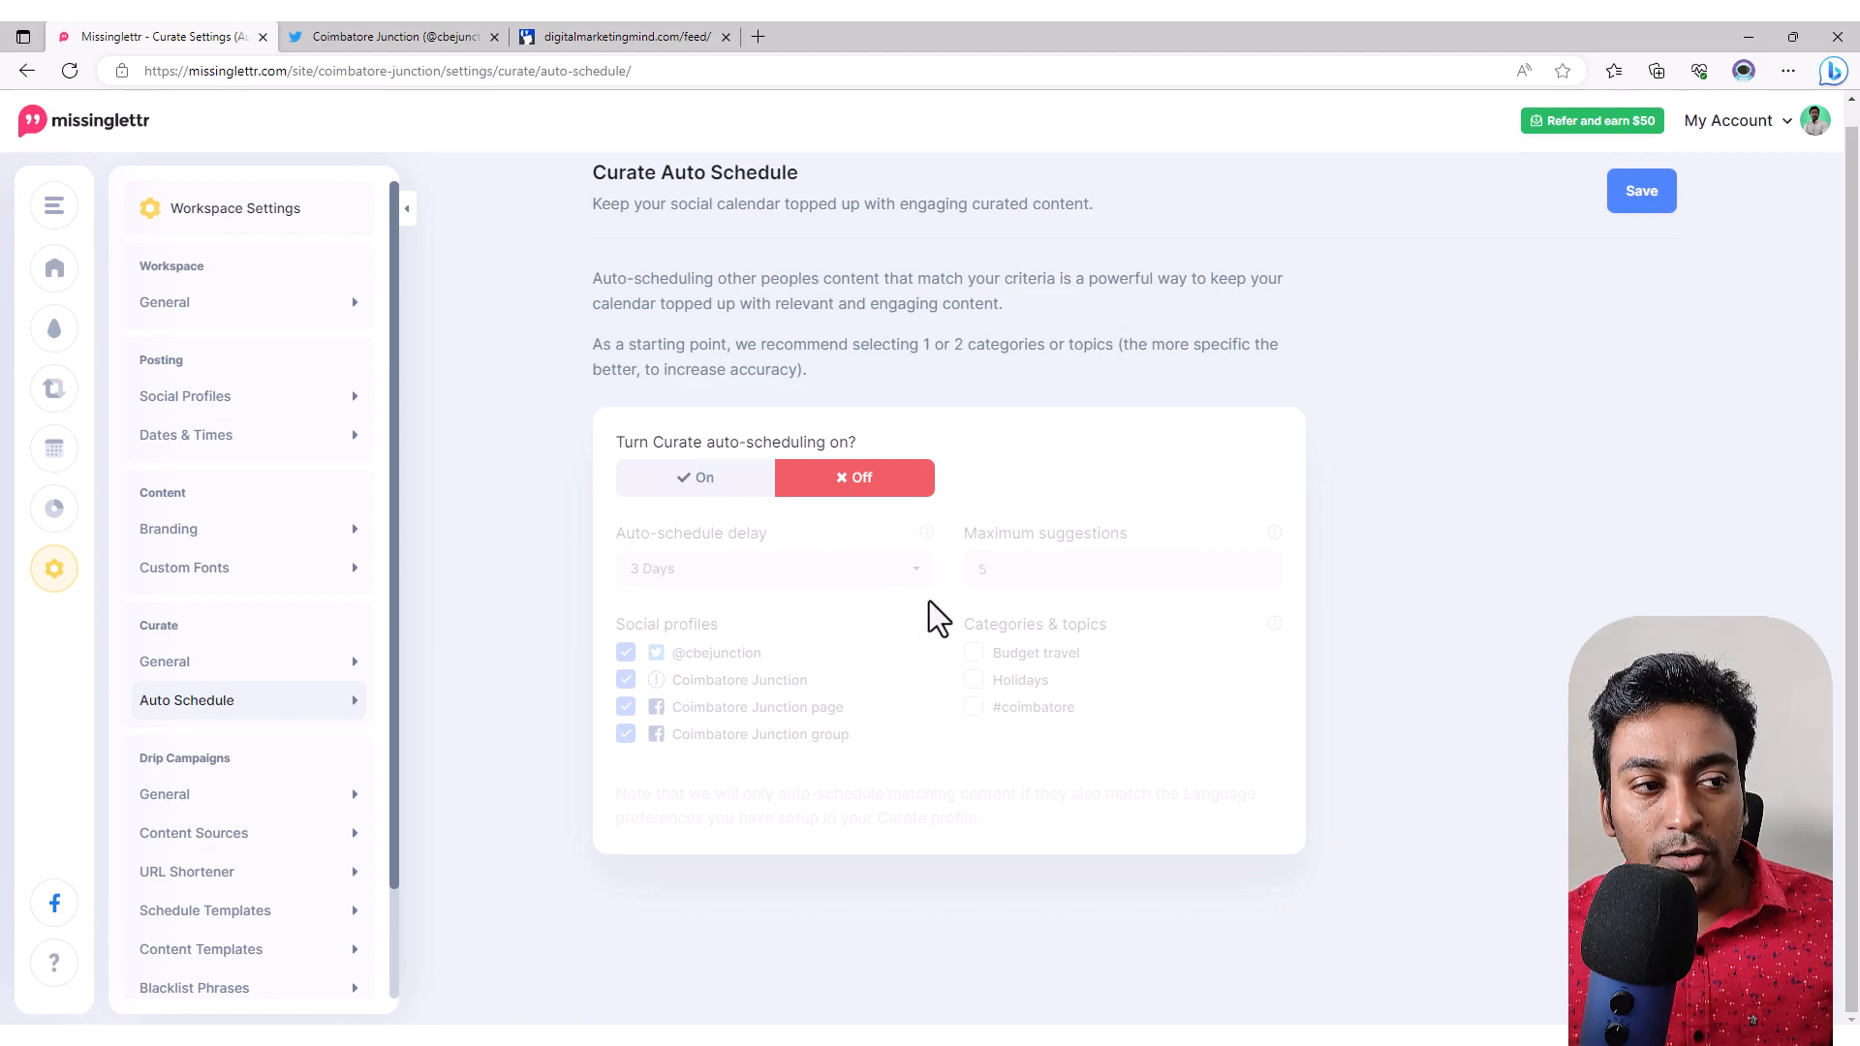
Step: Review the general Drip Campaign settings for hashtags, post media types, default social profiles and UTM parameters
{"action": "left_click", "coordinate": [204, 793]}
{"action": "scroll", "coordinate": [206, 777], "scroll_direction": "down", "scroll_amount": 2}
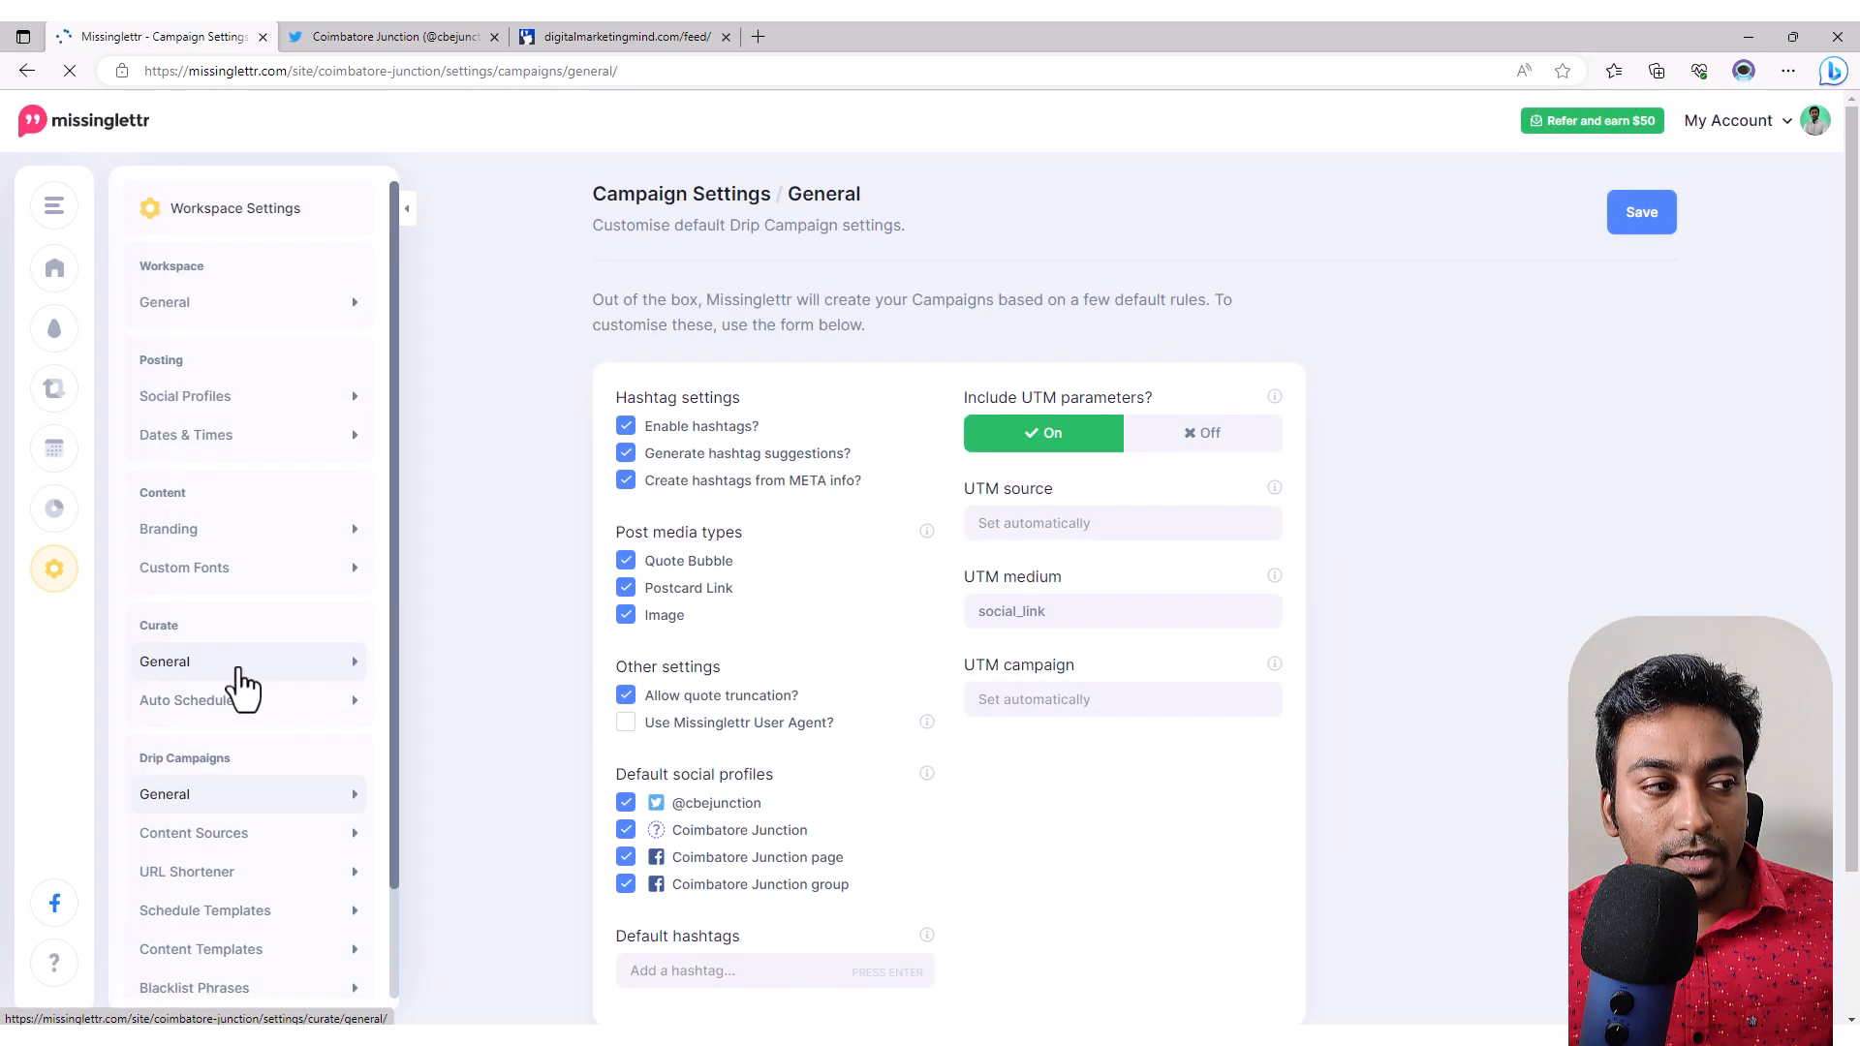
{"action": "scroll", "coordinate": [562, 611], "scroll_direction": "down", "scroll_amount": 2}
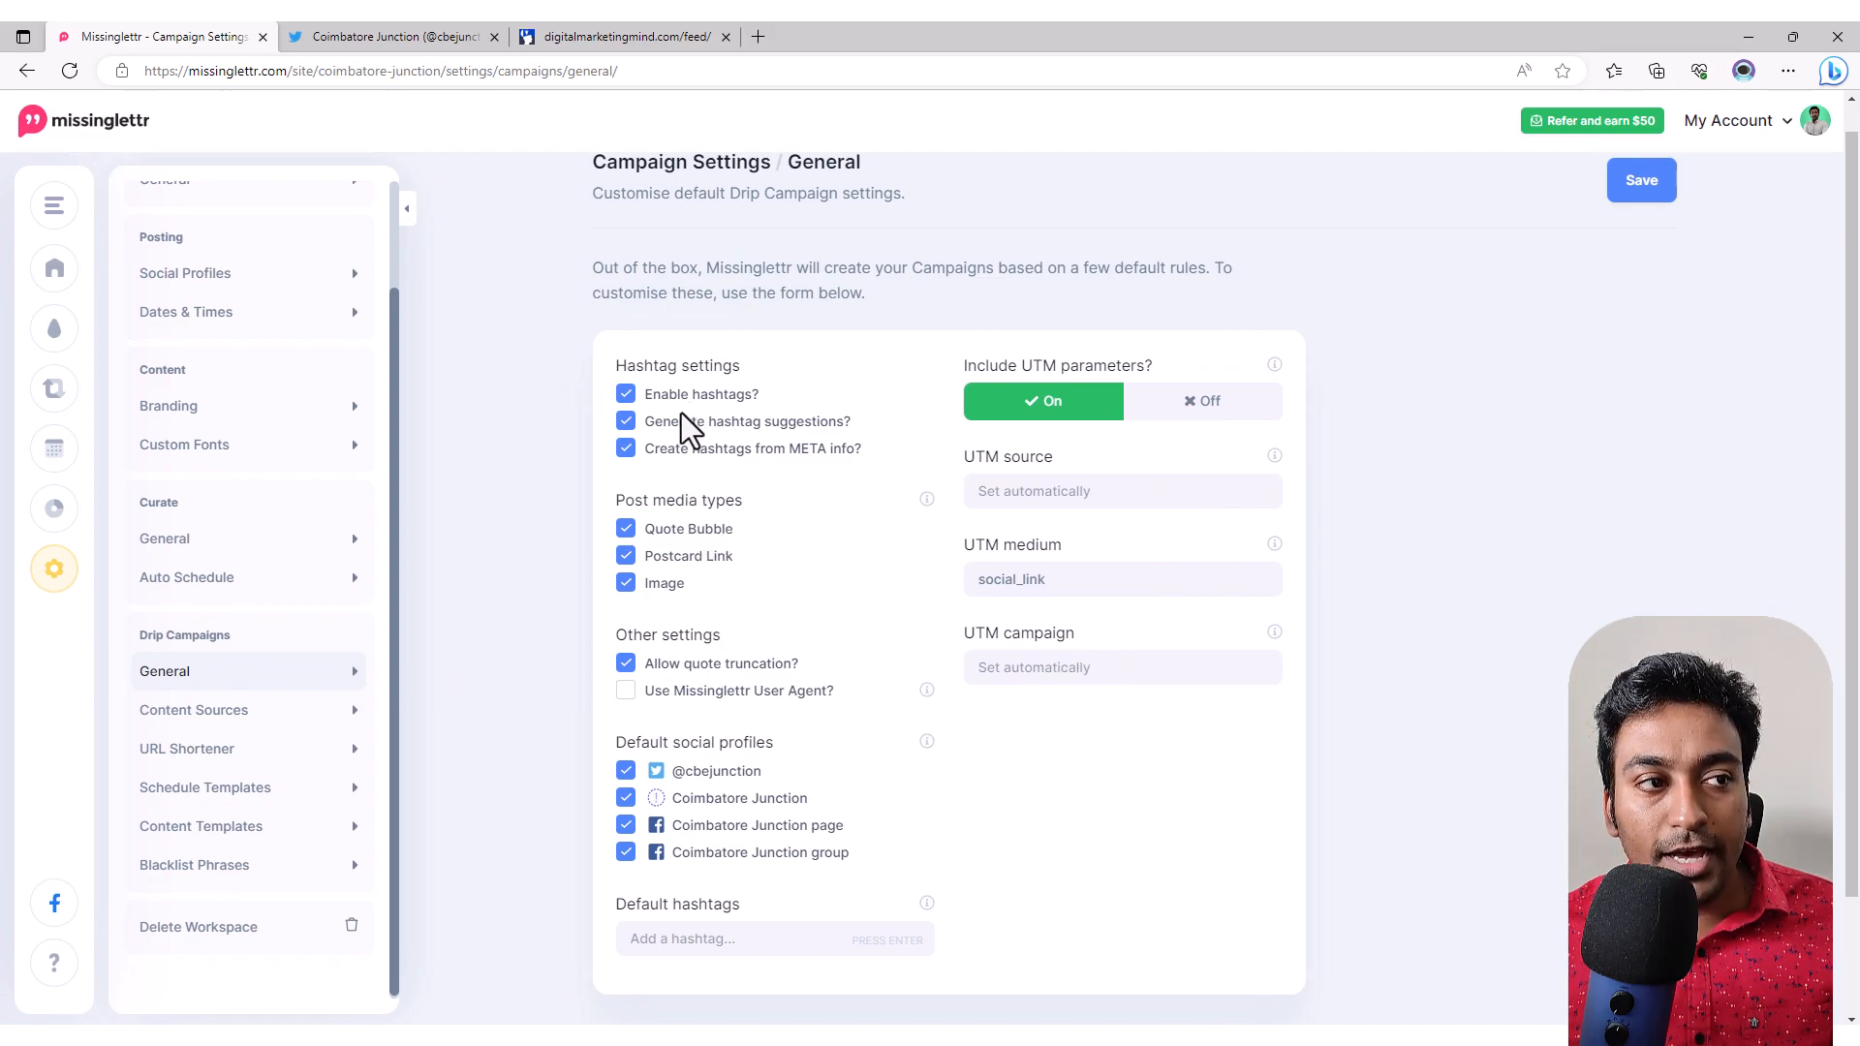
Step: Review the Drip Campaign Content Sources and the source types offered for adding a new one, leaving without adding any
{"action": "left_click", "coordinate": [238, 717]}
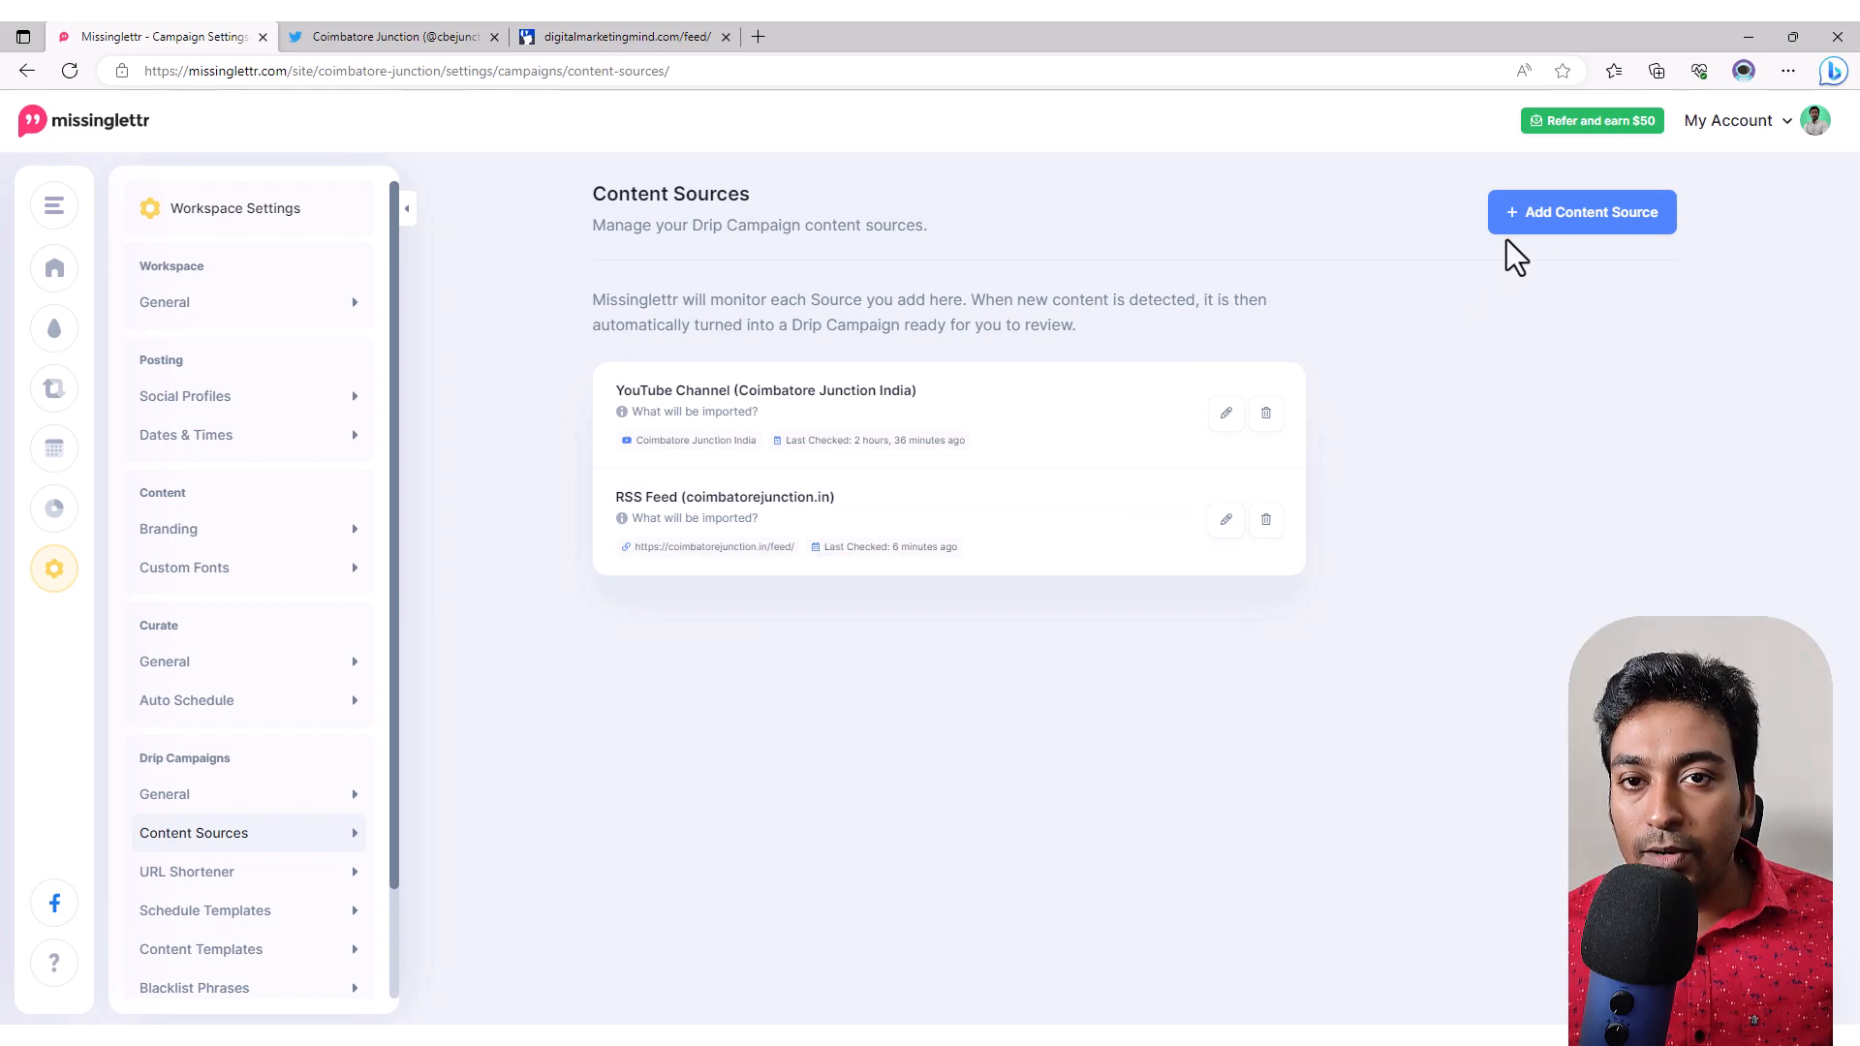
{"action": "left_click", "coordinate": [1526, 215]}
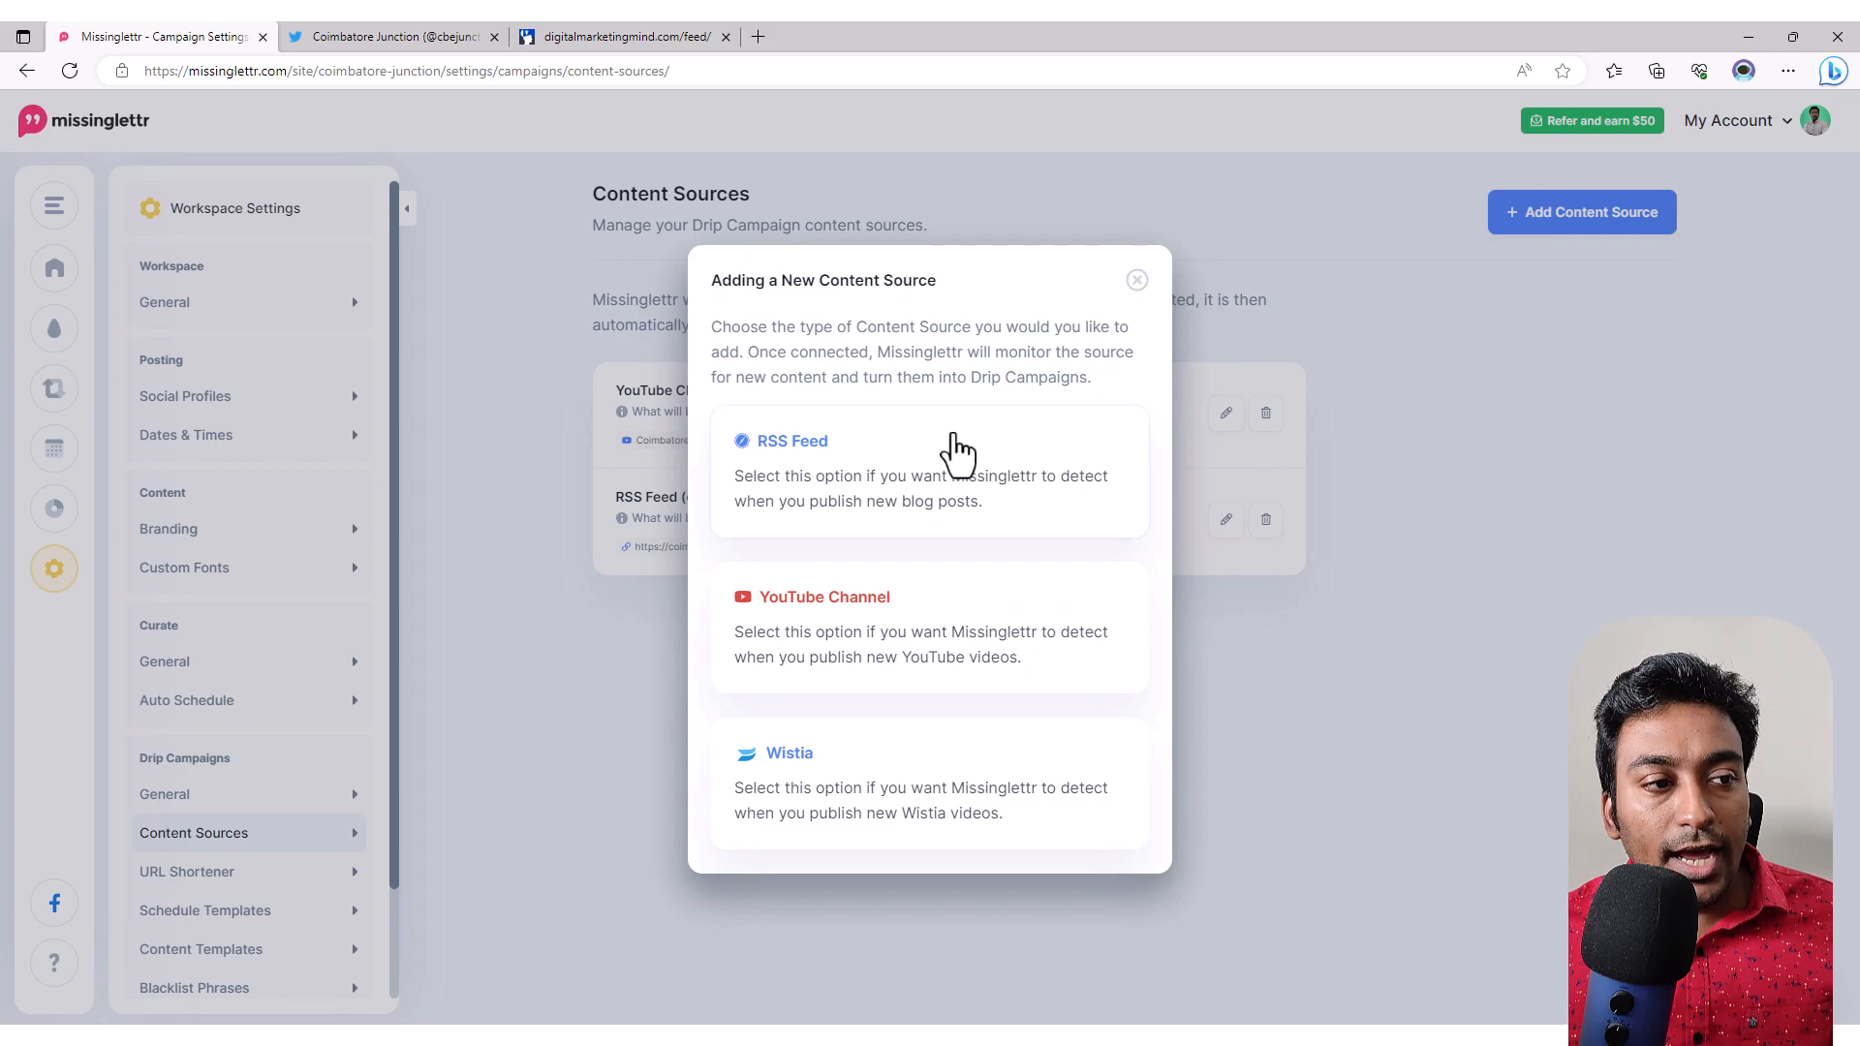
{"action": "left_click", "coordinate": [1138, 278]}
Step: View the URL Shortener options and the Schedule Templates, including the form for adding a new schedule template
{"action": "left_click", "coordinate": [241, 875]}
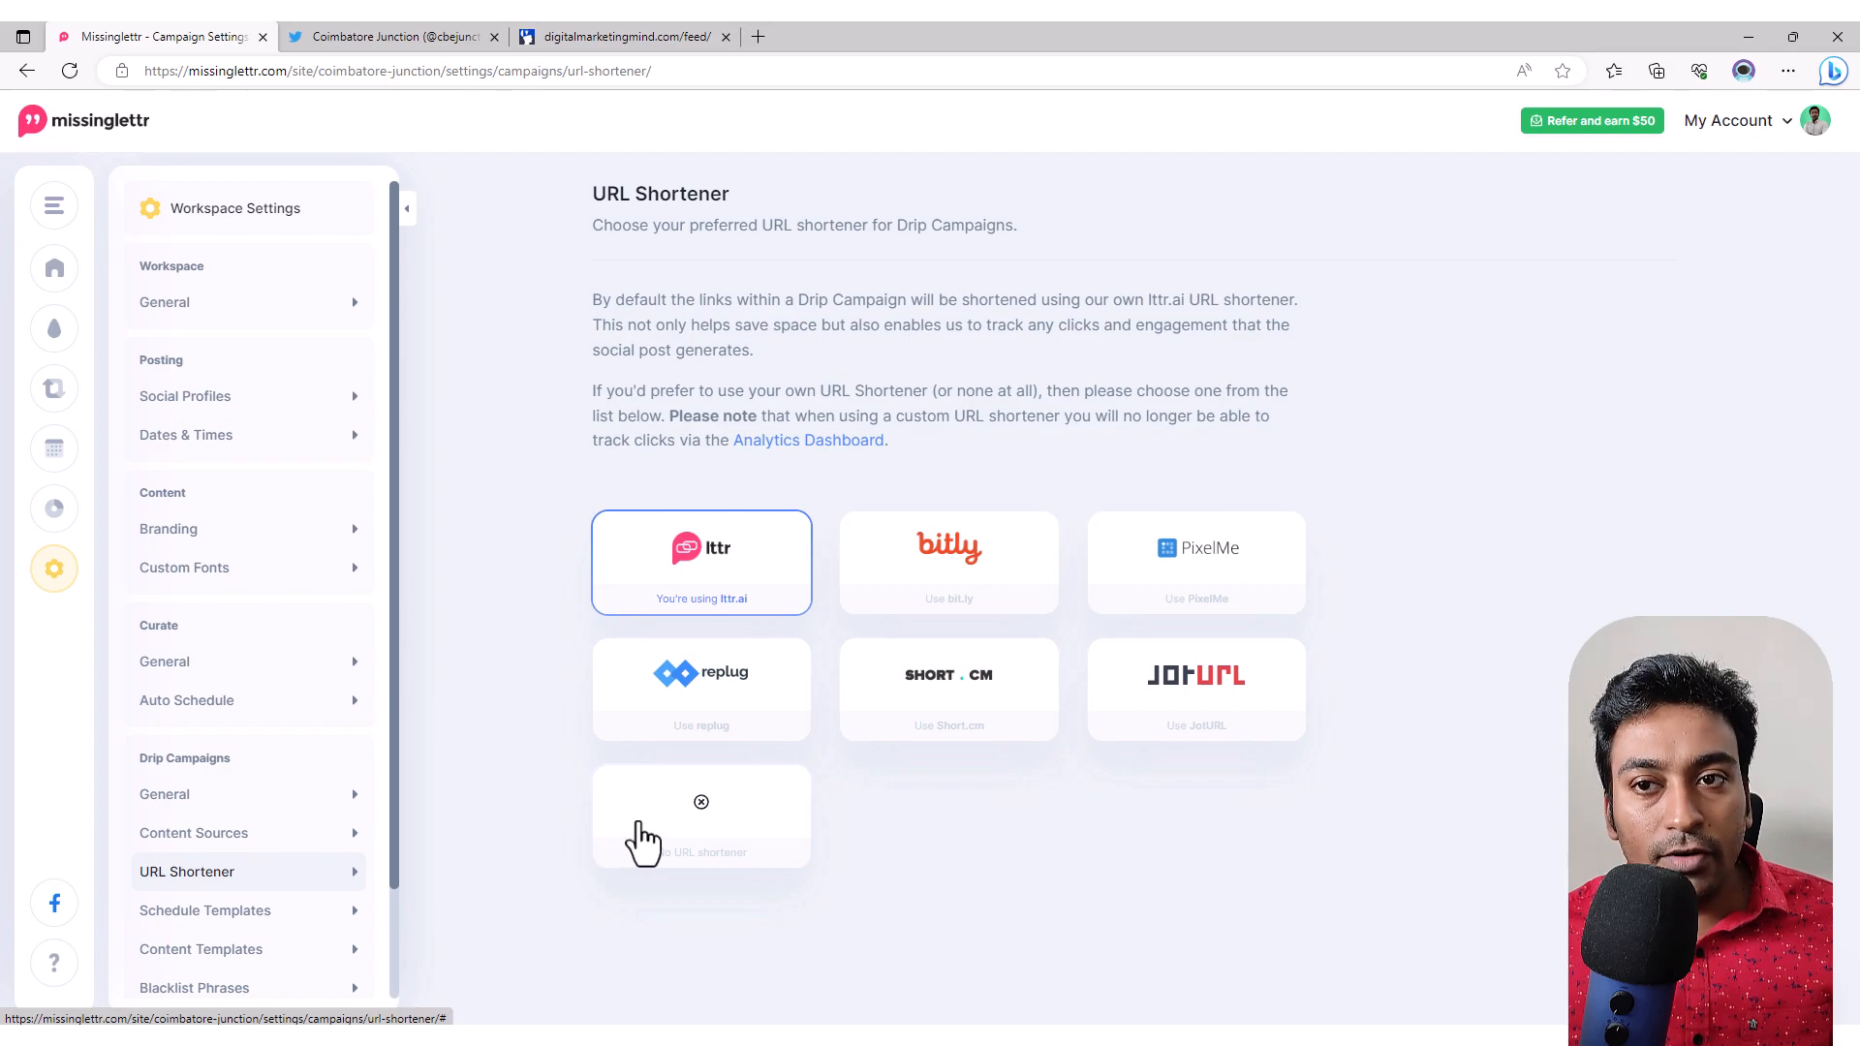
{"action": "left_click", "coordinate": [192, 922]}
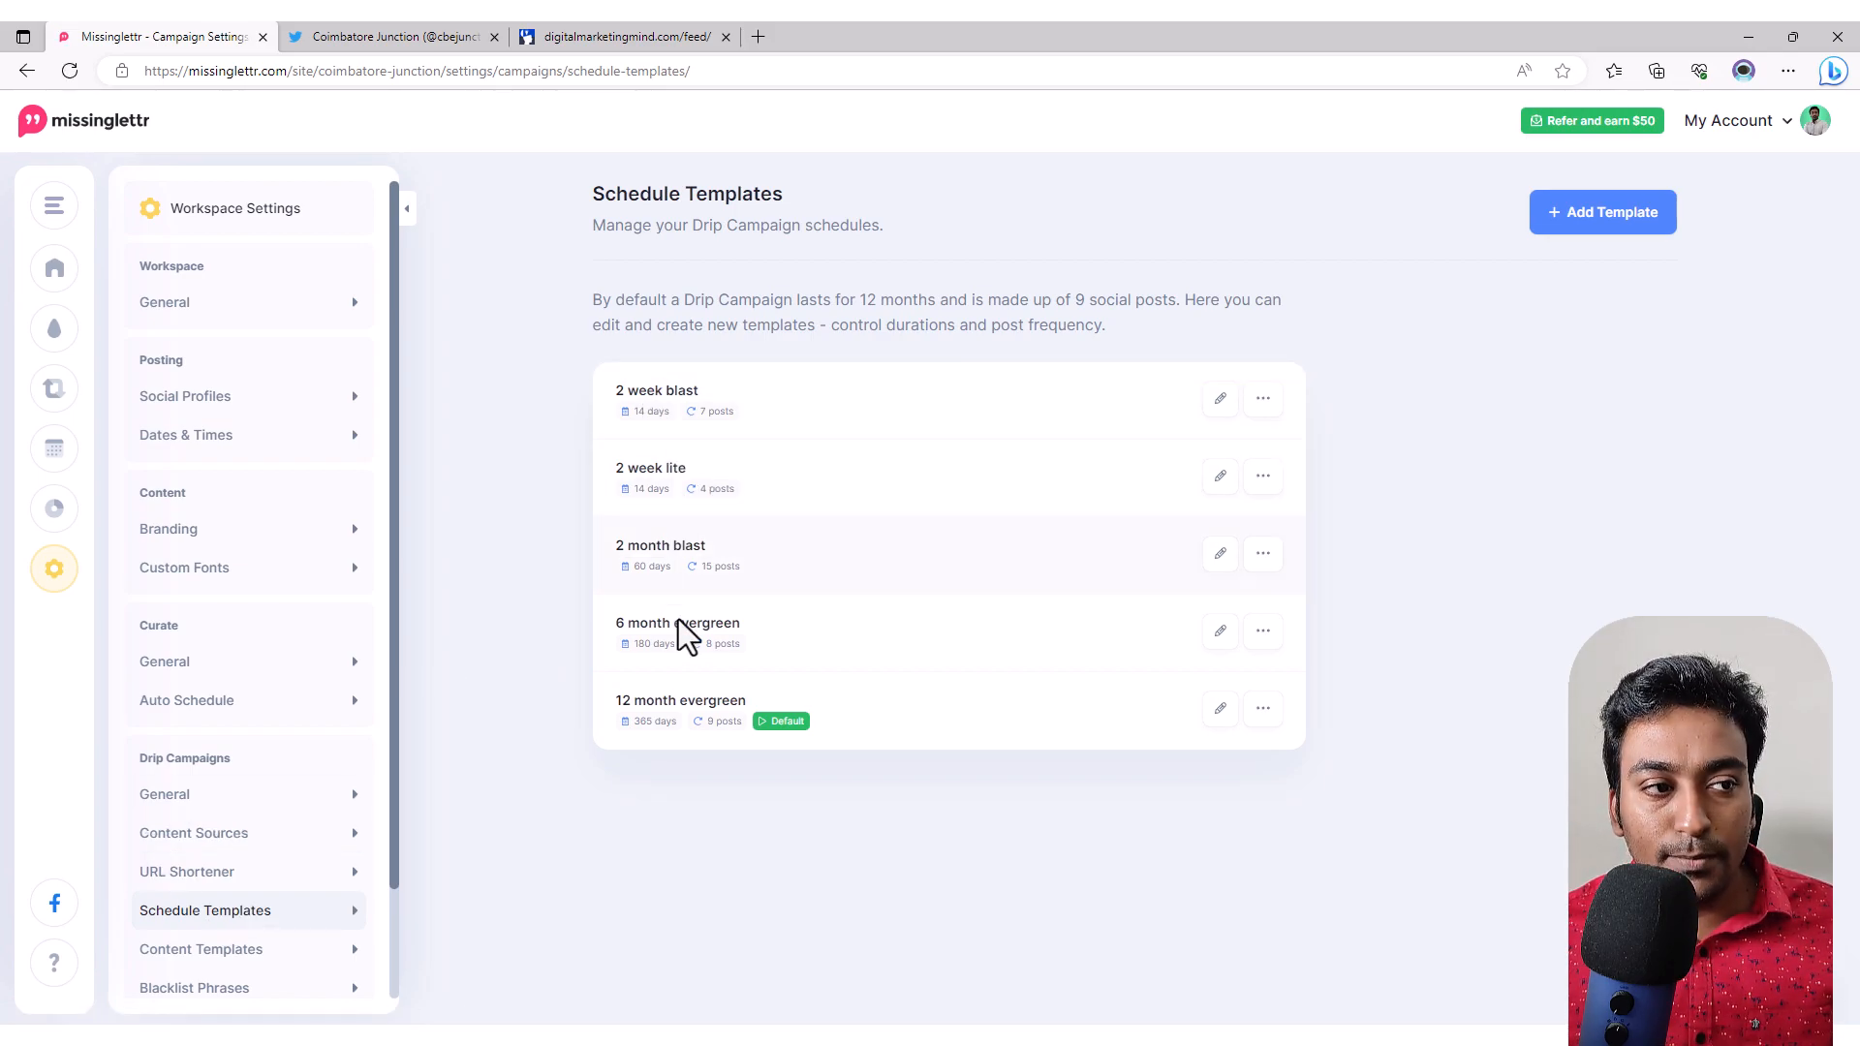
{"action": "left_click", "coordinate": [1577, 251]}
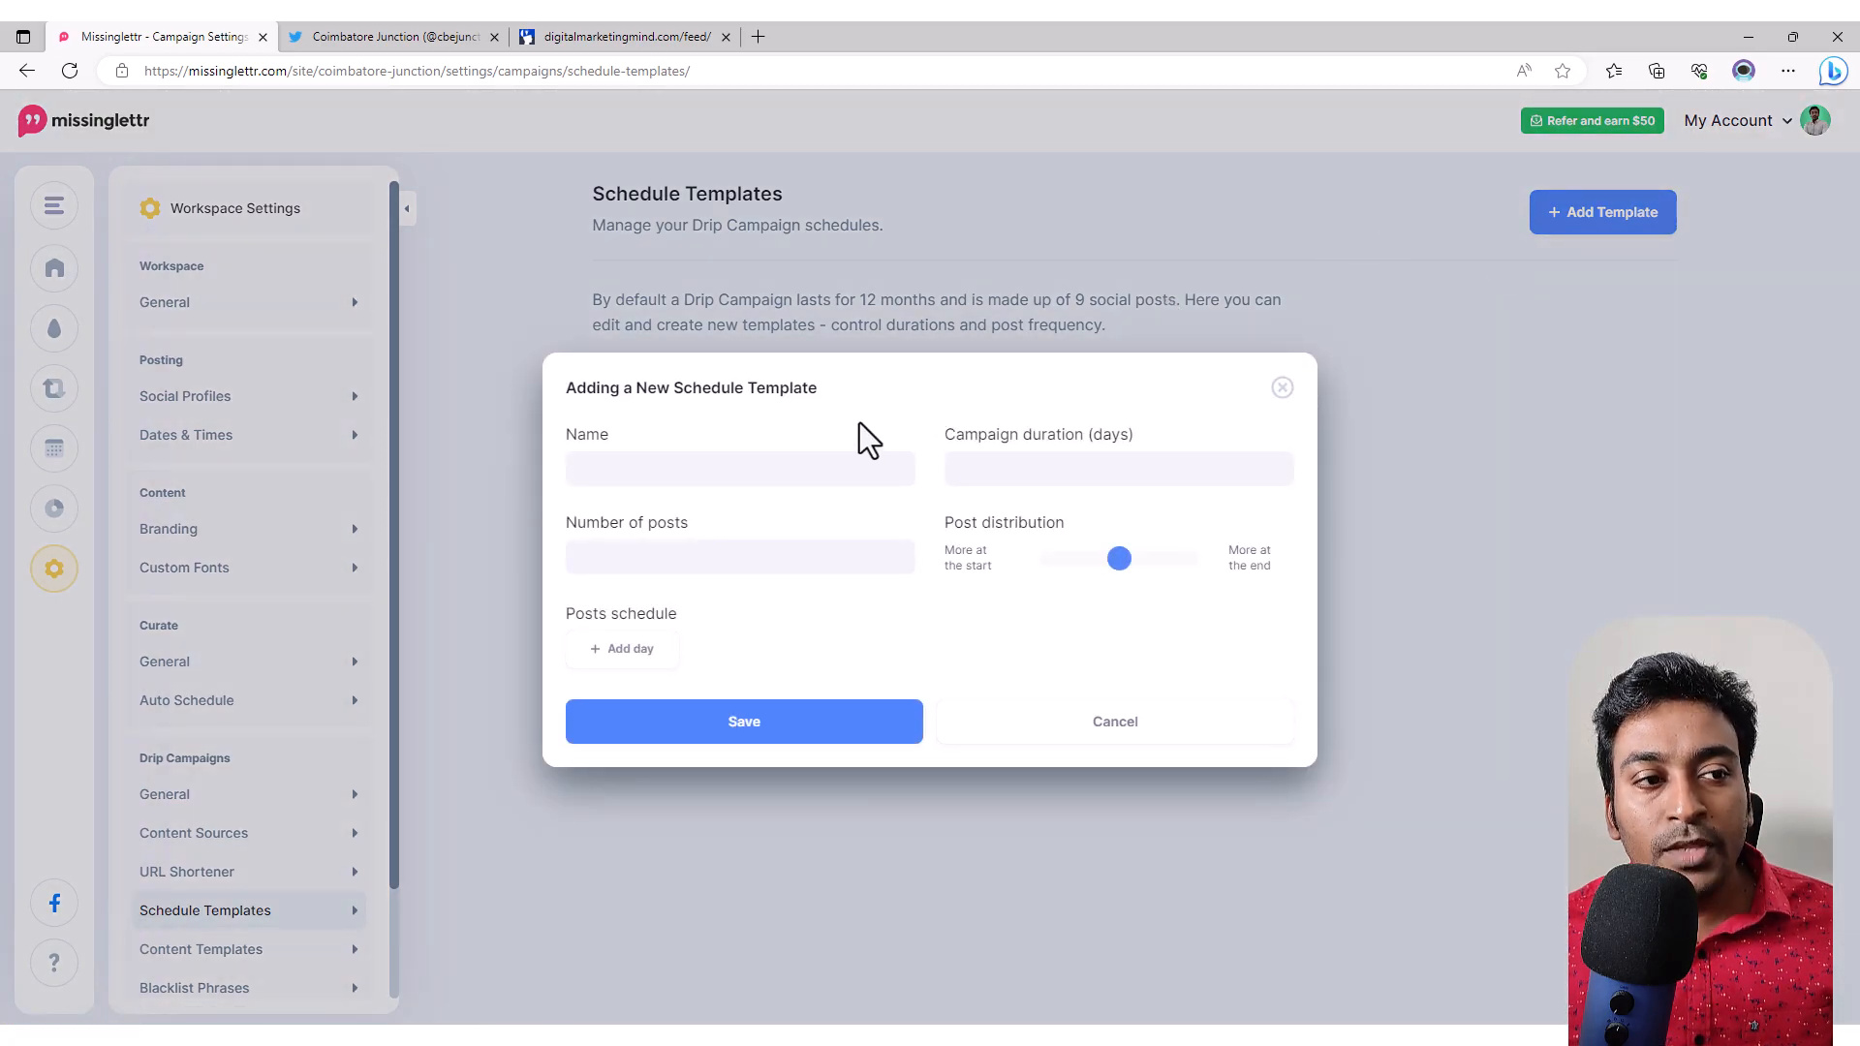
{"action": "left_click", "coordinate": [1281, 388]}
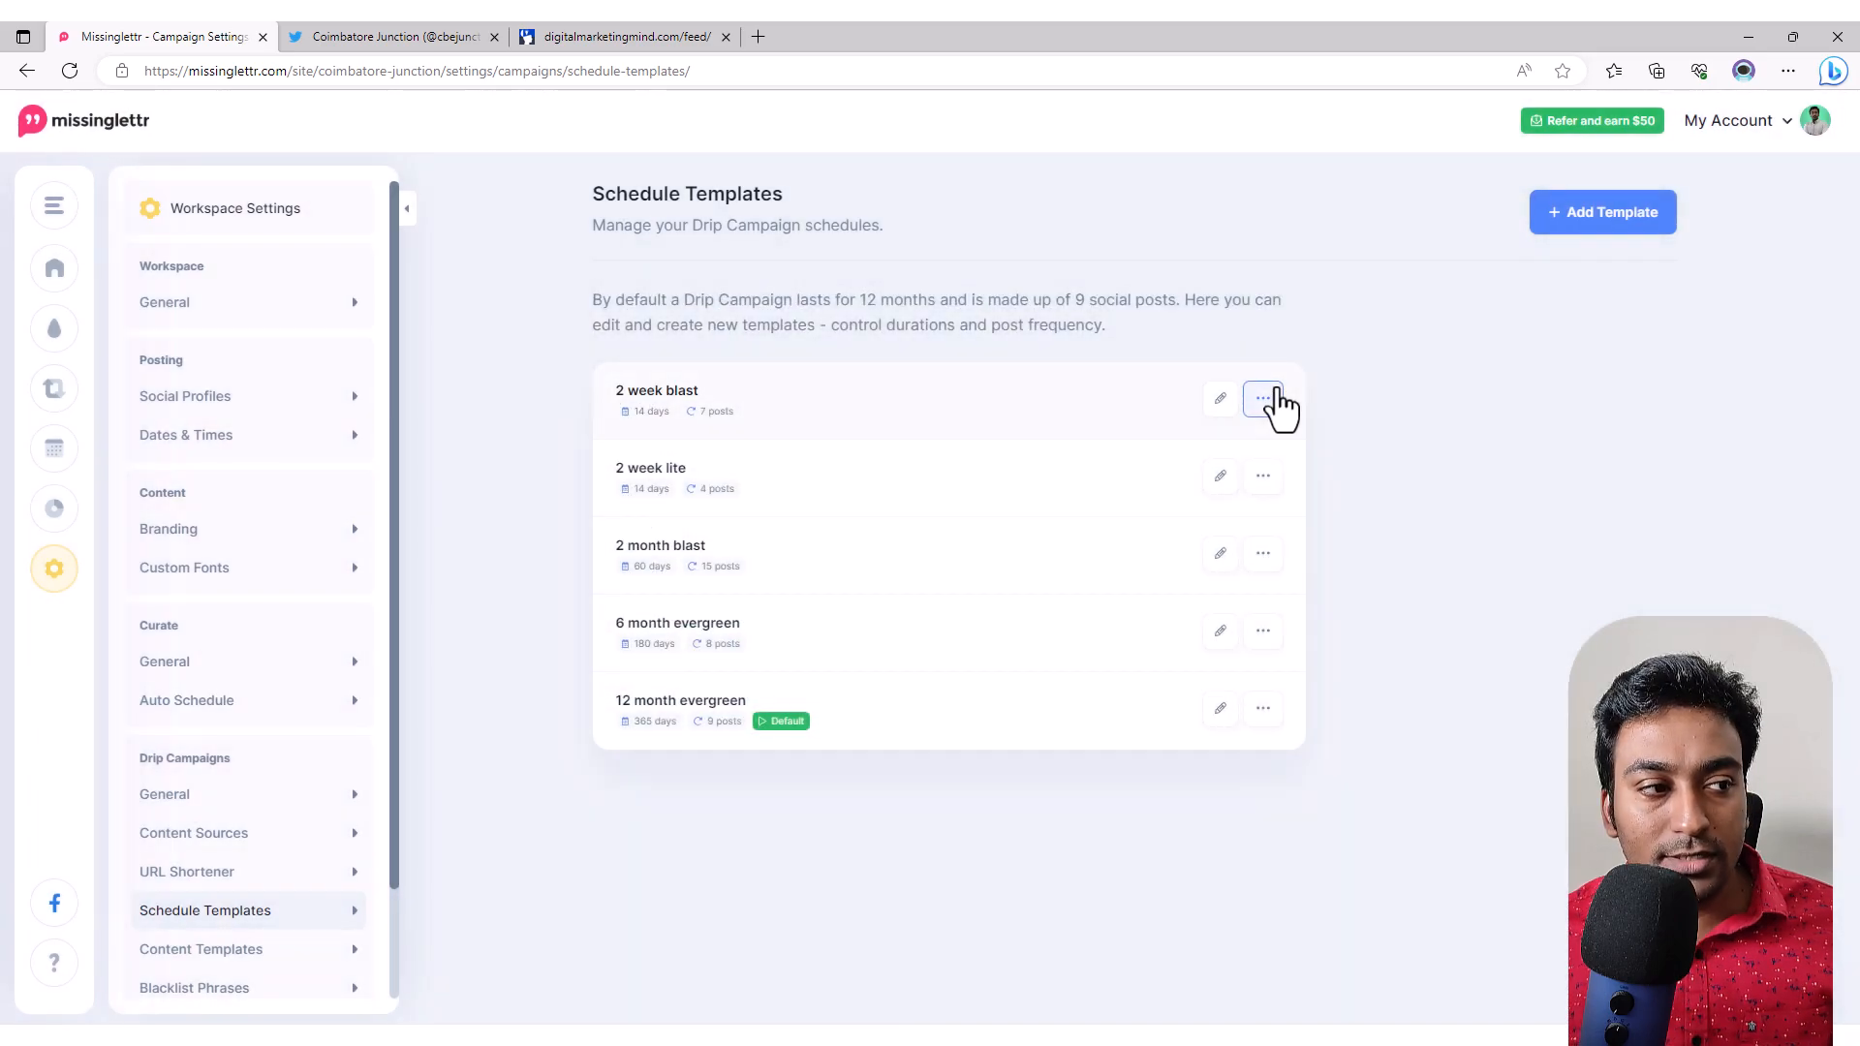
Step: Review the Content Templates, including adding a template, and view the Blacklist Phrases page through to the Delete Workspace option
{"action": "left_click", "coordinate": [208, 951]}
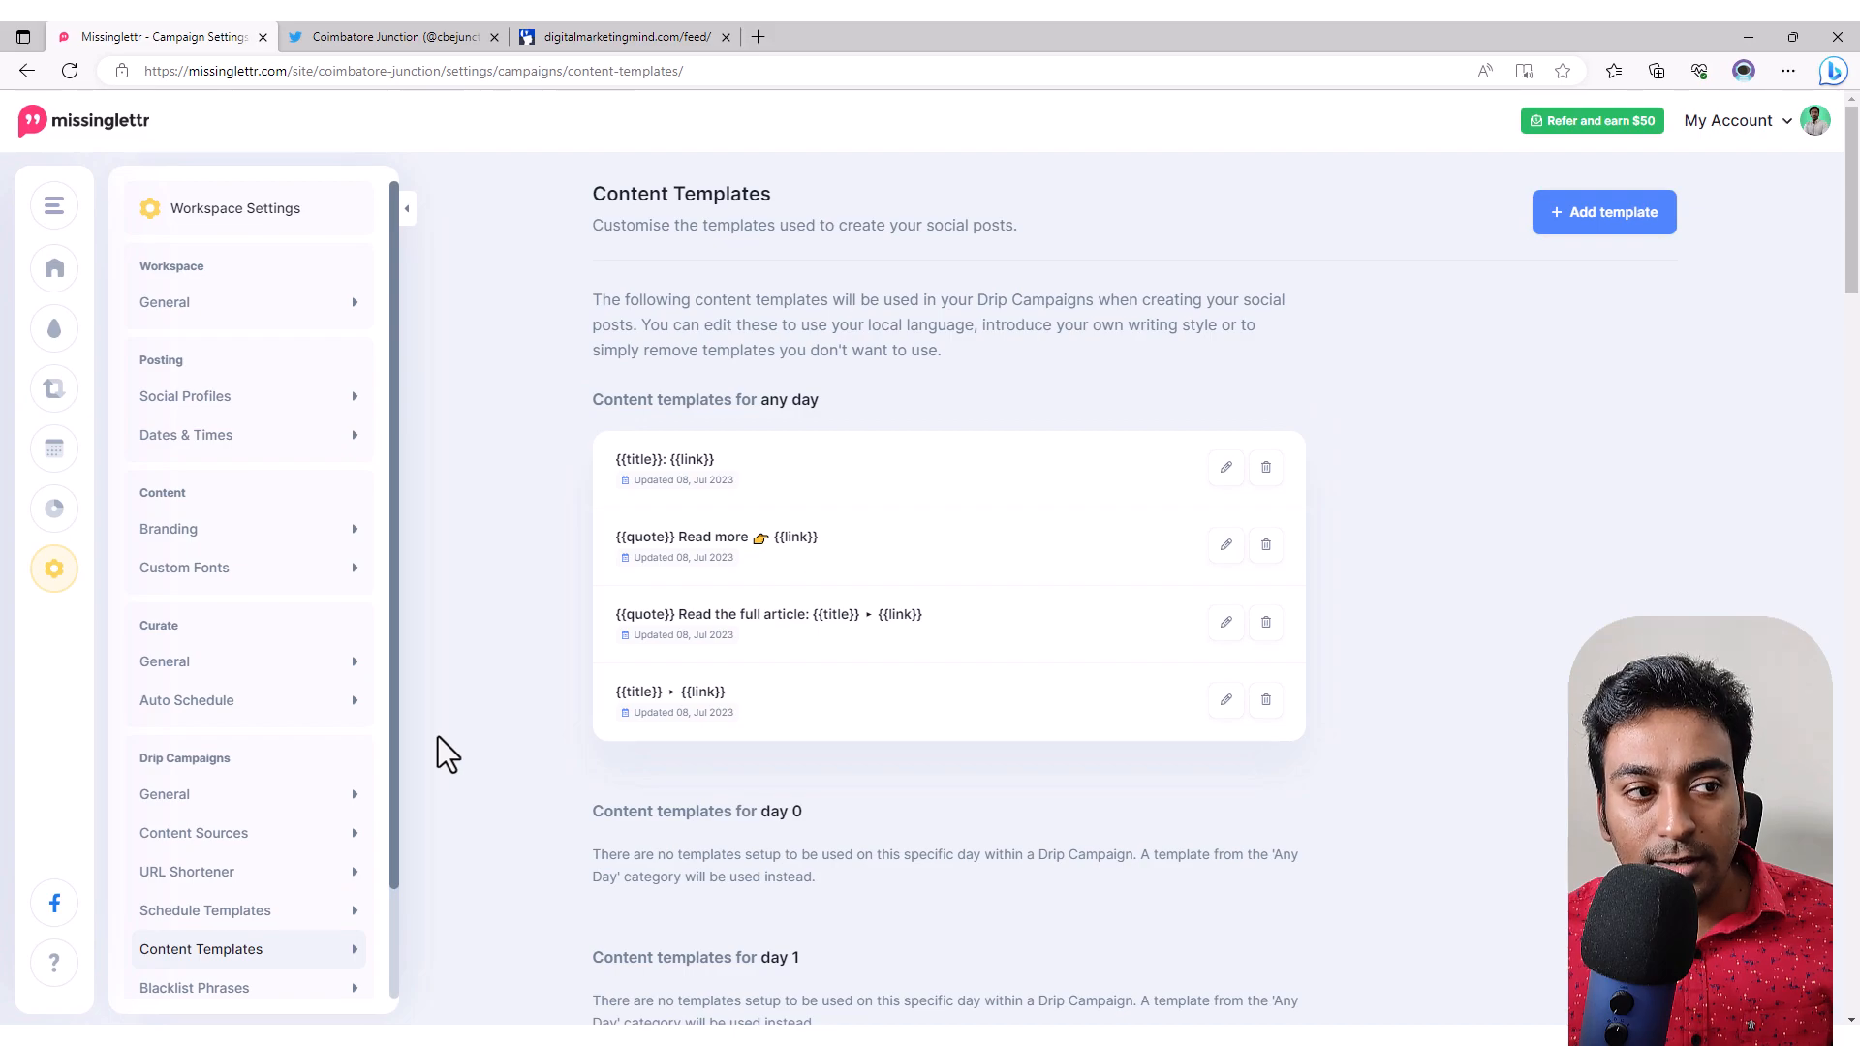
{"action": "left_click", "coordinate": [1613, 224]}
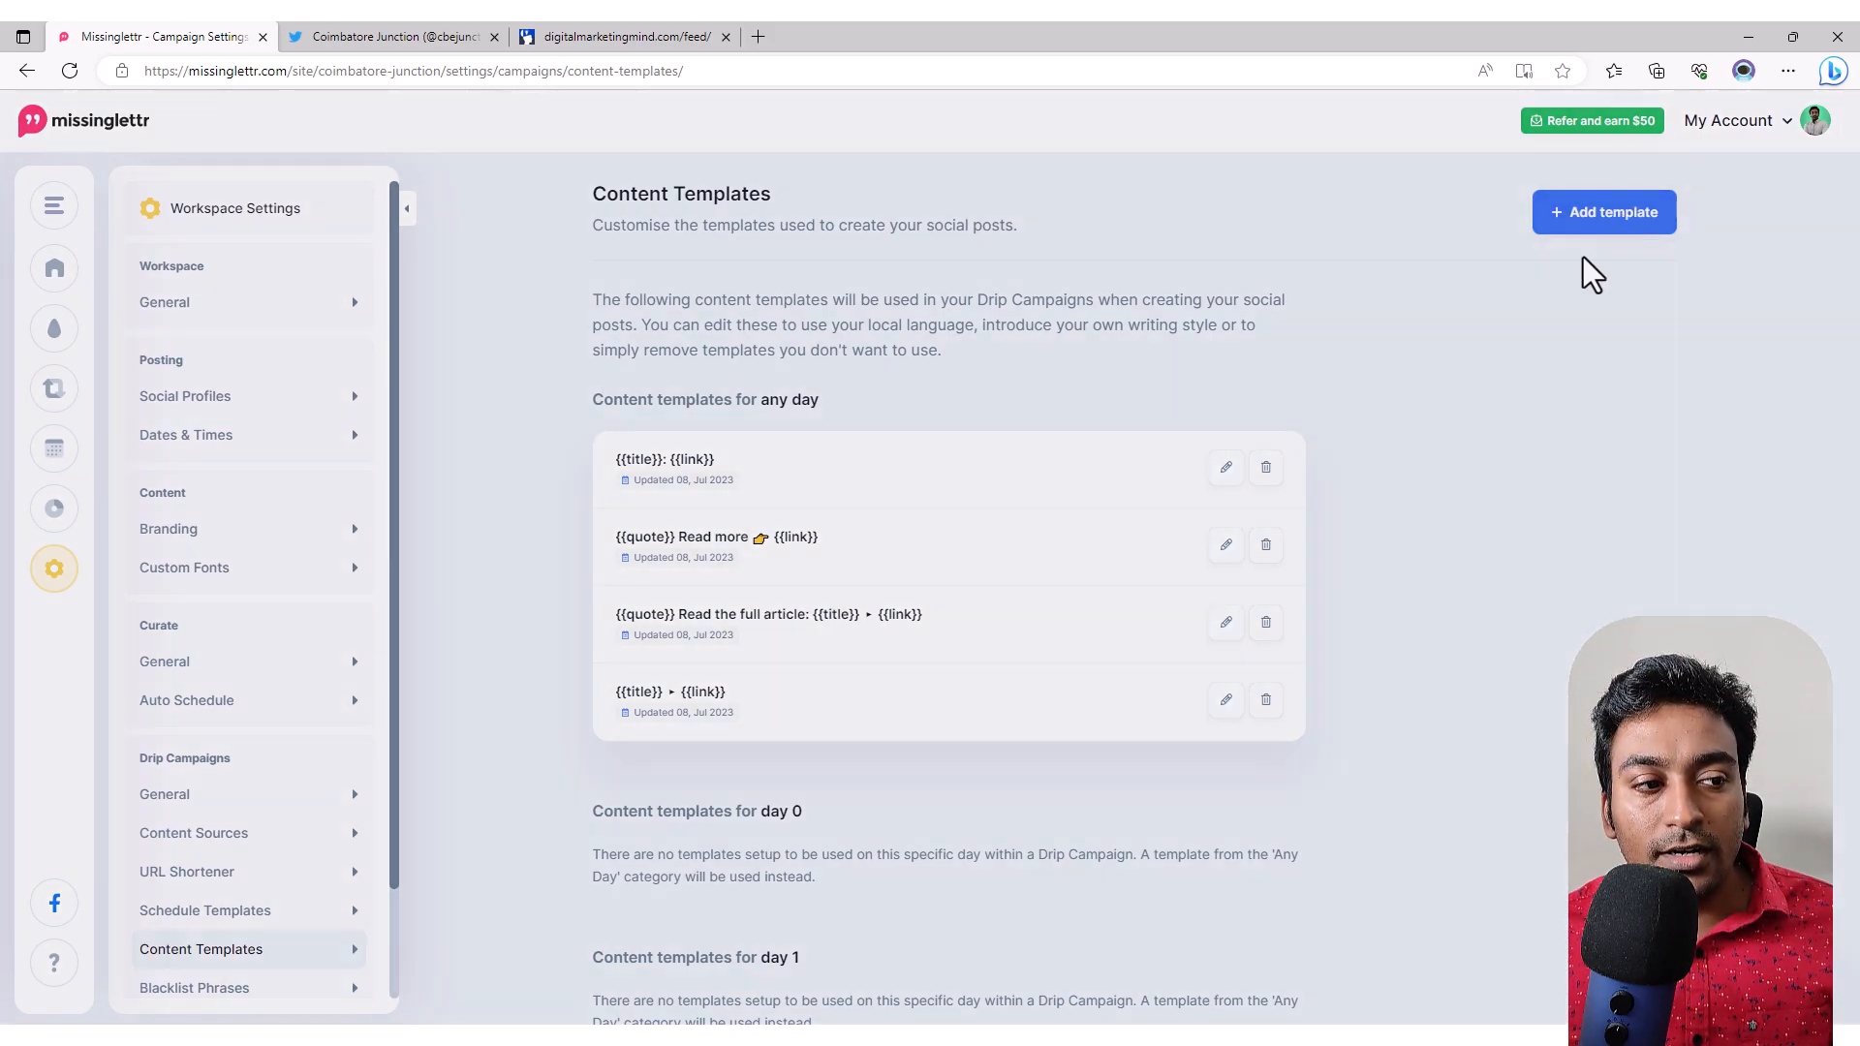
{"action": "left_click", "coordinate": [1138, 308]}
{"action": "scroll", "coordinate": [706, 696], "scroll_direction": "down", "scroll_amount": 6}
{"action": "scroll", "coordinate": [290, 857], "scroll_direction": "down", "scroll_amount": 1}
{"action": "left_click", "coordinate": [249, 868]}
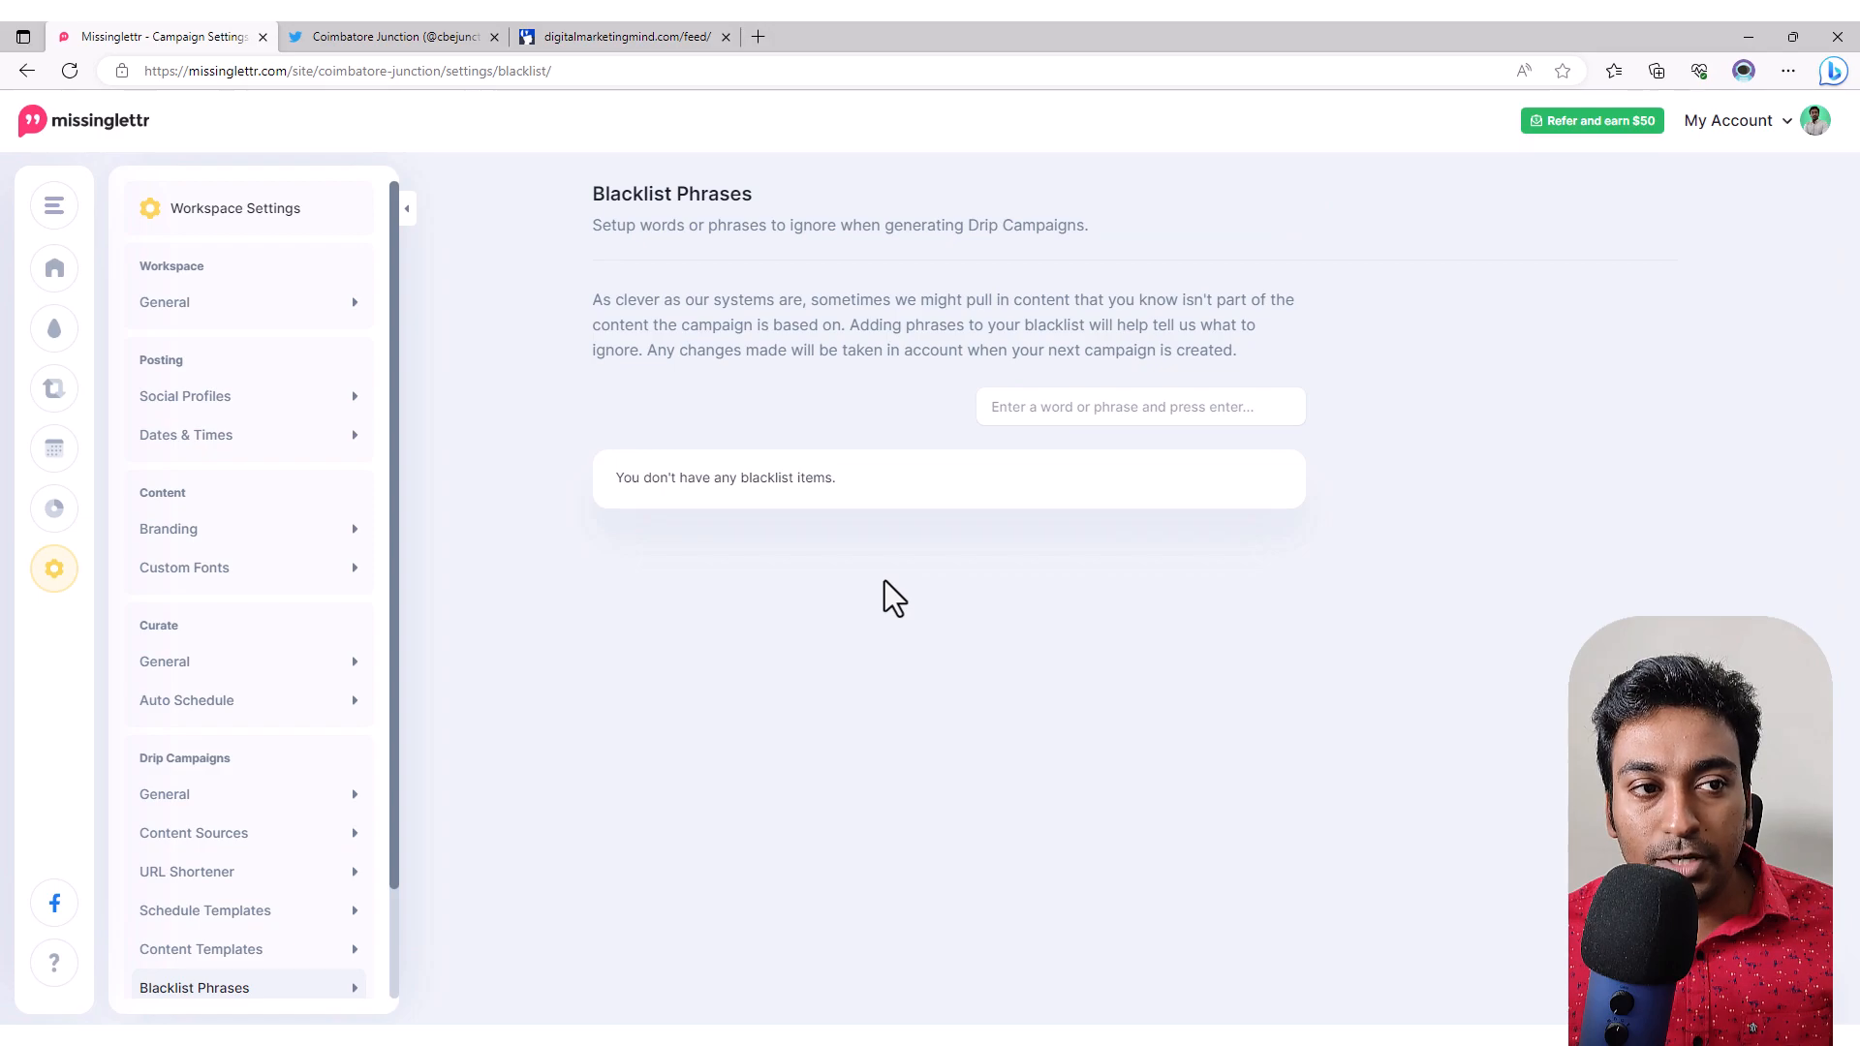
{"action": "scroll", "coordinate": [353, 620], "scroll_direction": "down", "scroll_amount": 1}
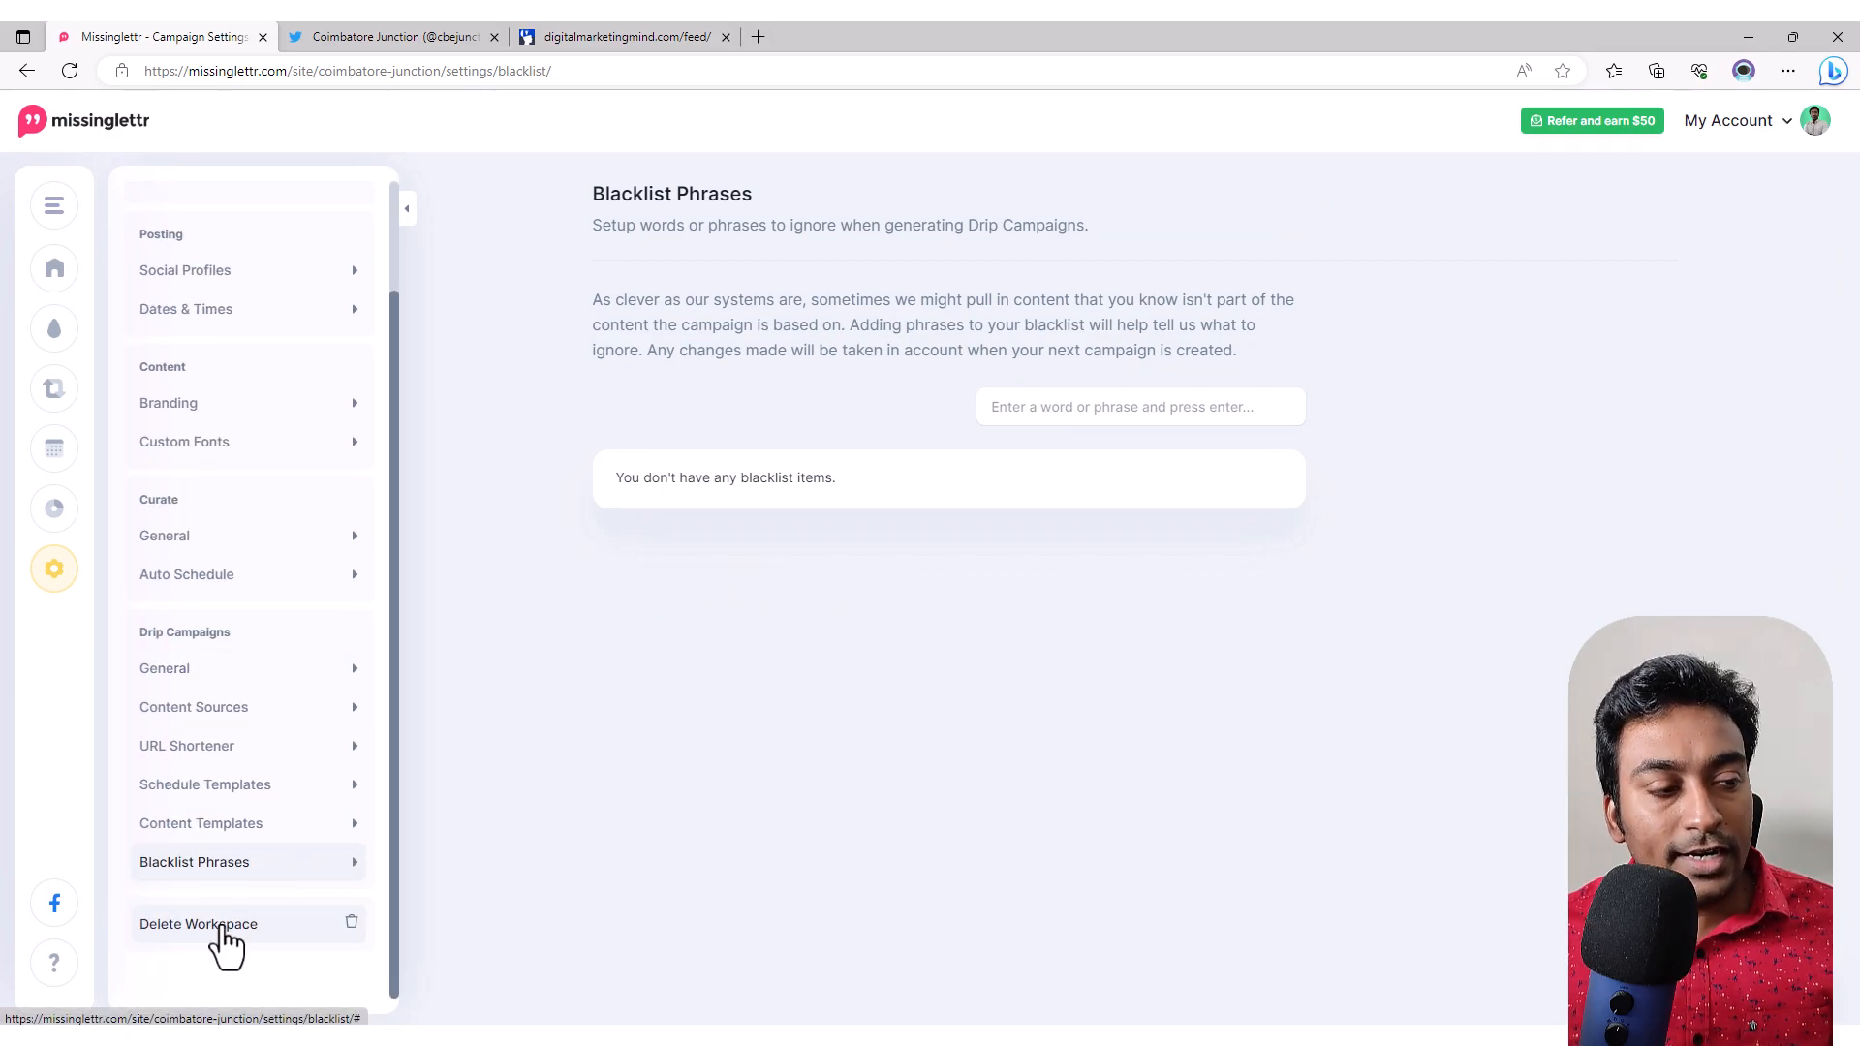
Step: Switch from Coimbatore Junction to the personal-name workspace and view its dashboard
{"action": "mouse_move", "coordinate": [71, 403]}
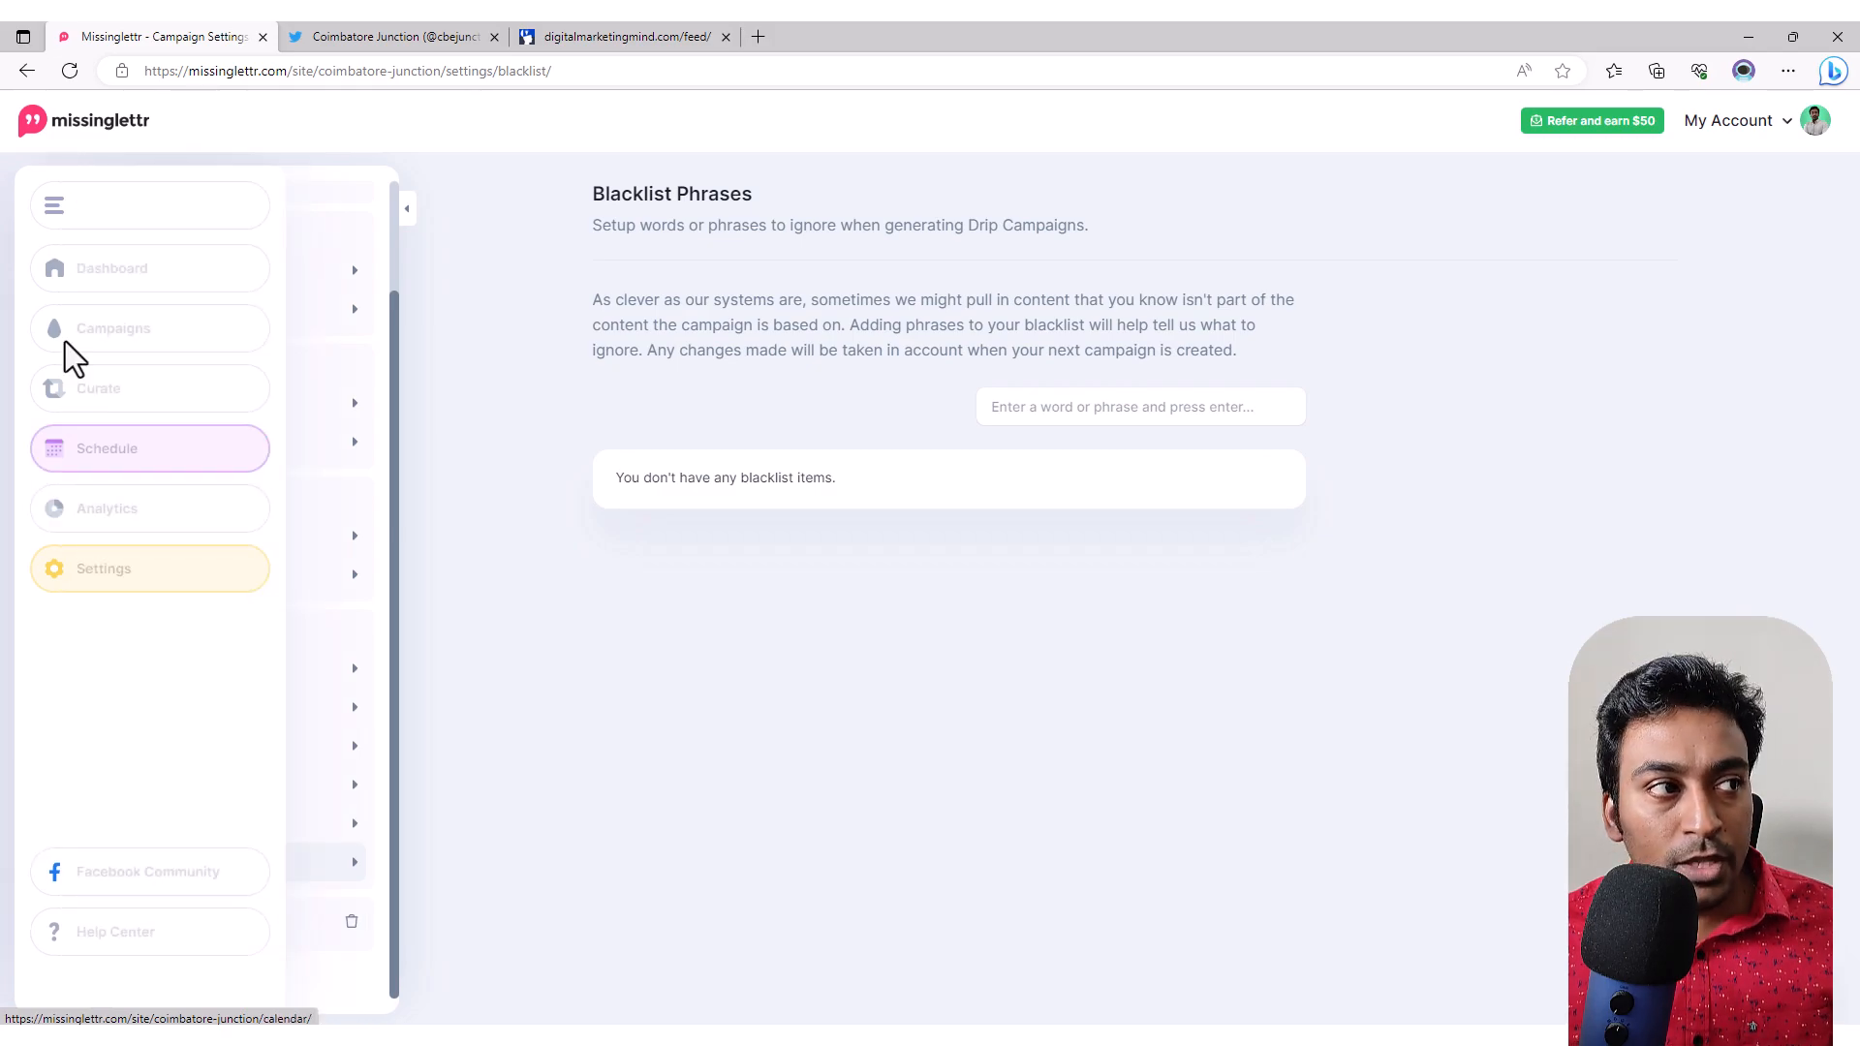
{"action": "left_click", "coordinate": [107, 215]}
{"action": "left_click", "coordinate": [87, 261]}
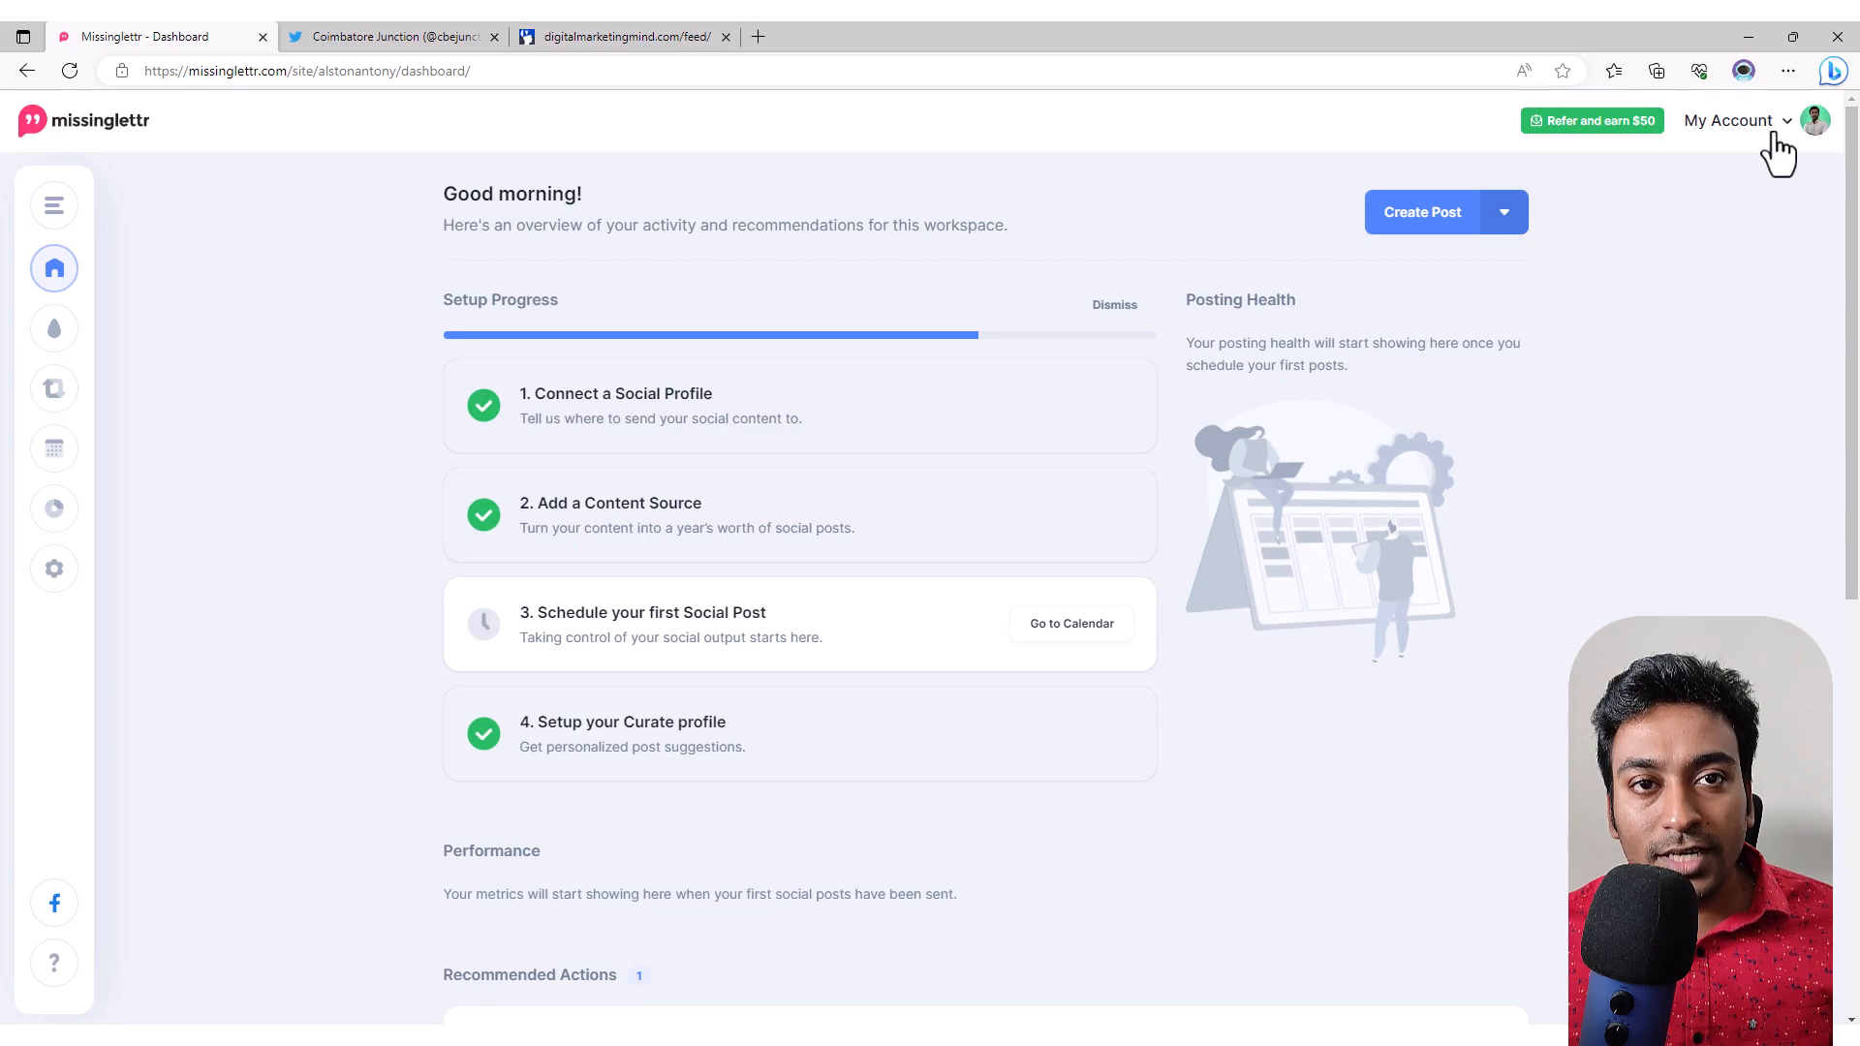
Step: Open the Help Center in a separate browser tab, look through all categories and open the Social media articles
{"action": "left_click", "coordinate": [1781, 151]}
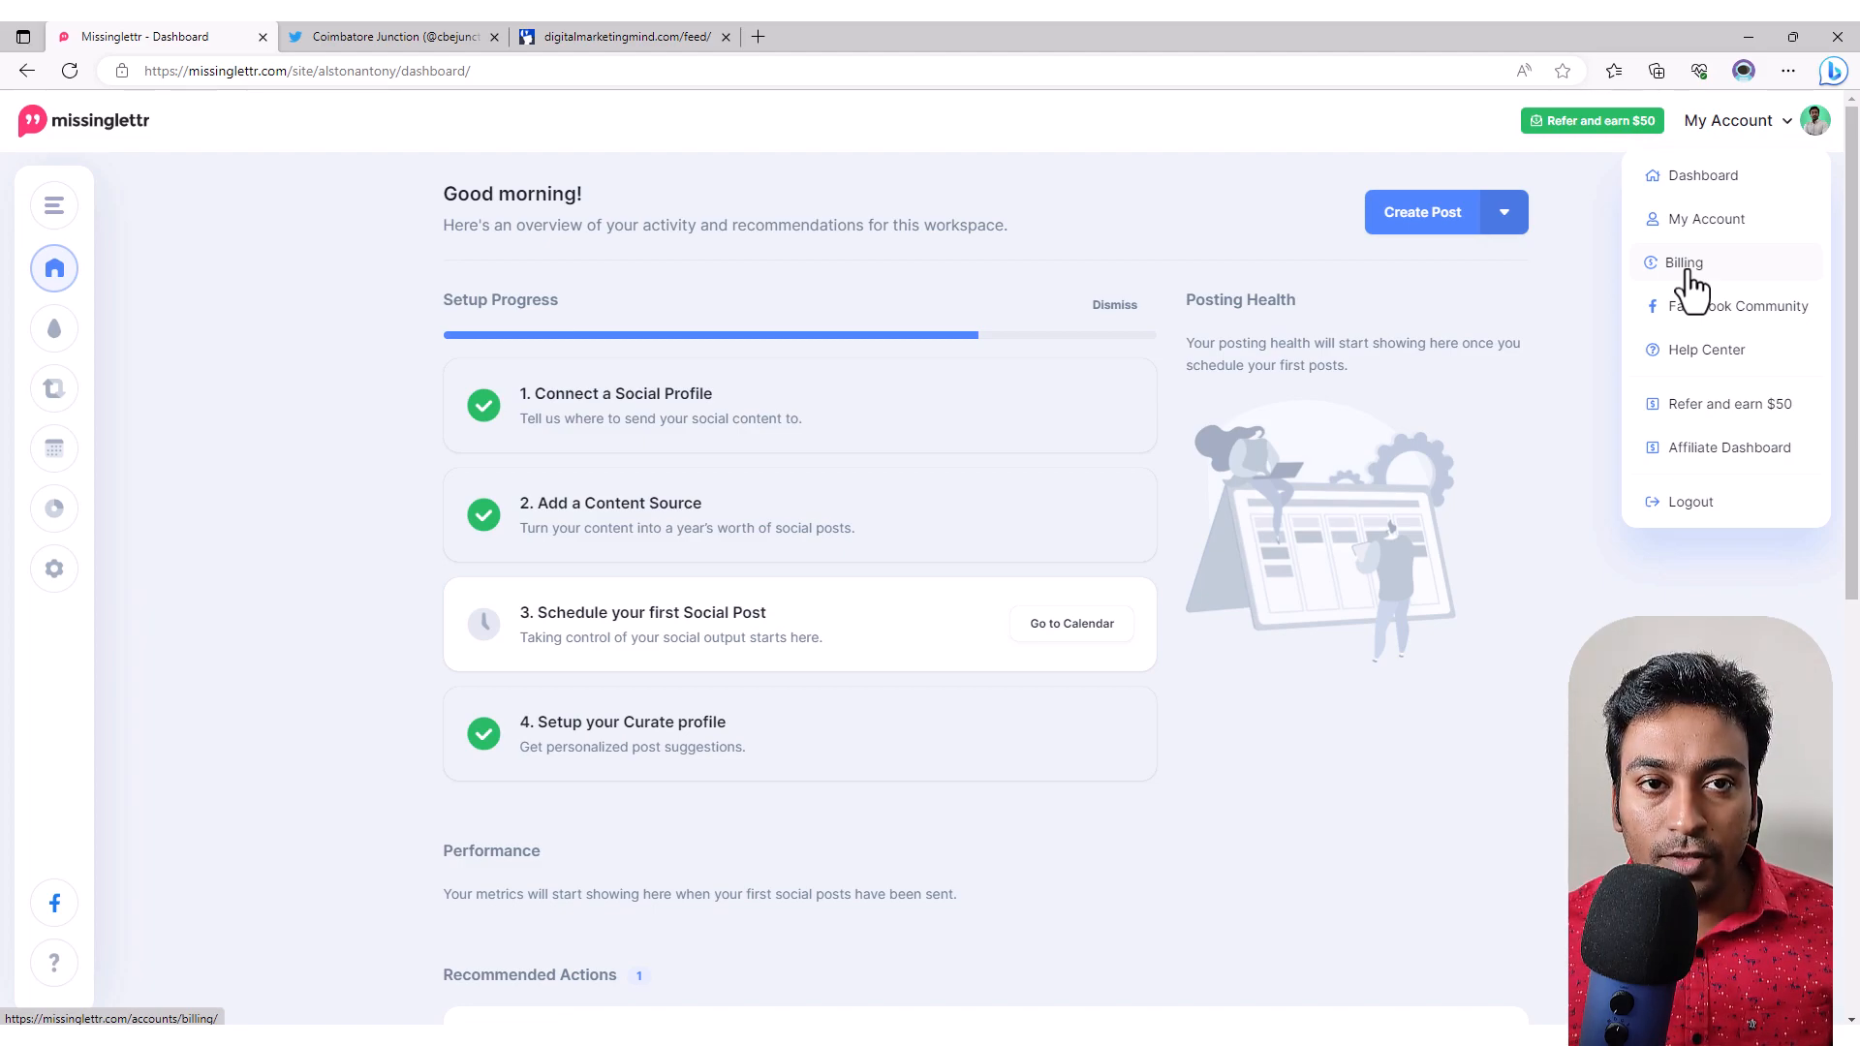
{"action": "right_click", "coordinate": [1698, 354]}
{"action": "key", "text": "Escape"}
{"action": "middle_click", "coordinate": [1700, 358]}
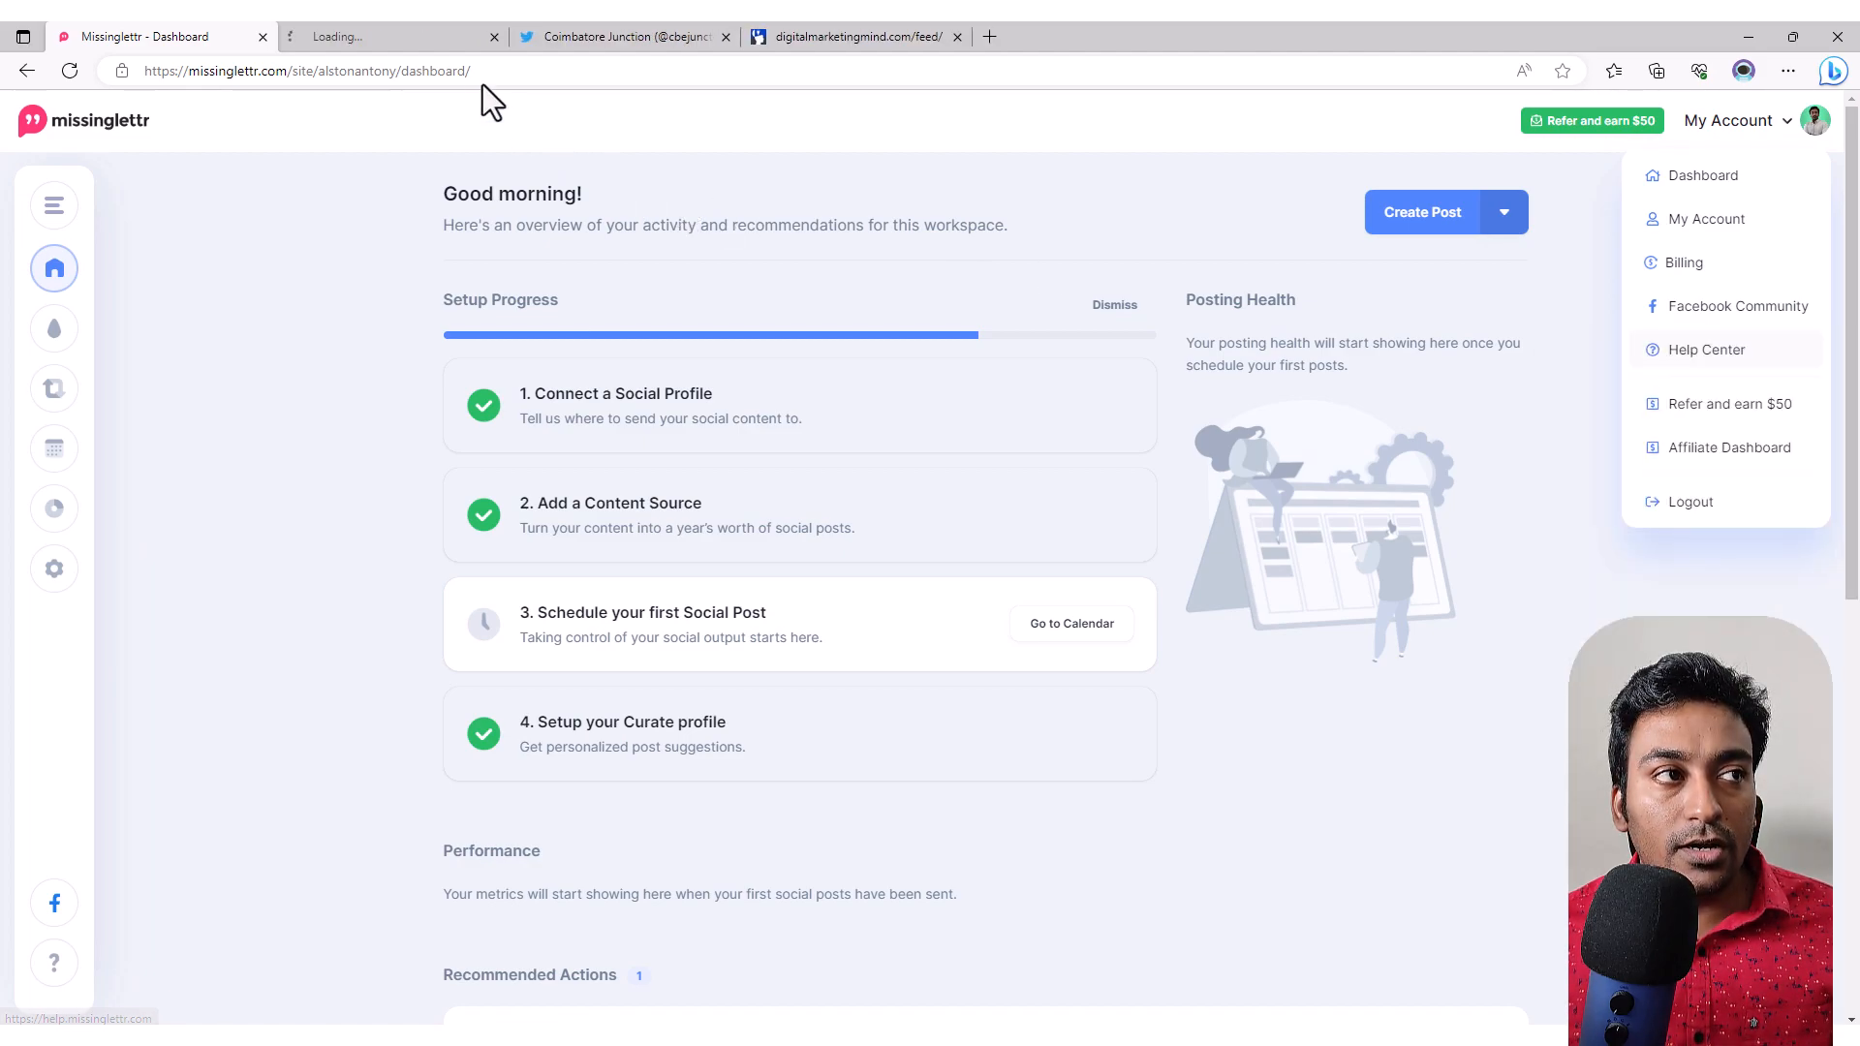
{"action": "left_click", "coordinate": [405, 29]}
{"action": "scroll", "coordinate": [499, 339], "scroll_direction": "down", "scroll_amount": 2}
{"action": "scroll", "coordinate": [499, 340], "scroll_direction": "down", "scroll_amount": 3}
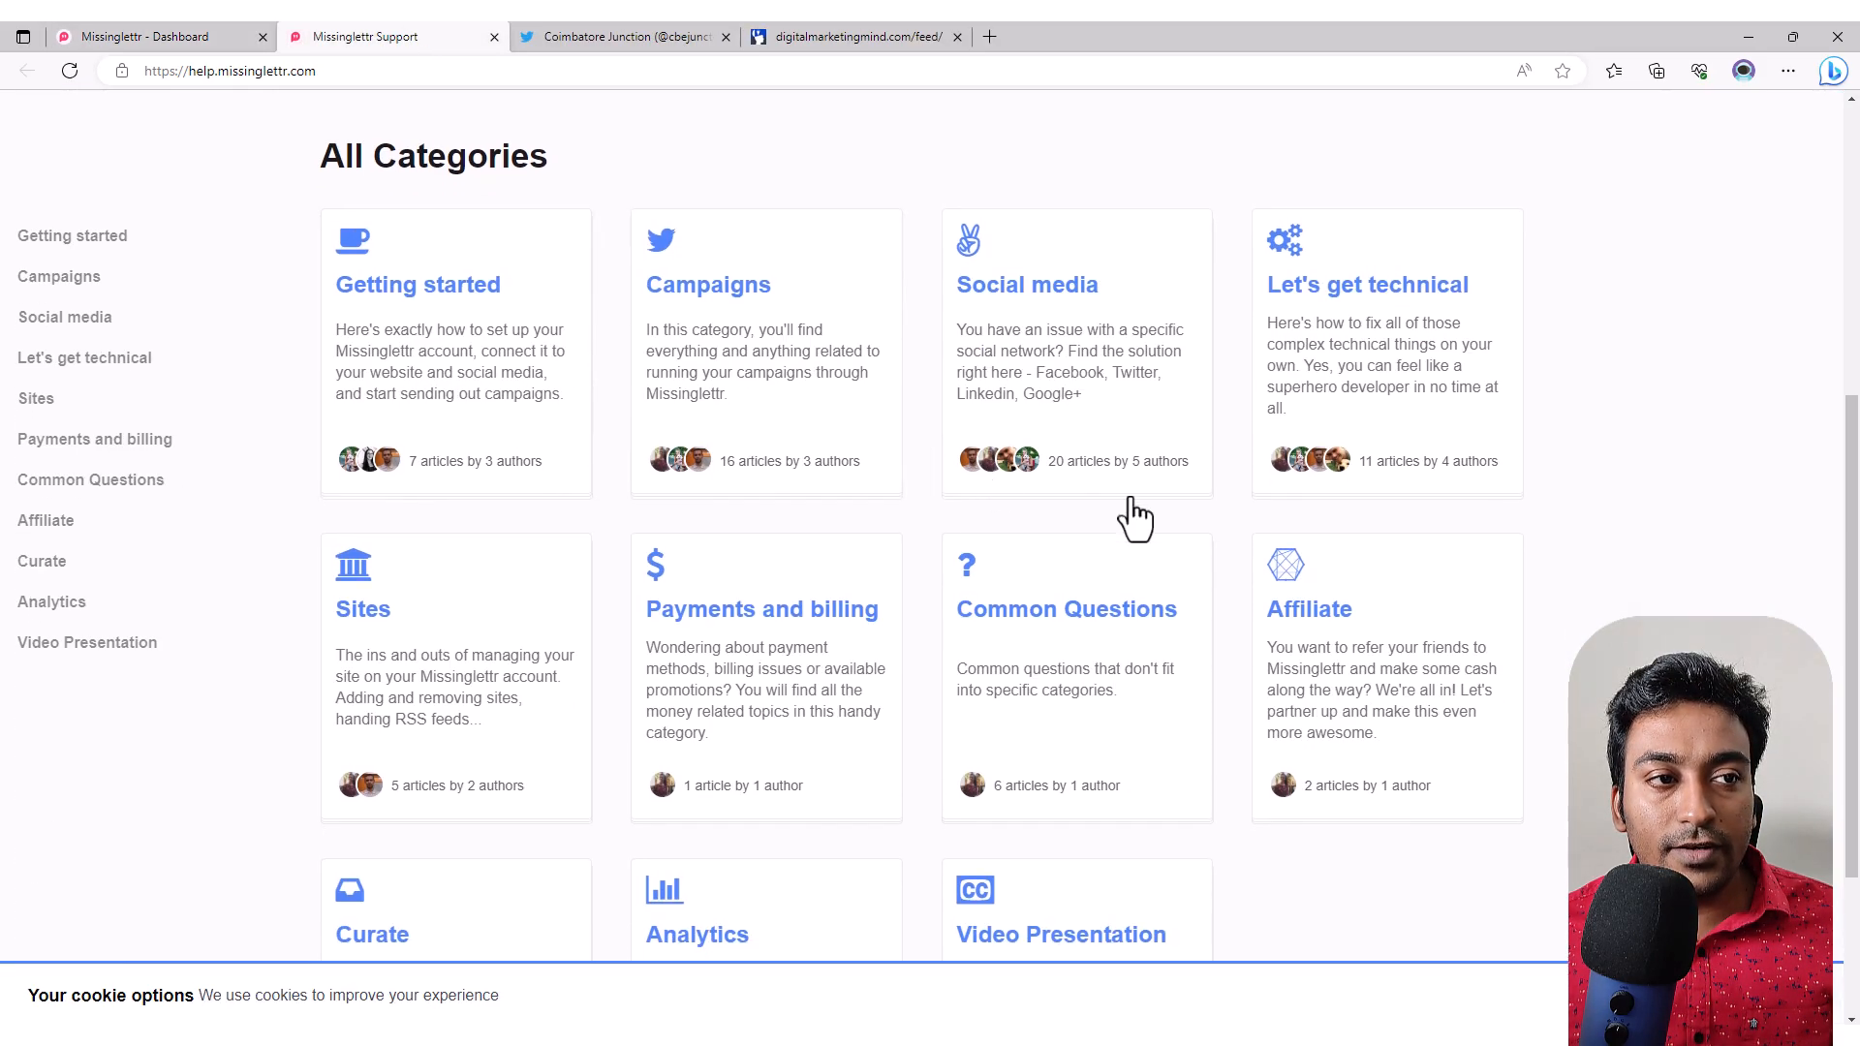
{"action": "left_click", "coordinate": [1081, 315]}
Step: Return to the Missinglettr dashboard and reload it
{"action": "left_click", "coordinate": [106, 36]}
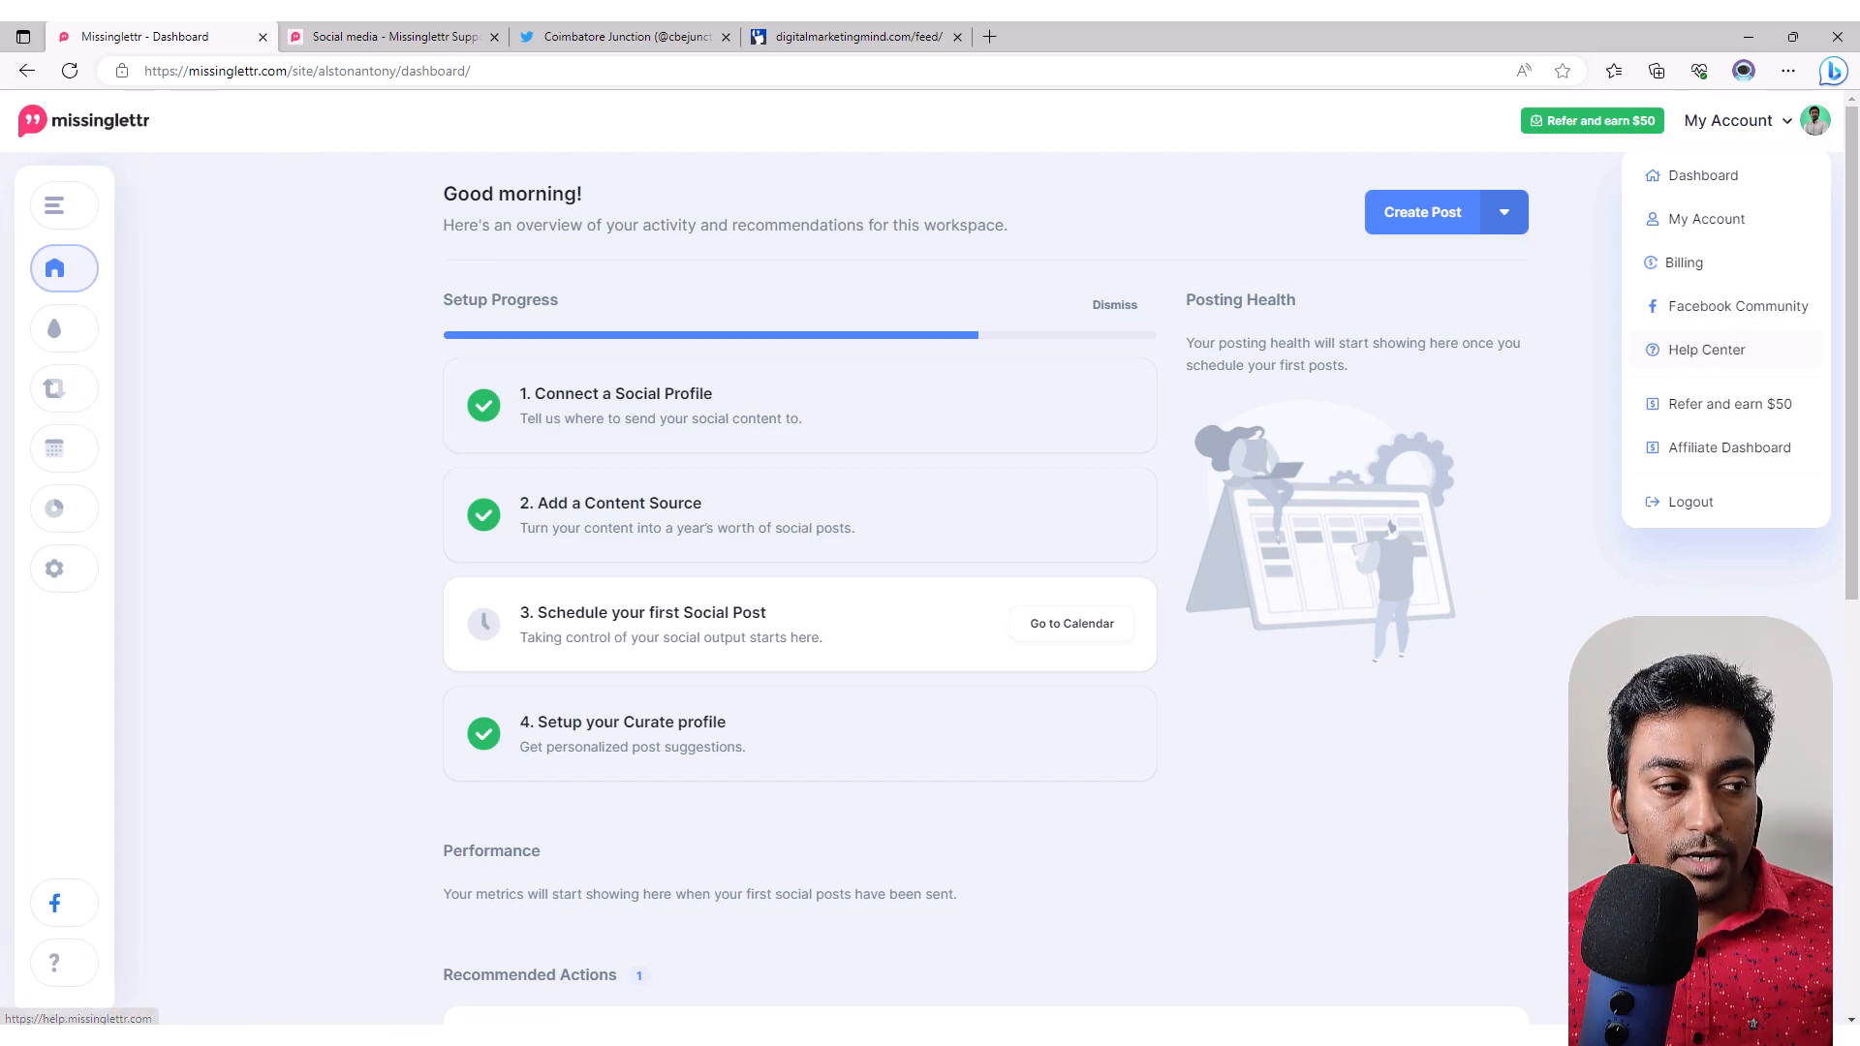
{"action": "mouse_move", "coordinate": [85, 954]}
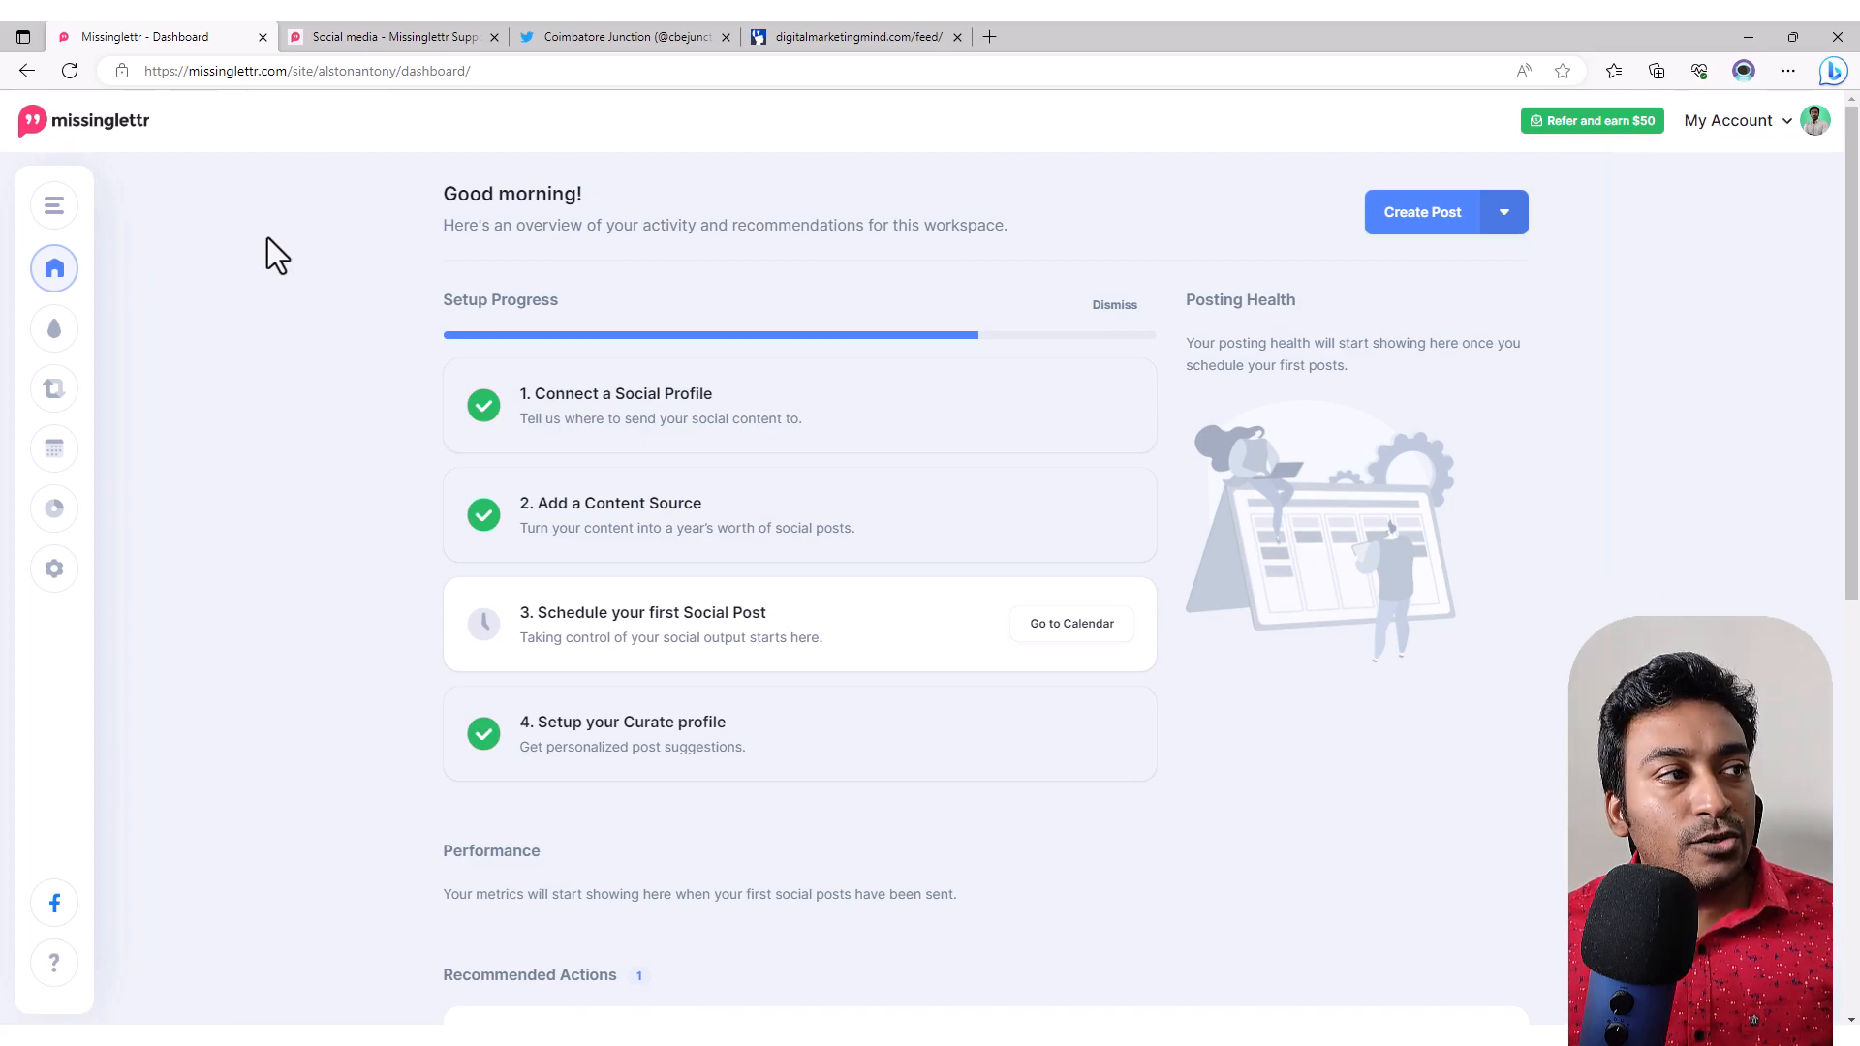
{"action": "left_click", "coordinate": [97, 131]}
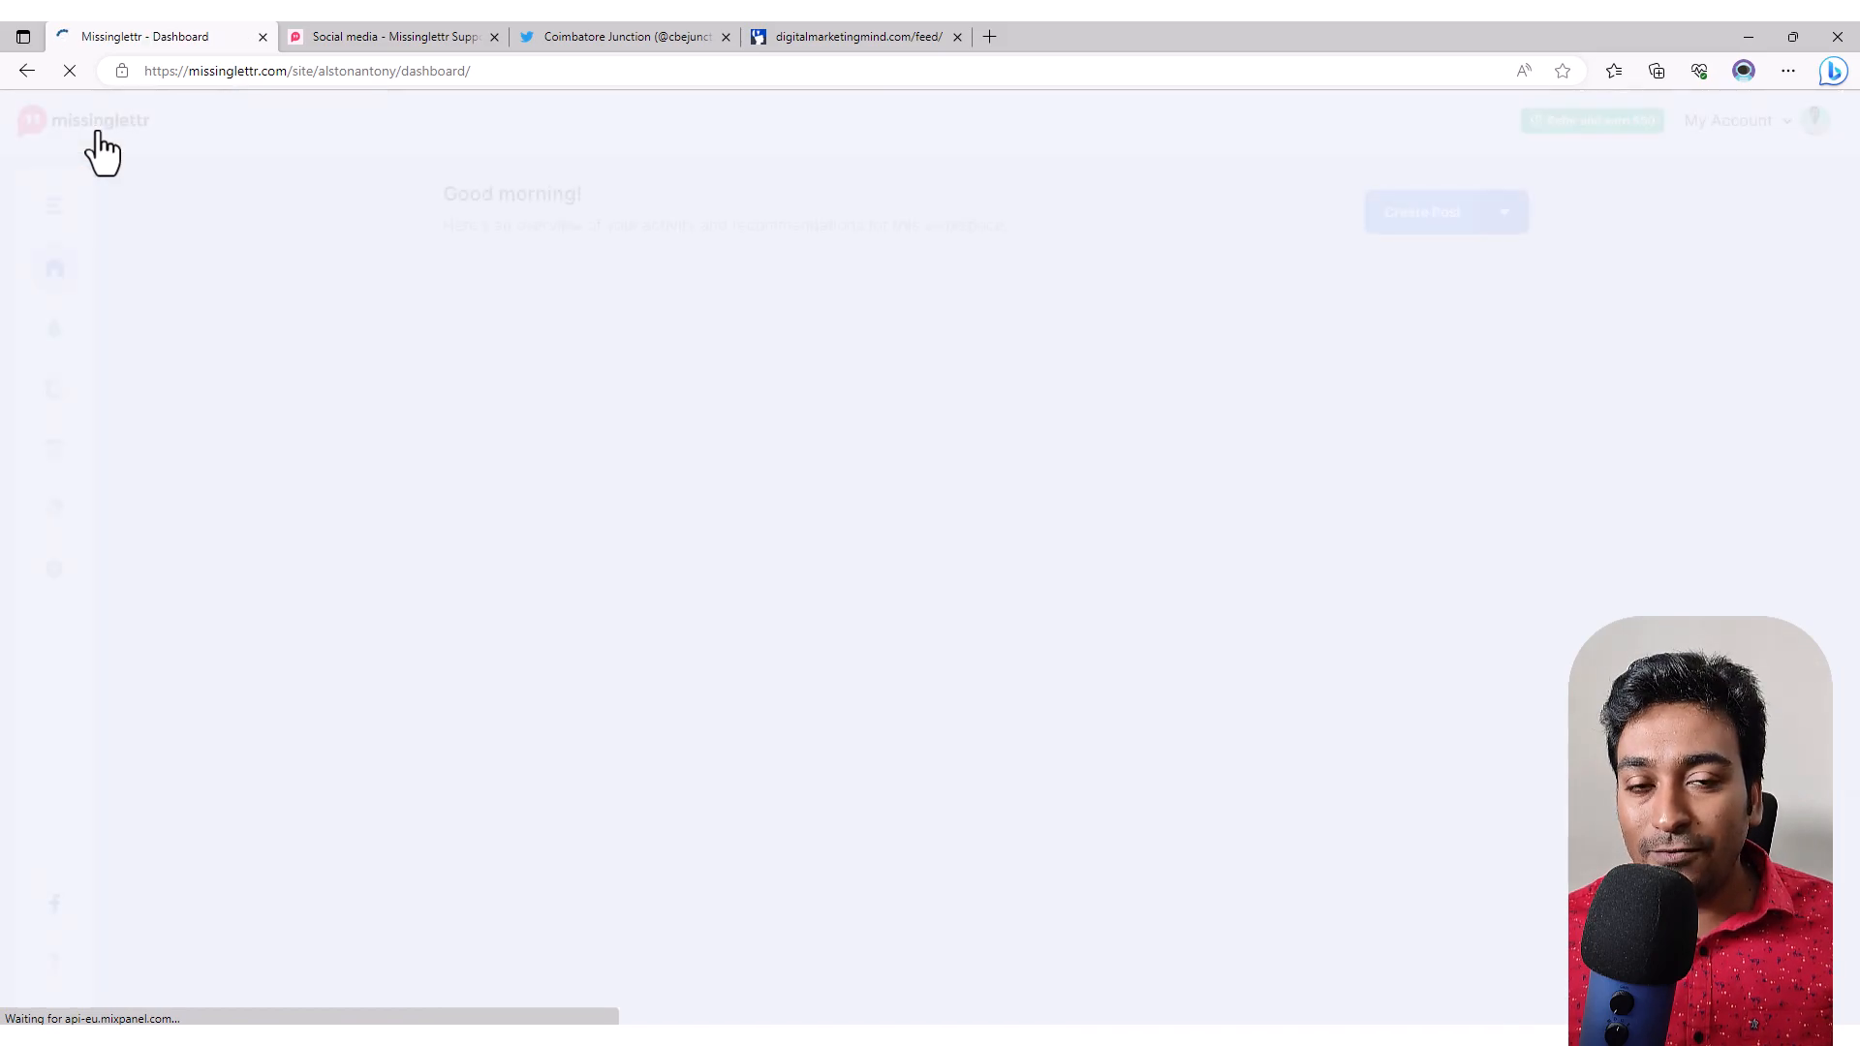